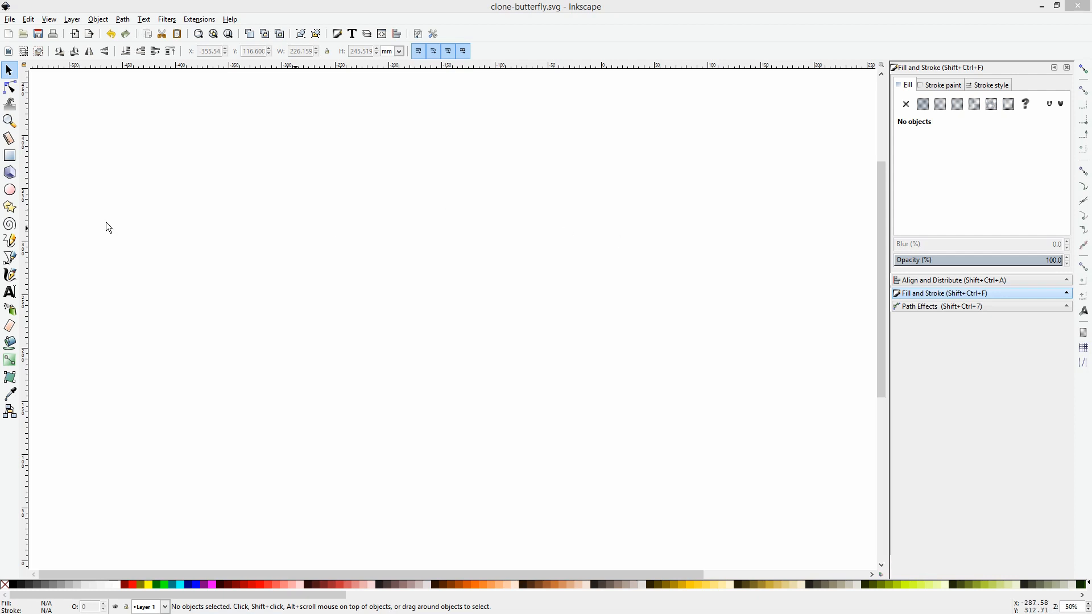
Draw a red circle about 31.5 mm in diameter and delete the copy stamped beside it
{"action": "left_click", "coordinate": [9, 190]}
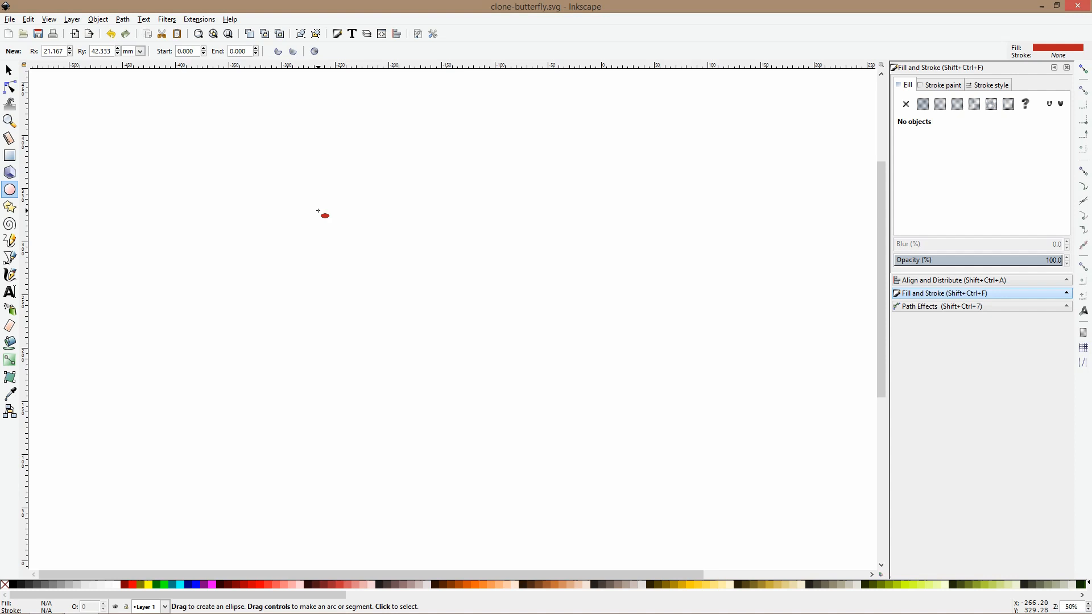
{"action": "mouse_move", "coordinate": [302, 201]}
{"action": "left_mouse_down"}
{"action": "mouse_move", "coordinate": [336, 235]}
{"action": "mouse_move", "coordinate": [420, 225]}
{"action": "left_mouse_up"}
{"action": "key", "text": "space"}
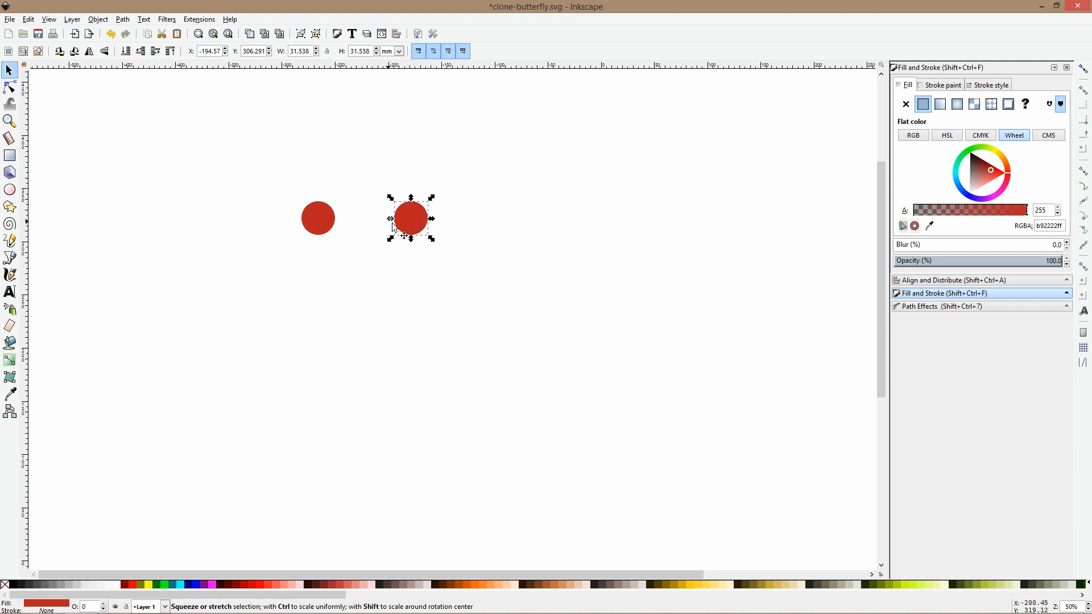
{"action": "key", "text": "Delete"}
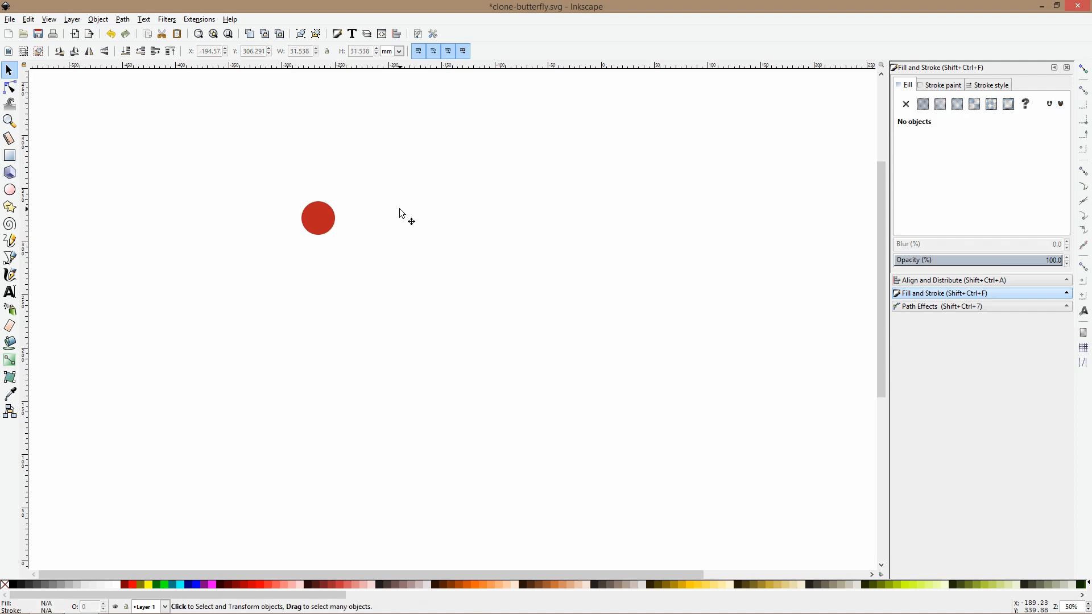
Duplicate the red circle, placing the copy level beside the original, and delete that duplicate
{"action": "left_click", "coordinate": [328, 215]}
{"action": "scroll", "coordinate": [329, 215], "scroll_direction": "up", "scroll_amount": 3, "text": "ctrl"}
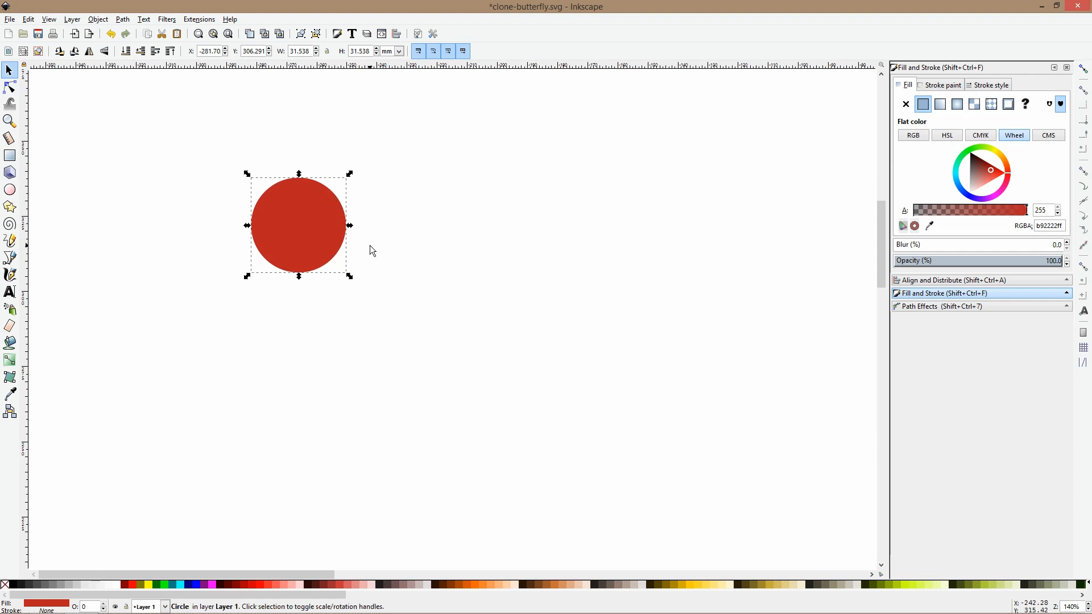
{"action": "key", "text": "ctrl+d"}
{"action": "left_click_drag", "start_coordinate": [325, 223], "coordinate": [509, 244]}
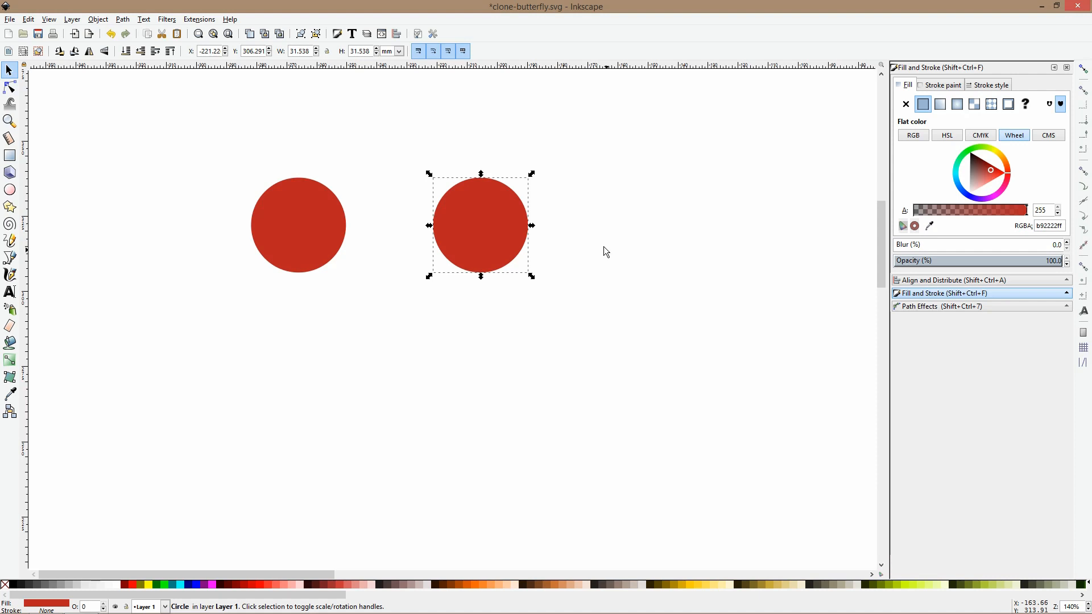
{"action": "key", "text": "Delete"}
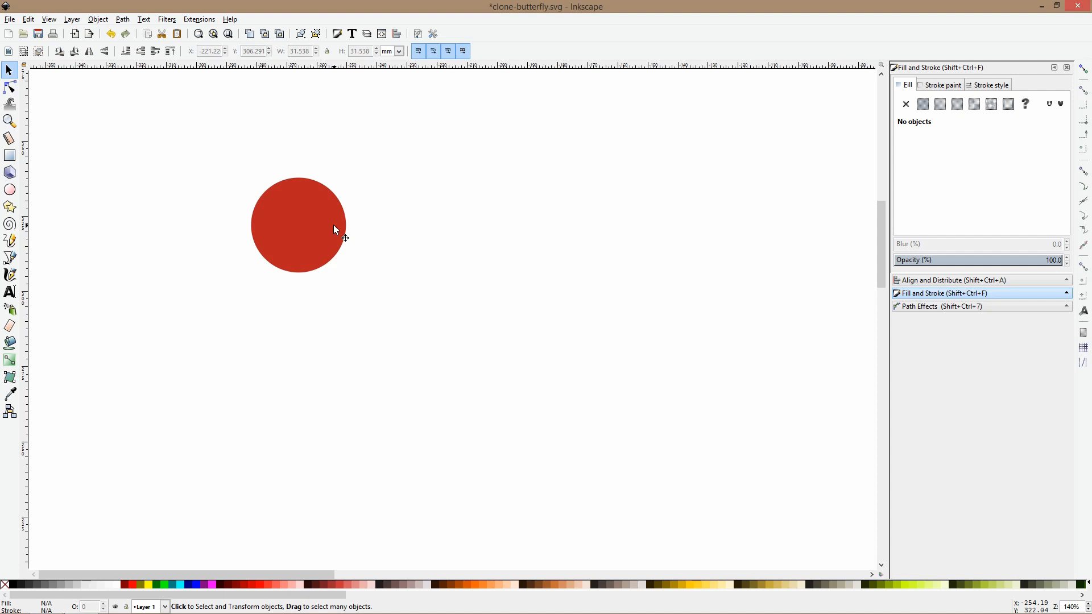
Create a clone of the red circle and move it horizontally to the right of the original
{"action": "left_click", "coordinate": [334, 226]}
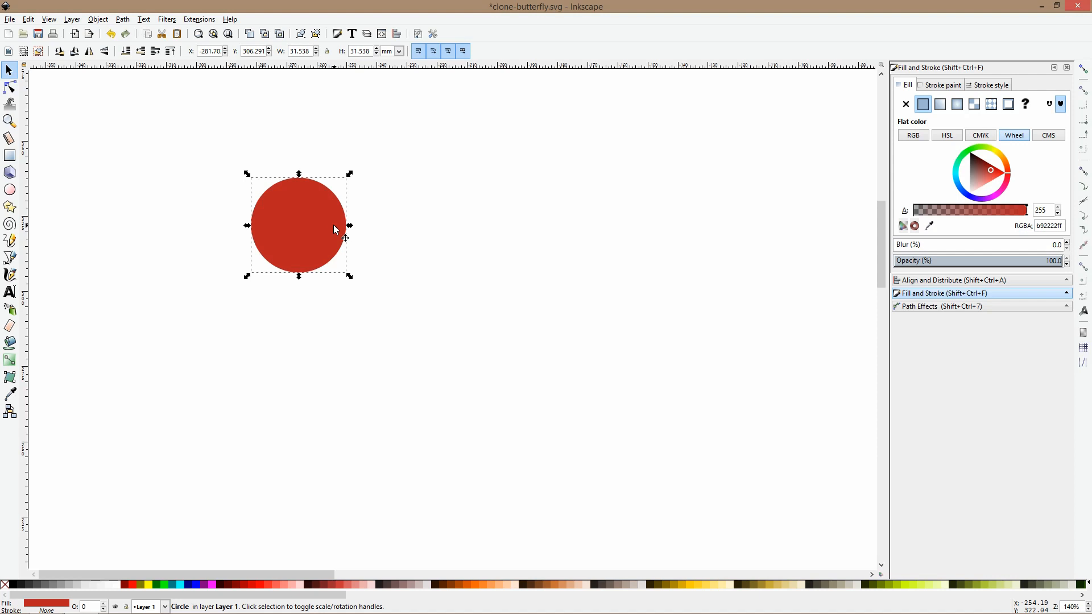
{"action": "left_click", "coordinate": [28, 20]}
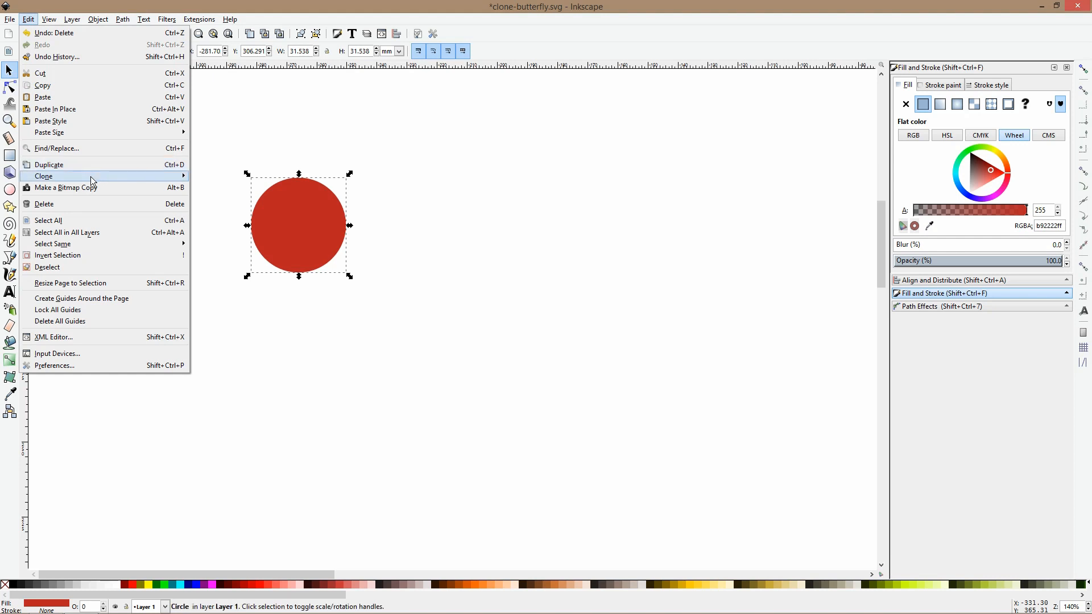
{"action": "mouse_move", "coordinate": [91, 176]}
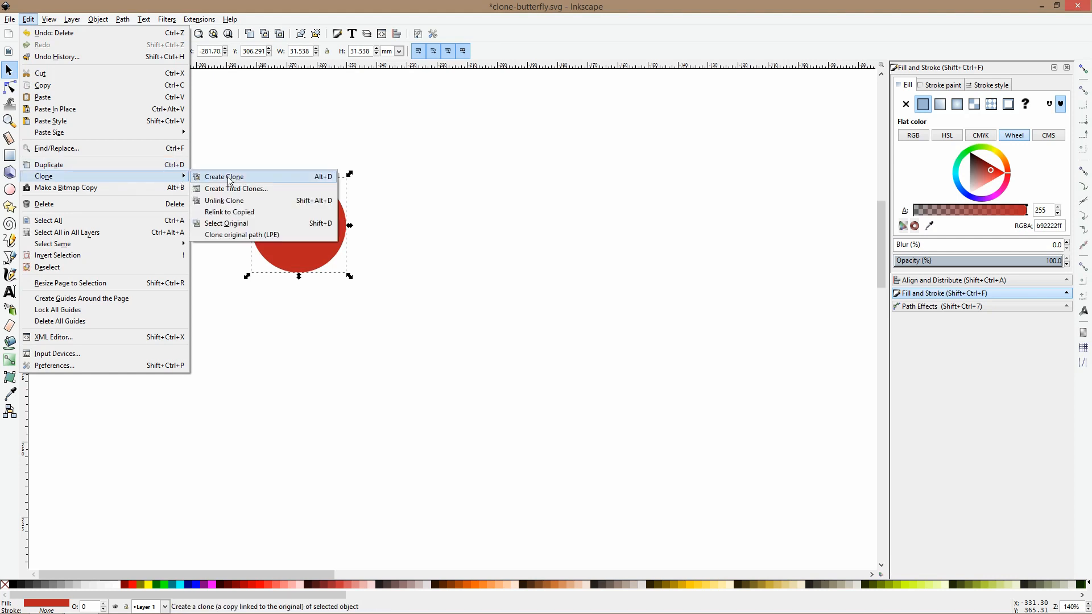
{"action": "left_click", "coordinate": [316, 176]}
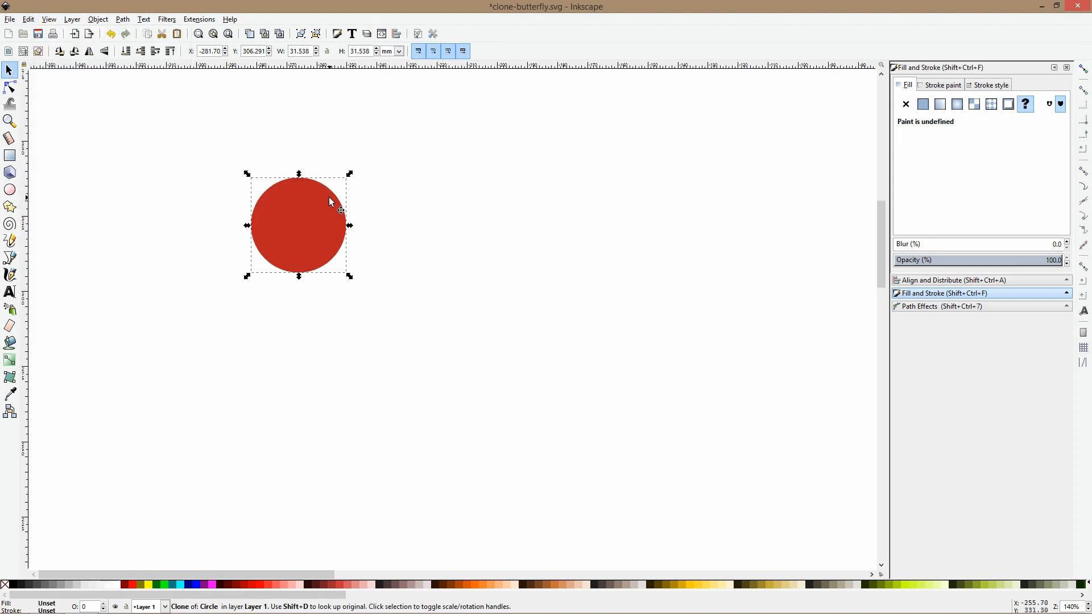
{"action": "mouse_move", "coordinate": [324, 200]}
{"action": "left_mouse_down"}
{"action": "mouse_move", "coordinate": [365, 214]}
{"action": "mouse_move", "coordinate": [514, 221]}
{"action": "left_mouse_up"}
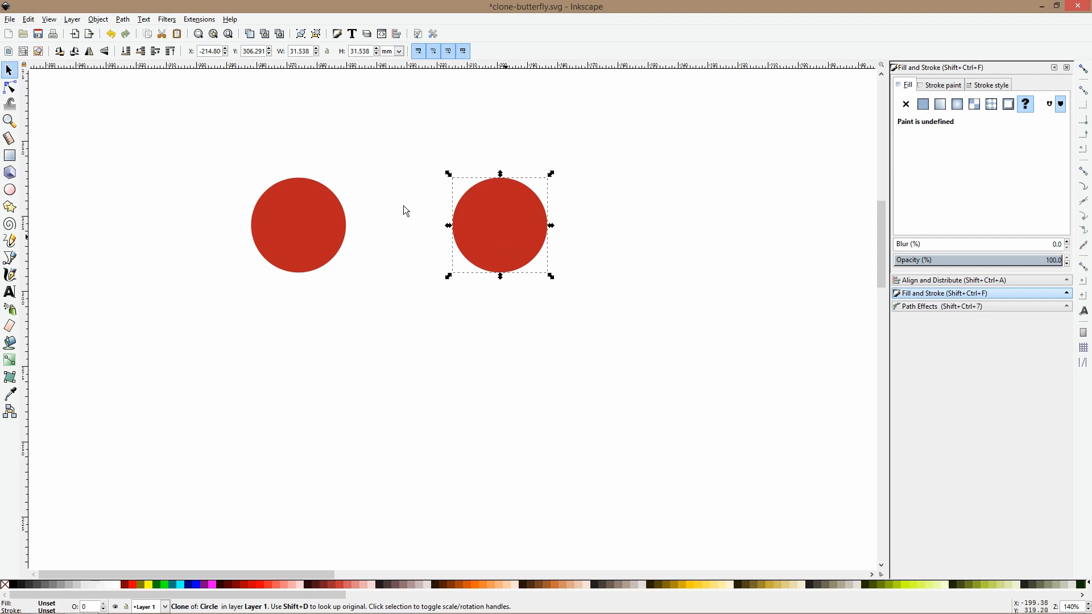
Recolour the original circle orange (ff6600), yellow (ffcc00) and finally olive (668000), and scale it proportionally to about 23.8 mm
{"action": "left_click", "coordinate": [316, 206]}
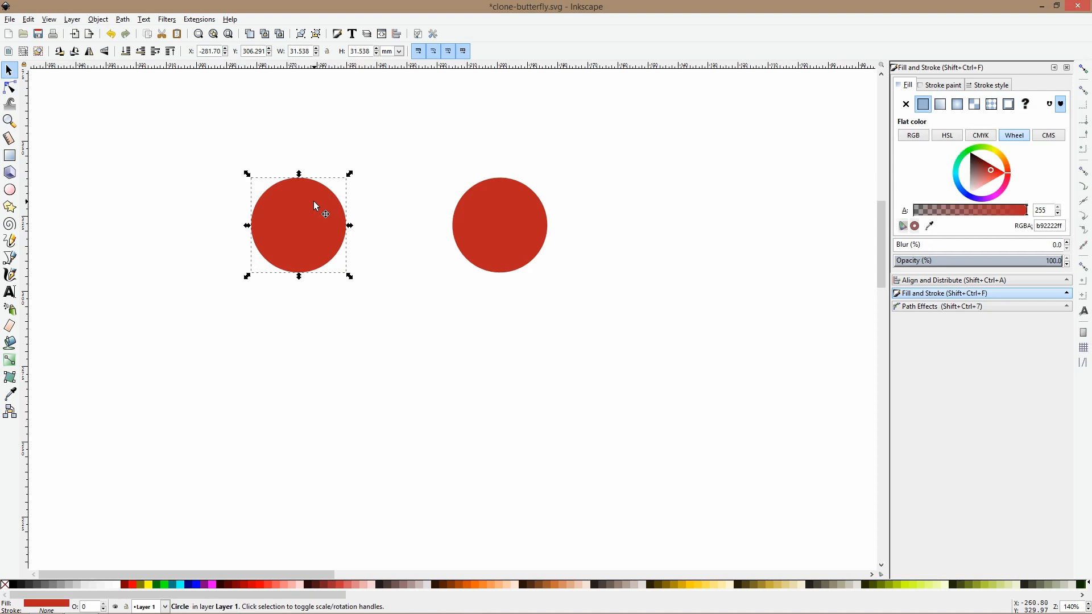
{"action": "left_click", "coordinate": [476, 584]}
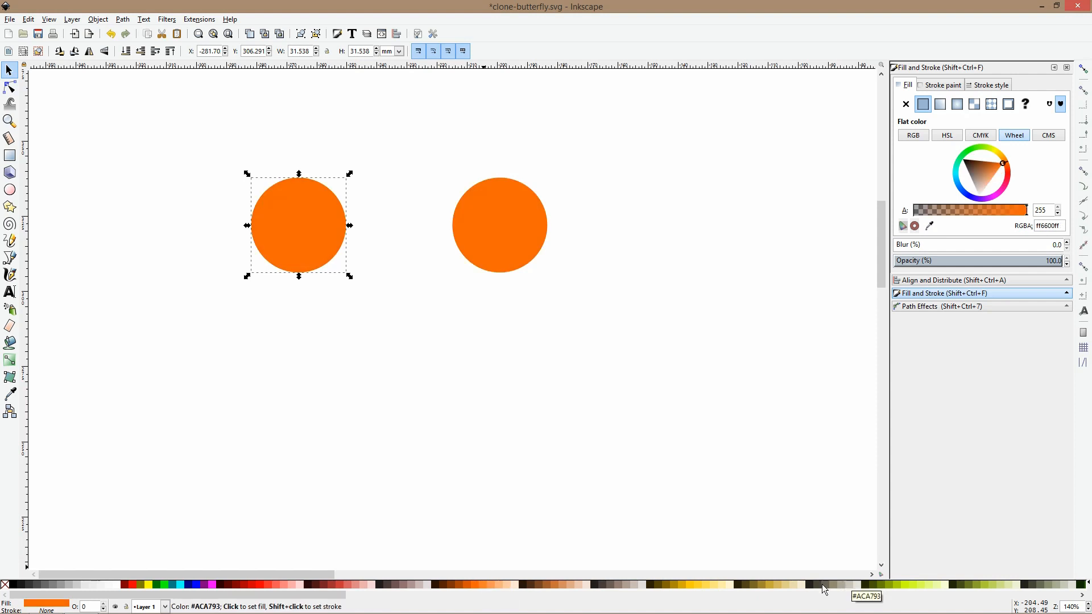
{"action": "left_click", "coordinate": [686, 583]}
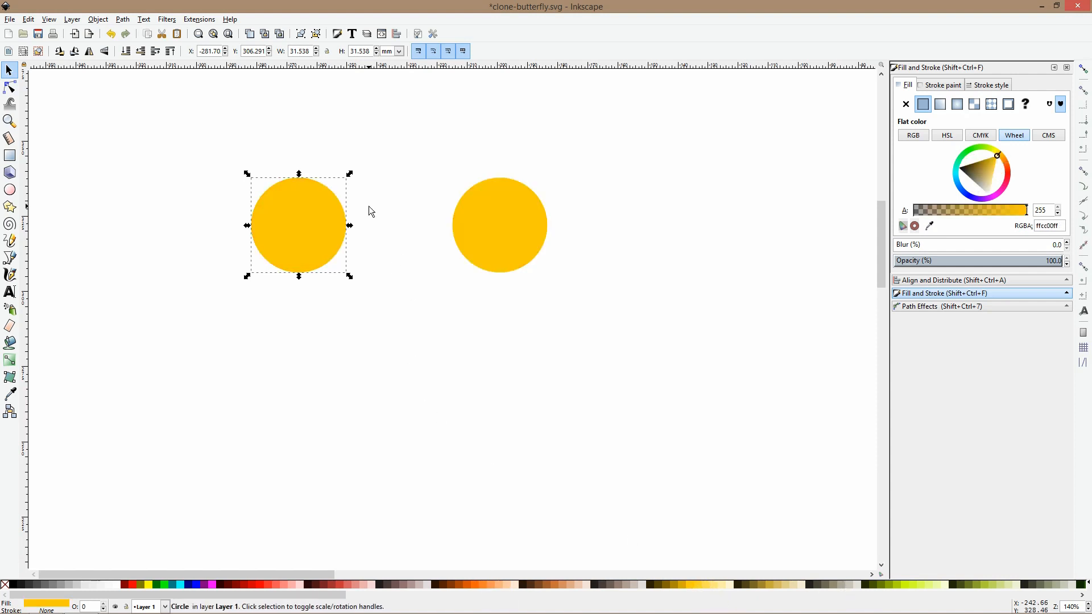
{"action": "left_click", "coordinate": [880, 584]}
{"action": "mouse_move", "coordinate": [349, 175]}
{"action": "left_mouse_down"}
{"action": "mouse_move", "coordinate": [377, 147]}
{"action": "mouse_move", "coordinate": [325, 170]}
{"action": "left_mouse_up"}
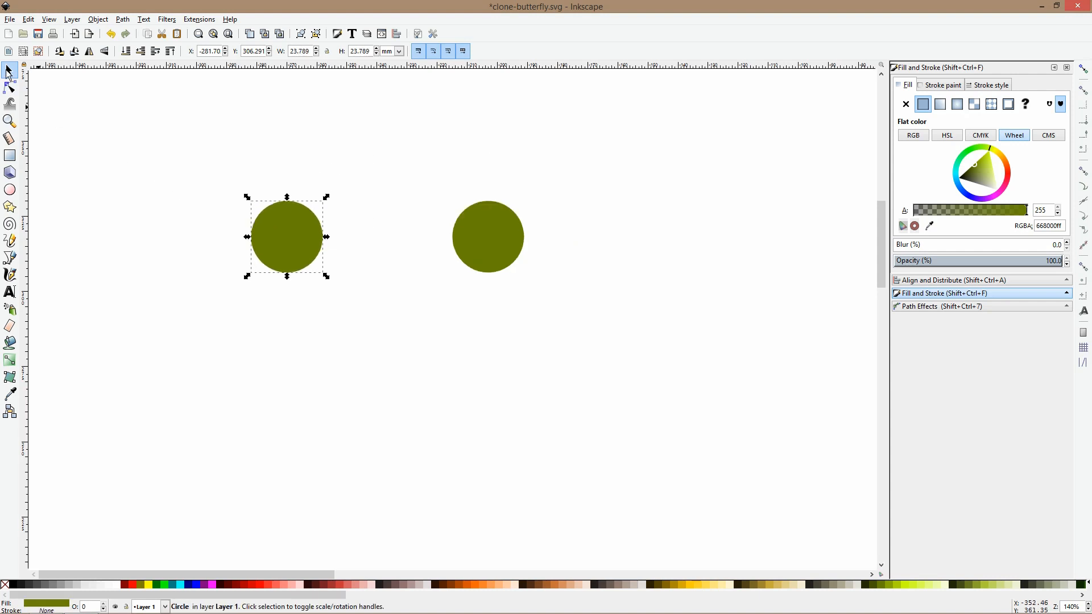
Convert the original circle to a path and reshape its top and upper-right outline with the node tool
{"action": "left_click", "coordinate": [123, 21]}
{"action": "left_click", "coordinate": [134, 33]}
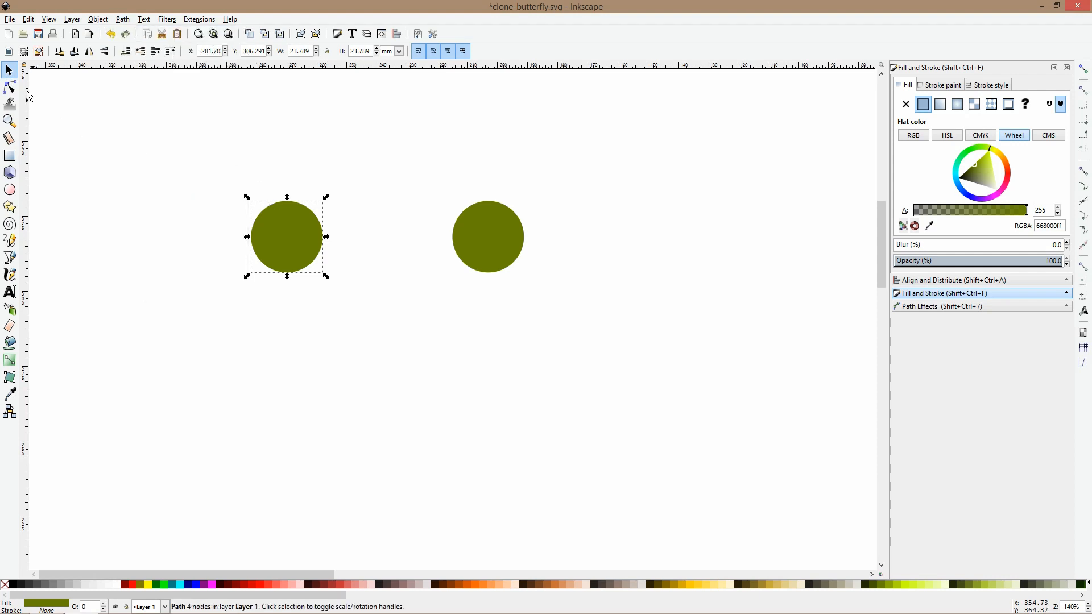
{"action": "left_click", "coordinate": [9, 87]}
{"action": "mouse_move", "coordinate": [290, 205]}
{"action": "left_mouse_down"}
{"action": "mouse_move", "coordinate": [297, 254]}
{"action": "mouse_move", "coordinate": [274, 200]}
{"action": "left_mouse_up"}
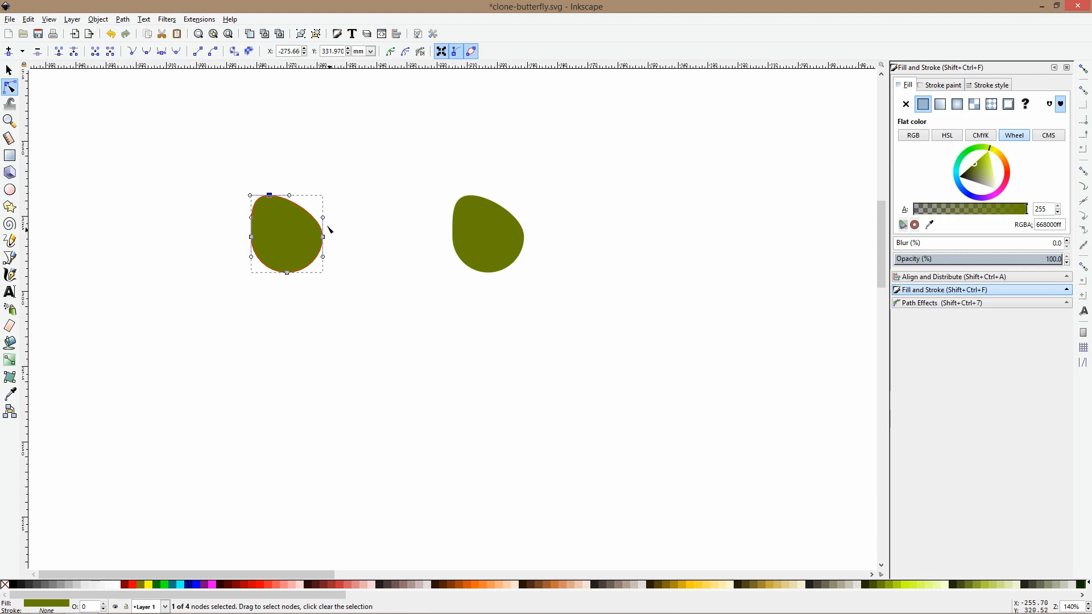
{"action": "mouse_move", "coordinate": [323, 219]}
{"action": "left_mouse_down"}
{"action": "mouse_move", "coordinate": [312, 190]}
{"action": "mouse_move", "coordinate": [315, 212]}
{"action": "mouse_move", "coordinate": [348, 170]}
{"action": "left_mouse_up"}
{"action": "key", "text": "s"}
Try to fill the clone with browns 784421 and a05a2c, and scale and rotate it independently of the original
{"action": "left_click", "coordinate": [463, 213]}
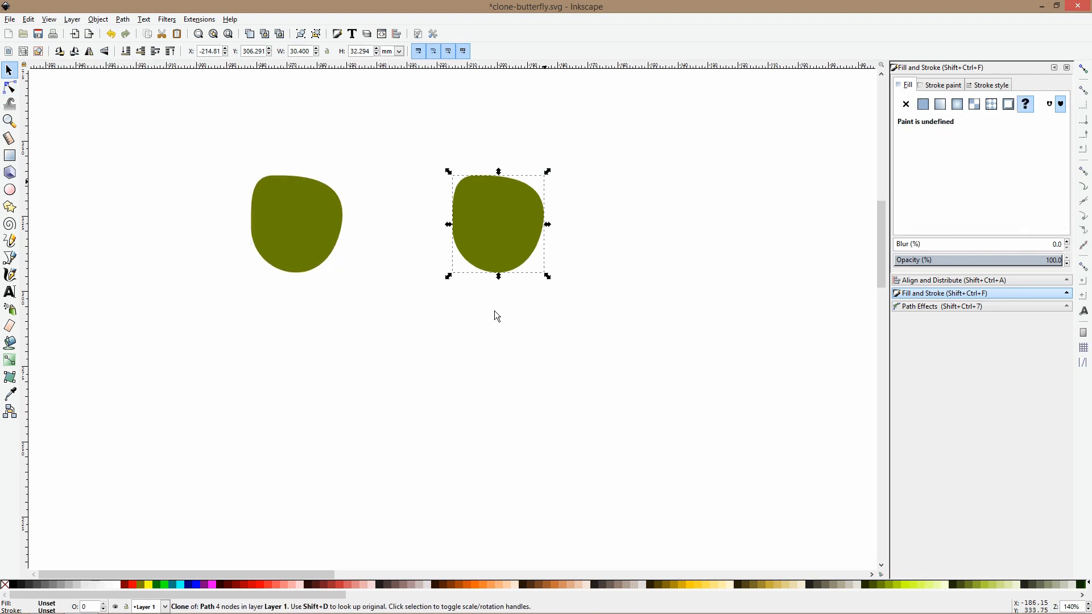
{"action": "left_click", "coordinate": [541, 585]}
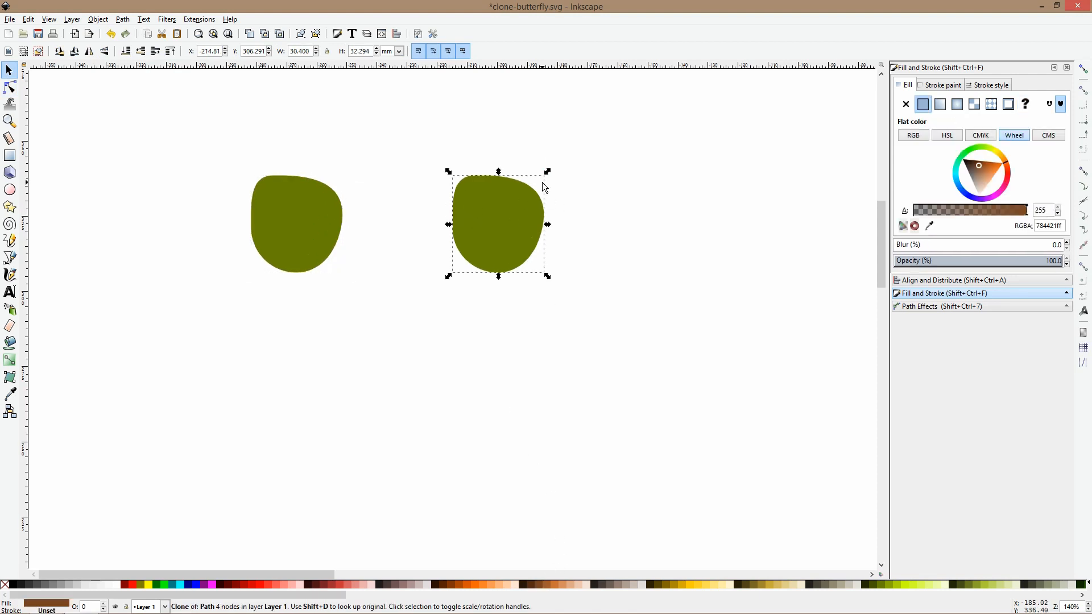
{"action": "mouse_move", "coordinate": [548, 172]}
{"action": "left_mouse_down"}
{"action": "mouse_move", "coordinate": [526, 195]}
{"action": "mouse_move", "coordinate": [549, 228]}
{"action": "left_mouse_up"}
{"action": "left_click", "coordinate": [509, 210]}
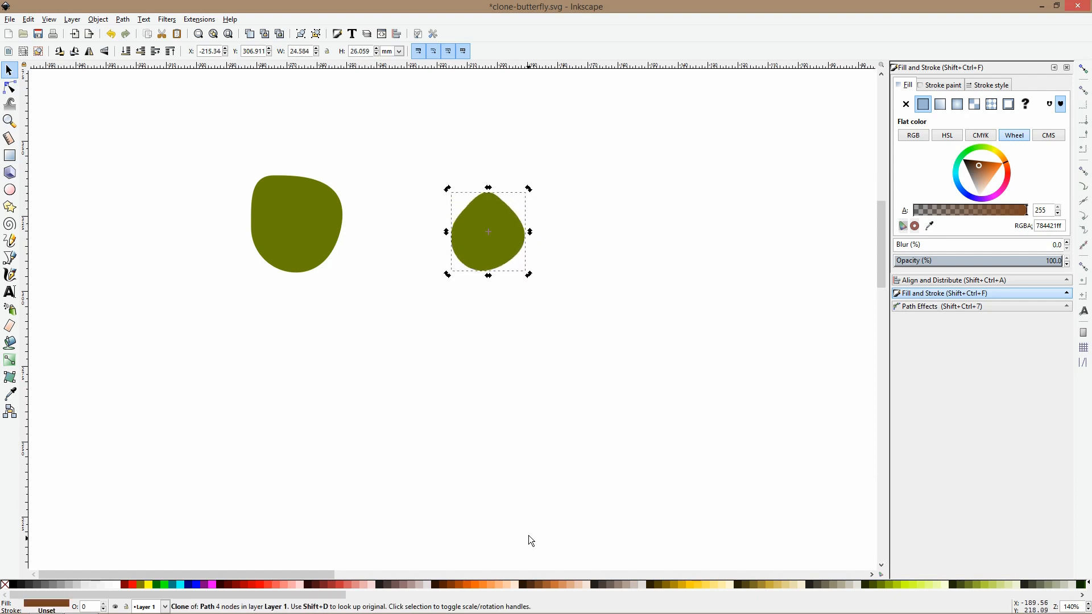
{"action": "left_click", "coordinate": [549, 584]}
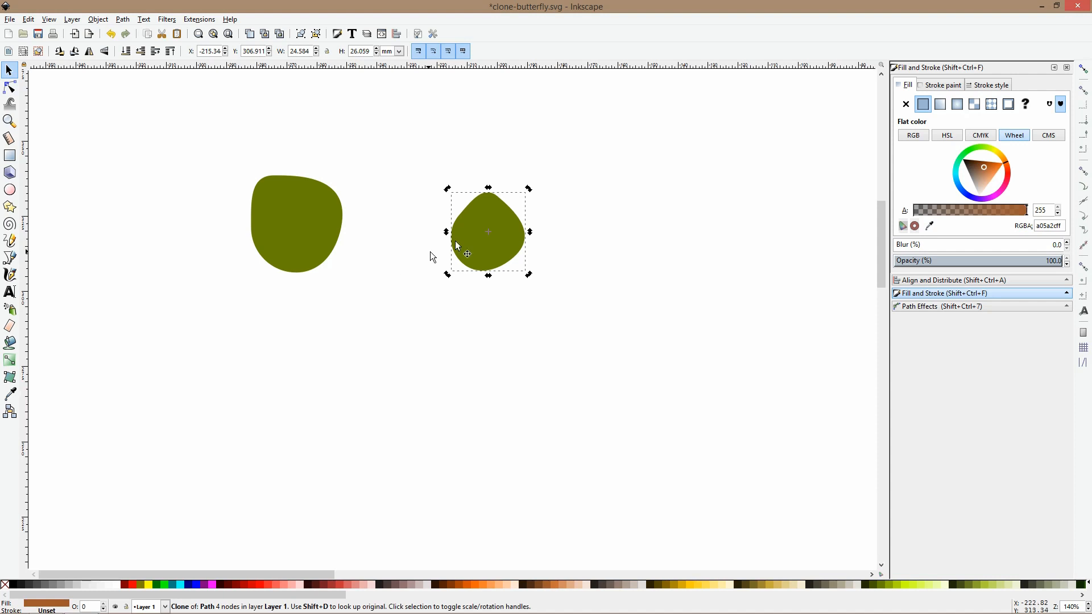
{"action": "mouse_move", "coordinate": [527, 188]}
{"action": "left_mouse_down"}
{"action": "mouse_move", "coordinate": [469, 150]}
{"action": "mouse_move", "coordinate": [417, 257]}
{"action": "mouse_move", "coordinate": [489, 134]}
{"action": "mouse_move", "coordinate": [437, 136]}
{"action": "mouse_move", "coordinate": [474, 138]}
{"action": "left_mouse_up"}
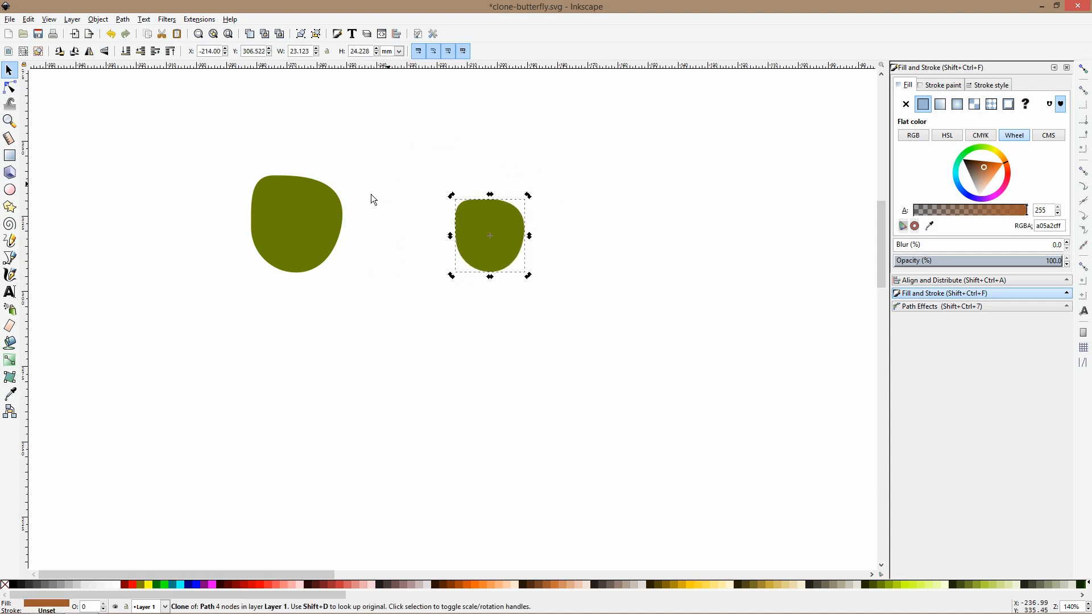
{"action": "left_click_drag", "start_coordinate": [525, 193], "coordinate": [458, 195]}
Scale down and rotate the original shape, and fill it with red (c83737)
{"action": "left_click", "coordinate": [336, 212]}
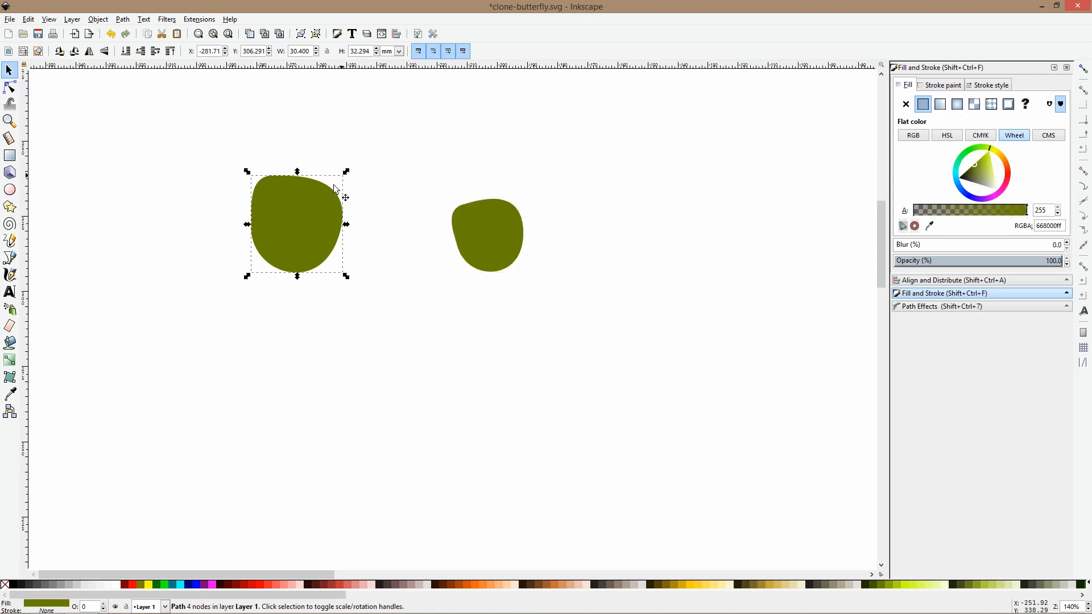
{"action": "mouse_move", "coordinate": [346, 171]}
{"action": "left_mouse_down"}
{"action": "mouse_move", "coordinate": [347, 190]}
{"action": "mouse_move", "coordinate": [331, 173]}
{"action": "mouse_move", "coordinate": [328, 186]}
{"action": "left_mouse_up"}
{"action": "left_click", "coordinate": [334, 199]}
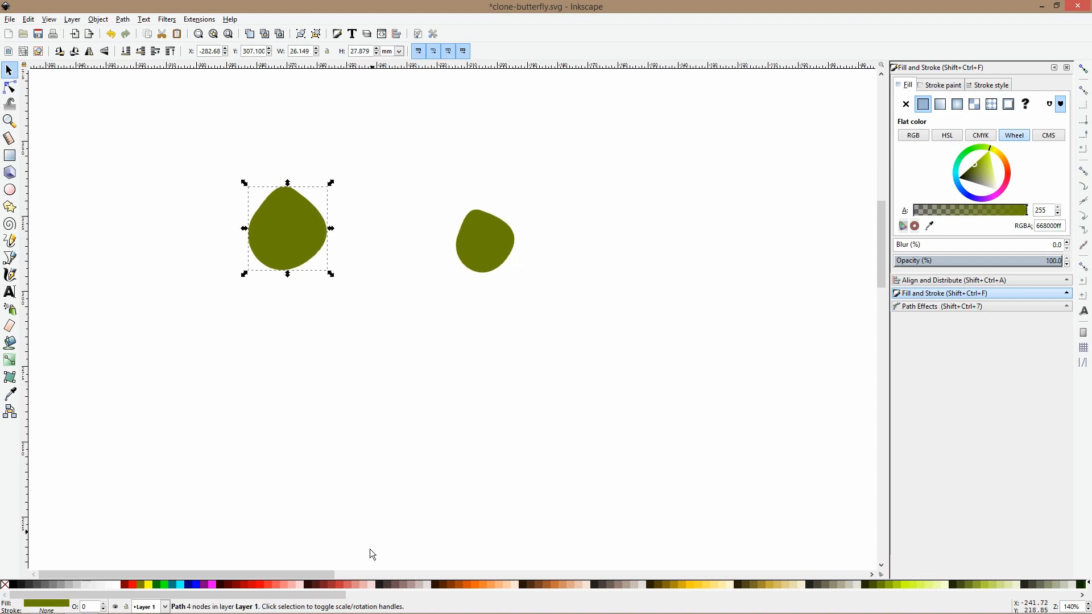
{"action": "left_click", "coordinate": [343, 583]}
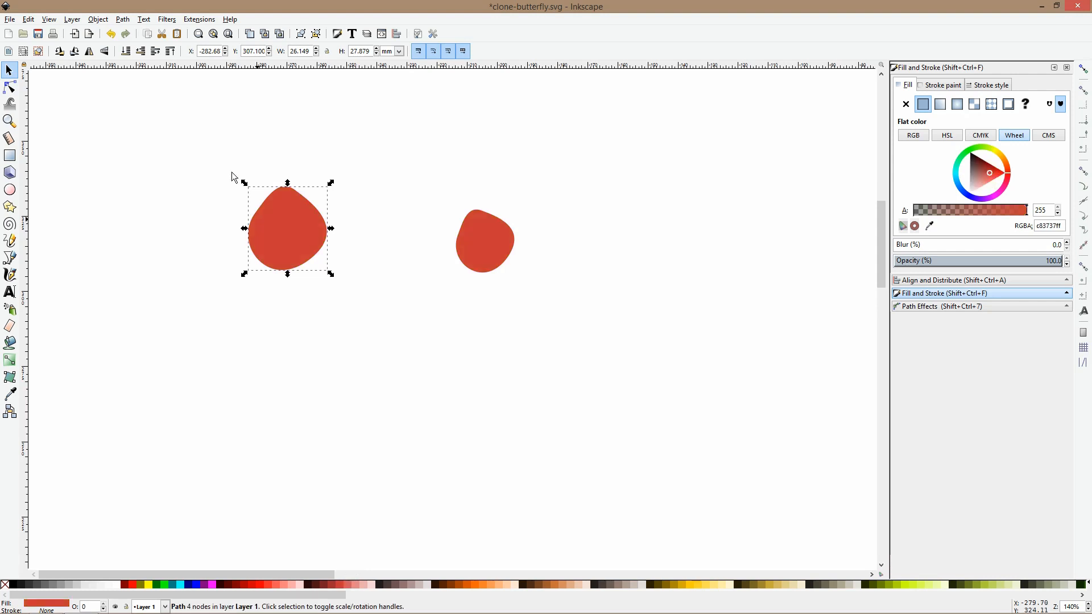
Try to apply Unlink Clone to the original shape
{"action": "left_click", "coordinate": [34, 22]}
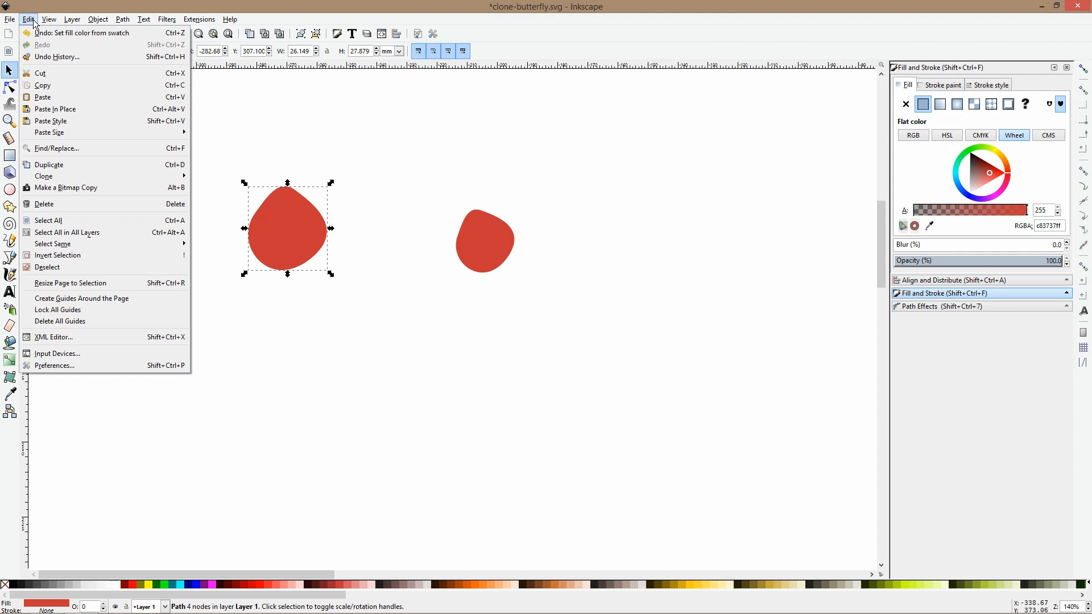
{"action": "mouse_move", "coordinate": [82, 178]}
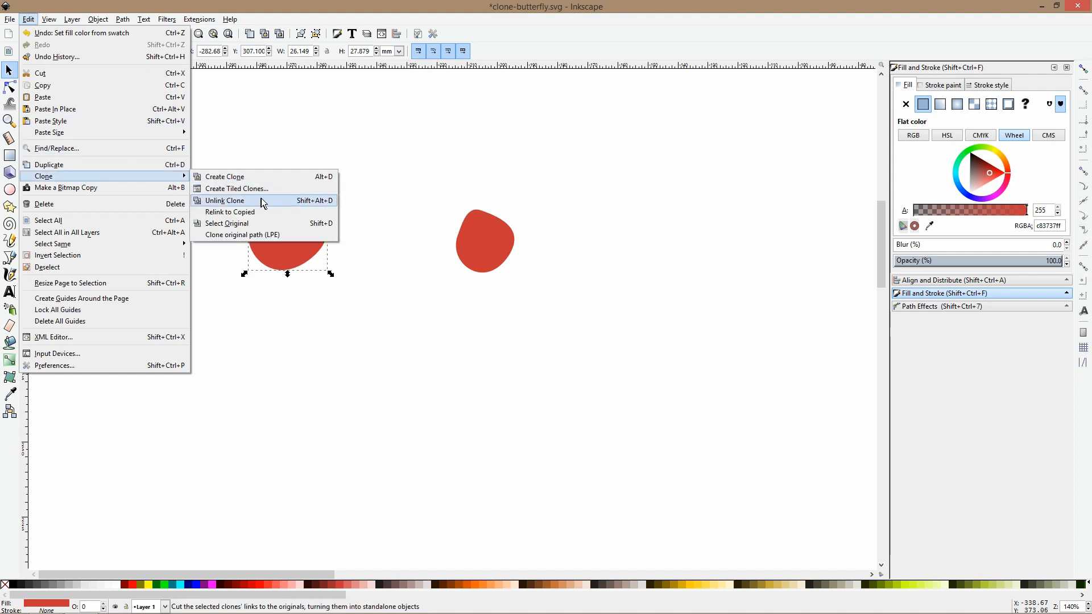
{"action": "left_click", "coordinate": [312, 202]}
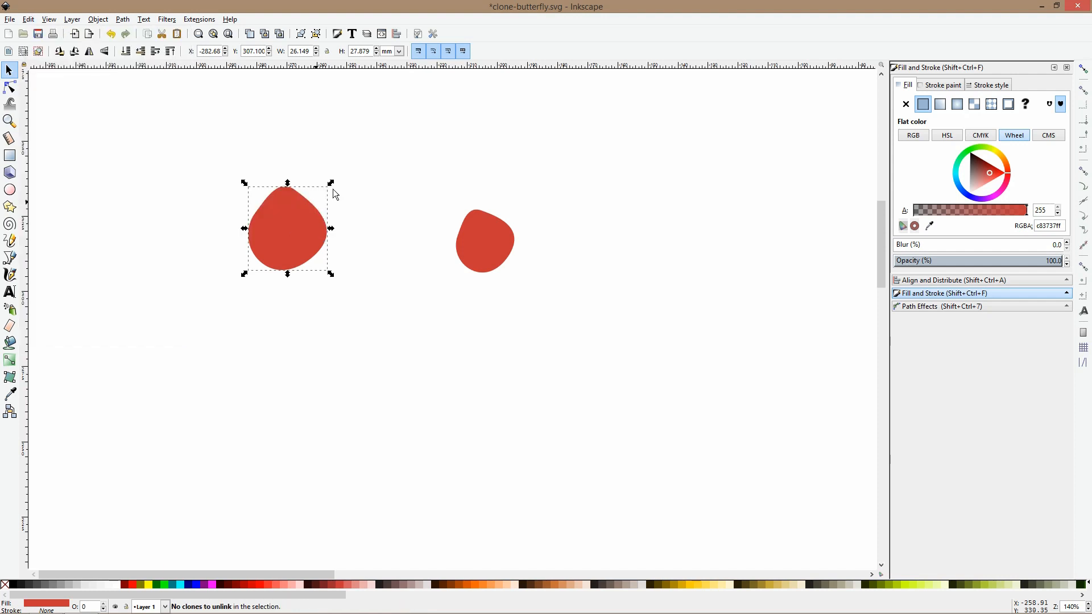
{"action": "left_click", "coordinate": [357, 205]}
Try a bright red fill (ff2a2a) on the original shape and move the clone closer to it
{"action": "left_click", "coordinate": [310, 233]}
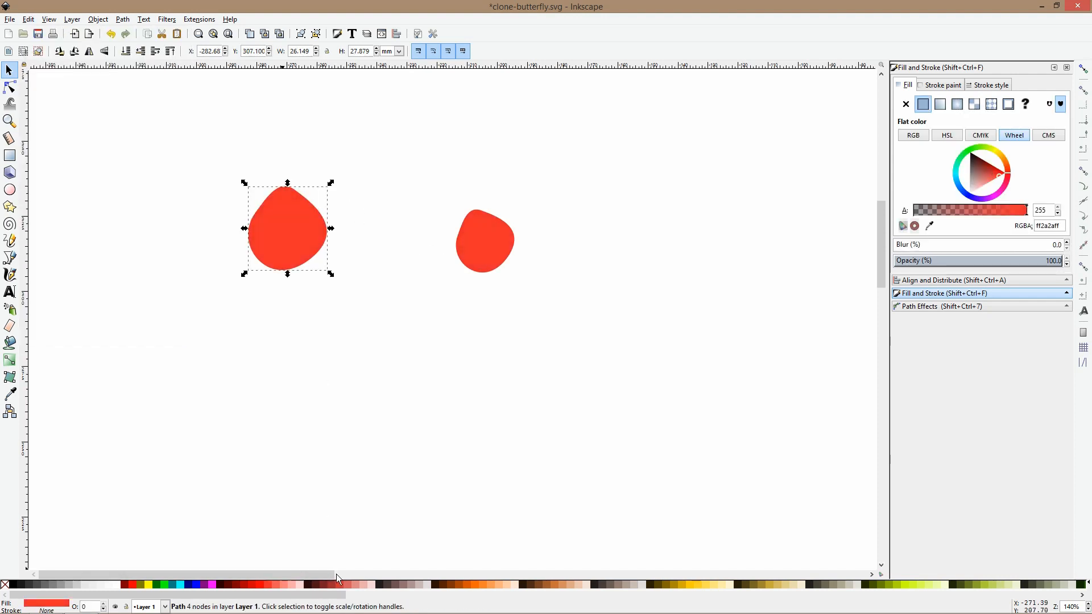
{"action": "mouse_move", "coordinate": [483, 238]}
{"action": "left_mouse_down"}
{"action": "mouse_move", "coordinate": [272, 196]}
{"action": "mouse_move", "coordinate": [470, 213]}
{"action": "left_mouse_up"}
{"action": "key", "text": "ctrl"}
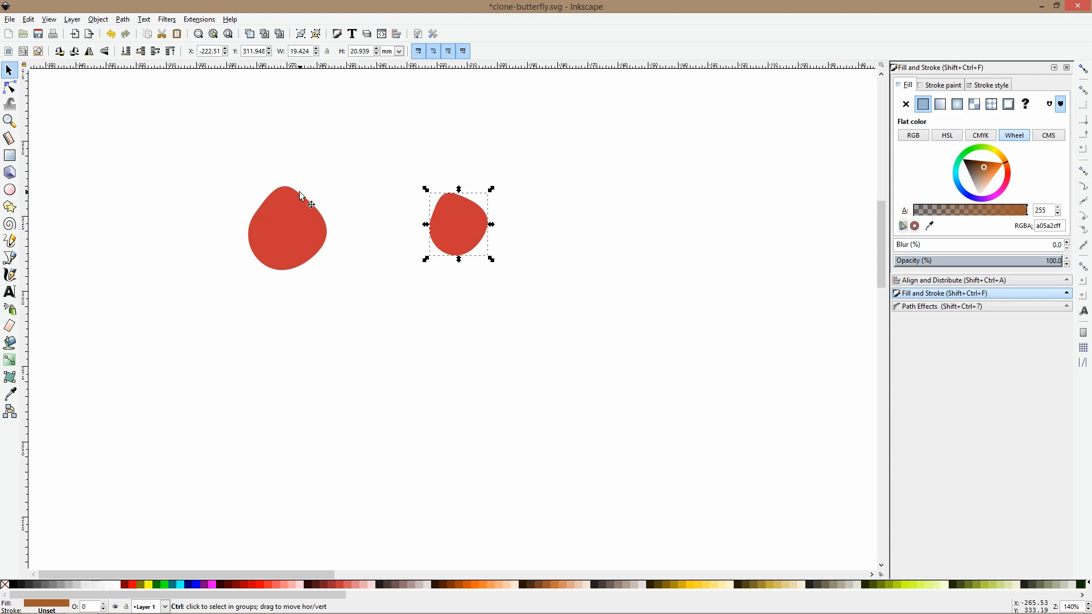
Delete both the original shape and its clone to clear the canvas
{"action": "left_click_drag", "start_coordinate": [224, 116], "coordinate": [1052, 560]}
{"action": "scroll", "coordinate": [413, 308], "scroll_direction": "down", "scroll_amount": 3}
{"action": "scroll", "coordinate": [349, 268], "scroll_direction": "down", "scroll_amount": 1}
{"action": "key", "text": "Delete"}
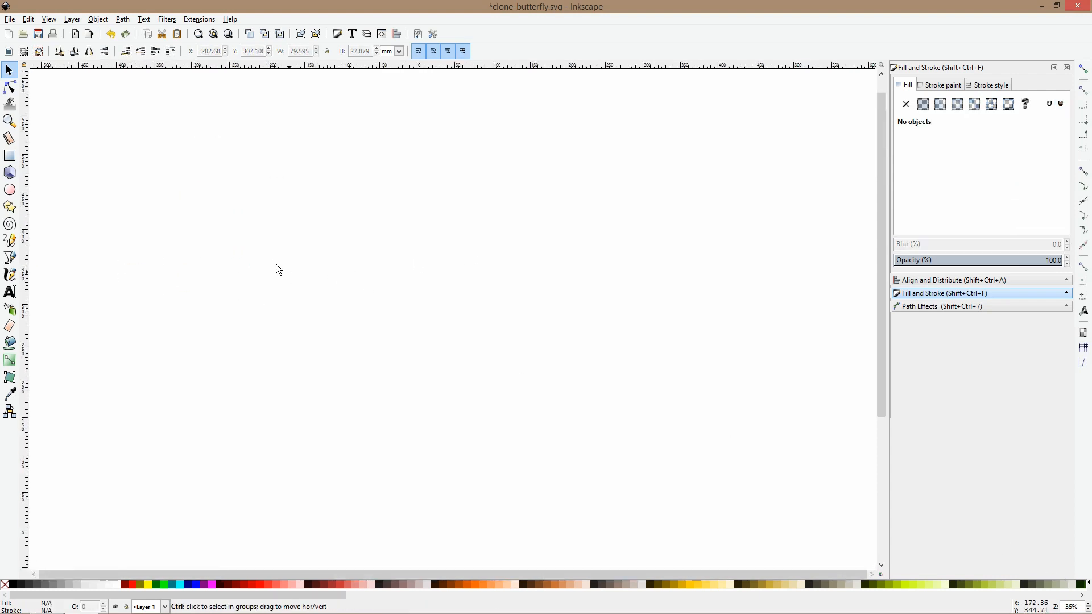
Draw a large circle about 123 mm in diameter and fill it dark grey (333333)
{"action": "key", "text": "e"}
{"action": "scroll", "coordinate": [294, 195], "scroll_direction": "up", "scroll_amount": 2}
{"action": "left_click_drag", "start_coordinate": [224, 178], "coordinate": [414, 358]}
{"action": "scroll", "coordinate": [360, 246], "scroll_direction": "down", "scroll_amount": 4}
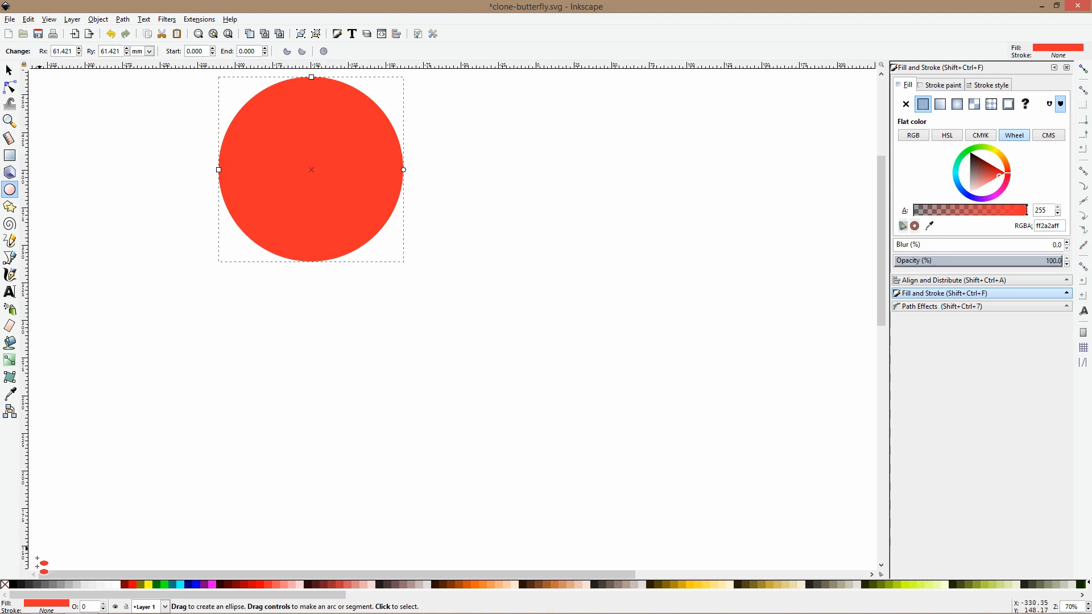
{"action": "left_click", "coordinate": [29, 584]}
{"action": "scroll", "coordinate": [338, 229], "scroll_direction": "up", "scroll_amount": 4}
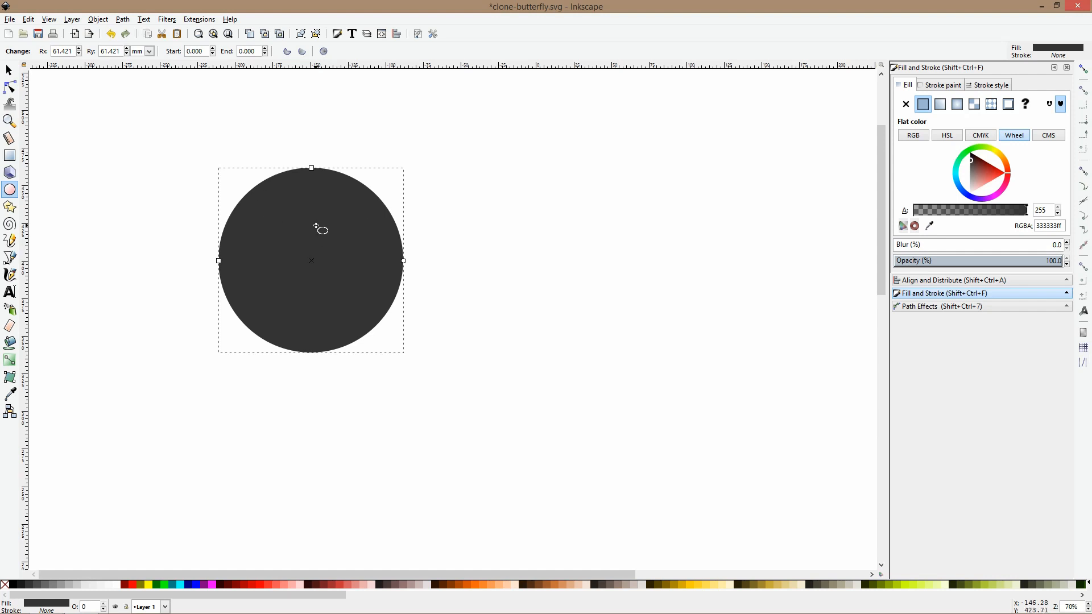
Draw a smaller dark grey circle overlapping the large circle's lower-right edge and adjust its position
{"action": "scroll", "coordinate": [316, 227], "scroll_direction": "down", "scroll_amount": 4}
{"action": "left_click_drag", "start_coordinate": [275, 214], "coordinate": [381, 319]}
{"action": "key", "text": "s"}
{"action": "left_click_drag", "start_coordinate": [347, 270], "coordinate": [366, 271]}
Group the large and small dark grey circles together
{"action": "left_click", "coordinate": [362, 171], "text": "shift"}
{"action": "scroll", "coordinate": [393, 291], "scroll_direction": "up", "scroll_amount": 4}
{"action": "key", "text": "ctrl"}
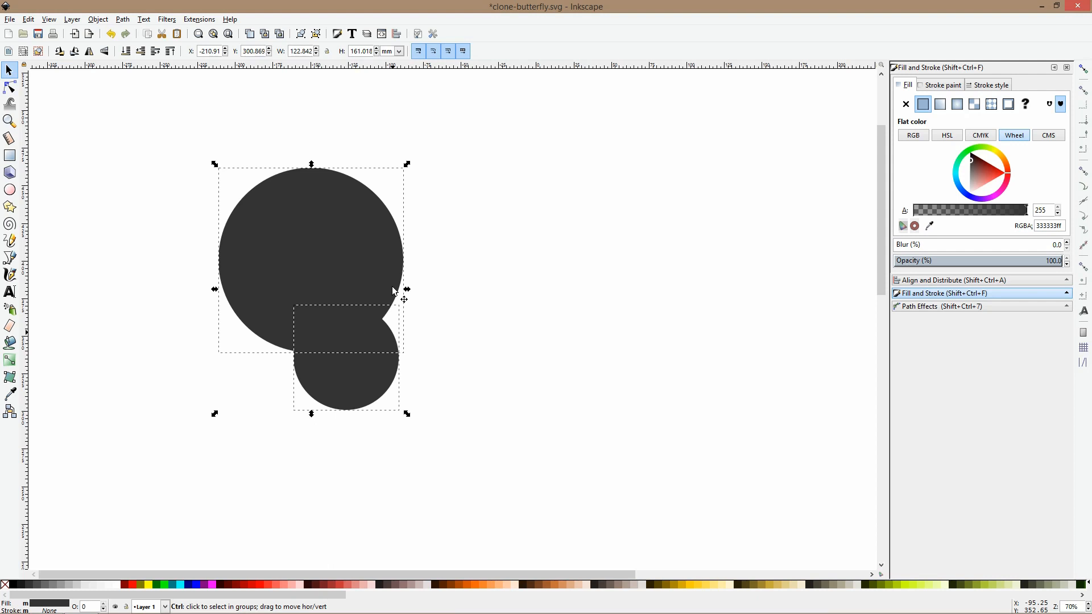
{"action": "key", "text": "ctrl+g"}
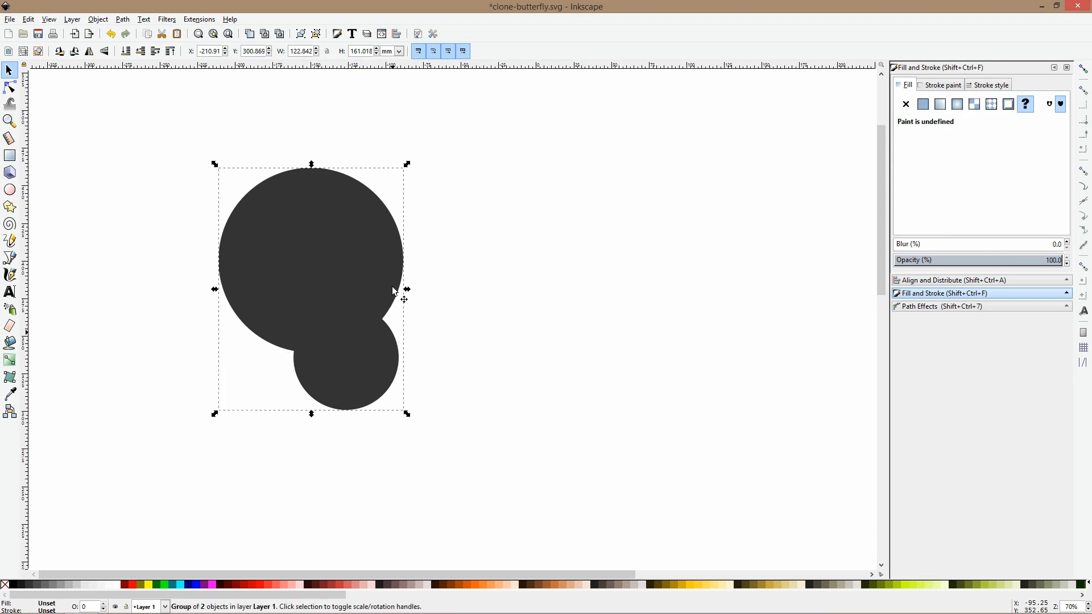
Clone the circle group, flip the clone horizontally, and place it so it overlaps the original's right side
{"action": "right_click", "coordinate": [393, 290]}
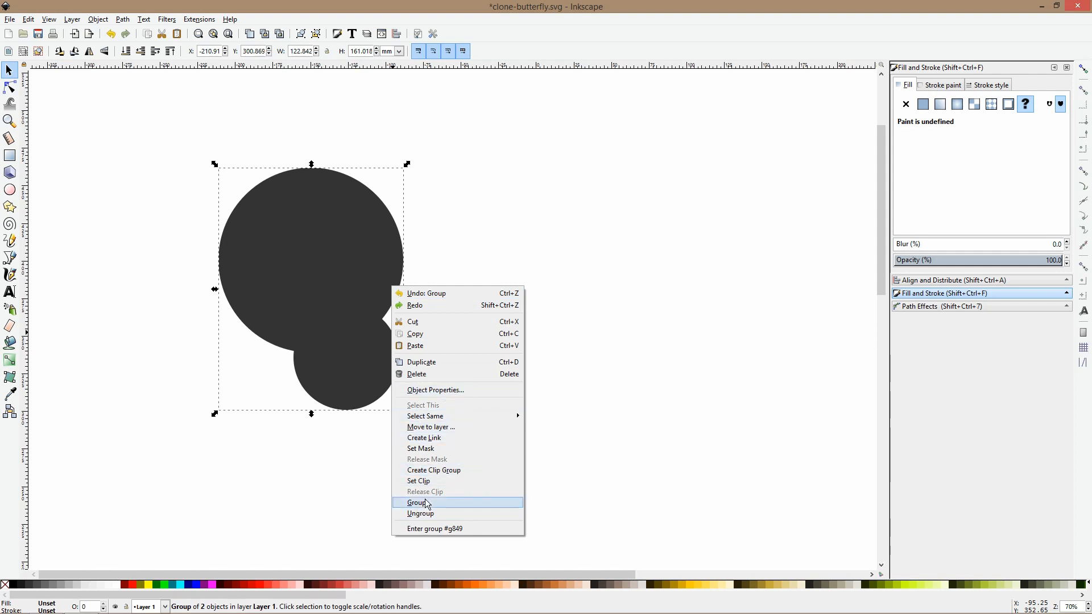
{"action": "left_click", "coordinate": [699, 351]}
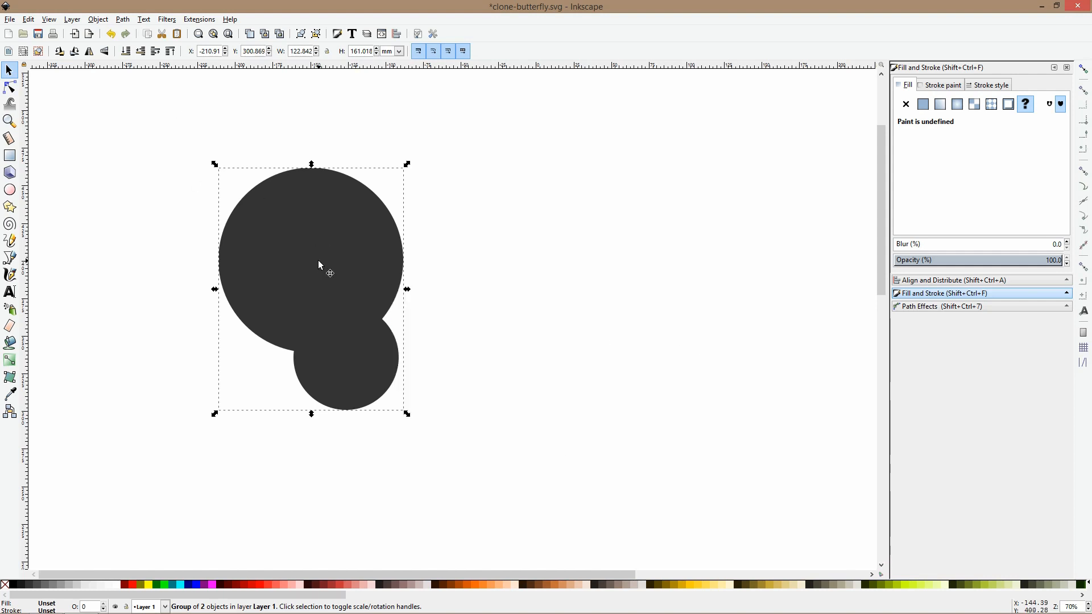
{"action": "key", "text": "alt+d"}
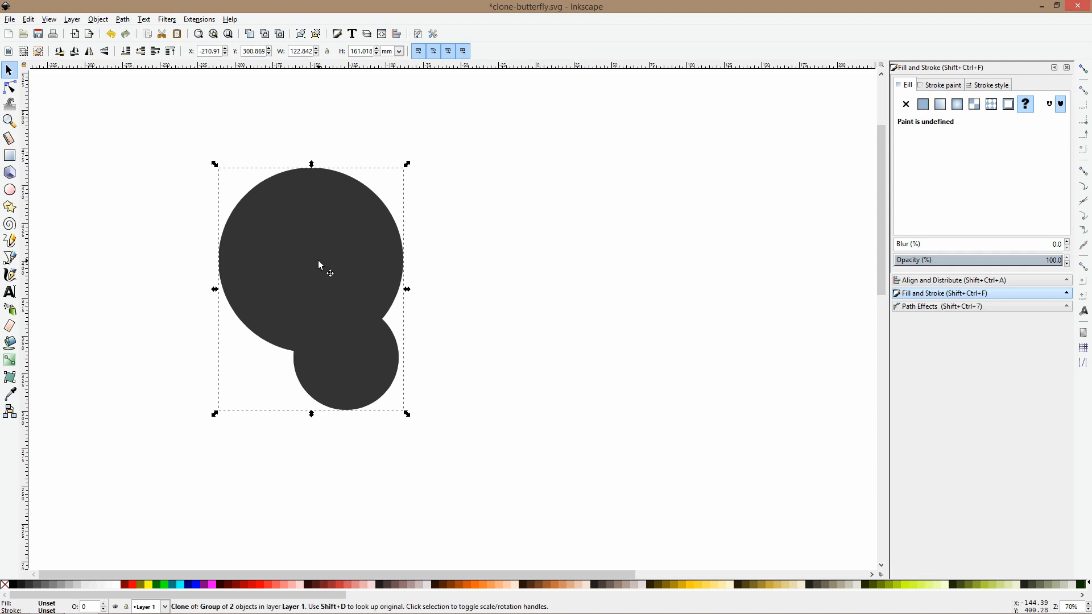
{"action": "left_click_drag", "start_coordinate": [319, 266], "coordinate": [554, 299]}
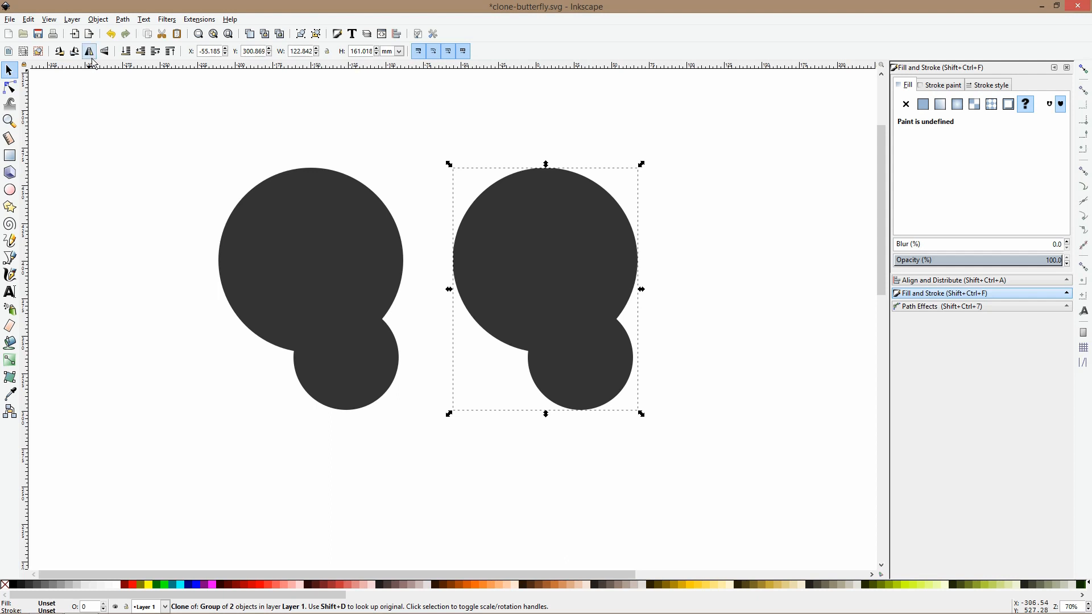
{"action": "left_click", "coordinate": [90, 51]}
{"action": "left_click_drag", "start_coordinate": [504, 285], "coordinate": [397, 279]}
{"action": "left_click", "coordinate": [555, 285]}
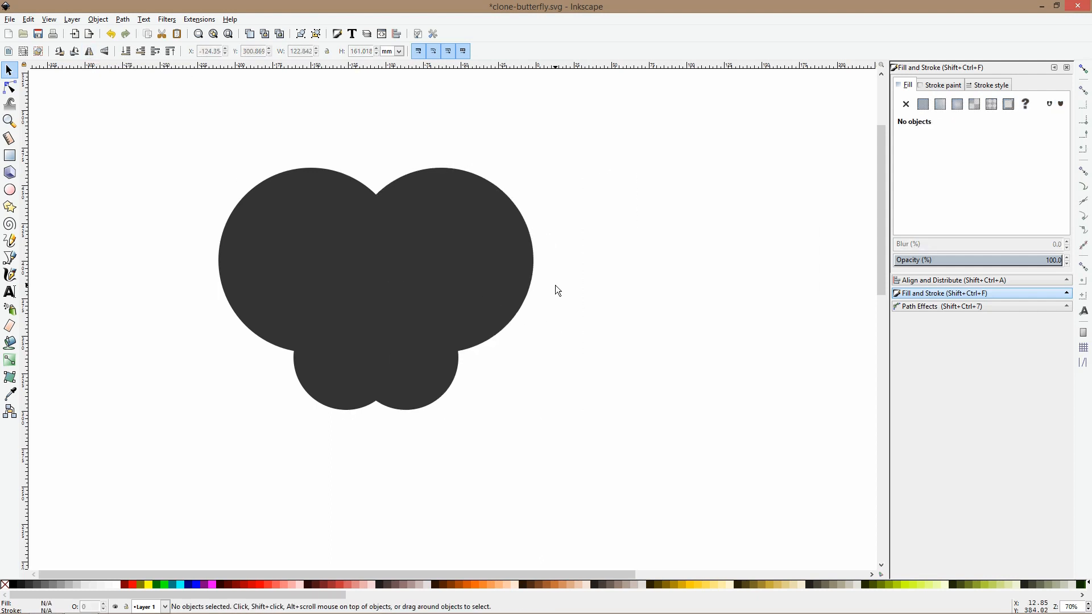
Move the mirrored clone to the right so it stands clear of the original group
{"action": "left_click", "coordinate": [292, 229]}
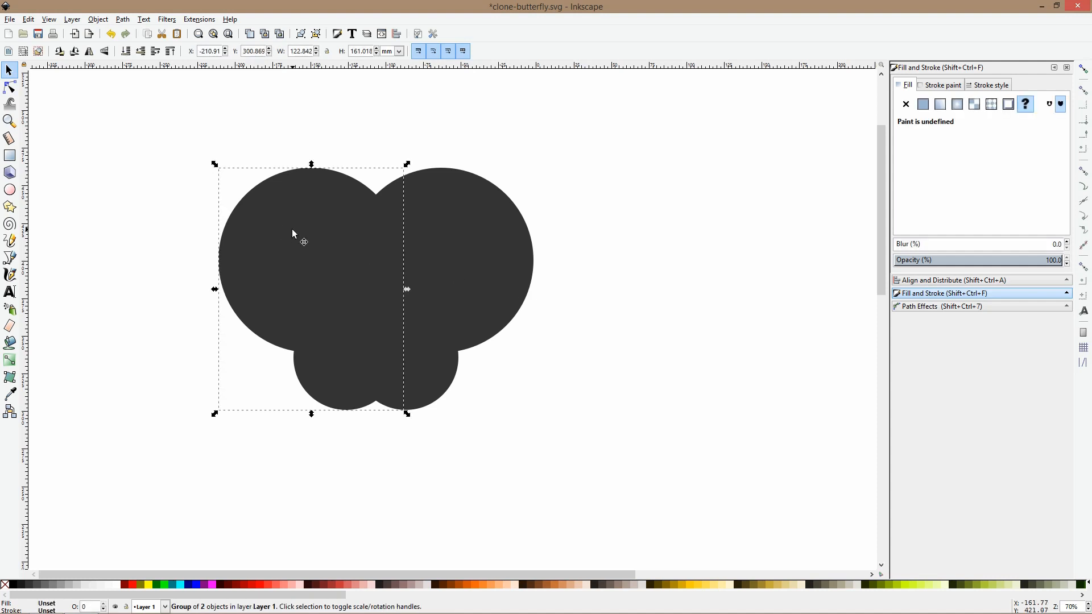
{"action": "double_click", "coordinate": [292, 229]}
{"action": "left_click", "coordinate": [292, 229]}
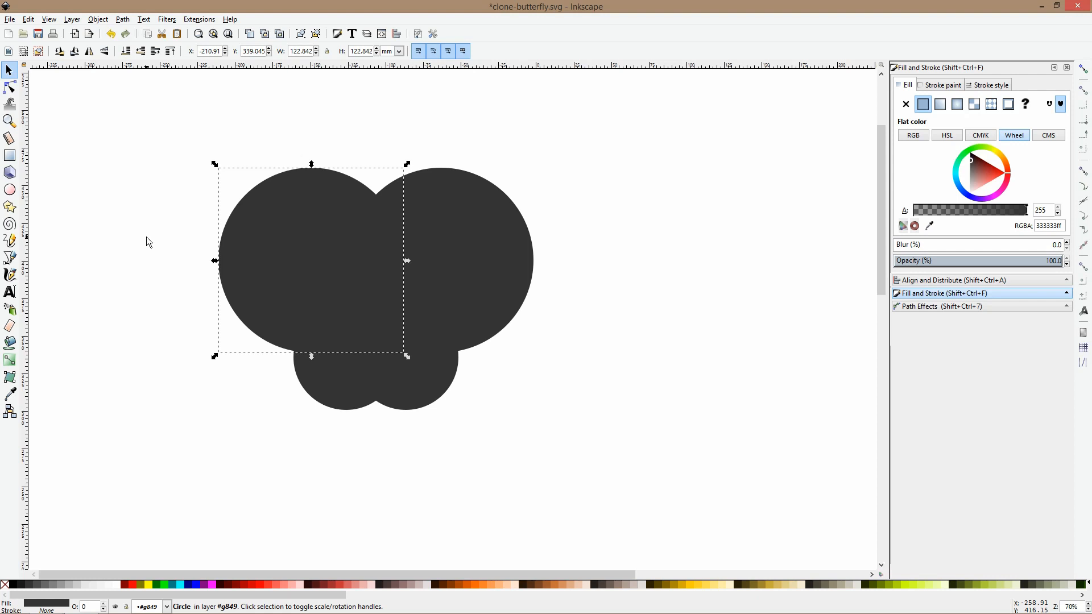
{"action": "left_click", "coordinate": [453, 263]}
{"action": "left_click_drag", "start_coordinate": [453, 262], "coordinate": [534, 268]}
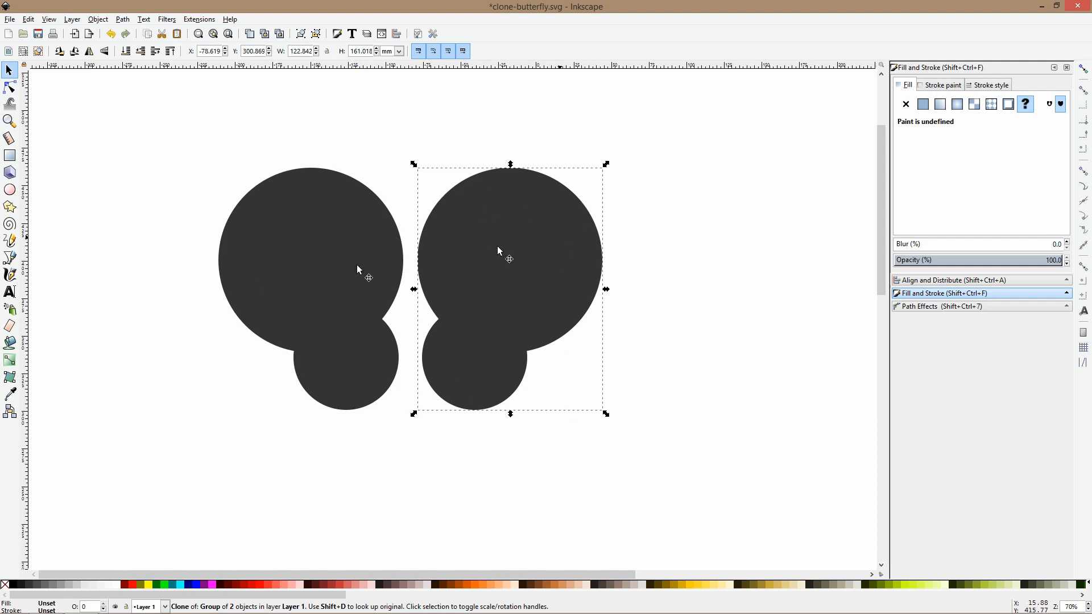
Enter the original group and unite its large and small circles into one path with Union
{"action": "double_click", "coordinate": [332, 250]}
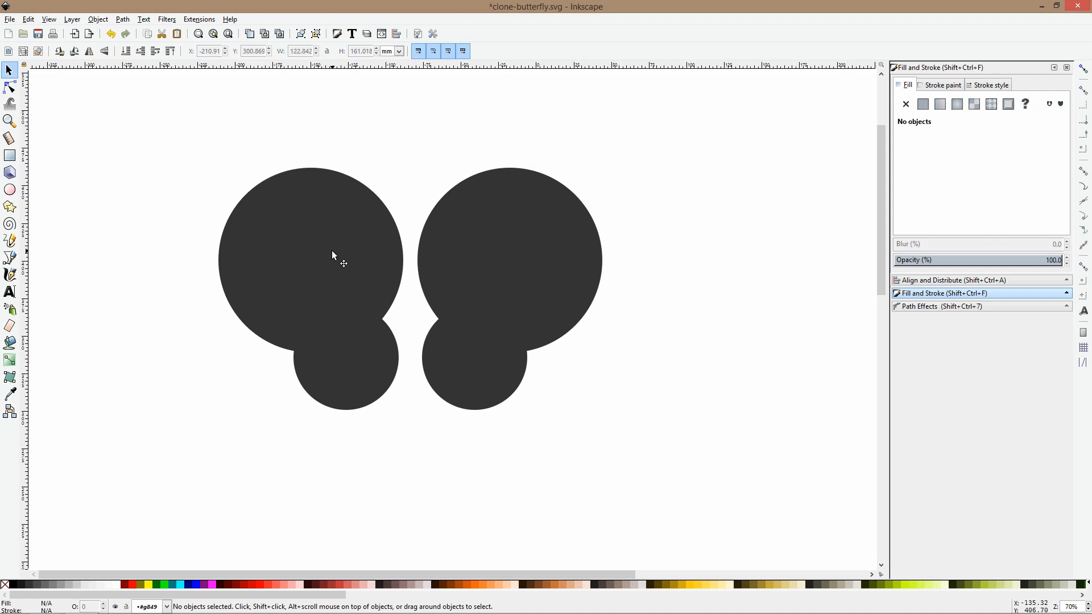
{"action": "left_click", "coordinate": [332, 250]}
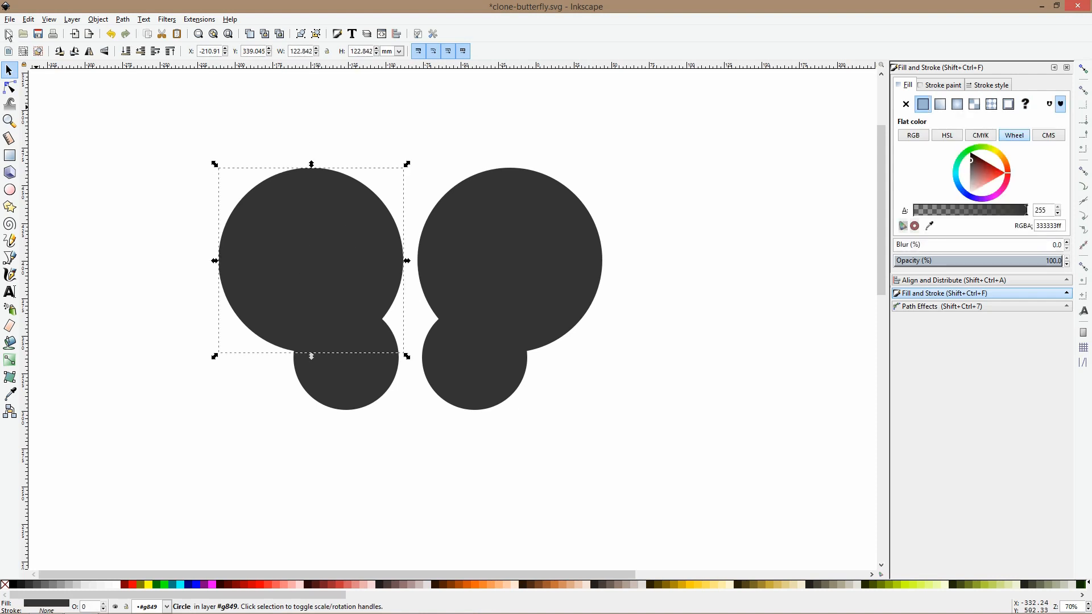
{"action": "left_click", "coordinate": [374, 391], "text": "shift"}
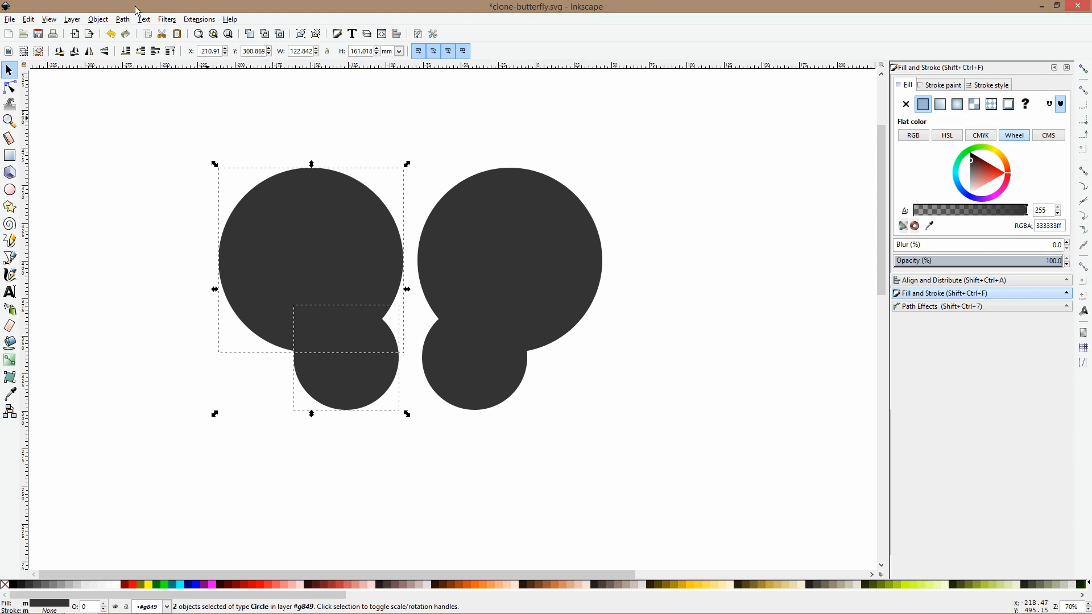
{"action": "left_click", "coordinate": [96, 19]}
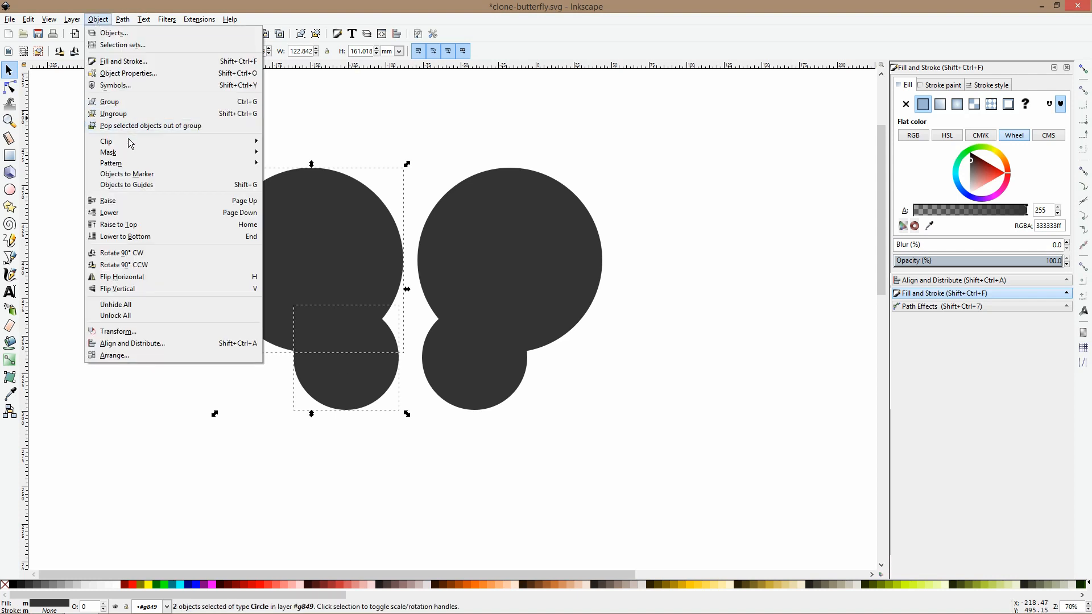
{"action": "mouse_move", "coordinate": [122, 20]}
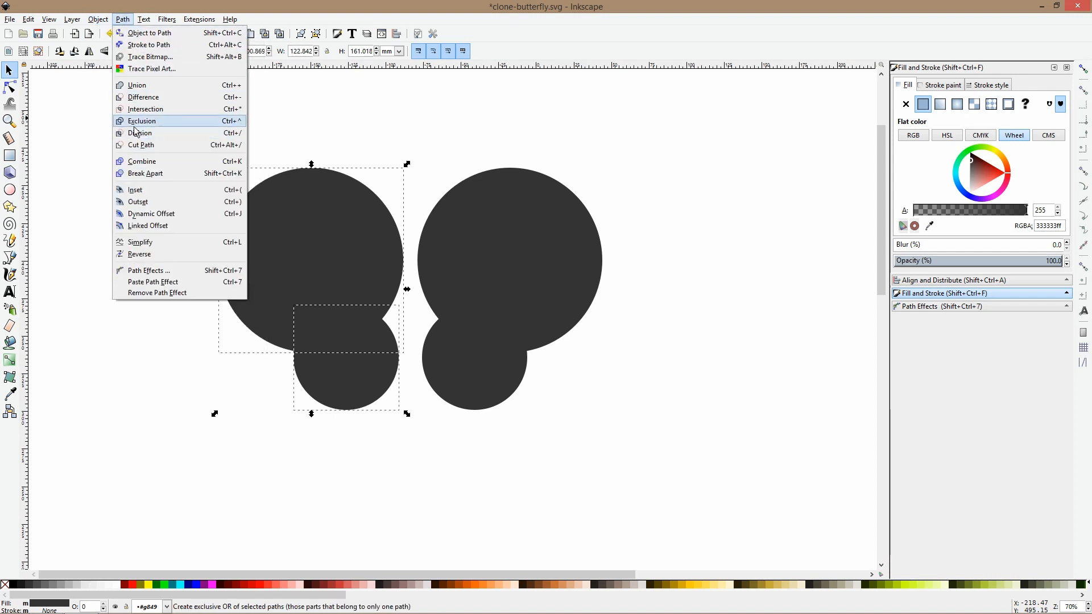
{"action": "left_click", "coordinate": [137, 87]}
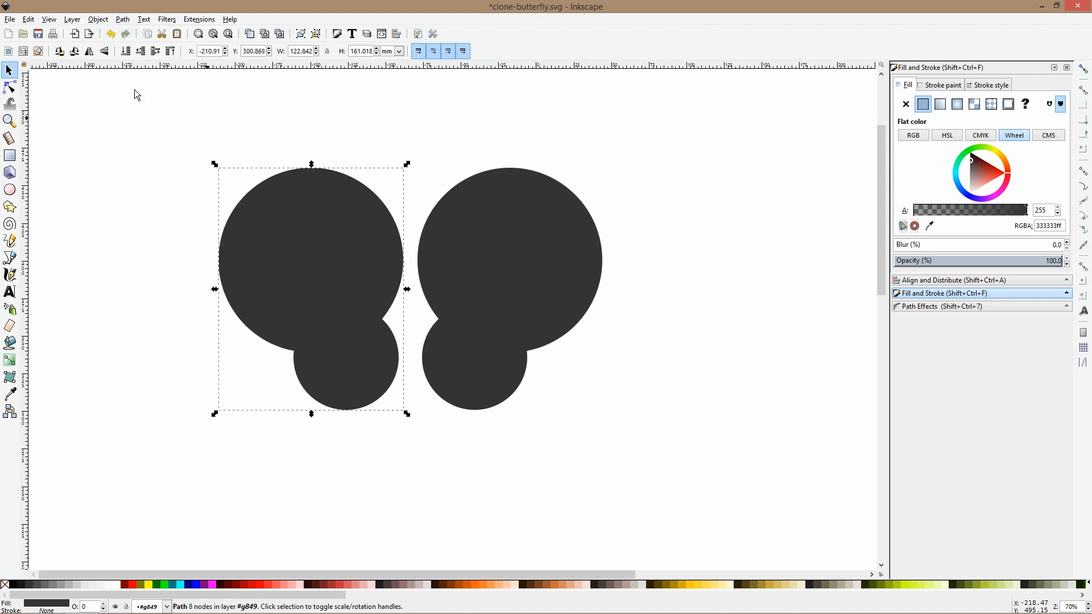
Delete the two nodes at the lower-left junction between the large and small lobes of the united path
{"action": "left_click", "coordinate": [10, 87]}
{"action": "scroll", "coordinate": [318, 359], "scroll_direction": "up", "scroll_amount": 1, "text": "ctrl"}
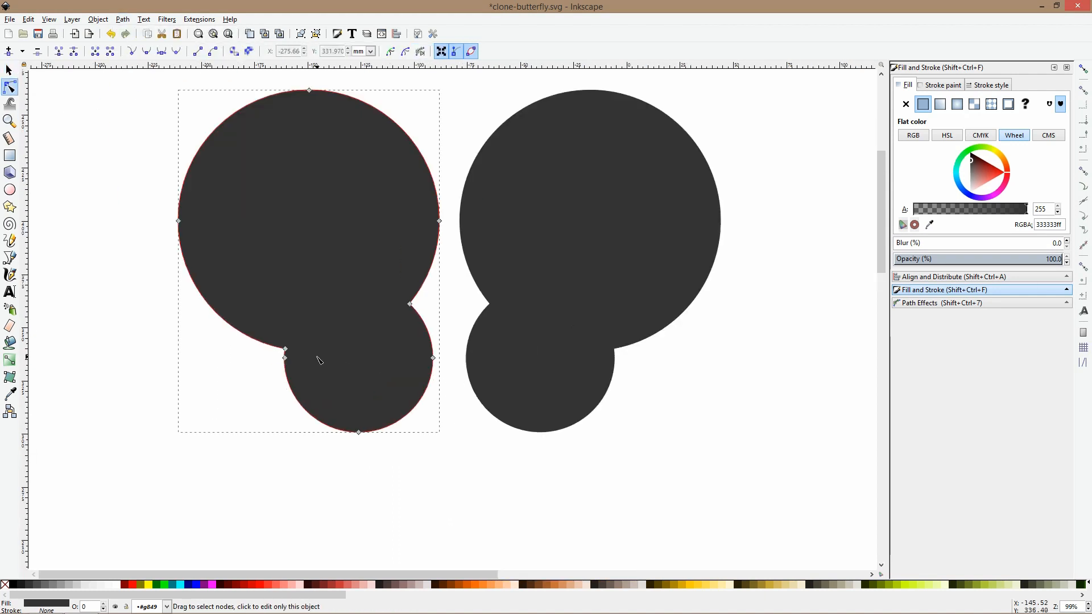
{"action": "scroll", "coordinate": [318, 360], "scroll_direction": "up", "scroll_amount": 1}
{"action": "left_click_drag", "start_coordinate": [295, 334], "coordinate": [265, 370]}
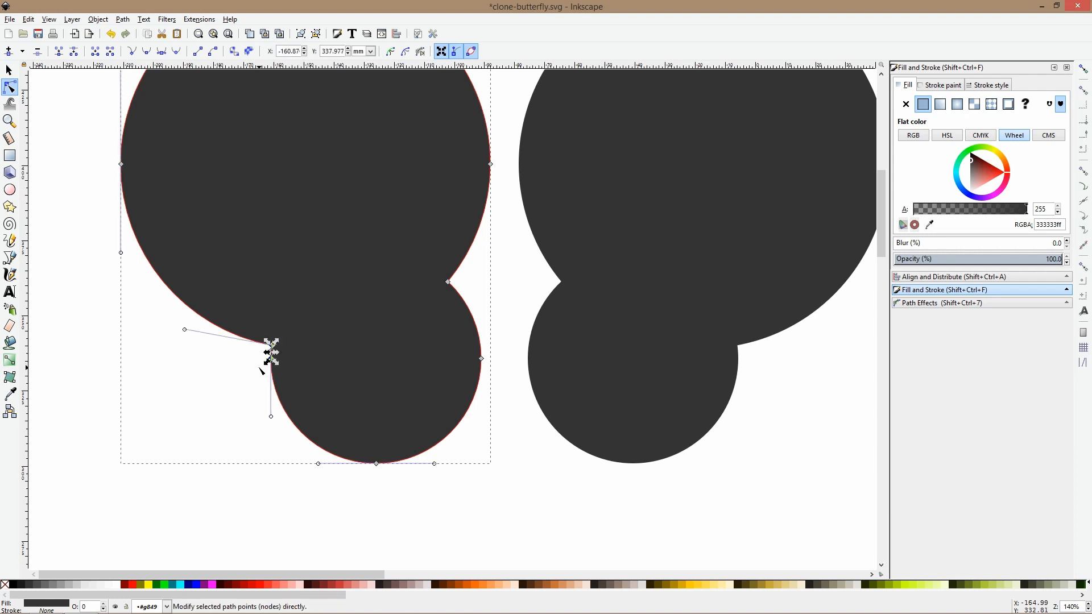
{"action": "key", "text": "Delete"}
Reshape the wing's lower-left outer curve and nudge the notch node on its right side slightly outward
{"action": "mouse_move", "coordinate": [150, 228]}
{"action": "left_mouse_down"}
{"action": "mouse_move", "coordinate": [133, 233]}
{"action": "mouse_move", "coordinate": [124, 298]}
{"action": "mouse_move", "coordinate": [104, 303]}
{"action": "left_mouse_up"}
{"action": "mouse_move", "coordinate": [449, 283]}
{"action": "left_mouse_down"}
{"action": "mouse_move", "coordinate": [477, 286]}
{"action": "mouse_move", "coordinate": [455, 280]}
{"action": "left_mouse_up"}
{"action": "scroll", "coordinate": [231, 247], "scroll_direction": "down", "scroll_amount": 4}
{"action": "scroll", "coordinate": [230, 232], "scroll_direction": "up", "scroll_amount": 1}
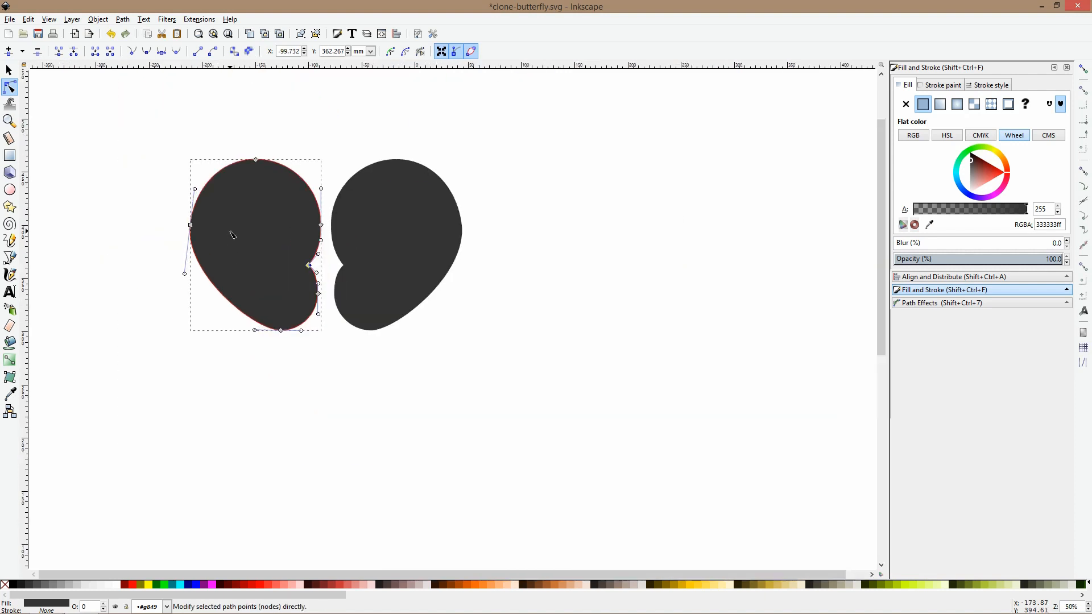
Flip the original wing path horizontally inside its group so the notch faces outward
{"action": "key", "text": "h"}
{"action": "key", "text": "h"}
{"action": "key", "text": "s"}
{"action": "key", "text": "h"}
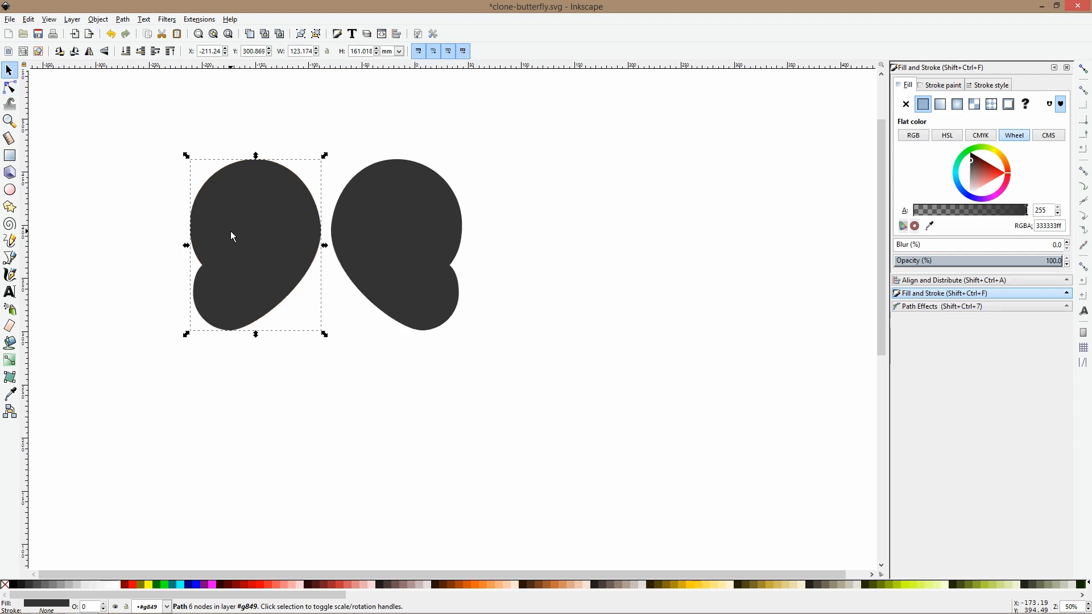
Rotate the original wing path counter-clockwise and move it left, away from the clone
{"action": "left_click", "coordinate": [230, 231]}
{"action": "left_click_drag", "start_coordinate": [187, 333], "coordinate": [278, 361]}
{"action": "mouse_move", "coordinate": [272, 262]}
{"action": "left_mouse_down"}
{"action": "mouse_move", "coordinate": [216, 222]}
{"action": "mouse_move", "coordinate": [202, 234]}
{"action": "left_mouse_up"}
Smooth the wing's inner right edge by bending its curve slightly outward along the lower and middle parts
{"action": "scroll", "coordinate": [206, 273], "scroll_direction": "up", "scroll_amount": 2}
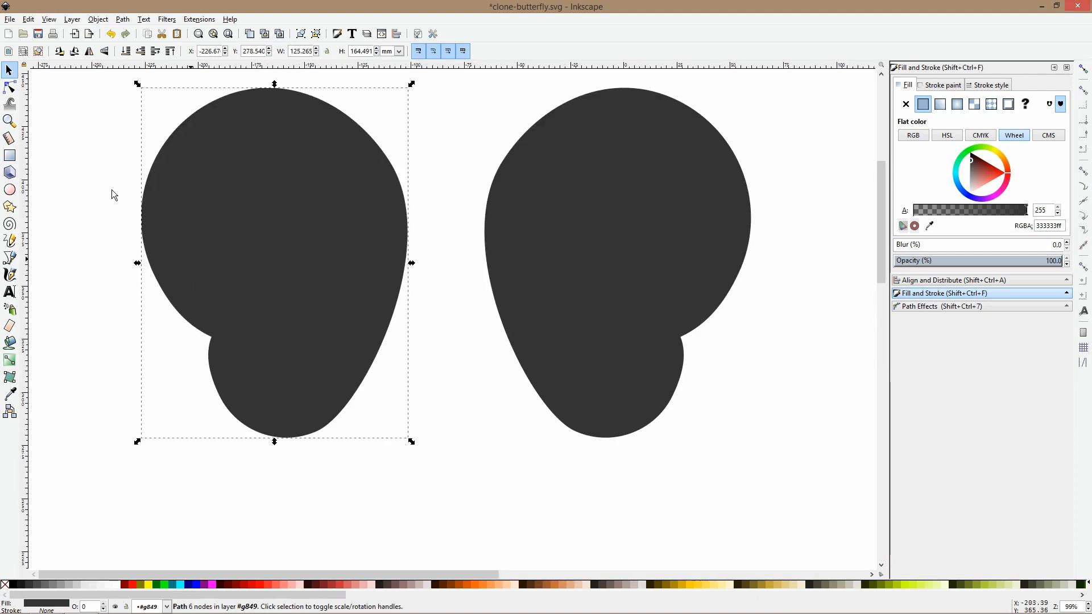
{"action": "left_click", "coordinate": [9, 87]}
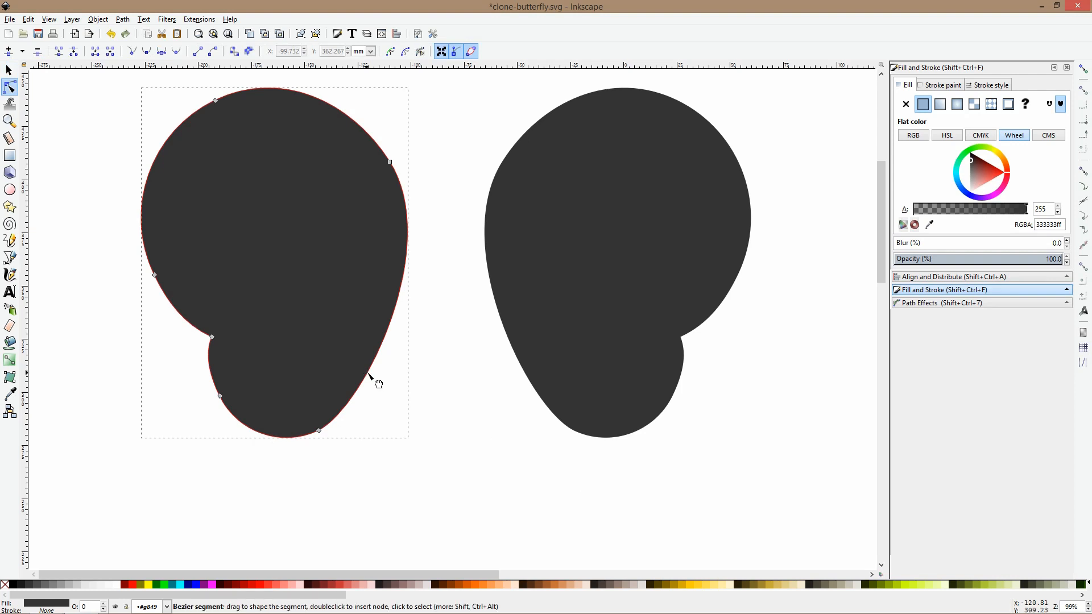
{"action": "mouse_move", "coordinate": [373, 376]}
{"action": "left_mouse_down"}
{"action": "mouse_move", "coordinate": [383, 380]}
{"action": "mouse_move", "coordinate": [383, 367]}
{"action": "left_mouse_up"}
{"action": "left_click_drag", "start_coordinate": [414, 257], "coordinate": [411, 256]}
Add a cusp node on the wing's upper-left edge, bulge the curve above it outward, and raise the neighbouring top node slightly
{"action": "scroll", "coordinate": [137, 94], "scroll_direction": "up", "scroll_amount": 2}
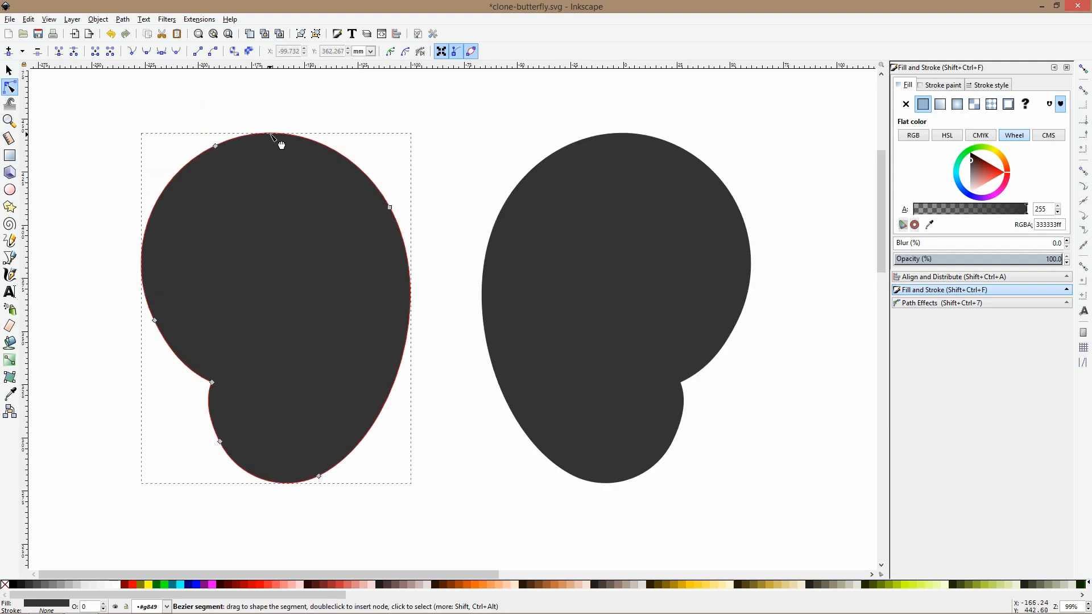
{"action": "double_click", "coordinate": [154, 207]}
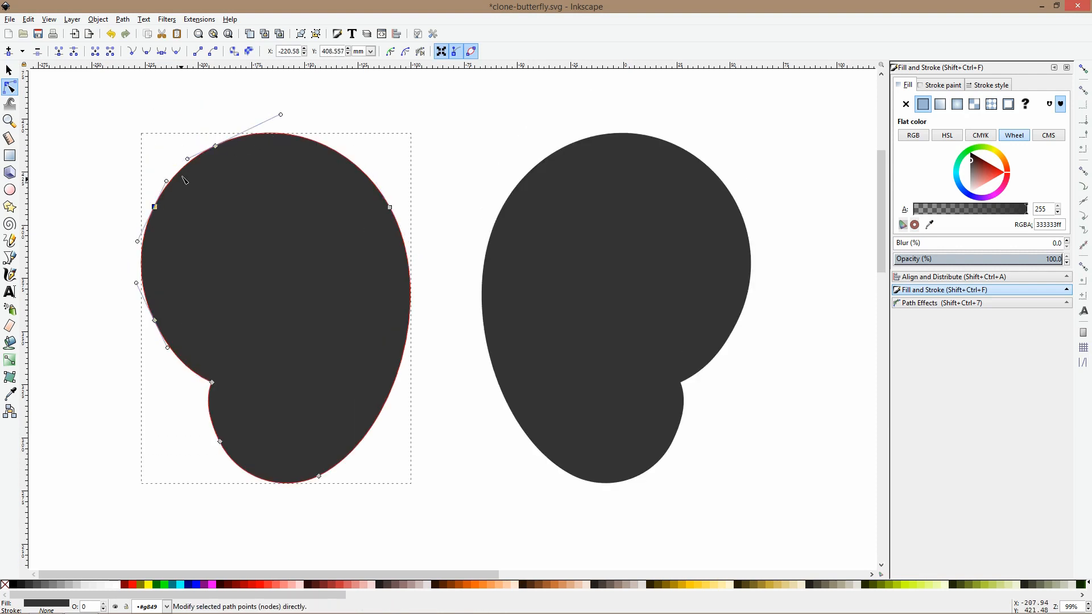
{"action": "left_click_drag", "start_coordinate": [187, 180], "coordinate": [182, 182]}
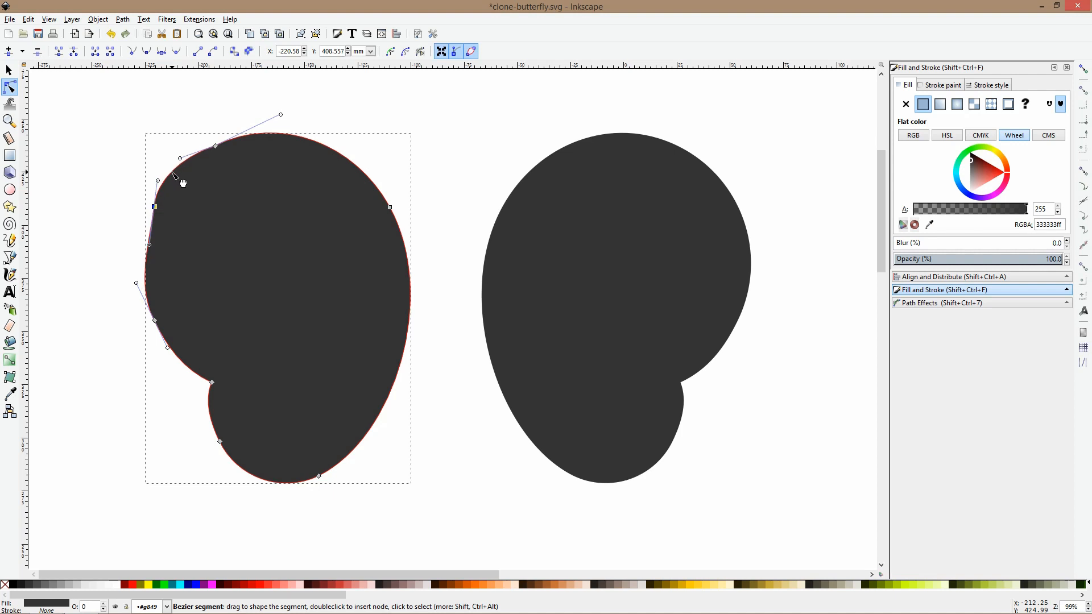
{"action": "left_click", "coordinate": [154, 207], "text": "ctrl"}
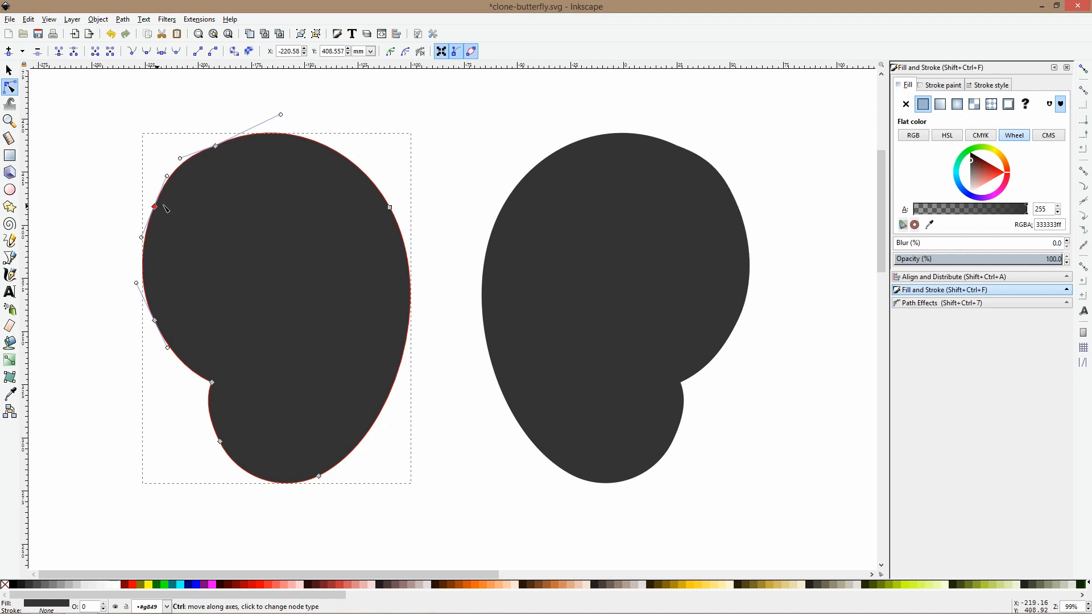
{"action": "left_click_drag", "start_coordinate": [171, 178], "coordinate": [161, 173]}
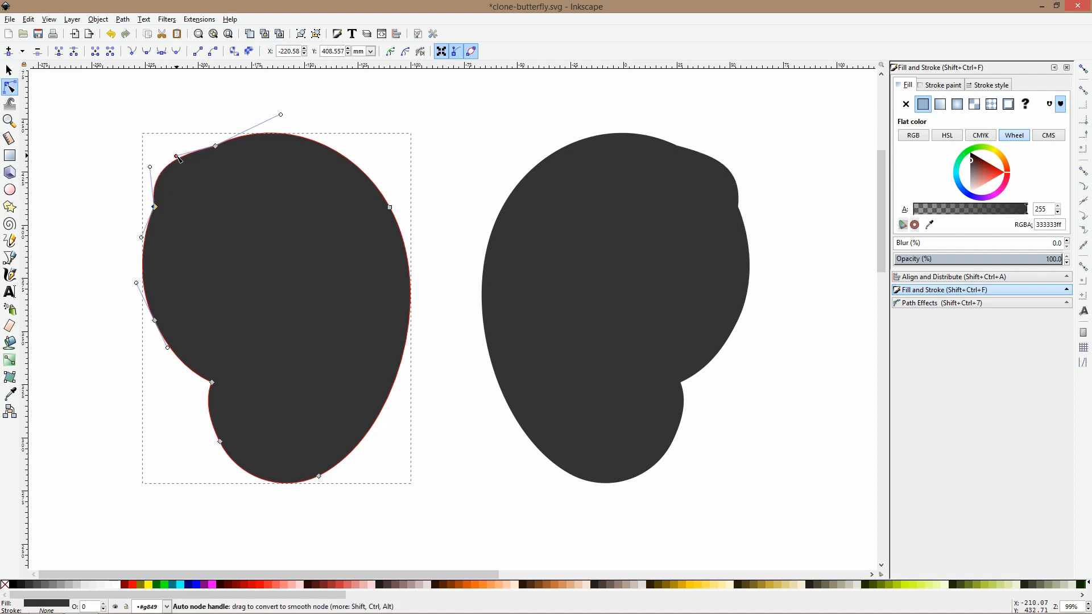
{"action": "left_click_drag", "start_coordinate": [216, 146], "coordinate": [217, 135]}
Add a cusp node midway down the wing's left edge and bend the curve above it into a rounded scallop
{"action": "scroll", "coordinate": [152, 255], "scroll_direction": "up", "scroll_amount": 4}
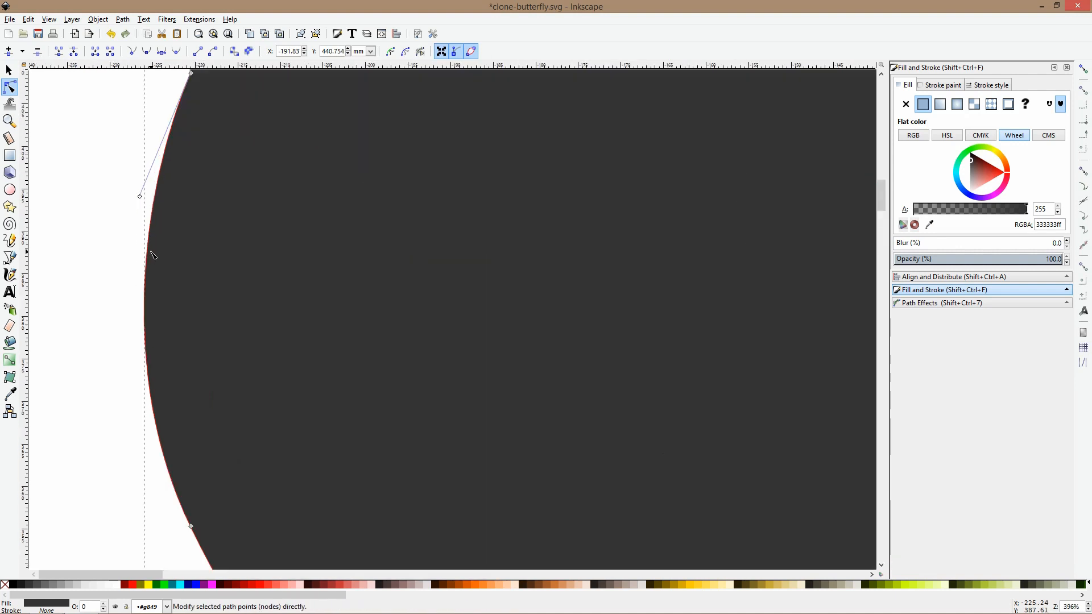
{"action": "double_click", "coordinate": [147, 256]}
{"action": "left_click", "coordinate": [148, 254], "text": "ctrl"}
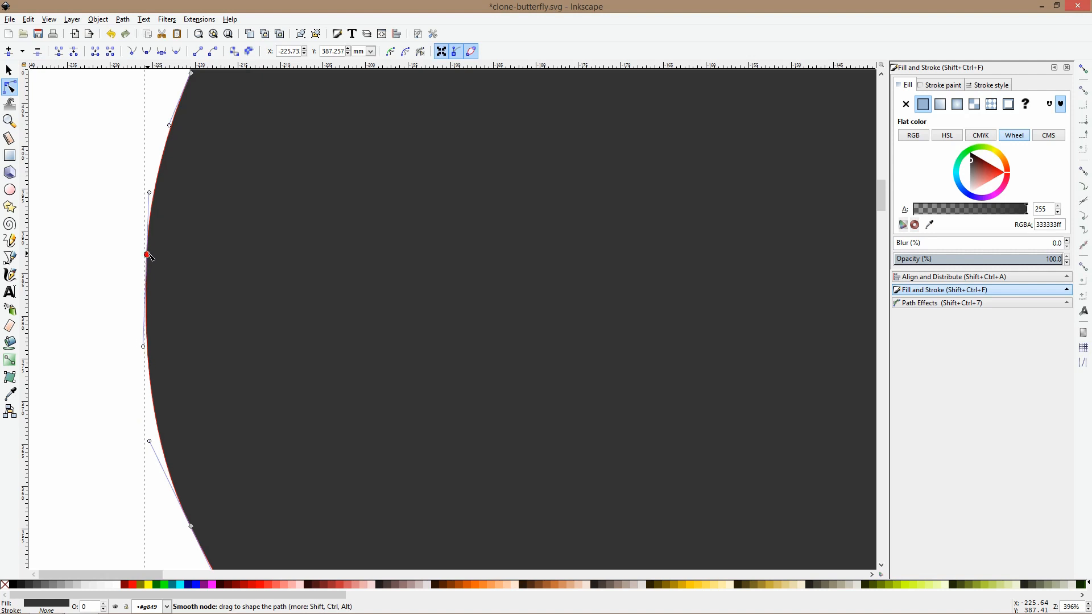
{"action": "left_click", "coordinate": [148, 256], "text": "ctrl"}
{"action": "left_click", "coordinate": [148, 256], "text": "ctrl"}
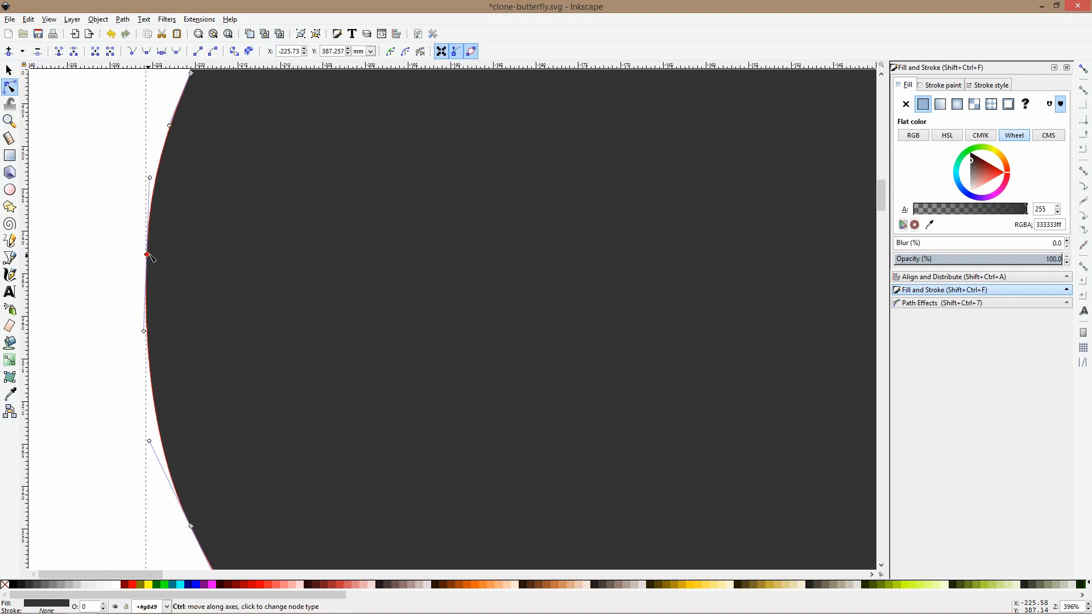
{"action": "scroll", "coordinate": [149, 257], "scroll_direction": "down", "scroll_amount": 2}
{"action": "left_click_drag", "start_coordinate": [168, 219], "coordinate": [158, 172]}
{"action": "left_click_drag", "start_coordinate": [112, 199], "coordinate": [128, 222]}
Convert the next node down the left edge to a cusp and bulge the curve above it into a second scallop
{"action": "scroll", "coordinate": [198, 273], "scroll_direction": "down", "scroll_amount": 4}
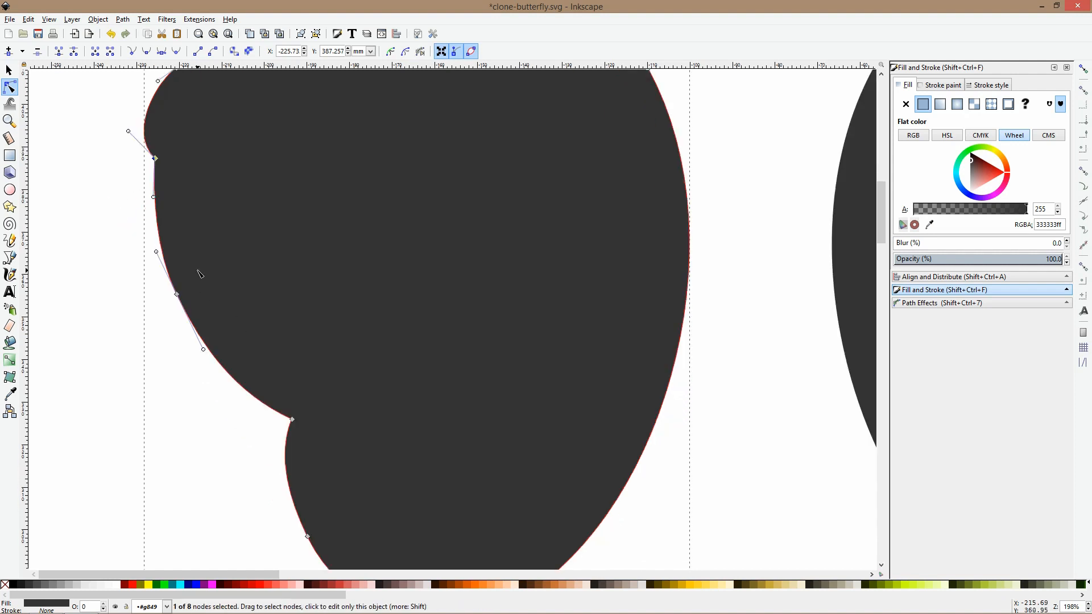
{"action": "left_click", "coordinate": [176, 295], "text": "ctrl"}
{"action": "left_click", "coordinate": [177, 294], "text": "ctrl"}
{"action": "left_click", "coordinate": [177, 295], "text": "ctrl"}
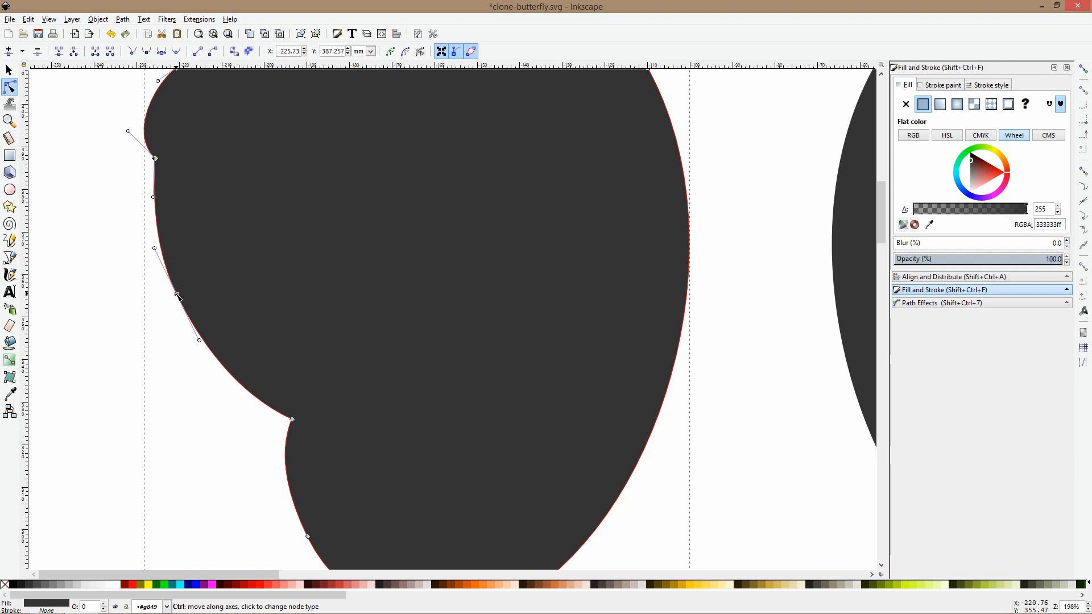
{"action": "left_click_drag", "start_coordinate": [166, 250], "coordinate": [151, 256]}
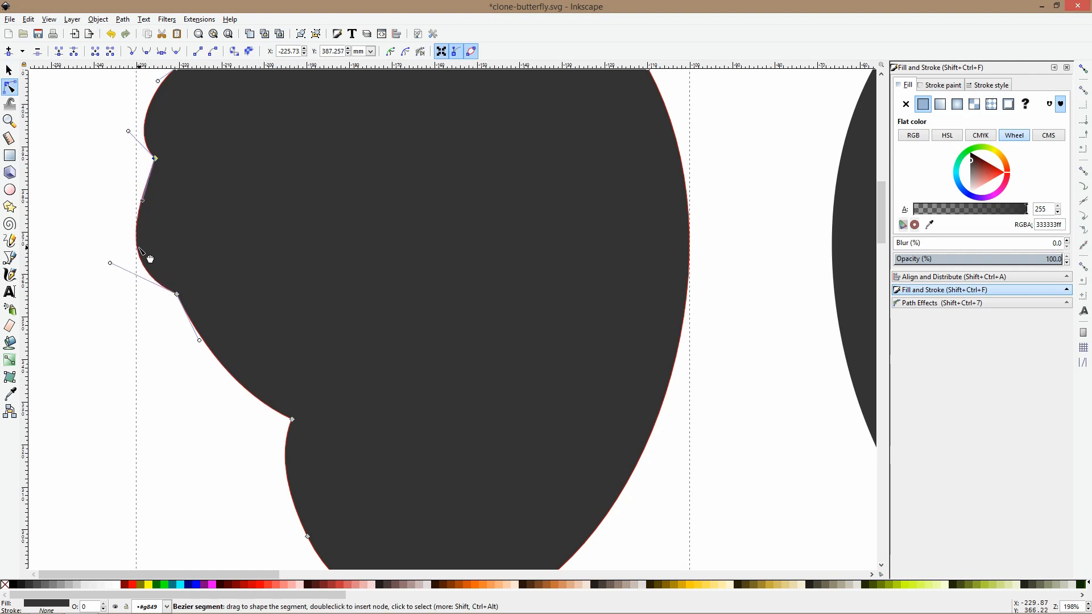
{"action": "scroll", "coordinate": [176, 254], "scroll_direction": "down", "scroll_amount": 3}
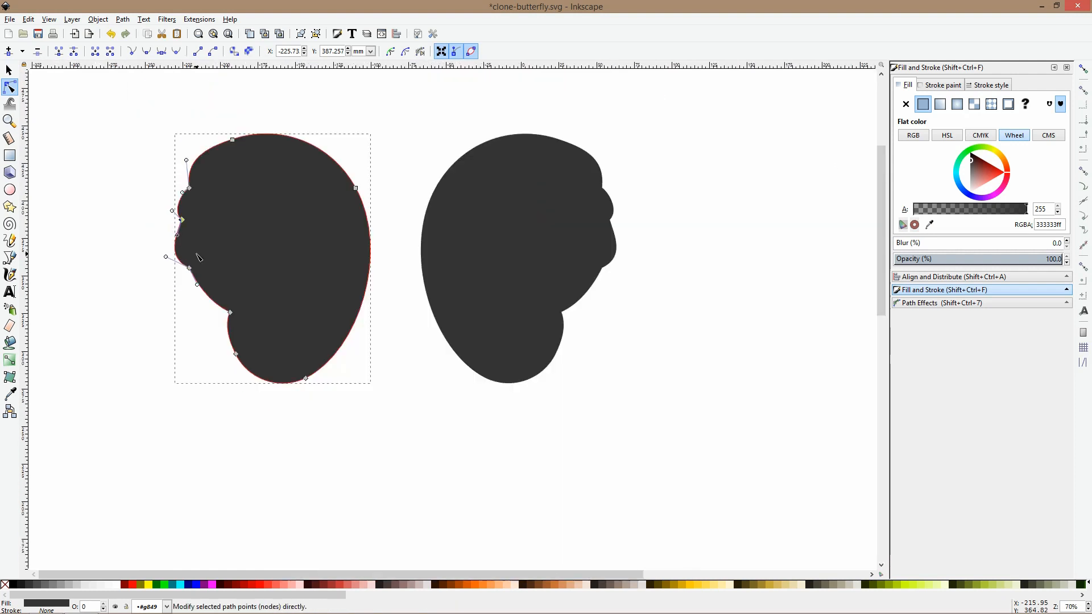
{"action": "left_click", "coordinate": [156, 319]}
Add a cusp node midway along the left wing's lower-left edge and bend the curves on both sides into small scallops
{"action": "scroll", "coordinate": [193, 185], "scroll_direction": "up", "scroll_amount": 1}
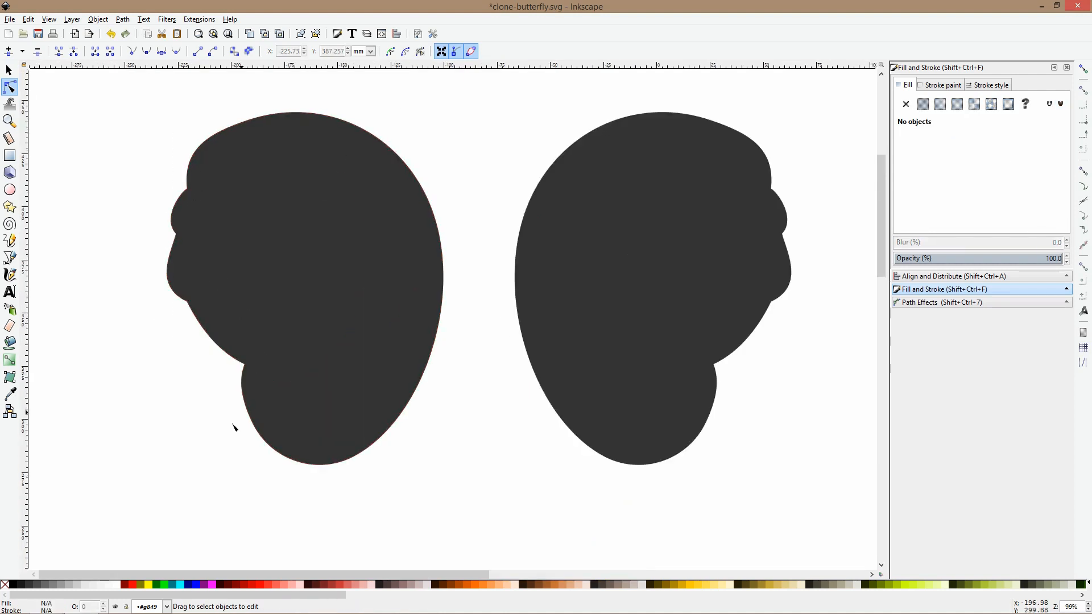
{"action": "scroll", "coordinate": [217, 369], "scroll_direction": "up", "scroll_amount": 2}
{"action": "left_click", "coordinate": [222, 325]}
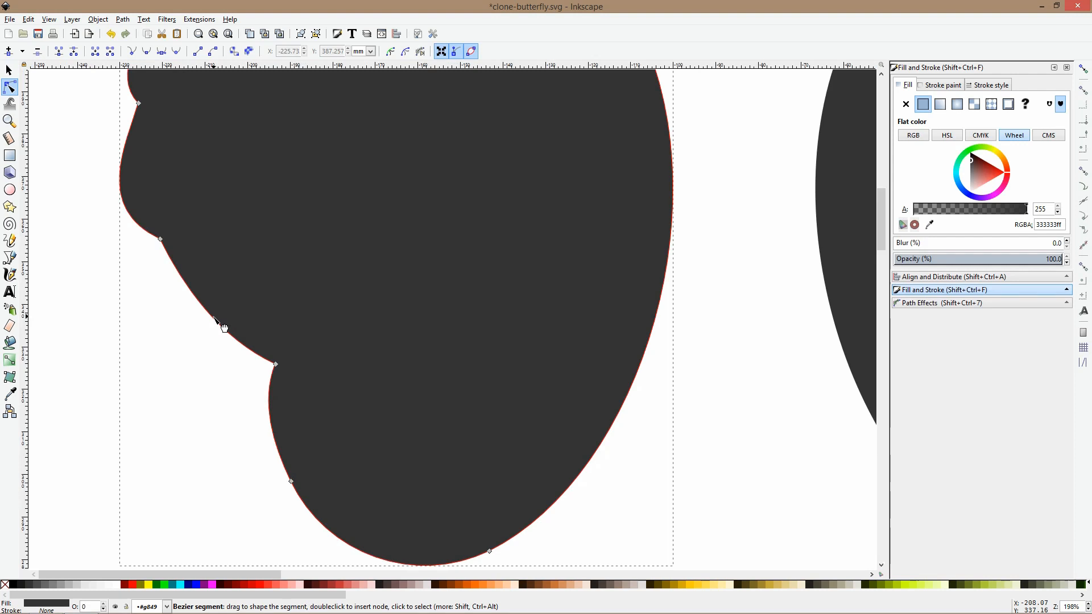
{"action": "double_click", "coordinate": [214, 319]}
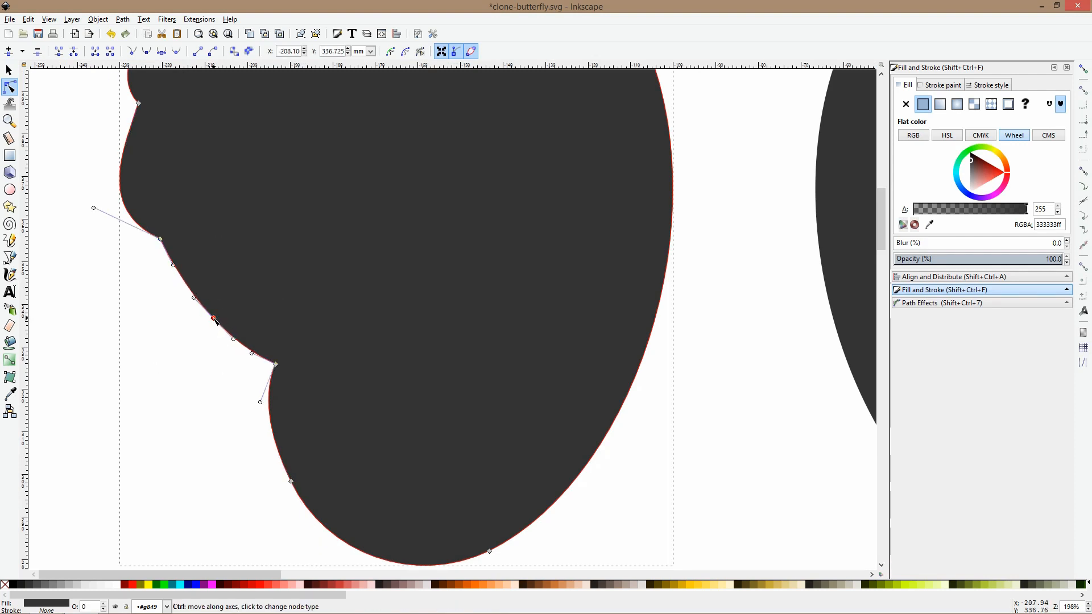
{"action": "left_click_drag", "start_coordinate": [194, 292], "coordinate": [158, 298]}
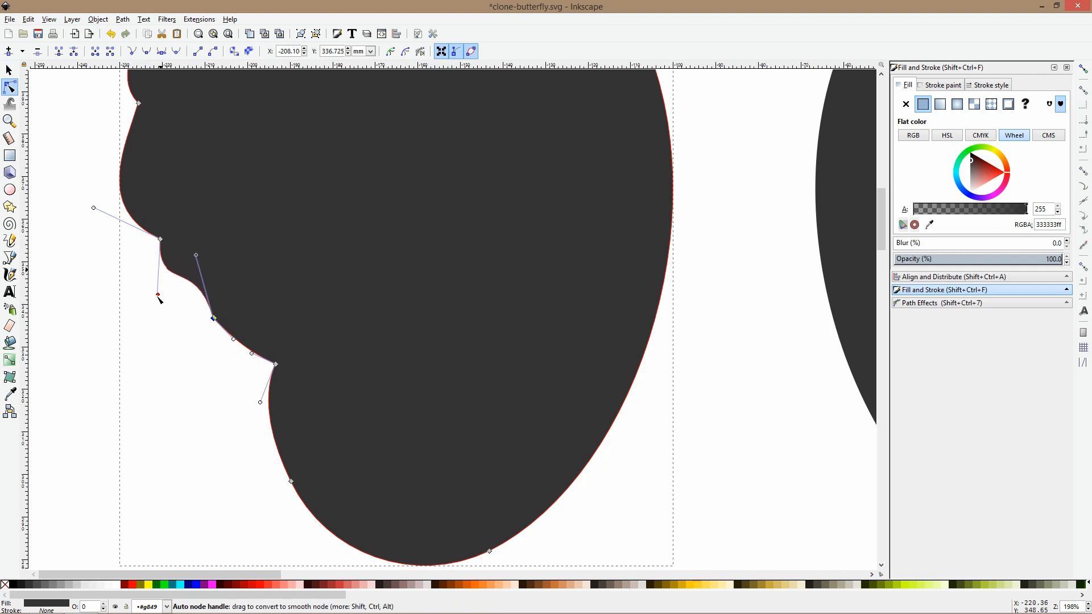
{"action": "left_click", "coordinate": [219, 392]}
{"action": "left_click", "coordinate": [238, 313]}
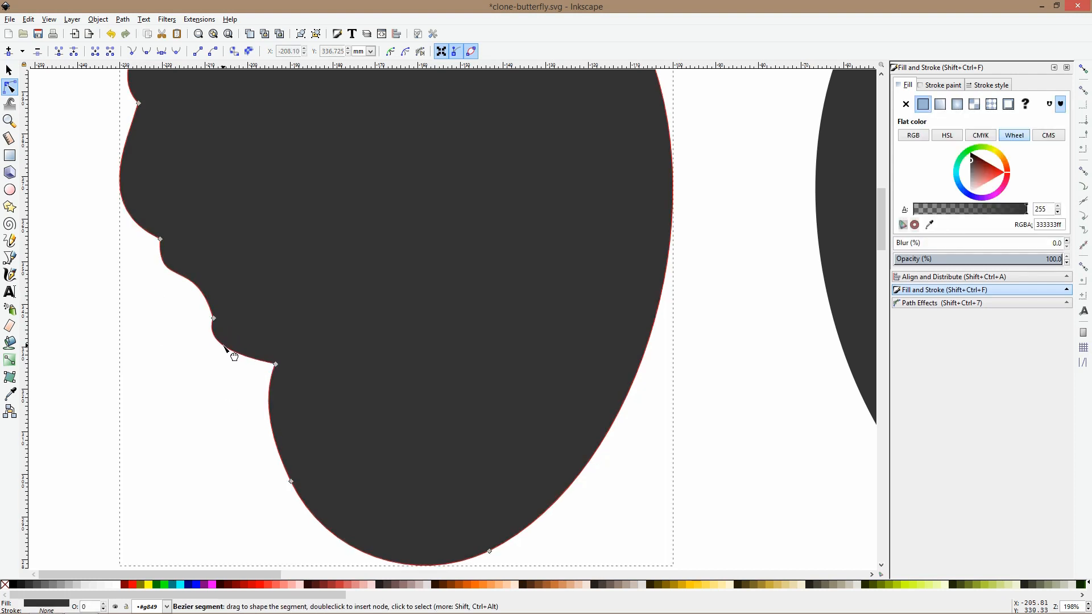
{"action": "left_click", "coordinate": [237, 409]}
{"action": "key", "text": "5"}
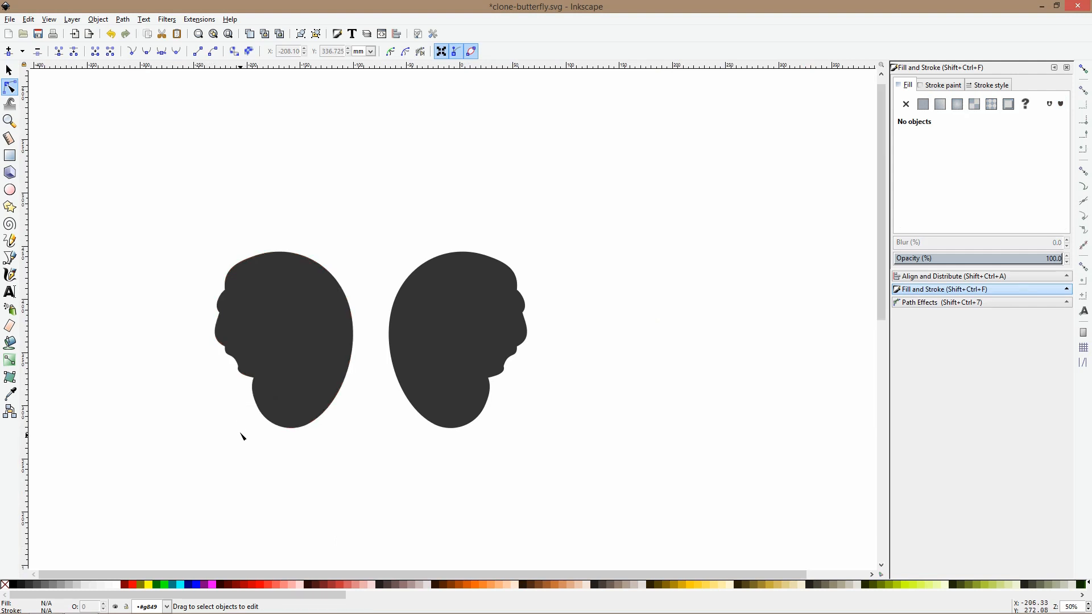
Smooth the cusp between the two upper-left scallops, then add a node in the lower scallop and raise it to form a nose tip
{"action": "scroll", "coordinate": [243, 436], "scroll_direction": "up", "scroll_amount": 2}
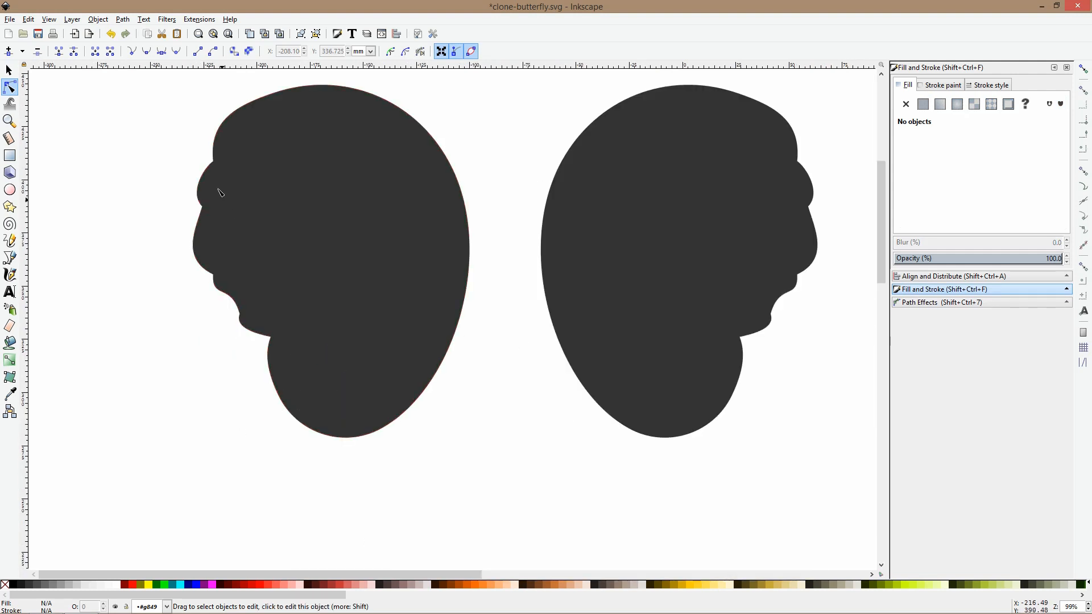
{"action": "scroll", "coordinate": [203, 198], "scroll_direction": "up", "scroll_amount": 2}
{"action": "left_click", "coordinate": [205, 211]}
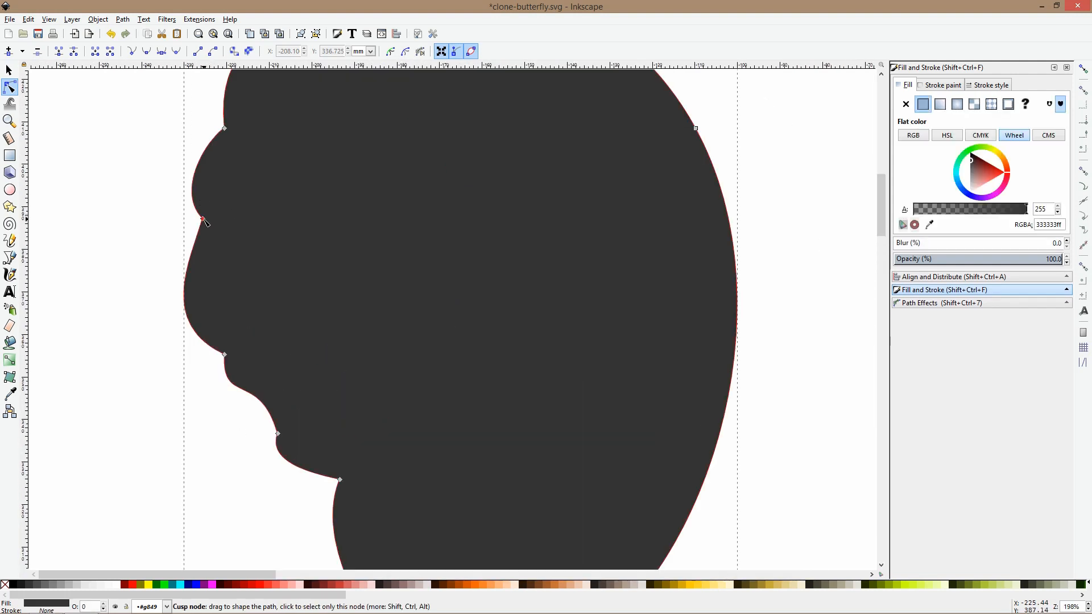
{"action": "left_click", "coordinate": [204, 219], "text": "ctrl"}
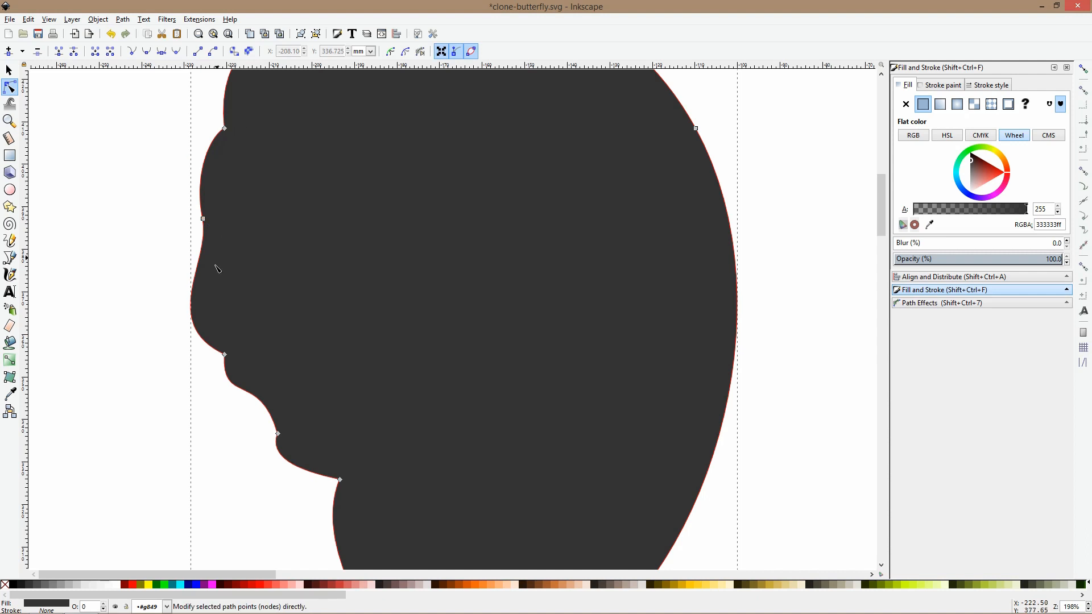
{"action": "double_click", "coordinate": [192, 310]}
{"action": "left_click_drag", "start_coordinate": [191, 310], "coordinate": [195, 277]}
Shift the cusp below the nose slightly outward, add a node above it, and bend the curve between them inward as a mouth
{"action": "scroll", "coordinate": [282, 449], "scroll_direction": "up", "scroll_amount": 2, "text": "ctrl"}
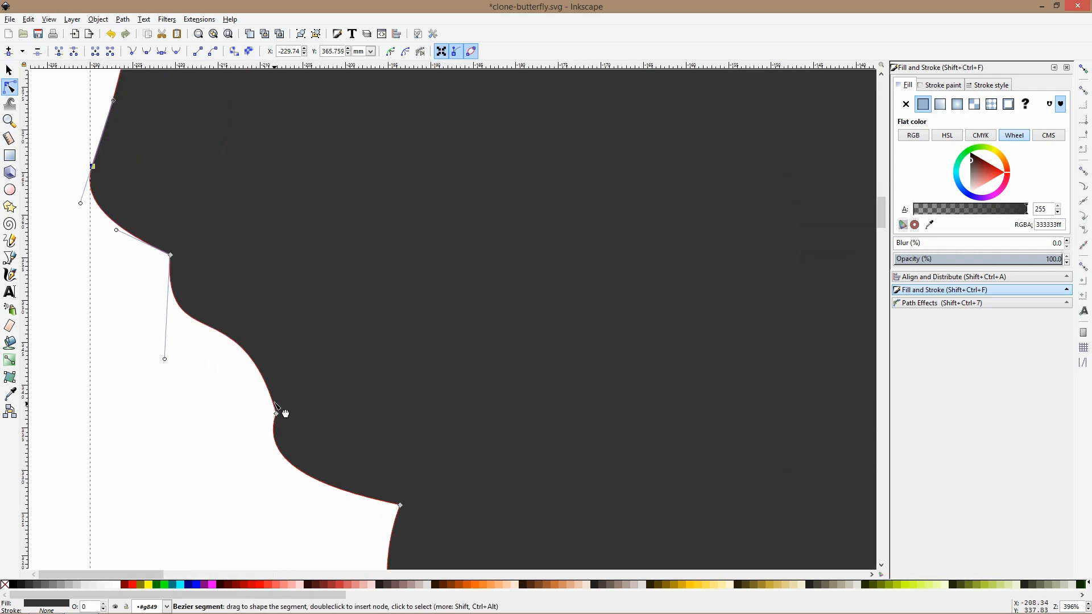
{"action": "left_click_drag", "start_coordinate": [275, 412], "coordinate": [259, 401]}
{"action": "left_click", "coordinate": [237, 275]}
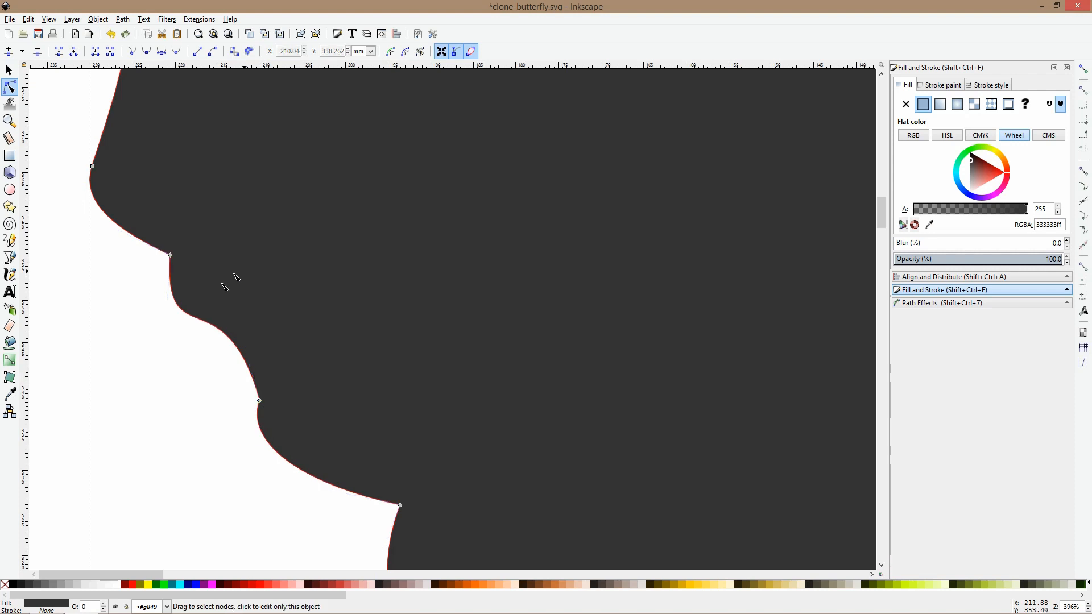
{"action": "left_click", "coordinate": [217, 327]}
{"action": "double_click", "coordinate": [218, 329]}
{"action": "left_click", "coordinate": [255, 352]}
{"action": "left_click_drag", "start_coordinate": [247, 365], "coordinate": [260, 356]}
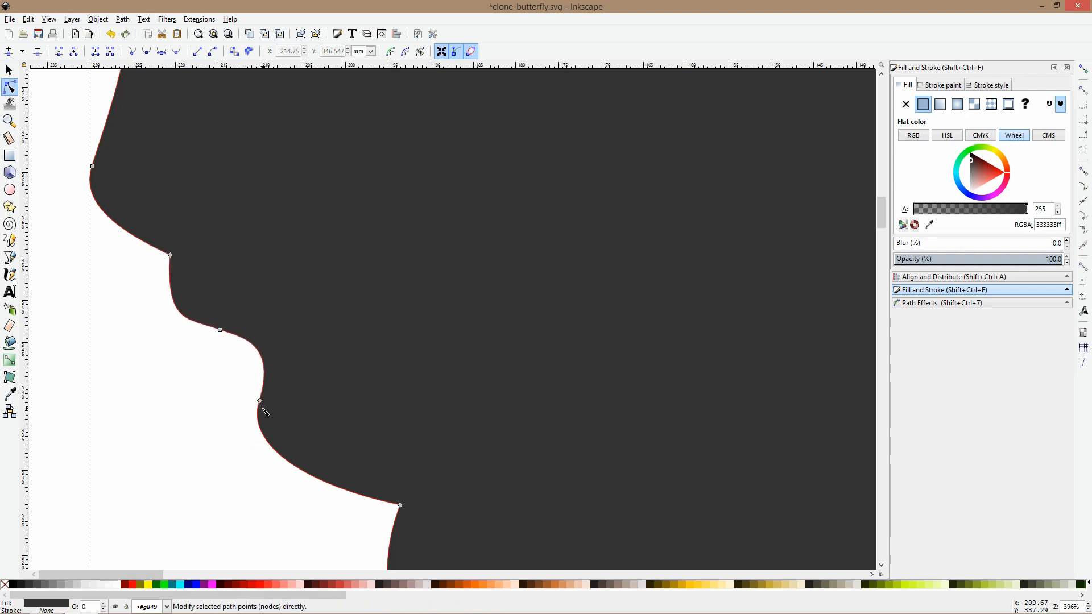
Add a cusp node just below the mouth, move the mouth node outward, and bulge the curve between them into a small lip
{"action": "double_click", "coordinate": [262, 433]}
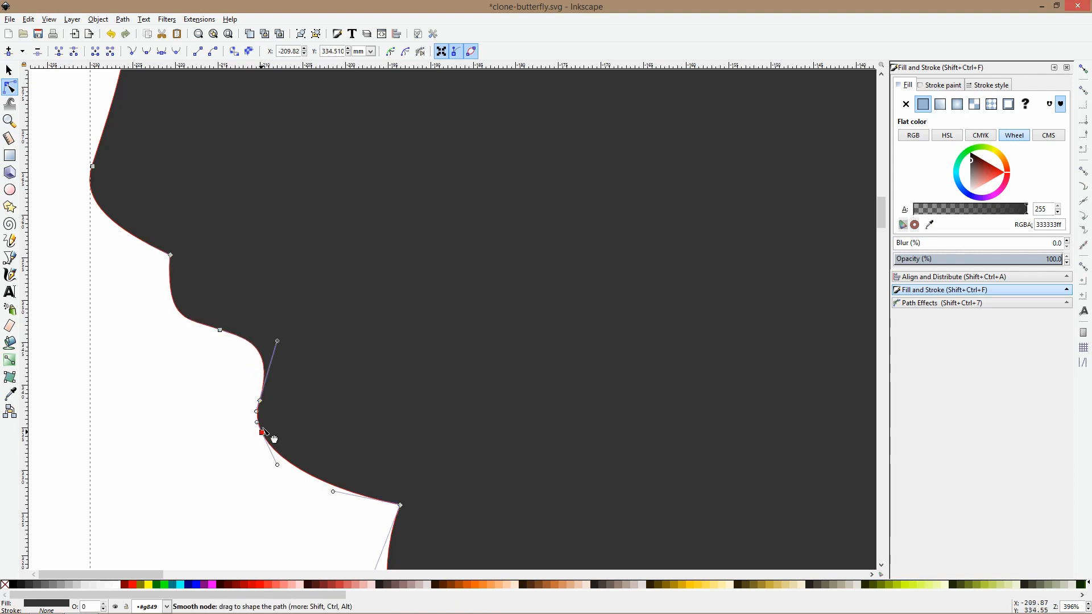
{"action": "left_click_drag", "start_coordinate": [259, 401], "coordinate": [250, 429]}
{"action": "left_click", "coordinate": [261, 432], "text": "ctrl"}
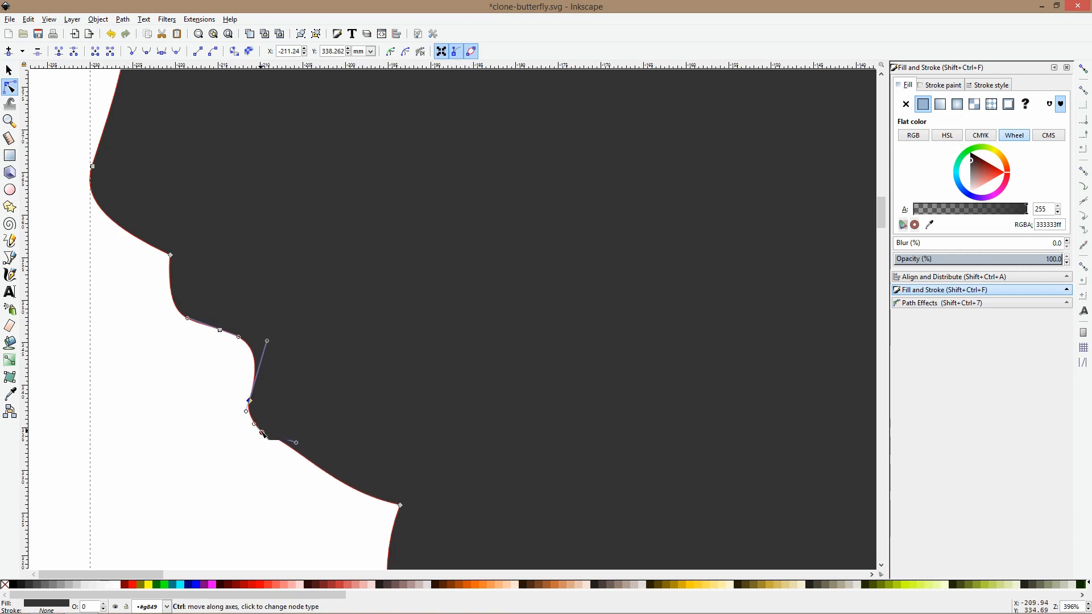
{"action": "left_click", "coordinate": [262, 433], "text": "ctrl"}
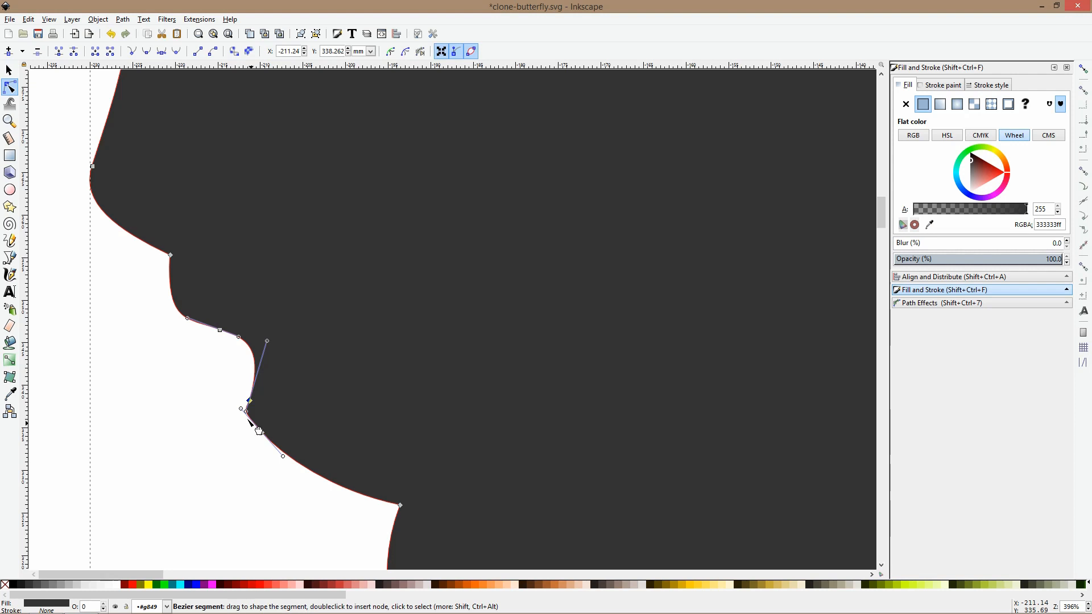
{"action": "mouse_move", "coordinate": [240, 431]}
{"action": "left_mouse_down"}
{"action": "mouse_move", "coordinate": [239, 418]}
{"action": "mouse_move", "coordinate": [239, 432]}
{"action": "left_mouse_up"}
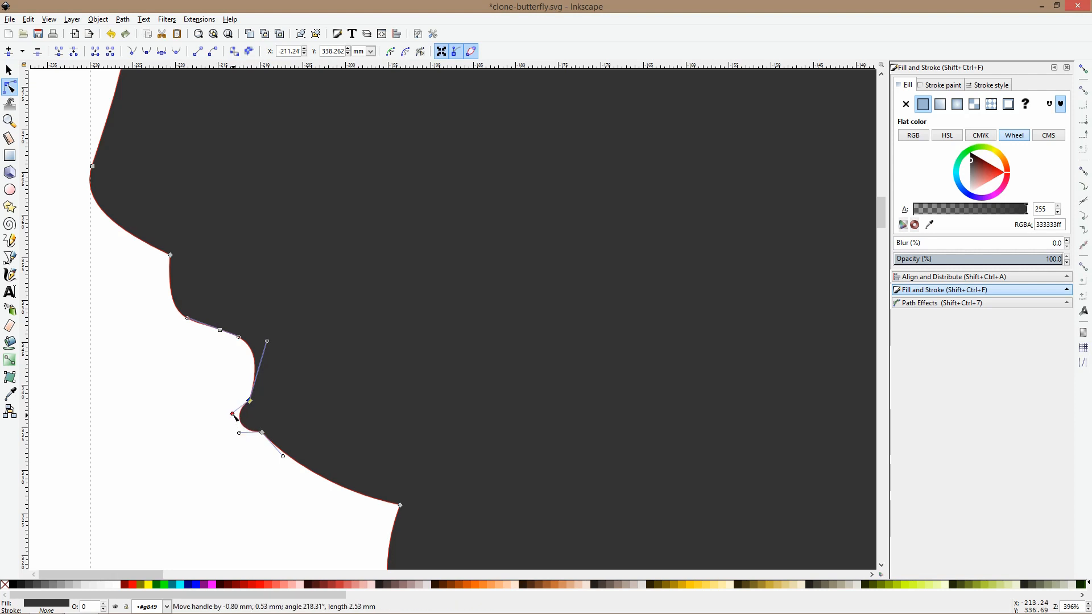
{"action": "left_click", "coordinate": [307, 482]}
{"action": "scroll", "coordinate": [351, 428], "scroll_direction": "down", "scroll_amount": 5}
{"action": "left_click", "coordinate": [215, 453]}
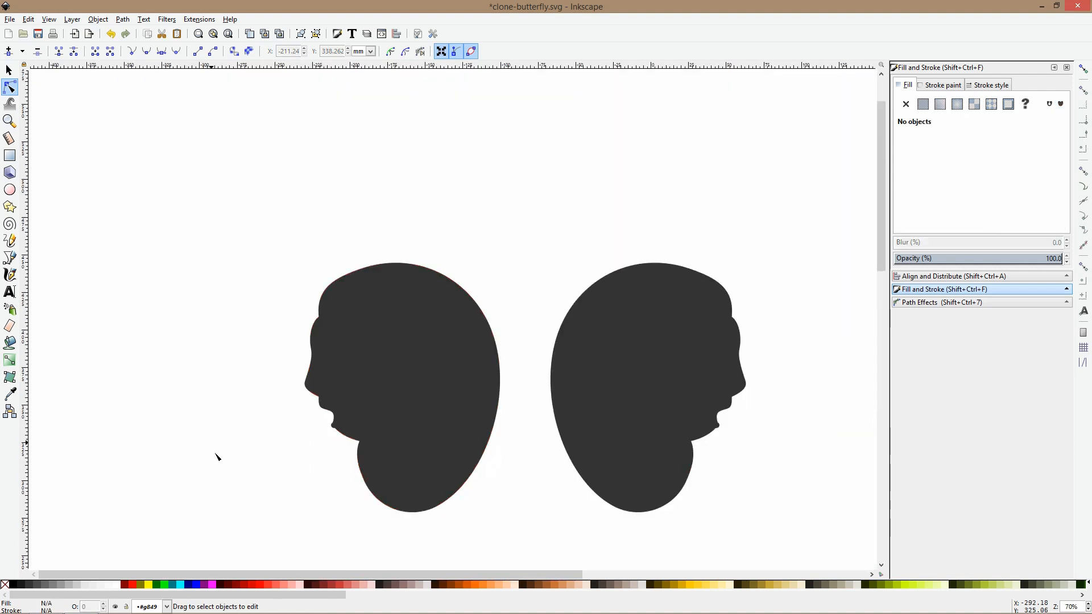
Bulge the curve just above the forehead cusp outward to form an overhanging hairline
{"action": "scroll", "coordinate": [330, 325], "scroll_direction": "up", "scroll_amount": 2}
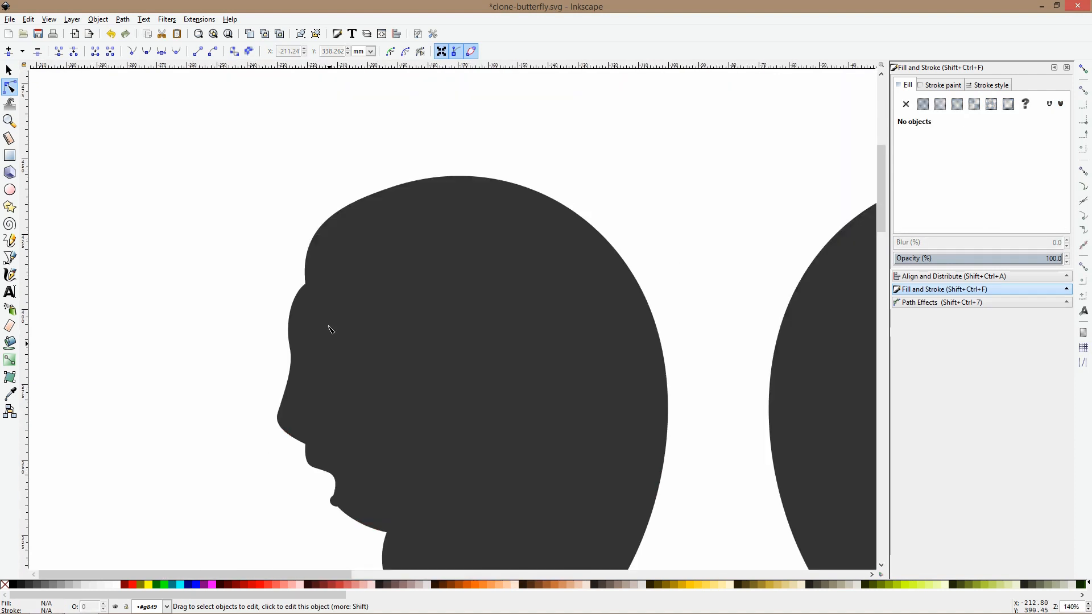
{"action": "scroll", "coordinate": [315, 273], "scroll_direction": "up", "scroll_amount": 2}
{"action": "left_click", "coordinate": [315, 273]}
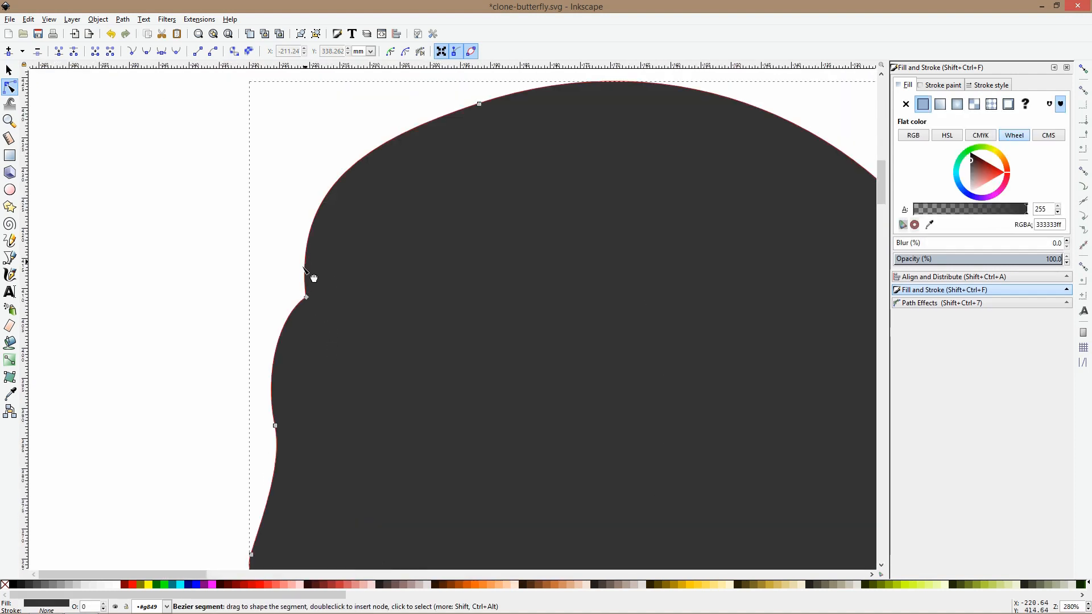
{"action": "left_click_drag", "start_coordinate": [312, 281], "coordinate": [307, 285]}
Try to refine the nose bridge with an extra node just below the existing one and by shifting the existing node
{"action": "scroll", "coordinate": [305, 324], "scroll_direction": "down", "scroll_amount": 2}
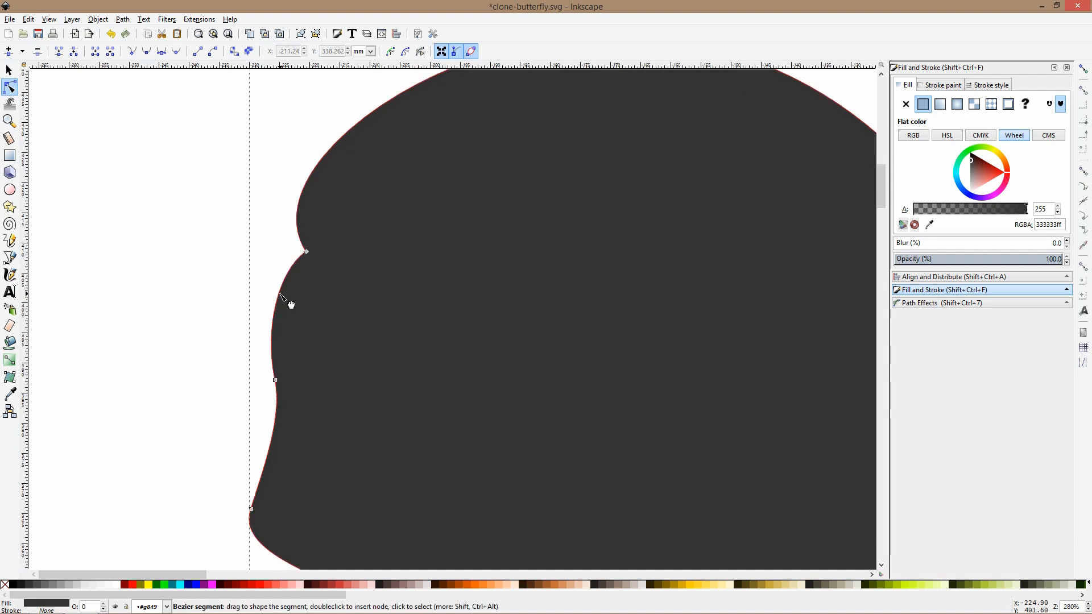
{"action": "double_click", "coordinate": [277, 394]}
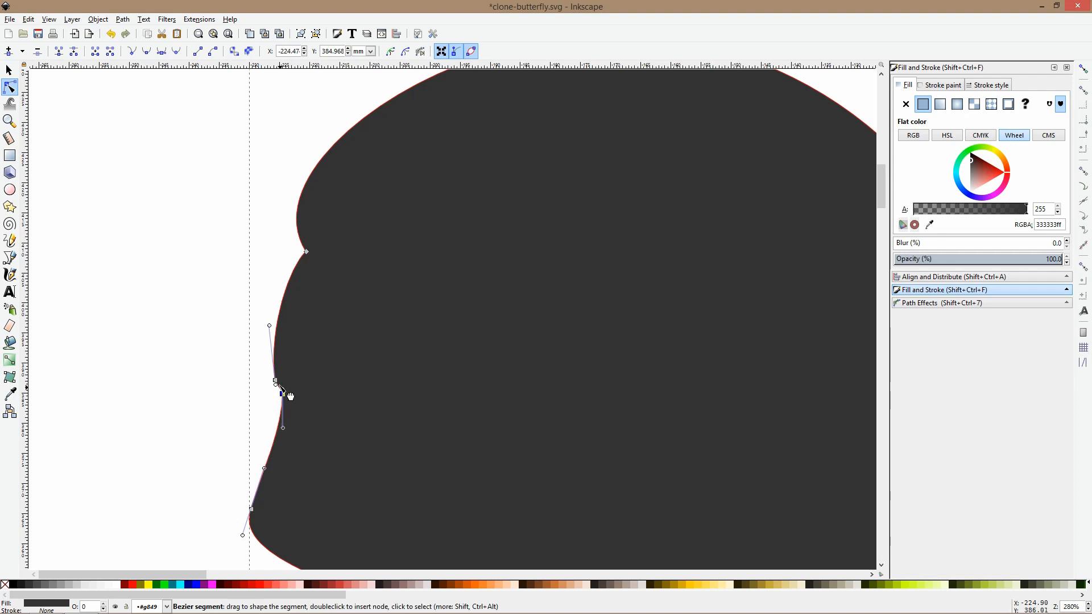
{"action": "left_click", "coordinate": [275, 381]}
{"action": "mouse_move", "coordinate": [276, 381]}
{"action": "left_mouse_down"}
{"action": "mouse_move", "coordinate": [270, 337]}
{"action": "mouse_move", "coordinate": [277, 379]}
{"action": "mouse_move", "coordinate": [274, 364]}
{"action": "left_mouse_up"}
{"action": "left_click", "coordinate": [203, 436]}
{"action": "scroll", "coordinate": [224, 388], "scroll_direction": "down", "scroll_amount": 4}
{"action": "scroll", "coordinate": [178, 398], "scroll_direction": "down", "scroll_amount": 2}
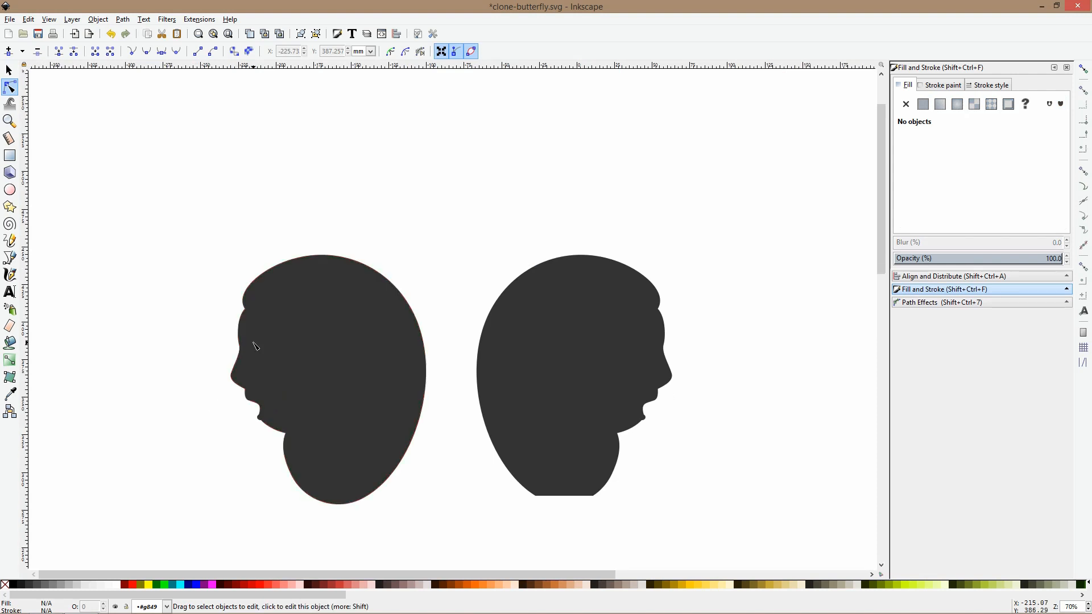
Select the left head shape and rotate it slightly clockwise
{"action": "key", "text": "s"}
{"action": "left_click", "coordinate": [257, 321]}
{"action": "left_click_drag", "start_coordinate": [227, 247], "coordinate": [251, 245]}
{"action": "key", "text": "Escape"}
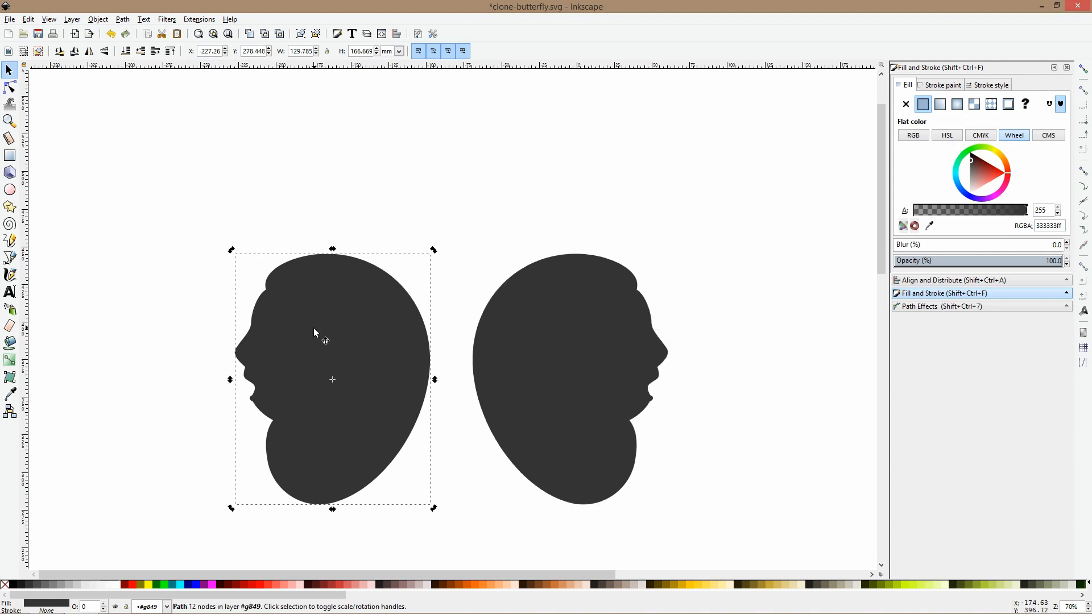
Draw a closed jagged straight-segment shape from the chin down along the lower-left edge as a beard
{"action": "scroll", "coordinate": [272, 353], "scroll_direction": "up", "scroll_amount": 2}
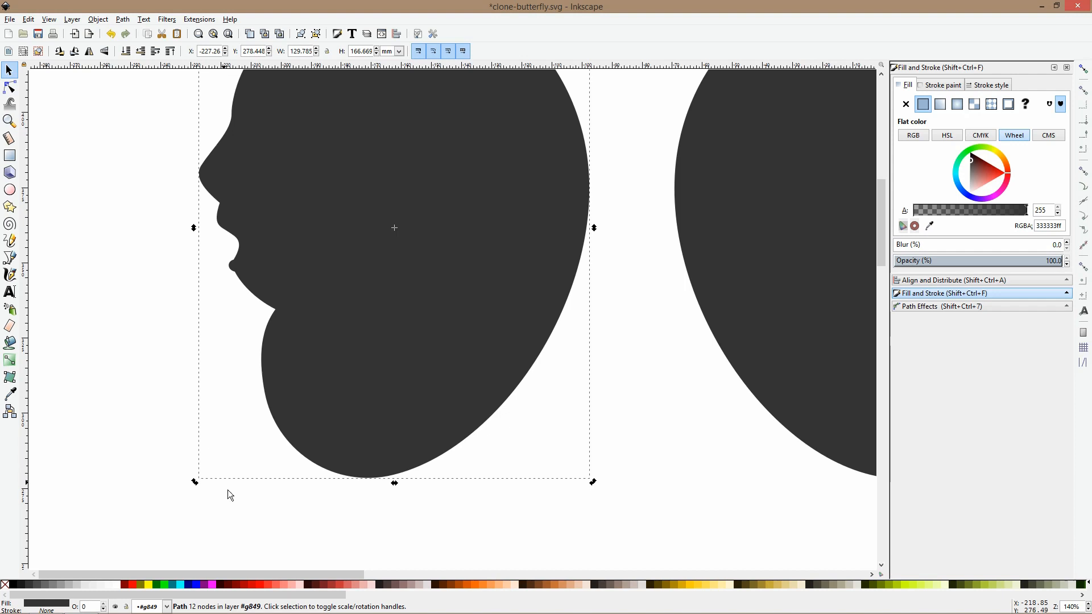
{"action": "scroll", "coordinate": [114, 334], "scroll_direction": "down", "scroll_amount": 1}
{"action": "key", "text": "b"}
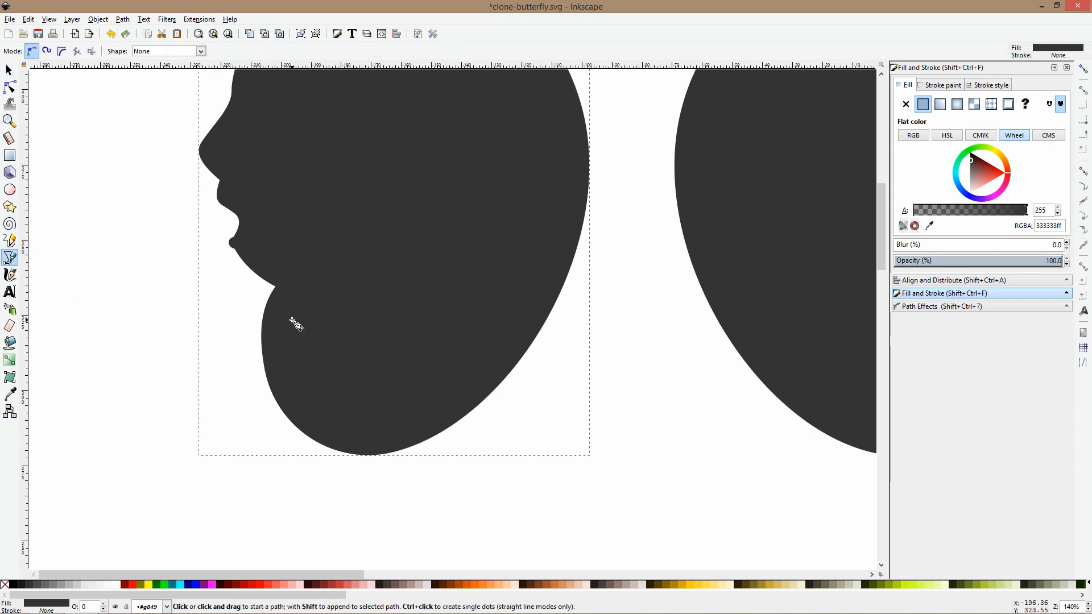
{"action": "scroll", "coordinate": [294, 323], "scroll_direction": "up", "scroll_amount": 2}
{"action": "left_click", "coordinate": [269, 250]}
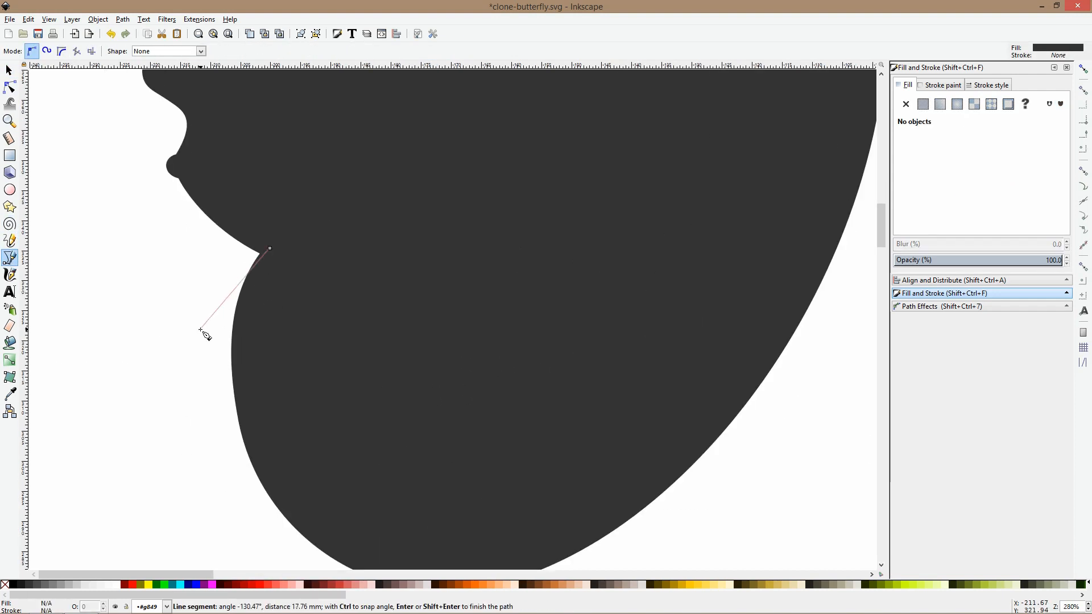
{"action": "left_click", "coordinate": [209, 302]}
{"action": "left_click", "coordinate": [206, 378]}
{"action": "left_click", "coordinate": [214, 412]}
{"action": "scroll", "coordinate": [210, 418], "scroll_direction": "down", "scroll_amount": 2}
{"action": "left_click", "coordinate": [190, 425]}
{"action": "left_click", "coordinate": [219, 483]}
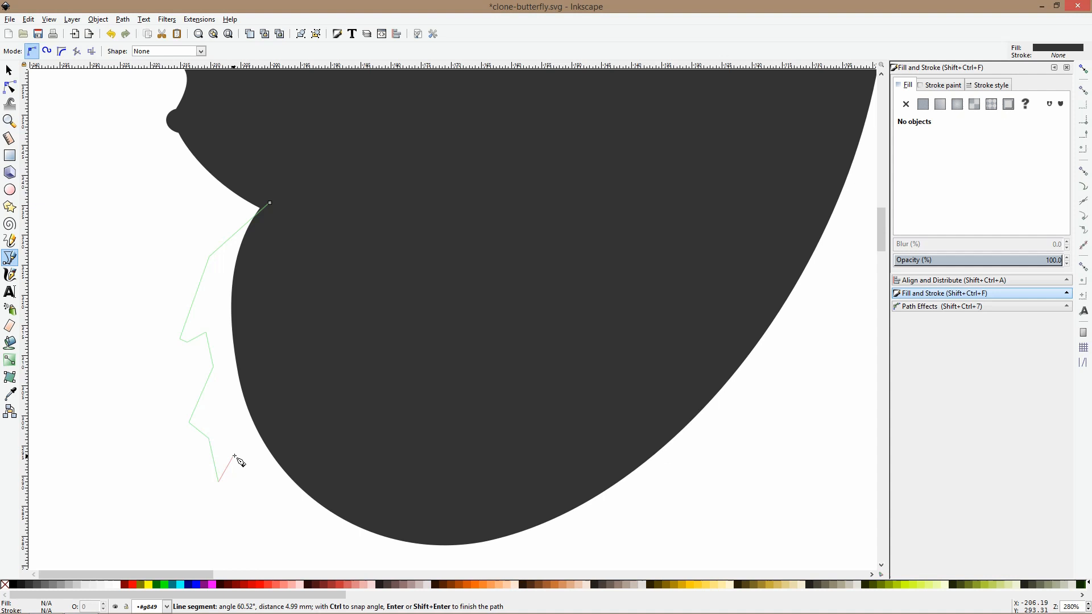
{"action": "left_click", "coordinate": [248, 475]}
{"action": "left_click", "coordinate": [256, 518]}
{"action": "left_click", "coordinate": [299, 521]}
{"action": "left_click", "coordinate": [340, 518]}
{"action": "left_click", "coordinate": [368, 519]}
{"action": "left_click", "coordinate": [270, 203]}
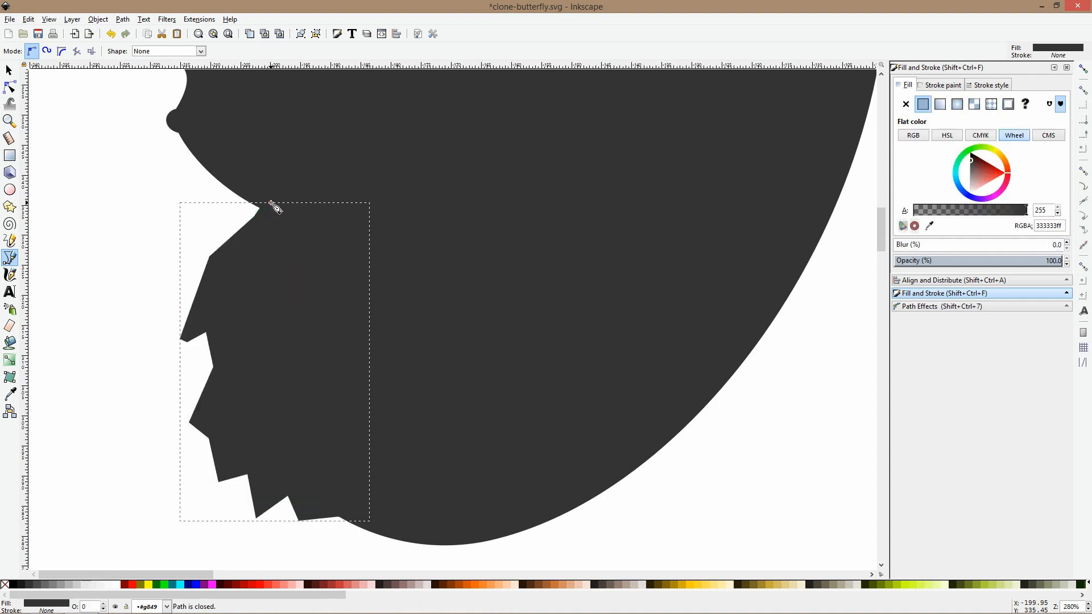
Check the jagged beard against the whole silhouette and its mirrored clone, then delete the beard shape
{"action": "left_click", "coordinate": [10, 87]}
{"action": "key", "text": "5"}
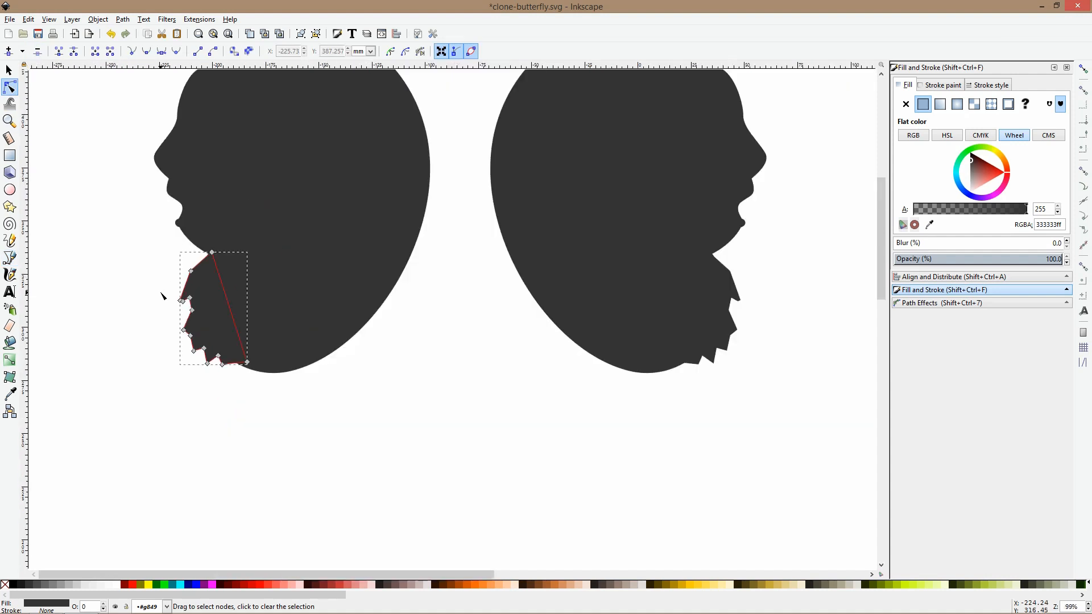
{"action": "key", "text": "Escape"}
{"action": "scroll", "coordinate": [137, 322], "scroll_direction": "up", "scroll_amount": 1}
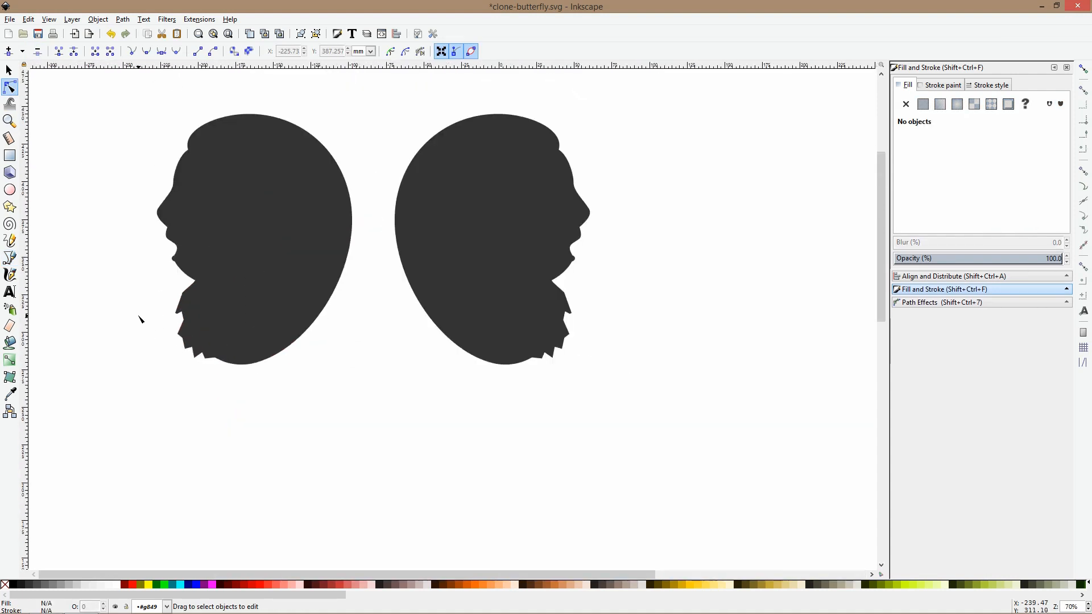
{"action": "scroll", "coordinate": [140, 320], "scroll_direction": "up", "scroll_amount": 1}
{"action": "left_click", "coordinate": [194, 310]}
{"action": "key", "text": "s"}
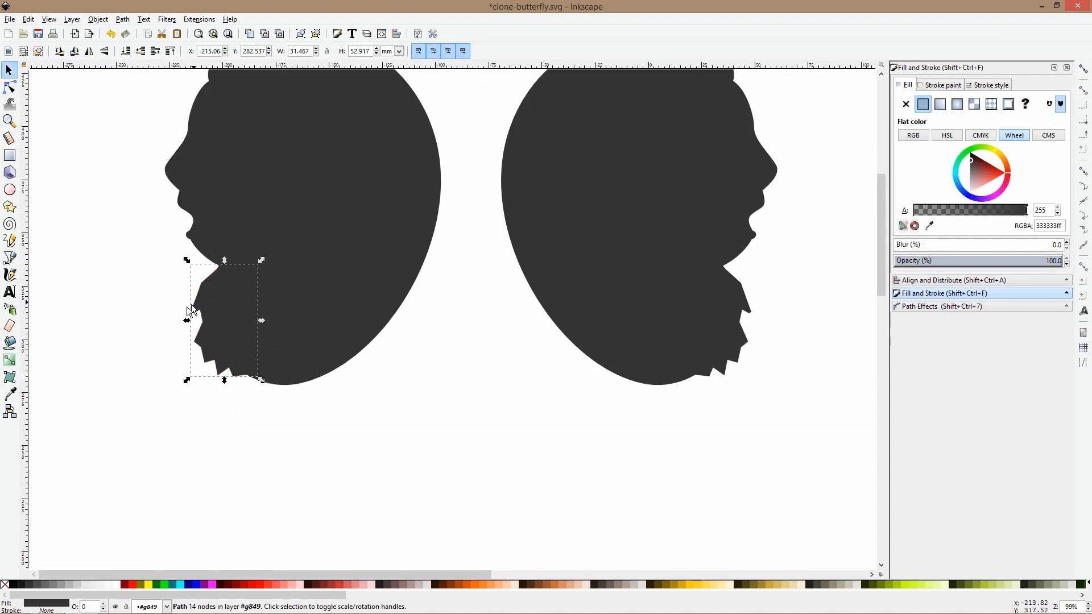
{"action": "key", "text": "Delete"}
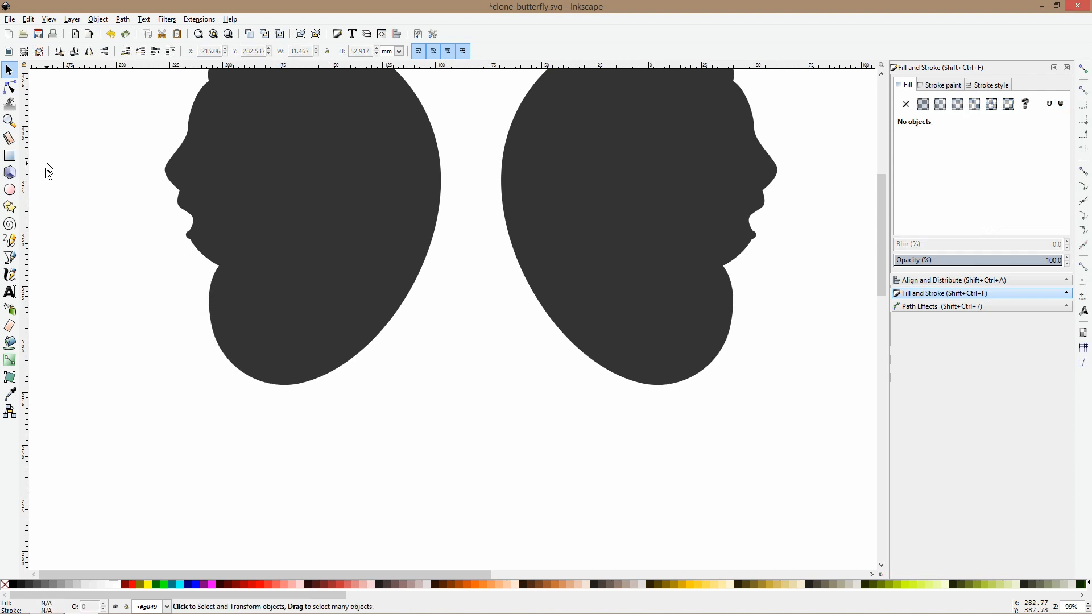
Draw a closed straight-segment beard shape from under the chin, with three pointed tufts projecting forward and its back edge inside the head
{"action": "left_click", "coordinate": [16, 256]}
{"action": "scroll", "coordinate": [182, 271], "scroll_direction": "up", "scroll_amount": 1}
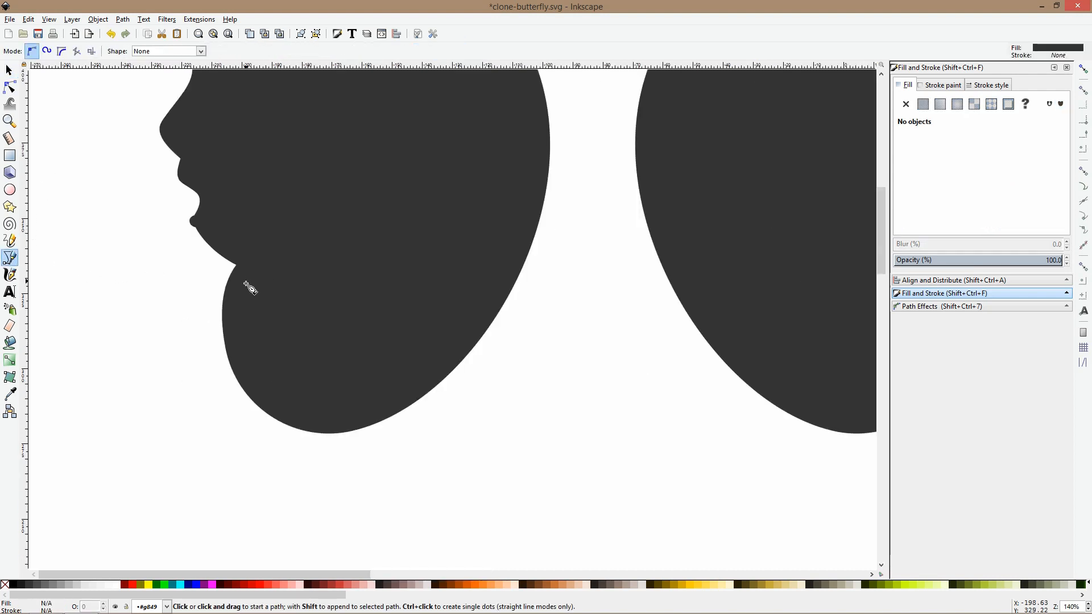
{"action": "scroll", "coordinate": [250, 289], "scroll_direction": "up", "scroll_amount": 2}
{"action": "left_click", "coordinate": [226, 228]}
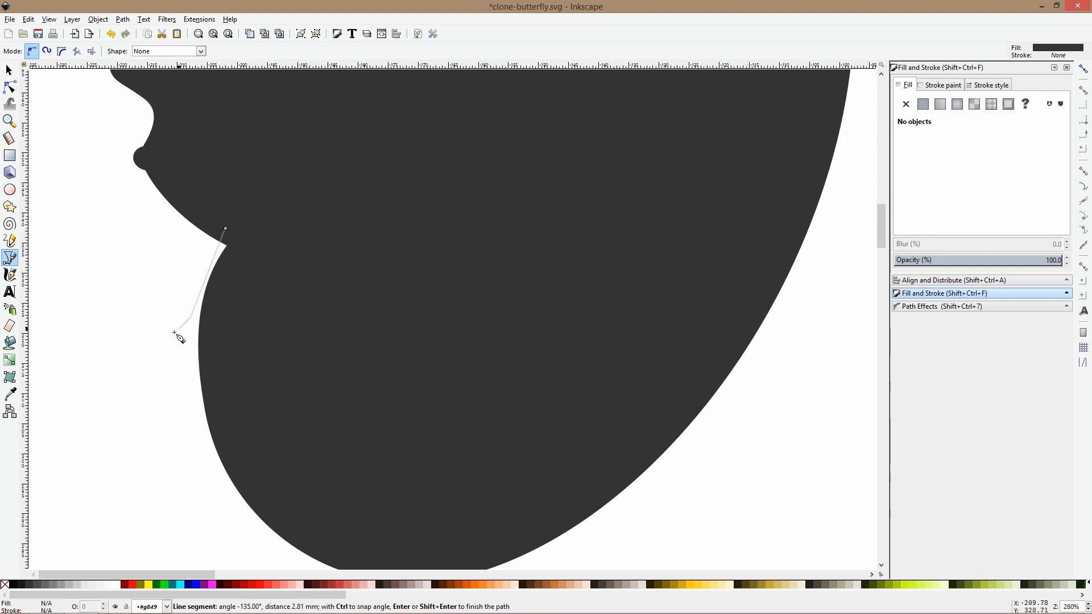
{"action": "left_click", "coordinate": [118, 381]}
{"action": "left_click", "coordinate": [181, 358]}
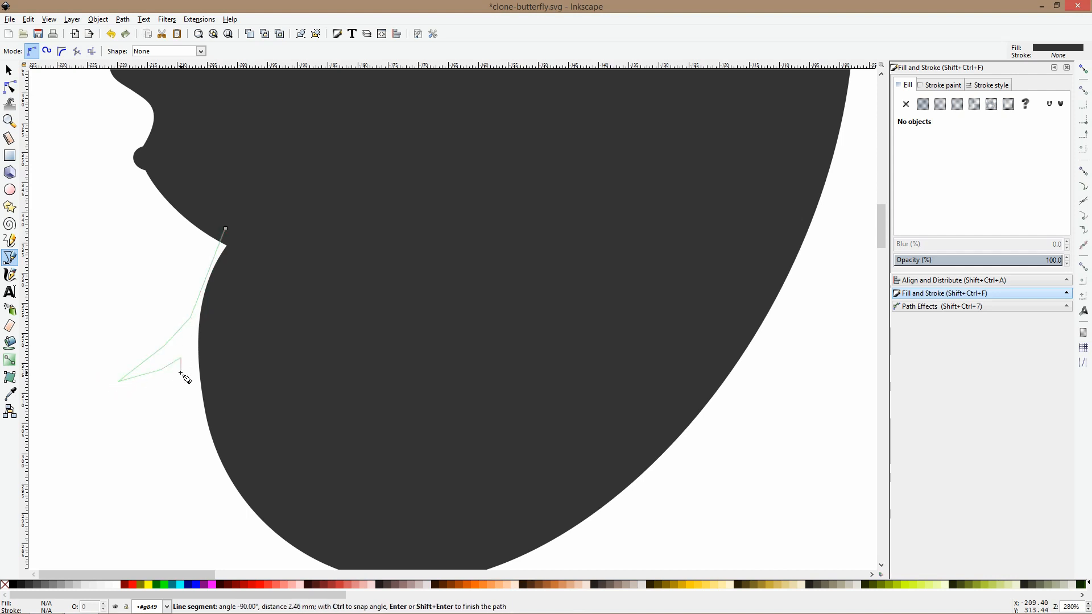
{"action": "left_click", "coordinate": [92, 404]}
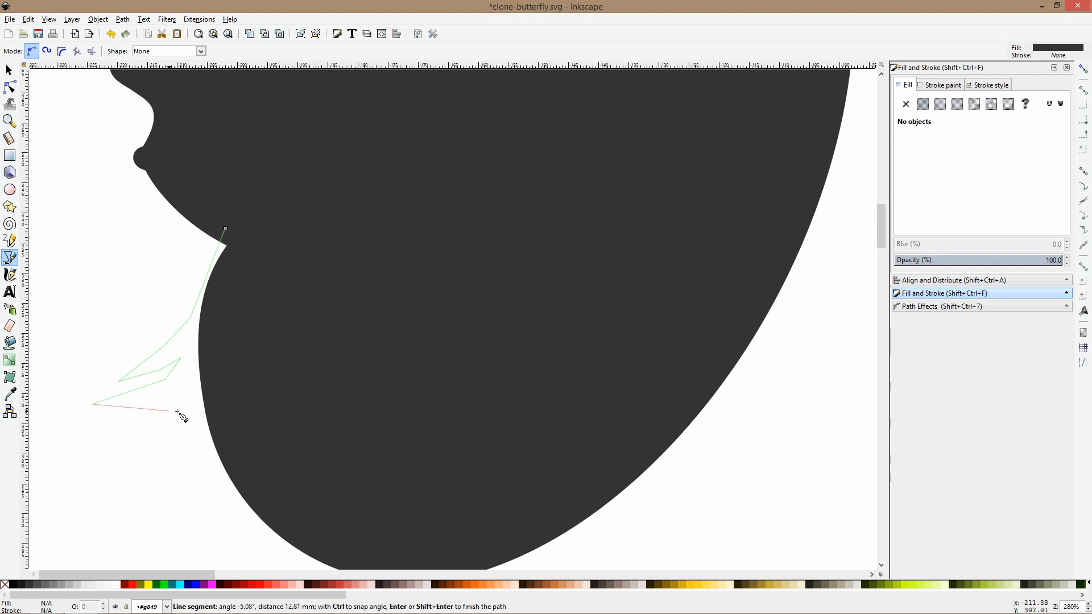
{"action": "left_click", "coordinate": [175, 409]}
{"action": "left_click", "coordinate": [142, 433]}
{"action": "left_click", "coordinate": [83, 457]}
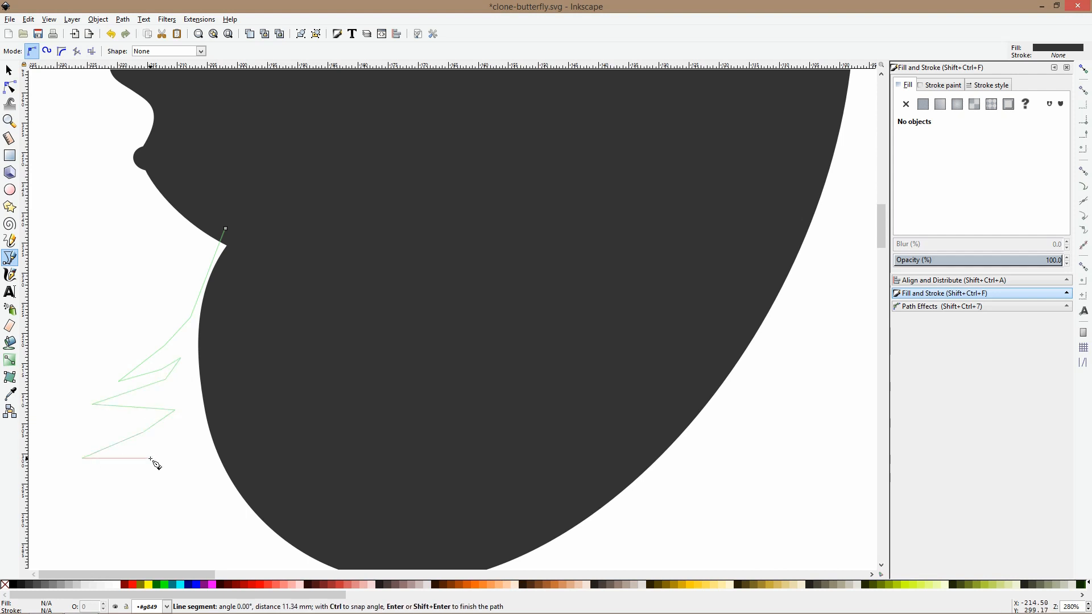
{"action": "left_click", "coordinate": [178, 452]}
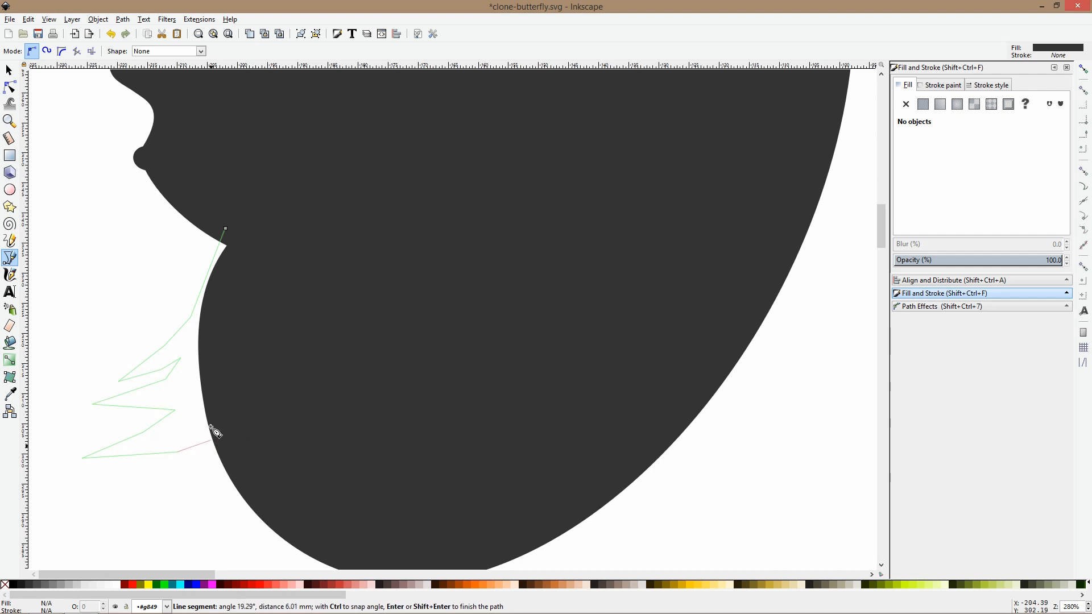
{"action": "scroll", "coordinate": [215, 432], "scroll_direction": "down", "scroll_amount": 6}
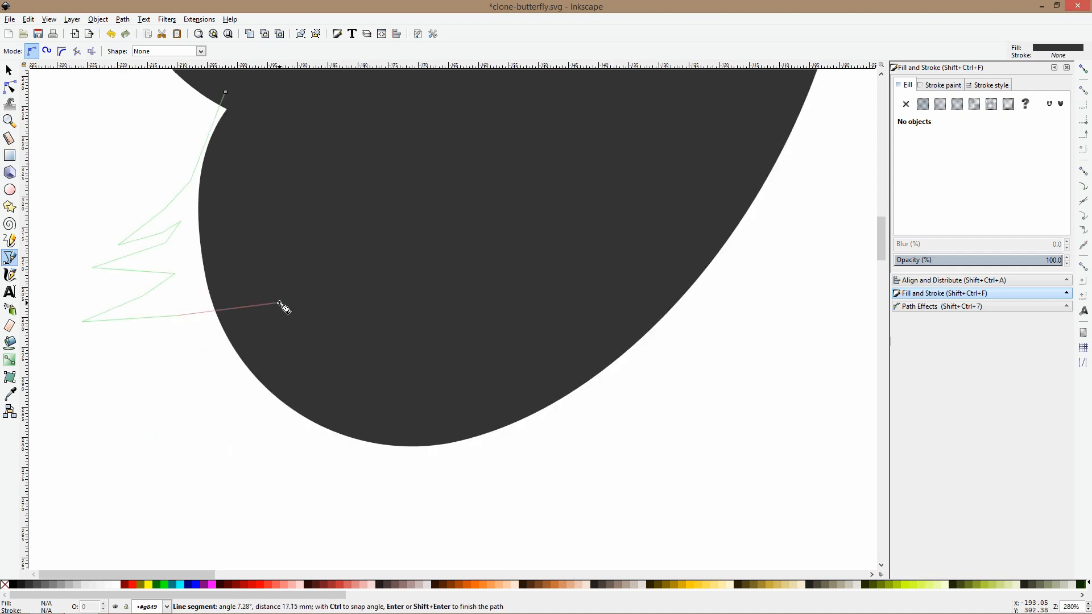
{"action": "scroll", "coordinate": [286, 298], "scroll_direction": "down", "scroll_amount": 2, "text": "ctrl"}
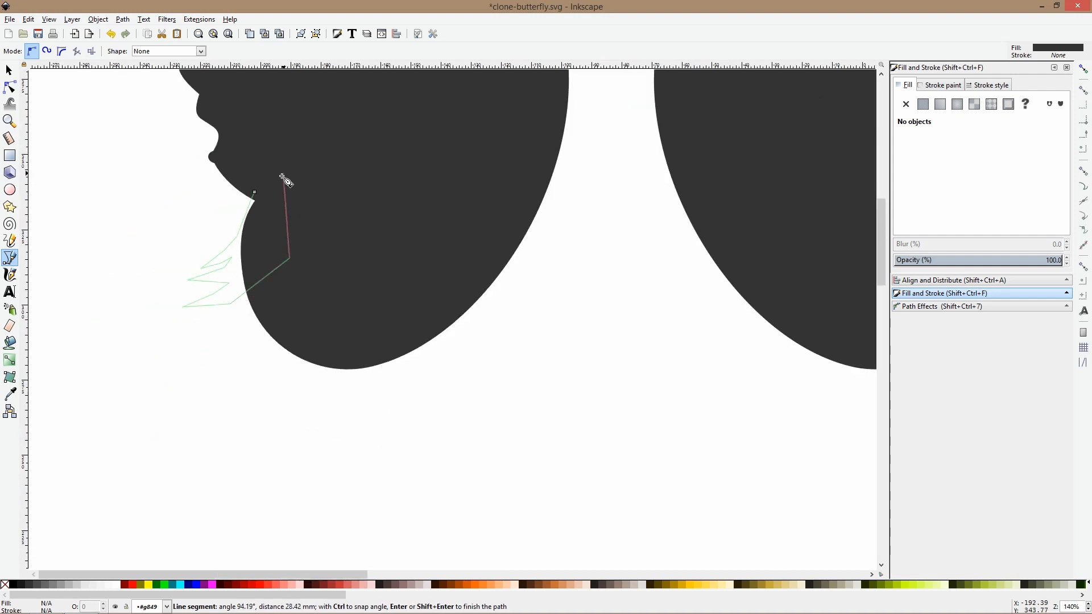
{"action": "left_click", "coordinate": [254, 193]}
Scale the new beard shape up proportionally to about 54 by 65 mm and review it with the mirrored clone
{"action": "key", "text": "s"}
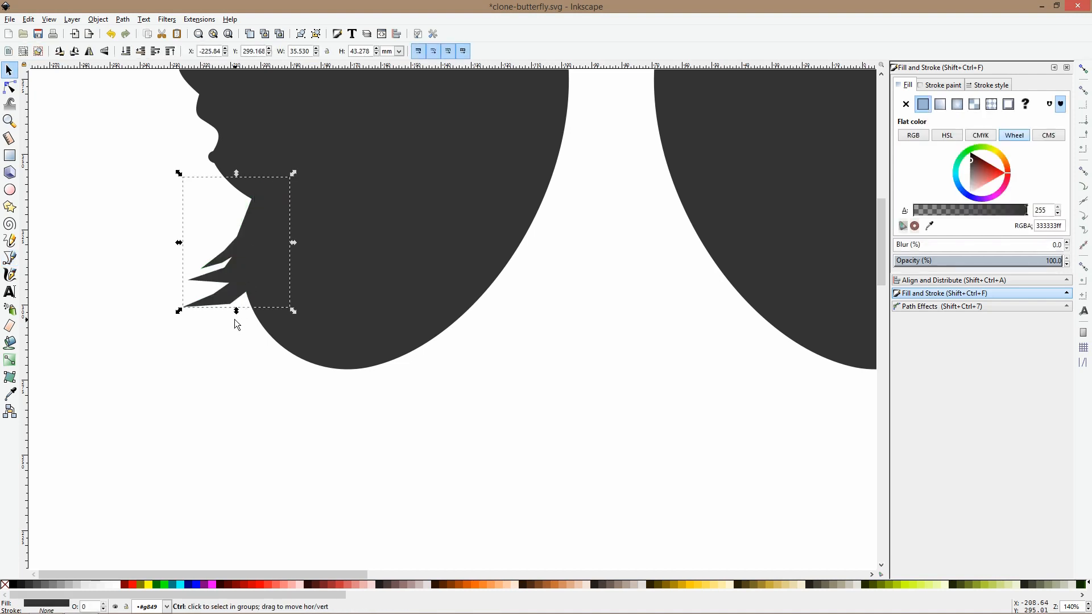
{"action": "left_click_drag", "start_coordinate": [236, 311], "coordinate": [254, 290]}
{"action": "scroll", "coordinate": [260, 374], "scroll_direction": "down", "scroll_amount": 3, "text": "ctrl"}
{"action": "left_click", "coordinate": [257, 399]}
{"action": "scroll", "coordinate": [257, 394], "scroll_direction": "up", "scroll_amount": 4, "text": "ctrl"}
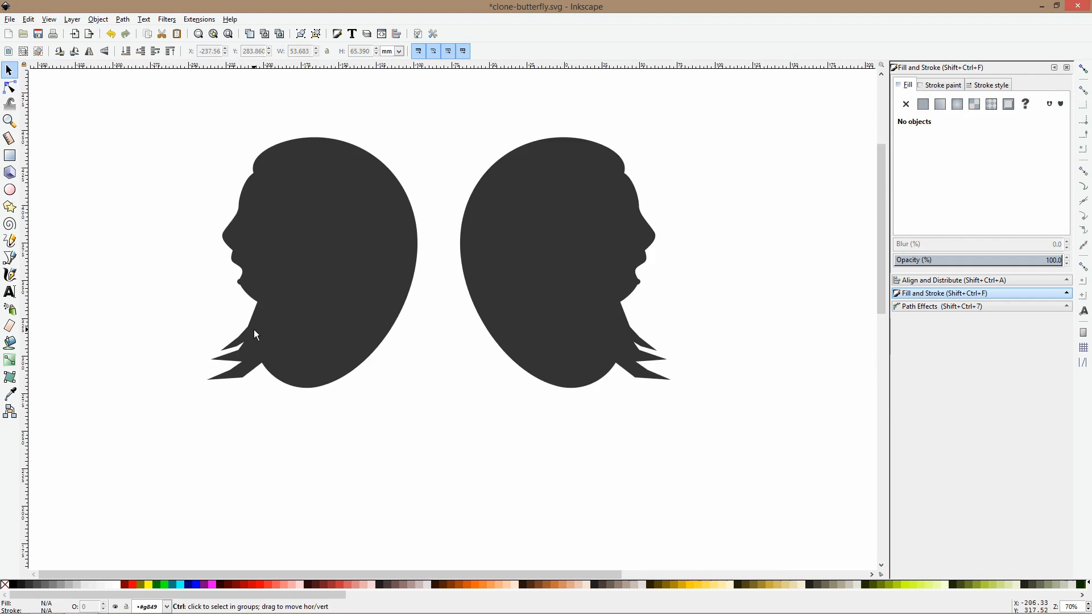
Select the beard shape again and enlarge it slightly further downward and toward the back of the head
{"action": "left_click", "coordinate": [247, 360]}
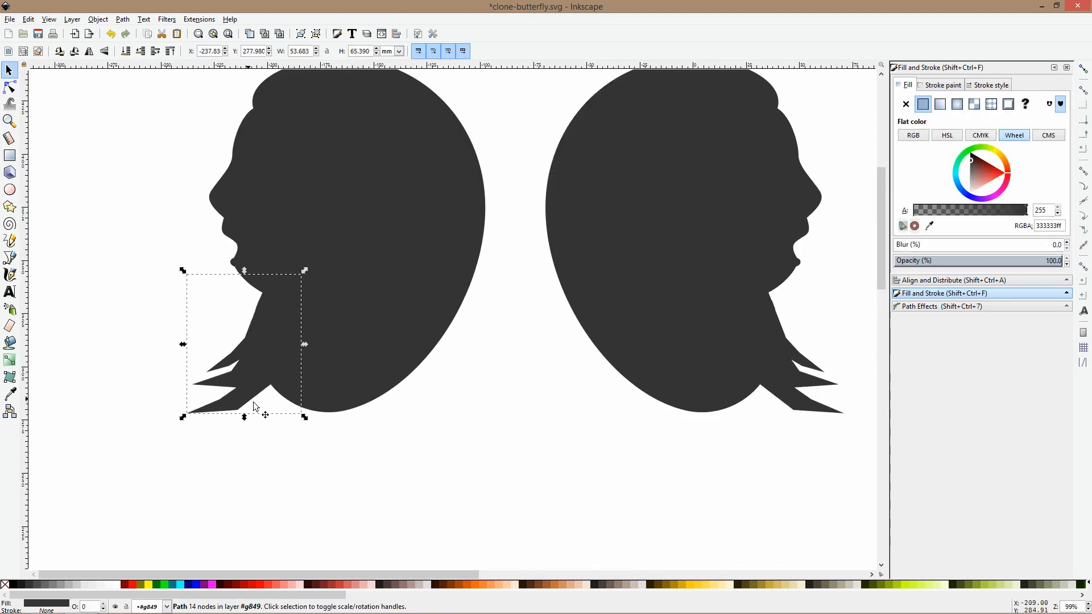
{"action": "left_click_drag", "start_coordinate": [307, 420], "coordinate": [322, 448]}
{"action": "key", "text": "alt+Up"}
Smooth the two nodes on the beard's front edge and raise the tip of the top tuft
{"action": "left_click", "coordinate": [9, 87]}
{"action": "left_click", "coordinate": [300, 328]}
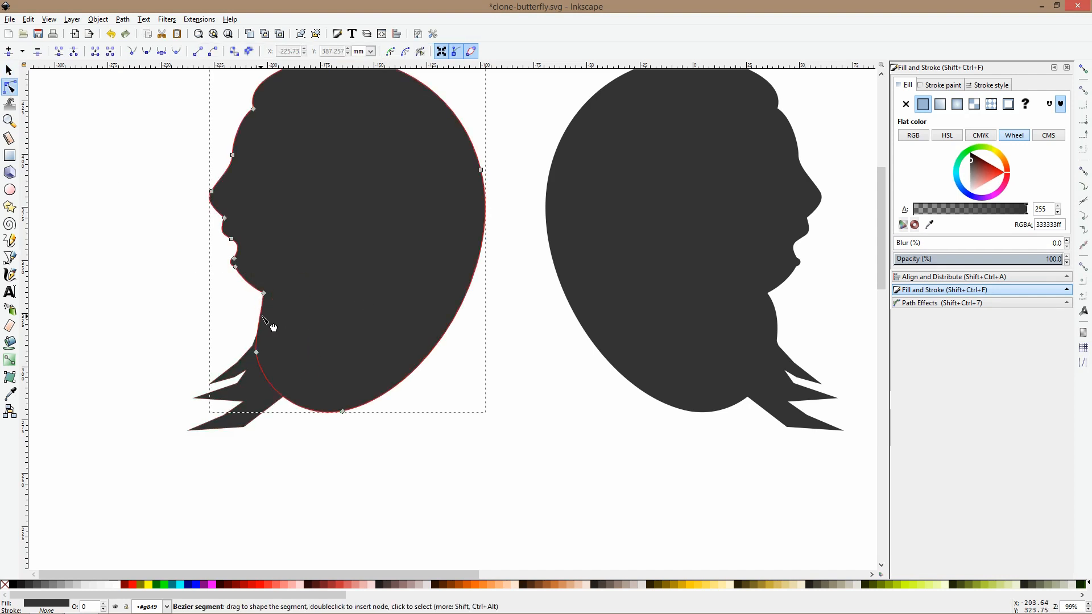
{"action": "left_click", "coordinate": [272, 406]}
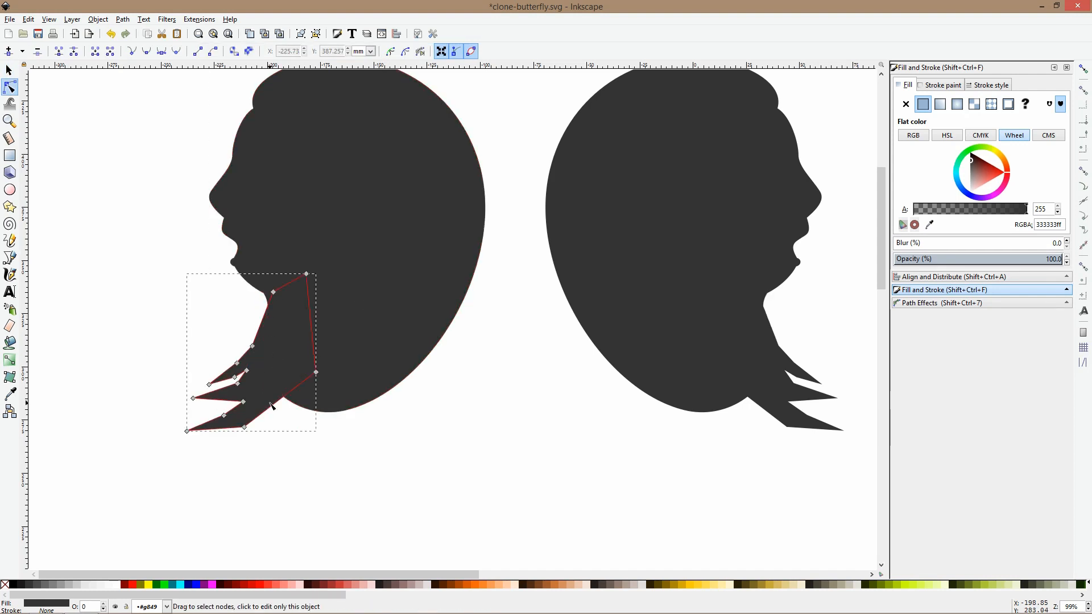
{"action": "scroll", "coordinate": [246, 368], "scroll_direction": "up", "scroll_amount": 4}
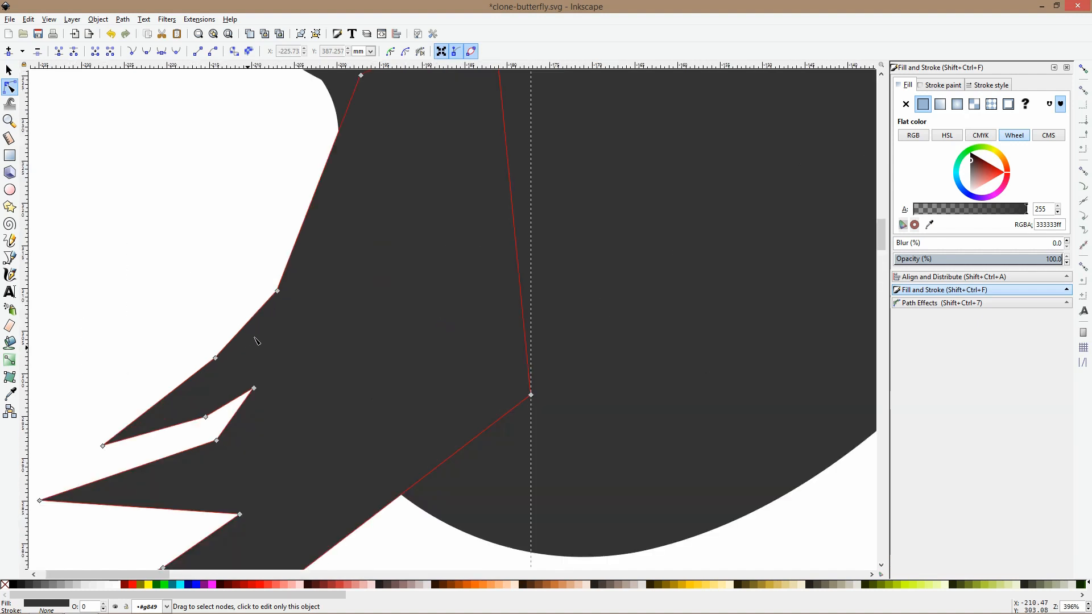
{"action": "left_click", "coordinate": [277, 291], "text": "ctrl"}
{"action": "left_click", "coordinate": [215, 358], "text": "ctrl"}
{"action": "left_click_drag", "start_coordinate": [103, 446], "coordinate": [92, 400]}
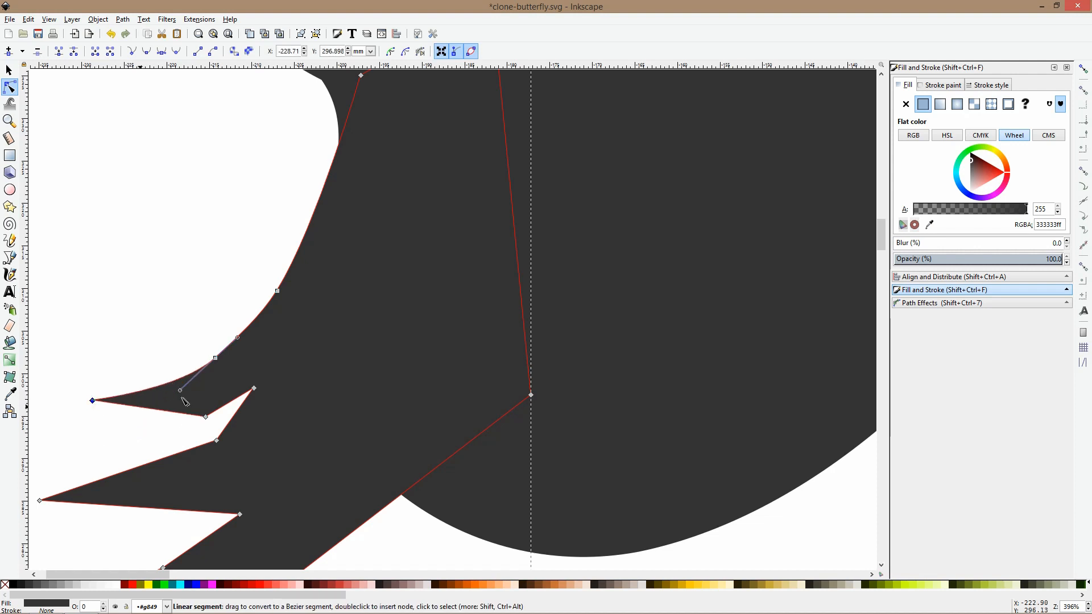
Round the underside of the top tuft with a smooth node and adjust the handles around its tip into a curl
{"action": "left_click", "coordinate": [205, 417], "text": "ctrl"}
{"action": "left_click_drag", "start_coordinate": [168, 428], "coordinate": [124, 428]}
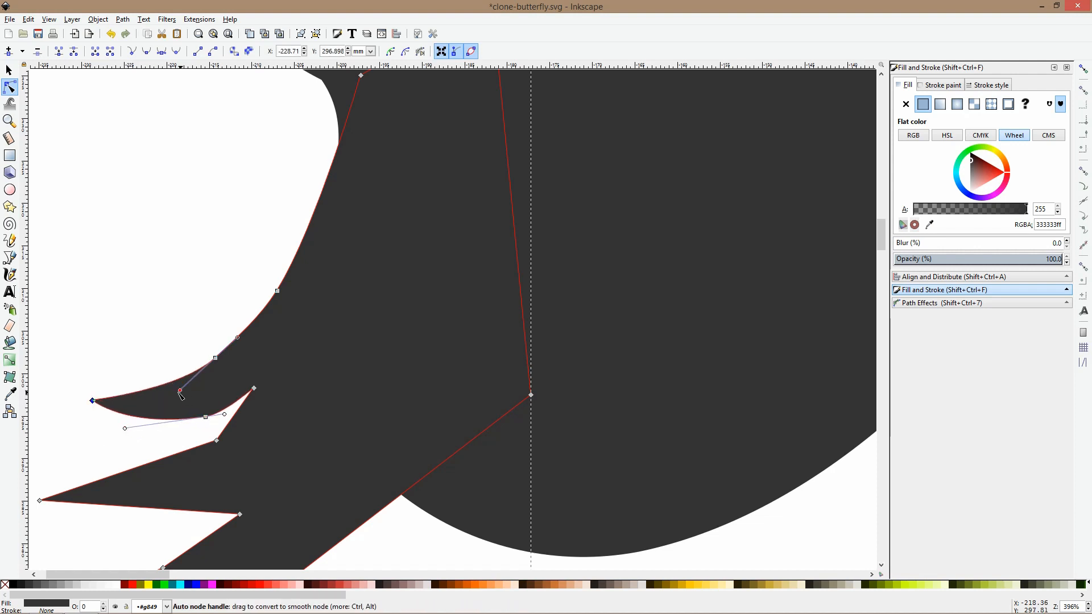
{"action": "left_click_drag", "start_coordinate": [180, 391], "coordinate": [164, 405]}
{"action": "left_click_drag", "start_coordinate": [93, 401], "coordinate": [124, 422]}
{"action": "mouse_move", "coordinate": [82, 390]}
{"action": "left_mouse_down"}
{"action": "mouse_move", "coordinate": [78, 420]}
{"action": "mouse_move", "coordinate": [93, 408]}
{"action": "left_mouse_up"}
{"action": "left_click", "coordinate": [96, 371]}
Delete the extra smooth node on the upper edge of the top tuft to leave one continuous curve
{"action": "scroll", "coordinate": [179, 330], "scroll_direction": "down", "scroll_amount": 3}
{"action": "scroll", "coordinate": [183, 334], "scroll_direction": "up", "scroll_amount": 2}
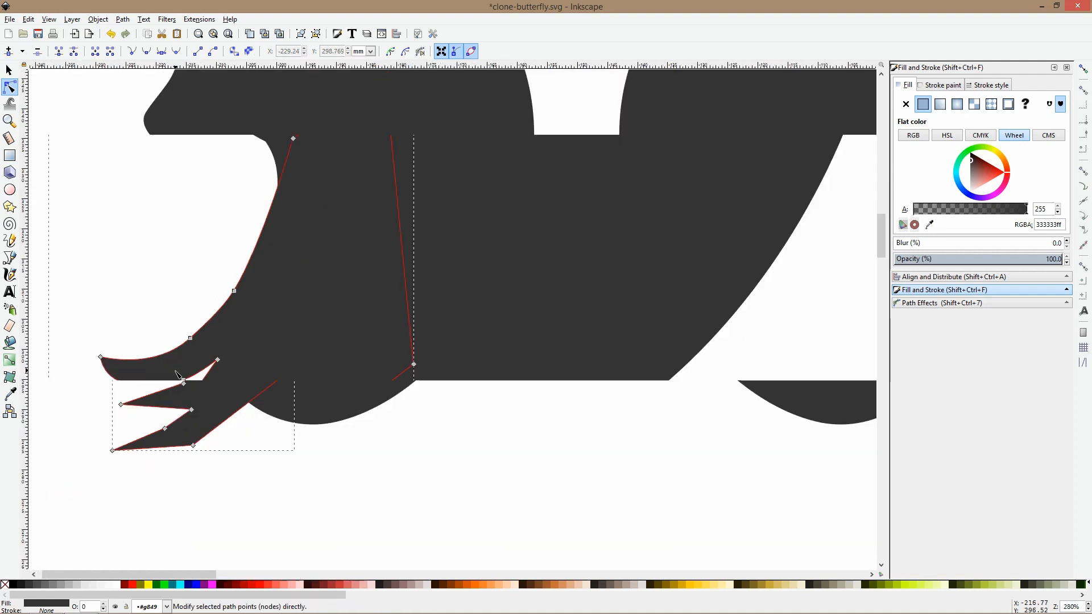
{"action": "left_click_drag", "start_coordinate": [204, 360], "coordinate": [204, 361]}
{"action": "key", "text": "Delete"}
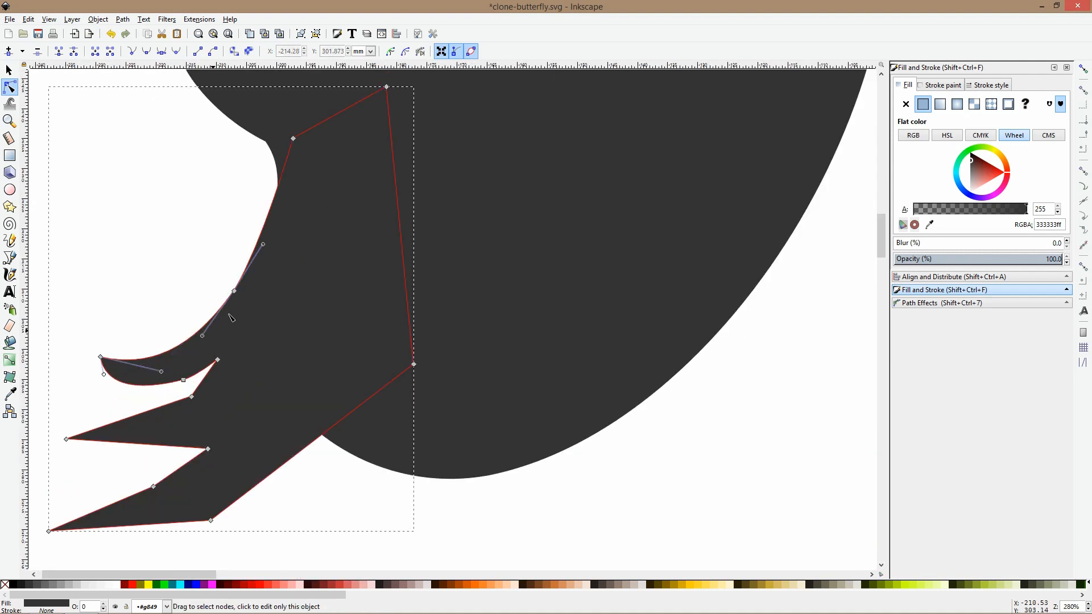
Bend the middle tuft's upper and lower edges into curves and shape its tip with the node handles
{"action": "scroll", "coordinate": [251, 338], "scroll_direction": "down", "scroll_amount": 2}
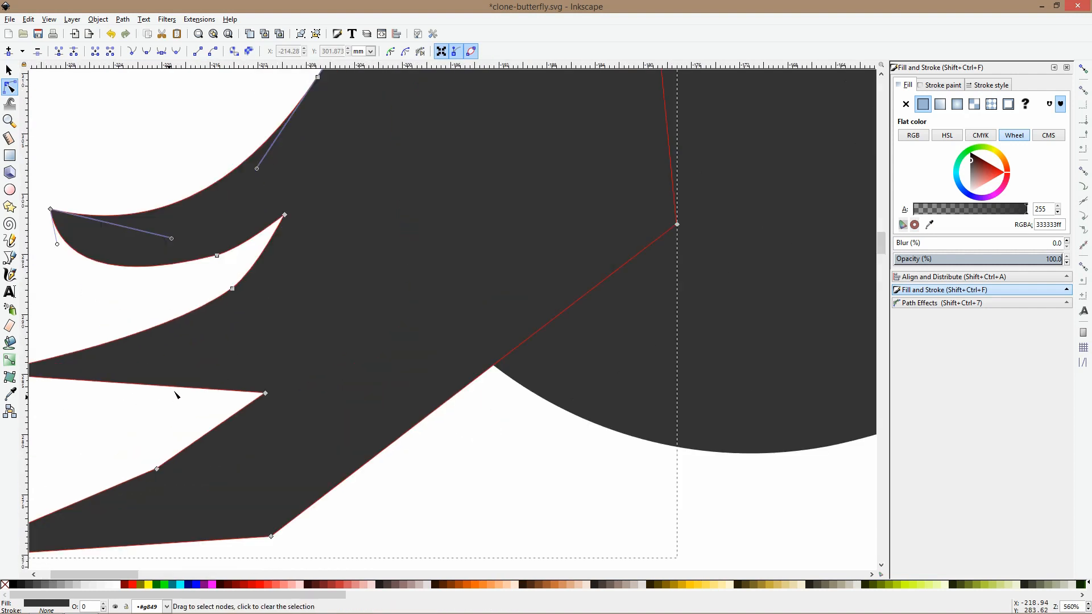
{"action": "left_click_drag", "start_coordinate": [165, 396], "coordinate": [168, 410]}
{"action": "left_click", "coordinate": [77, 389]}
{"action": "left_click_drag", "start_coordinate": [169, 375], "coordinate": [88, 420]}
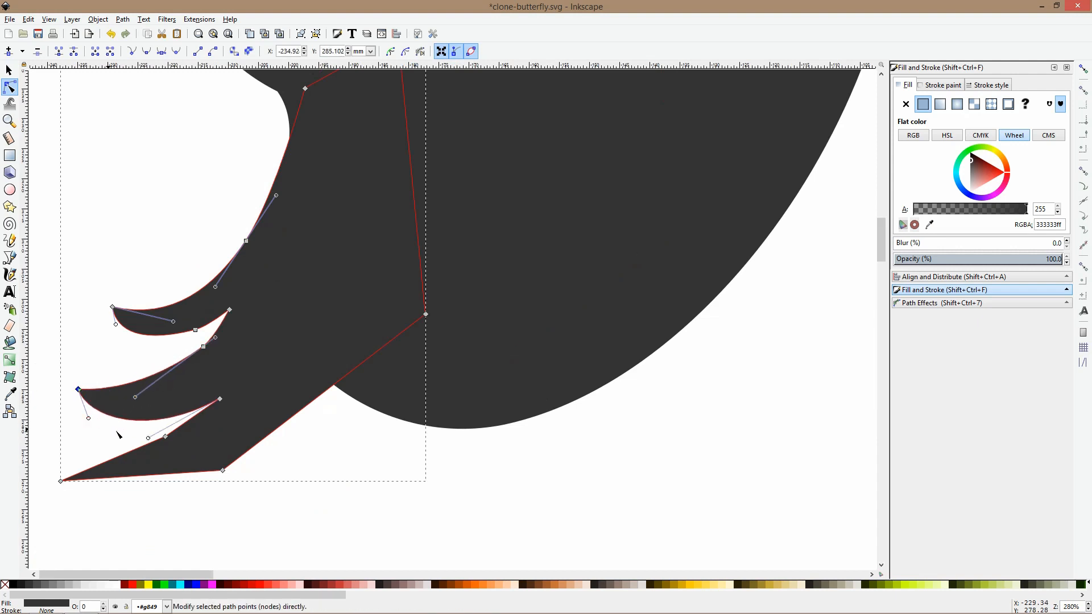
Smooth the nodes on the bottom tuft's upper edge and underside, and lengthen the underside handle for a rounded curve
{"action": "scroll", "coordinate": [135, 441], "scroll_direction": "up", "scroll_amount": 2}
{"action": "left_click", "coordinate": [194, 432], "text": "ctrl"}
{"action": "scroll", "coordinate": [219, 442], "scroll_direction": "down", "scroll_amount": 2}
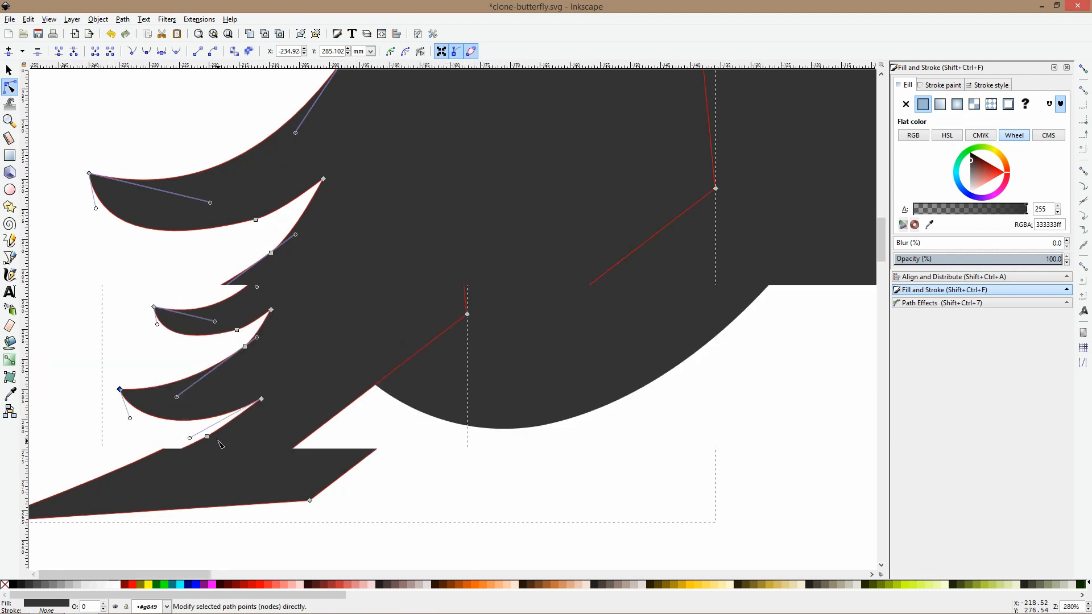
{"action": "scroll", "coordinate": [218, 441], "scroll_direction": "down", "scroll_amount": 1}
{"action": "left_click", "coordinate": [251, 463], "text": "ctrl"}
{"action": "left_click_drag", "start_coordinate": [250, 464], "coordinate": [194, 493]}
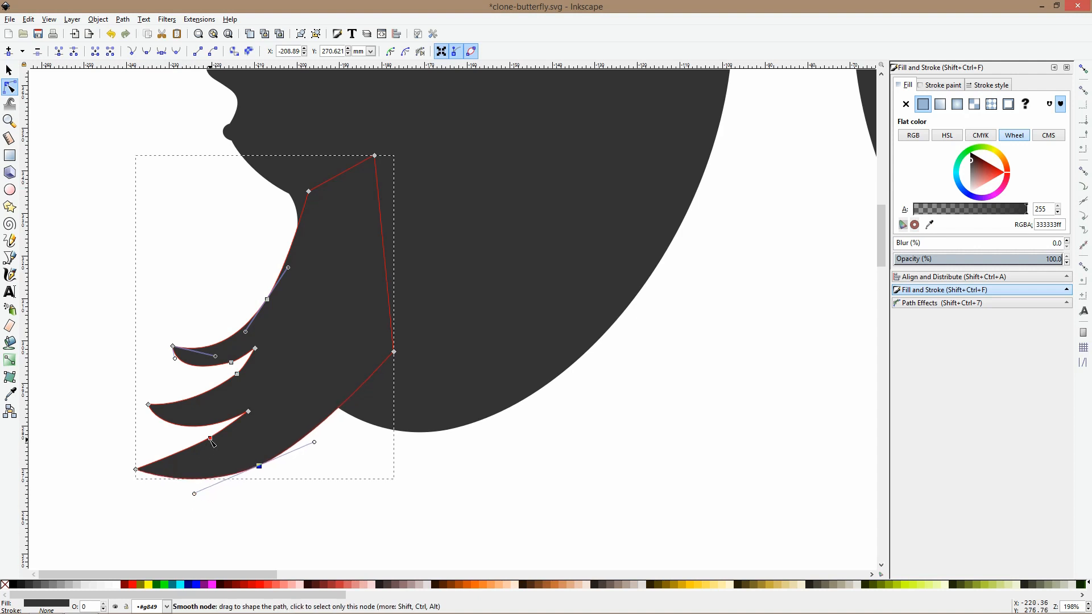
Refine the bottom tuft's upper curve, extend the middle tuft's tip forward, and review both silhouettes on the page
{"action": "left_click", "coordinate": [211, 439]}
{"action": "left_click_drag", "start_coordinate": [233, 433], "coordinate": [238, 429]}
{"action": "left_click_drag", "start_coordinate": [148, 404], "coordinate": [134, 425]}
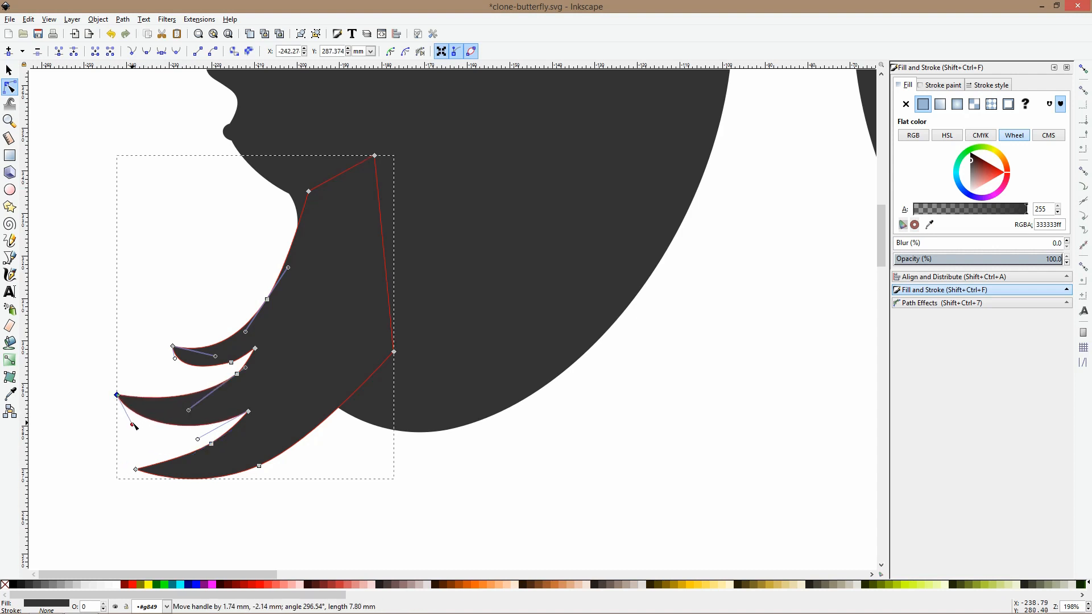
{"action": "left_click", "coordinate": [192, 490]}
{"action": "key", "text": "5"}
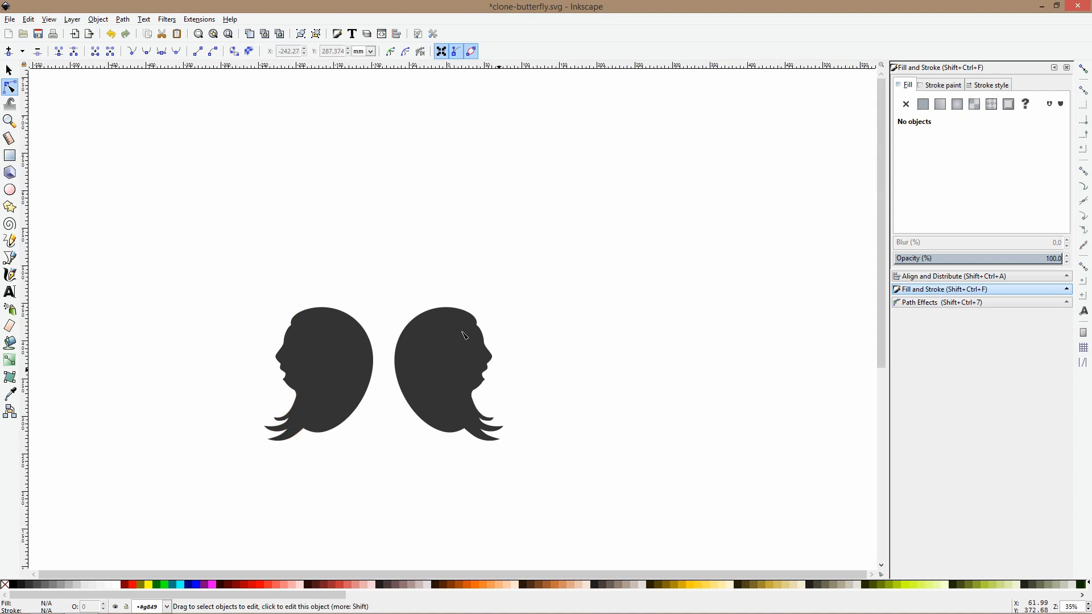
Deepen the nose bridge of the original face, then pull the nose tip node inward and adjust the curve beneath it
{"action": "left_click", "coordinate": [359, 330]}
{"action": "key", "text": "grave"}
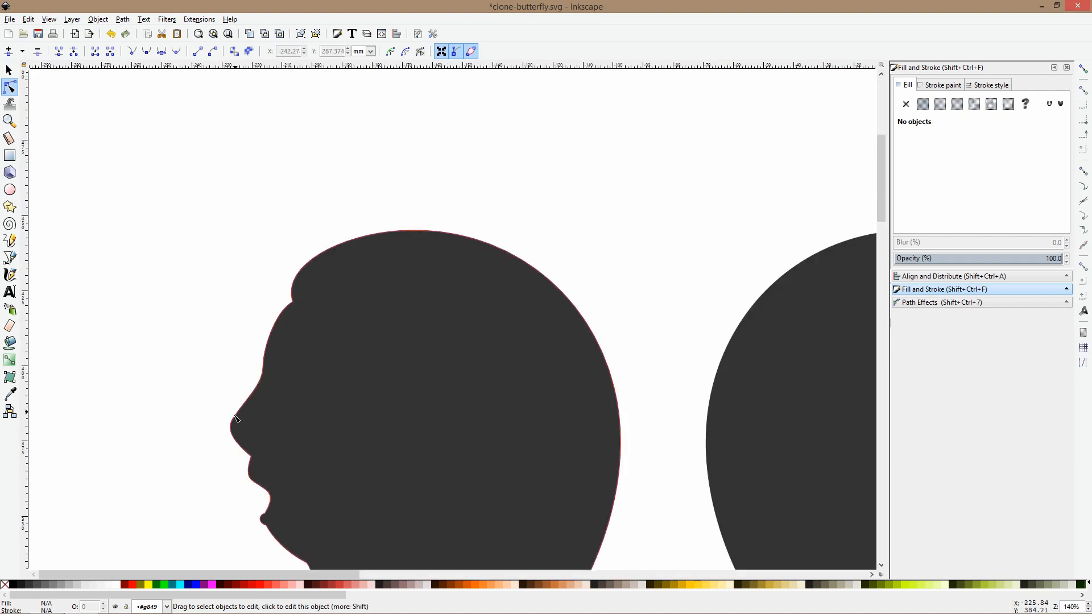
{"action": "left_click_drag", "start_coordinate": [268, 390], "coordinate": [274, 398]}
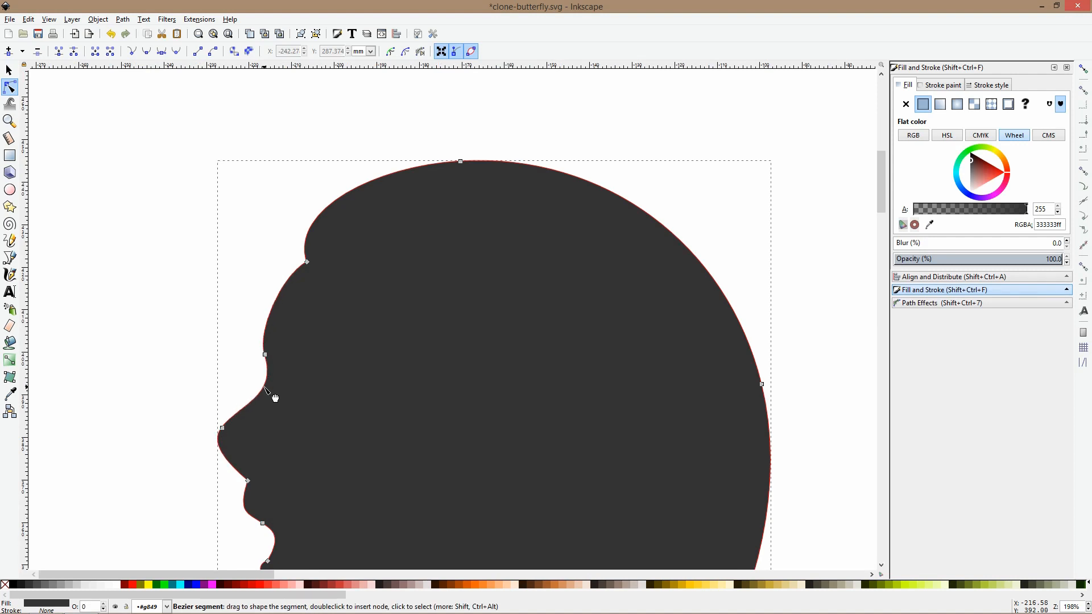
{"action": "left_click_drag", "start_coordinate": [265, 355], "coordinate": [269, 359]}
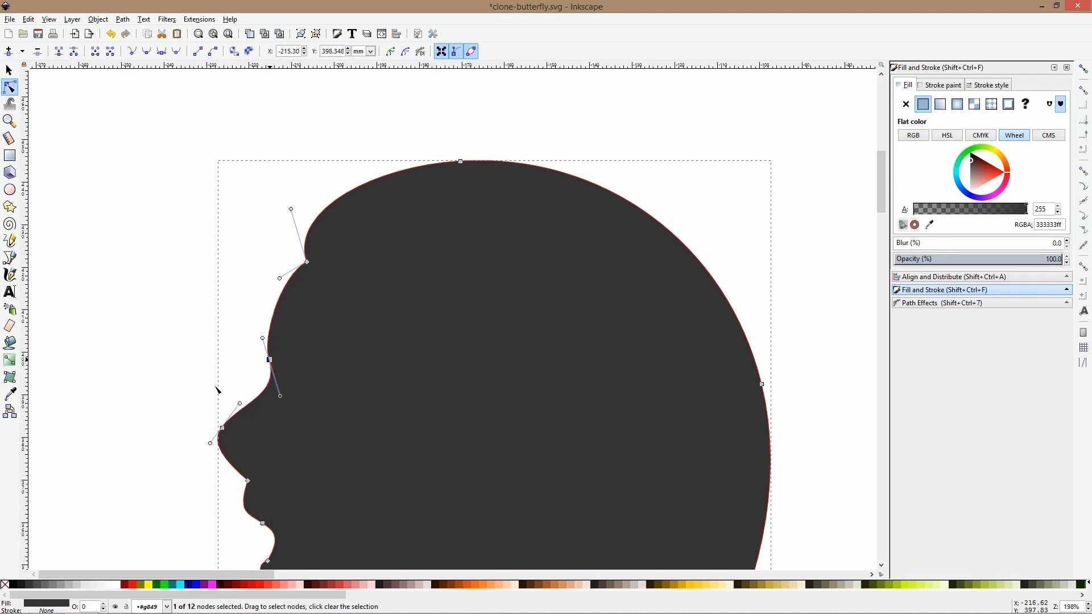
{"action": "left_click_drag", "start_coordinate": [225, 436], "coordinate": [231, 472]}
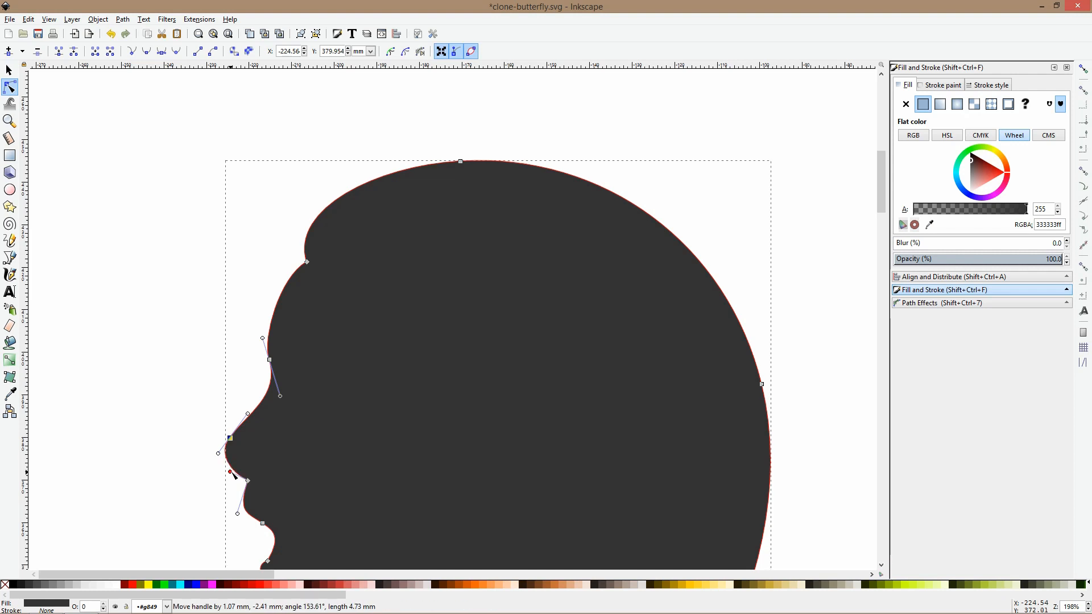
Add a node on the underside of the nose, shift it inward, and lower the nose tip node with its upper handle
{"action": "scroll", "coordinate": [234, 475], "scroll_direction": "up", "scroll_amount": 4}
{"action": "double_click", "coordinate": [241, 465]}
{"action": "left_click_drag", "start_coordinate": [242, 465], "coordinate": [251, 459]}
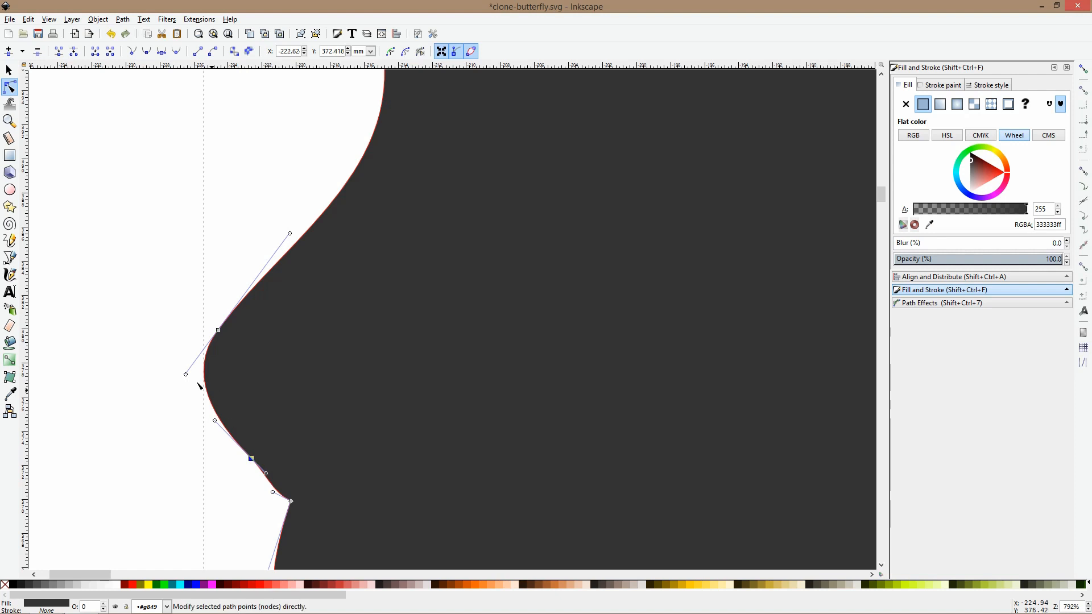
{"action": "left_click_drag", "start_coordinate": [219, 331], "coordinate": [223, 346]}
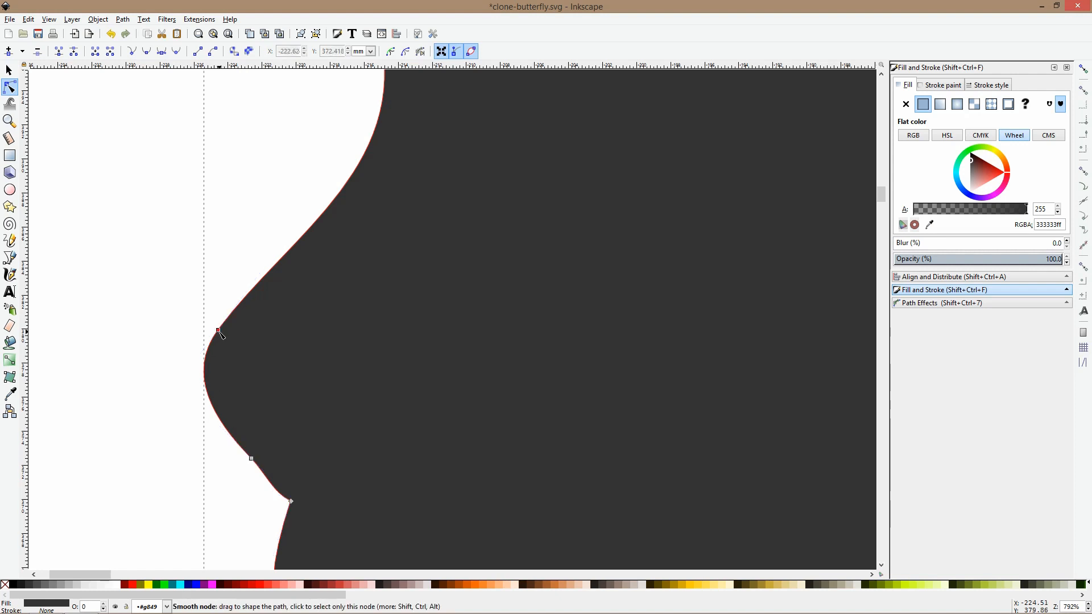
{"action": "left_click_drag", "start_coordinate": [294, 250], "coordinate": [301, 261]}
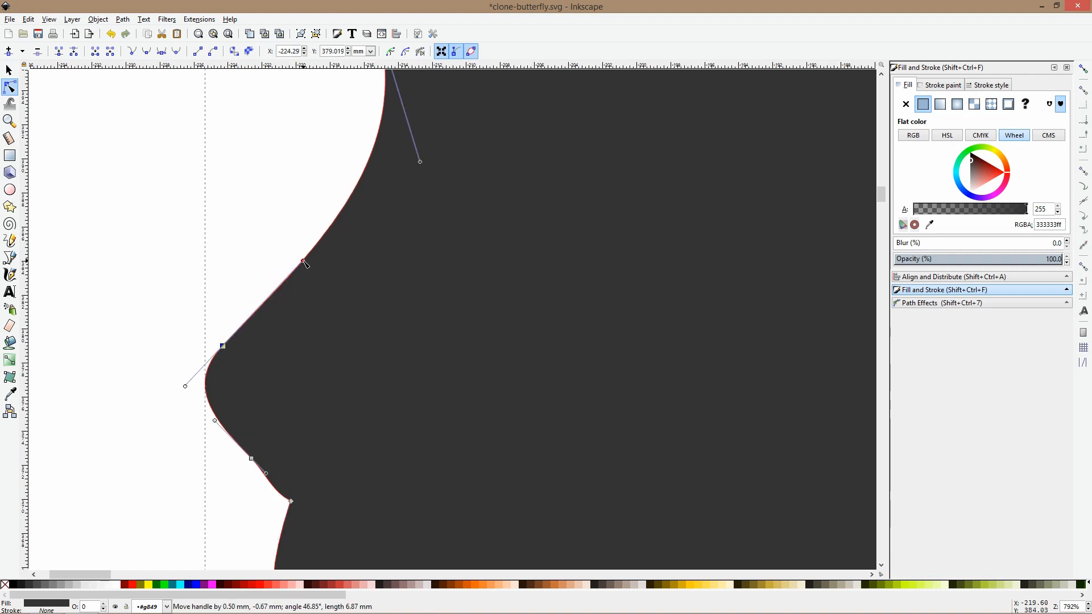
Add three nodes along the ridge of the nose and move them to form a small bump
{"action": "double_click", "coordinate": [308, 255]}
{"action": "double_click", "coordinate": [326, 232]}
{"action": "left_click_drag", "start_coordinate": [310, 257], "coordinate": [301, 256]}
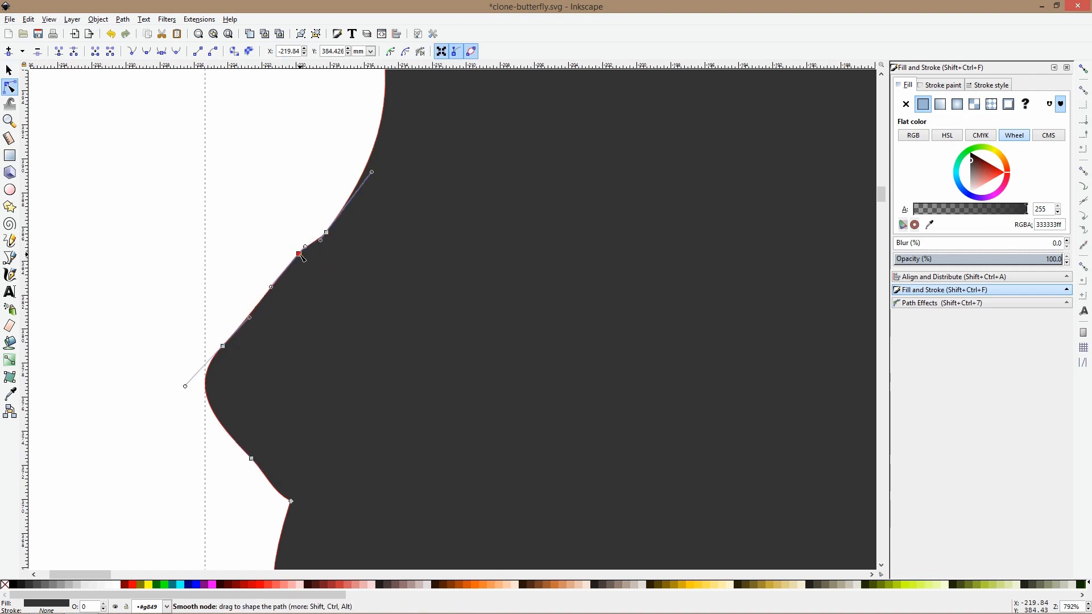
{"action": "double_click", "coordinate": [265, 304]}
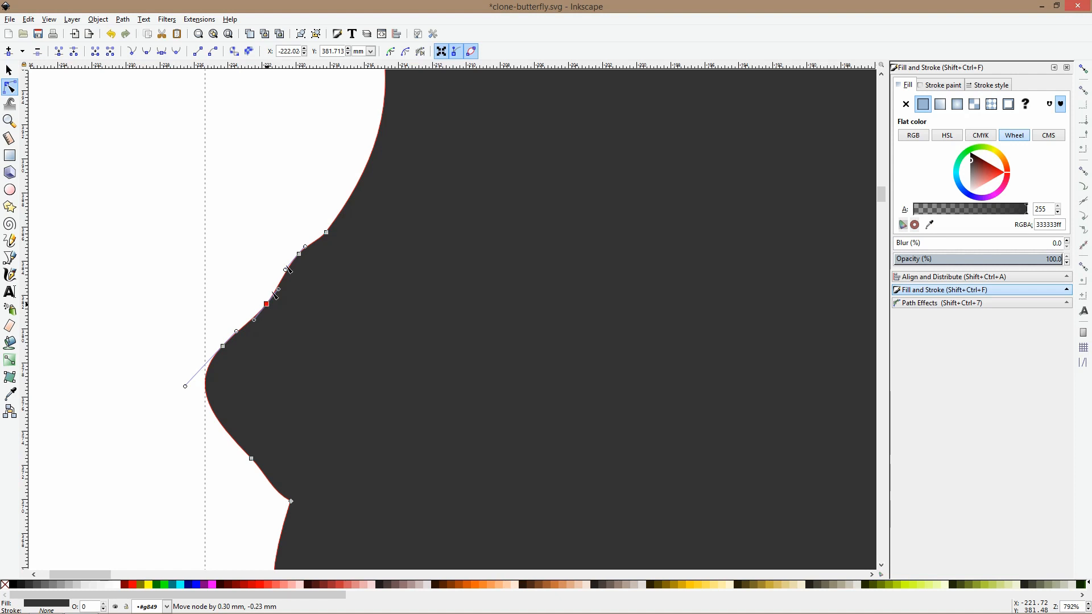
{"action": "left_click_drag", "start_coordinate": [314, 259], "coordinate": [297, 259]}
{"action": "left_click", "coordinate": [246, 280]}
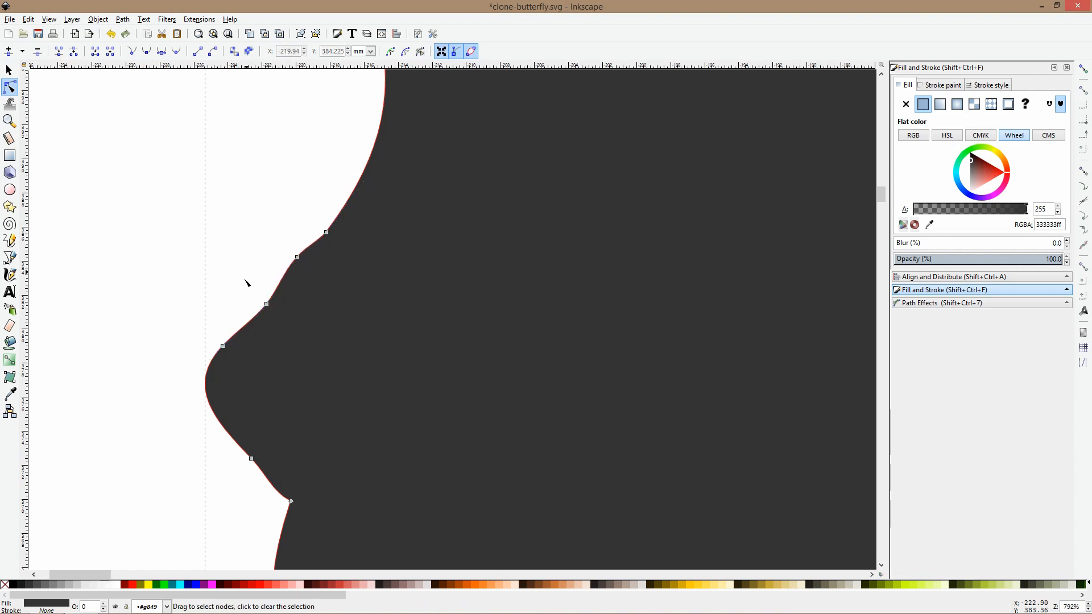
{"action": "left_click", "coordinate": [246, 280]}
Nudge the bump node on the nose ridge slightly inward to soften it, then deselect the face path
{"action": "scroll", "coordinate": [375, 380], "scroll_direction": "down", "scroll_amount": 4}
{"action": "scroll", "coordinate": [376, 393], "scroll_direction": "up", "scroll_amount": 3}
{"action": "left_click", "coordinate": [349, 285]}
{"action": "left_click_drag", "start_coordinate": [335, 275], "coordinate": [338, 276]}
{"action": "left_click", "coordinate": [230, 285]}
{"action": "left_click", "coordinate": [201, 440]}
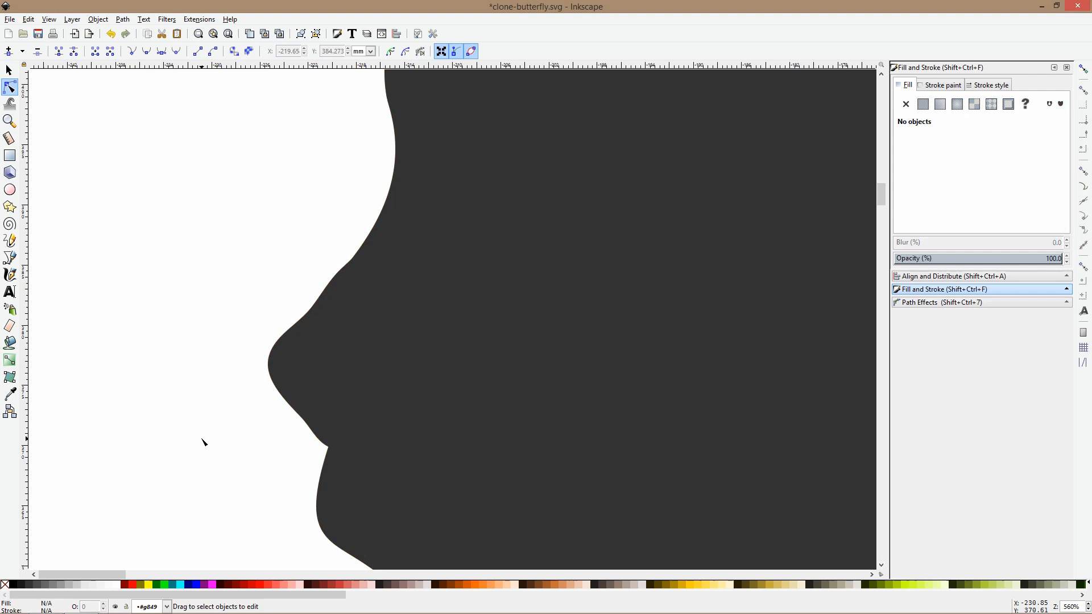
Delete the surplus nodes along the ridge of the nose on the original face to smooth out its bump
{"action": "scroll", "coordinate": [211, 432], "scroll_direction": "down", "scroll_amount": 5}
{"action": "scroll", "coordinate": [175, 488], "scroll_direction": "down", "scroll_amount": 4}
{"action": "scroll", "coordinate": [233, 320], "scroll_direction": "up", "scroll_amount": 4}
{"action": "left_click", "coordinate": [233, 344]}
{"action": "left_click_drag", "start_coordinate": [196, 311], "coordinate": [234, 345]}
{"action": "key", "text": "Delete"}
{"action": "left_click", "coordinate": [245, 292]}
{"action": "key", "text": "Delete"}
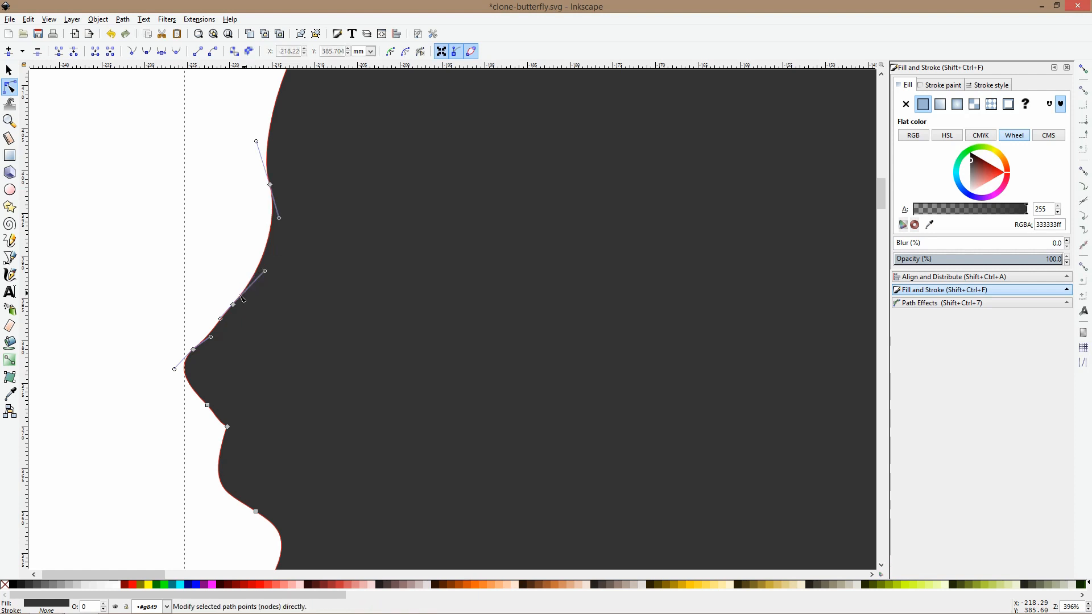
{"action": "left_click", "coordinate": [140, 346]}
{"action": "scroll", "coordinate": [305, 341], "scroll_direction": "down", "scroll_amount": 4}
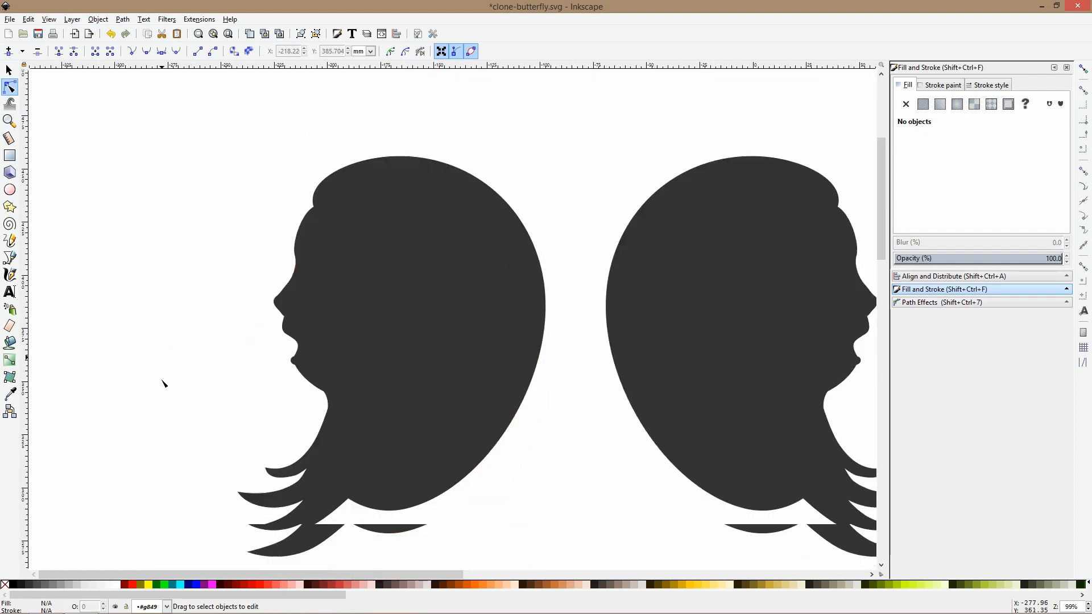
Add a node on the edge between the nose and the upper lip of the original face and shift it slightly inward
{"action": "left_click", "coordinate": [284, 324]}
{"action": "scroll", "coordinate": [273, 322], "scroll_direction": "up", "scroll_amount": 4}
{"action": "left_click", "coordinate": [320, 287]}
{"action": "left_click_drag", "start_coordinate": [329, 290], "coordinate": [327, 339]}
{"action": "left_click", "coordinate": [319, 353], "text": "shift"}
{"action": "left_click_drag", "start_coordinate": [319, 353], "coordinate": [300, 341]}
{"action": "scroll", "coordinate": [321, 332], "scroll_direction": "up", "scroll_amount": 4}
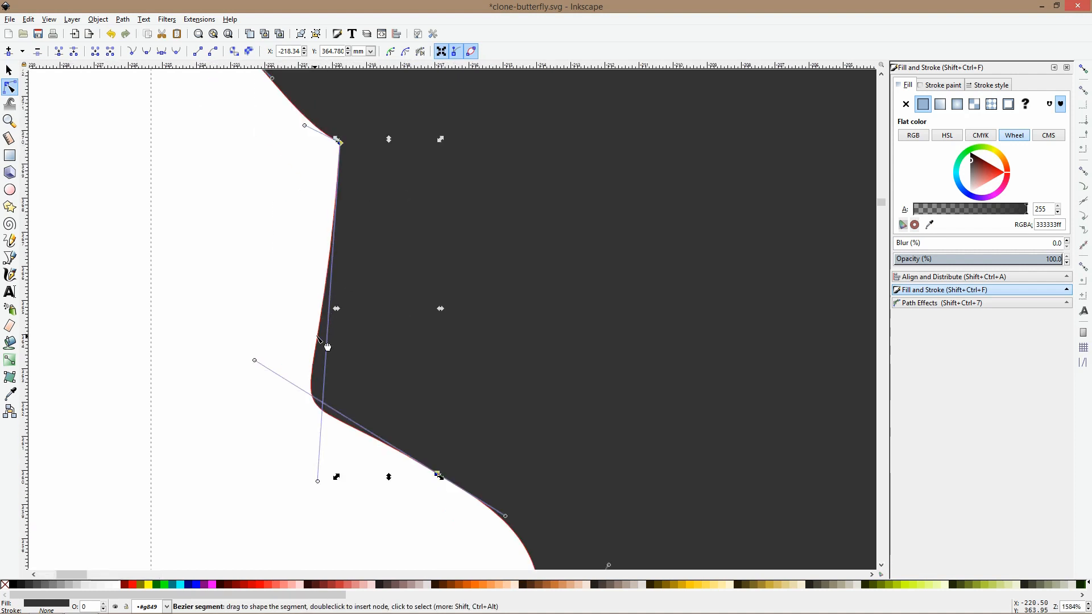
{"action": "left_click_drag", "start_coordinate": [323, 305], "coordinate": [328, 304]}
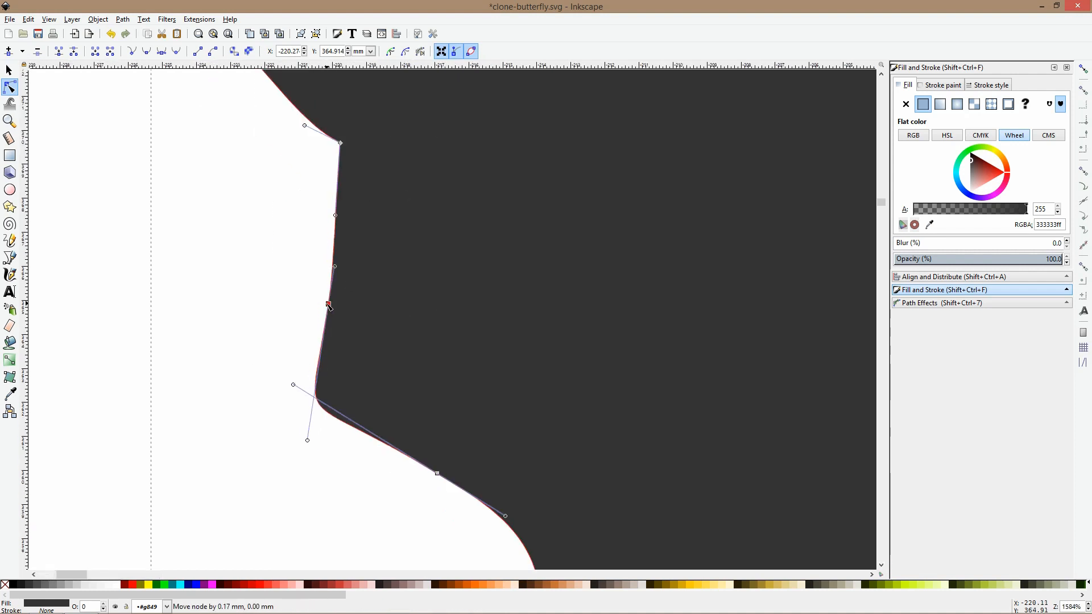
Adjust the handles around the new upper-lip node to hollow the edge beneath the nose and round the lip outward
{"action": "left_click_drag", "start_coordinate": [284, 381], "coordinate": [261, 359]}
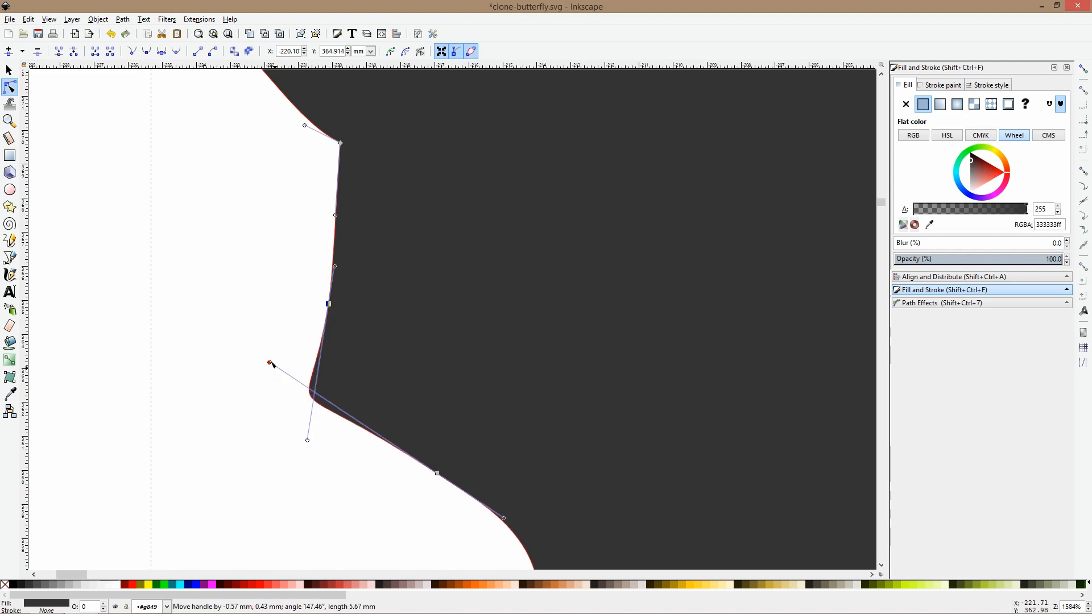
{"action": "left_click", "coordinate": [328, 305], "text": "ctrl"}
{"action": "left_click", "coordinate": [328, 304], "text": "ctrl"}
{"action": "left_click_drag", "start_coordinate": [343, 362], "coordinate": [301, 368]}
{"action": "left_click_drag", "start_coordinate": [313, 245], "coordinate": [347, 250]}
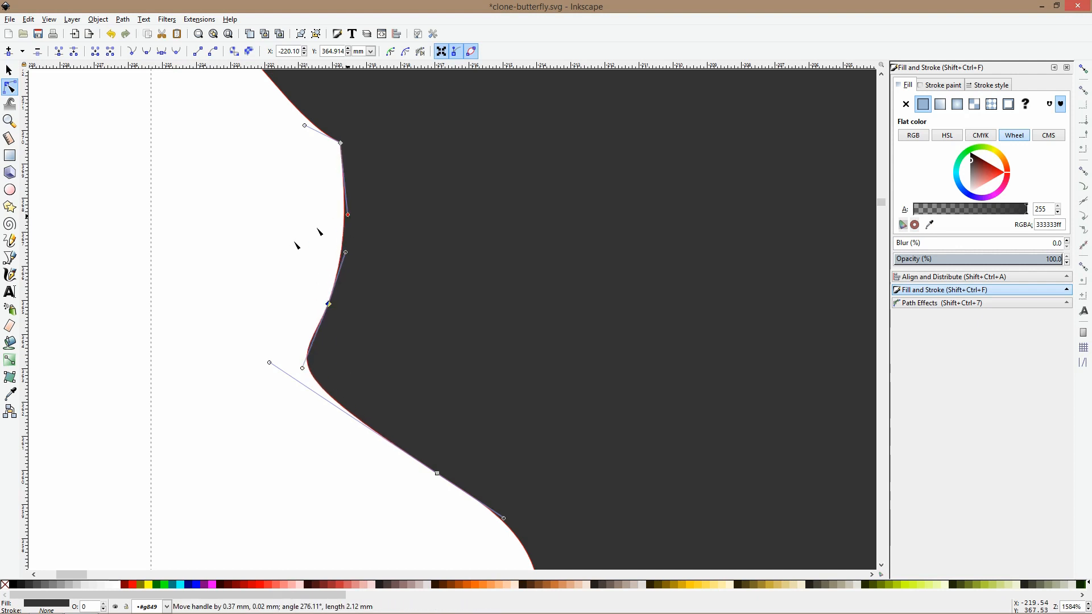
{"action": "left_click", "coordinate": [233, 405]}
Select the tufted beard of the original face and move it down and away, in front of the chin
{"action": "scroll", "coordinate": [233, 405], "scroll_direction": "down", "scroll_amount": 10}
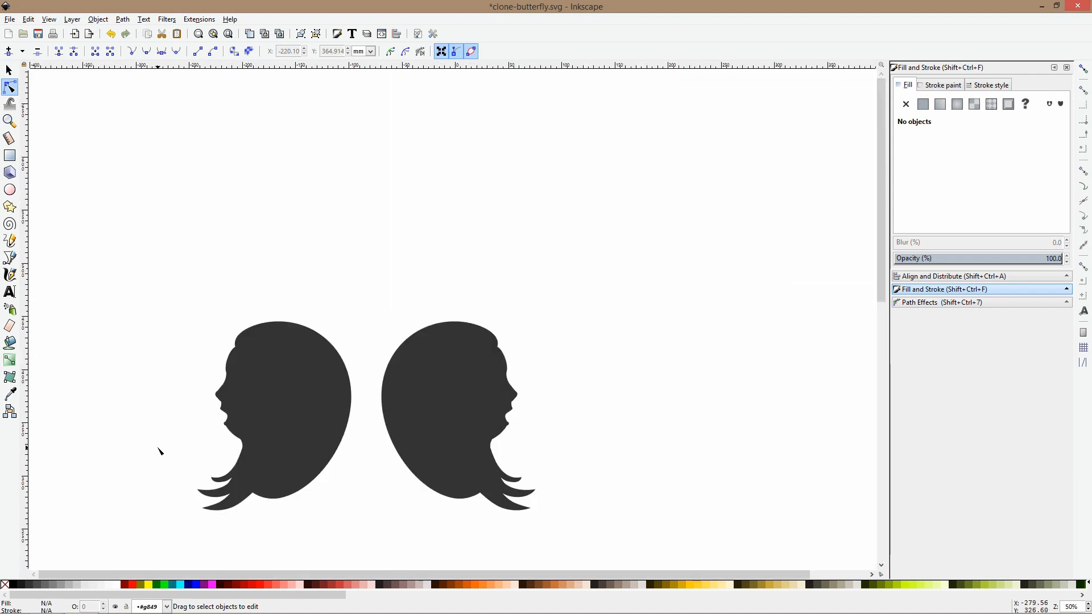
{"action": "scroll", "coordinate": [250, 435], "scroll_direction": "up", "scroll_amount": 3}
{"action": "left_click", "coordinate": [228, 343]}
{"action": "key", "text": "s"}
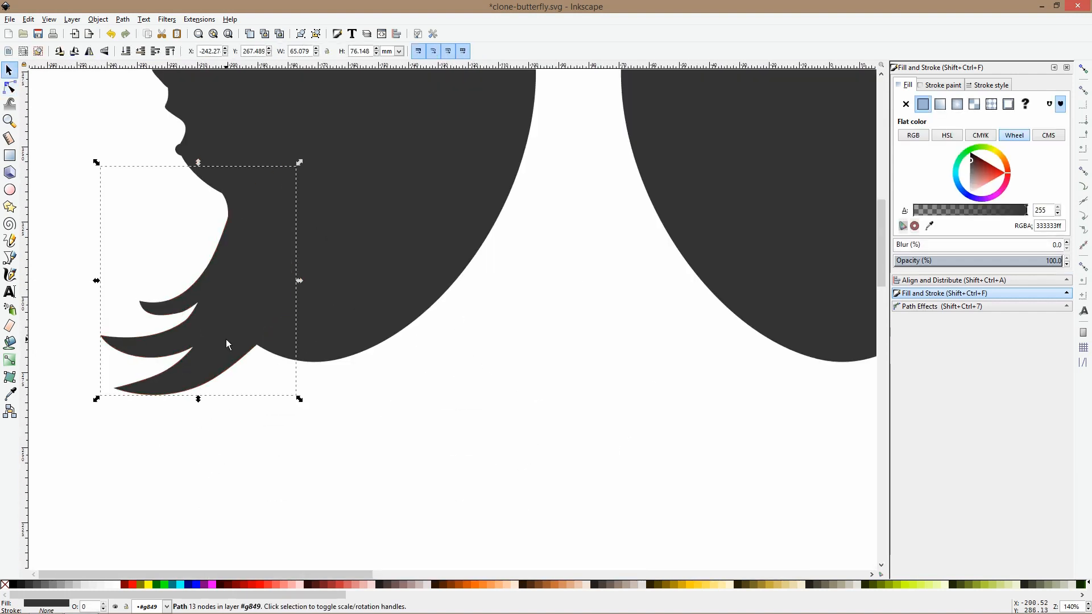
{"action": "scroll", "coordinate": [226, 339], "scroll_direction": "down", "scroll_amount": 3}
{"action": "mouse_move", "coordinate": [226, 339]}
{"action": "left_mouse_down"}
{"action": "mouse_move", "coordinate": [199, 471]}
{"action": "mouse_move", "coordinate": [273, 330]}
{"action": "mouse_move", "coordinate": [81, 388]}
{"action": "left_mouse_up"}
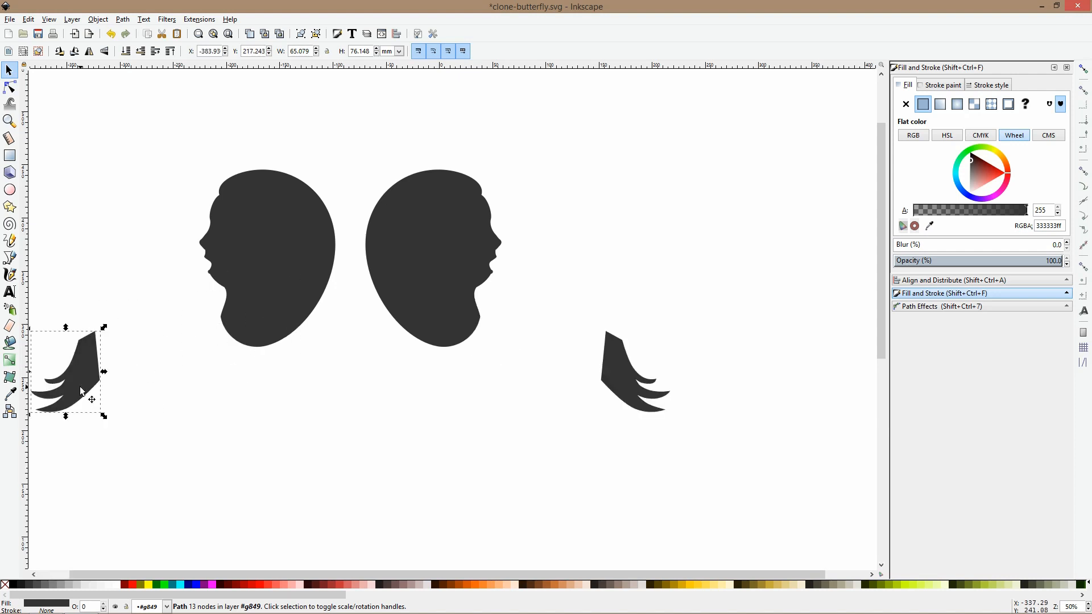
Move the mirrored clone toward the original until the backs of the two heads slightly overlap
{"action": "scroll", "coordinate": [415, 274], "scroll_direction": "up", "scroll_amount": 2}
{"action": "scroll", "coordinate": [415, 276], "scroll_direction": "down", "scroll_amount": 3}
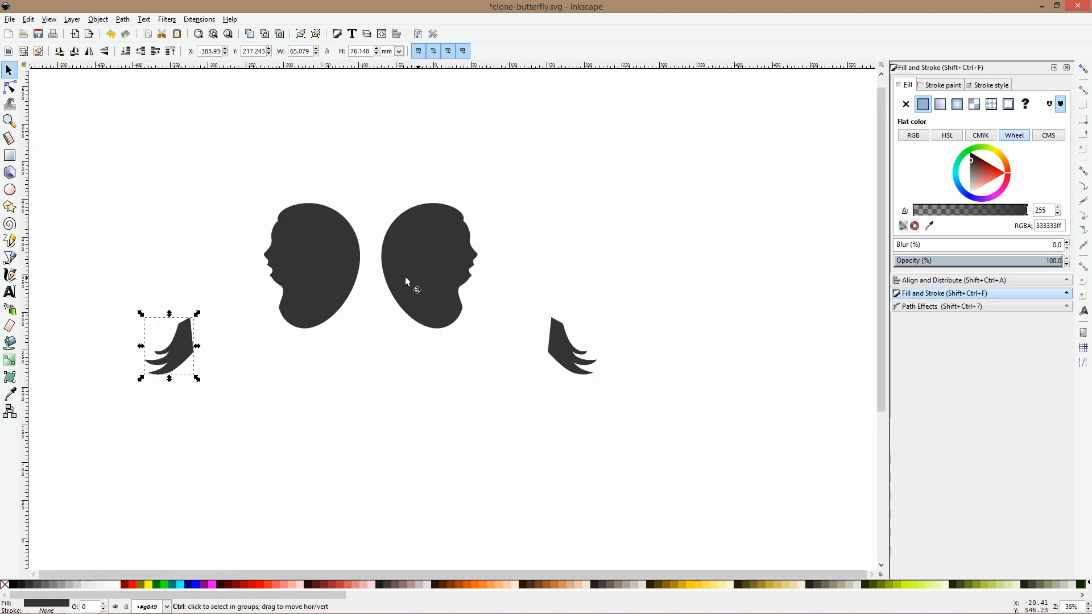
{"action": "scroll", "coordinate": [422, 264], "scroll_direction": "up", "scroll_amount": 3}
{"action": "scroll", "coordinate": [422, 264], "scroll_direction": "down", "scroll_amount": 2}
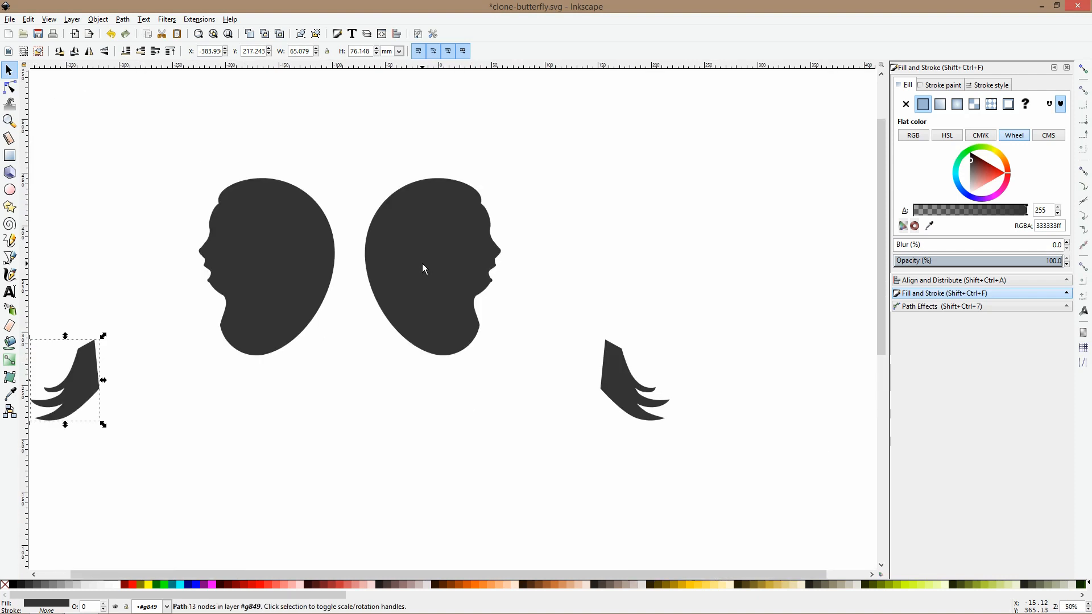
{"action": "left_click_drag", "start_coordinate": [424, 262], "coordinate": [388, 268]}
{"action": "scroll", "coordinate": [190, 272], "scroll_direction": "up", "scroll_amount": 1}
Try moving the original group to other positions around its clone, and undo these moves
{"action": "left_click_drag", "start_coordinate": [203, 290], "coordinate": [675, 294]}
{"action": "left_click_drag", "start_coordinate": [520, 419], "coordinate": [291, 322]}
{"action": "scroll", "coordinate": [230, 274], "scroll_direction": "up", "scroll_amount": 3}
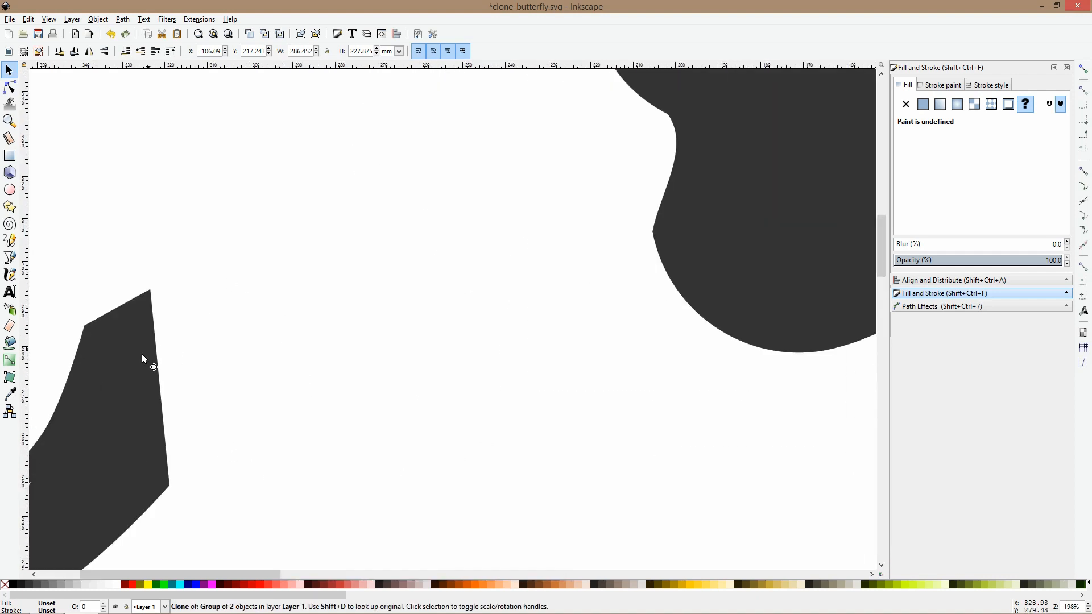
{"action": "scroll", "coordinate": [141, 353], "scroll_direction": "down", "scroll_amount": 1}
{"action": "left_click_drag", "start_coordinate": [126, 383], "coordinate": [768, 210]}
{"action": "left_click_drag", "start_coordinate": [777, 247], "coordinate": [6, 454]}
{"action": "scroll", "coordinate": [31, 445], "scroll_direction": "down", "scroll_amount": 3}
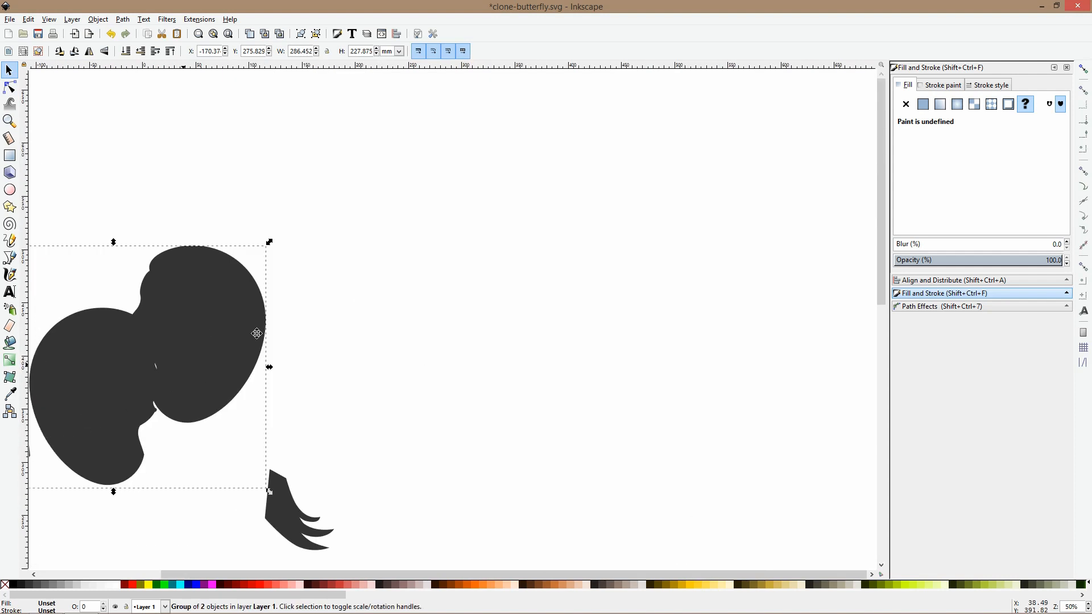
{"action": "left_click_drag", "start_coordinate": [256, 333], "coordinate": [591, 244]}
{"action": "key", "text": "ctrl+z"}
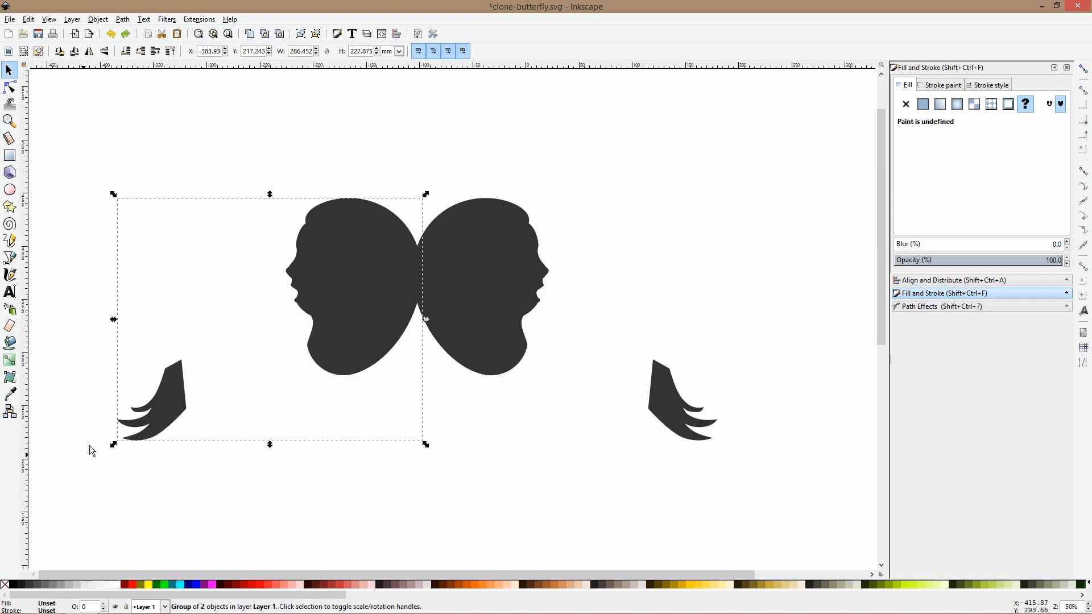
Enter the original group and move the beard back beneath the chin of the face
{"action": "double_click", "coordinate": [155, 414]}
{"action": "left_click_drag", "start_coordinate": [153, 408], "coordinate": [314, 363]}
{"action": "scroll", "coordinate": [314, 361], "scroll_direction": "up", "scroll_amount": 2}
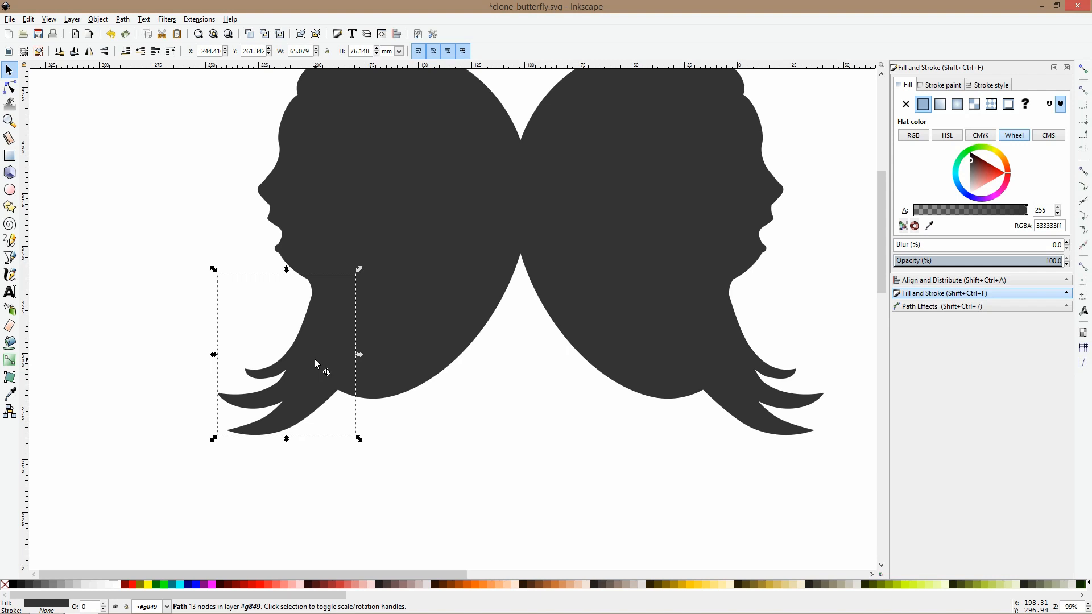
Take the beard out of the original group and place it in Layer 1, well away from the faces
{"action": "key", "text": "Escape"}
{"action": "scroll", "coordinate": [316, 360], "scroll_direction": "down", "scroll_amount": 6}
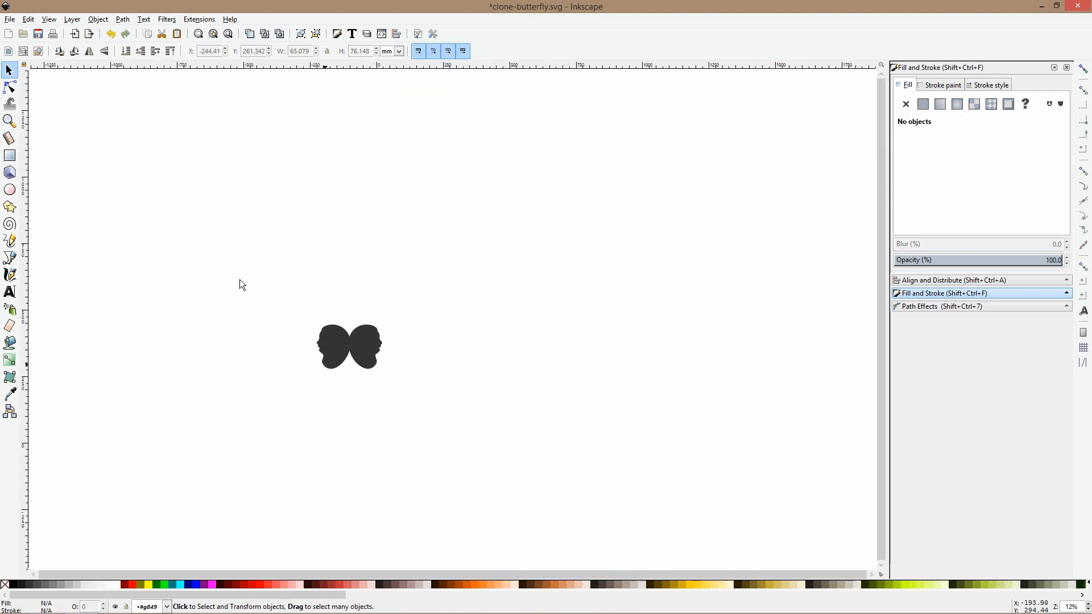
{"action": "left_click", "coordinate": [222, 206]}
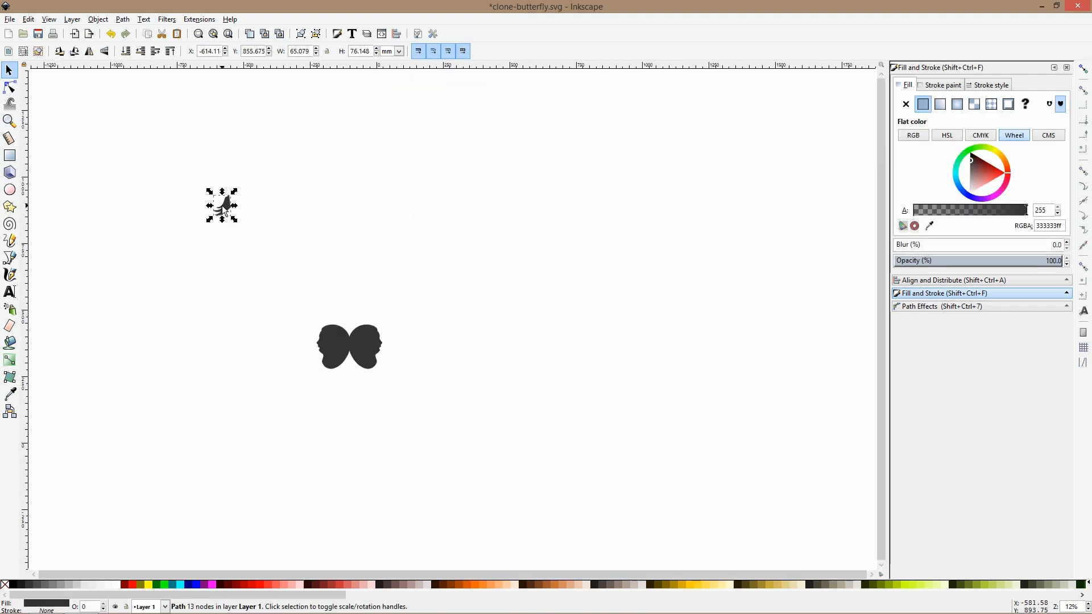
{"action": "scroll", "coordinate": [296, 256], "scroll_direction": "up", "scroll_amount": 5}
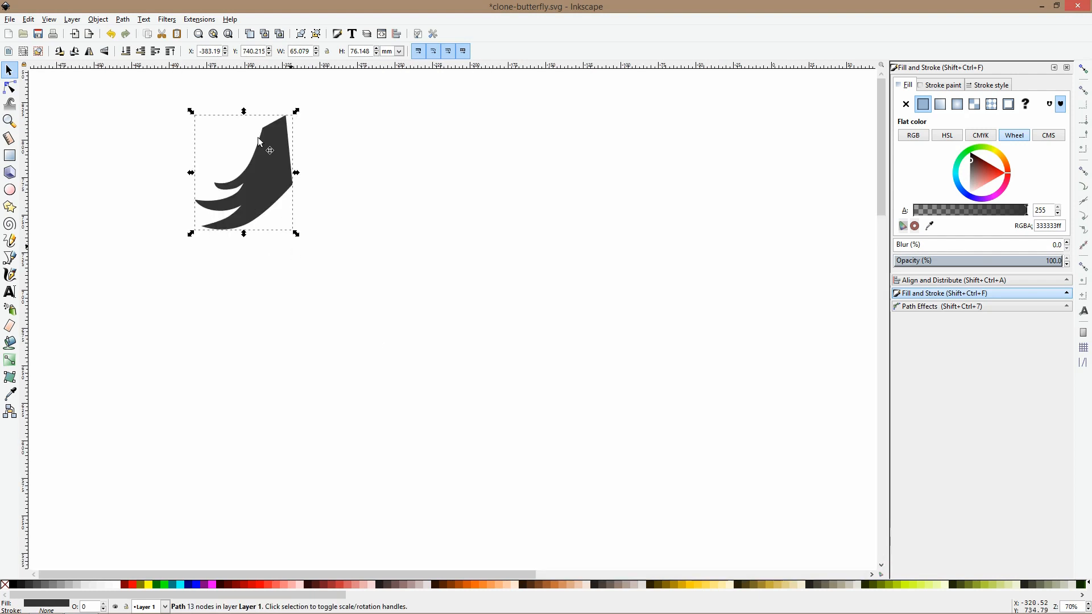
Draw a closed, jagged nine-point shape with the Bezier tool at the lower front of the original face's neck
{"action": "scroll", "coordinate": [360, 265], "scroll_direction": "down", "scroll_amount": 5}
{"action": "scroll", "coordinate": [373, 363], "scroll_direction": "up", "scroll_amount": 1}
{"action": "scroll", "coordinate": [373, 364], "scroll_direction": "up", "scroll_amount": 5}
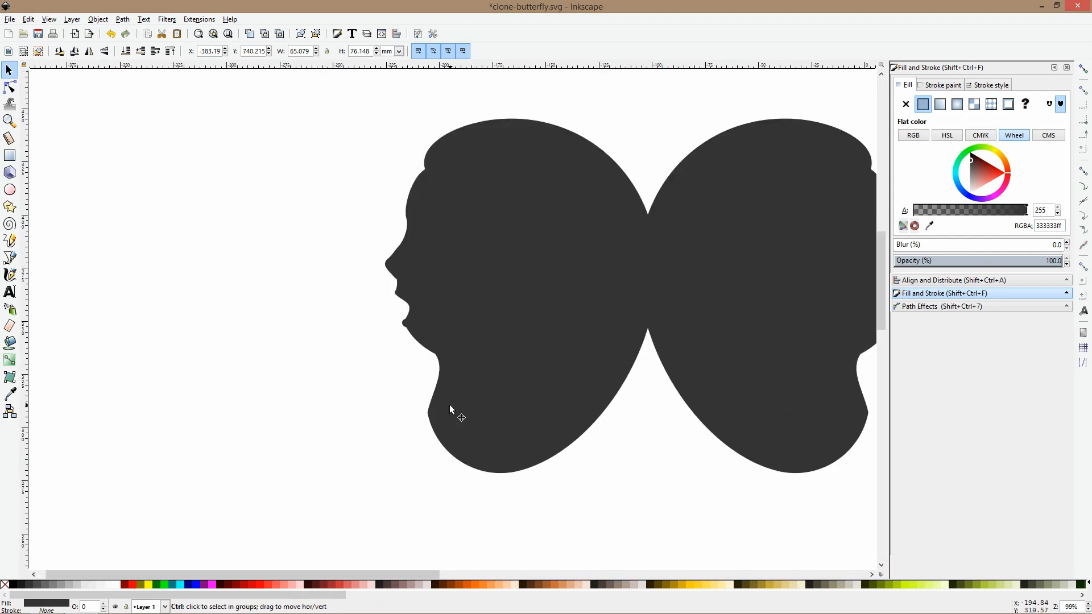
{"action": "left_click", "coordinate": [9, 258]}
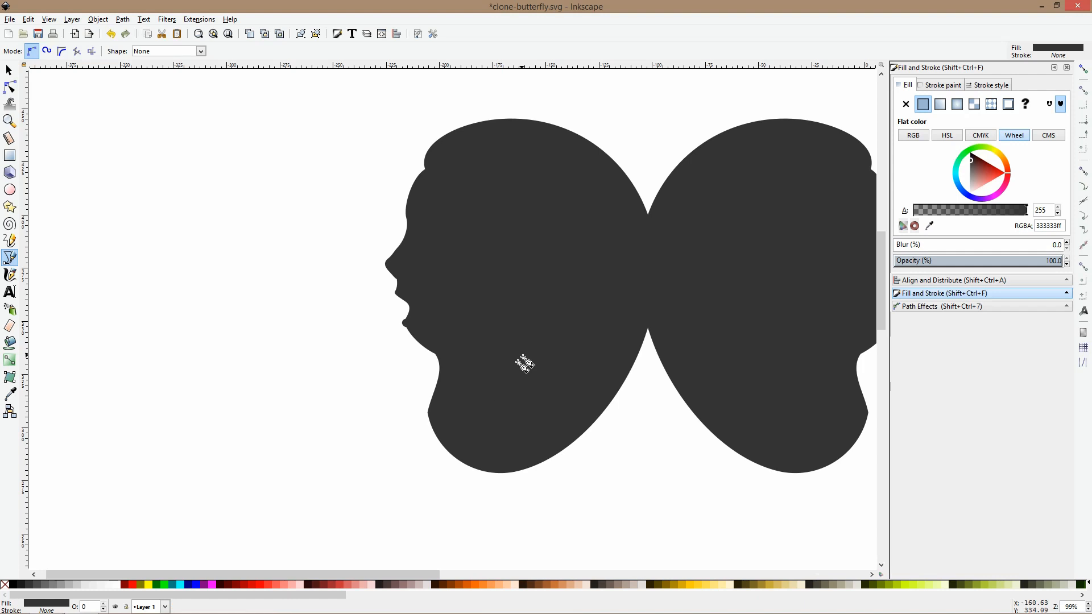
{"action": "scroll", "coordinate": [489, 370], "scroll_direction": "down", "scroll_amount": 6}
{"action": "scroll", "coordinate": [409, 253], "scroll_direction": "up", "scroll_amount": 2}
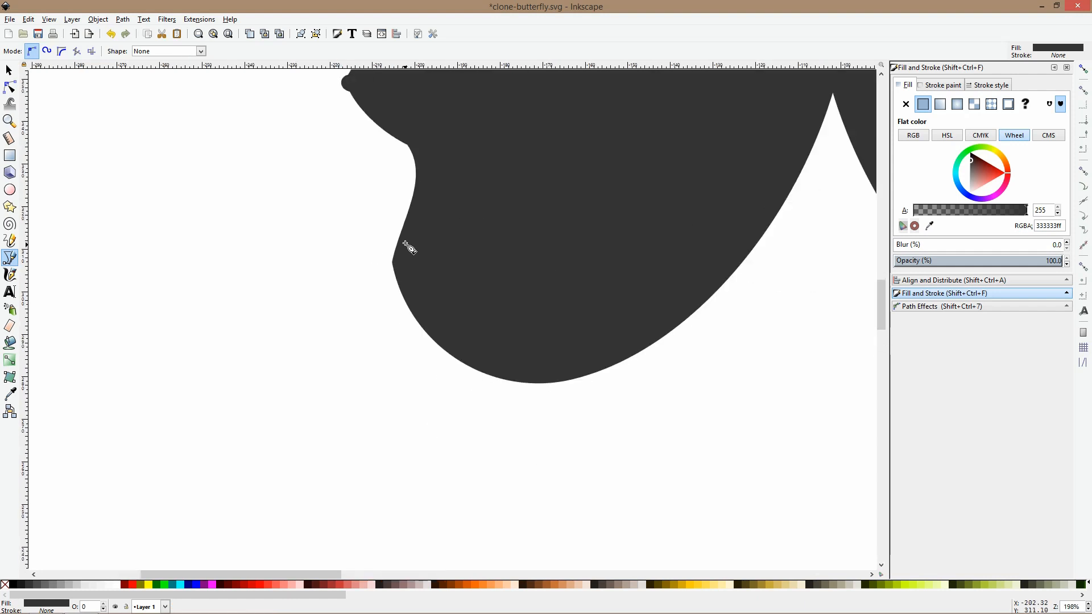
{"action": "left_click", "coordinate": [404, 239]}
{"action": "left_click", "coordinate": [373, 291]}
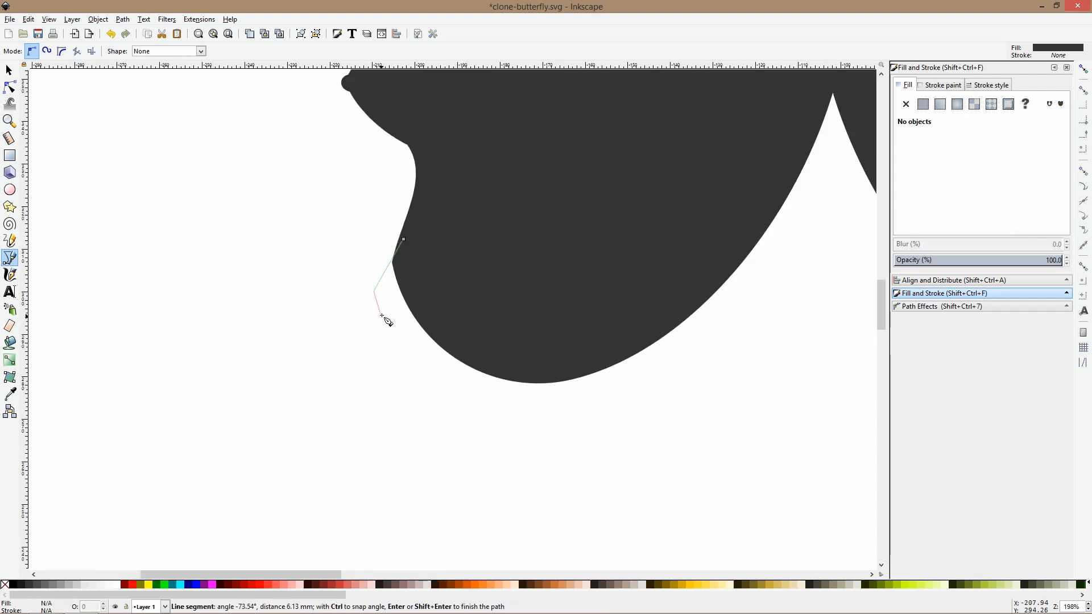
{"action": "left_click", "coordinate": [384, 374]}
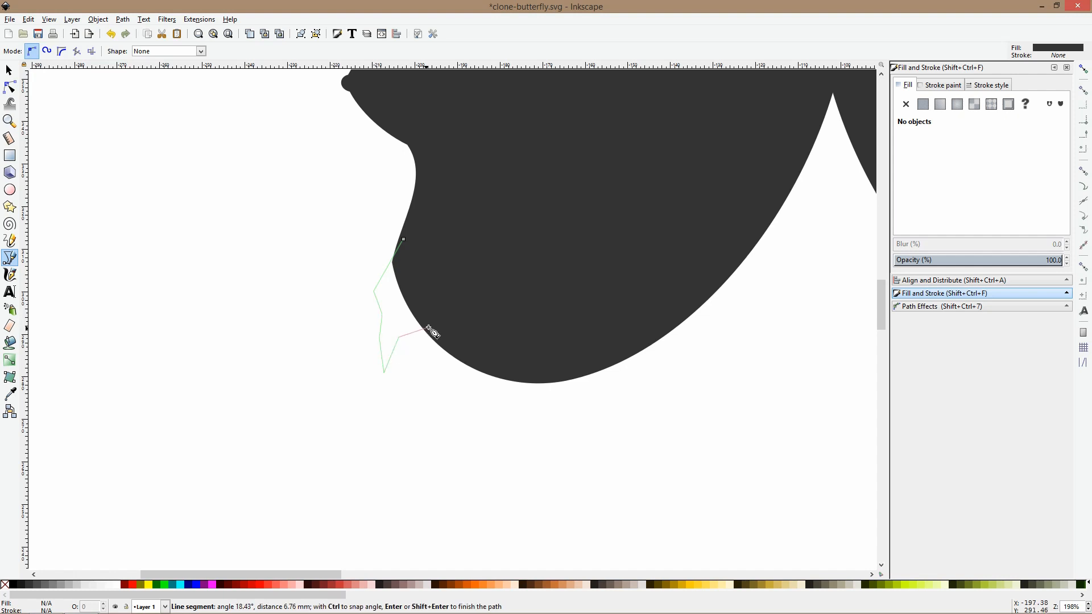
{"action": "left_click", "coordinate": [447, 305]}
{"action": "left_click", "coordinate": [494, 296]}
{"action": "left_click", "coordinate": [404, 239]}
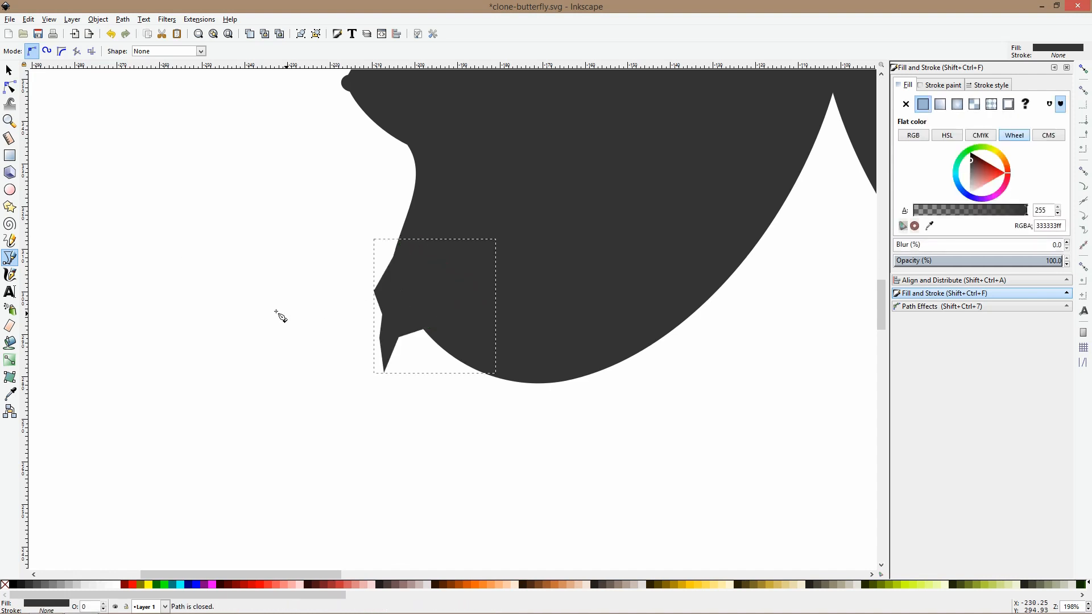
Reshape the jagged piece into a narrow hanging tail by moving its inner node, bowing the adjoining edge and raising an outer node
{"action": "left_click", "coordinate": [8, 91]}
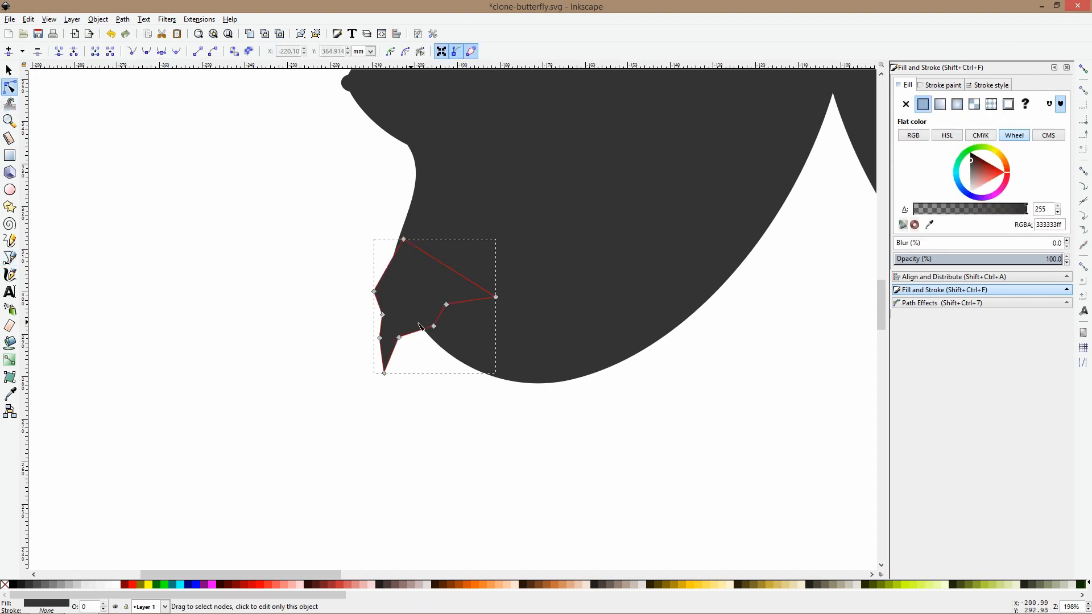
{"action": "left_click_drag", "start_coordinate": [434, 327], "coordinate": [397, 301]}
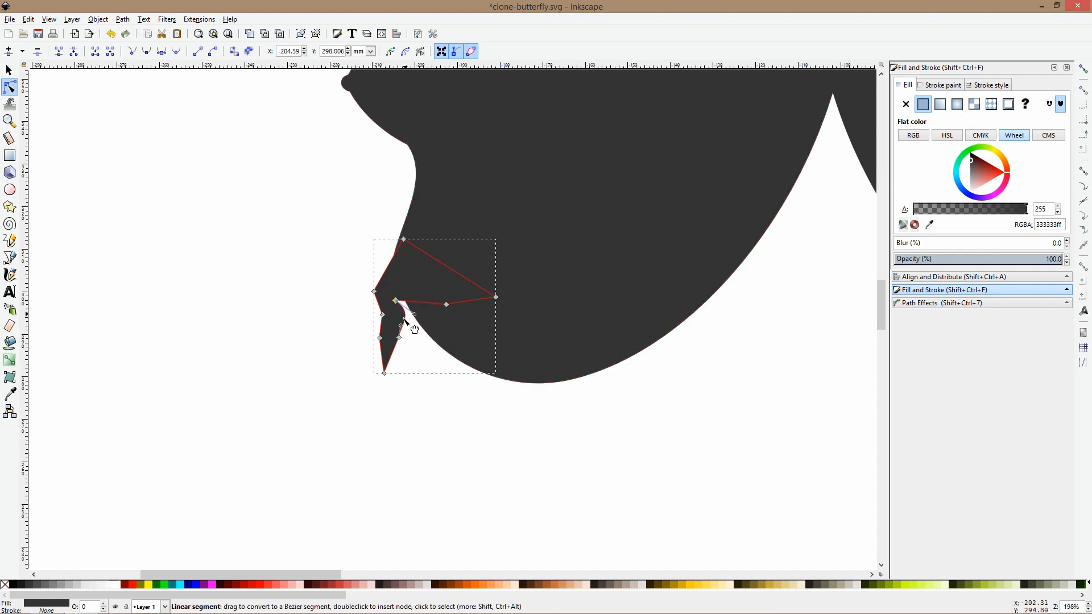
{"action": "left_click_drag", "start_coordinate": [384, 314], "coordinate": [386, 307]}
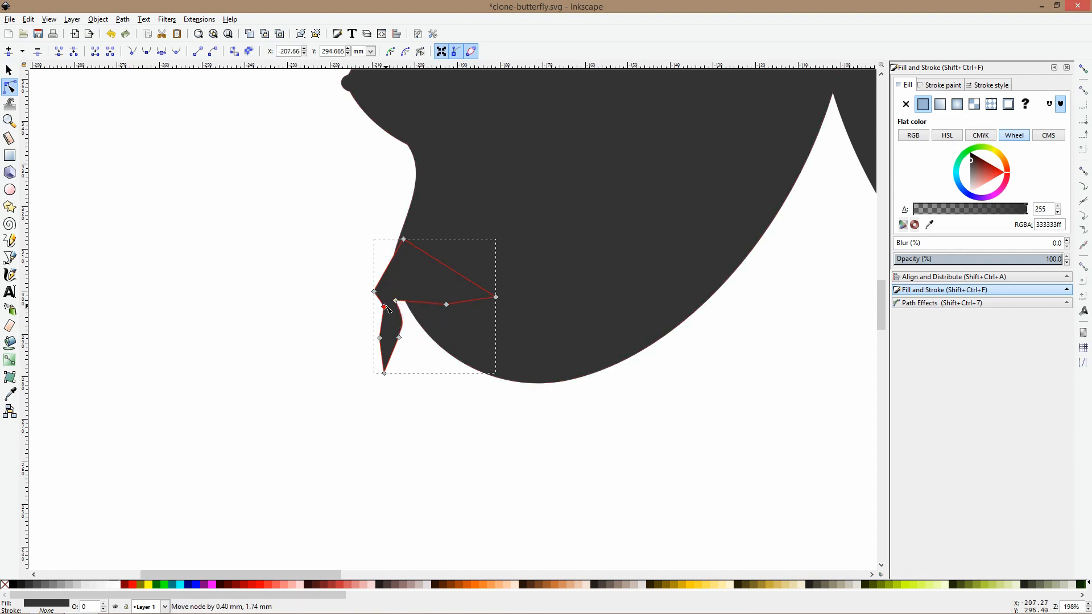
{"action": "key", "text": "Escape"}
Bend the rounded bottom edge of the original face inward between the front of the neck and the lowest node
{"action": "left_click", "coordinate": [441, 343]}
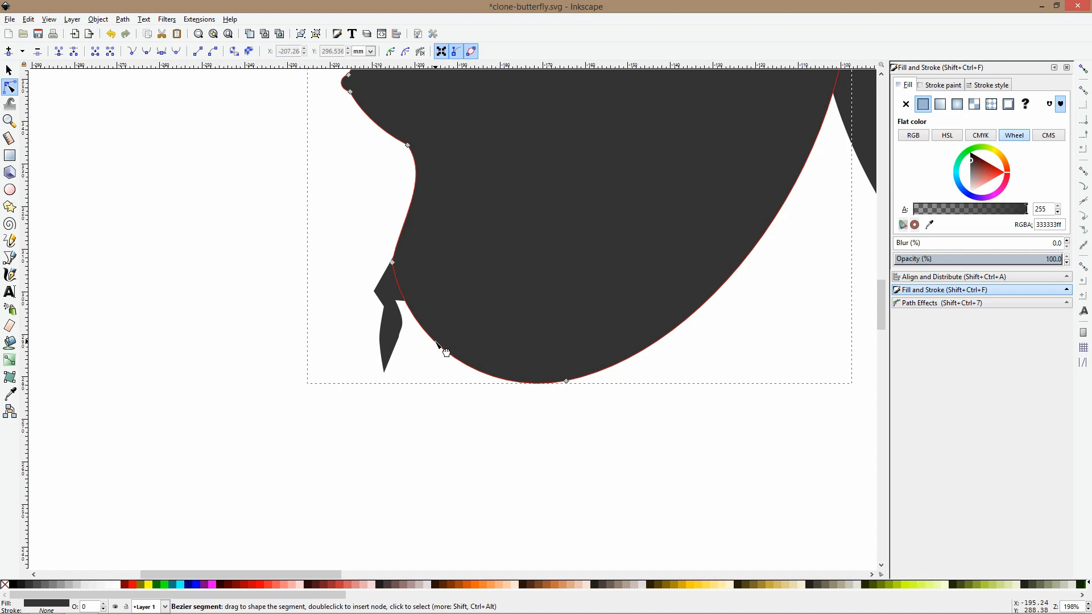
{"action": "left_click_drag", "start_coordinate": [437, 342], "coordinate": [493, 303]}
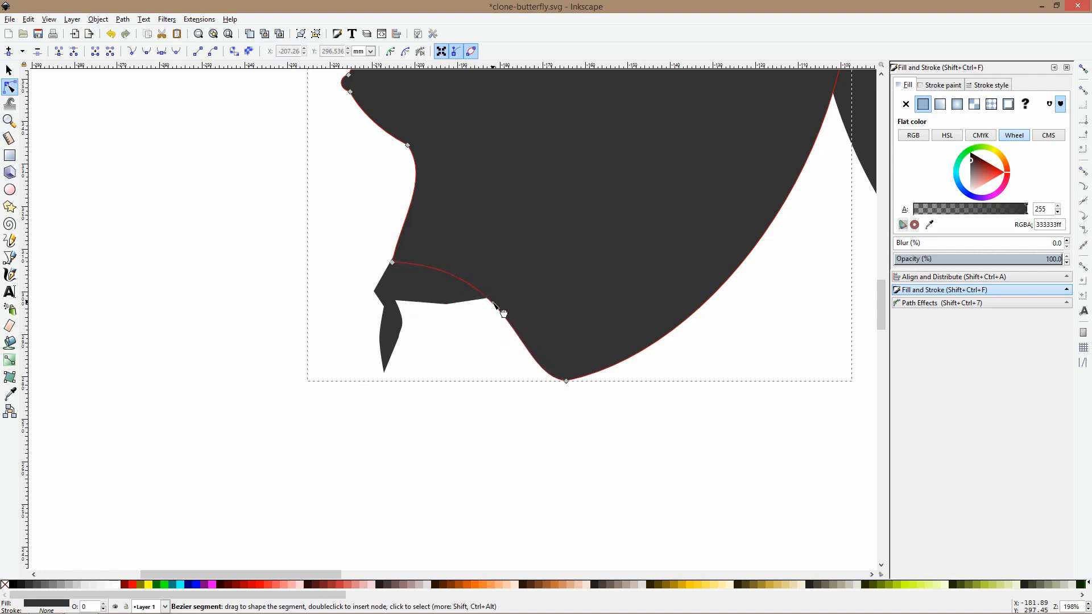
{"action": "left_click", "coordinate": [465, 408]}
{"action": "scroll", "coordinate": [512, 392], "scroll_direction": "down", "scroll_amount": 4}
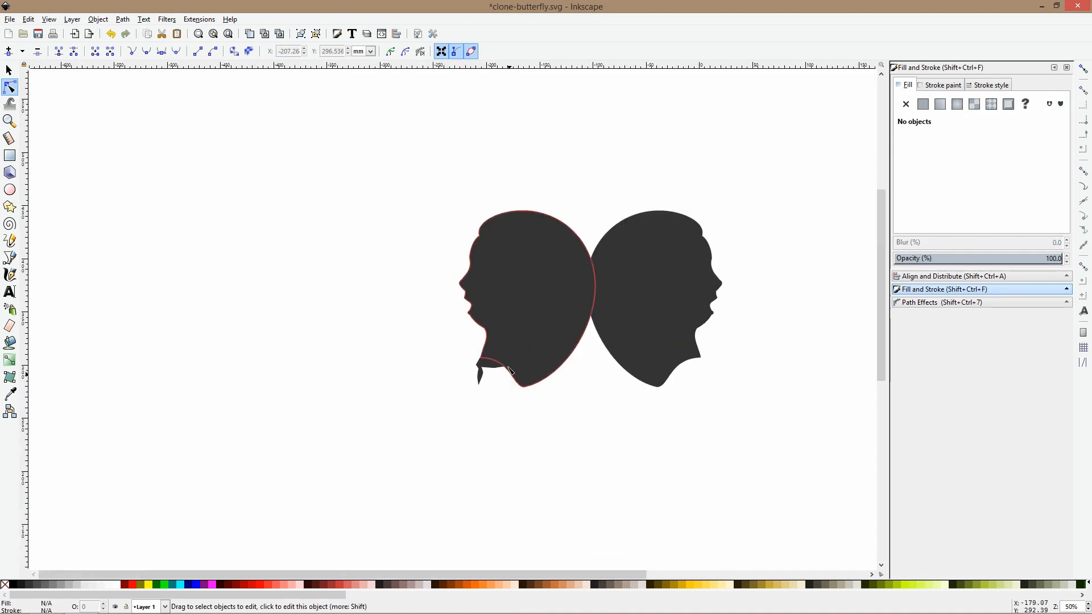
Nudge the lowest node of the original face, then add a node on its lower back edge and pull it slightly inward
{"action": "scroll", "coordinate": [511, 398], "scroll_direction": "up", "scroll_amount": 2}
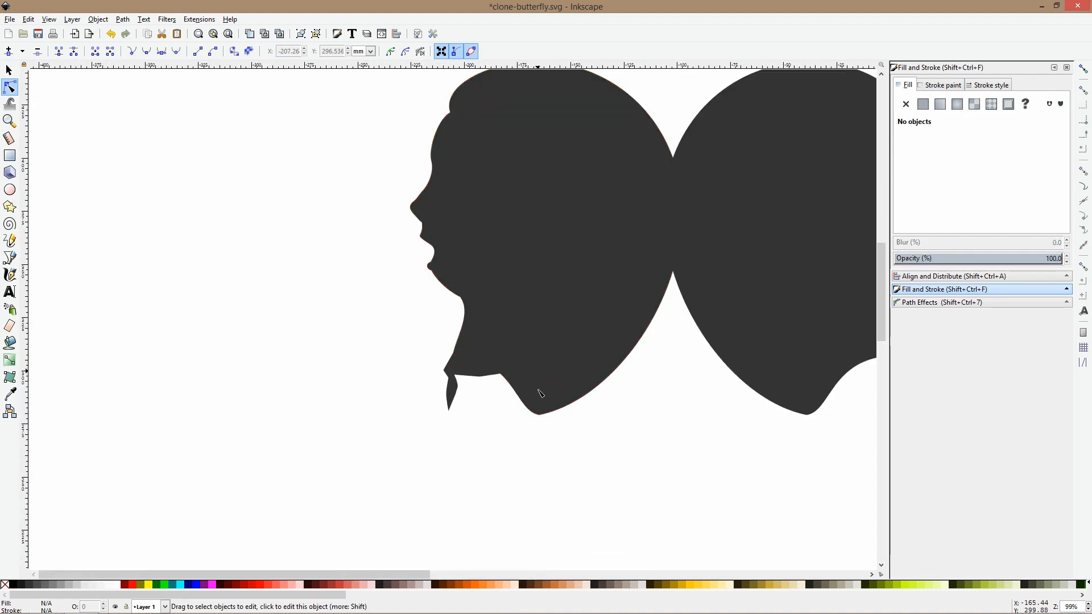
{"action": "left_click", "coordinate": [538, 417]}
{"action": "left_click", "coordinate": [535, 410]}
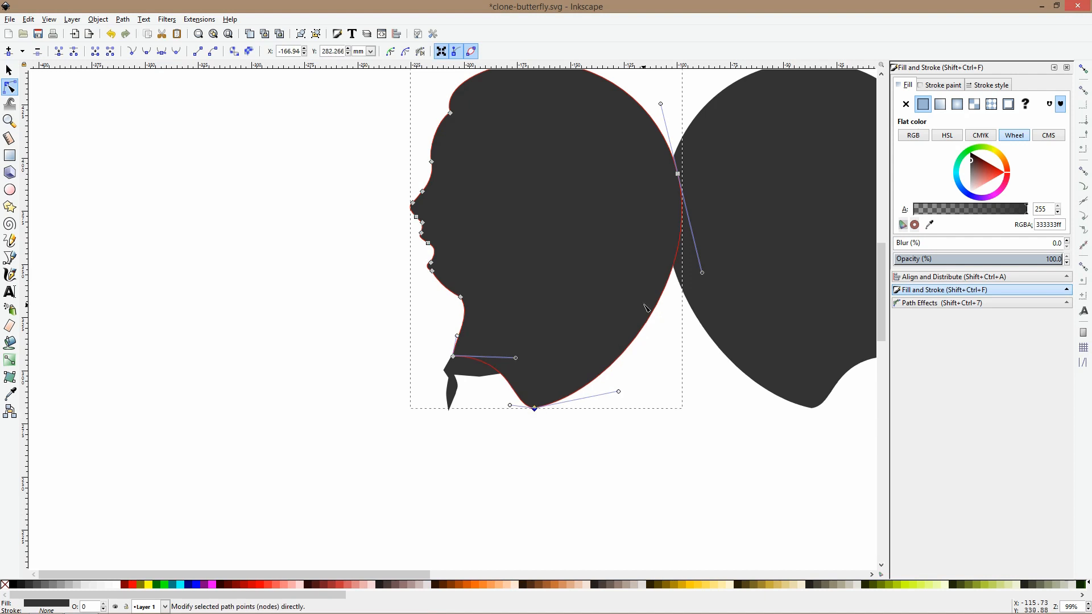
{"action": "double_click", "coordinate": [639, 331]}
{"action": "mouse_move", "coordinate": [640, 331]}
{"action": "left_mouse_down"}
{"action": "mouse_move", "coordinate": [620, 327]}
{"action": "mouse_move", "coordinate": [632, 333]}
{"action": "left_mouse_up"}
{"action": "key", "text": "s"}
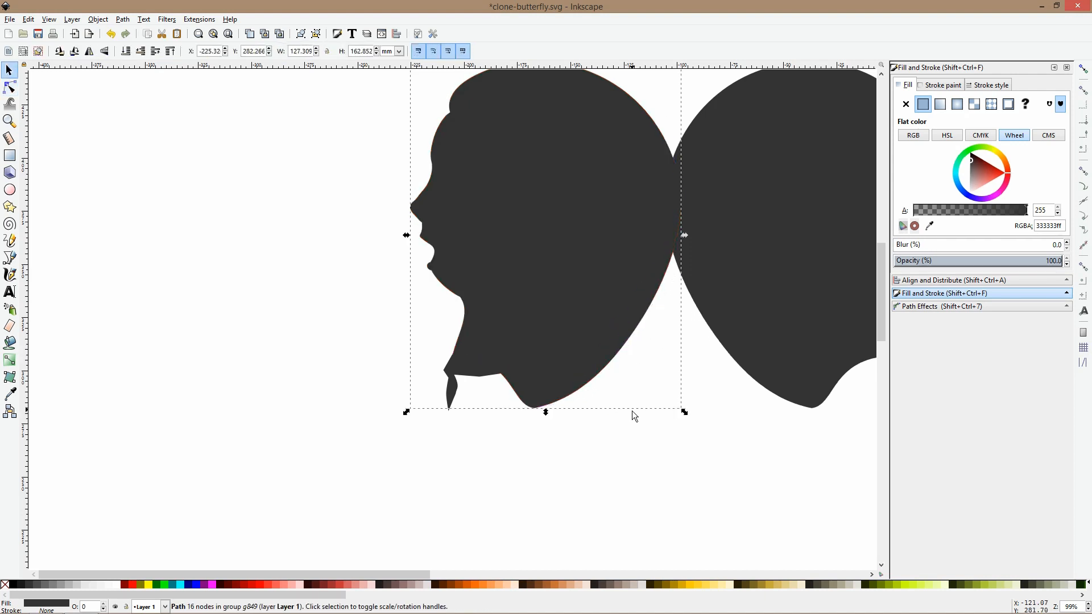
{"action": "left_click", "coordinate": [633, 409]}
{"action": "scroll", "coordinate": [638, 403], "scroll_direction": "down", "scroll_amount": 1}
{"action": "scroll", "coordinate": [638, 404], "scroll_direction": "down", "scroll_amount": 1}
{"action": "scroll", "coordinate": [626, 356], "scroll_direction": "up", "scroll_amount": 1}
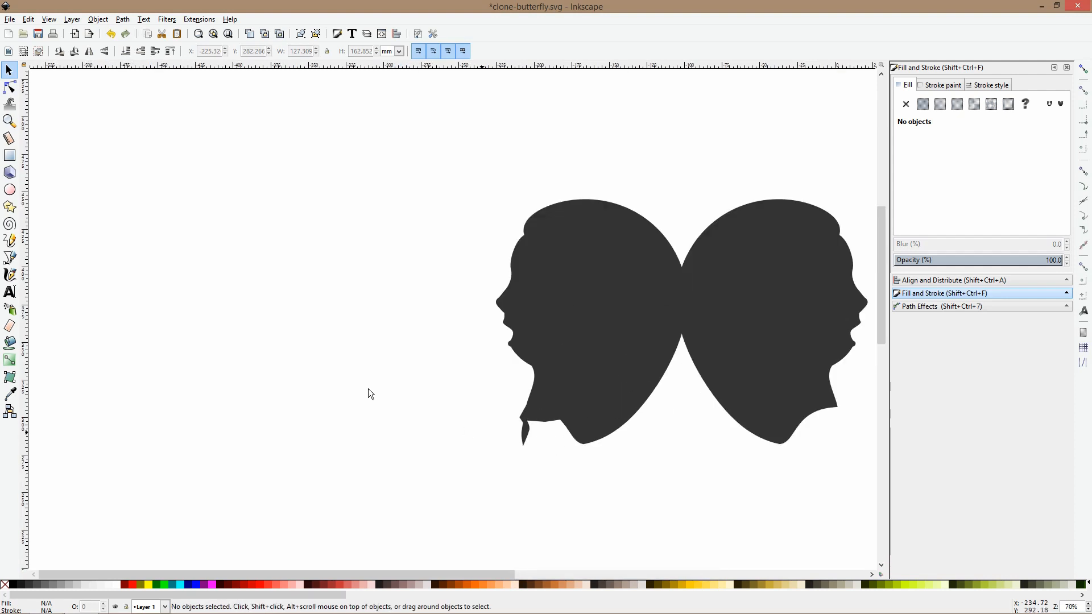
{"action": "left_click", "coordinate": [9, 87]}
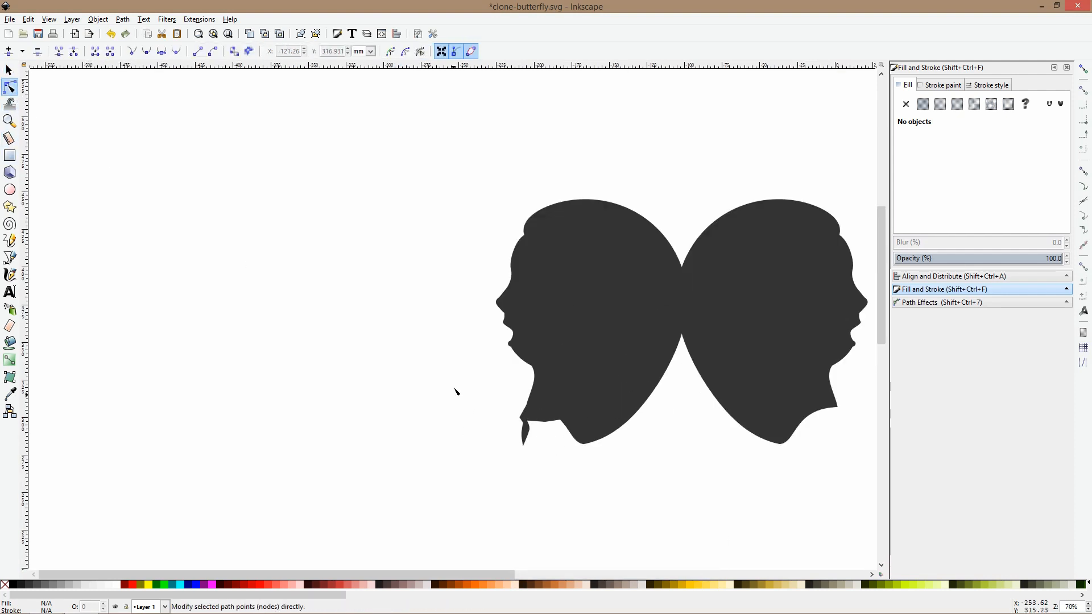
Raise the inner corner node of the tail piece and the neighbouring node on its underside into the neck area
{"action": "scroll", "coordinate": [454, 389], "scroll_direction": "up", "scroll_amount": 4}
{"action": "left_click_drag", "start_coordinate": [760, 505], "coordinate": [391, 283]}
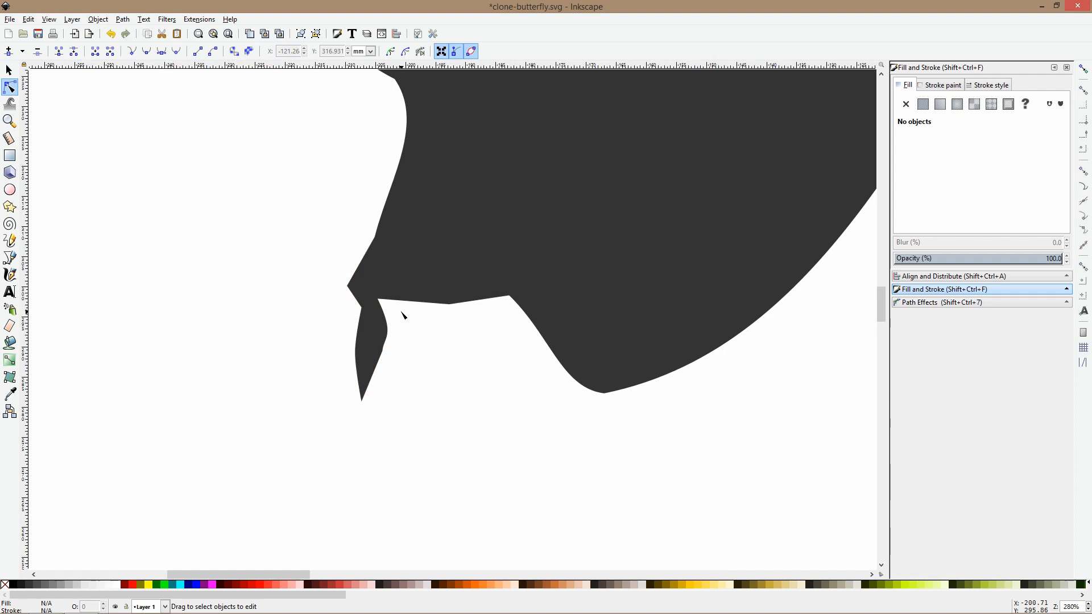
{"action": "left_click", "coordinate": [382, 335]}
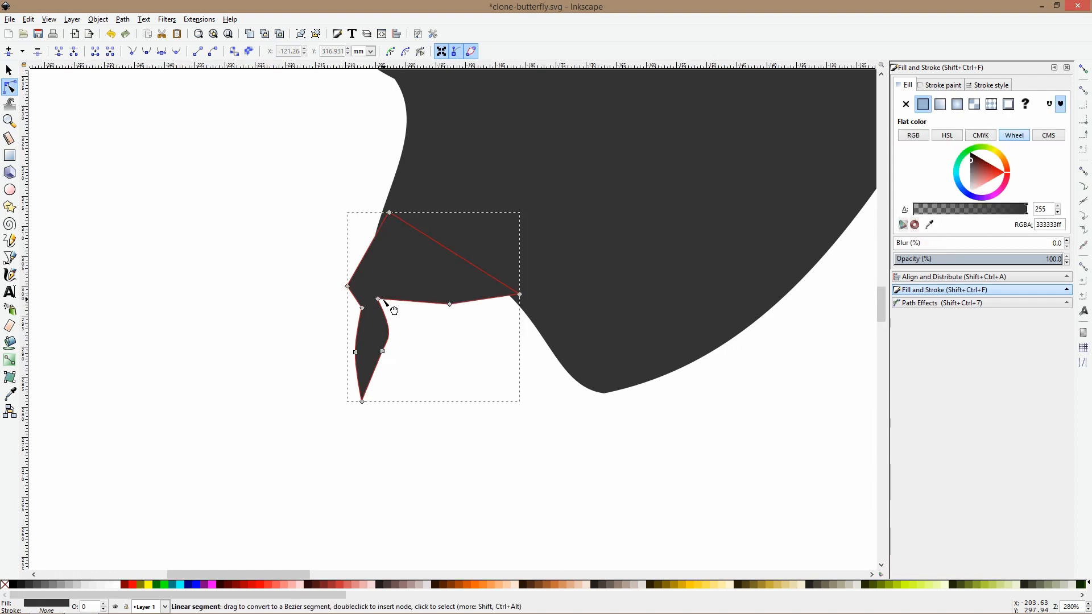
{"action": "left_click_drag", "start_coordinate": [379, 299], "coordinate": [411, 248]}
{"action": "left_click", "coordinate": [453, 299]}
{"action": "left_click_drag", "start_coordinate": [452, 299], "coordinate": [460, 283]}
{"action": "key", "text": "s"}
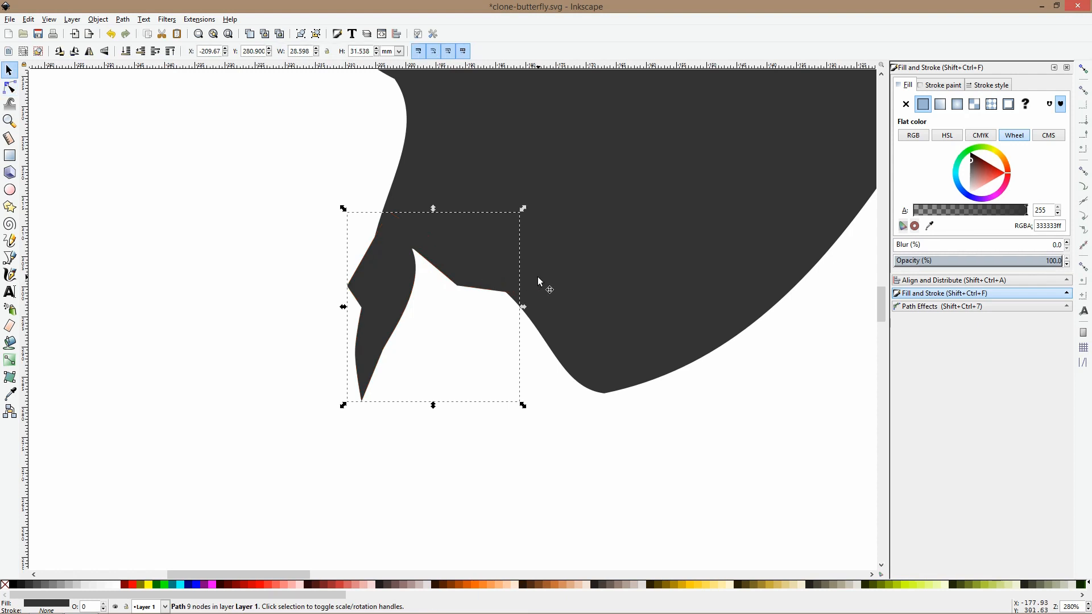
Delete the middle node of the tail piece's underside, bow that edge upward, and adjust the original face's adjoining lower edge
{"action": "scroll", "coordinate": [524, 290], "scroll_direction": "down", "scroll_amount": 2}
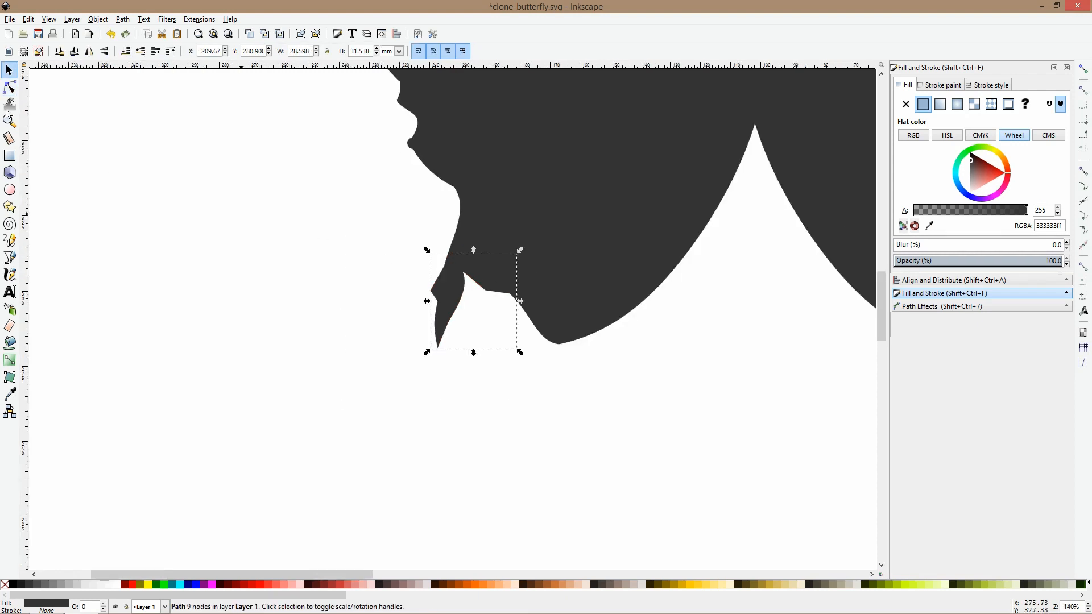
{"action": "left_click", "coordinate": [9, 87]}
{"action": "left_click", "coordinate": [486, 292]}
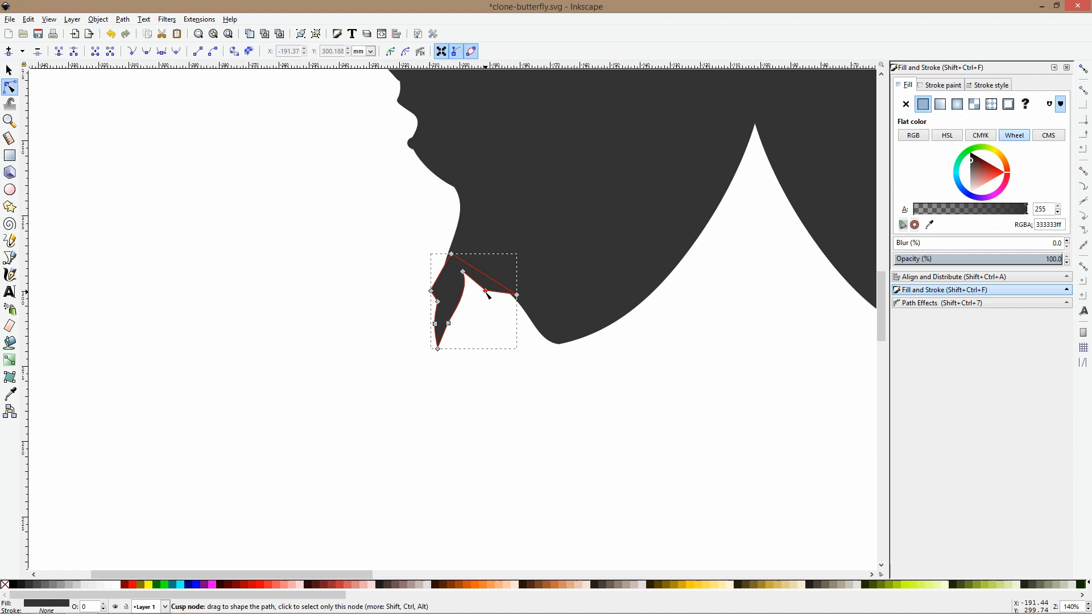
{"action": "key", "text": "Delete"}
{"action": "left_click_drag", "start_coordinate": [497, 294], "coordinate": [481, 258]}
{"action": "left_click", "coordinate": [511, 282]}
{"action": "left_click_drag", "start_coordinate": [516, 301], "coordinate": [517, 285]}
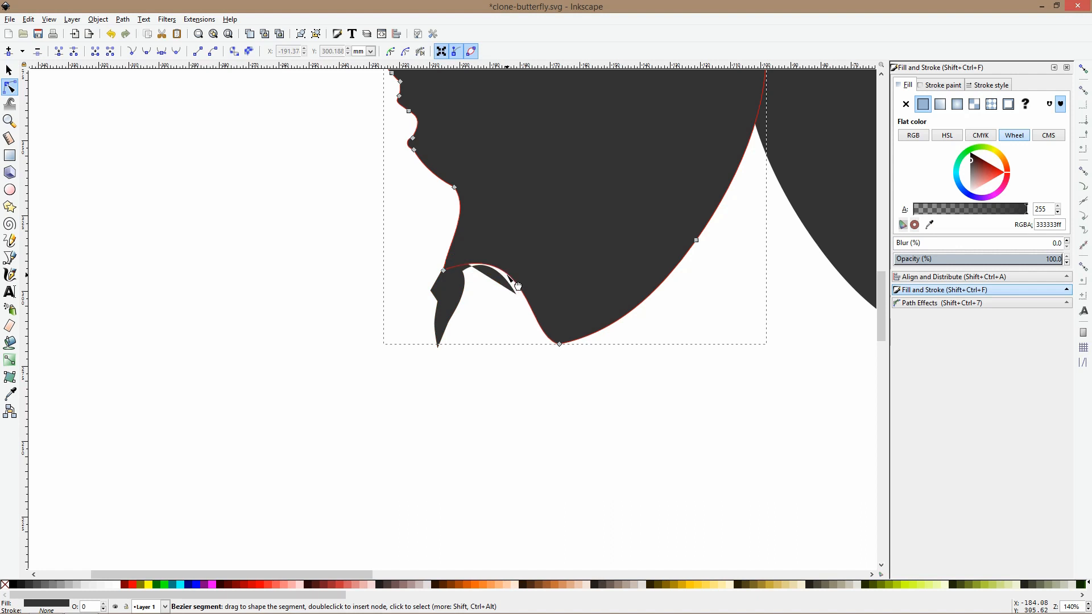
Move the tail piece up against the front of the neck and refine the join with the original face's lower edge
{"action": "left_click", "coordinate": [442, 296]}
{"action": "key", "text": "s"}
{"action": "left_click_drag", "start_coordinate": [442, 296], "coordinate": [447, 287]}
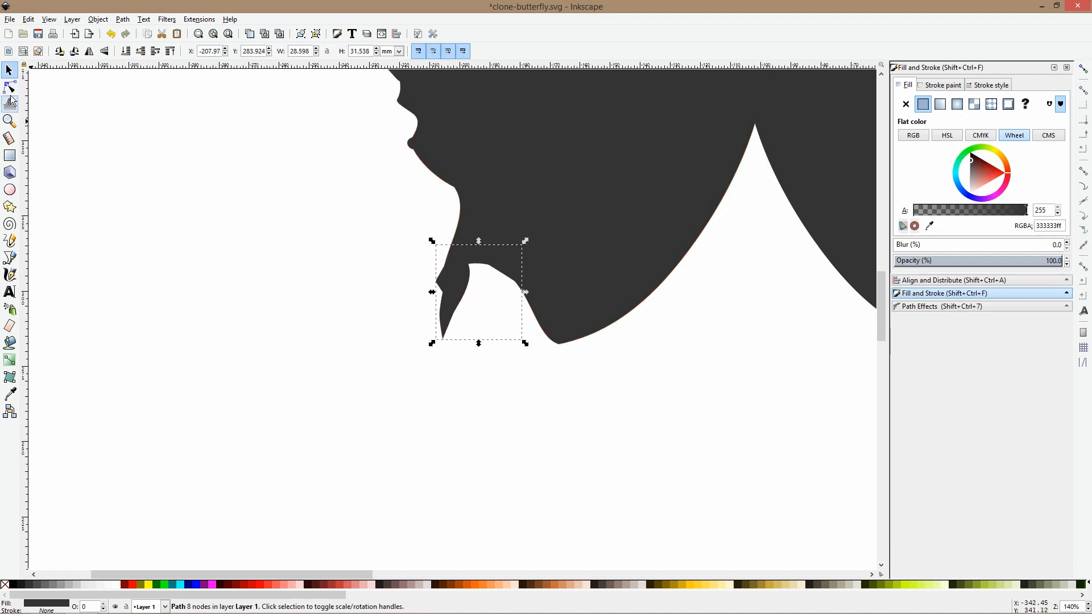
{"action": "left_click", "coordinate": [10, 87]}
{"action": "left_click", "coordinate": [521, 259]}
{"action": "key", "text": "s"}
{"action": "left_click_drag", "start_coordinate": [456, 288], "coordinate": [455, 291]}
{"action": "left_click", "coordinate": [474, 402]}
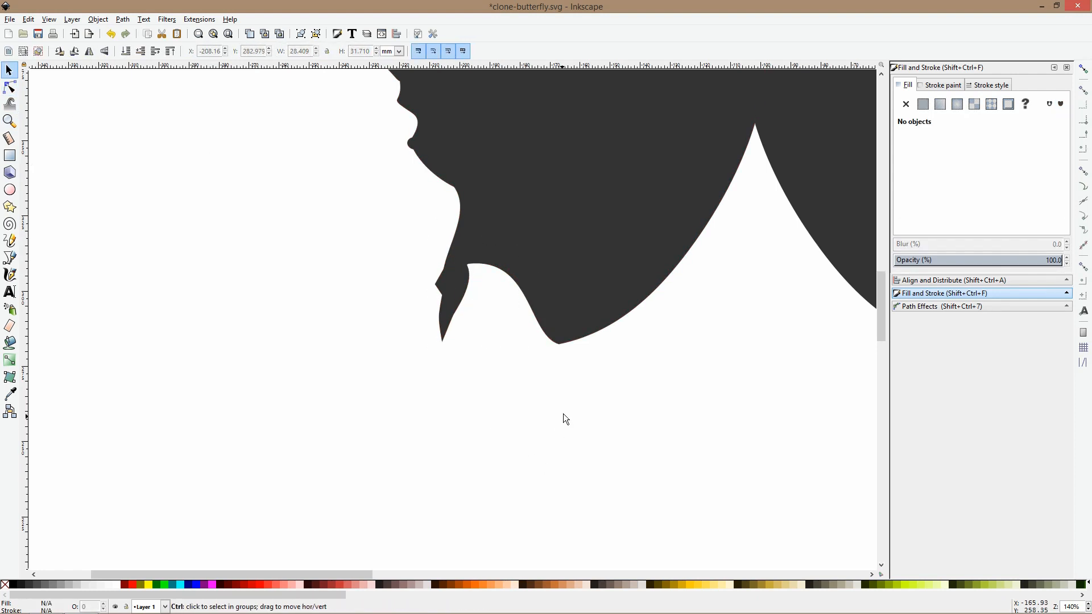
{"action": "scroll", "coordinate": [563, 413], "scroll_direction": "down", "scroll_amount": 5}
{"action": "scroll", "coordinate": [565, 409], "scroll_direction": "up", "scroll_amount": 3}
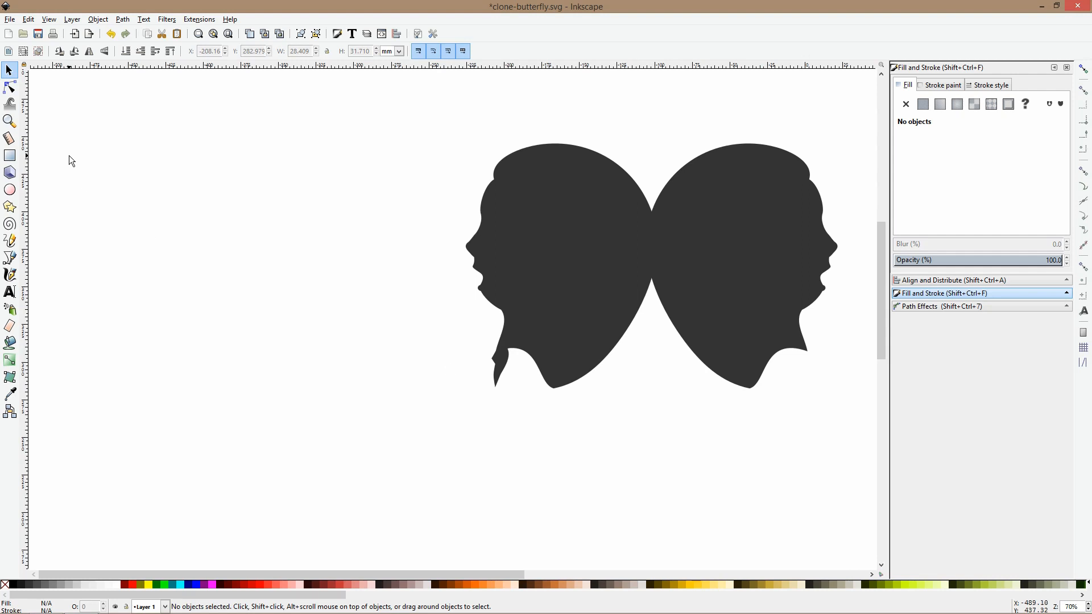
Pull the lower back node of the original face inward and raise its lowest node to shape a narrower nape
{"action": "left_click", "coordinate": [10, 87]}
{"action": "left_click", "coordinate": [604, 361]}
{"action": "left_click_drag", "start_coordinate": [621, 336], "coordinate": [603, 323]}
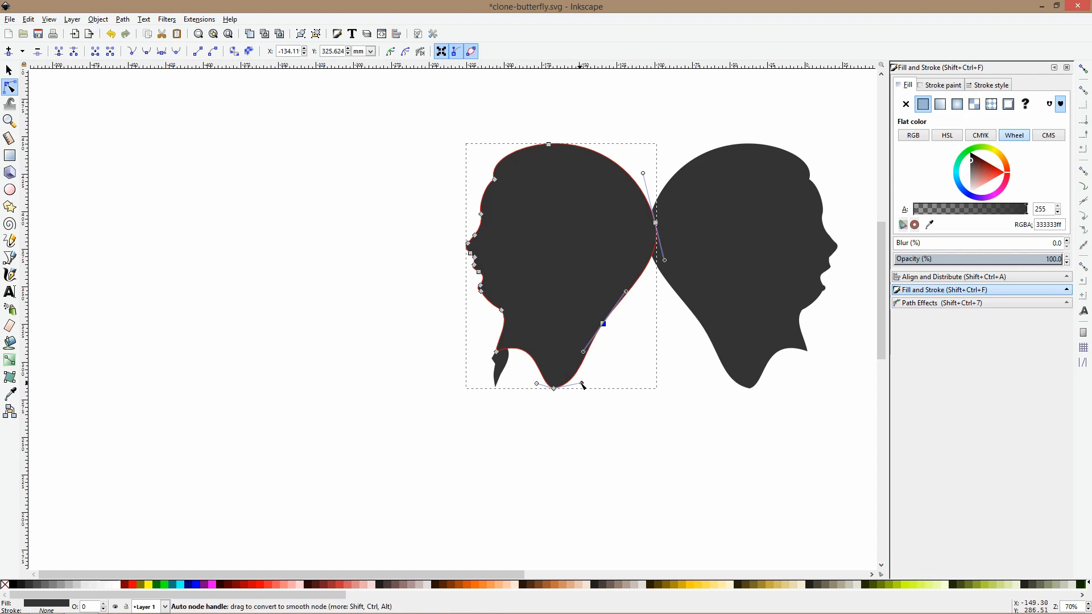
{"action": "left_click_drag", "start_coordinate": [554, 389], "coordinate": [555, 364]}
{"action": "left_click_drag", "start_coordinate": [597, 321], "coordinate": [588, 309]}
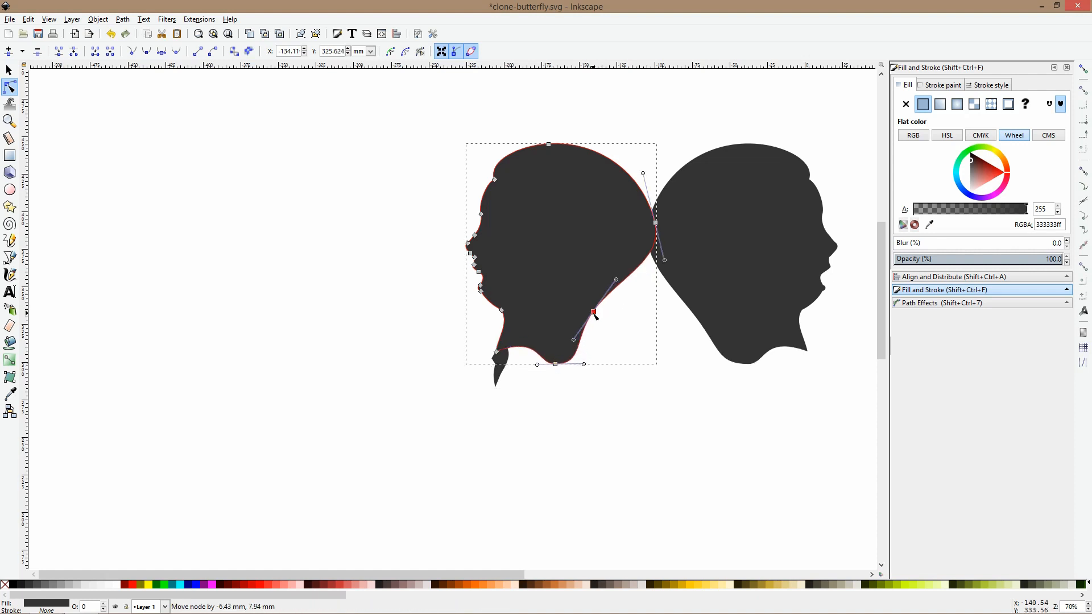
{"action": "left_click_drag", "start_coordinate": [556, 365], "coordinate": [561, 369]}
{"action": "key", "text": "s"}
{"action": "left_click", "coordinate": [599, 397]}
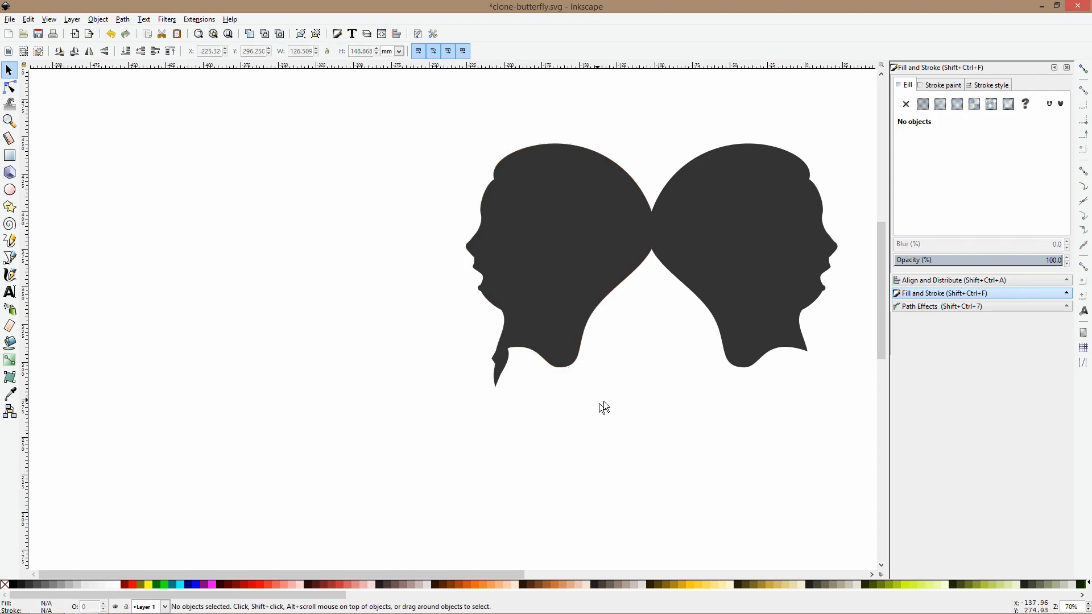
Unite the tail piece with the original face path inside its group
{"action": "scroll", "coordinate": [626, 338], "scroll_direction": "down", "scroll_amount": 3}
{"action": "scroll", "coordinate": [627, 319], "scroll_direction": "up", "scroll_amount": 3}
{"action": "left_click", "coordinate": [619, 307]}
{"action": "left_click", "coordinate": [605, 278]}
{"action": "left_click", "coordinate": [492, 439], "text": "shift"}
{"action": "key", "text": "ctrl+plus"}
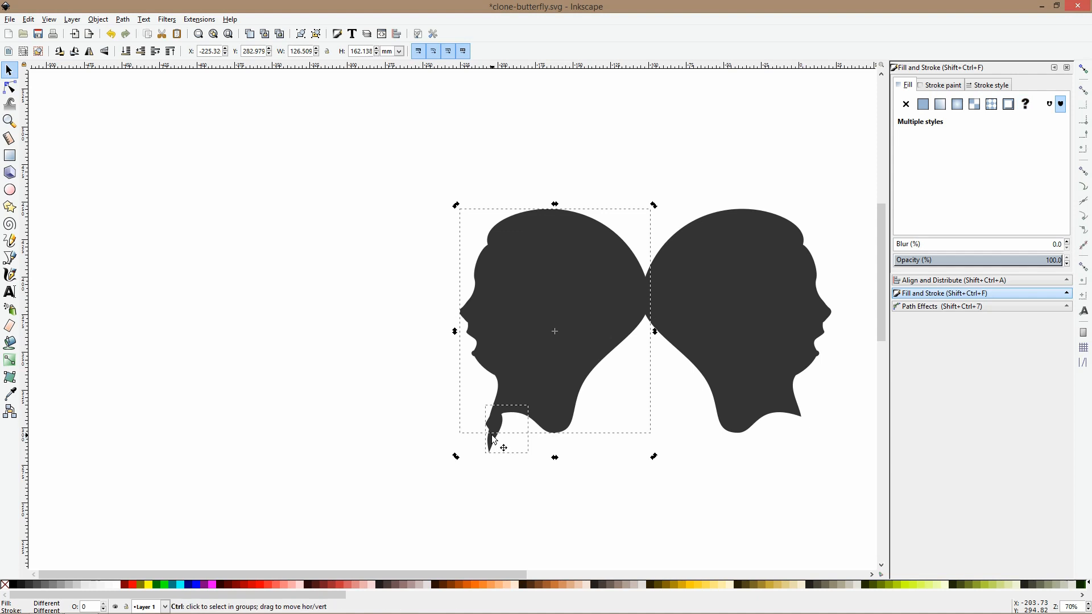
{"action": "left_click", "coordinate": [525, 358], "text": "ctrl+shift"}
{"action": "key", "text": "ctrl+plus"}
{"action": "left_click", "coordinate": [525, 354]}
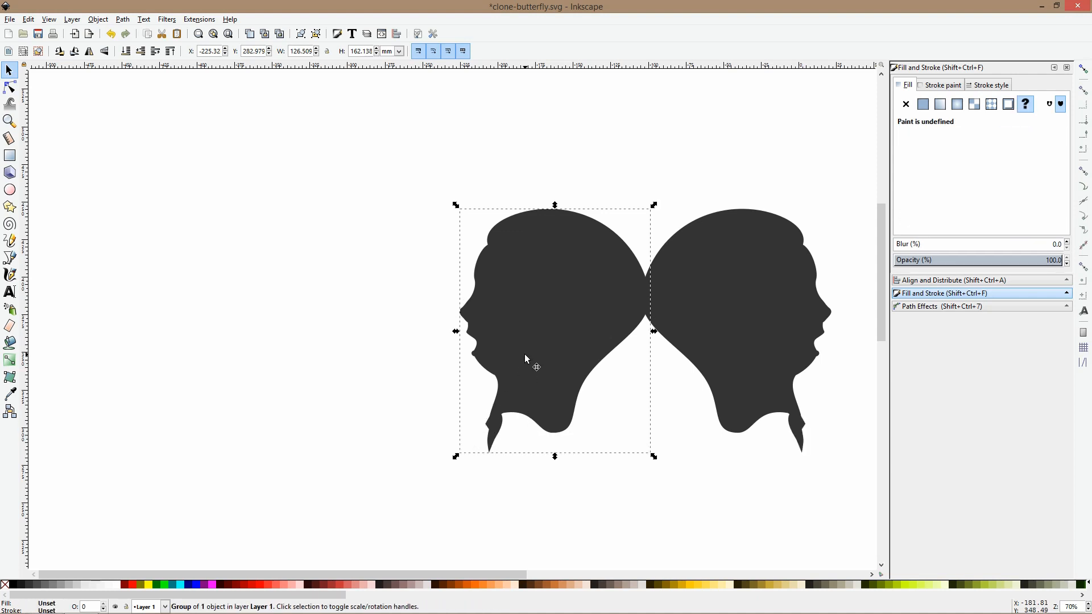
Rotate the original face group so its profile tilts downward, and move it to overlap the back of the mirrored clone
{"action": "left_click_drag", "start_coordinate": [456, 205], "coordinate": [422, 234]}
{"action": "left_click_drag", "start_coordinate": [505, 254], "coordinate": [559, 265]}
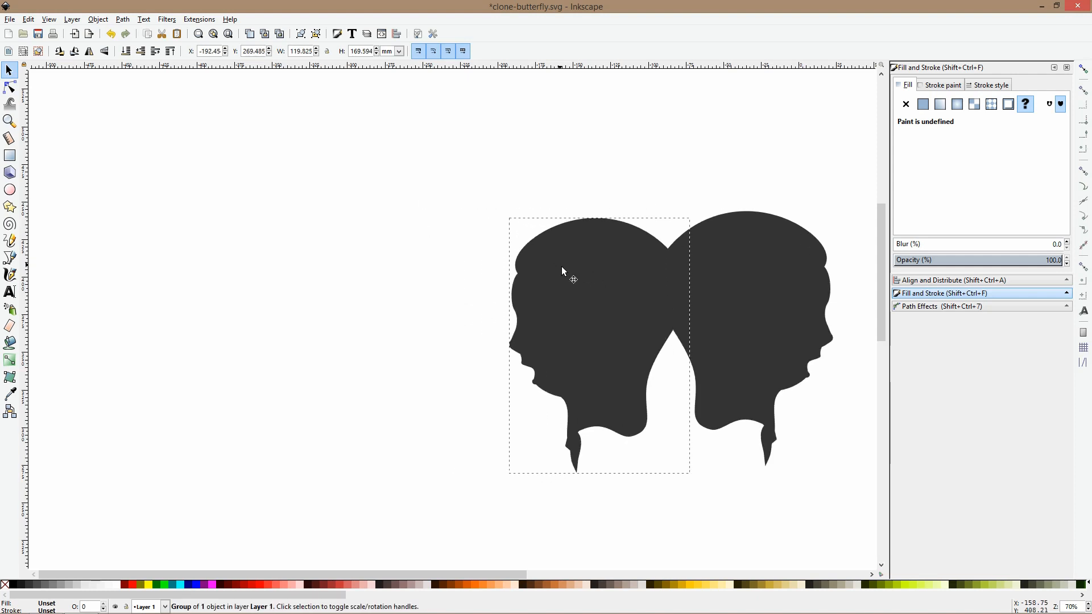
{"action": "left_click_drag", "start_coordinate": [645, 322], "coordinate": [544, 266]}
{"action": "left_click", "coordinate": [467, 216]}
{"action": "left_click_drag", "start_coordinate": [405, 159], "coordinate": [386, 175]}
{"action": "left_click_drag", "start_coordinate": [453, 208], "coordinate": [465, 201]}
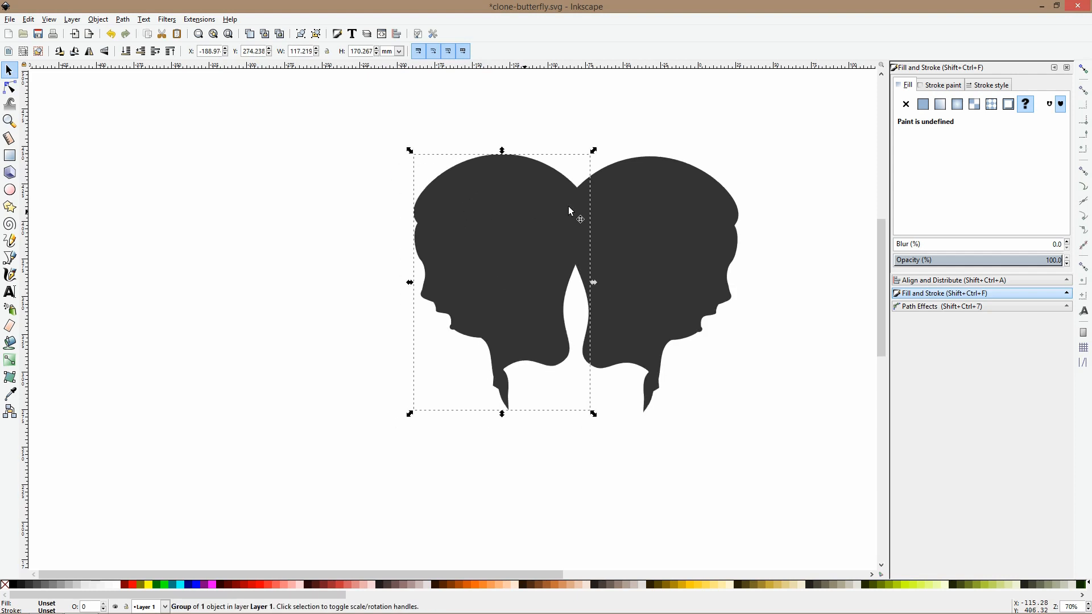
{"action": "left_click", "coordinate": [556, 217]}
{"action": "left_click_drag", "start_coordinate": [595, 152], "coordinate": [603, 171]}
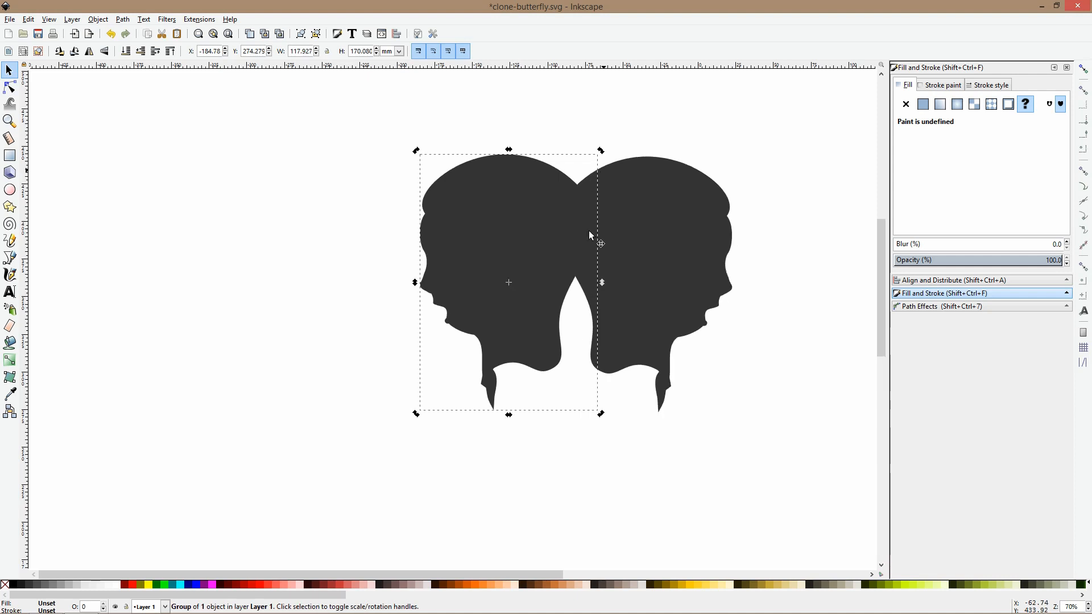
Move the lowest node and the nape node of the original face inward, and shorten the nape node's upper handle
{"action": "left_click", "coordinate": [13, 88]}
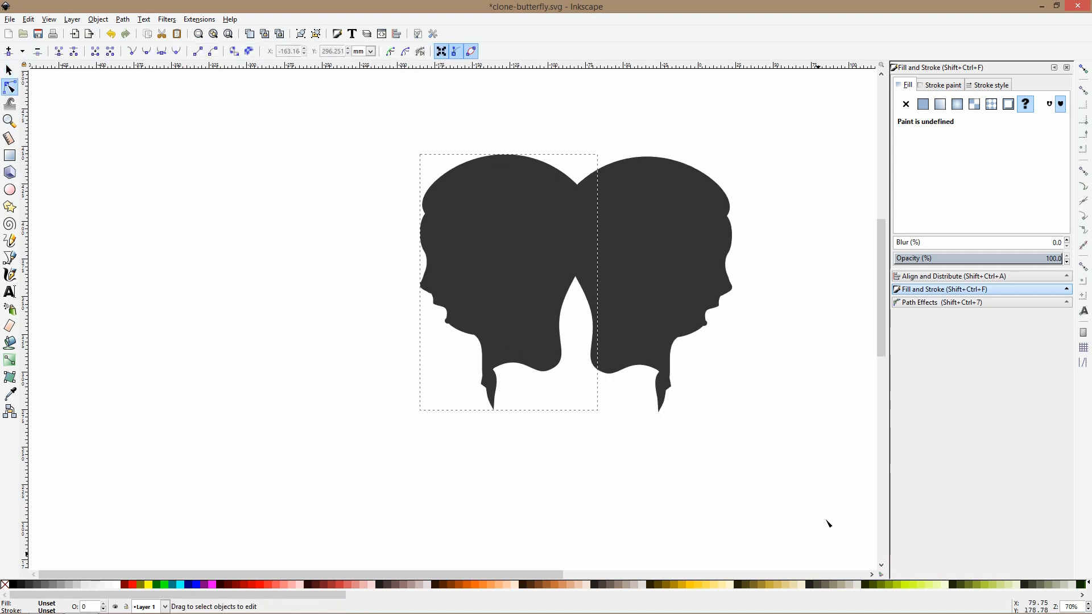
{"action": "left_click", "coordinate": [557, 367]}
{"action": "left_click_drag", "start_coordinate": [548, 371], "coordinate": [536, 357]}
{"action": "left_click_drag", "start_coordinate": [562, 307], "coordinate": [551, 295]}
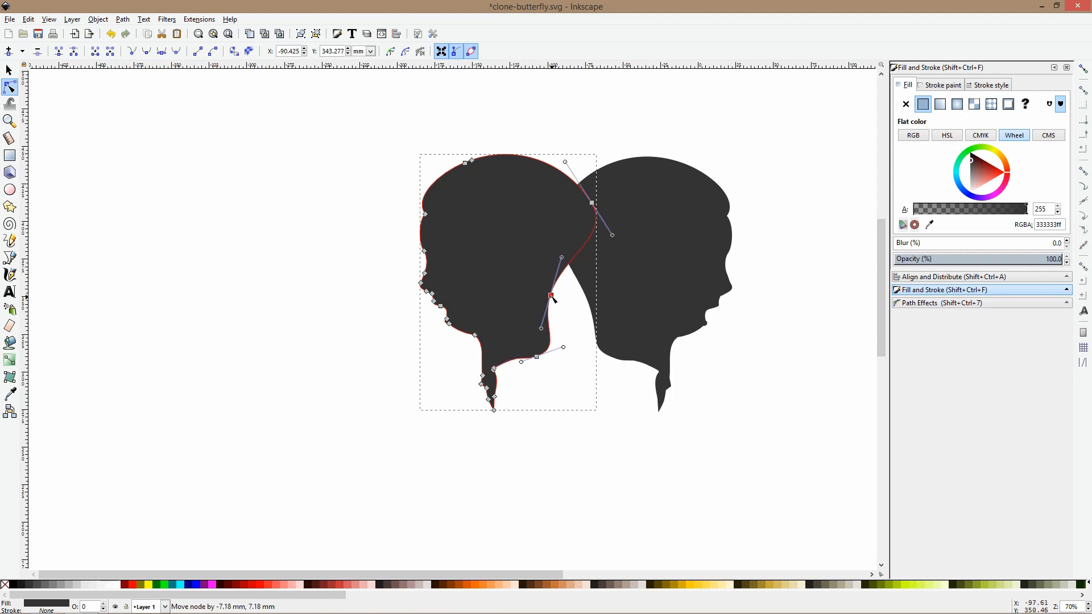
{"action": "left_click_drag", "start_coordinate": [562, 258], "coordinate": [563, 275]}
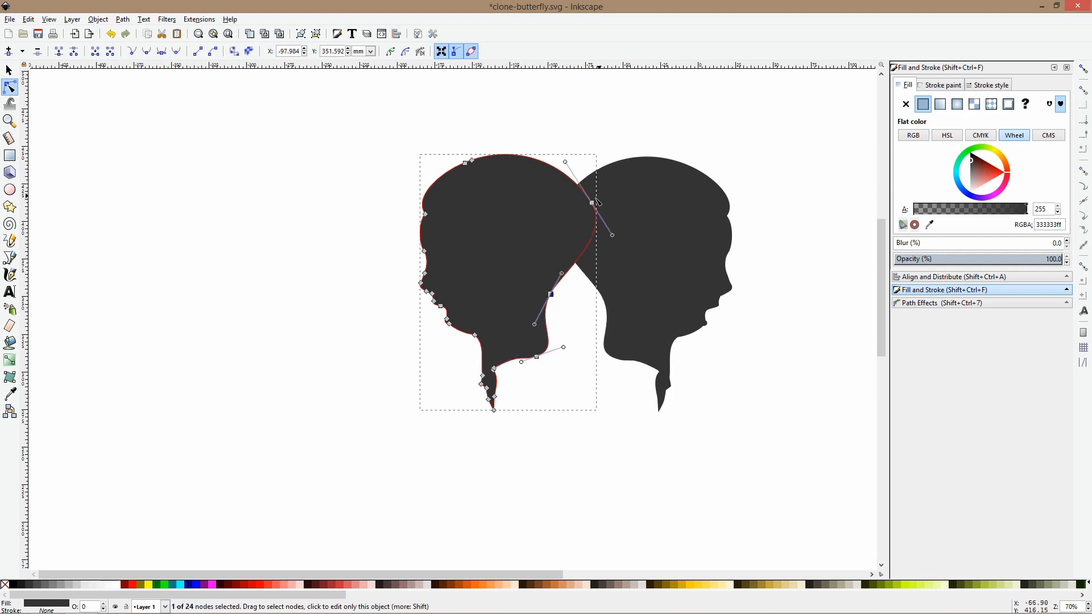
Round the back of the original head by adjusting its upper back node and handles, and delete the nape node
{"action": "left_click_drag", "start_coordinate": [565, 165], "coordinate": [577, 135]}
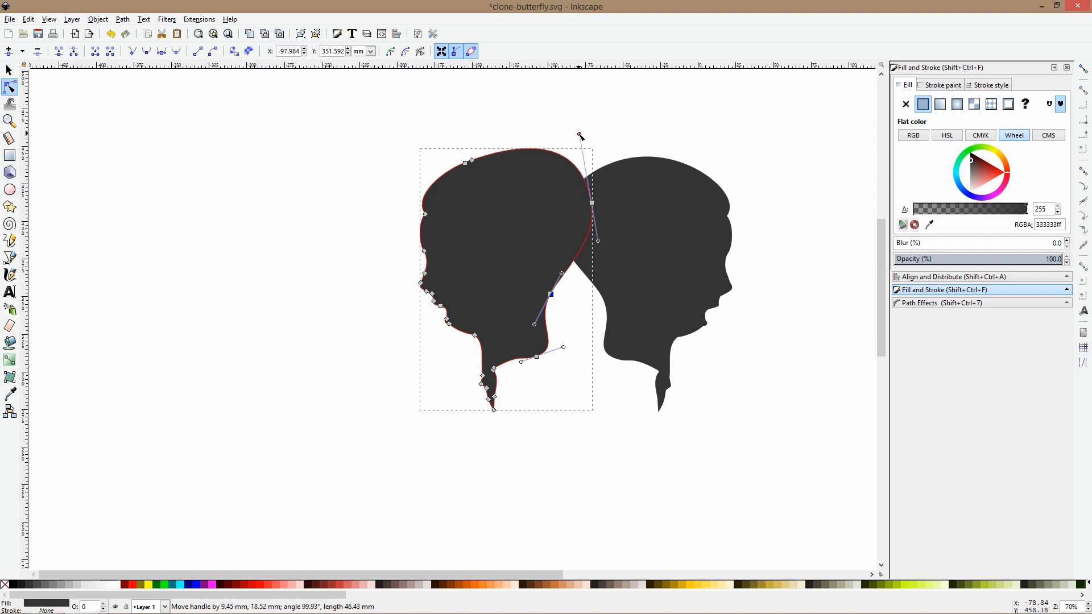
{"action": "mouse_move", "coordinate": [592, 203]}
{"action": "left_mouse_down"}
{"action": "mouse_move", "coordinate": [561, 226]}
{"action": "mouse_move", "coordinate": [581, 220]}
{"action": "left_mouse_up"}
{"action": "mouse_move", "coordinate": [552, 296]}
{"action": "left_mouse_down"}
{"action": "mouse_move", "coordinate": [584, 319]}
{"action": "mouse_move", "coordinate": [588, 308]}
{"action": "left_mouse_up"}
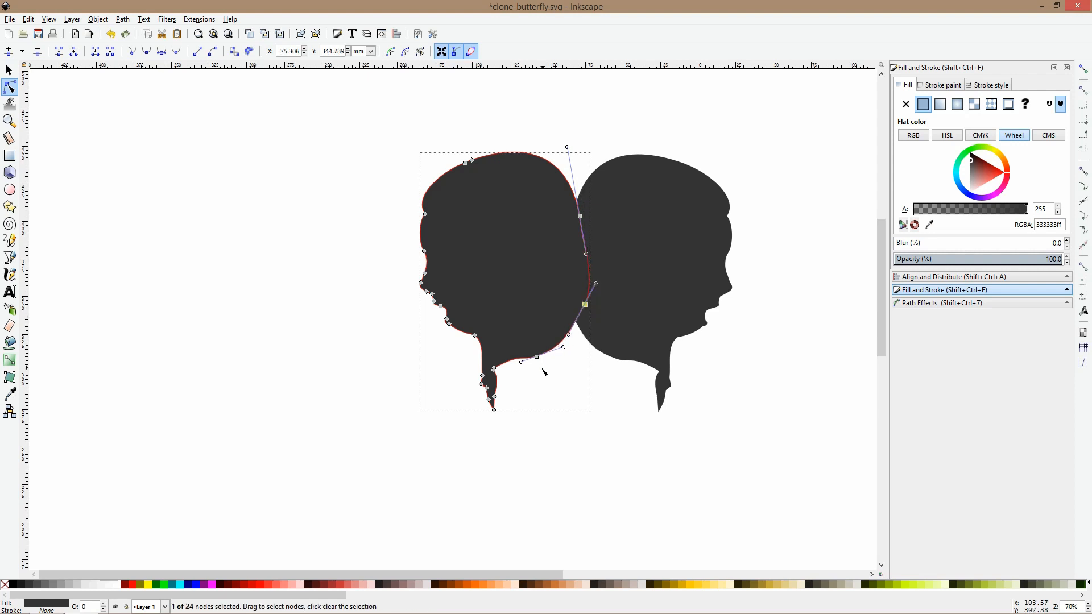
{"action": "left_click_drag", "start_coordinate": [523, 364], "coordinate": [507, 365]}
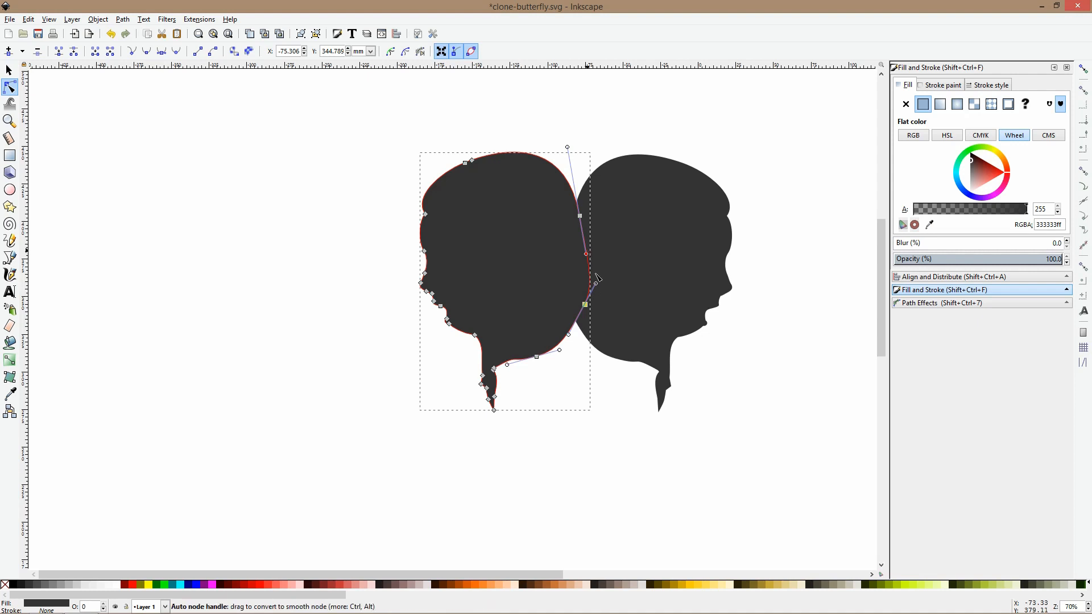
{"action": "key", "text": "Delete"}
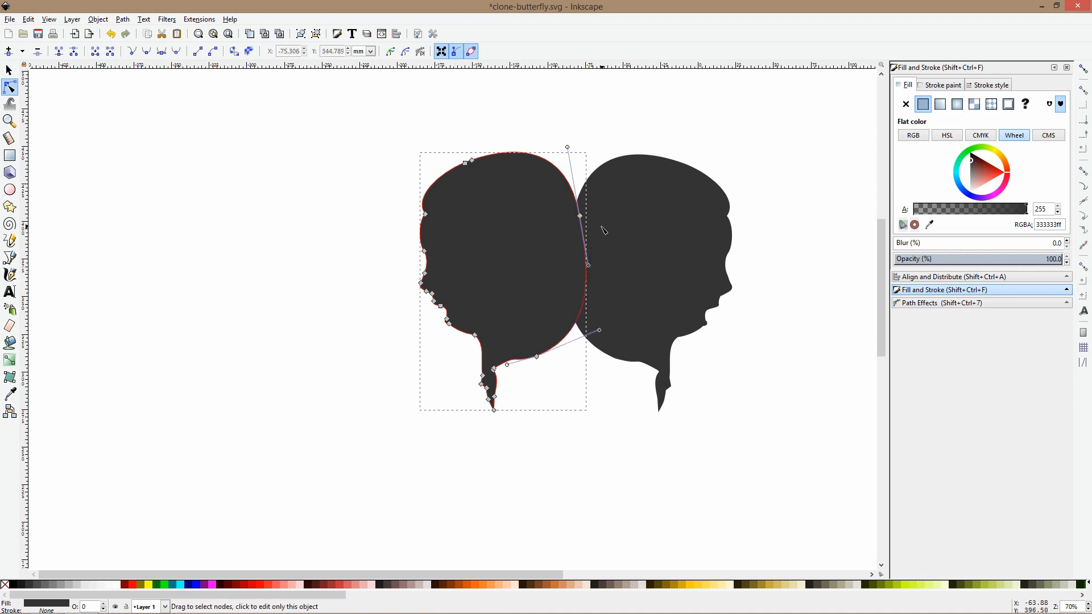
{"action": "left_click_drag", "start_coordinate": [580, 215], "coordinate": [585, 213]}
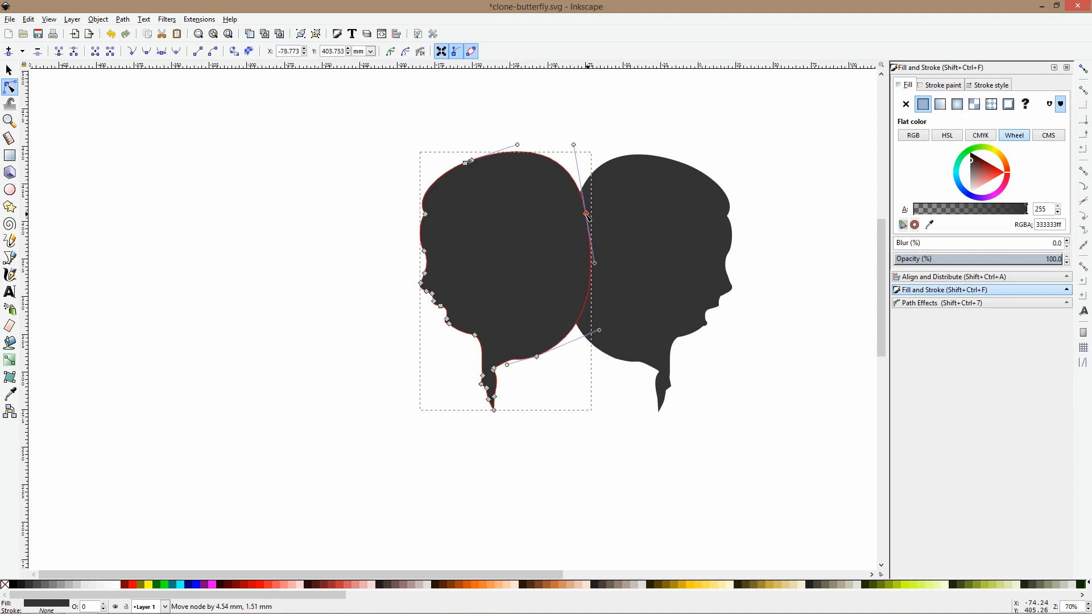
{"action": "left_click", "coordinate": [824, 305]}
{"action": "scroll", "coordinate": [529, 173], "scroll_direction": "up", "scroll_amount": 1, "text": "ctrl"}
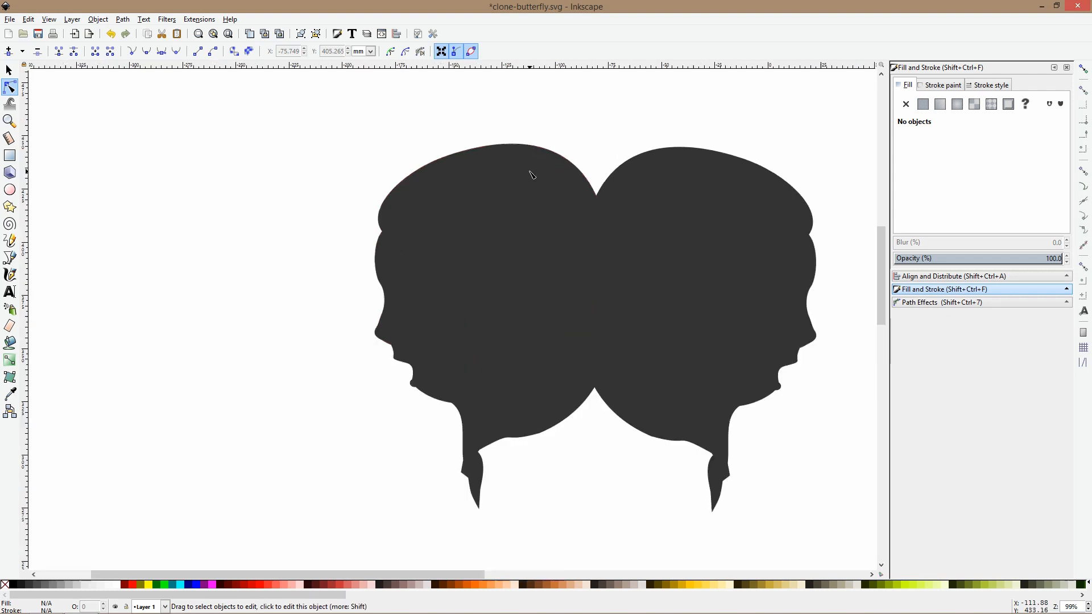
Rotate the original face group slightly further counterclockwise, tilting its profile downward
{"action": "left_click", "coordinate": [533, 176]}
{"action": "key", "text": "s"}
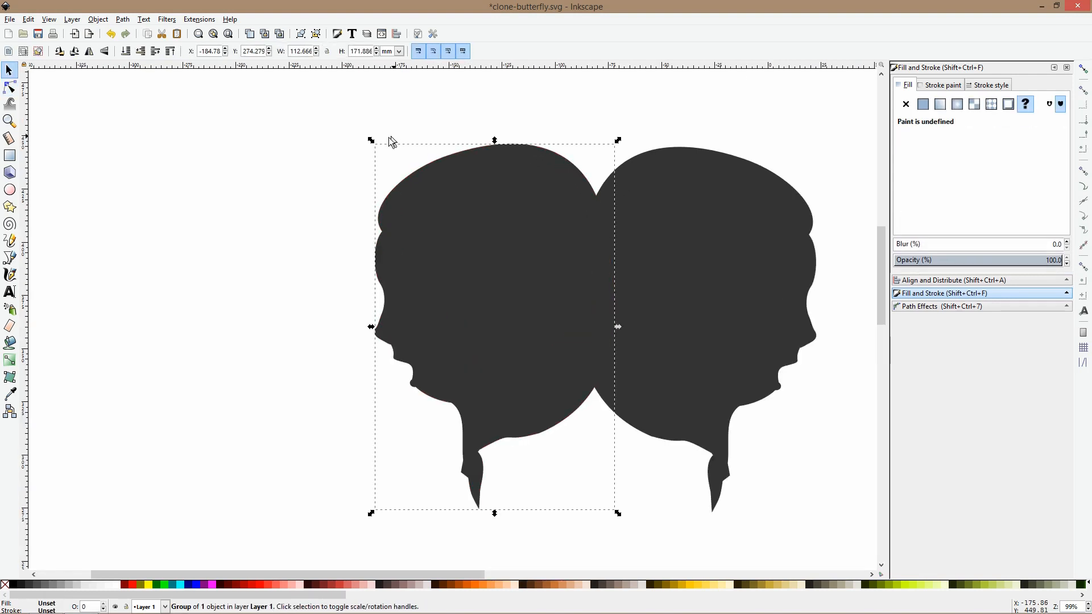
{"action": "mouse_move", "coordinate": [372, 141]}
{"action": "left_mouse_down"}
{"action": "mouse_move", "coordinate": [349, 150]}
{"action": "mouse_move", "coordinate": [361, 138]}
{"action": "left_mouse_up"}
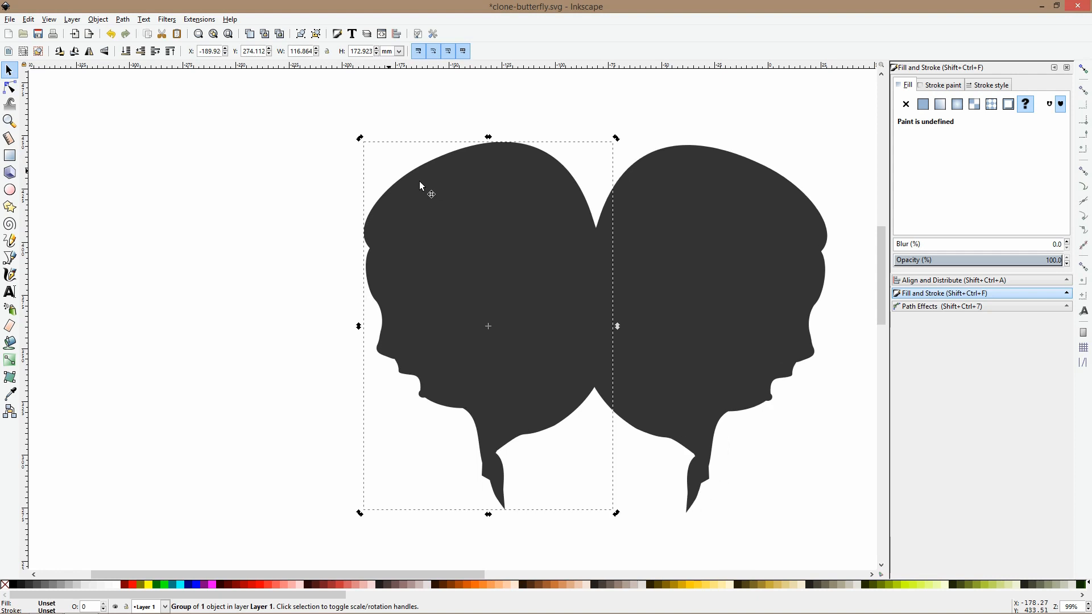
{"action": "left_click", "coordinate": [579, 120]}
{"action": "scroll", "coordinate": [591, 172], "scroll_direction": "down", "scroll_amount": 1, "text": "ctrl"}
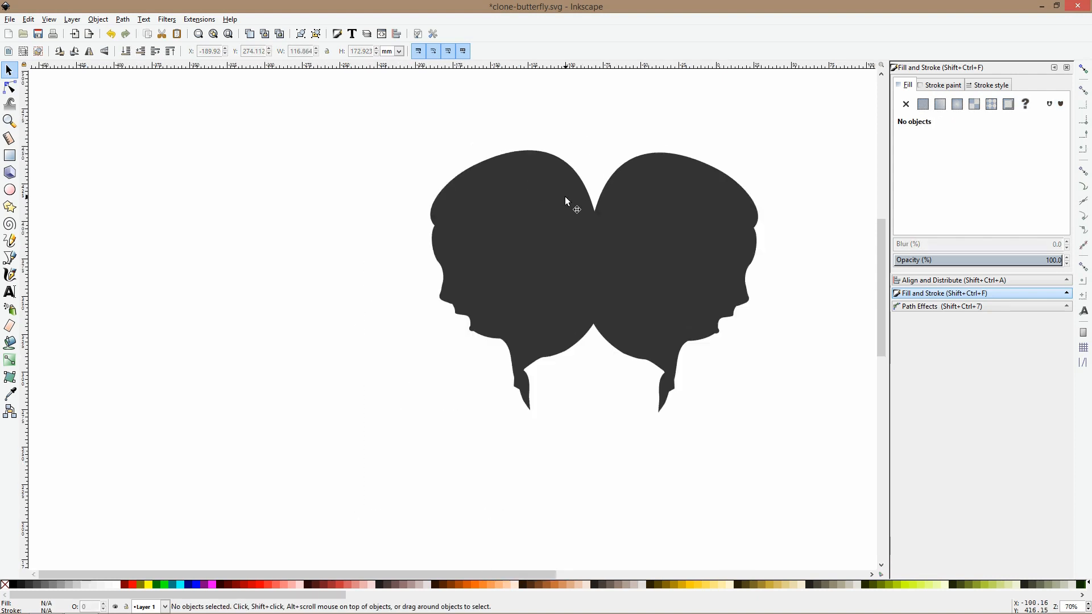
Move the original face group away from its clone and draw a tall rectangle about 8.3 by 119.4 mm at its back edge
{"action": "left_click_drag", "start_coordinate": [565, 196], "coordinate": [477, 187]}
{"action": "left_click", "coordinate": [10, 156]}
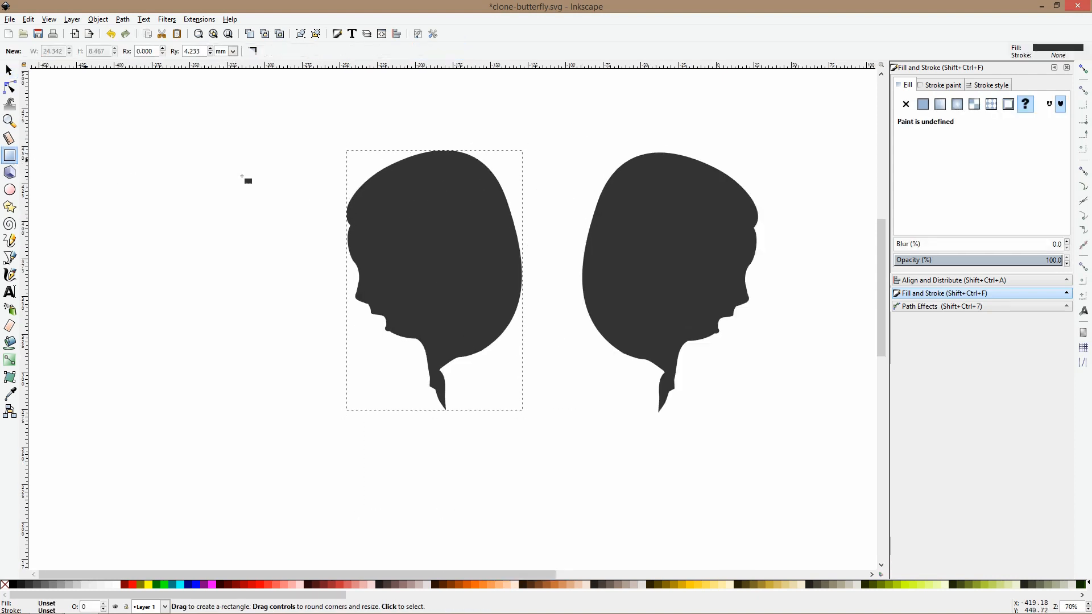
{"action": "left_click_drag", "start_coordinate": [515, 167], "coordinate": [524, 335]}
{"action": "left_click_drag", "start_coordinate": [524, 160], "coordinate": [531, 135]}
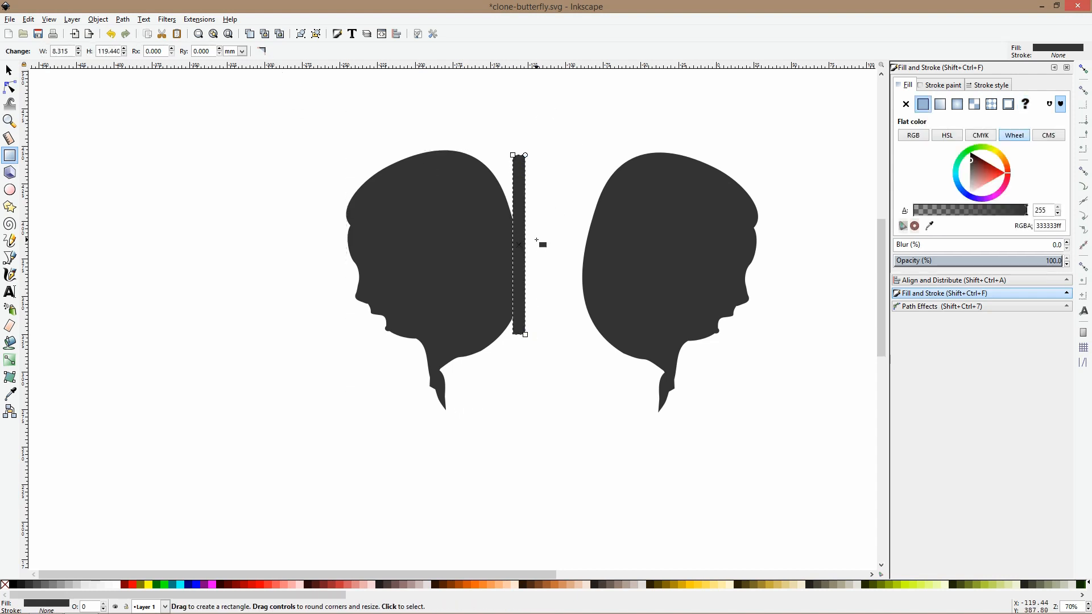
{"action": "key", "text": "s"}
{"action": "left_click_drag", "start_coordinate": [519, 229], "coordinate": [515, 237]}
Transfer the tall rectangle into the original face's group and place it against the back of the head
{"action": "key", "text": "Delete"}
{"action": "double_click", "coordinate": [506, 235]}
{"action": "left_click", "coordinate": [507, 235]}
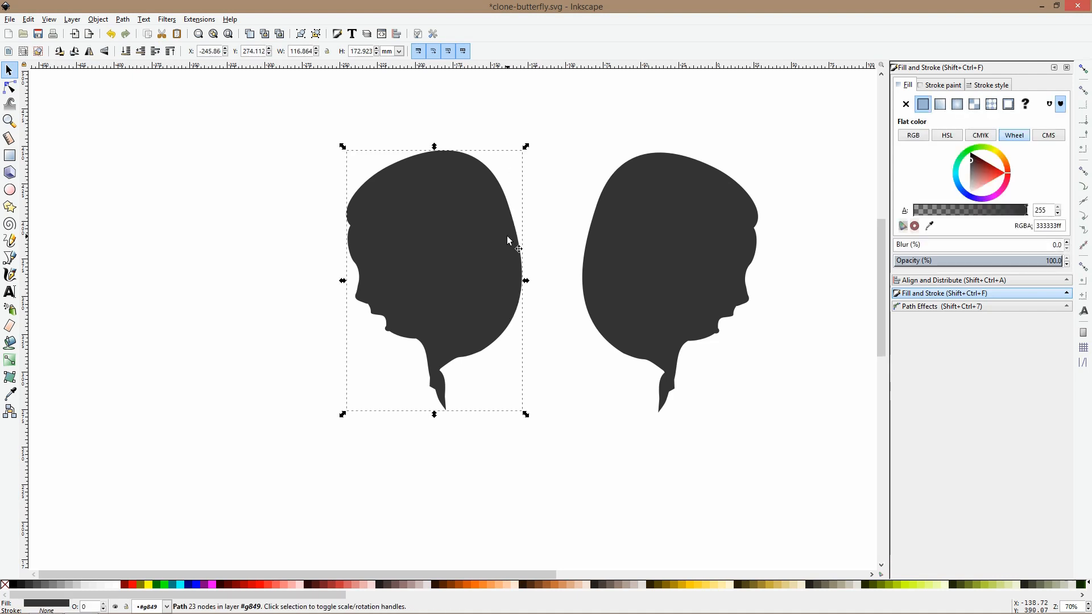
{"action": "key", "text": "ctrl+v"}
{"action": "left_click_drag", "start_coordinate": [506, 237], "coordinate": [521, 248]}
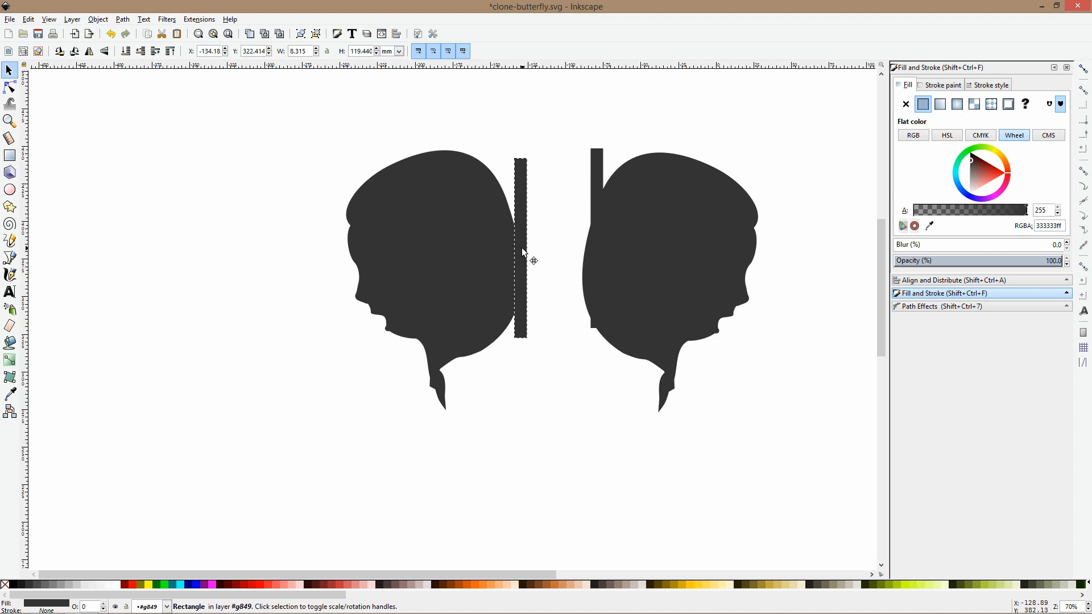
Convert the tall rectangle to an editable path
{"action": "left_click", "coordinate": [11, 90]}
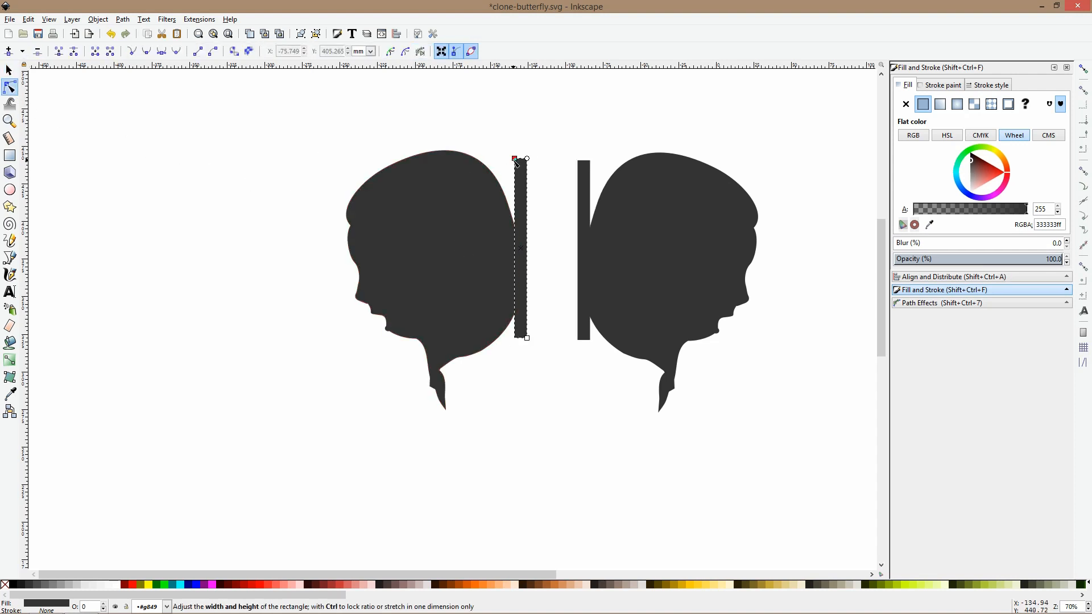
{"action": "left_click", "coordinate": [123, 19]}
{"action": "left_click", "coordinate": [132, 33]}
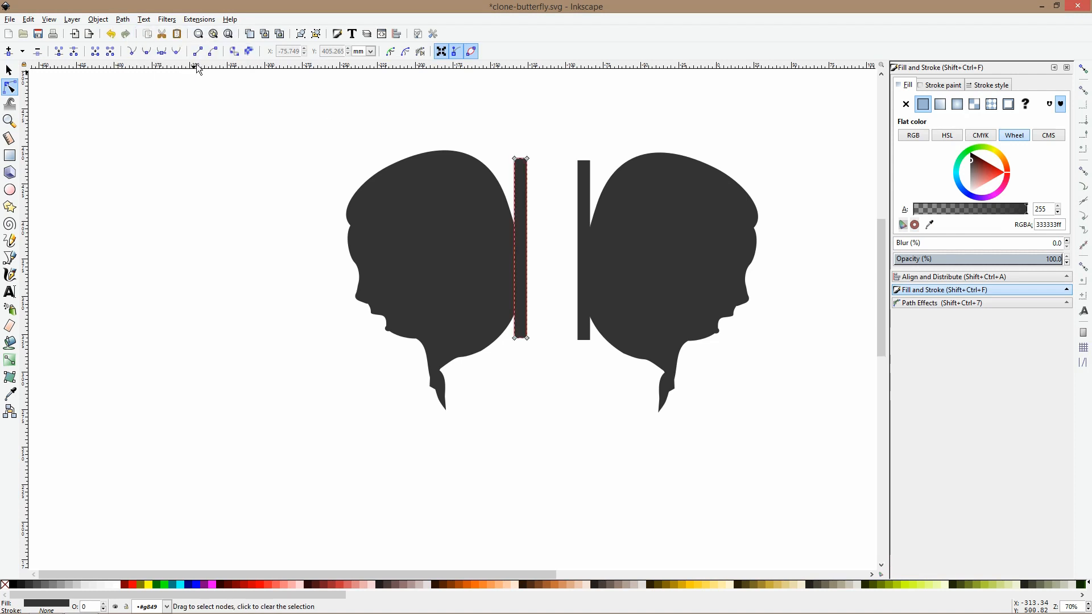
Taper the body piece by moving its two head-side corner nodes inward and smoothing them, then bow the long edge between them inward
{"action": "left_click_drag", "start_coordinate": [513, 159], "coordinate": [514, 173]}
{"action": "left_click", "coordinate": [514, 172], "text": "ctrl"}
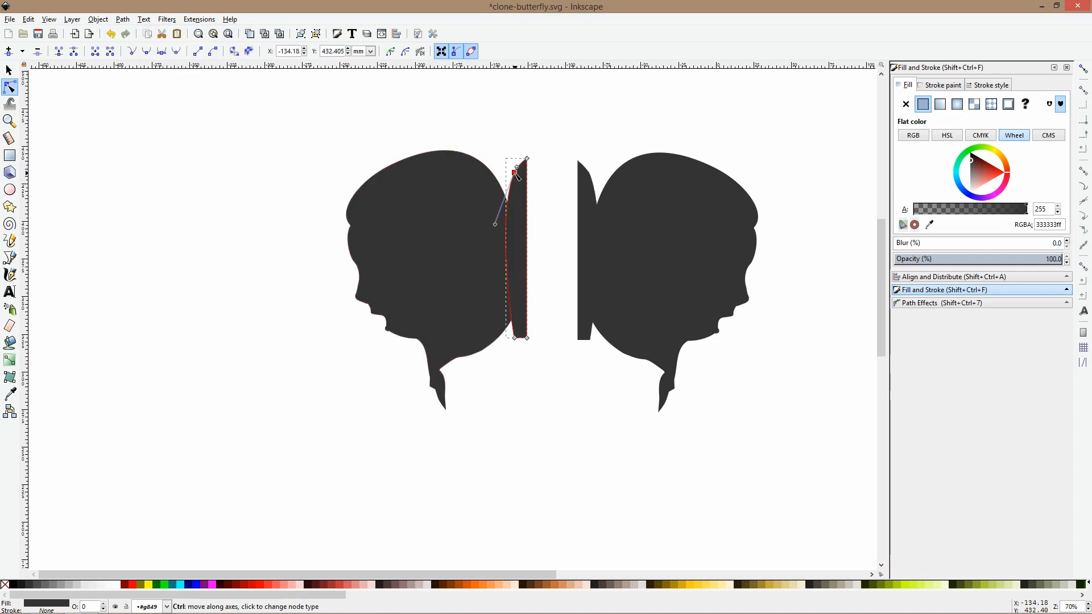
{"action": "left_click_drag", "start_coordinate": [516, 337], "coordinate": [515, 328]}
{"action": "left_click", "coordinate": [515, 327], "text": "ctrl"}
{"action": "mouse_move", "coordinate": [509, 270]}
{"action": "left_mouse_down"}
{"action": "mouse_move", "coordinate": [525, 271]}
{"action": "mouse_move", "coordinate": [517, 260]}
{"action": "left_mouse_up"}
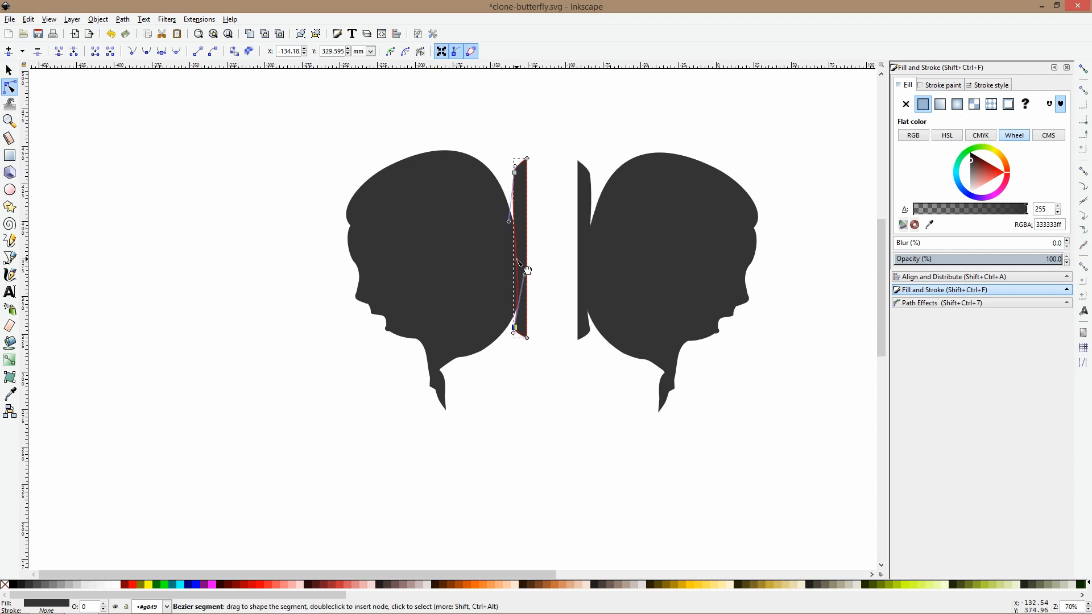
{"action": "mouse_move", "coordinate": [544, 134]}
{"action": "left_mouse_down"}
{"action": "mouse_move", "coordinate": [521, 343]}
{"action": "mouse_move", "coordinate": [522, 328]}
{"action": "mouse_move", "coordinate": [511, 328]}
{"action": "left_mouse_up"}
{"action": "scroll", "coordinate": [526, 343], "scroll_direction": "up", "scroll_amount": 3}
{"action": "scroll", "coordinate": [544, 304], "scroll_direction": "down", "scroll_amount": 3}
Shift the body piece slightly toward the clone and shorten it from below to about 114.5 mm high
{"action": "key", "text": "s"}
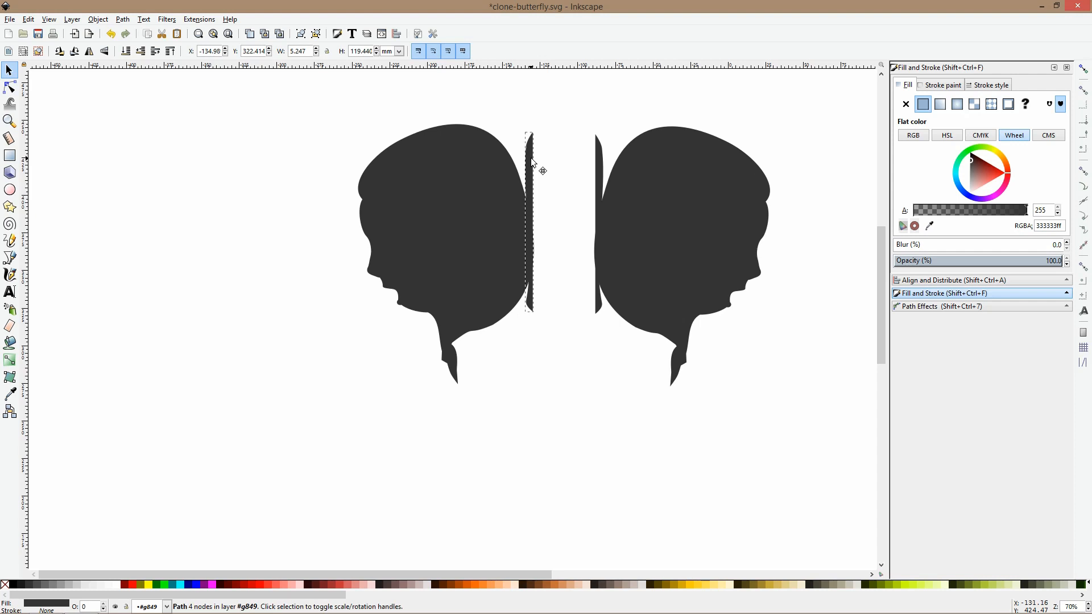
{"action": "key", "text": "n"}
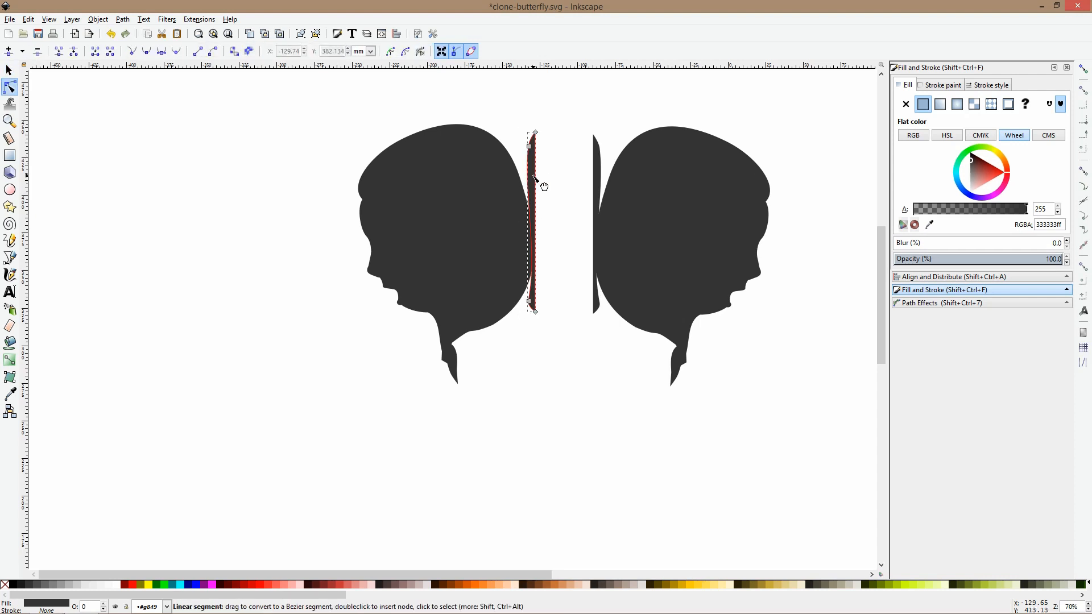
{"action": "left_click", "coordinate": [554, 219]}
{"action": "key", "text": "s"}
{"action": "left_click", "coordinate": [536, 199]}
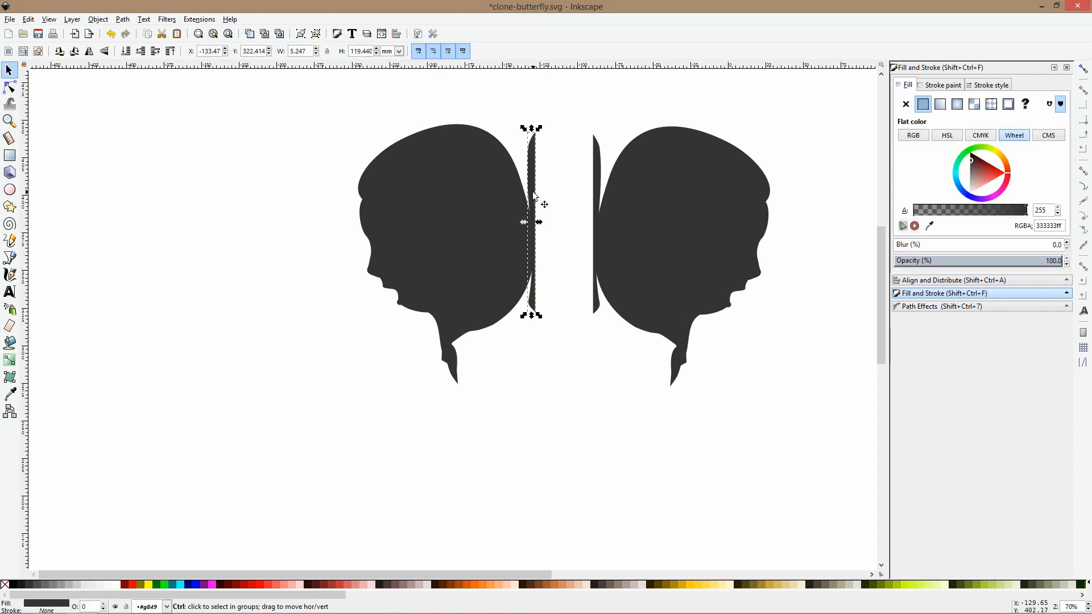
{"action": "left_click_drag", "start_coordinate": [532, 317], "coordinate": [530, 311]}
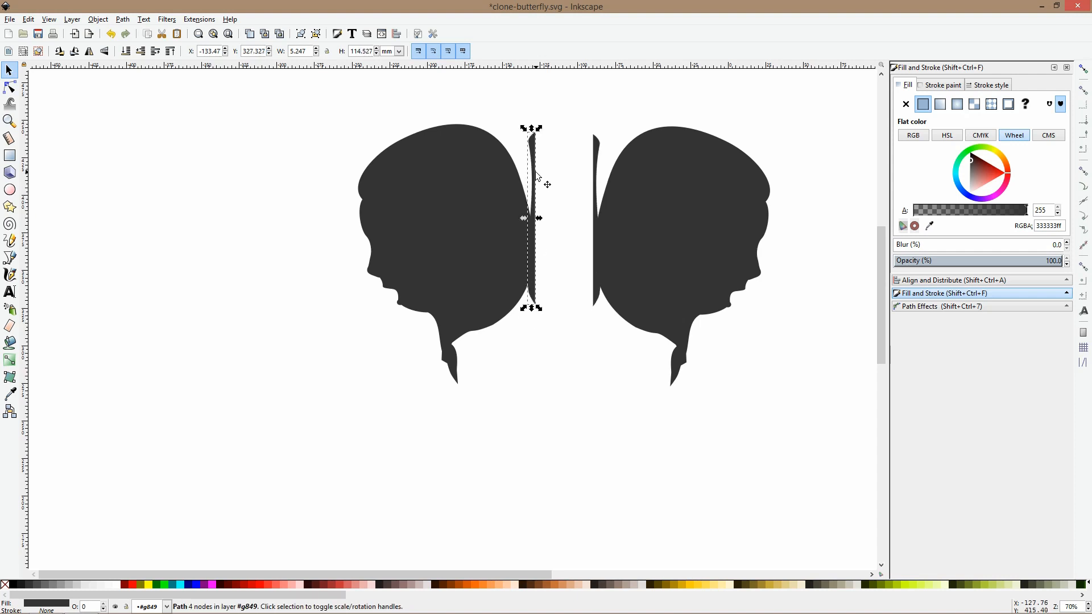
Move the cloned face group against the original so their body halves meet along the butterfly's centre line
{"action": "left_click", "coordinate": [231, 162]}
{"action": "left_click", "coordinate": [681, 181]}
{"action": "left_click_drag", "start_coordinate": [704, 203], "coordinate": [653, 195]}
{"action": "scroll", "coordinate": [614, 193], "scroll_direction": "up", "scroll_amount": 3}
{"action": "left_click_drag", "start_coordinate": [505, 309], "coordinate": [488, 299]}
{"action": "scroll", "coordinate": [490, 298], "scroll_direction": "down", "scroll_amount": 3}
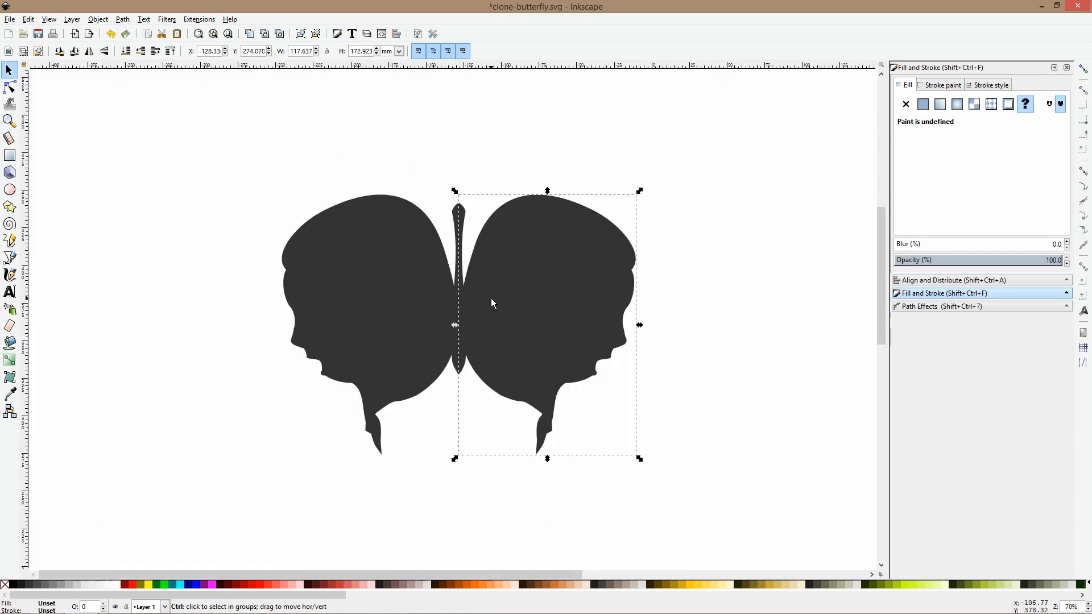
Nudge the original group's body piece down so it sits lower between the two wings
{"action": "left_click", "coordinate": [493, 185]}
{"action": "scroll", "coordinate": [481, 204], "scroll_direction": "down", "scroll_amount": 4}
{"action": "scroll", "coordinate": [481, 211], "scroll_direction": "up", "scroll_amount": 5}
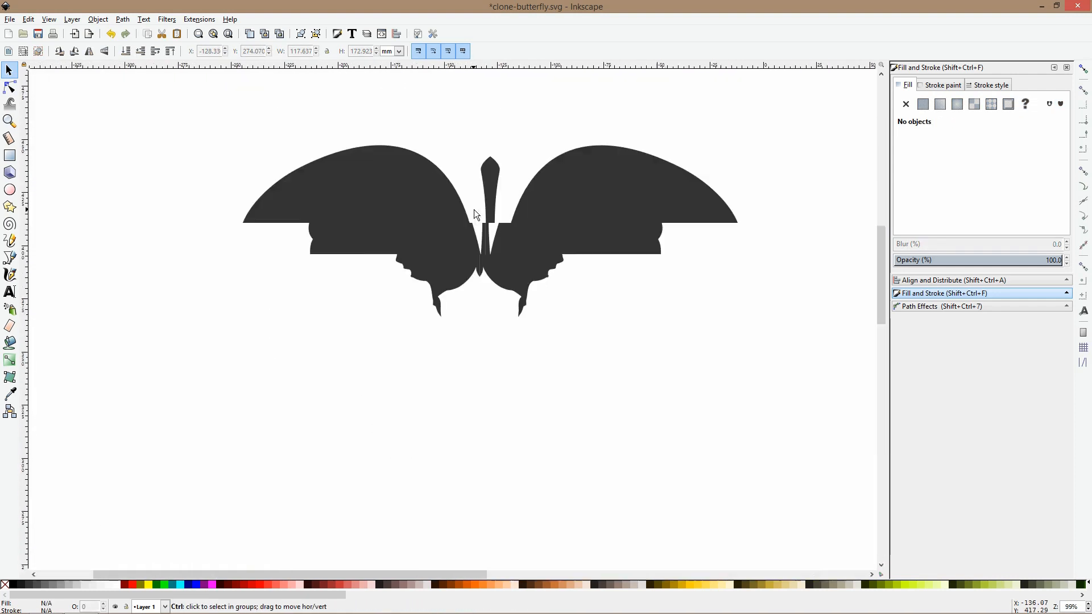
{"action": "left_click", "coordinate": [485, 178]}
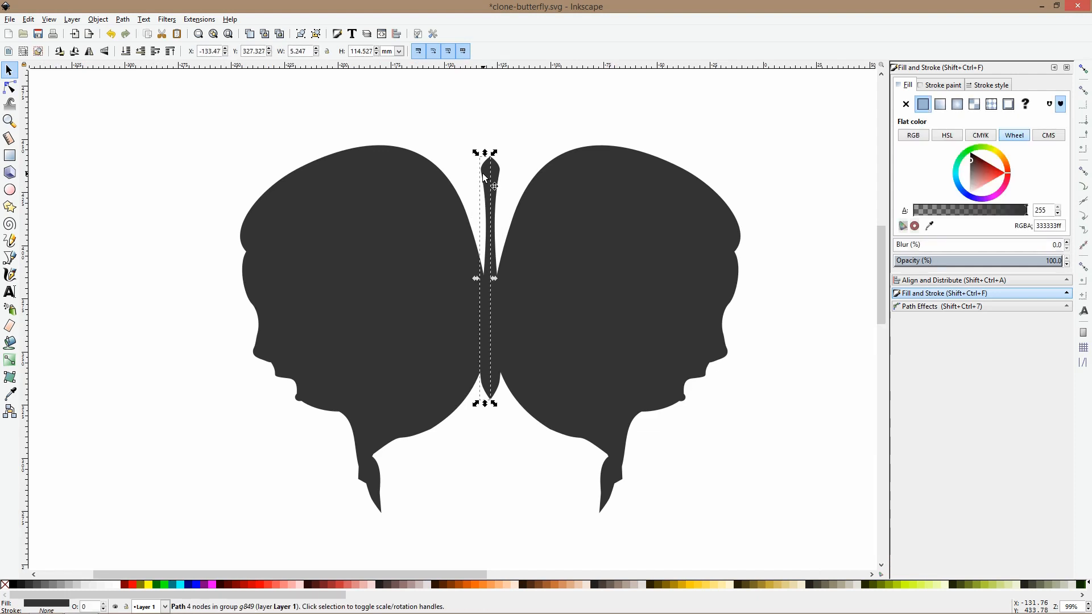
{"action": "key", "text": "Down"}
{"action": "key", "text": "Down"}
{"action": "key", "text": "Down"}
{"action": "key", "text": "Down"}
{"action": "key", "text": "Down"}
{"action": "key", "text": "Down"}
{"action": "key", "text": "Down"}
{"action": "key", "text": "Down"}
{"action": "key", "text": "Down"}
{"action": "key", "text": "Down"}
{"action": "key", "text": "Down"}
{"action": "key", "text": "Down"}
{"action": "key", "text": "Down"}
{"action": "key", "text": "Down"}
{"action": "key", "text": "Down"}
{"action": "key", "text": "Down"}
{"action": "key", "text": "Down"}
{"action": "key", "text": "Down"}
{"action": "key", "text": "Down"}
{"action": "key", "text": "Down"}
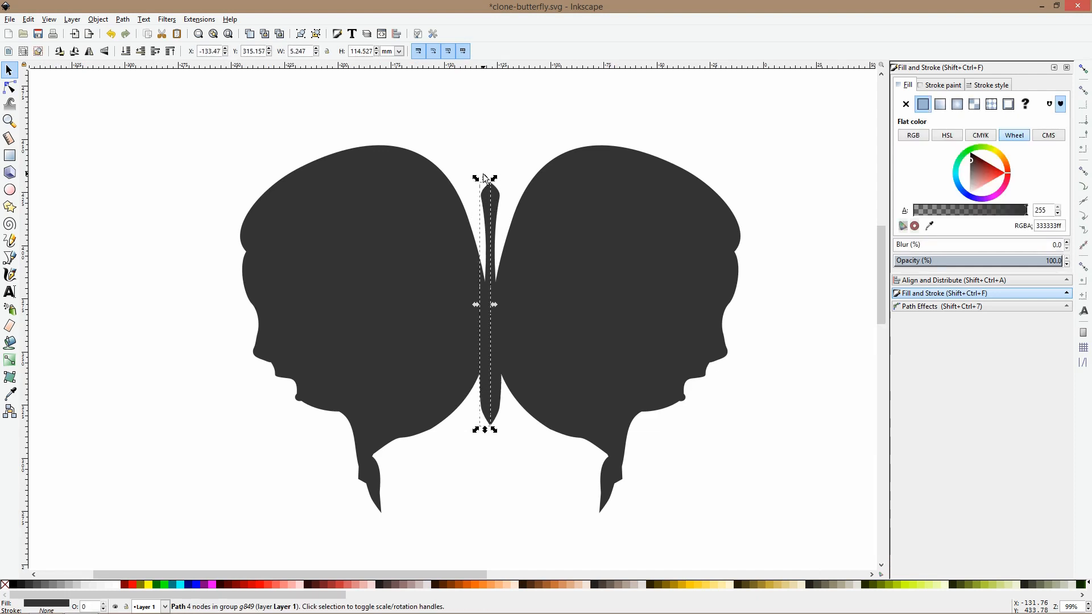
{"action": "left_click", "coordinate": [492, 149]}
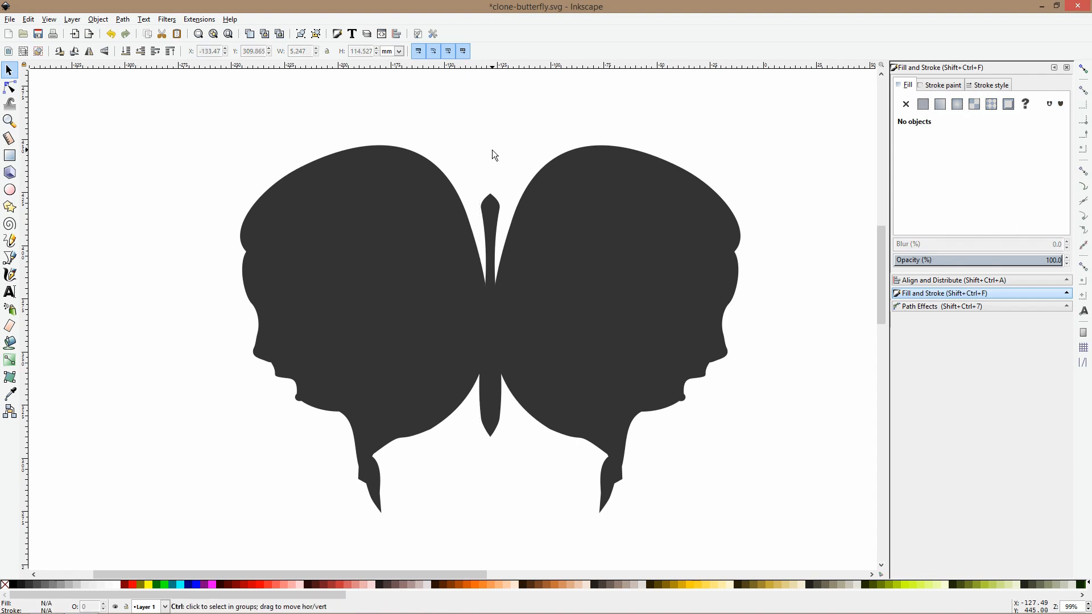
Nudge the original group's body piece finely toward the centre line to narrow the butterfly's body
{"action": "scroll", "coordinate": [492, 149], "scroll_direction": "down", "scroll_amount": 3, "text": "ctrl"}
{"action": "scroll", "coordinate": [492, 149], "scroll_direction": "up", "scroll_amount": 4, "text": "ctrl"}
{"action": "left_click", "coordinate": [493, 194]}
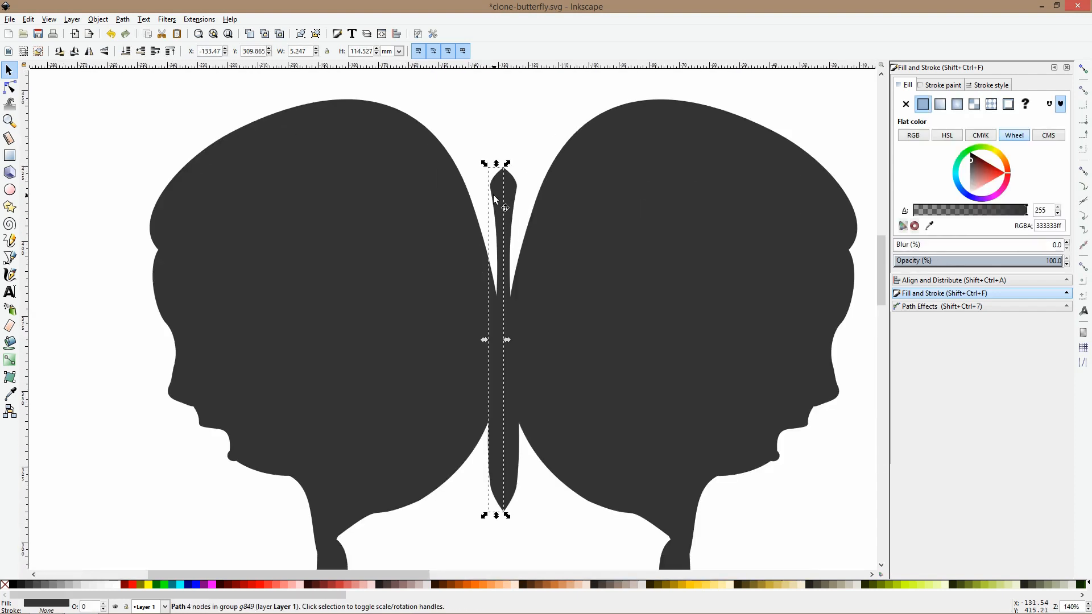
{"action": "key", "text": "alt+Right"}
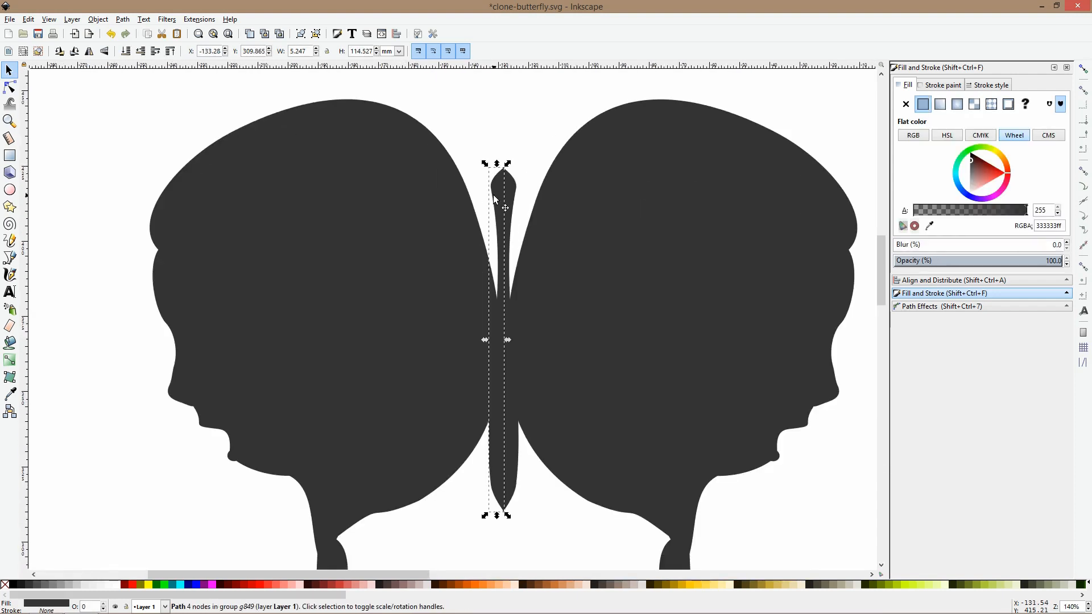
{"action": "left_click", "coordinate": [447, 104]}
Reshape the original face's nape by moving the nodes above the tail toward the body and smoothing the curve at the head's lower edge
{"action": "scroll", "coordinate": [448, 105], "scroll_direction": "down", "scroll_amount": 5, "text": "ctrl"}
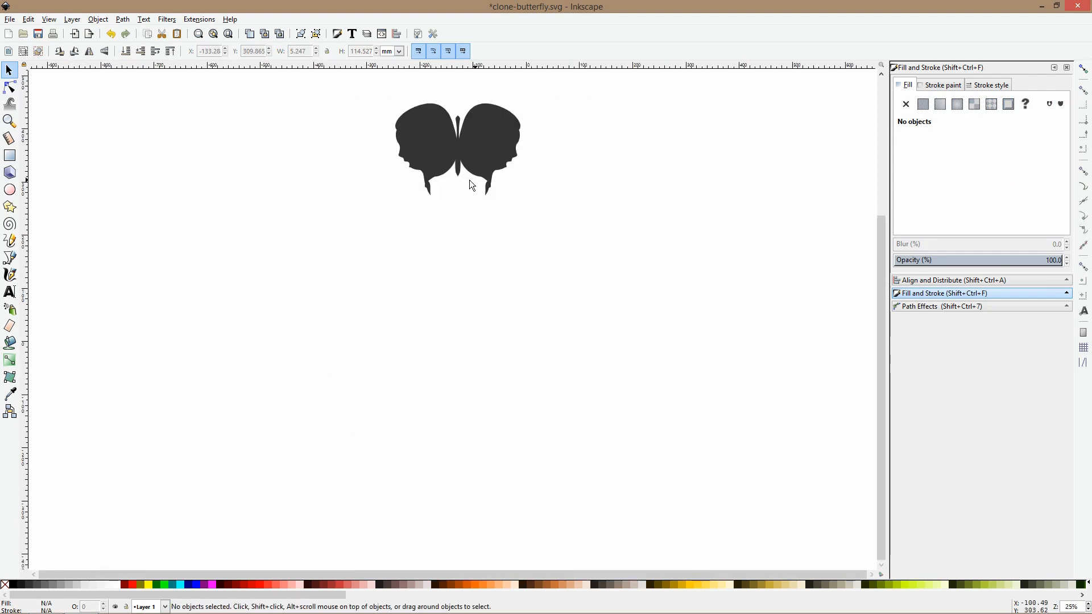
{"action": "scroll", "coordinate": [469, 179], "scroll_direction": "up", "scroll_amount": 5}
{"action": "scroll", "coordinate": [448, 227], "scroll_direction": "up", "scroll_amount": 5, "text": "ctrl"}
{"action": "scroll", "coordinate": [441, 225], "scroll_direction": "down", "scroll_amount": 3, "text": "ctrl"}
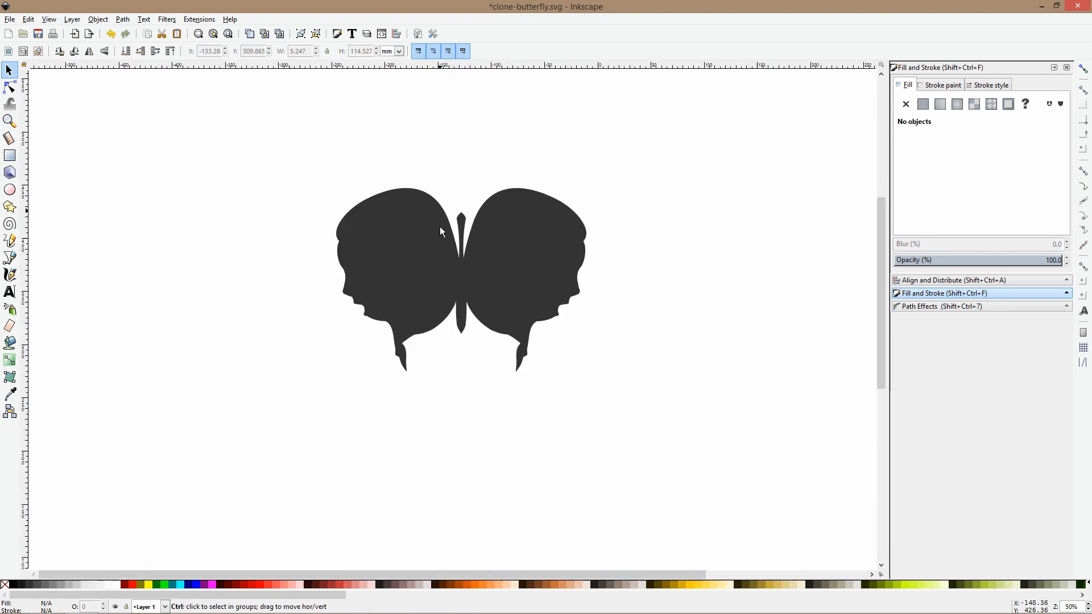
{"action": "left_click", "coordinate": [10, 87]}
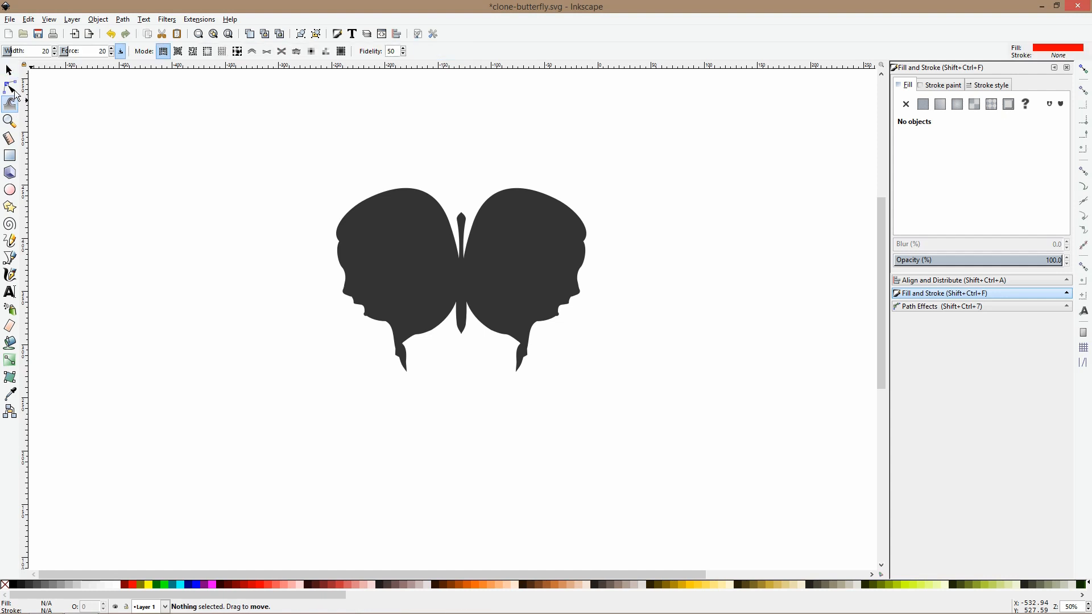
{"action": "left_click", "coordinate": [376, 212]}
{"action": "scroll", "coordinate": [376, 212], "scroll_direction": "up", "scroll_amount": 2, "text": "ctrl"}
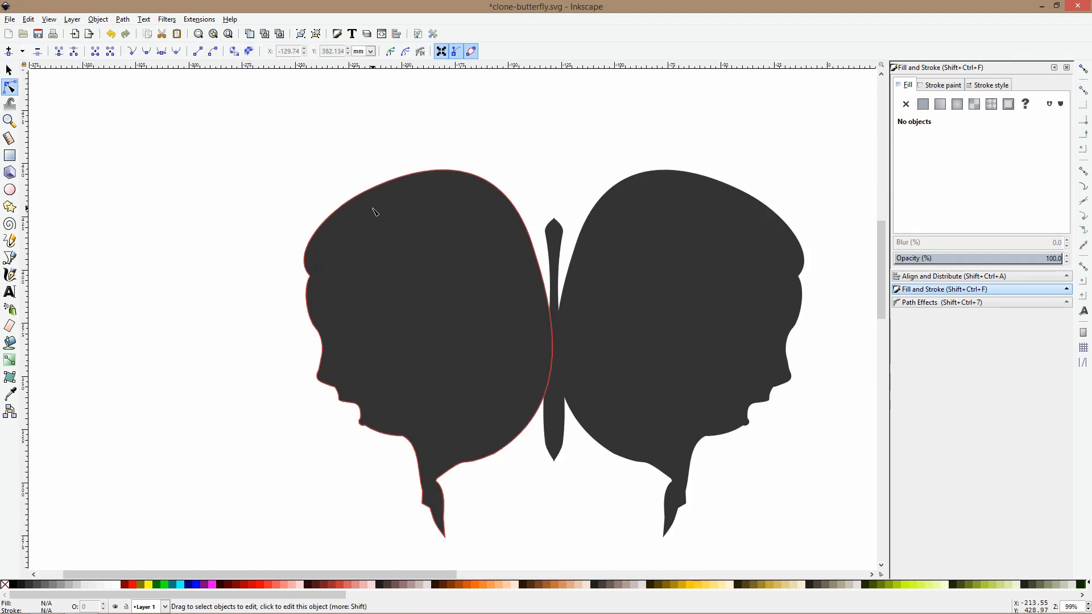
{"action": "left_click", "coordinate": [528, 233]}
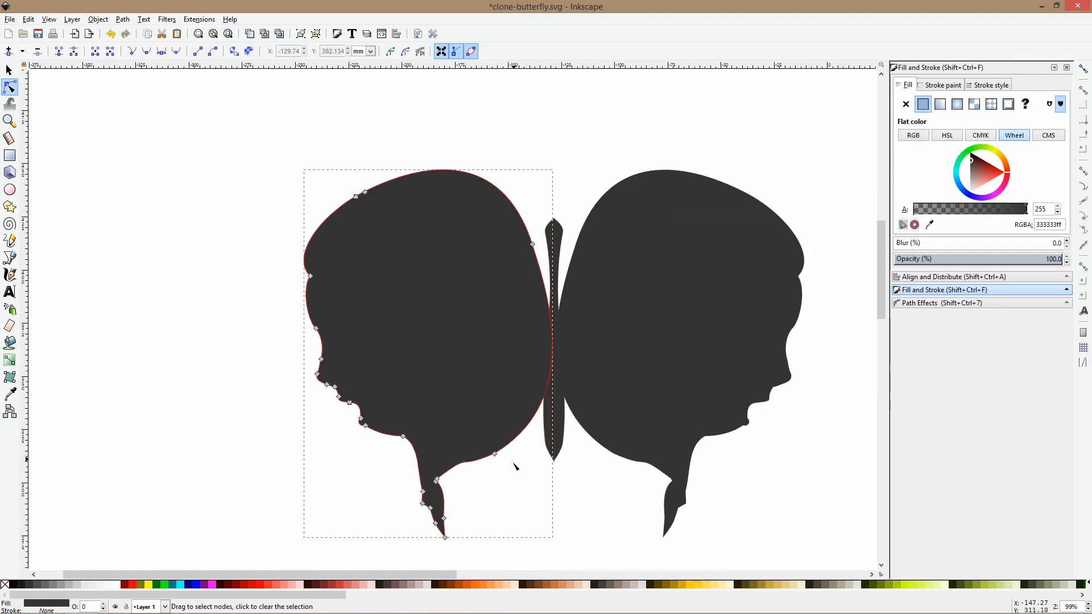
{"action": "scroll", "coordinate": [514, 466], "scroll_direction": "down", "scroll_amount": 1}
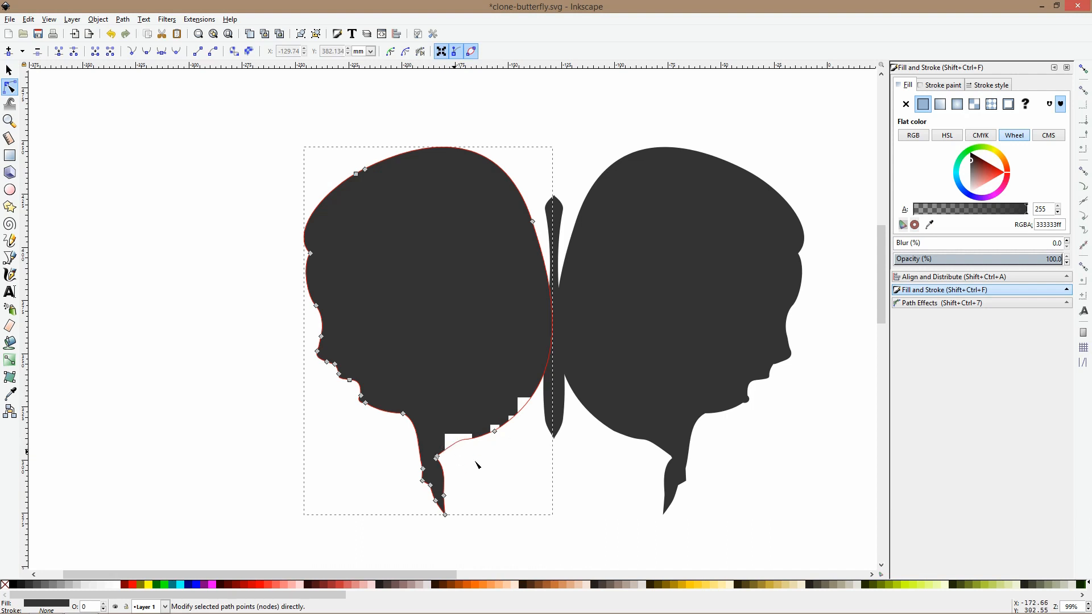
{"action": "scroll", "coordinate": [476, 465], "scroll_direction": "down", "scroll_amount": 2}
{"action": "scroll", "coordinate": [477, 465], "scroll_direction": "up", "scroll_amount": 6}
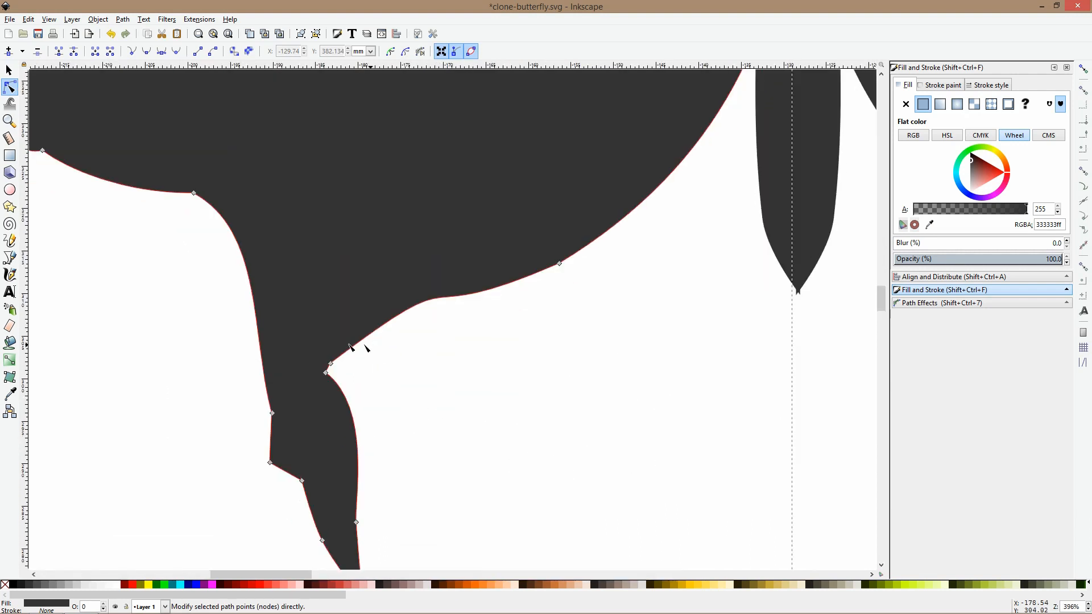
{"action": "left_click", "coordinate": [330, 364]}
{"action": "left_click_drag", "start_coordinate": [330, 364], "coordinate": [462, 299]}
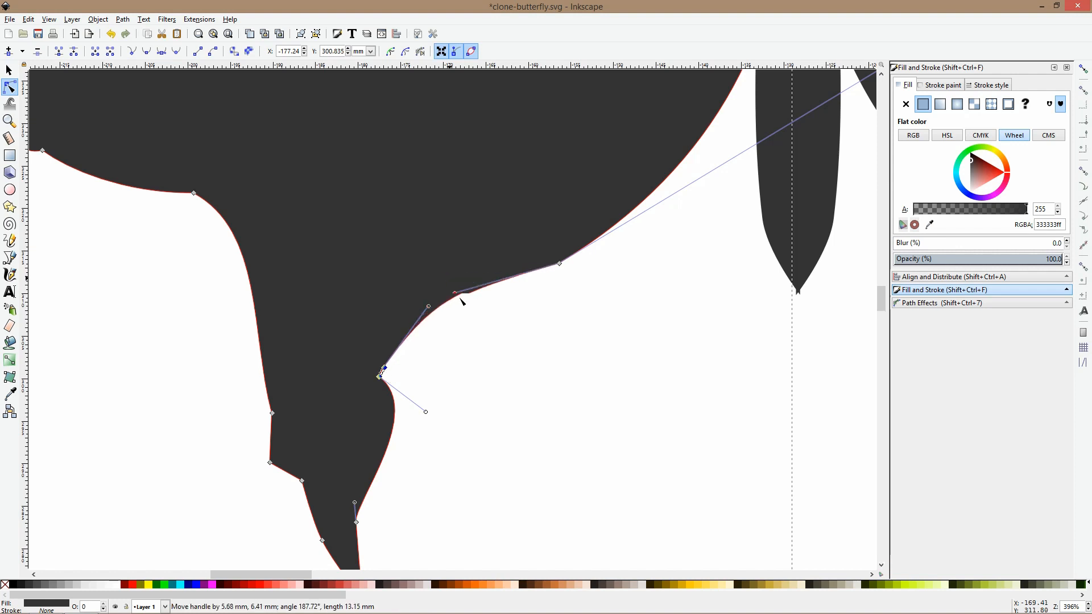
{"action": "left_click", "coordinate": [559, 263]}
{"action": "left_click", "coordinate": [560, 264], "text": "ctrl"}
{"action": "left_click", "coordinate": [445, 382]}
Draw a closed, slender six-node shape with the Pen tool just below the original head's lower back edge
{"action": "left_click", "coordinate": [9, 258]}
{"action": "left_click", "coordinate": [680, 200]}
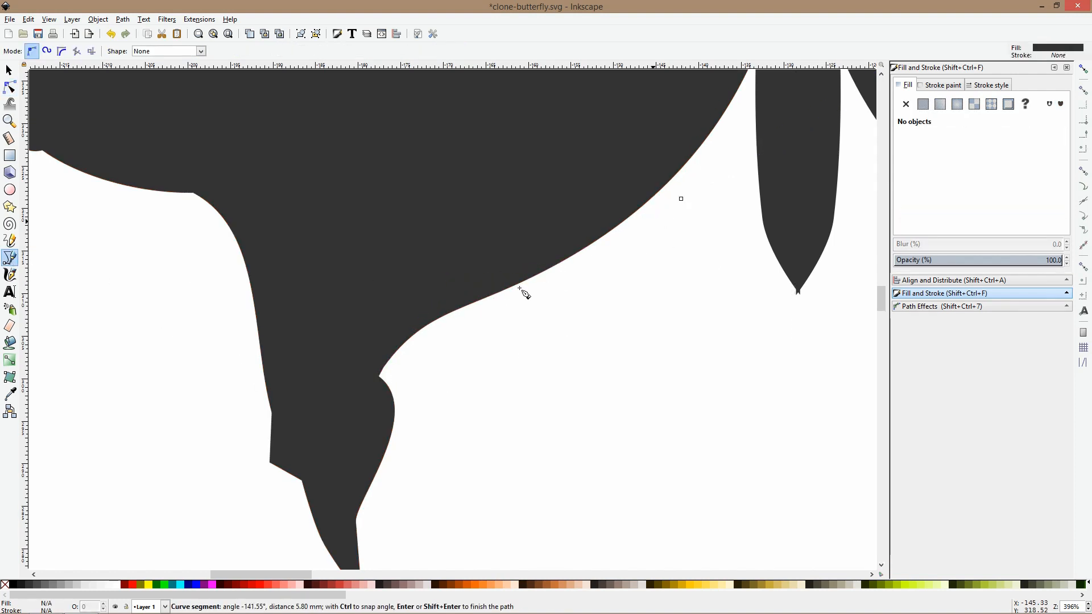
{"action": "left_click", "coordinate": [535, 297]}
{"action": "left_click", "coordinate": [433, 366]}
{"action": "left_click", "coordinate": [499, 333]}
{"action": "left_click", "coordinate": [637, 304]}
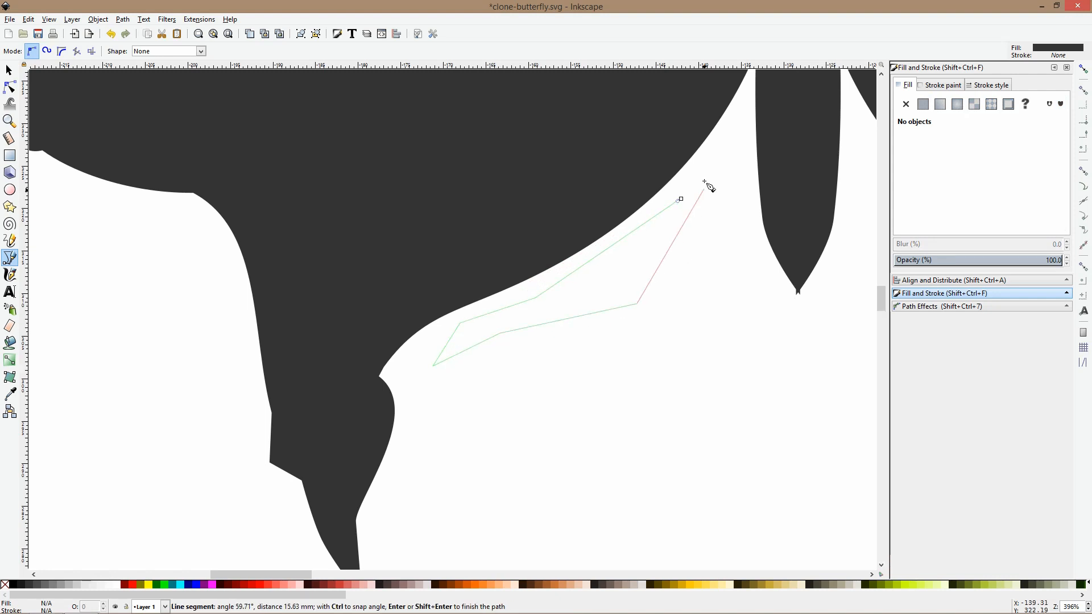
{"action": "left_click", "coordinate": [680, 200]}
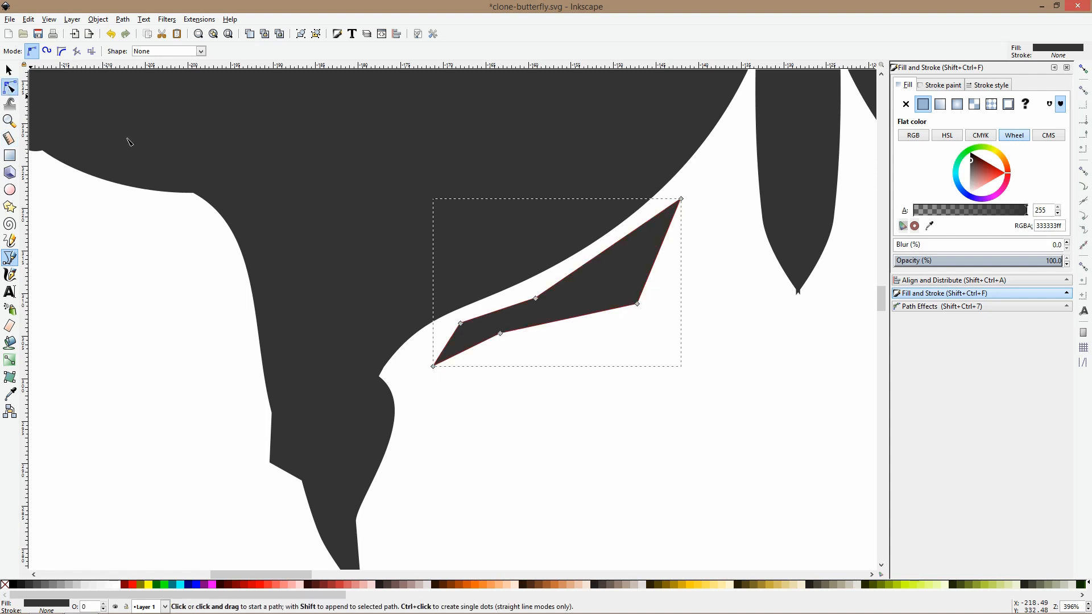
Smooth the slender shape's four middle nodes and bow its upper edge inward, keeping both tips pointed
{"action": "key", "text": "n"}
{"action": "left_click", "coordinate": [535, 297], "text": "ctrl"}
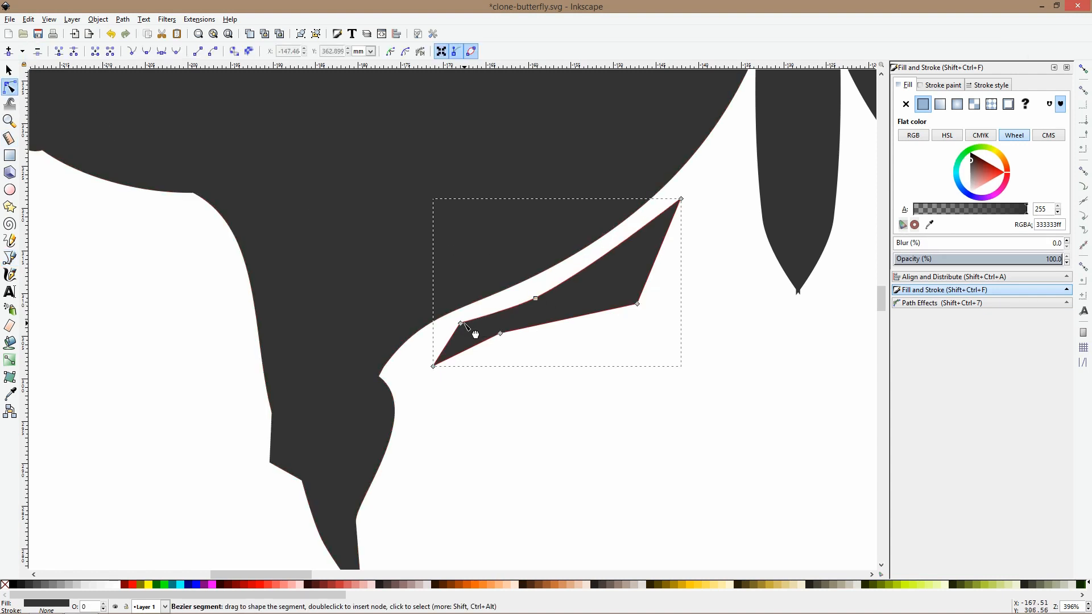
{"action": "left_click", "coordinate": [460, 323], "text": "ctrl"}
{"action": "left_click", "coordinate": [501, 334], "text": "ctrl"}
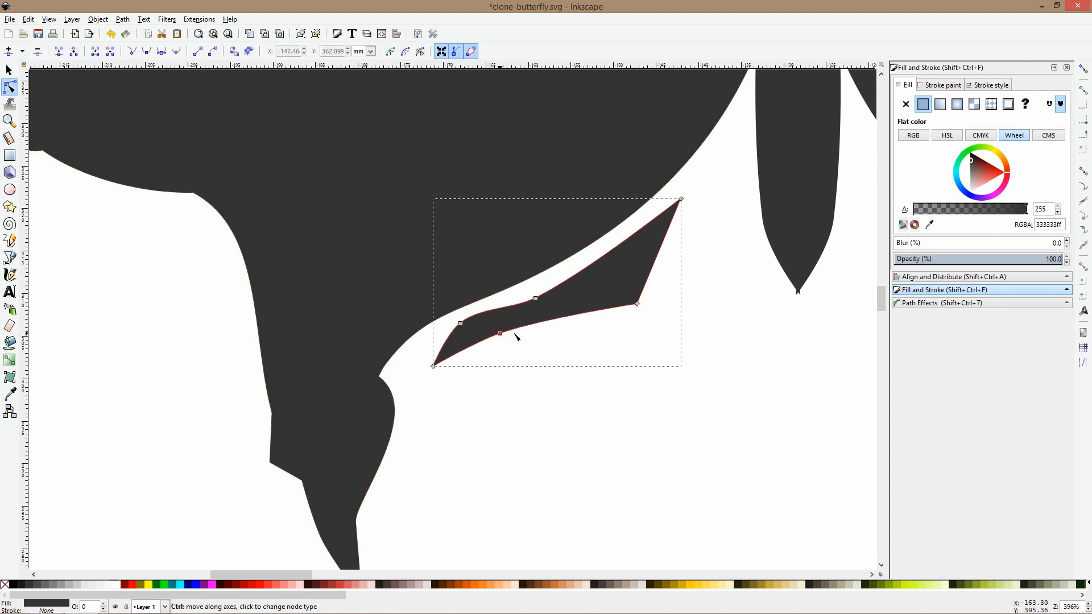
{"action": "left_click", "coordinate": [636, 304], "text": "ctrl"}
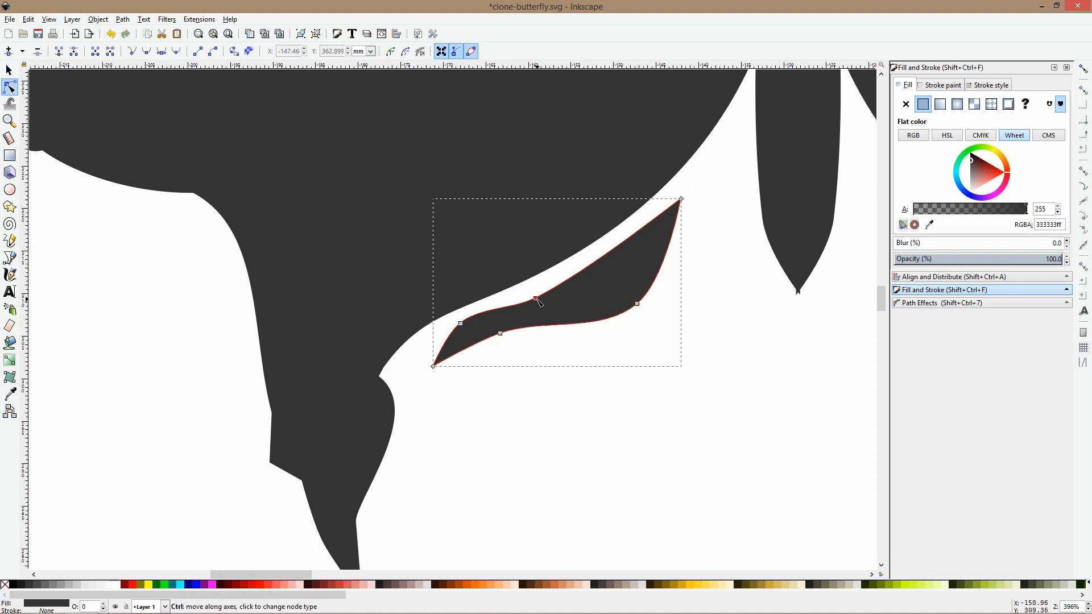
{"action": "left_click_drag", "start_coordinate": [563, 300], "coordinate": [578, 300]}
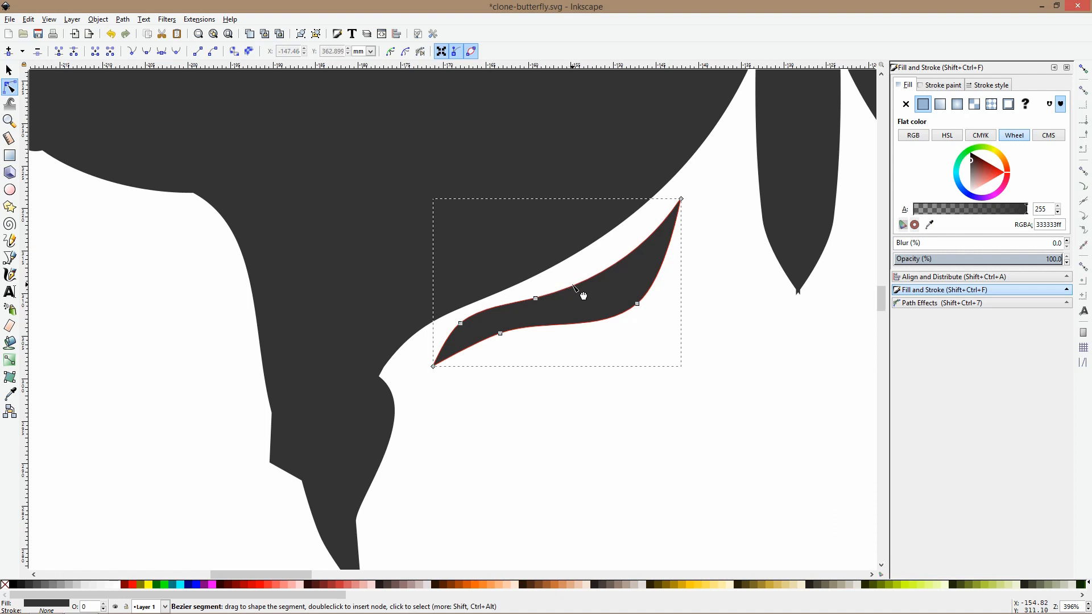
Refine the slender shape's tips and lower nodes into a curved leaf about 30.7 by 19.4 mm that follows the head's edge
{"action": "left_click_drag", "start_coordinate": [500, 334], "coordinate": [498, 342]}
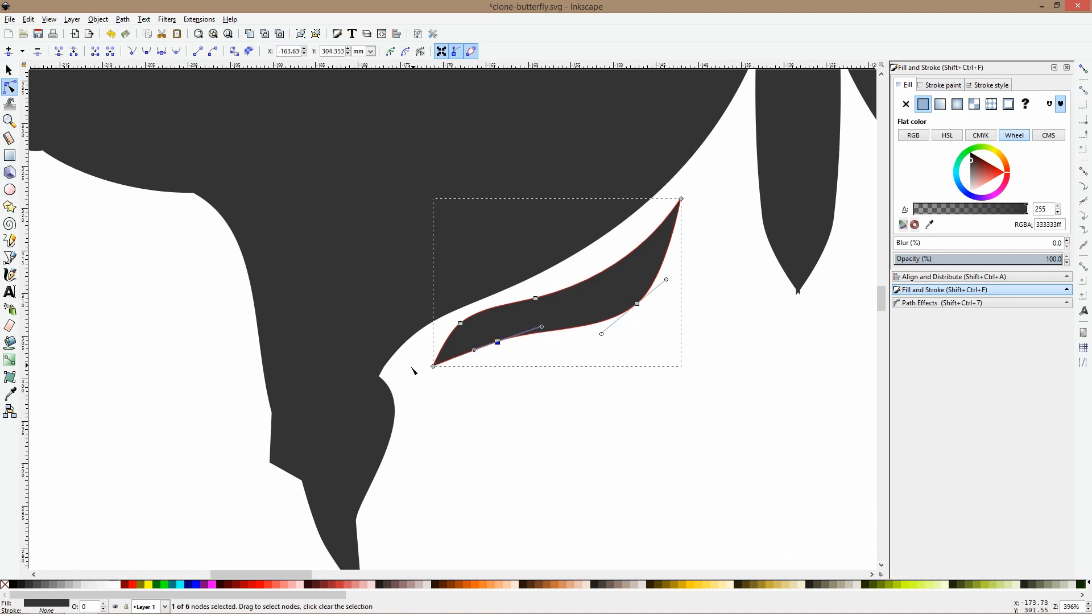
{"action": "left_click_drag", "start_coordinate": [434, 366], "coordinate": [417, 380]}
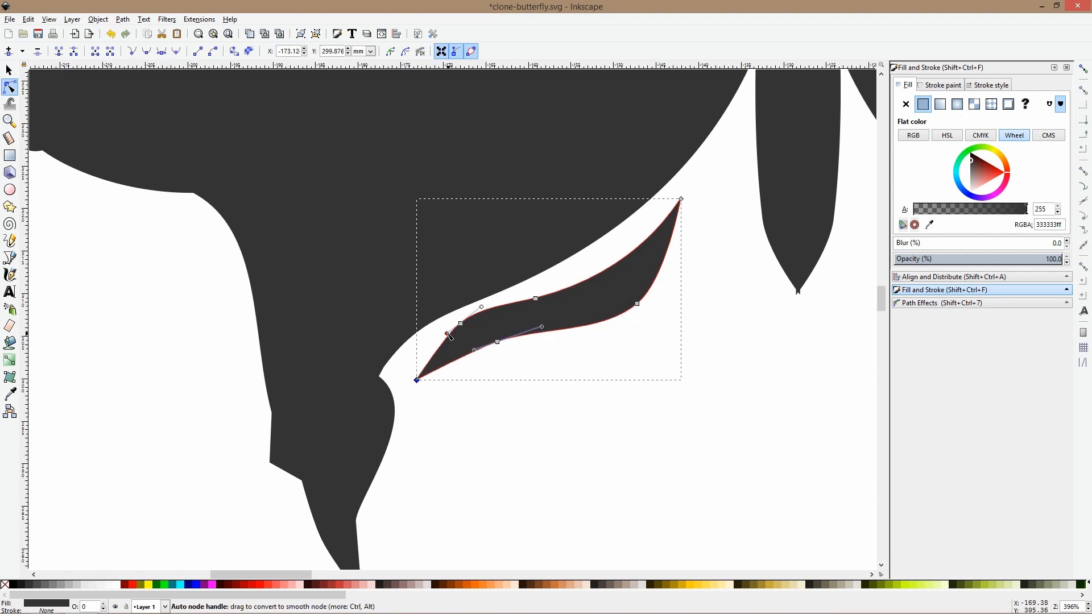
{"action": "left_click", "coordinate": [461, 323], "text": "ctrl"}
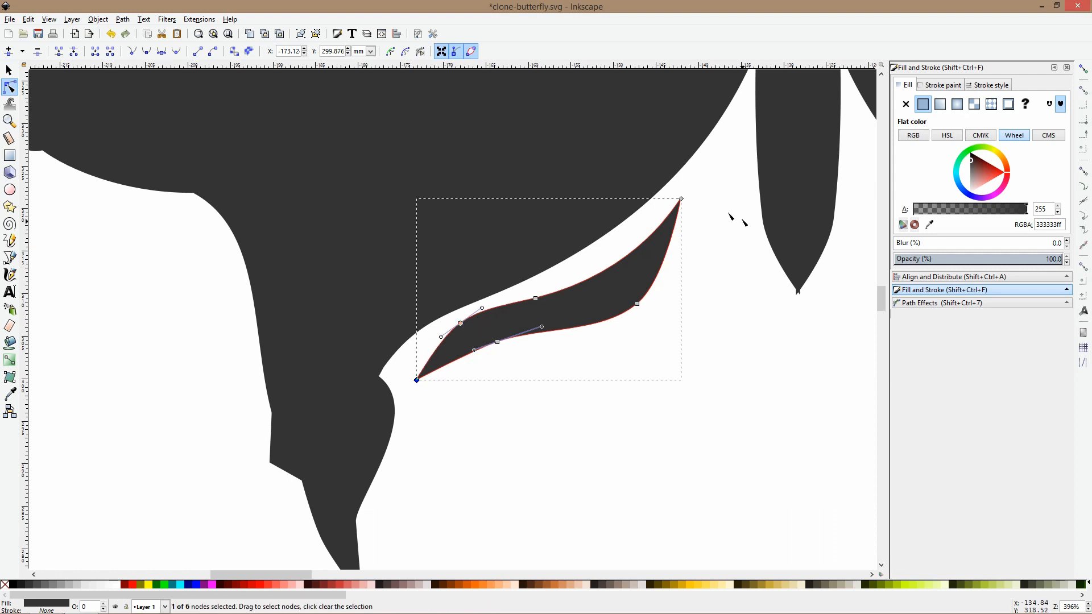
{"action": "left_click_drag", "start_coordinate": [680, 200], "coordinate": [673, 213]}
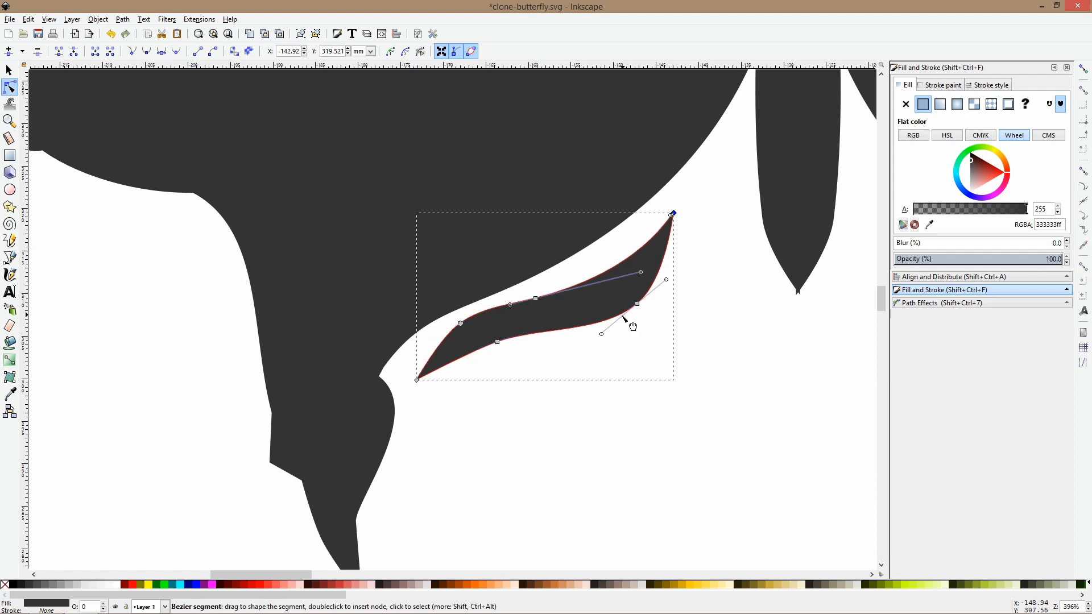
{"action": "left_click_drag", "start_coordinate": [639, 305], "coordinate": [629, 310]}
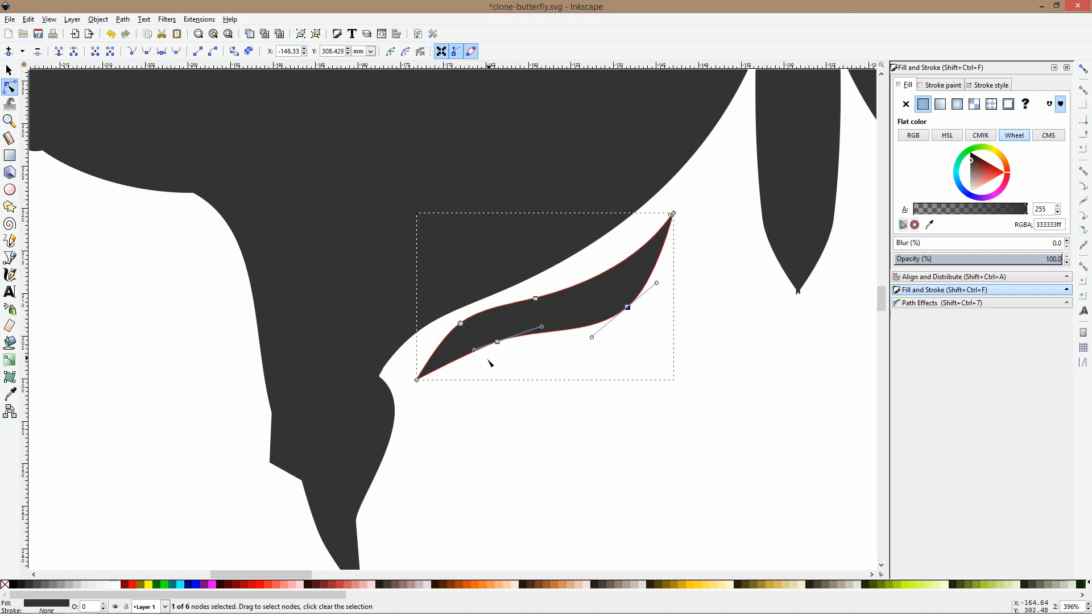
{"action": "left_click_drag", "start_coordinate": [418, 381], "coordinate": [413, 378]}
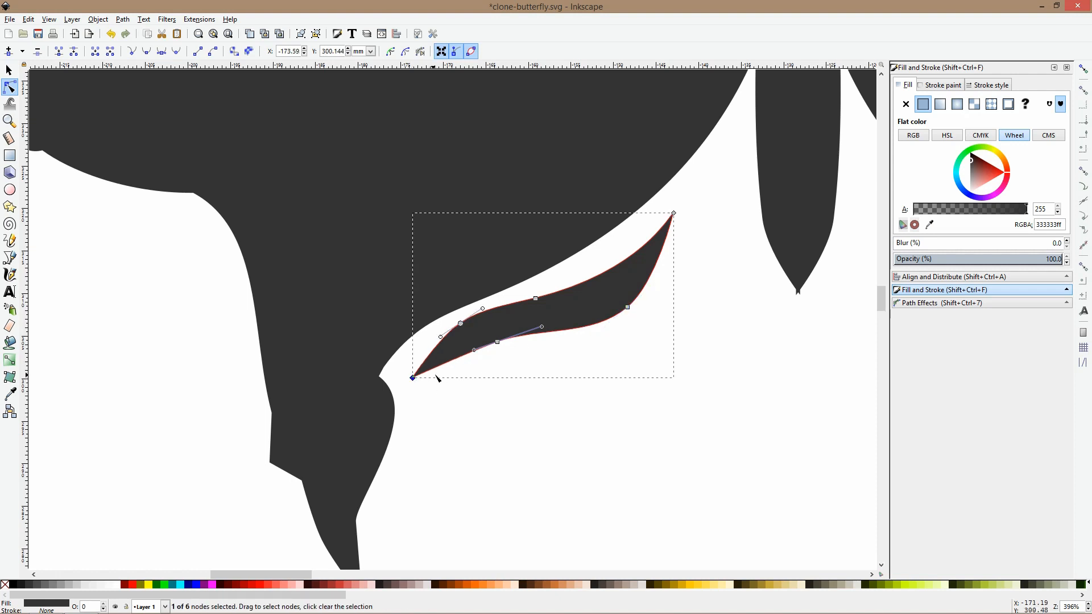
{"action": "key", "text": "s"}
{"action": "scroll", "coordinate": [550, 360], "scroll_direction": "down", "scroll_amount": 4}
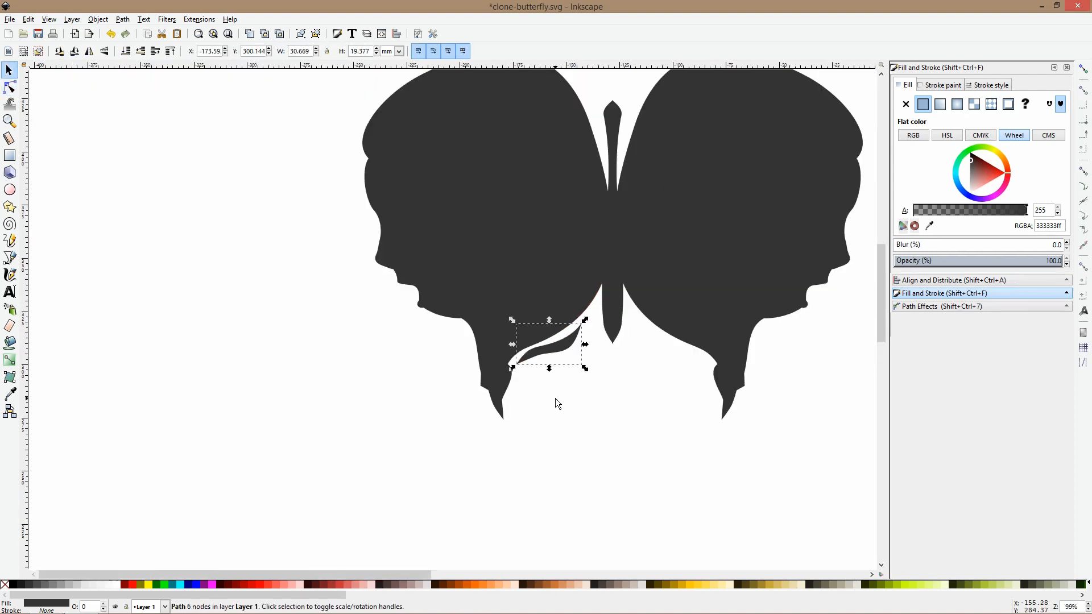
Move the leaf into the original wing's group so the clone mirrors it, keeping it just below the head's lower back edge
{"action": "left_click", "coordinate": [568, 404]}
{"action": "left_click", "coordinate": [566, 355]}
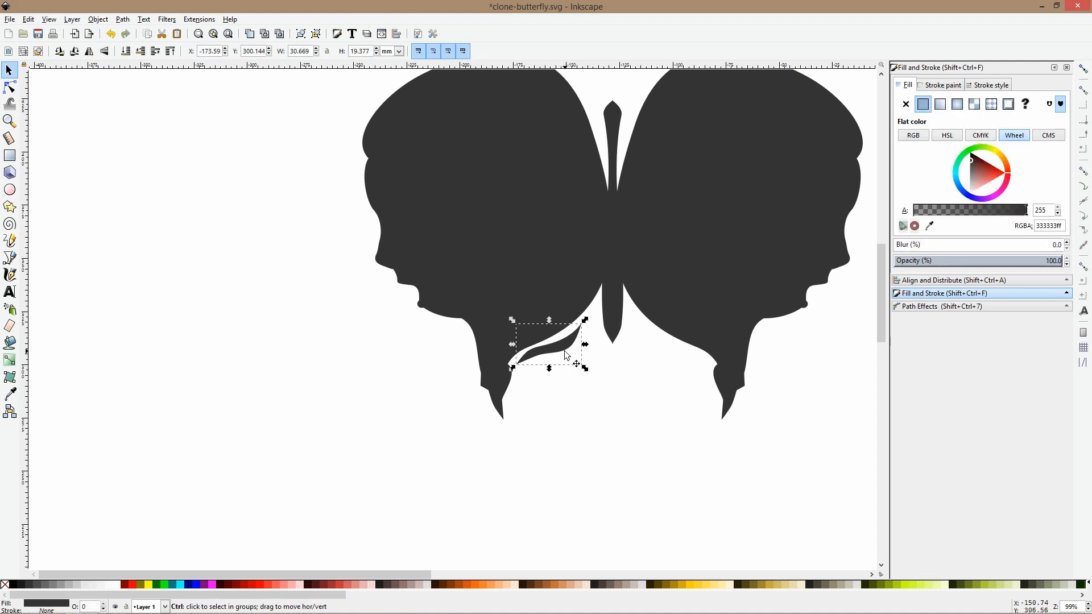
{"action": "key", "text": "Escape"}
{"action": "left_click", "coordinate": [544, 316]}
{"action": "key", "text": "ctrl+v"}
{"action": "mouse_move", "coordinate": [544, 316]}
{"action": "left_mouse_down"}
{"action": "mouse_move", "coordinate": [572, 353]}
{"action": "mouse_move", "coordinate": [534, 335]}
{"action": "left_mouse_up"}
{"action": "scroll", "coordinate": [573, 353], "scroll_direction": "up", "scroll_amount": 2}
{"action": "left_click", "coordinate": [534, 335]}
{"action": "left_click_drag", "start_coordinate": [591, 297], "coordinate": [586, 286]}
Simplify the leaf by removing a middle node from each long edge, and refine its remaining curves and outer tip to about 30.1 by 21.8 mm
{"action": "left_click", "coordinate": [10, 87]}
{"action": "left_click", "coordinate": [562, 336]}
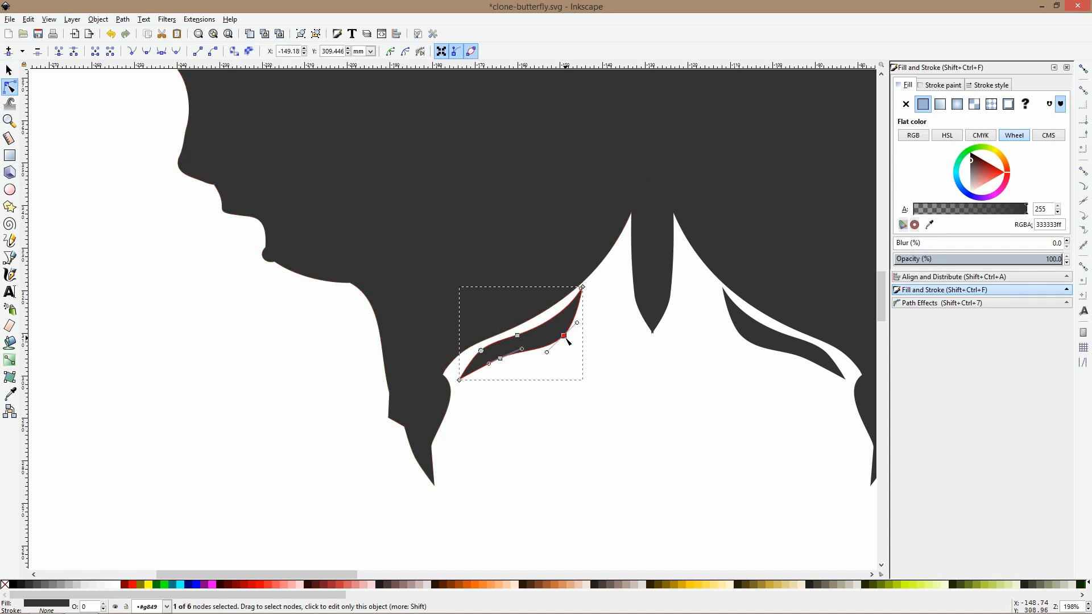
{"action": "mouse_move", "coordinate": [566, 339]}
{"action": "left_mouse_down"}
{"action": "mouse_move", "coordinate": [575, 343]}
{"action": "mouse_move", "coordinate": [560, 340]}
{"action": "left_mouse_up"}
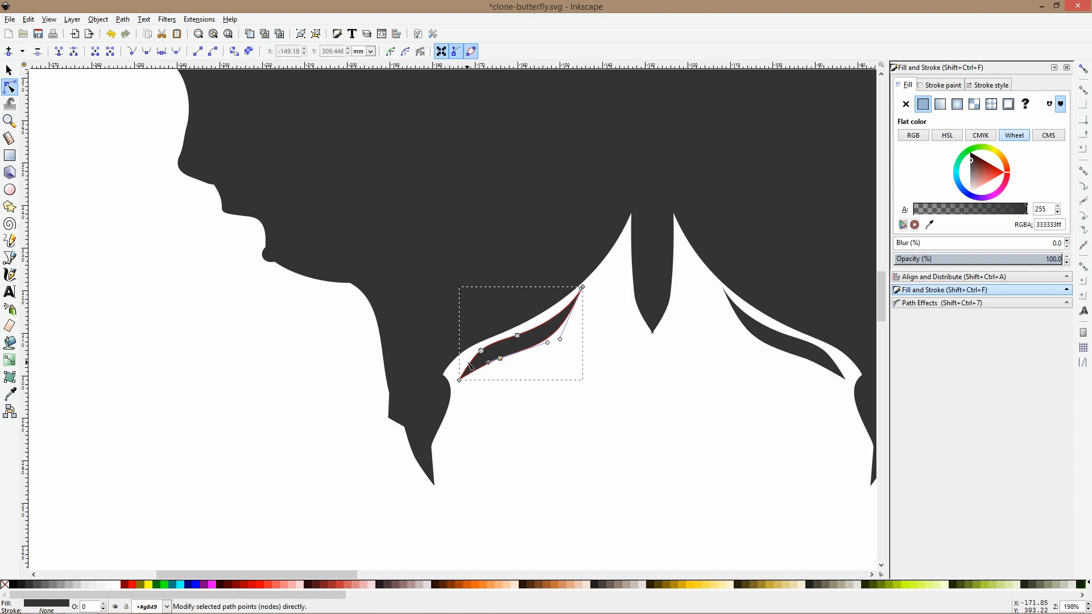
{"action": "left_click", "coordinate": [517, 336]}
{"action": "key", "text": "Delete"}
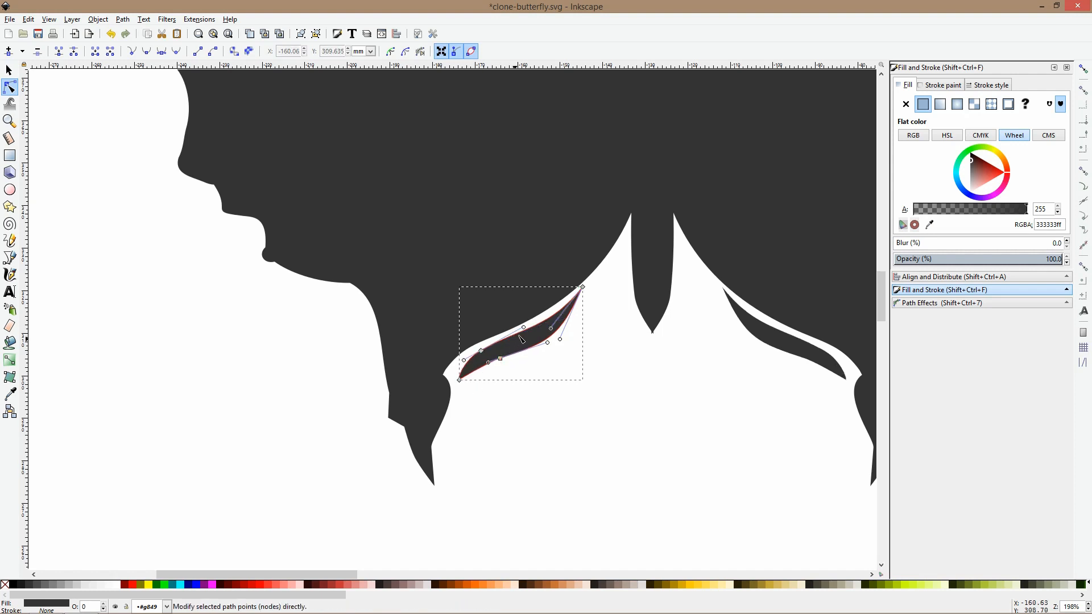
{"action": "left_click", "coordinate": [481, 350], "text": "ctrl"}
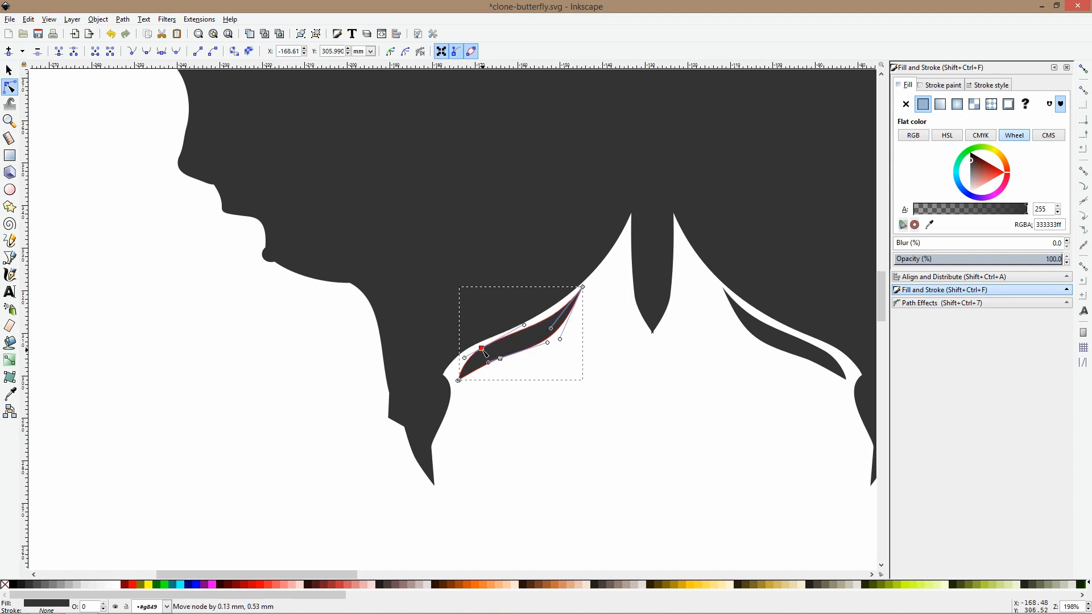
{"action": "left_click_drag", "start_coordinate": [459, 381], "coordinate": [455, 381]}
{"action": "key", "text": "s"}
{"action": "scroll", "coordinate": [550, 365], "scroll_direction": "down", "scroll_amount": 4}
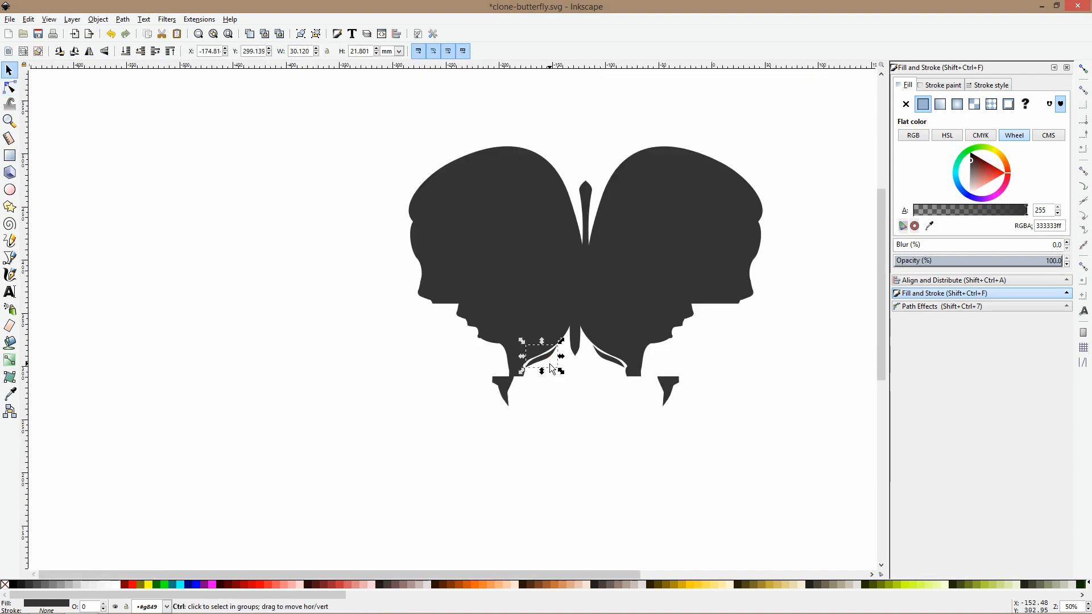
{"action": "left_click", "coordinate": [582, 417]}
{"action": "scroll", "coordinate": [592, 289], "scroll_direction": "up", "scroll_amount": 2}
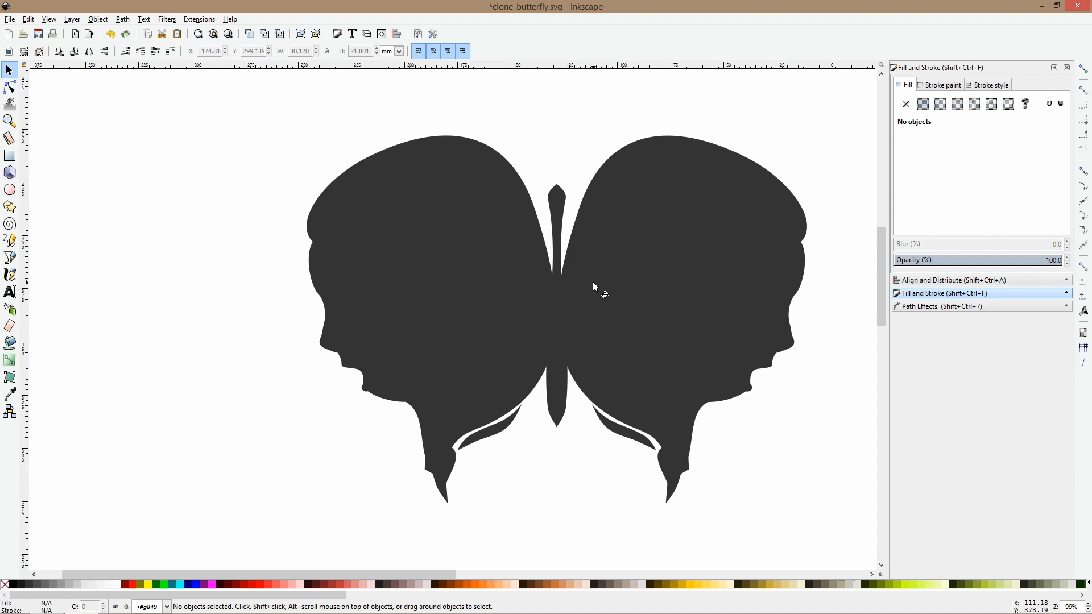
Try flipping the butterfly's central body piece vertically inside the original group
{"action": "left_click", "coordinate": [555, 201]}
{"action": "double_click", "coordinate": [551, 201]}
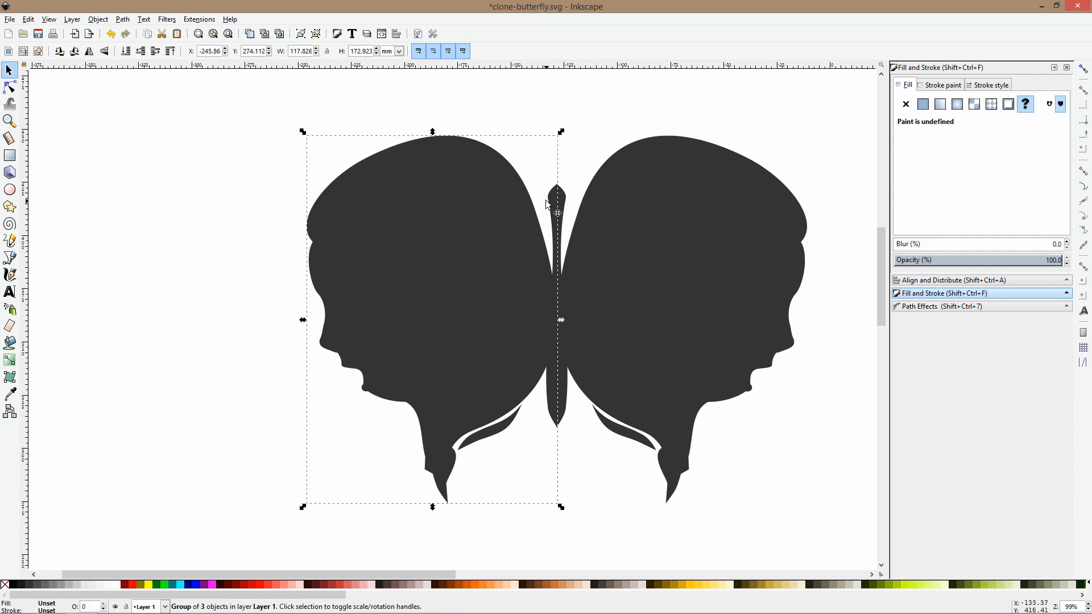
{"action": "left_click", "coordinate": [548, 201]}
{"action": "key", "text": "v"}
{"action": "key", "text": "v"}
{"action": "key", "text": "v"}
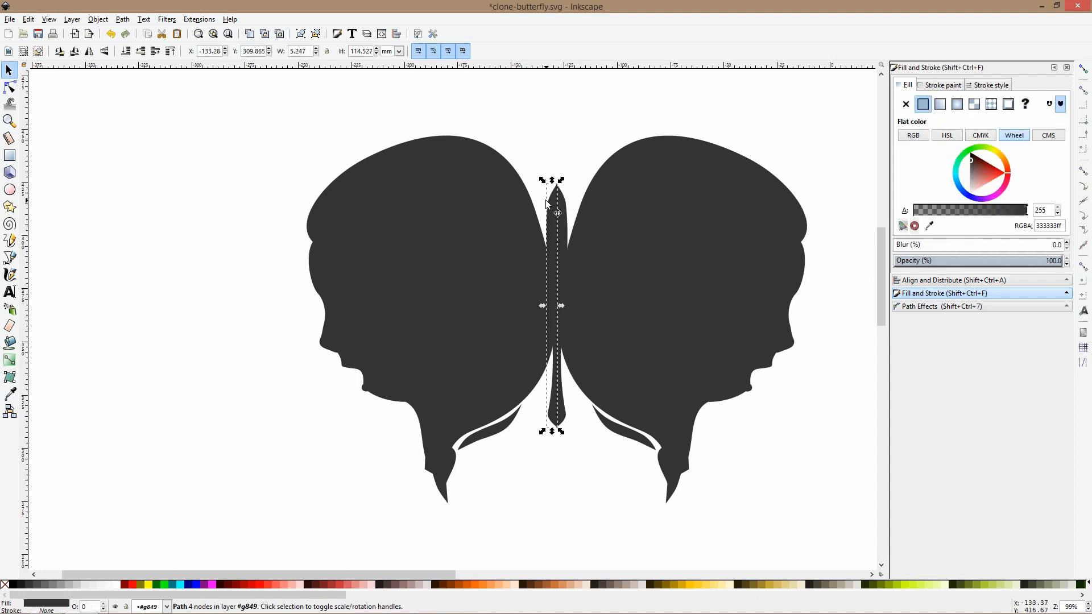
{"action": "key", "text": "v"}
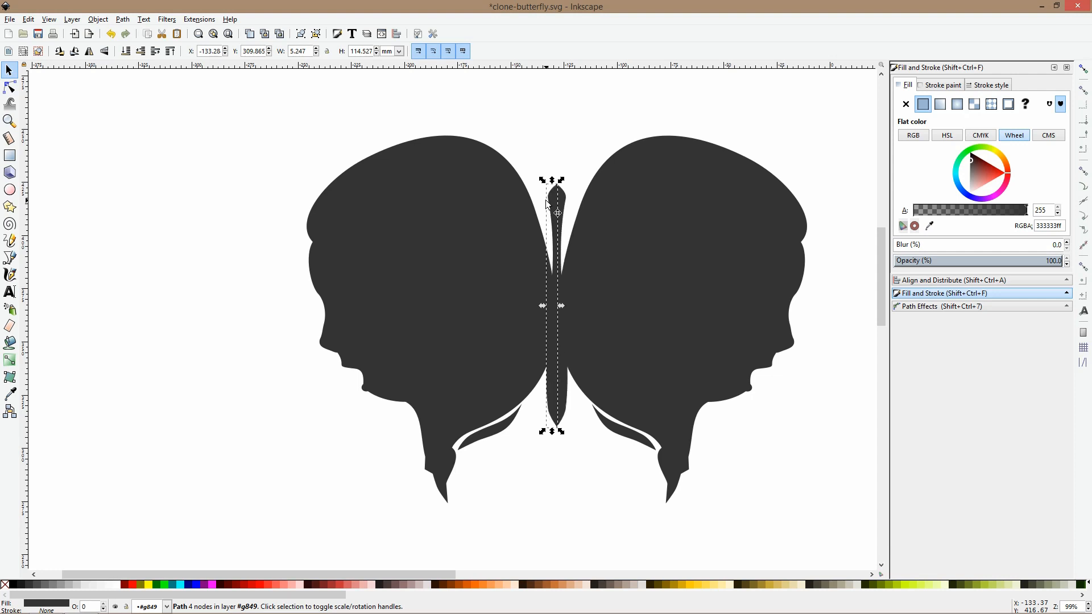
{"action": "left_click", "coordinate": [565, 138]}
Draw a thin closed four-node antenna about 77 mm long with the Pen tool, slanting up and outward from the body's top
{"action": "scroll", "coordinate": [556, 147], "scroll_direction": "up", "scroll_amount": 5}
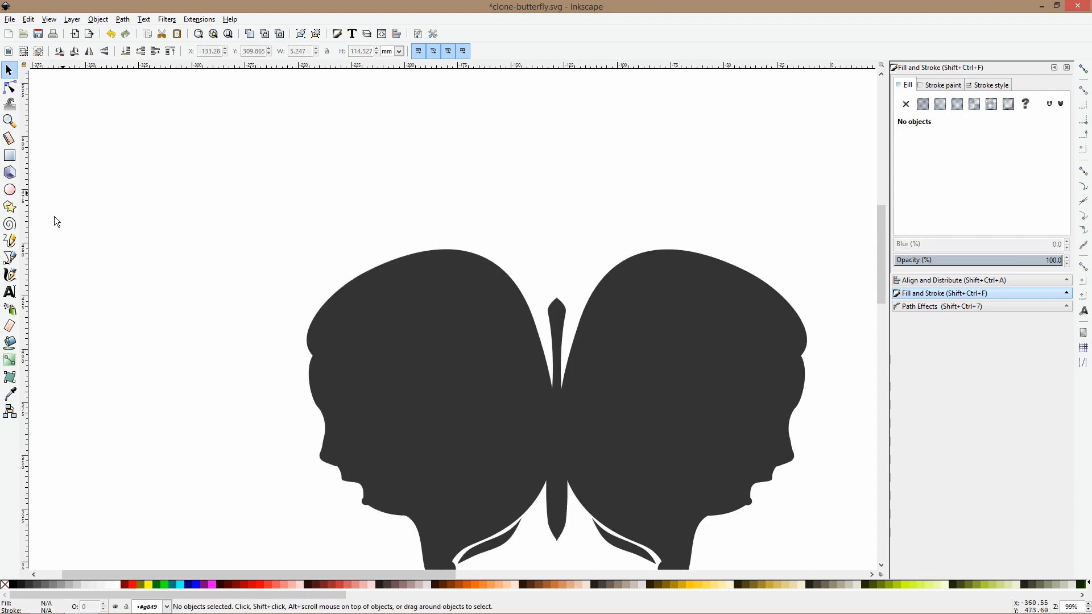
{"action": "left_click", "coordinate": [9, 256]}
{"action": "left_click", "coordinate": [554, 310]}
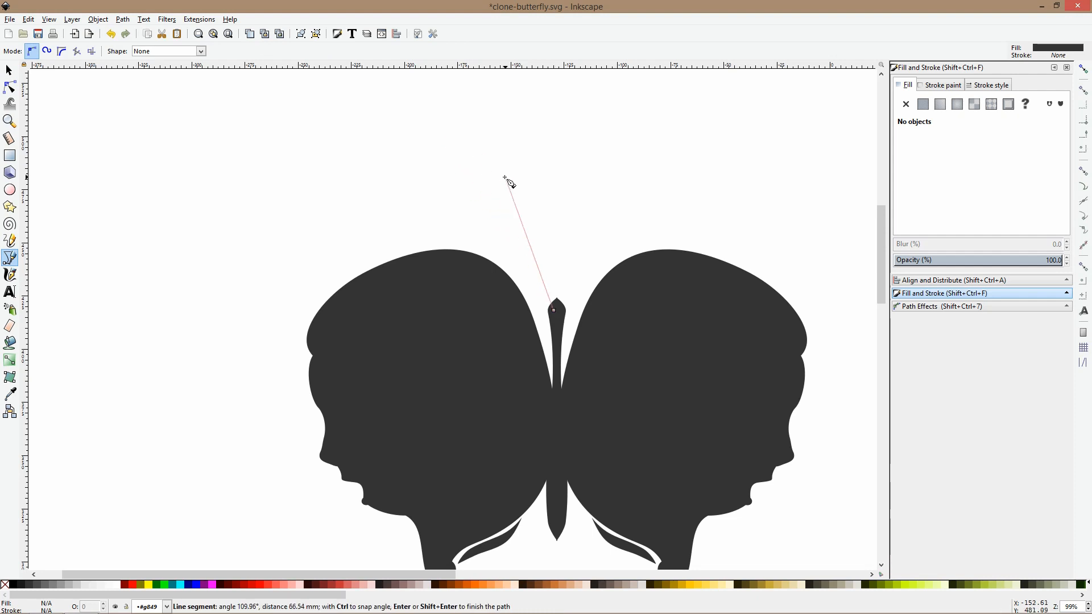
{"action": "left_click", "coordinate": [480, 162]}
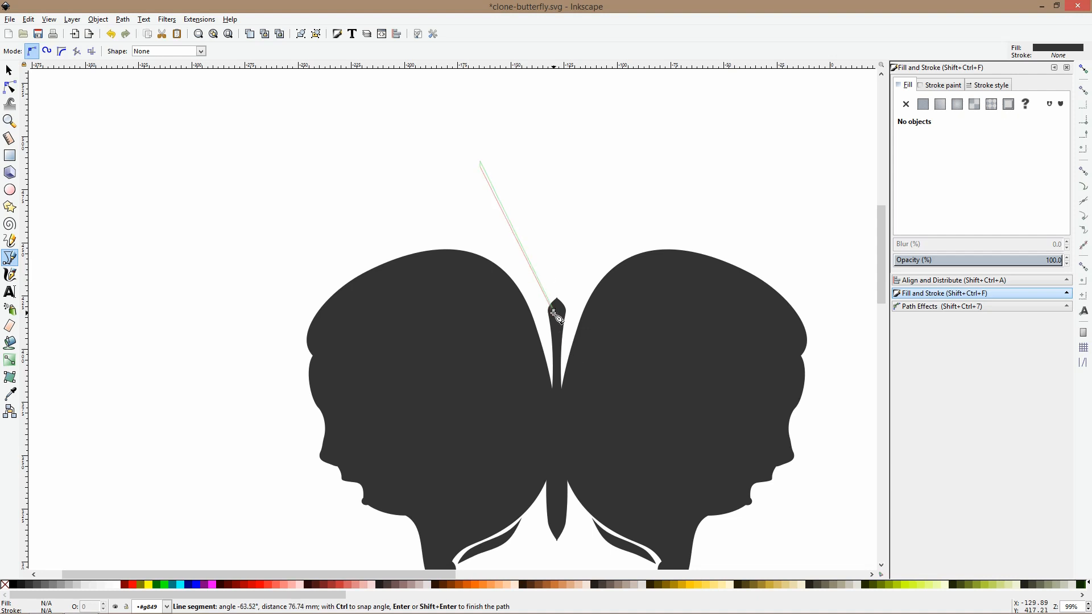
{"action": "left_click", "coordinate": [553, 313]}
{"action": "left_click", "coordinate": [554, 310]}
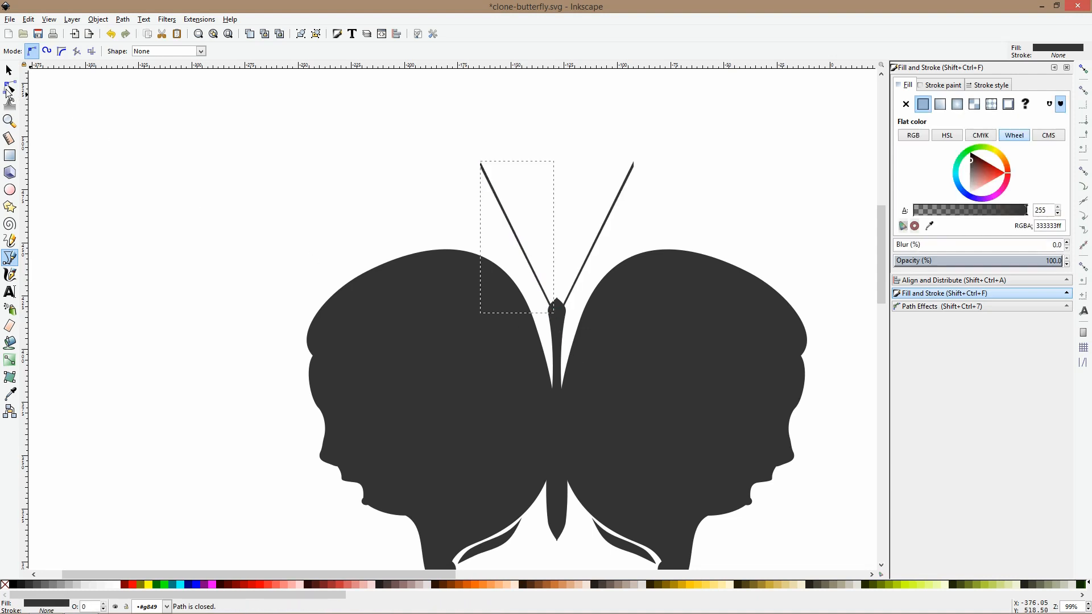
Round the antenna's outer tip and bow its edge inward so it tapers toward the body, about 35.1 by 70.7 mm overall
{"action": "left_click", "coordinate": [9, 87]}
{"action": "scroll", "coordinate": [433, 142], "scroll_direction": "up", "scroll_amount": 4}
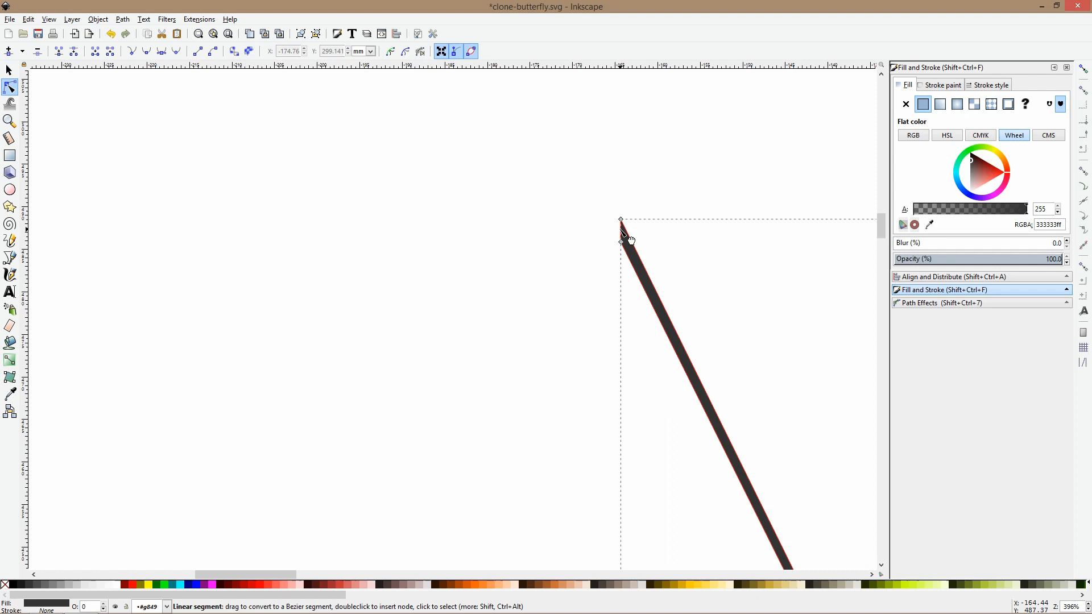
{"action": "left_click_drag", "start_coordinate": [631, 260], "coordinate": [640, 268]}
{"action": "scroll", "coordinate": [690, 307], "scroll_direction": "down", "scroll_amount": 3}
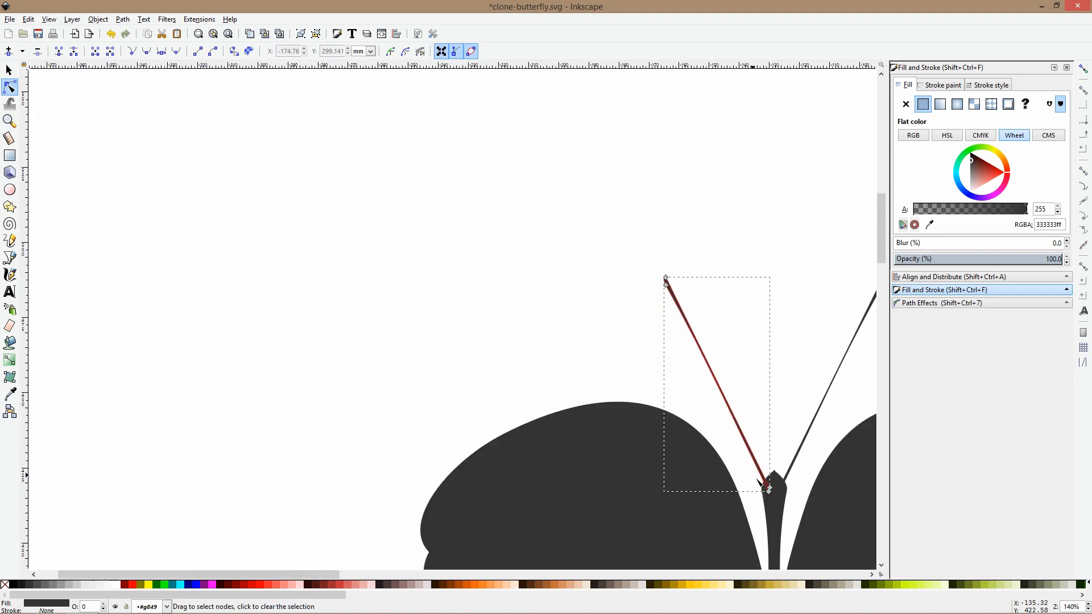
{"action": "scroll", "coordinate": [759, 482], "scroll_direction": "up", "scroll_amount": 4}
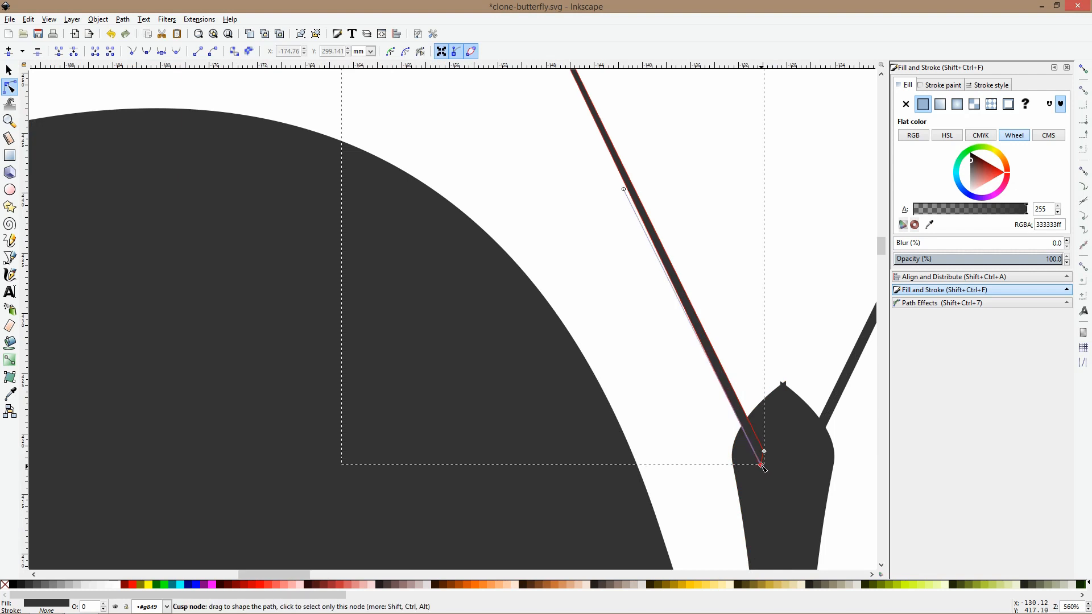
{"action": "key", "text": "s"}
{"action": "scroll", "coordinate": [704, 458], "scroll_direction": "down", "scroll_amount": 7}
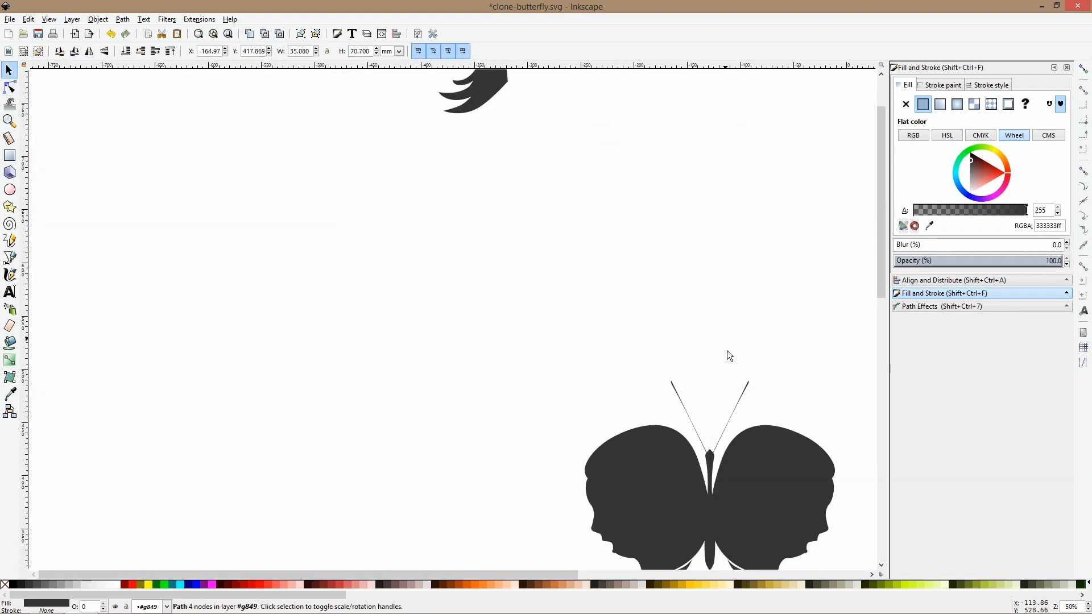
{"action": "left_click", "coordinate": [705, 380]}
Round the top of the body piece by bowing its upper edge outward, and curve its long side edge
{"action": "scroll", "coordinate": [735, 356], "scroll_direction": "up", "scroll_amount": 4}
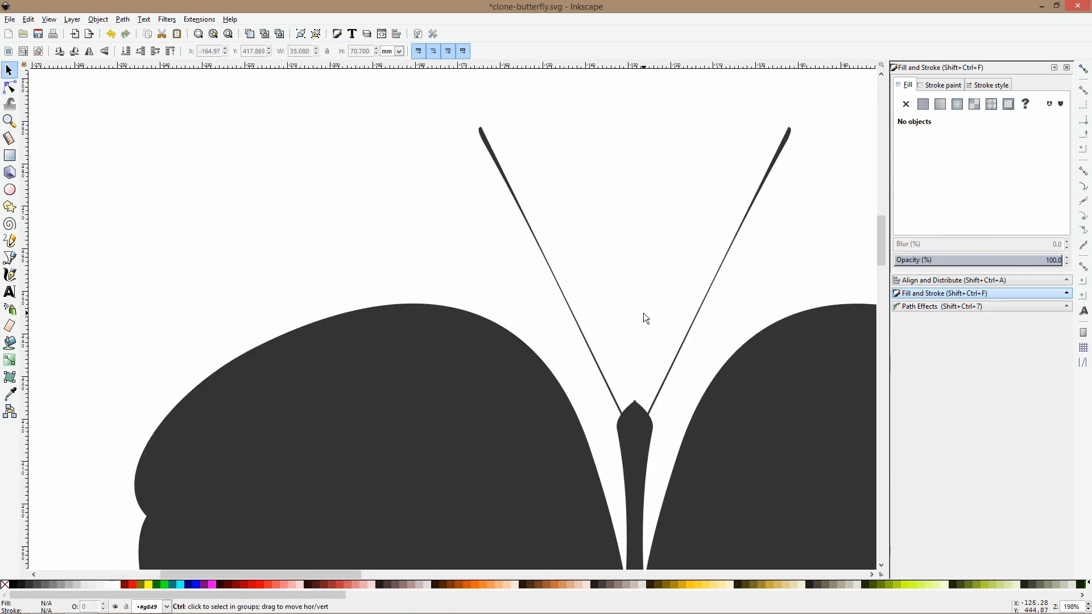
{"action": "scroll", "coordinate": [643, 313], "scroll_direction": "down", "scroll_amount": 2}
{"action": "scroll", "coordinate": [625, 380], "scroll_direction": "up", "scroll_amount": 4}
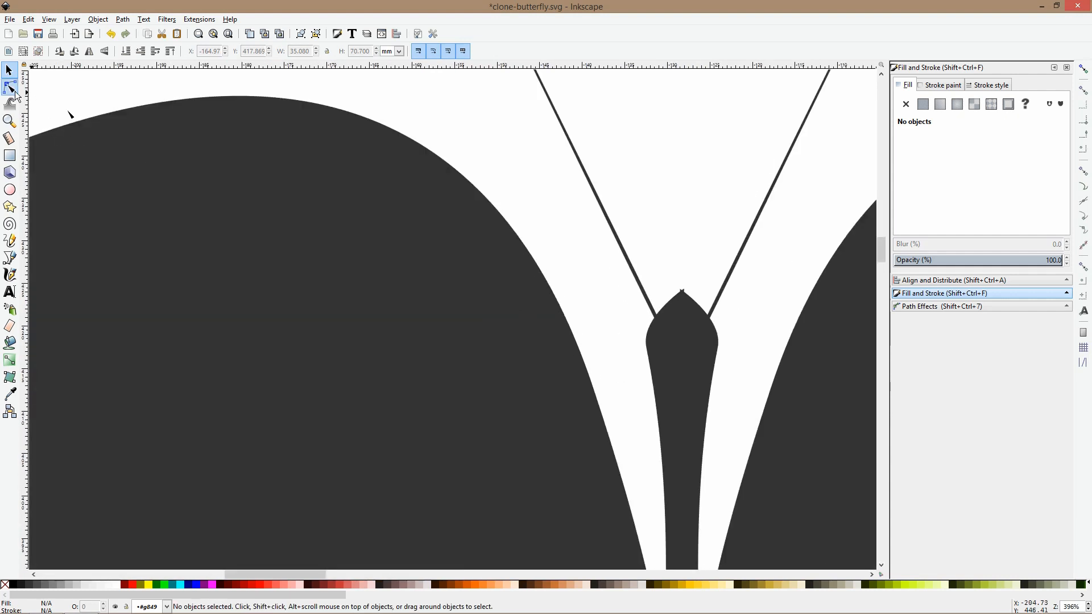
{"action": "key", "text": "n"}
{"action": "left_click", "coordinate": [676, 314]}
{"action": "left_click_drag", "start_coordinate": [681, 311], "coordinate": [672, 298]}
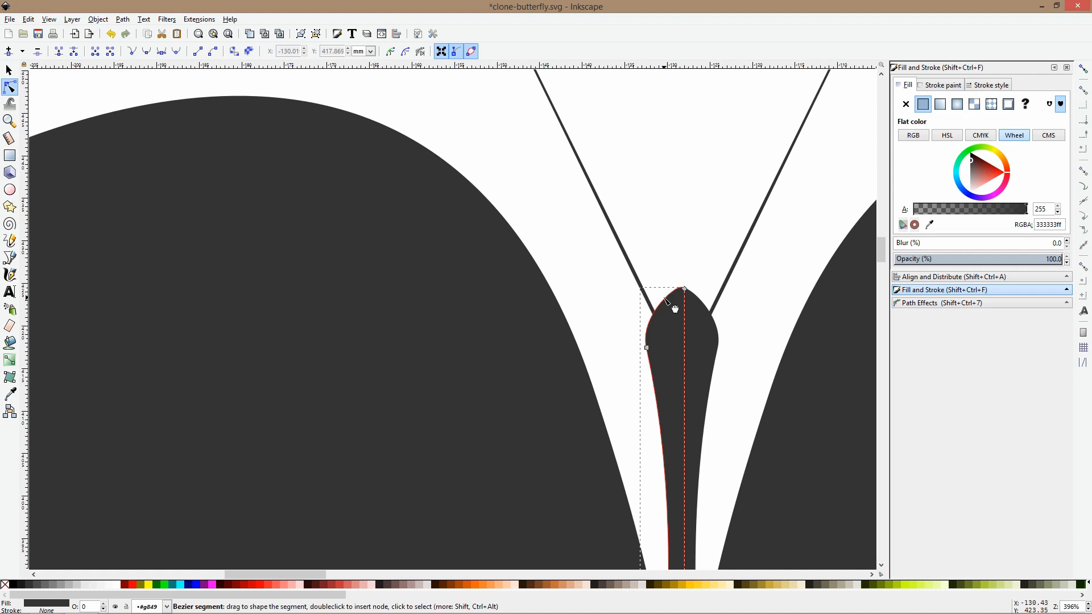
{"action": "scroll", "coordinate": [676, 310], "scroll_direction": "down", "scroll_amount": 6}
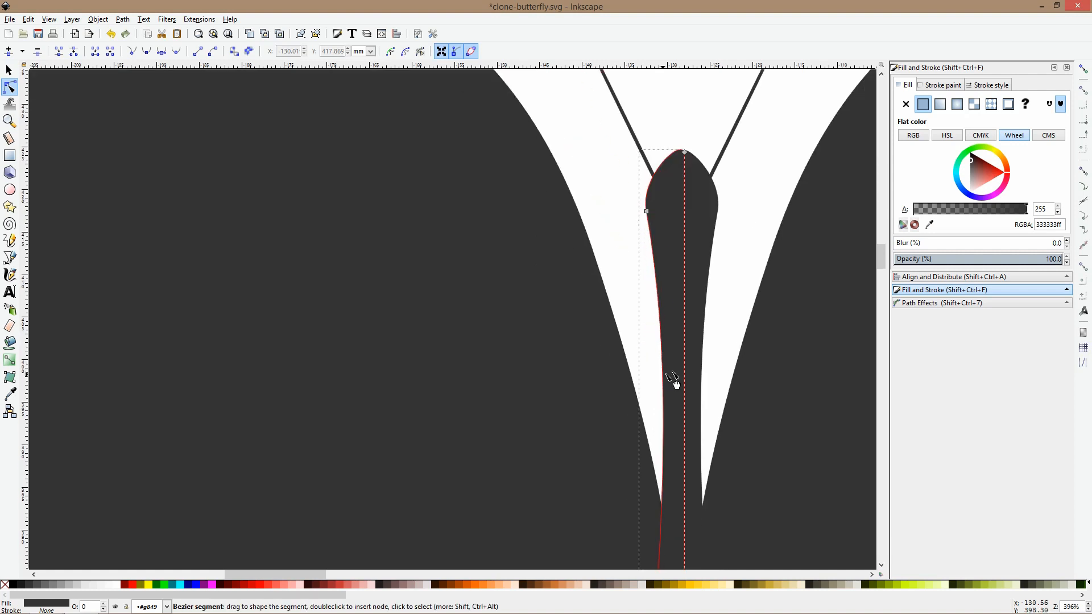
{"action": "scroll", "coordinate": [672, 371], "scroll_direction": "down", "scroll_amount": 4}
{"action": "key", "text": "s"}
{"action": "left_click", "coordinate": [713, 269]}
{"action": "left_click_drag", "start_coordinate": [696, 318], "coordinate": [545, 247]}
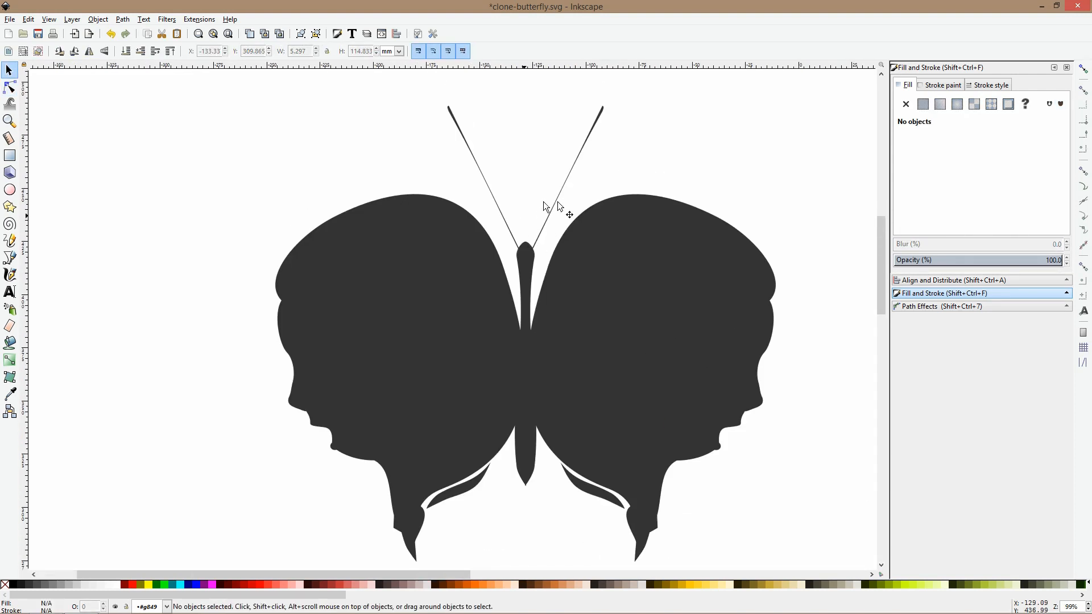
Stretch the original antenna outward and lower its tip, making it about 49 by 61.9 mm
{"action": "left_click", "coordinate": [475, 160]}
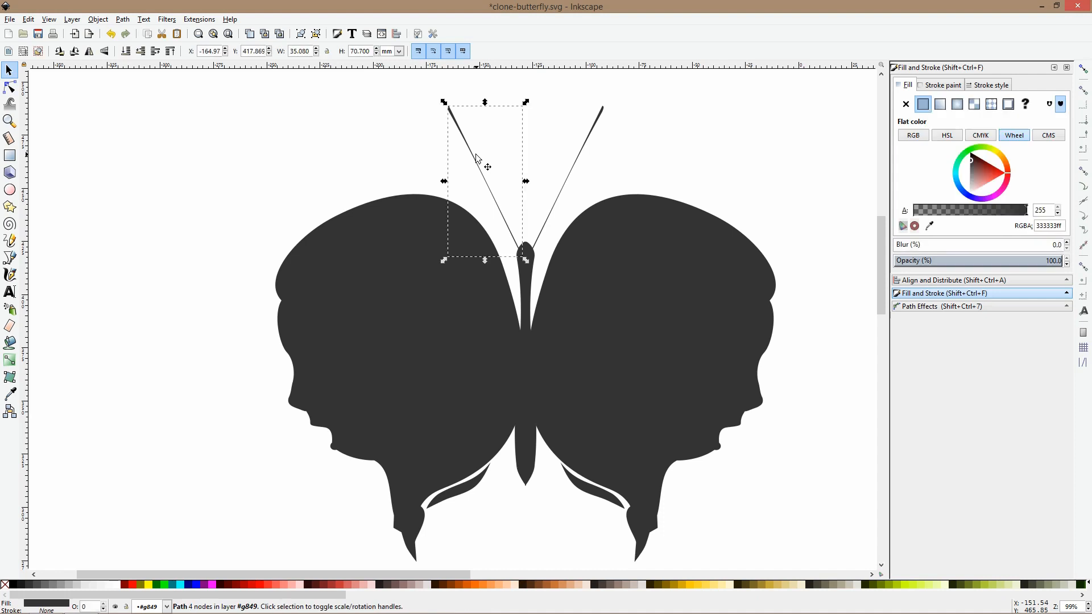
{"action": "left_click_drag", "start_coordinate": [444, 104], "coordinate": [414, 122]}
{"action": "left_click", "coordinate": [507, 142]}
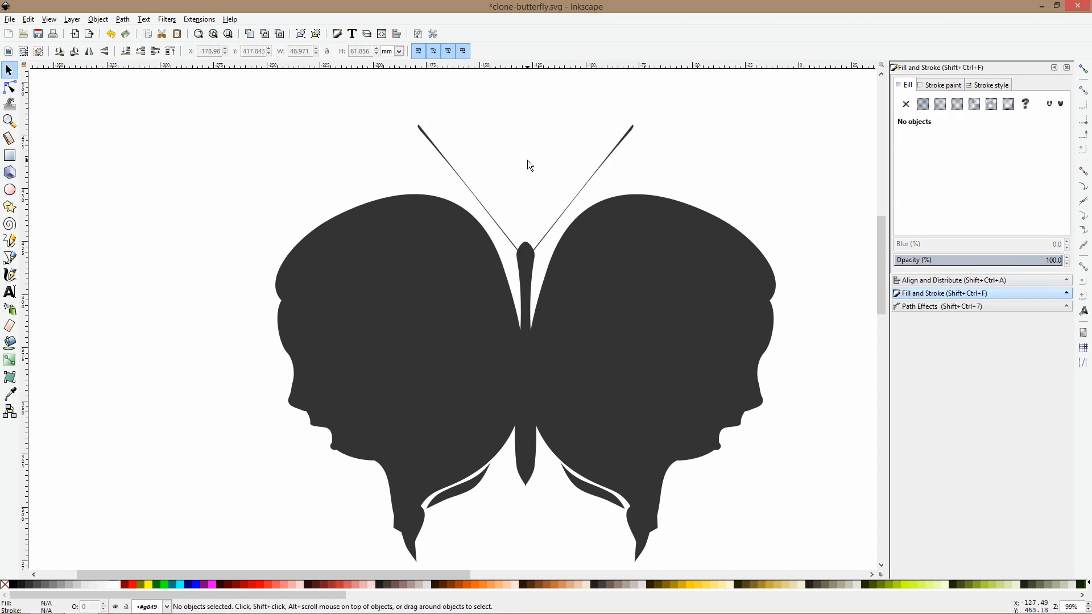
{"action": "scroll", "coordinate": [527, 159], "scroll_direction": "down", "scroll_amount": 4}
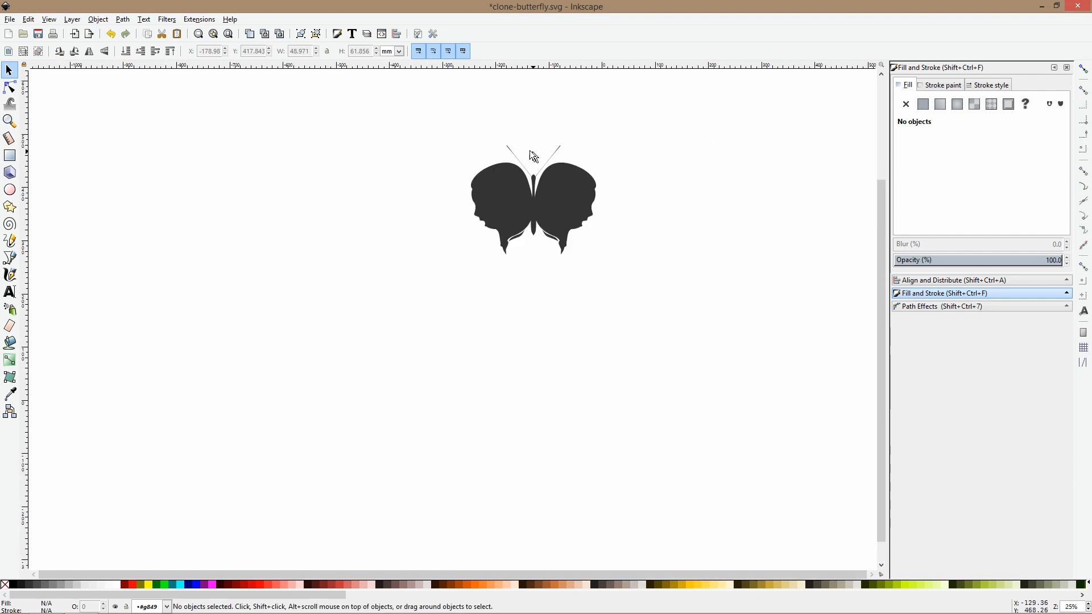
Rotate the original head silhouette and its leaf together slightly clockwise
{"action": "scroll", "coordinate": [528, 149], "scroll_direction": "up", "scroll_amount": 3}
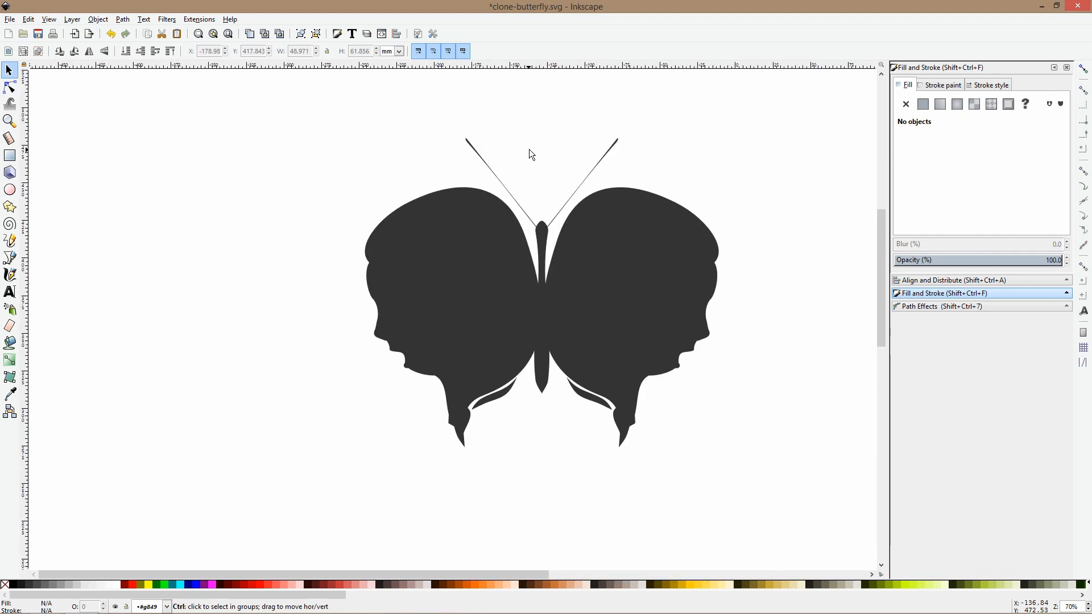
{"action": "left_click", "coordinate": [498, 216]}
{"action": "left_click", "coordinate": [507, 387], "text": "shift"}
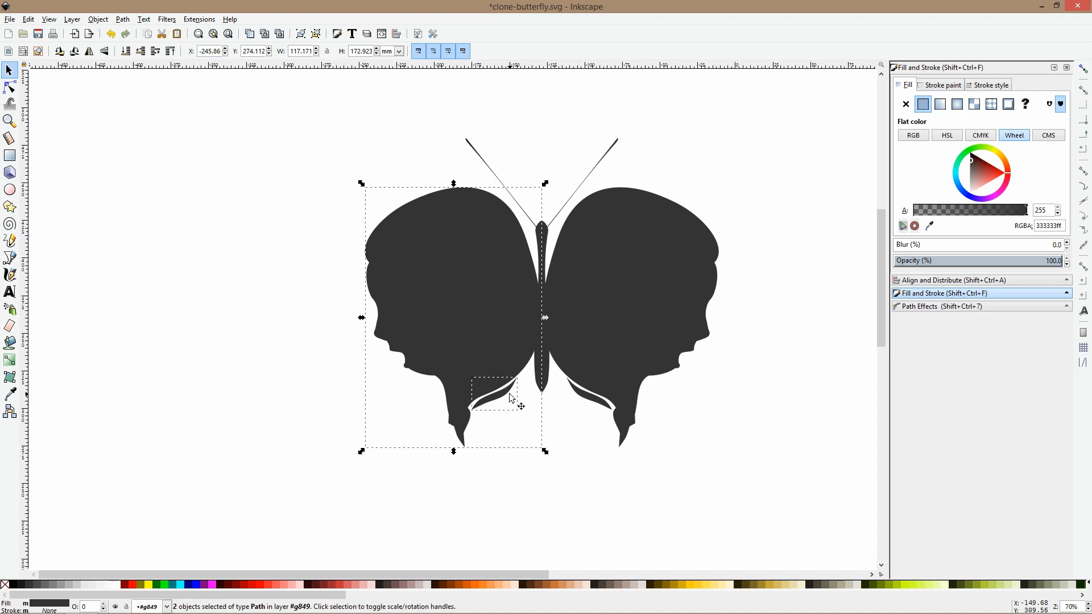
{"action": "mouse_move", "coordinate": [551, 194]}
{"action": "left_mouse_down"}
{"action": "mouse_move", "coordinate": [562, 210]}
{"action": "mouse_move", "coordinate": [501, 214]}
{"action": "left_mouse_up"}
{"action": "left_click", "coordinate": [525, 146]}
Delete the node on top of the original head and reshape the crown into one smooth curve running down to the body
{"action": "double_click", "coordinate": [439, 246]}
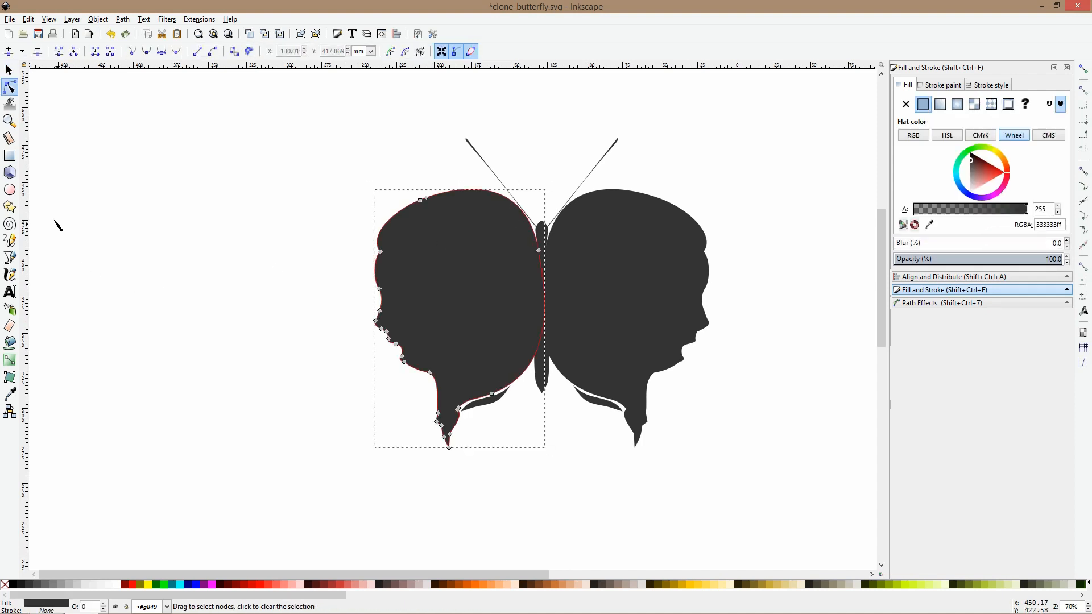
{"action": "left_click", "coordinate": [9, 258]}
{"action": "scroll", "coordinate": [554, 246], "scroll_direction": "up", "scroll_amount": 3, "text": "ctrl"}
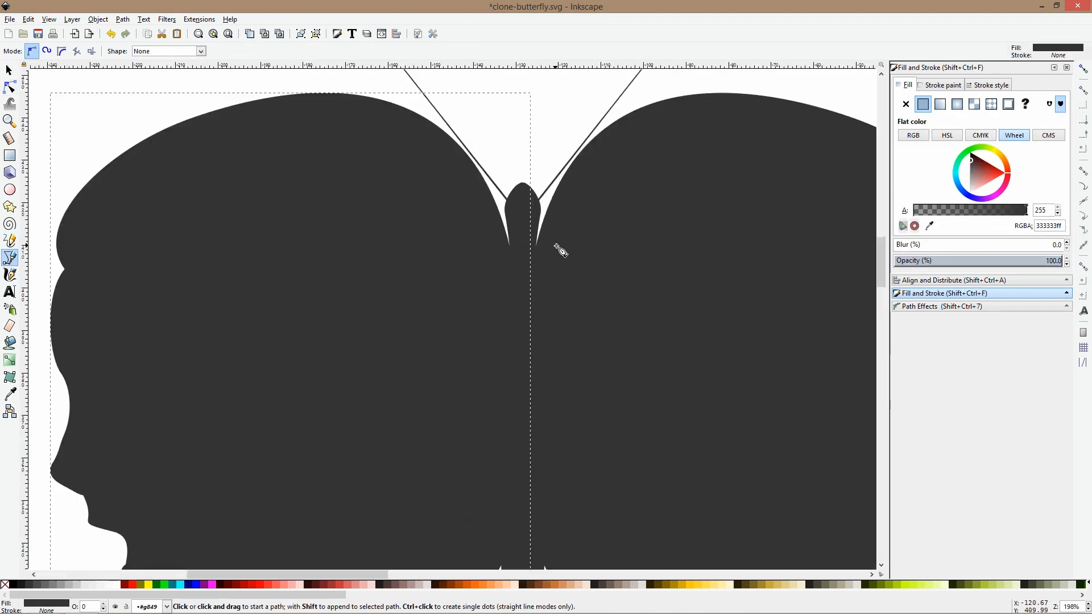
{"action": "left_click", "coordinate": [9, 89]}
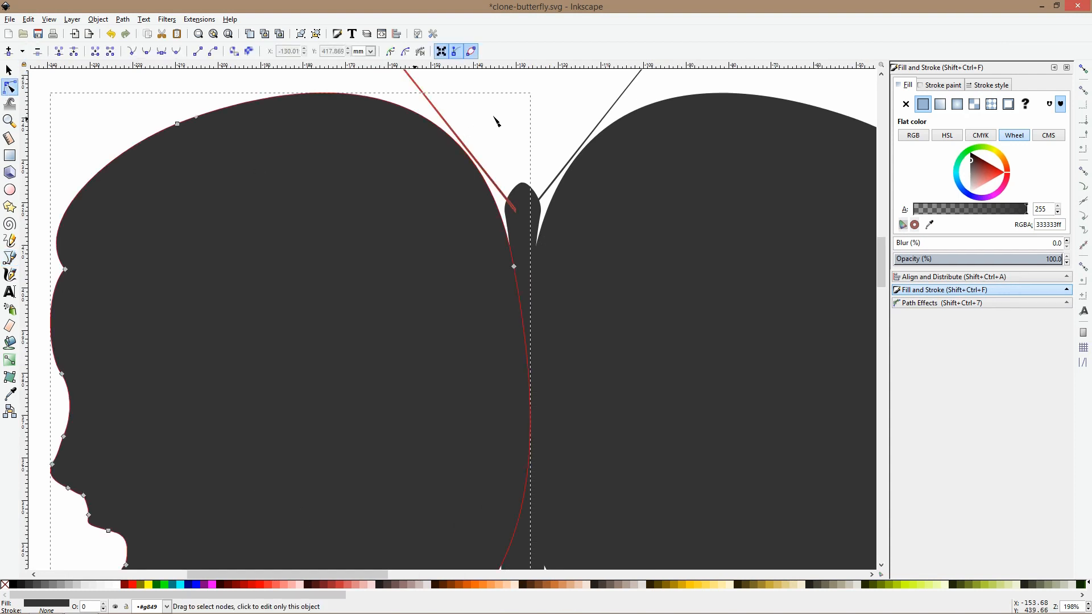
{"action": "left_click_drag", "start_coordinate": [419, 124], "coordinate": [426, 140]}
{"action": "left_click_drag", "start_coordinate": [171, 107], "coordinate": [200, 127]}
{"action": "key", "text": "Delete"}
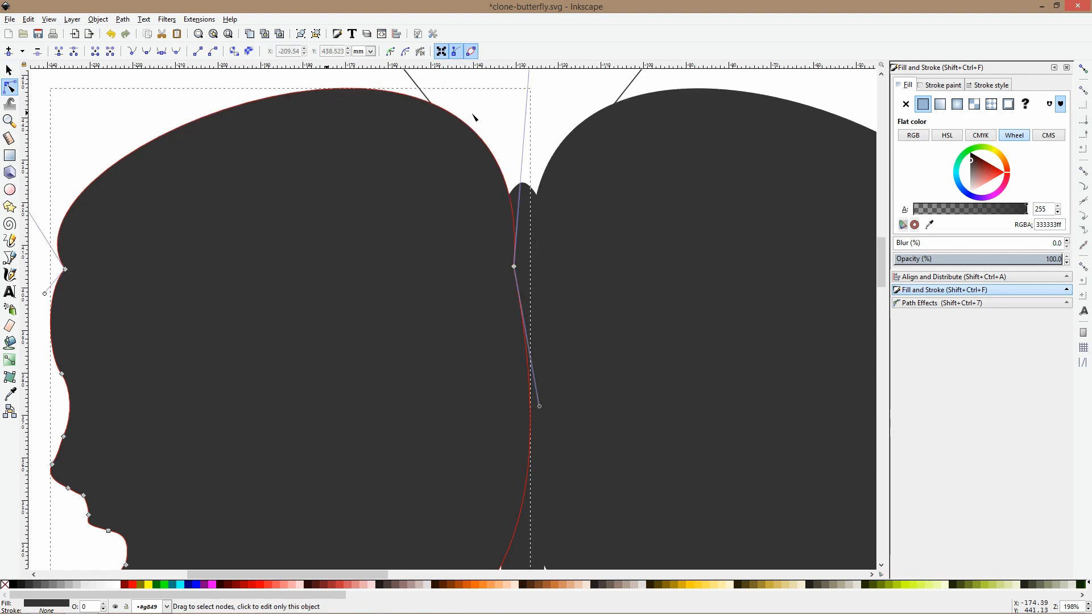
{"action": "mouse_move", "coordinate": [481, 130]}
{"action": "left_mouse_down"}
{"action": "mouse_move", "coordinate": [405, 142]}
{"action": "mouse_move", "coordinate": [426, 151]}
{"action": "left_mouse_up"}
{"action": "key", "text": "5"}
{"action": "key", "text": "Escape"}
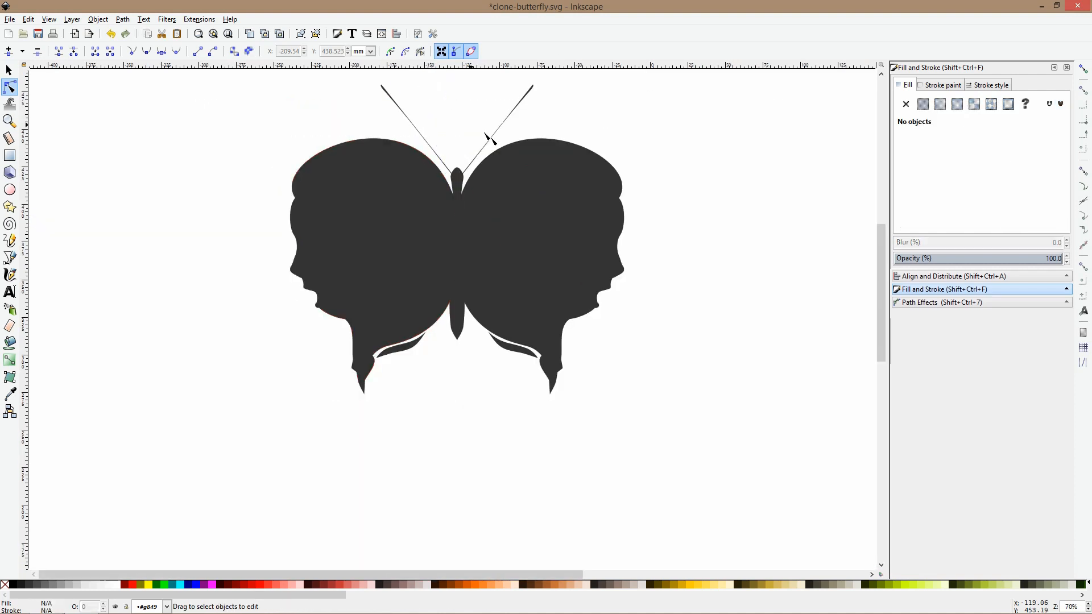
{"action": "scroll", "coordinate": [405, 199], "scroll_direction": "up", "scroll_amount": 1}
{"action": "scroll", "coordinate": [405, 189], "scroll_direction": "up", "scroll_amount": 2}
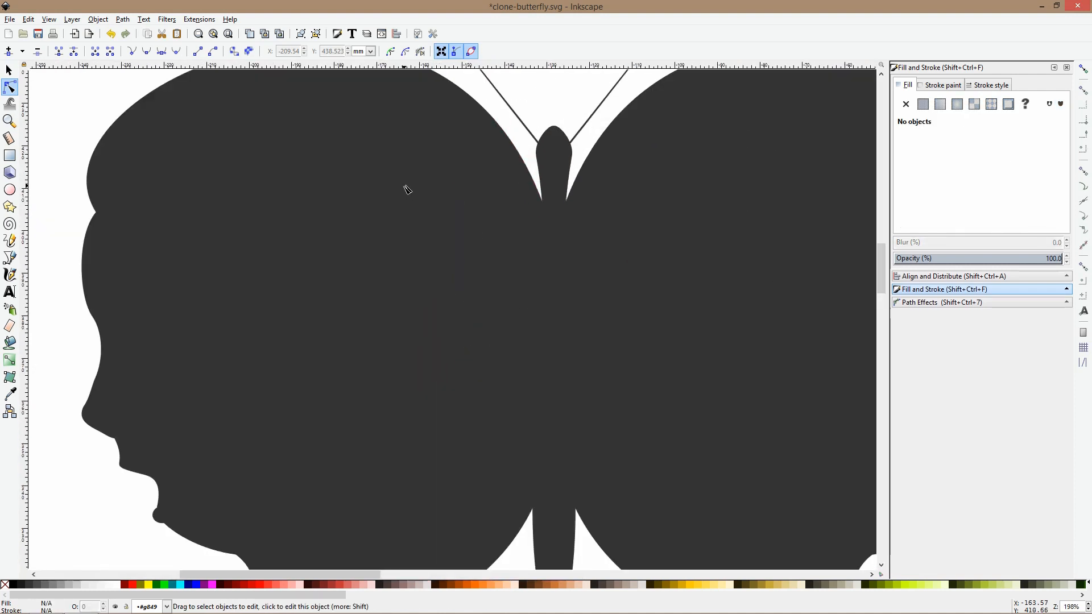
{"action": "left_click", "coordinate": [10, 259]}
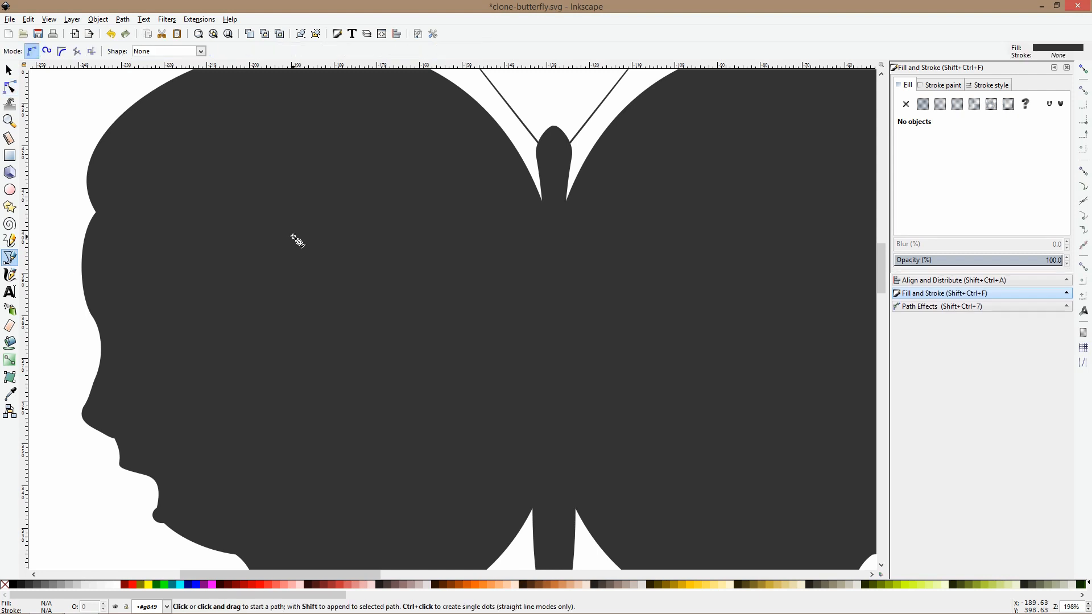
{"action": "scroll", "coordinate": [430, 261], "scroll_direction": "down", "scroll_amount": 2}
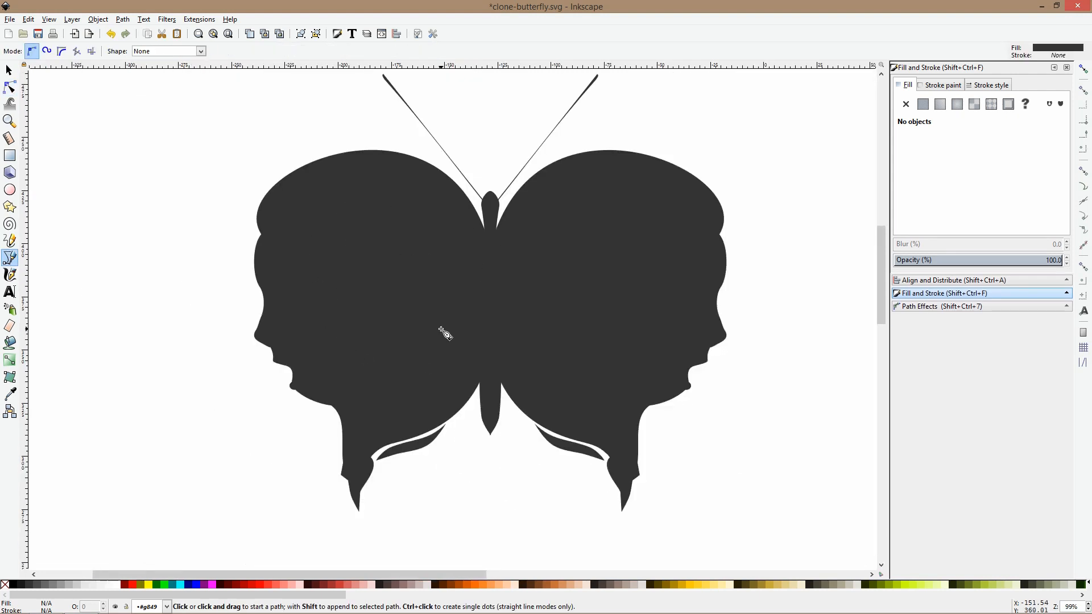
Delete the nodes forming the notch on the outer edge of the original wing's tail and smooth that edge down to the tip
{"action": "key", "text": "s"}
{"action": "left_click", "coordinate": [423, 451]}
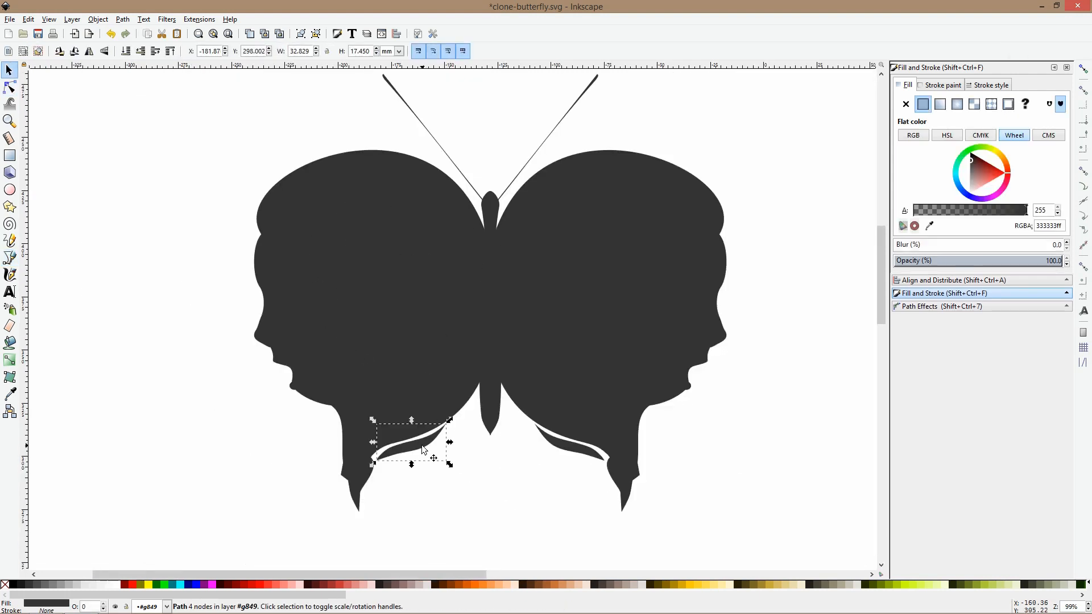
{"action": "left_click", "coordinate": [425, 399]}
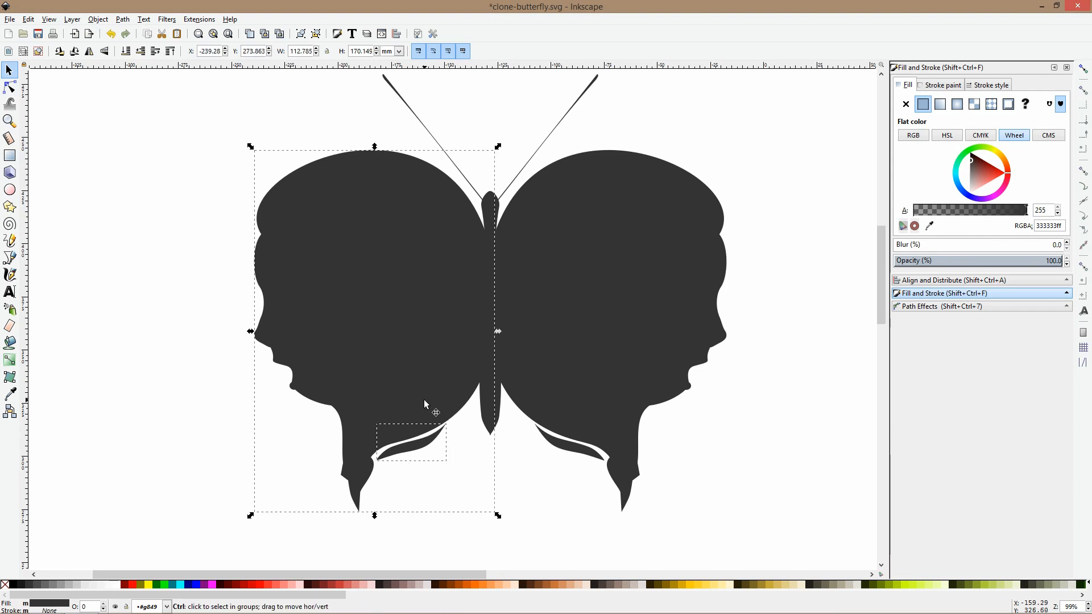
{"action": "left_click", "coordinate": [9, 88]}
{"action": "left_click", "coordinate": [456, 595]}
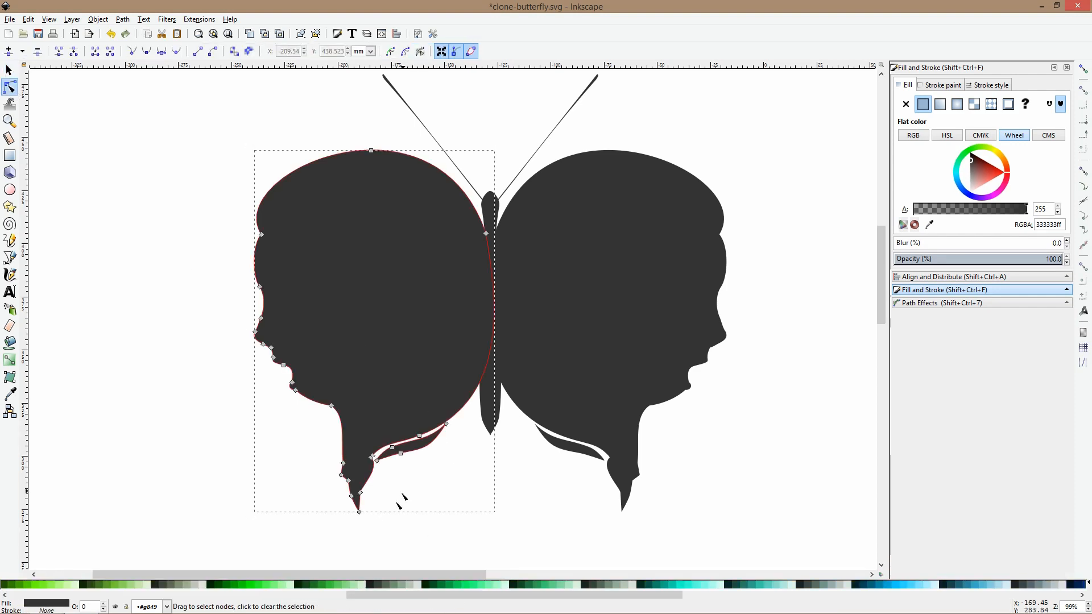
{"action": "scroll", "coordinate": [373, 506], "scroll_direction": "up", "scroll_amount": 3}
{"action": "left_click_drag", "start_coordinate": [283, 408], "coordinate": [321, 454]}
{"action": "key", "text": "Delete"}
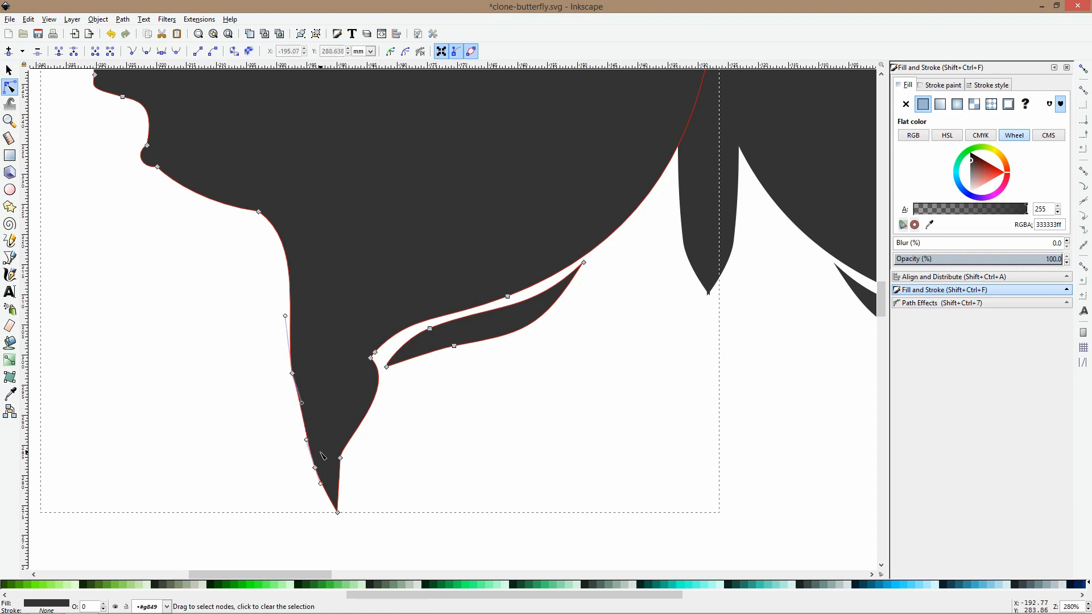
{"action": "key", "text": "shift+s"}
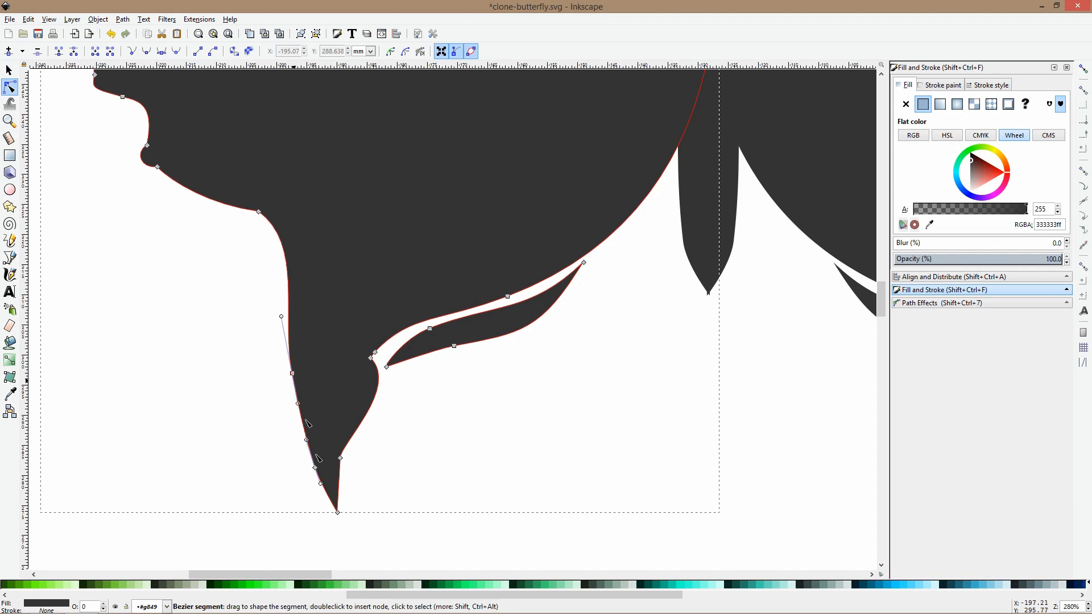
{"action": "left_click_drag", "start_coordinate": [333, 483], "coordinate": [333, 483]}
{"action": "left_click", "coordinate": [285, 476]}
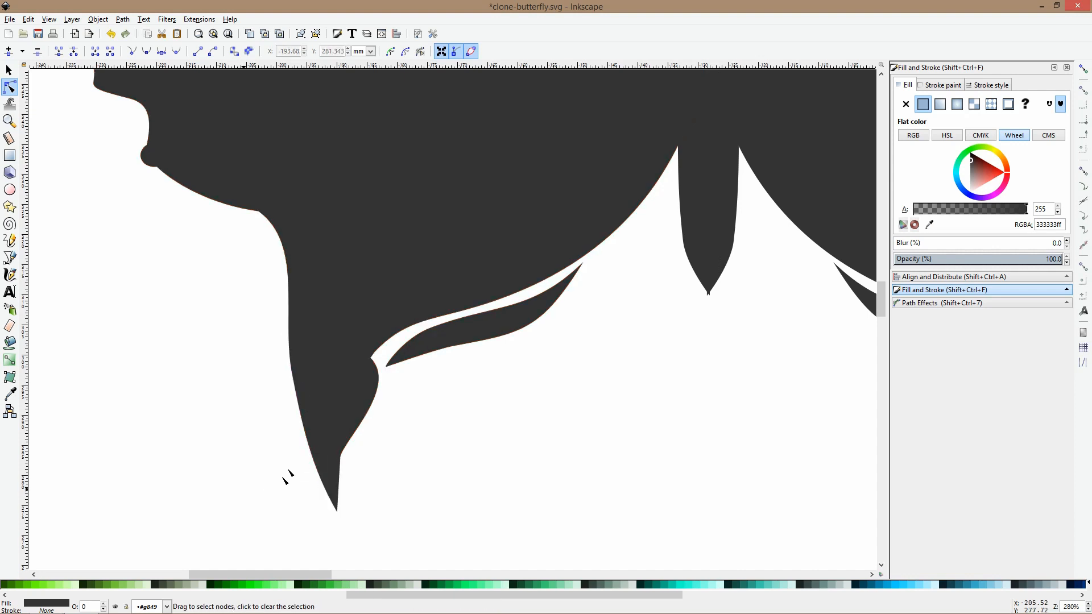
{"action": "scroll", "coordinate": [392, 470], "scroll_direction": "down", "scroll_amount": 3}
{"action": "scroll", "coordinate": [416, 452], "scroll_direction": "down", "scroll_amount": 3}
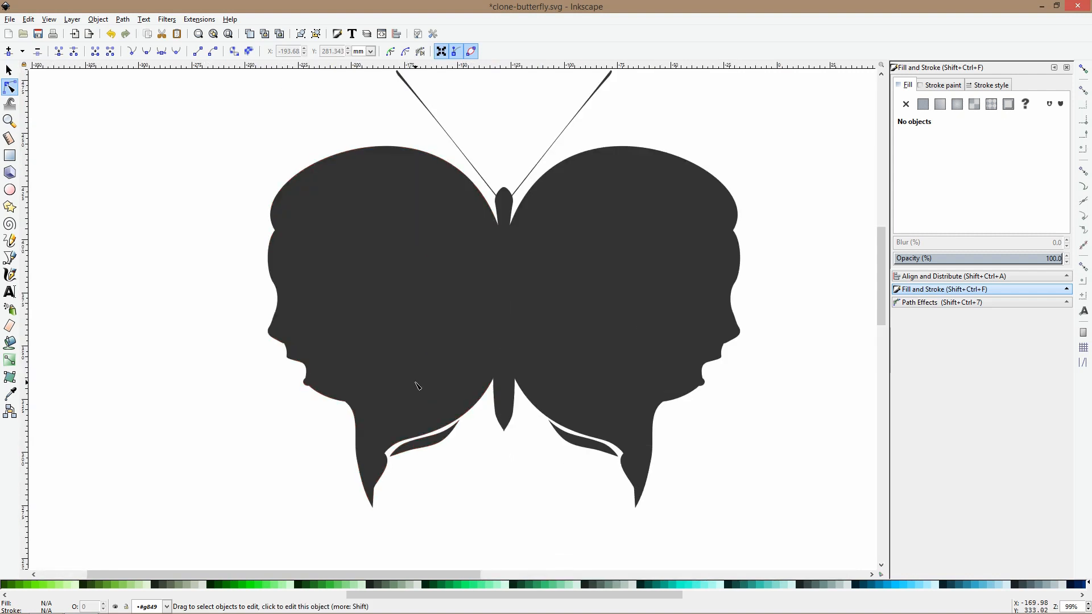
{"action": "scroll", "coordinate": [451, 233], "scroll_direction": "up", "scroll_amount": 1}
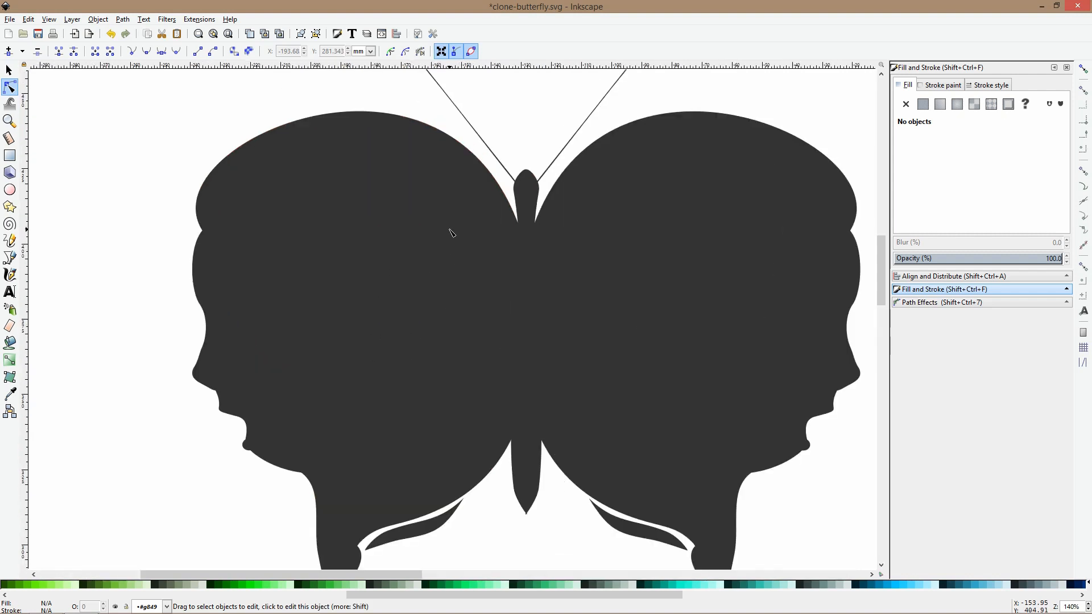
{"action": "left_click", "coordinate": [10, 258]}
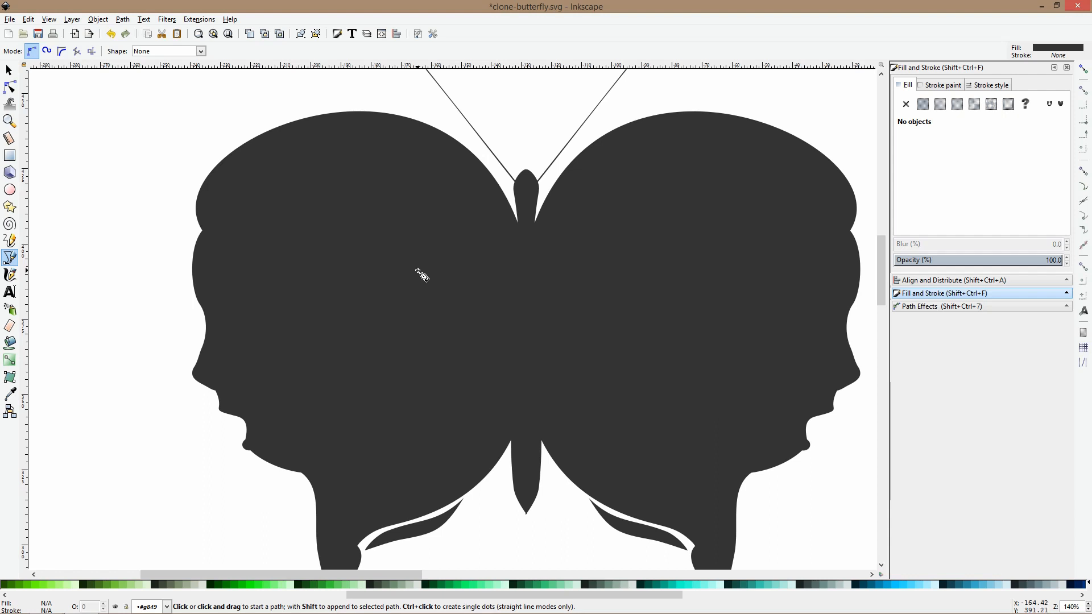
{"action": "scroll", "coordinate": [421, 275], "scroll_direction": "down", "scroll_amount": 4}
{"action": "scroll", "coordinate": [421, 275], "scroll_direction": "down", "scroll_amount": 1}
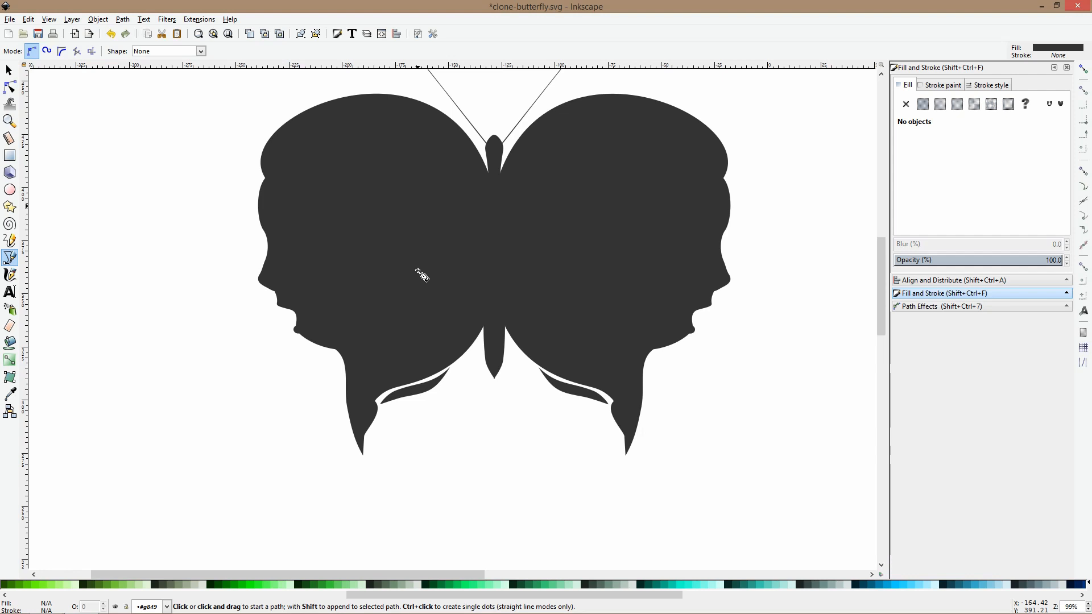
{"action": "scroll", "coordinate": [438, 233], "scroll_direction": "up", "scroll_amount": 2}
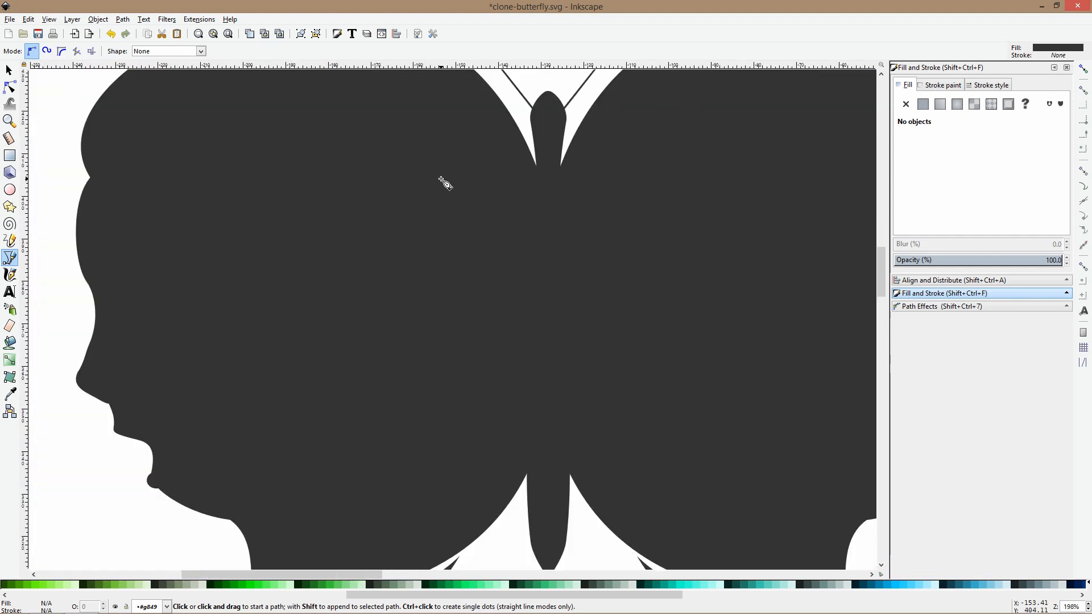
{"action": "scroll", "coordinate": [447, 203], "scroll_direction": "down", "scroll_amount": 4}
{"action": "scroll", "coordinate": [518, 174], "scroll_direction": "up", "scroll_amount": 2}
{"action": "scroll", "coordinate": [516, 173], "scroll_direction": "down", "scroll_amount": 2}
{"action": "left_click", "coordinate": [520, 171]}
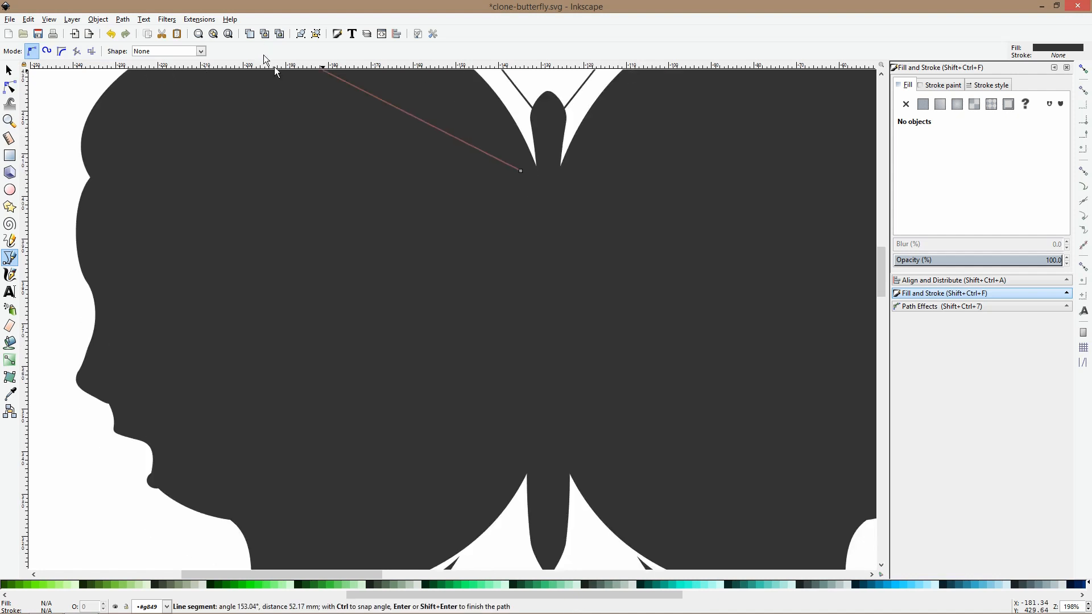
{"action": "scroll", "coordinate": [458, 139], "scroll_direction": "down", "scroll_amount": 4}
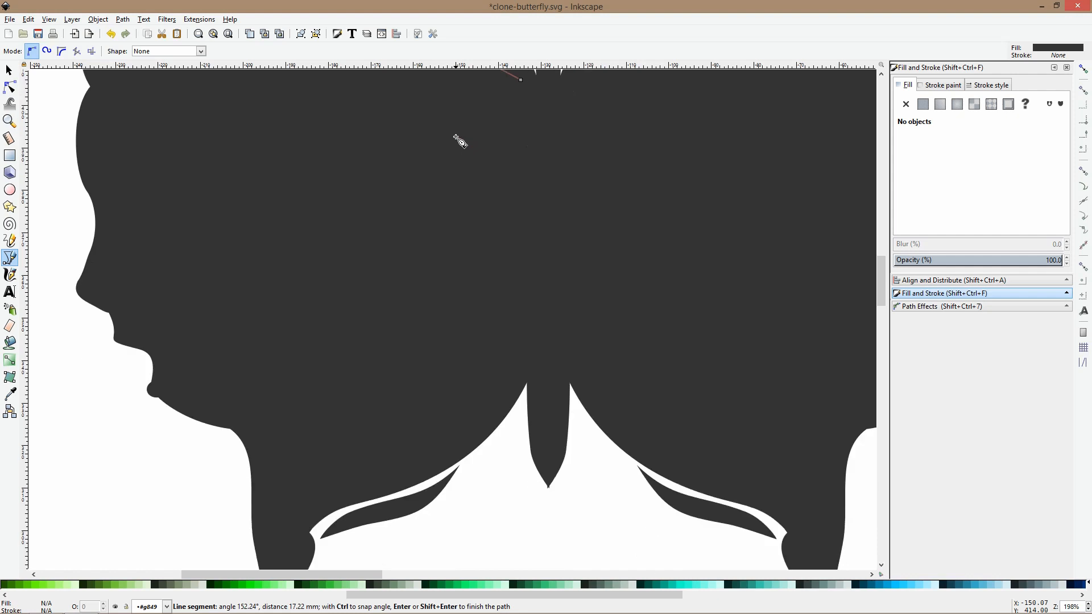
{"action": "scroll", "coordinate": [453, 142], "scroll_direction": "up", "scroll_amount": 10}
{"action": "left_click", "coordinate": [426, 196]}
{"action": "left_click", "coordinate": [269, 222]}
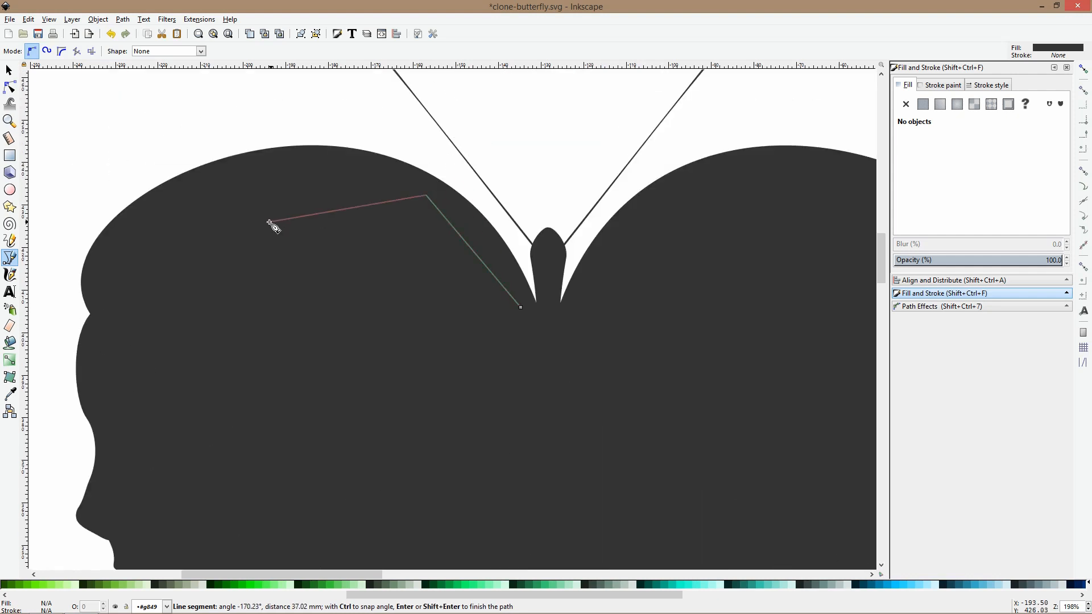
{"action": "key", "text": "Return"}
{"action": "key", "text": "space"}
{"action": "key", "text": "Escape"}
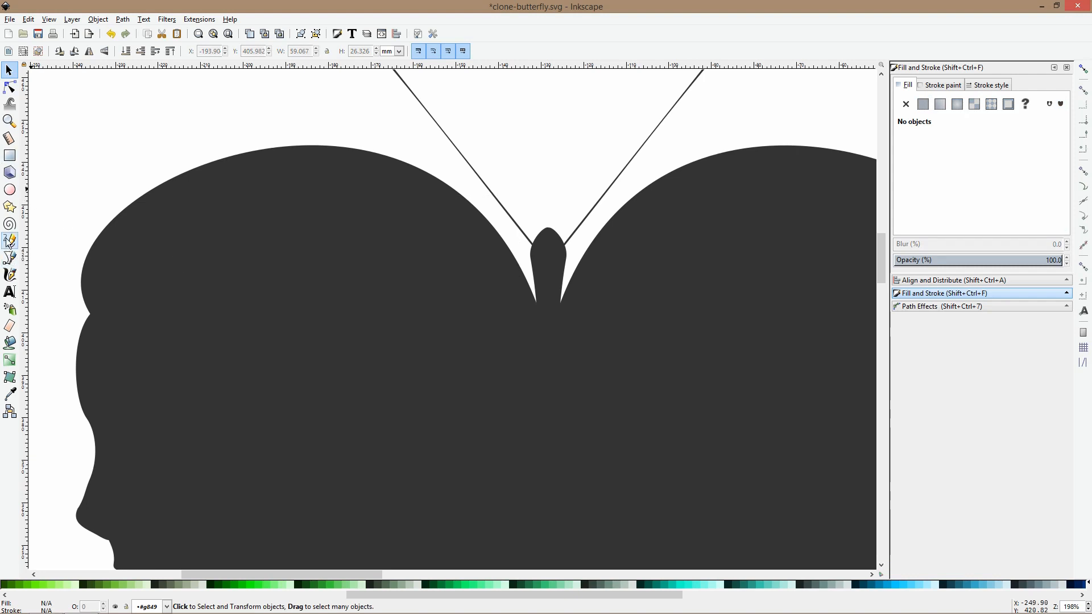
{"action": "left_click", "coordinate": [9, 155]}
{"action": "scroll", "coordinate": [291, 149], "scroll_direction": "down", "scroll_amount": 3}
{"action": "scroll", "coordinate": [352, 140], "scroll_direction": "up", "scroll_amount": 2}
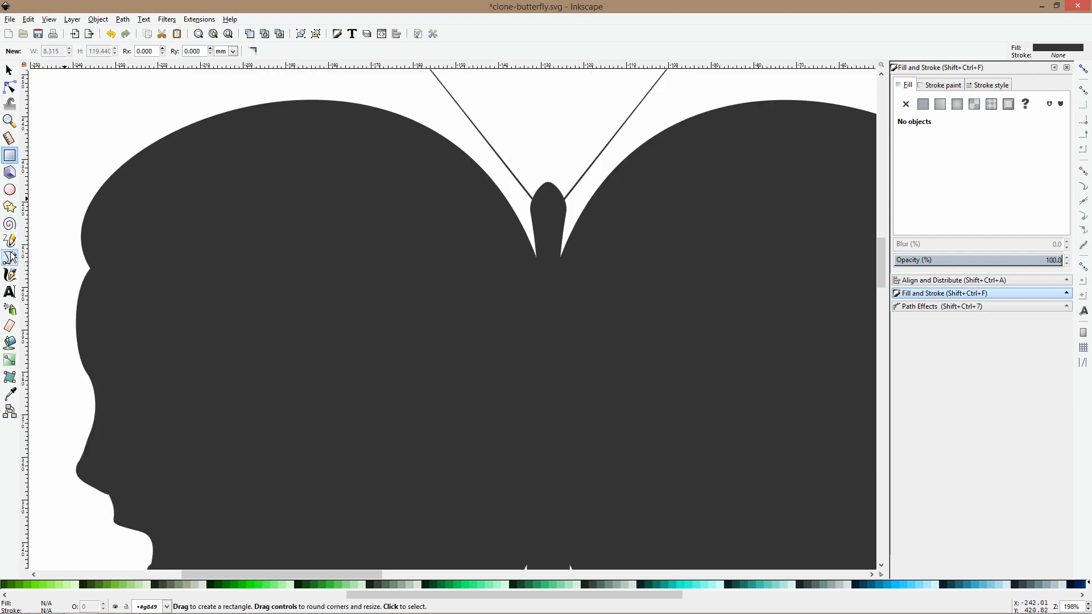
Start a straight-segment Bezier outline inside the original wing, running from the top body junction along the crown and face side to the lower interior
{"action": "left_click", "coordinate": [9, 258]}
{"action": "scroll", "coordinate": [285, 187], "scroll_direction": "down", "scroll_amount": 3}
{"action": "scroll", "coordinate": [429, 173], "scroll_direction": "up", "scroll_amount": 3}
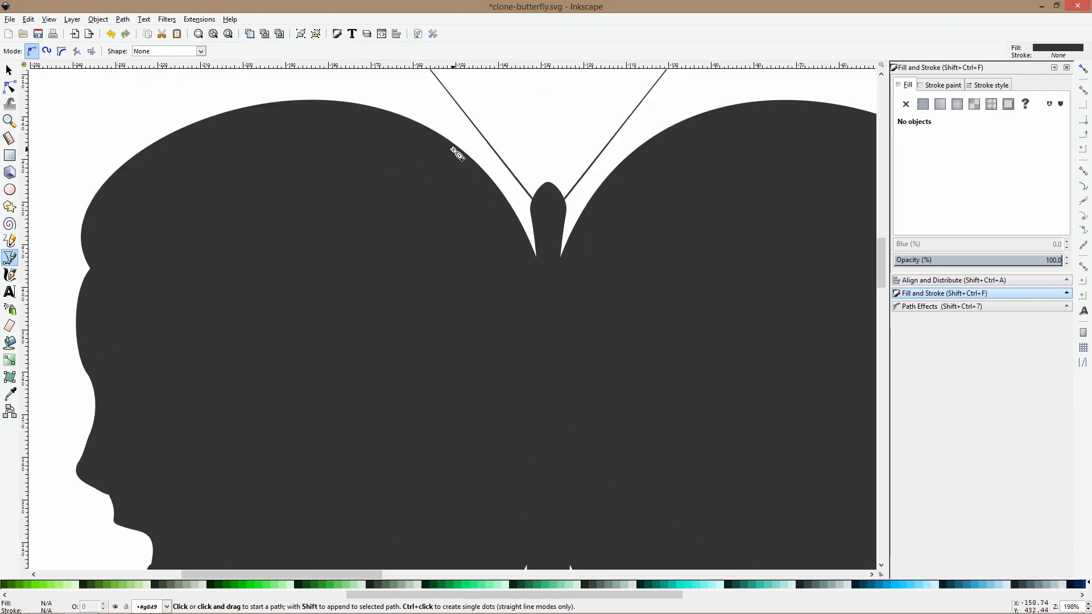
{"action": "left_click", "coordinate": [529, 265]}
{"action": "left_click", "coordinate": [441, 147]}
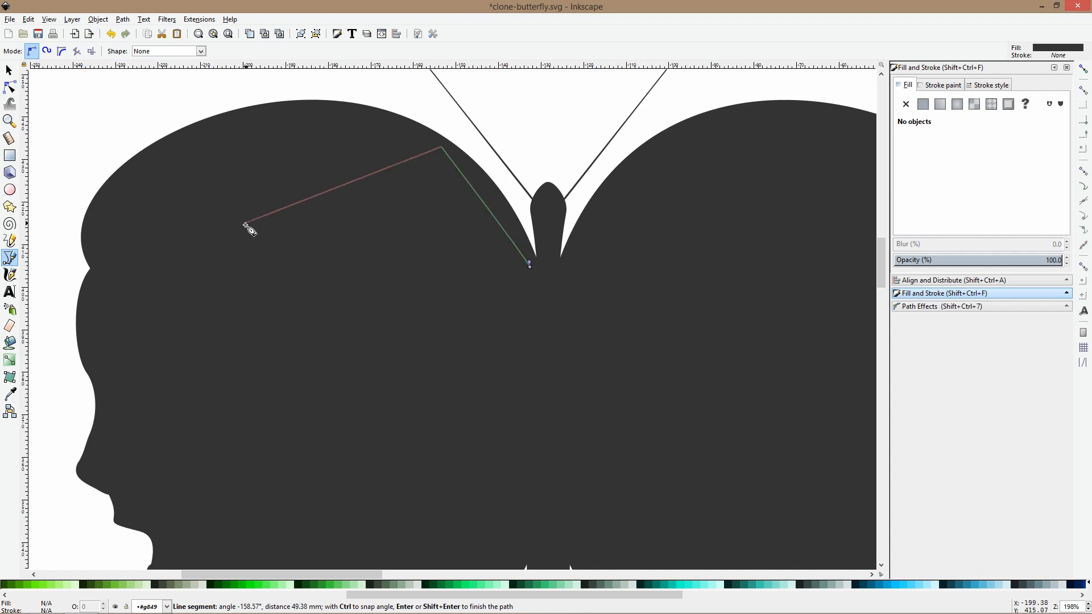
{"action": "left_click", "coordinate": [233, 228]}
{"action": "scroll", "coordinate": [227, 239], "scroll_direction": "down", "scroll_amount": 3}
{"action": "left_click", "coordinate": [200, 210]}
{"action": "left_click", "coordinate": [242, 279]}
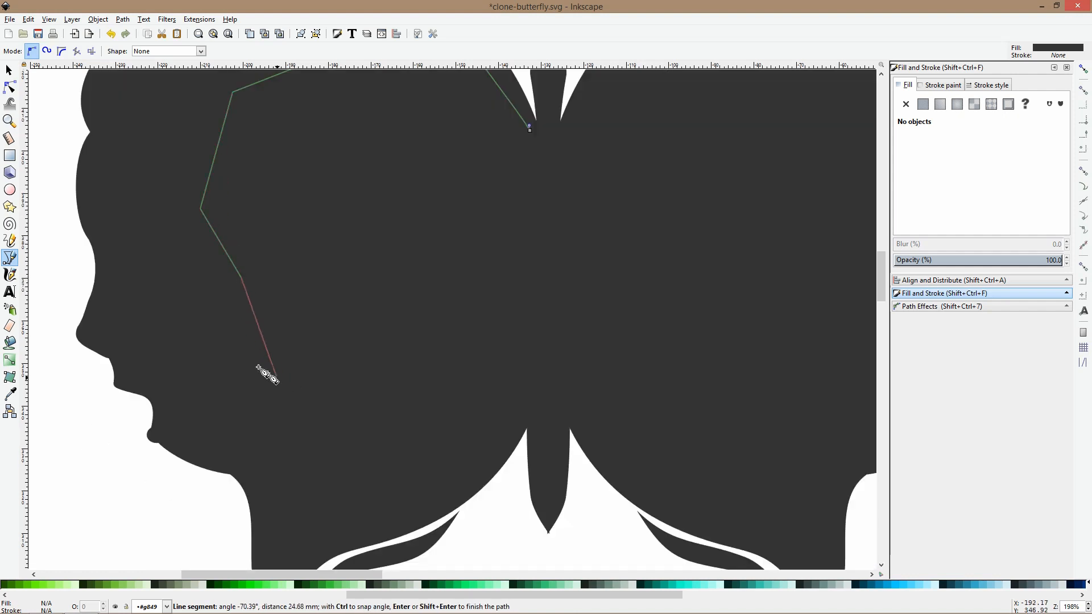
{"action": "left_click", "coordinate": [235, 361]}
{"action": "left_click", "coordinate": [363, 379]}
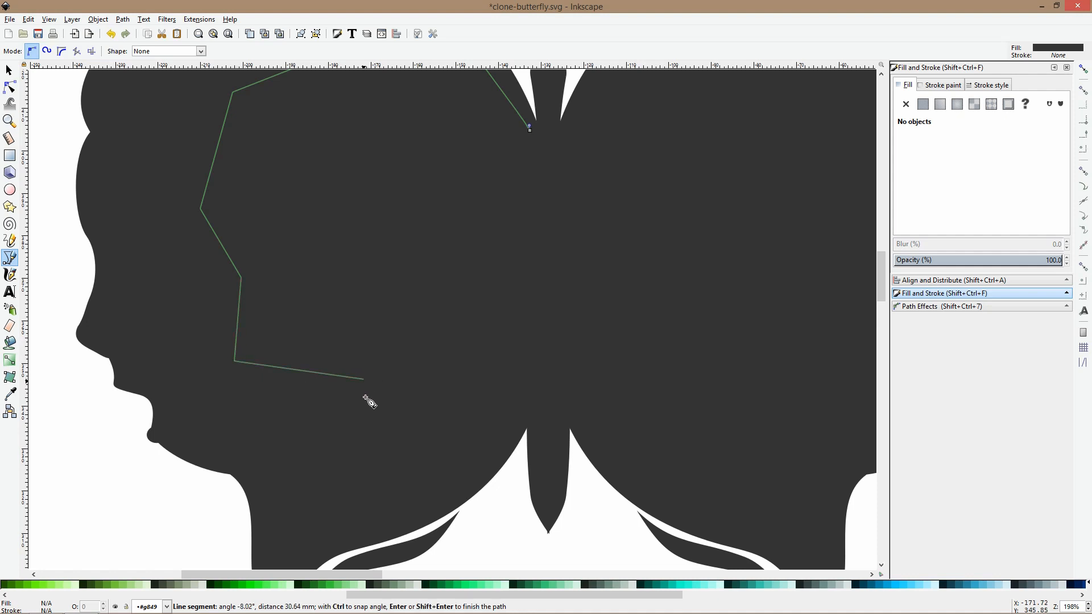
Complete and close the straight-sided outline inside the butterfly's left wing, ending it at its starting point beside the body
{"action": "left_click", "coordinate": [372, 446]}
{"action": "left_click", "coordinate": [499, 460]}
{"action": "left_click", "coordinate": [539, 393]}
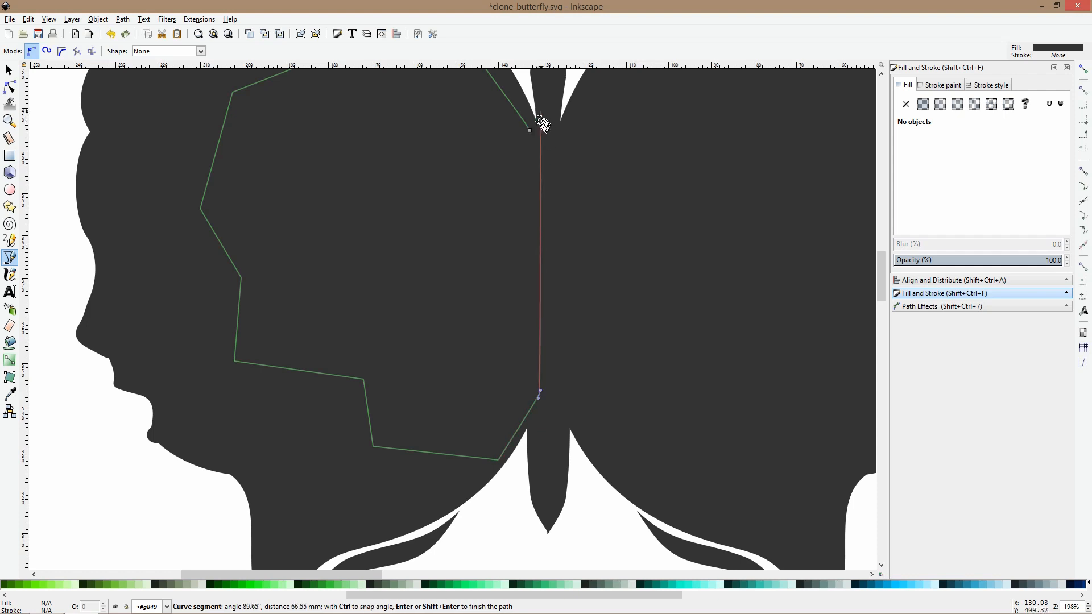
{"action": "left_click", "coordinate": [531, 133]}
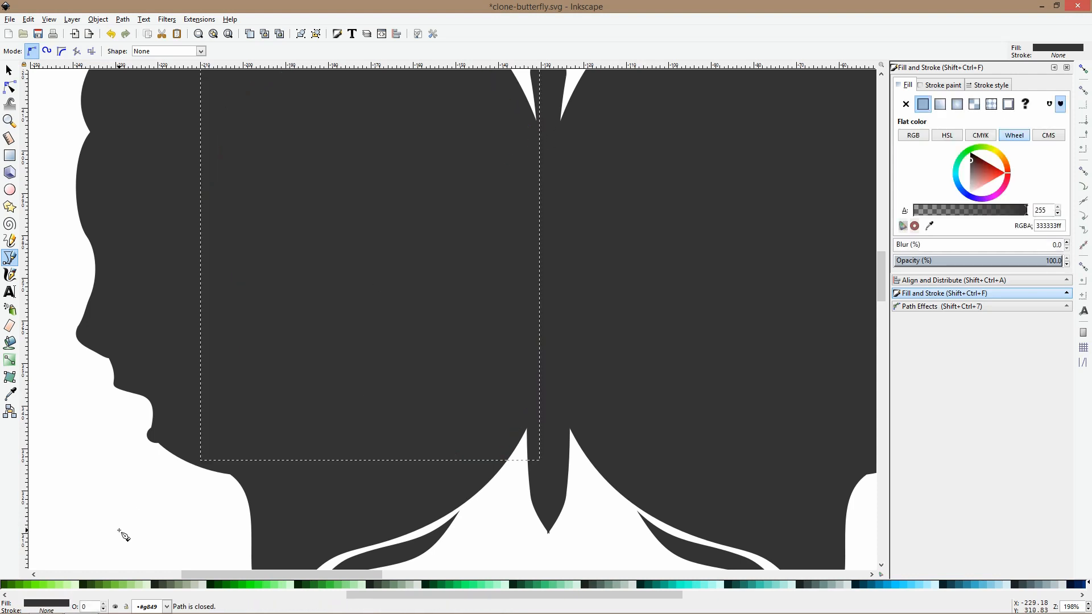
Fill the new wing polygon with light grey b3b3b3
{"action": "left_click", "coordinate": [197, 592]}
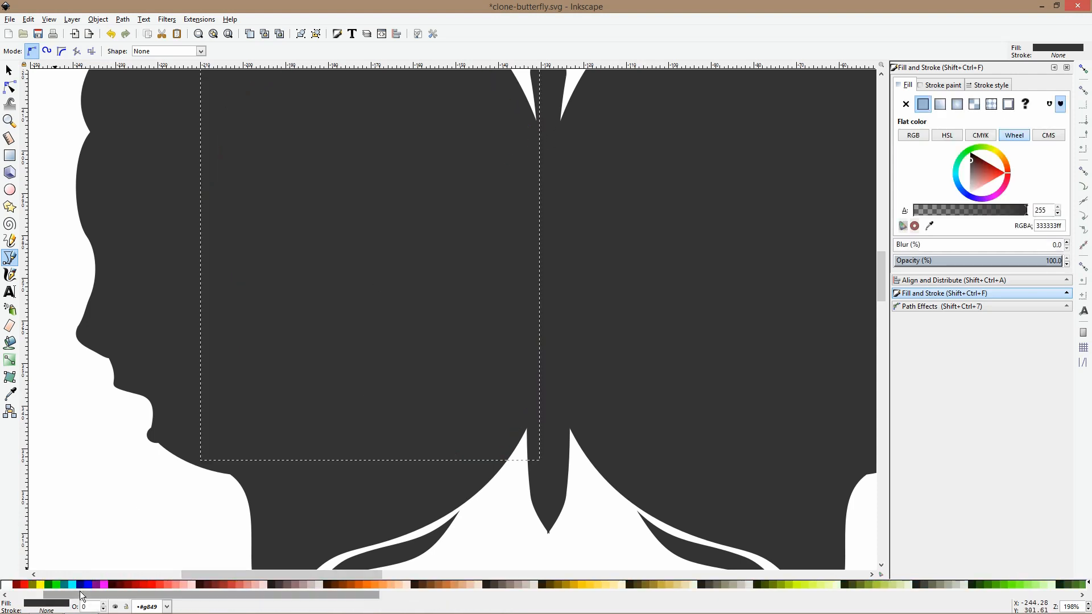
{"action": "left_click", "coordinate": [23, 594]}
{"action": "left_click", "coordinate": [63, 584]}
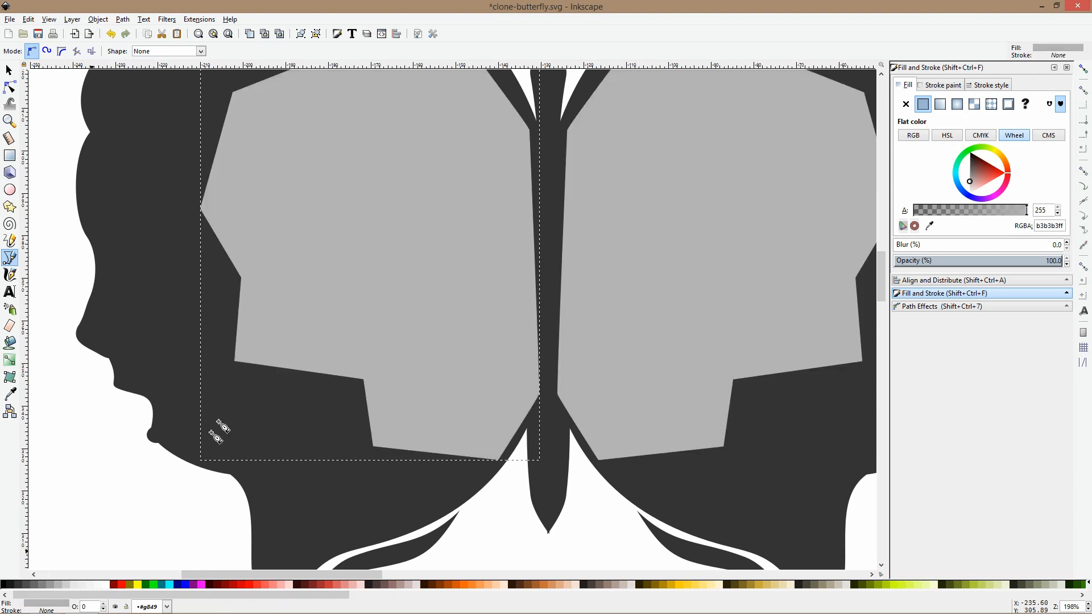
Move the grey polygon toward the butterfly's body until it overlaps its mirrored clone at the centre
{"action": "scroll", "coordinate": [267, 377], "scroll_direction": "down", "scroll_amount": 3}
{"action": "key", "text": "s"}
{"action": "scroll", "coordinate": [272, 254], "scroll_direction": "up", "scroll_amount": 1}
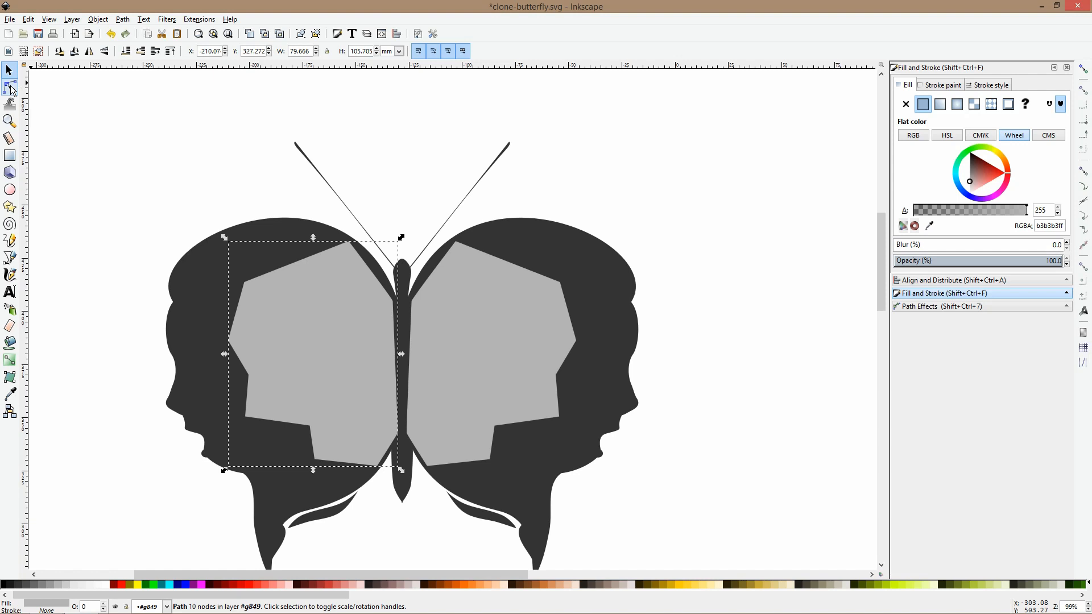
{"action": "left_click_drag", "start_coordinate": [341, 338], "coordinate": [359, 339]}
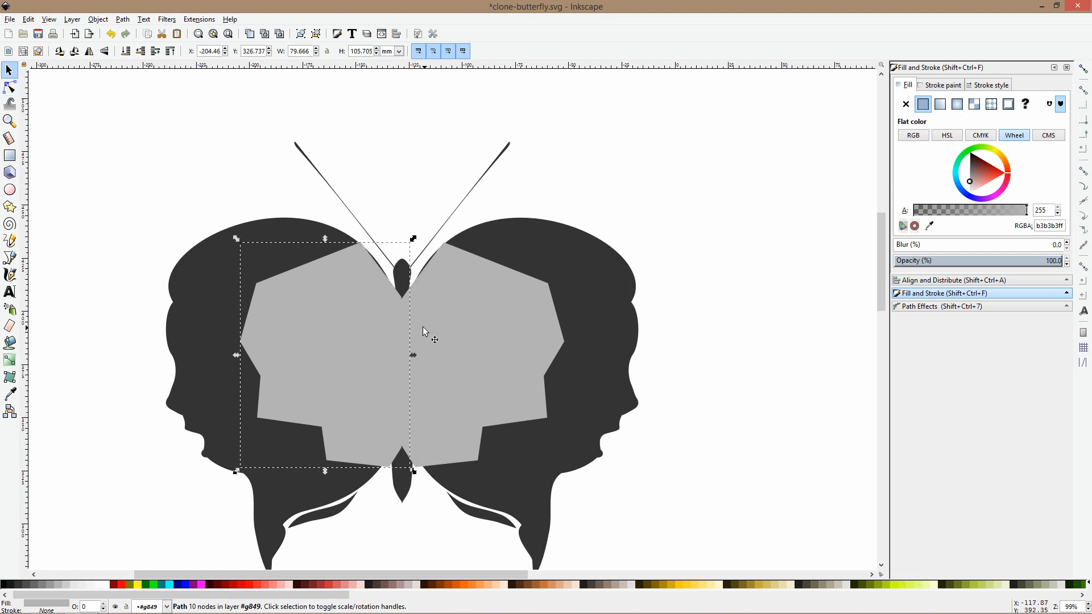
Smooth the grey shape's top node and reposition it and the upper inner node to follow the wing edge up to the centre line
{"action": "left_click", "coordinate": [10, 87]}
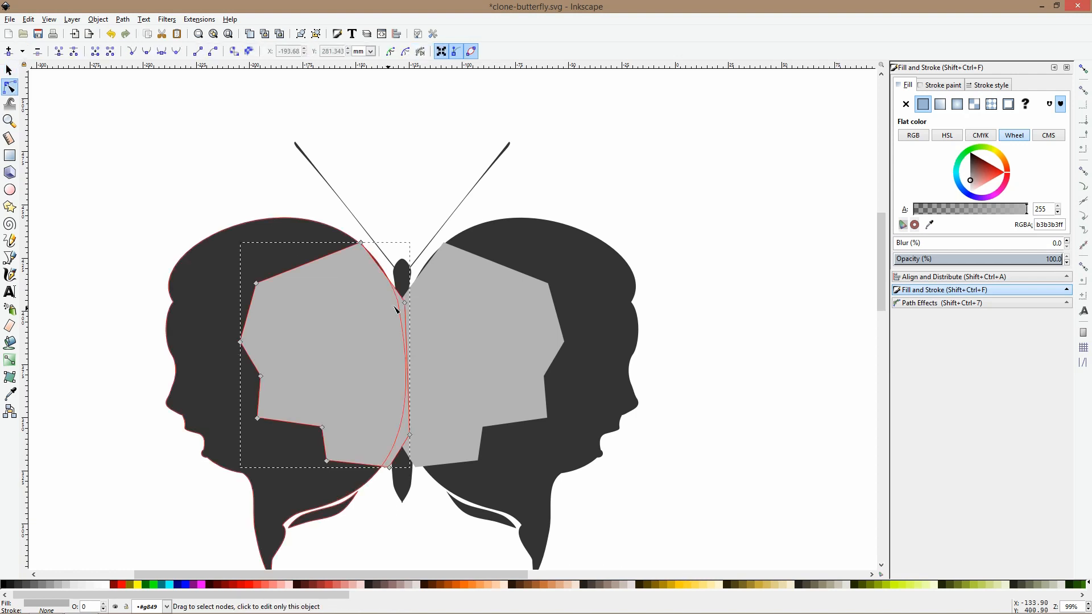
{"action": "left_click", "coordinate": [361, 242], "text": "ctrl"}
{"action": "left_click_drag", "start_coordinate": [361, 242], "coordinate": [357, 245]}
{"action": "left_click_drag", "start_coordinate": [405, 301], "coordinate": [398, 303]}
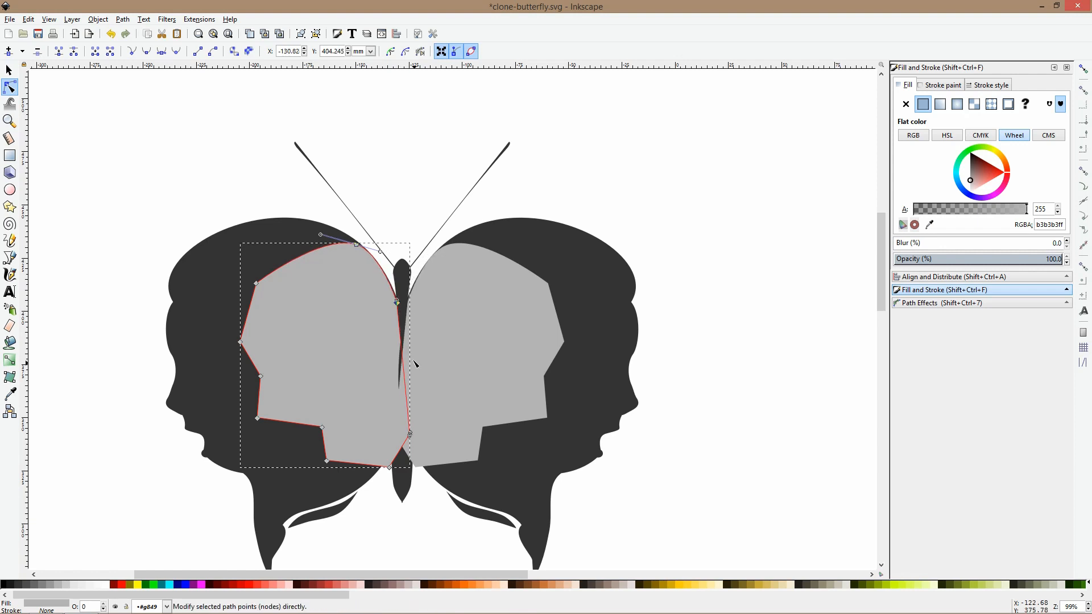
{"action": "scroll", "coordinate": [407, 353], "scroll_direction": "up", "scroll_amount": 2}
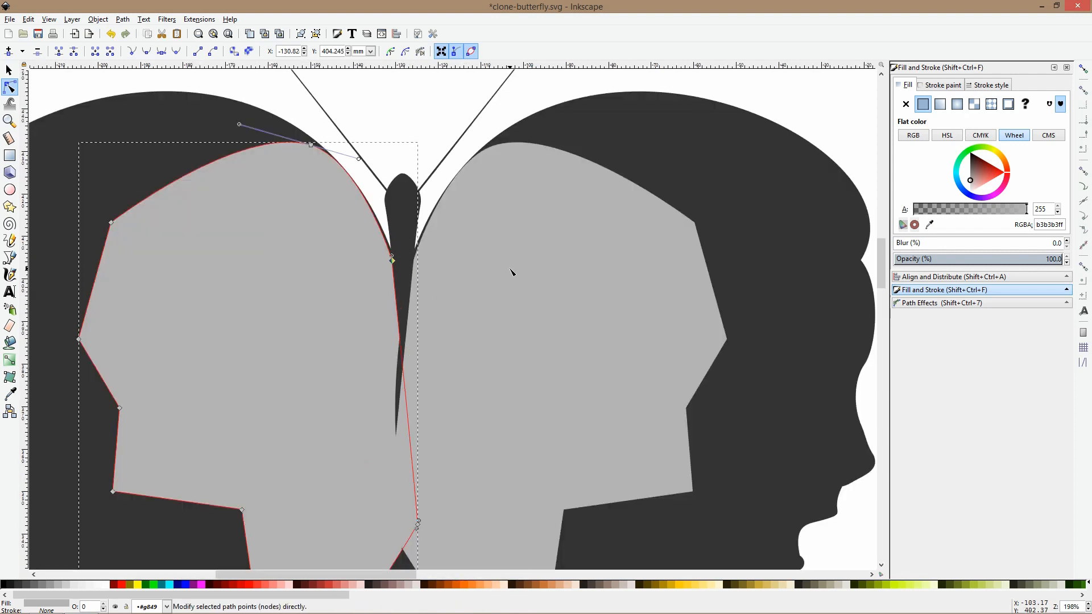
{"action": "left_click_drag", "start_coordinate": [393, 260], "coordinate": [408, 261]}
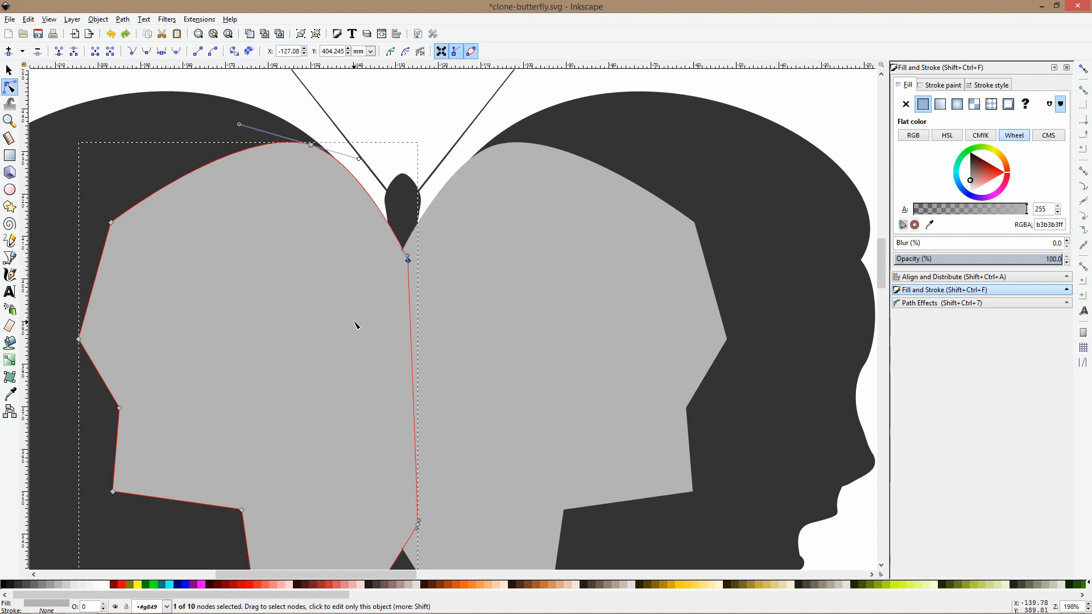
Convert the four corner nodes along the grey shape's outer side into smooth nodes to round its contour
{"action": "left_click", "coordinate": [111, 222], "text": "ctrl"}
{"action": "left_click", "coordinate": [79, 339], "text": "ctrl"}
{"action": "scroll", "coordinate": [104, 367], "scroll_direction": "down", "scroll_amount": 4}
{"action": "mouse_move", "coordinate": [114, 398]}
{"action": "left_mouse_down"}
{"action": "mouse_move", "coordinate": [138, 404]}
{"action": "mouse_move", "coordinate": [125, 396]}
{"action": "left_mouse_up"}
{"action": "key", "text": "ctrl+z"}
{"action": "left_click", "coordinate": [114, 401], "text": "ctrl"}
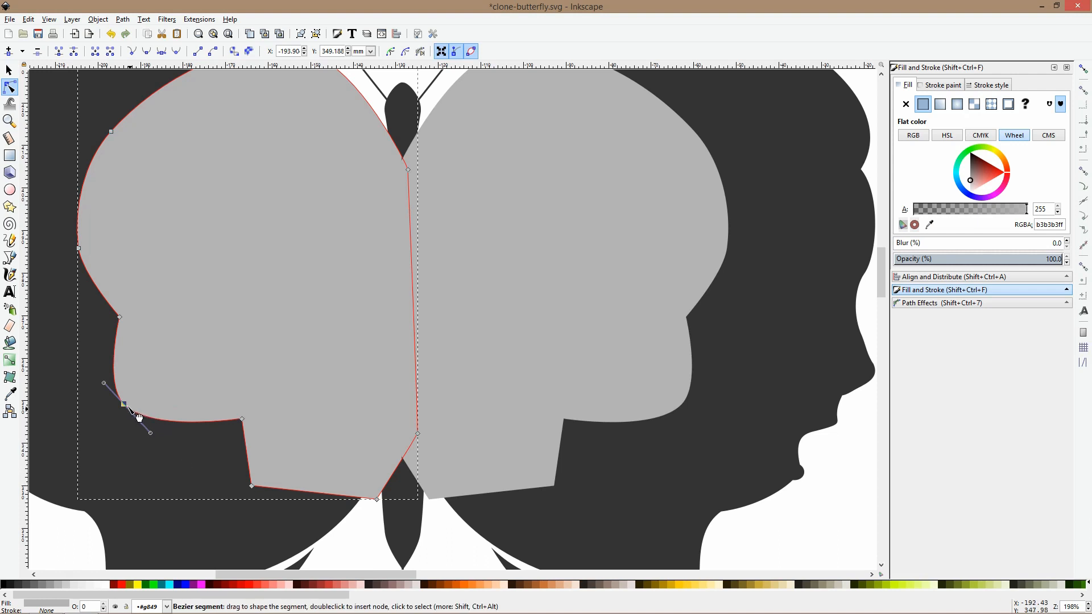
{"action": "left_click", "coordinate": [119, 317], "text": "ctrl"}
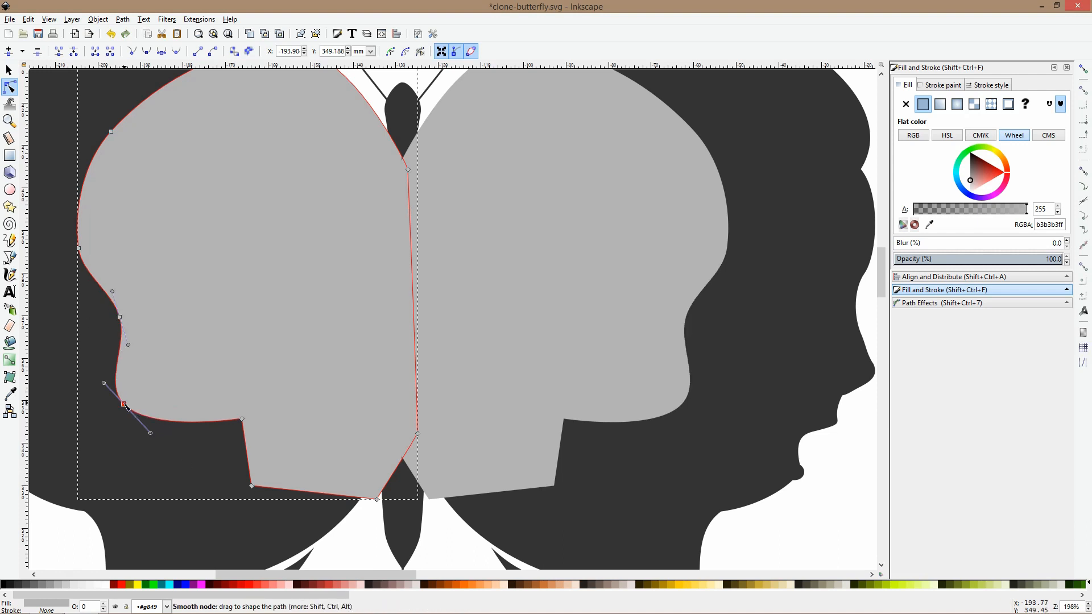
Pull the grey shape's lower outer nodes inward and bend its bottom edge into a downward curve meeting the centre line
{"action": "left_click_drag", "start_coordinate": [104, 383], "coordinate": [123, 401]}
{"action": "mouse_move", "coordinate": [139, 440]}
{"action": "left_mouse_down"}
{"action": "mouse_move", "coordinate": [136, 418]}
{"action": "mouse_move", "coordinate": [155, 417]}
{"action": "left_mouse_up"}
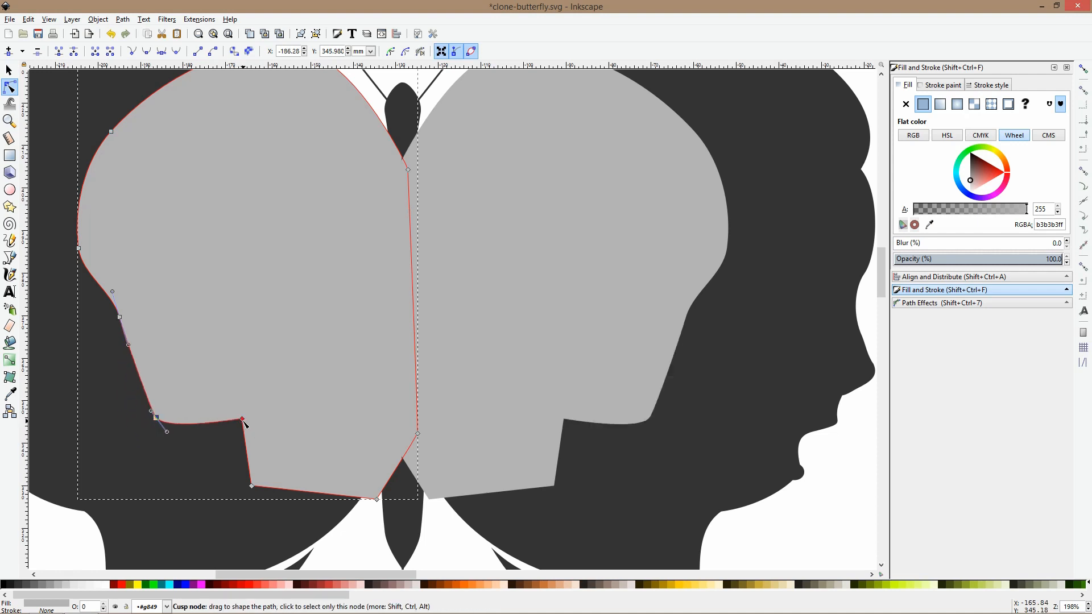
{"action": "left_click_drag", "start_coordinate": [241, 420], "coordinate": [220, 424]}
{"action": "mouse_move", "coordinate": [382, 504]}
{"action": "left_mouse_down"}
{"action": "mouse_move", "coordinate": [382, 475]}
{"action": "mouse_move", "coordinate": [373, 495]}
{"action": "mouse_move", "coordinate": [403, 480]}
{"action": "left_mouse_up"}
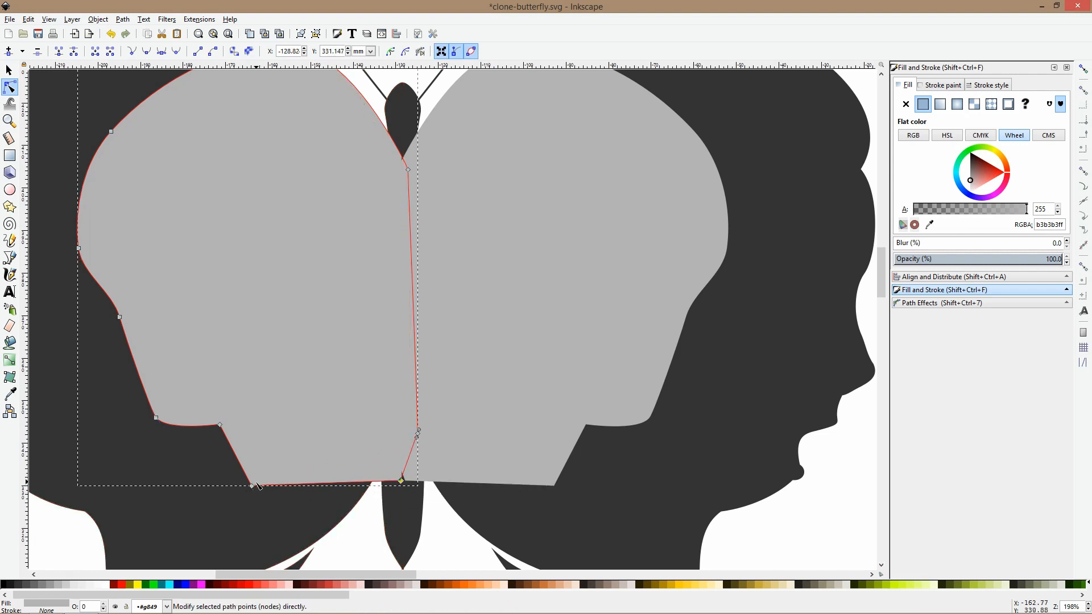
{"action": "mouse_move", "coordinate": [401, 481]}
{"action": "left_mouse_down"}
{"action": "mouse_move", "coordinate": [401, 494]}
{"action": "mouse_move", "coordinate": [345, 501]}
{"action": "left_mouse_up"}
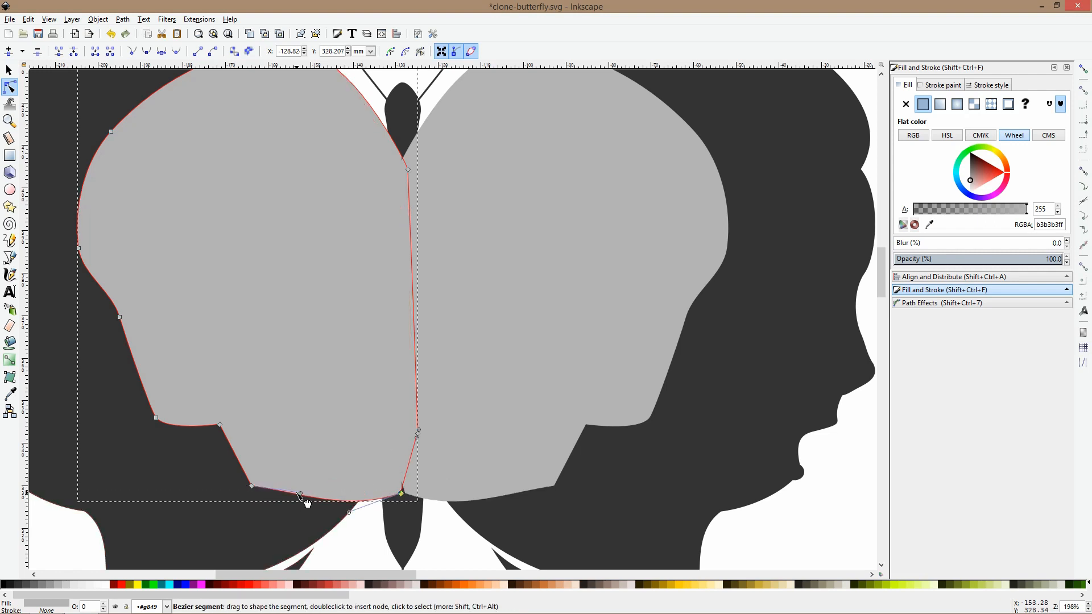
Narrow the grey shape from its outer side to a width of about 50 mm
{"action": "key", "text": "s"}
{"action": "scroll", "coordinate": [304, 420], "scroll_direction": "down", "scroll_amount": 3, "text": "ctrl"}
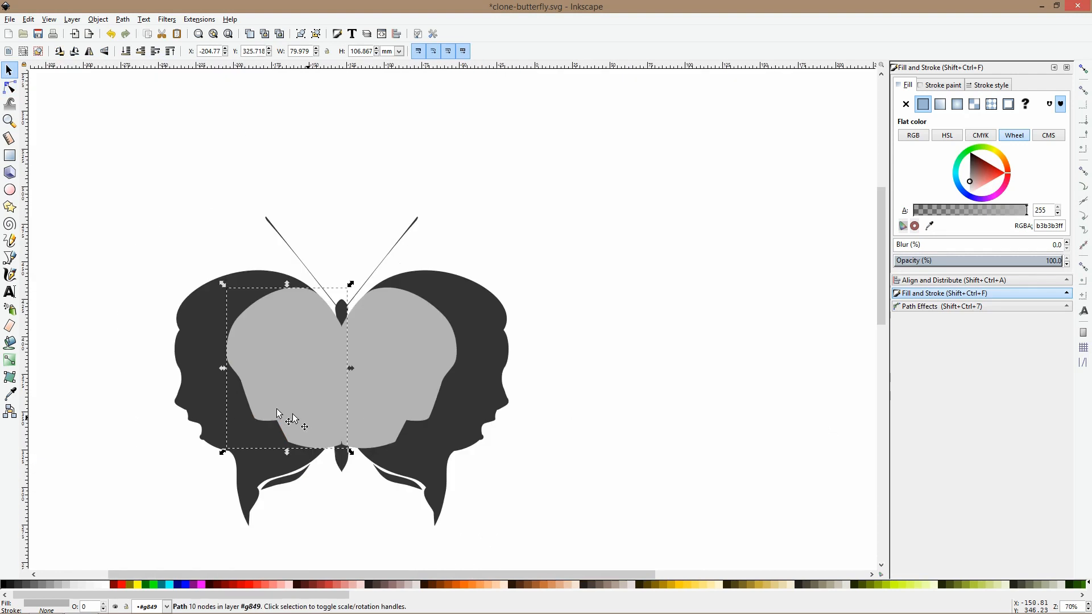
{"action": "left_click_drag", "start_coordinate": [221, 368], "coordinate": [267, 366]}
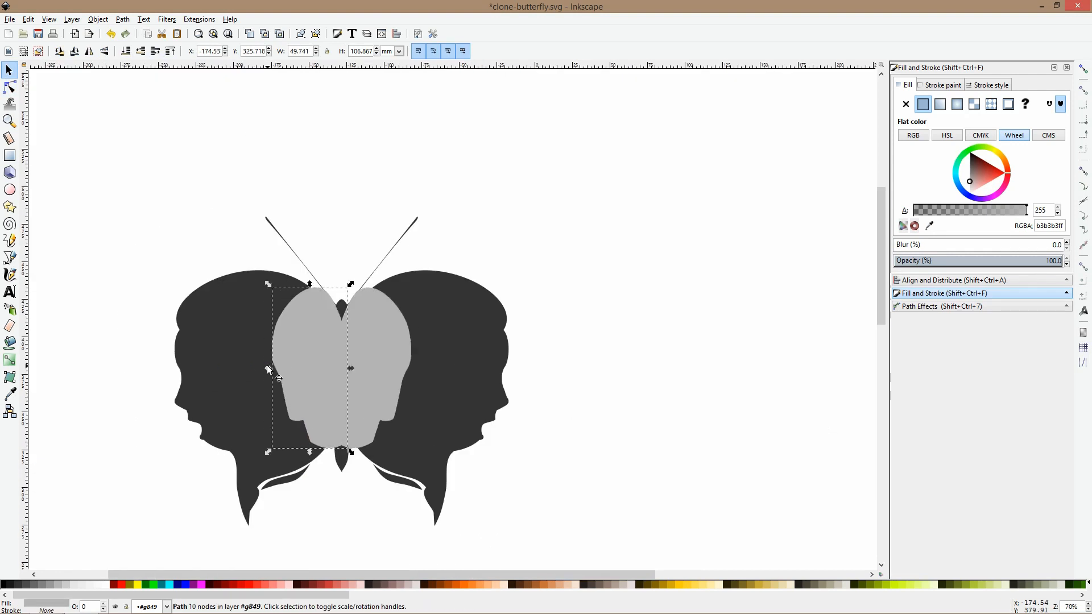
Refine the grey shape's outer-side nodes and handles, and delete the upper outer node to leave one smooth curve
{"action": "left_click", "coordinate": [349, 159]}
{"action": "scroll", "coordinate": [318, 372], "scroll_direction": "up", "scroll_amount": 2, "text": "ctrl"}
{"action": "left_click", "coordinate": [10, 87]}
{"action": "left_click", "coordinate": [248, 327]}
{"action": "left_click_drag", "start_coordinate": [263, 380], "coordinate": [269, 379]}
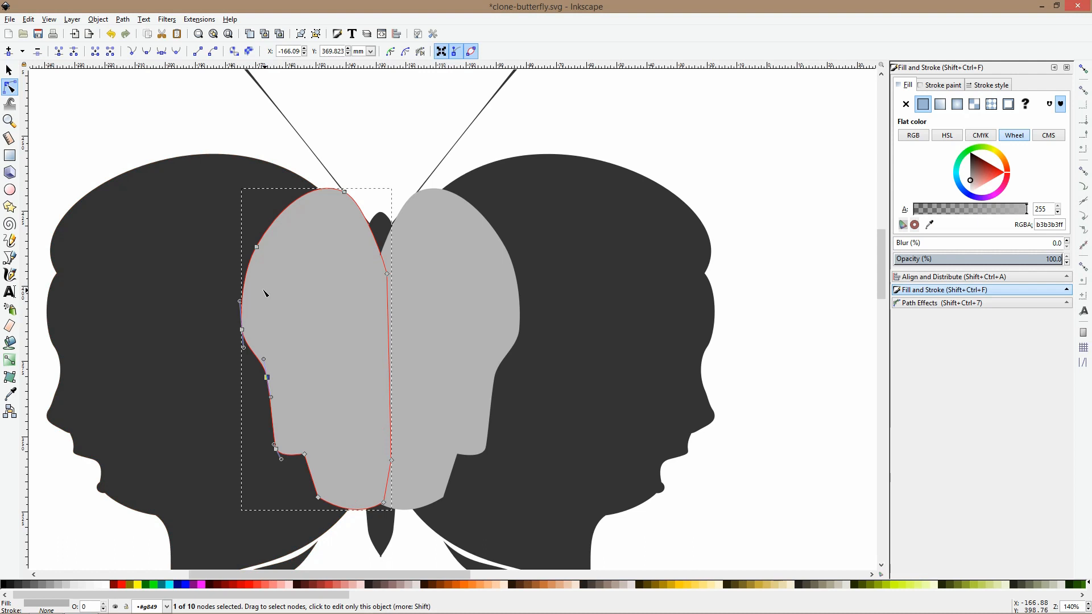
{"action": "left_click_drag", "start_coordinate": [241, 306], "coordinate": [238, 281]}
{"action": "left_click", "coordinate": [256, 247]}
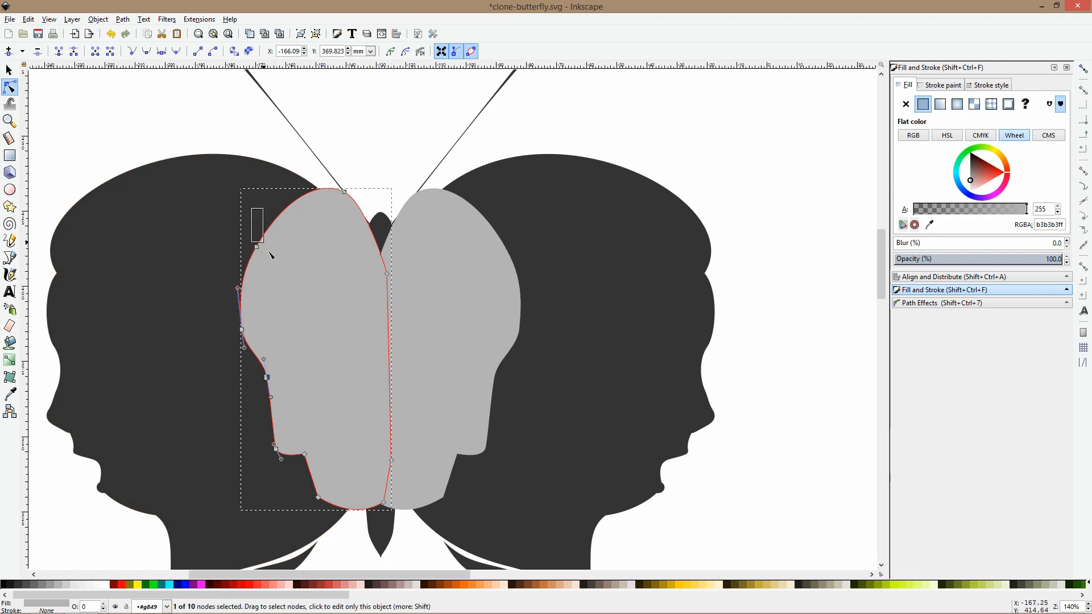
{"action": "key", "text": "Delete"}
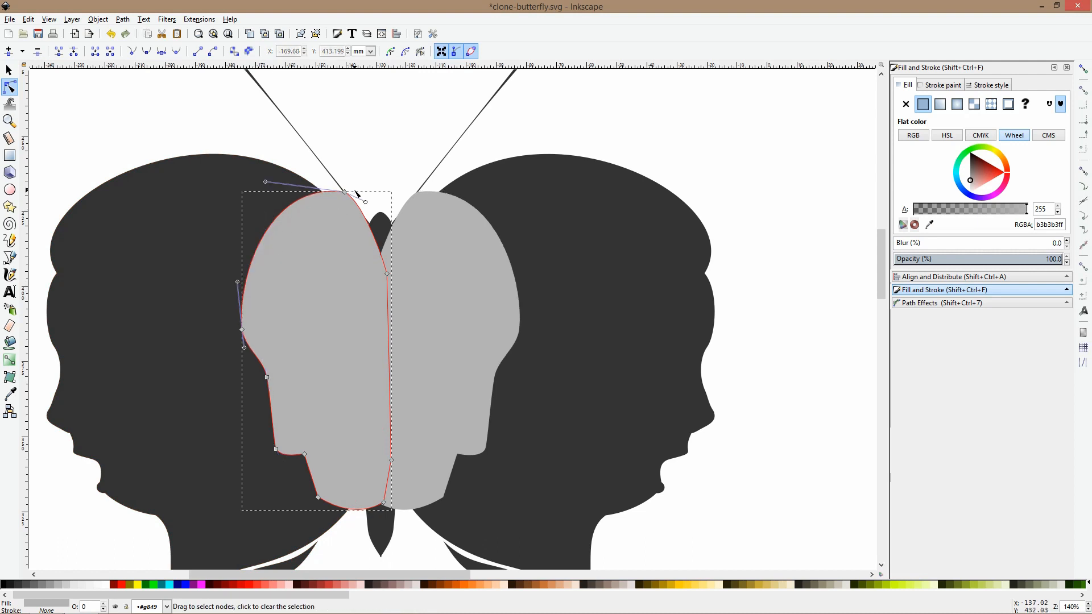
Shift the grey shape's top node and outer side node outward to widen the rounded upper part
{"action": "mouse_move", "coordinate": [347, 196]}
{"action": "left_mouse_down"}
{"action": "mouse_move", "coordinate": [314, 195]}
{"action": "mouse_move", "coordinate": [324, 195]}
{"action": "left_mouse_up"}
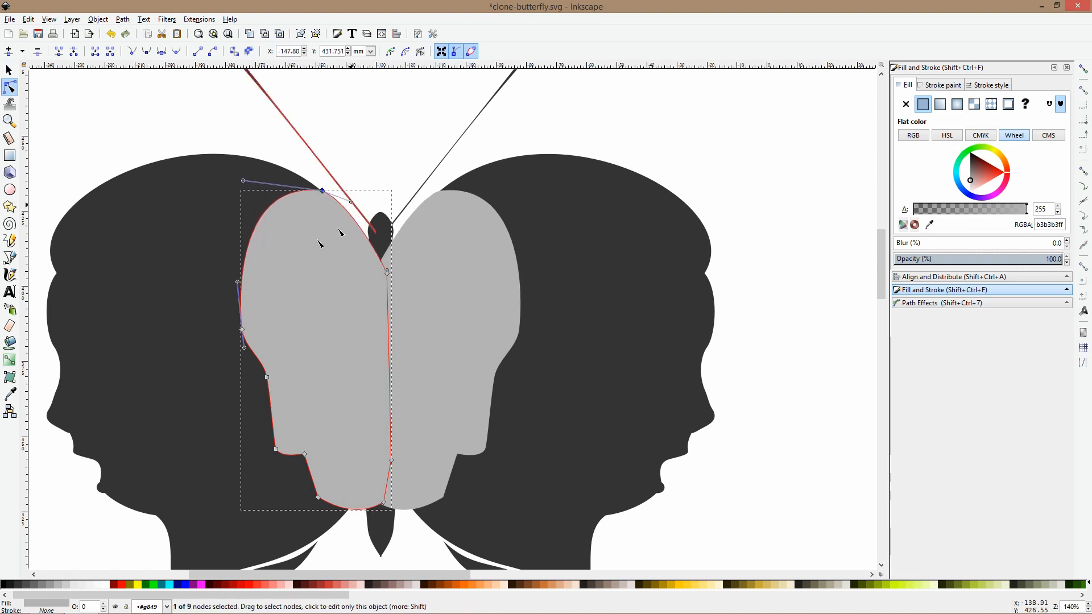
{"action": "left_click", "coordinate": [242, 331], "text": "shift"}
{"action": "left_click_drag", "start_coordinate": [242, 331], "coordinate": [229, 332]}
{"action": "key", "text": "Escape"}
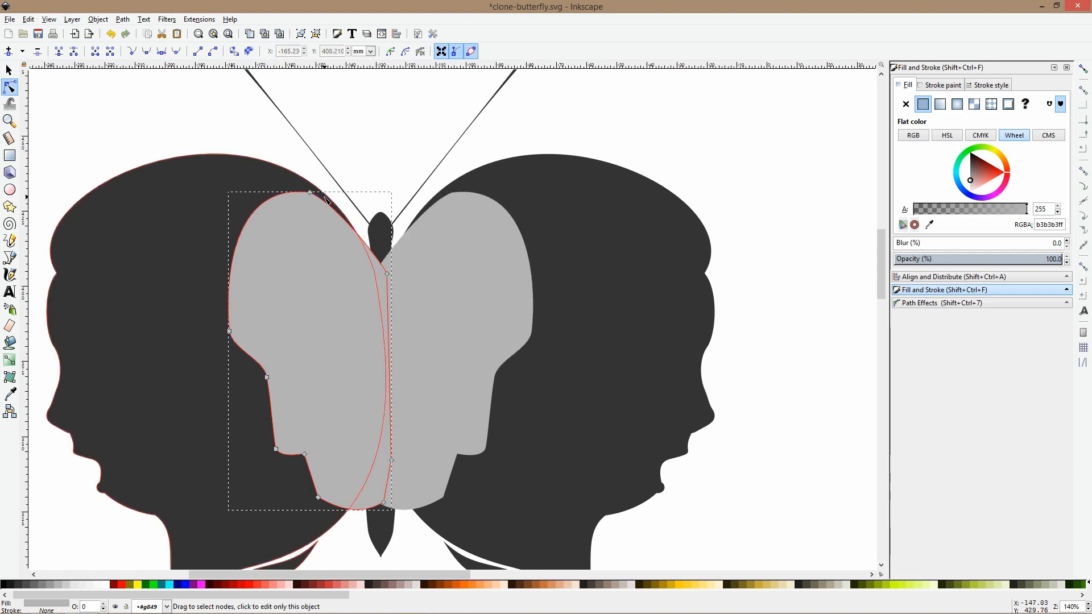
{"action": "left_click_drag", "start_coordinate": [311, 197], "coordinate": [297, 190]}
{"action": "left_click", "coordinate": [433, 191]}
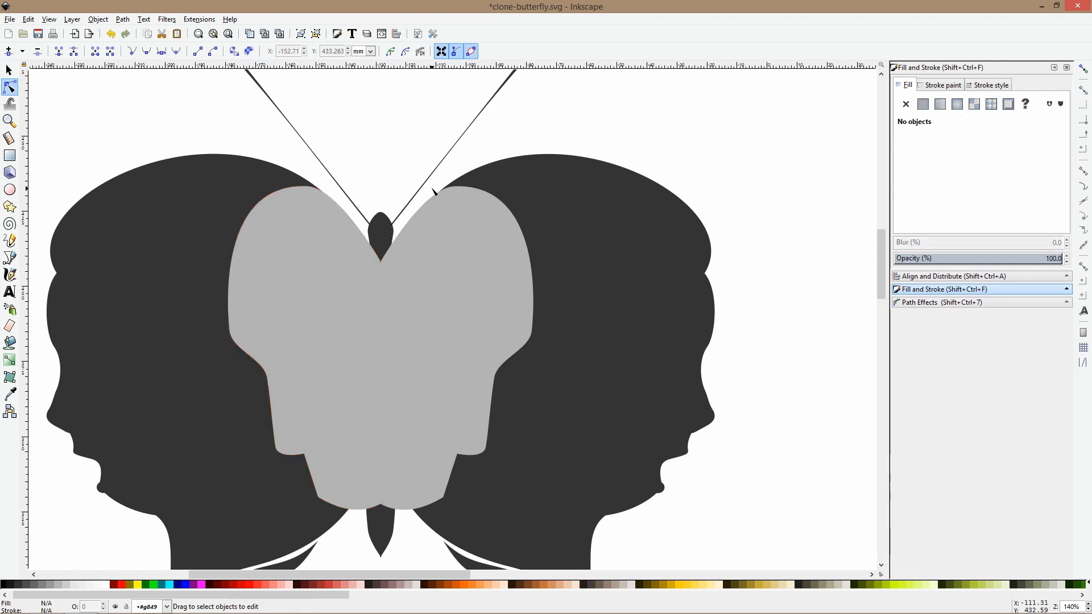
Raise the two lower outer nodes of the grey shape to form a shorter, curved cheek above the jaw
{"action": "scroll", "coordinate": [433, 192], "scroll_direction": "down", "scroll_amount": 3}
{"action": "scroll", "coordinate": [364, 244], "scroll_direction": "up", "scroll_amount": 2}
{"action": "left_click", "coordinate": [417, 322]}
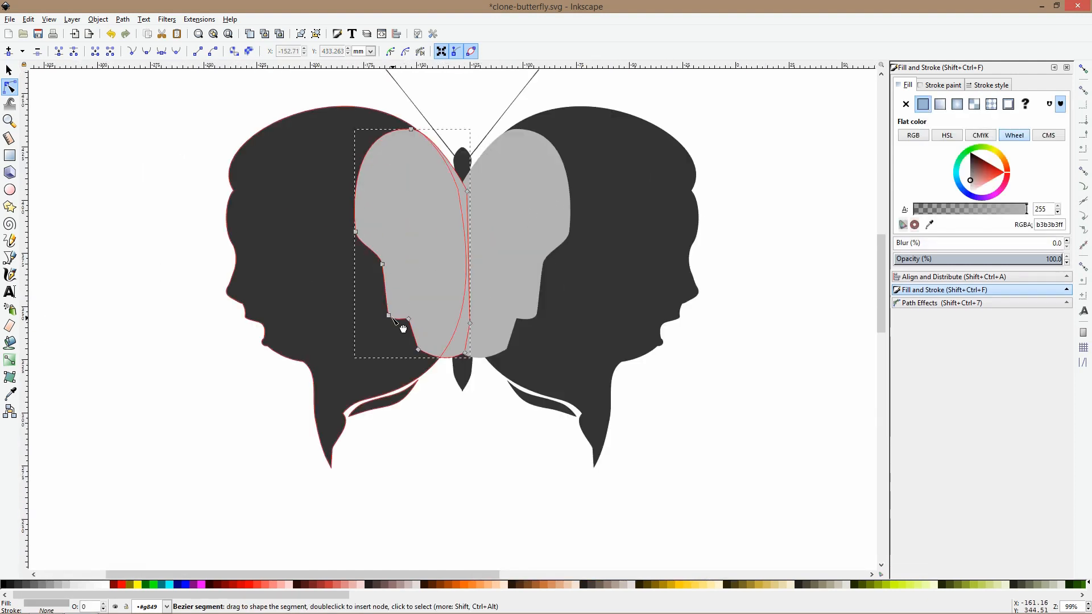
{"action": "left_click", "coordinate": [389, 314]}
{"action": "left_click_drag", "start_coordinate": [411, 318], "coordinate": [379, 270]}
{"action": "scroll", "coordinate": [388, 304], "scroll_direction": "up", "scroll_amount": 3}
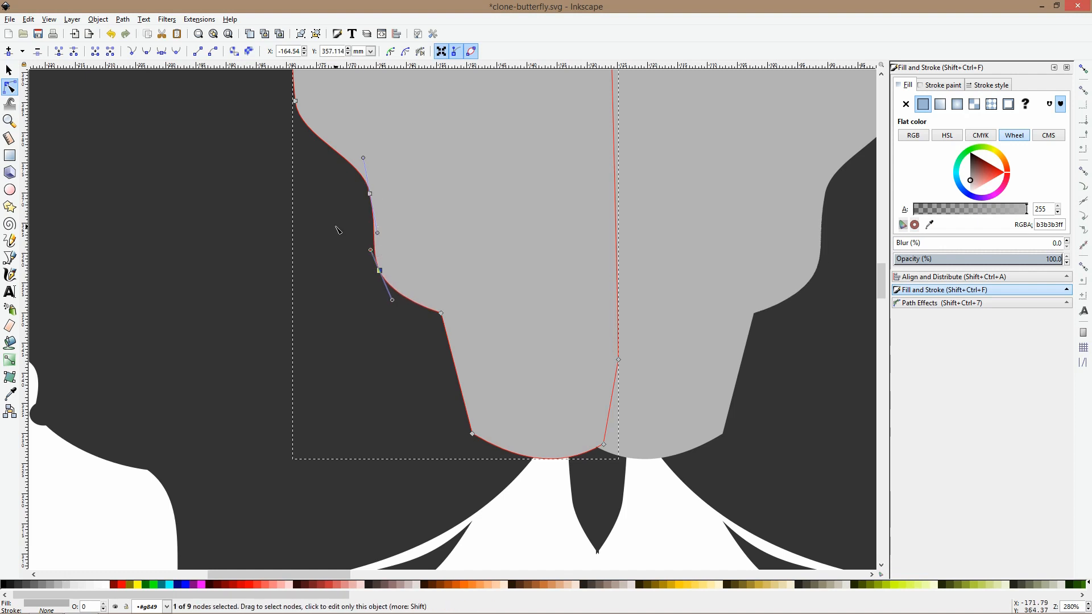
Reshape the grey shape's outer side node and move it inward and up so the contour slopes gently into the cheek
{"action": "scroll", "coordinate": [338, 228], "scroll_direction": "down", "scroll_amount": 3}
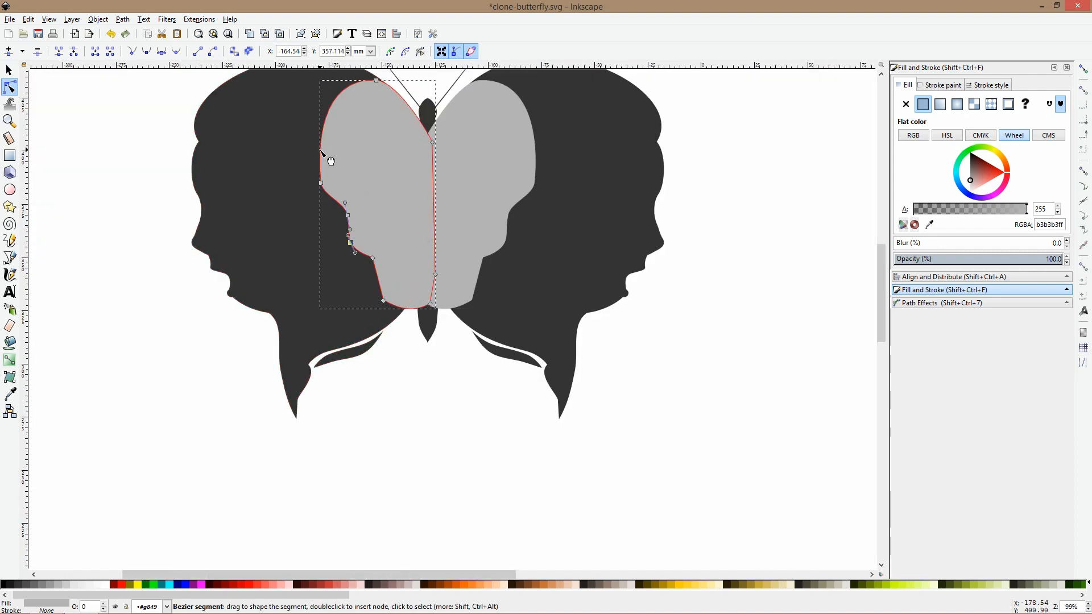
{"action": "left_click_drag", "start_coordinate": [321, 183], "coordinate": [326, 205]}
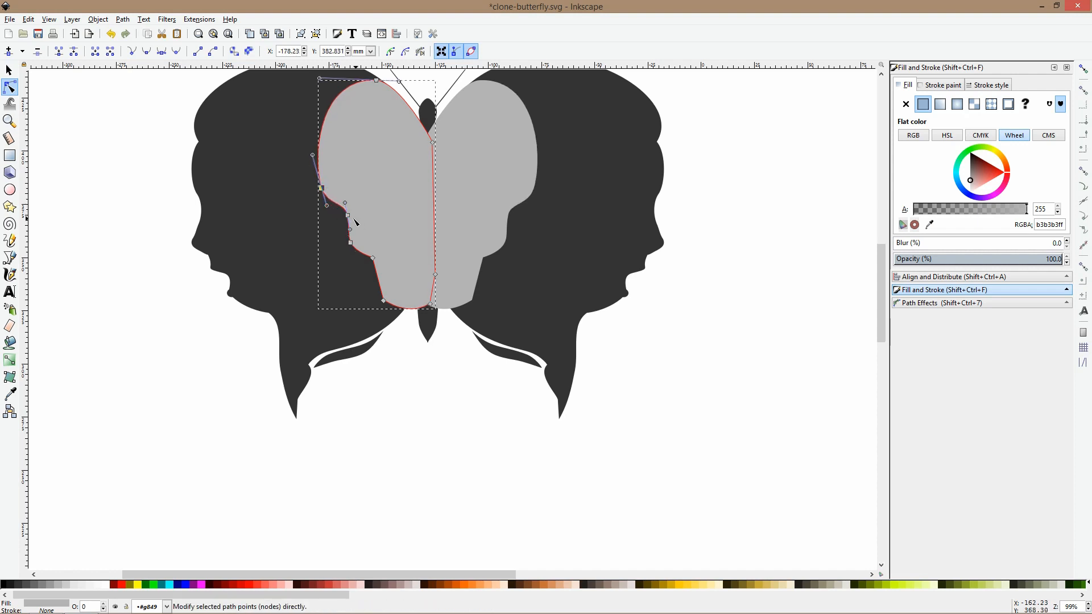
{"action": "left_click", "coordinate": [323, 189], "text": "ctrl"}
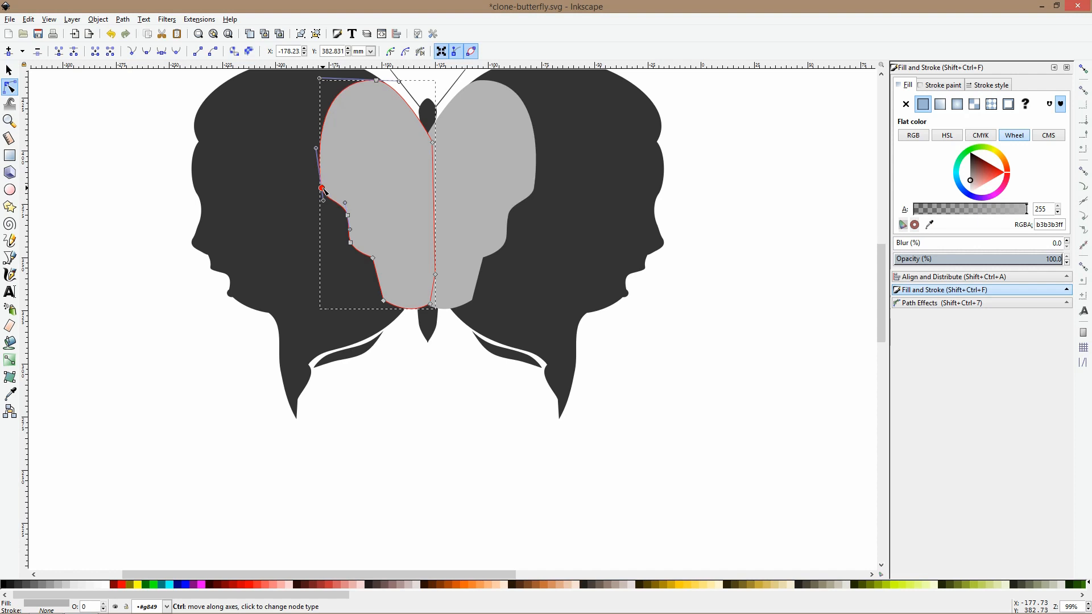
{"action": "left_click_drag", "start_coordinate": [325, 198], "coordinate": [327, 181]}
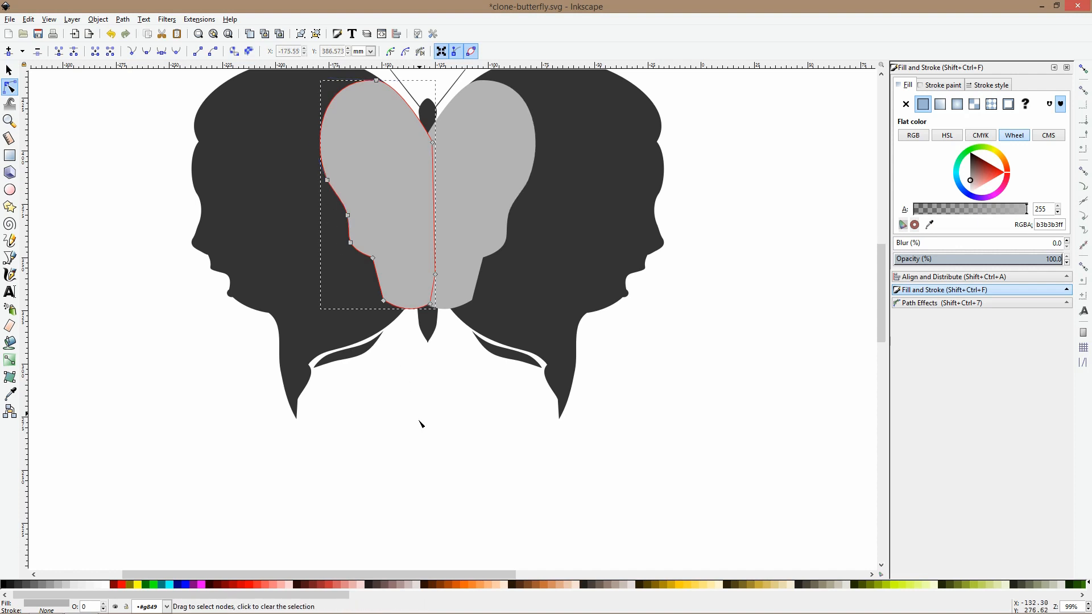
Raise the bottom-edge nodes of the grey shape by about 7.5 mm to shorten the jaw
{"action": "left_click", "coordinate": [418, 450]}
{"action": "left_click", "coordinate": [398, 297]}
{"action": "left_click_drag", "start_coordinate": [431, 305], "coordinate": [432, 291]}
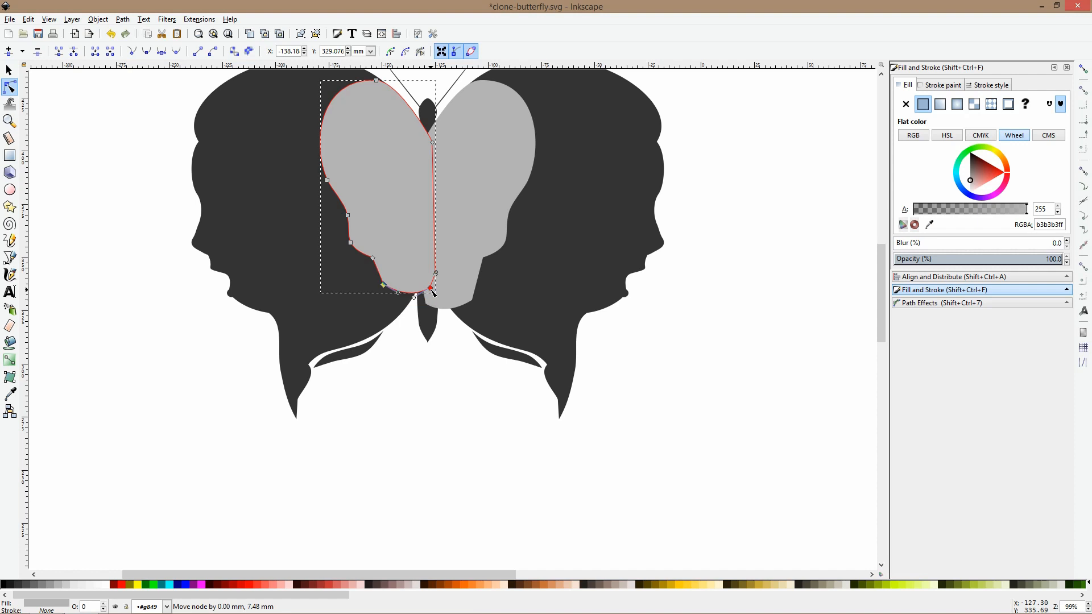
{"action": "left_click", "coordinate": [410, 446]}
Draw a small closed tooth-like polygon just below the outer end of the grey shape's bottom edge with the Bezier tool
{"action": "scroll", "coordinate": [402, 311], "scroll_direction": "up", "scroll_amount": 3, "text": "ctrl"}
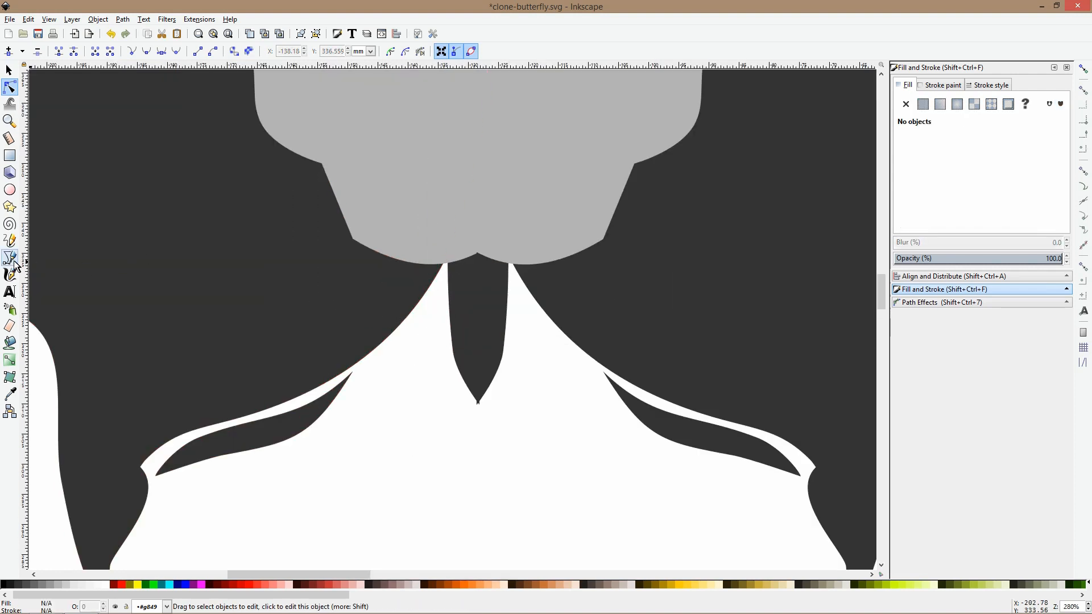
{"action": "scroll", "coordinate": [389, 259], "scroll_direction": "up", "scroll_amount": 3, "text": "ctrl"}
{"action": "key", "text": "b"}
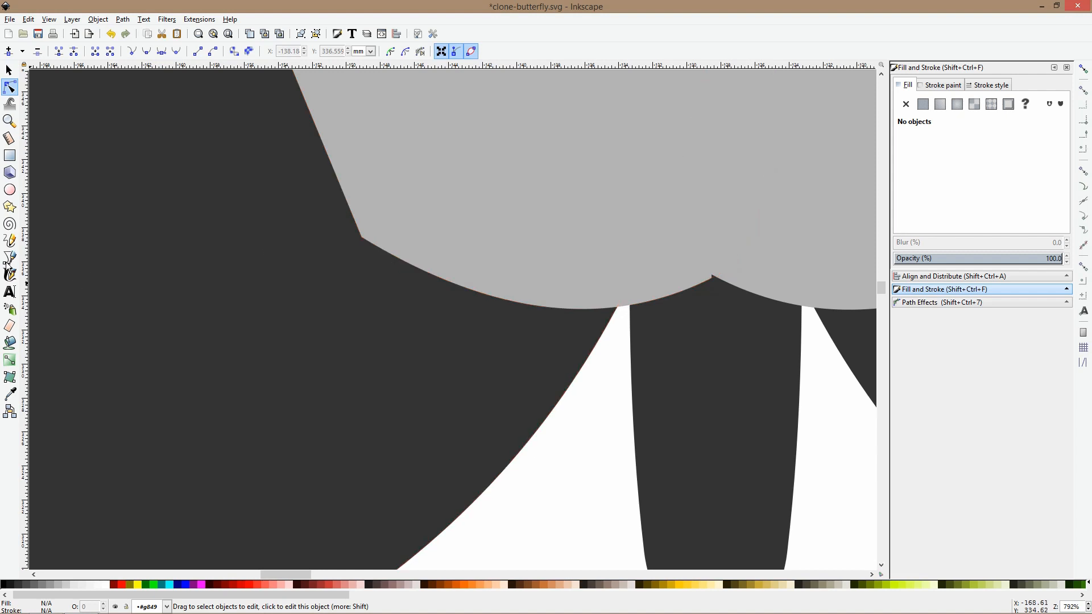
{"action": "left_click", "coordinate": [381, 265]}
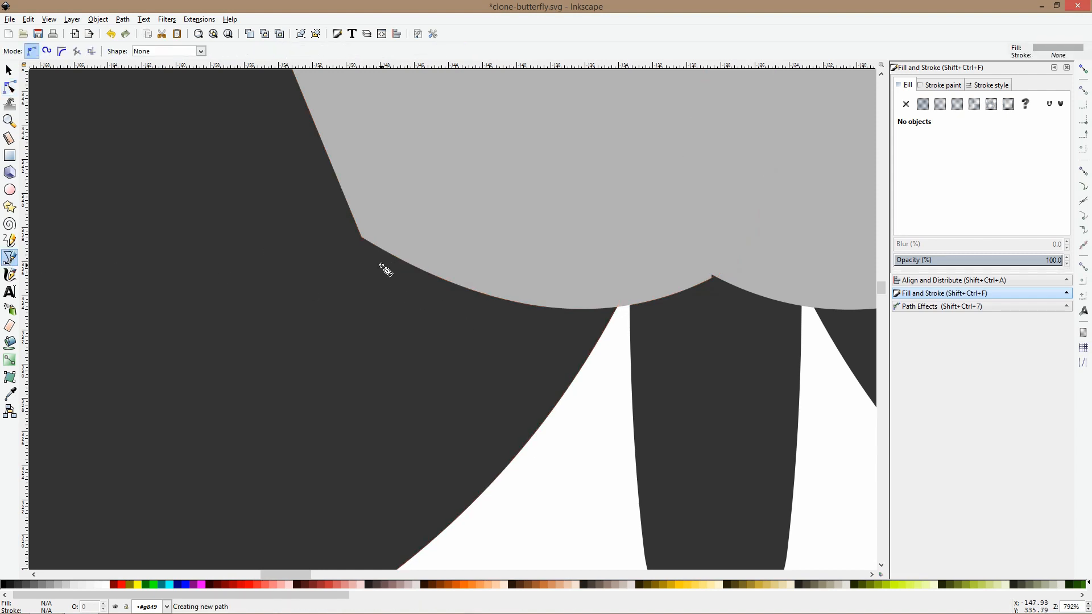
{"action": "left_click", "coordinate": [380, 307]}
{"action": "left_click", "coordinate": [410, 320]}
{"action": "left_click", "coordinate": [410, 294]}
{"action": "left_click", "coordinate": [381, 265]}
Draw a second closed tooth-like polygon beside the first, tapering downward below the grey shape's bottom edge
{"action": "left_click", "coordinate": [441, 304]}
{"action": "left_click", "coordinate": [486, 313]}
{"action": "left_click", "coordinate": [443, 354]}
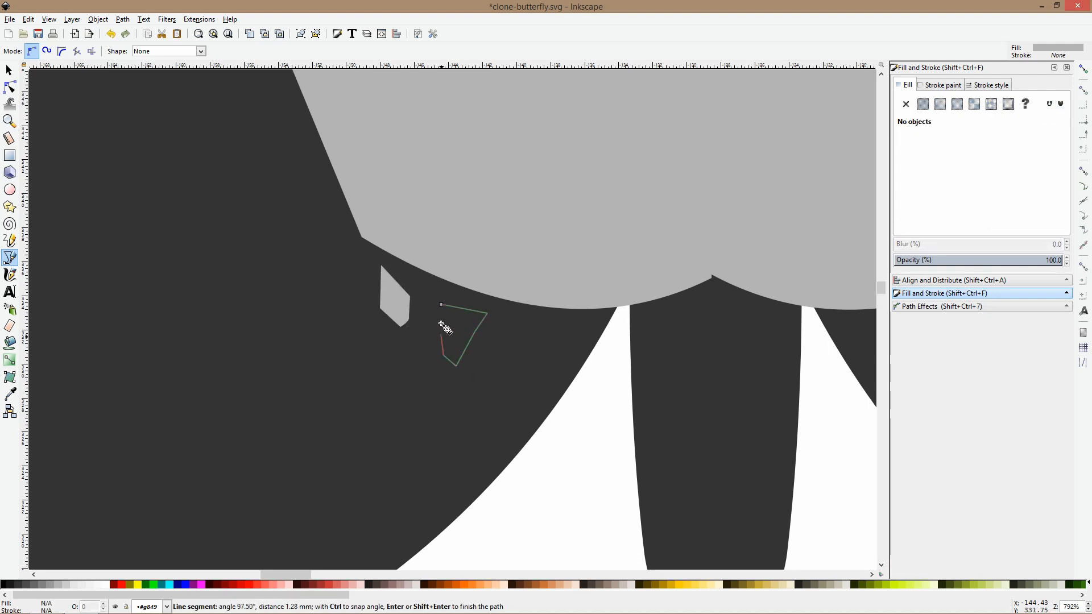
{"action": "left_click", "coordinate": [441, 306]}
Draw a third closed, five-sided tooth-like polygon inward of the second tooth, just below the grey shape's bottom edge
{"action": "left_click", "coordinate": [527, 320]}
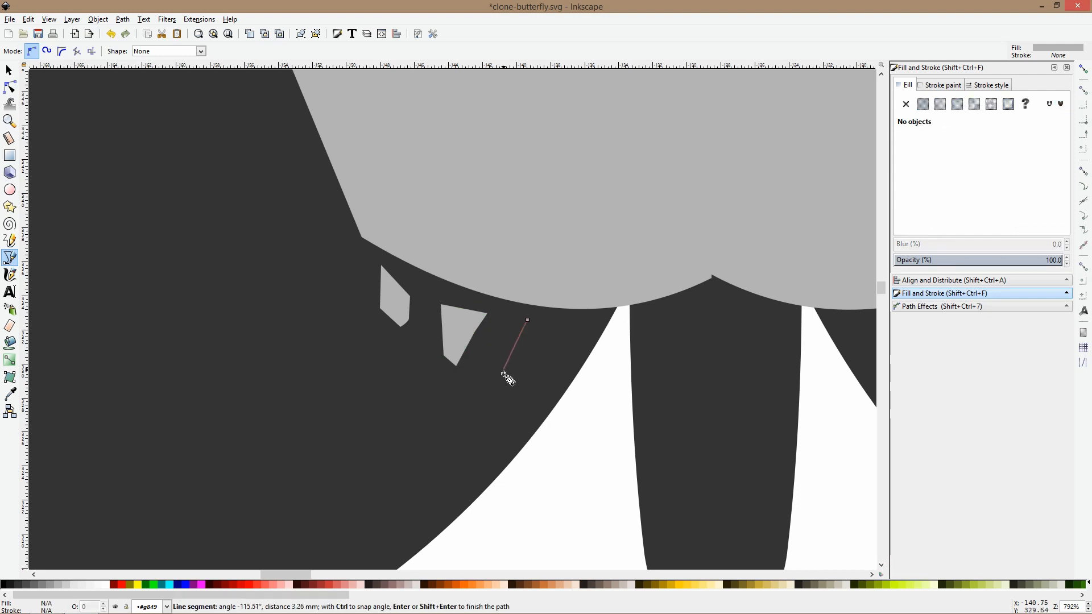
{"action": "left_click", "coordinate": [516, 373]}
{"action": "left_click", "coordinate": [550, 393]}
{"action": "left_click", "coordinate": [571, 373]}
{"action": "left_click", "coordinate": [574, 332]}
{"action": "left_click", "coordinate": [528, 320]}
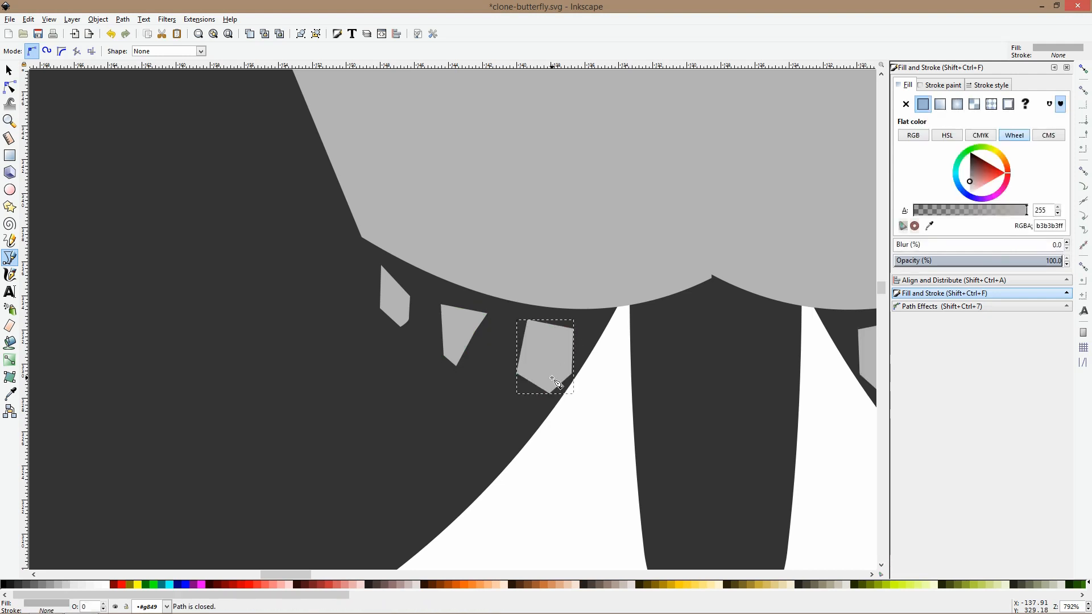
Round the middle tooth with the Node tool by smoothing its lower nodes, shifting the bottom node inward and removing the extra side node
{"action": "scroll", "coordinate": [551, 378], "scroll_direction": "down", "scroll_amount": 4}
{"action": "scroll", "coordinate": [552, 378], "scroll_direction": "up", "scroll_amount": 3}
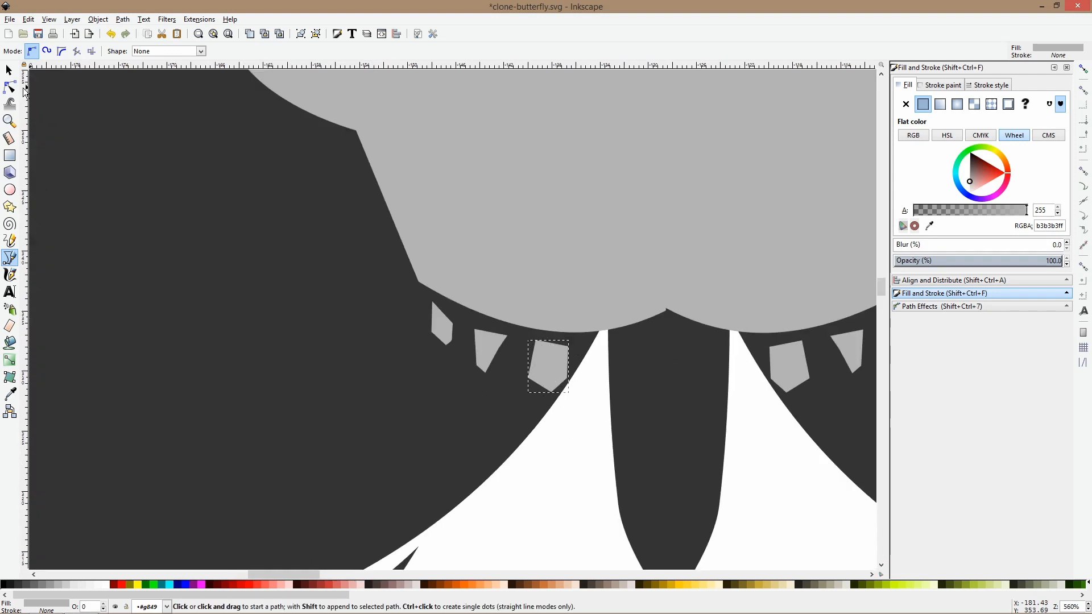
{"action": "left_click", "coordinate": [9, 87]}
{"action": "scroll", "coordinate": [532, 380], "scroll_direction": "up", "scroll_amount": 3}
{"action": "left_click", "coordinate": [372, 252]}
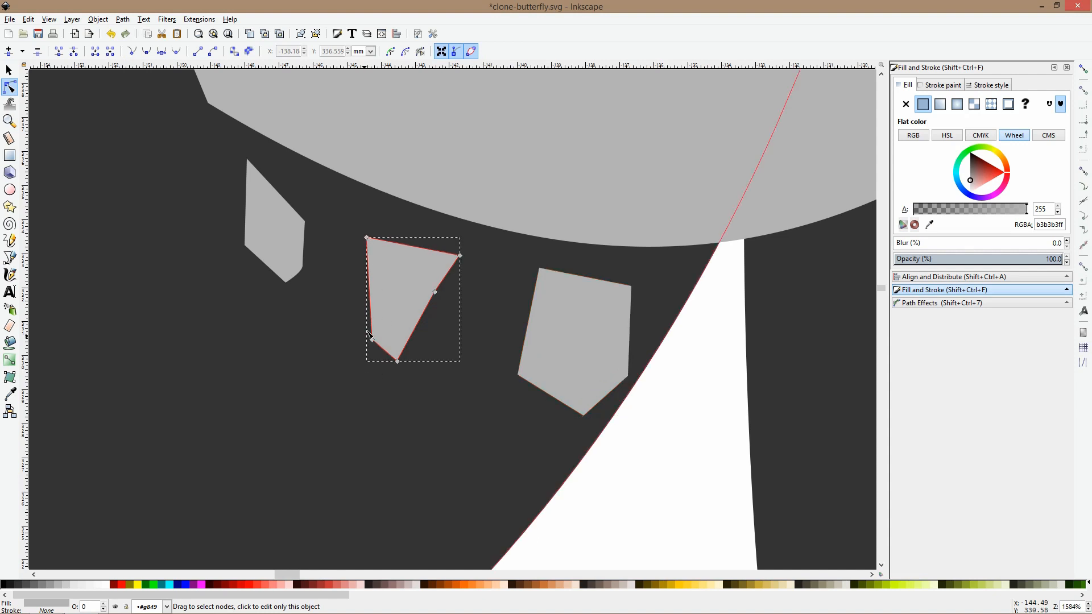
{"action": "left_click", "coordinate": [397, 362], "text": "ctrl"}
{"action": "key", "text": "Delete"}
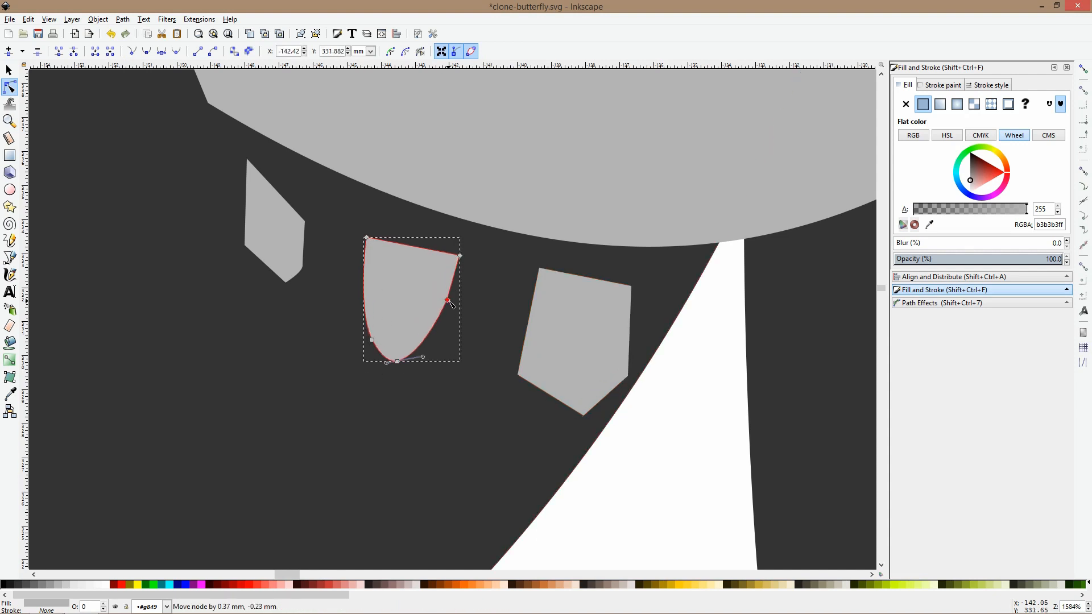
{"action": "left_click", "coordinate": [420, 361]}
{"action": "left_click", "coordinate": [398, 361]}
{"action": "left_click_drag", "start_coordinate": [395, 361], "coordinate": [425, 356]}
{"action": "left_click_drag", "start_coordinate": [462, 291], "coordinate": [430, 320]}
{"action": "key", "text": "Delete"}
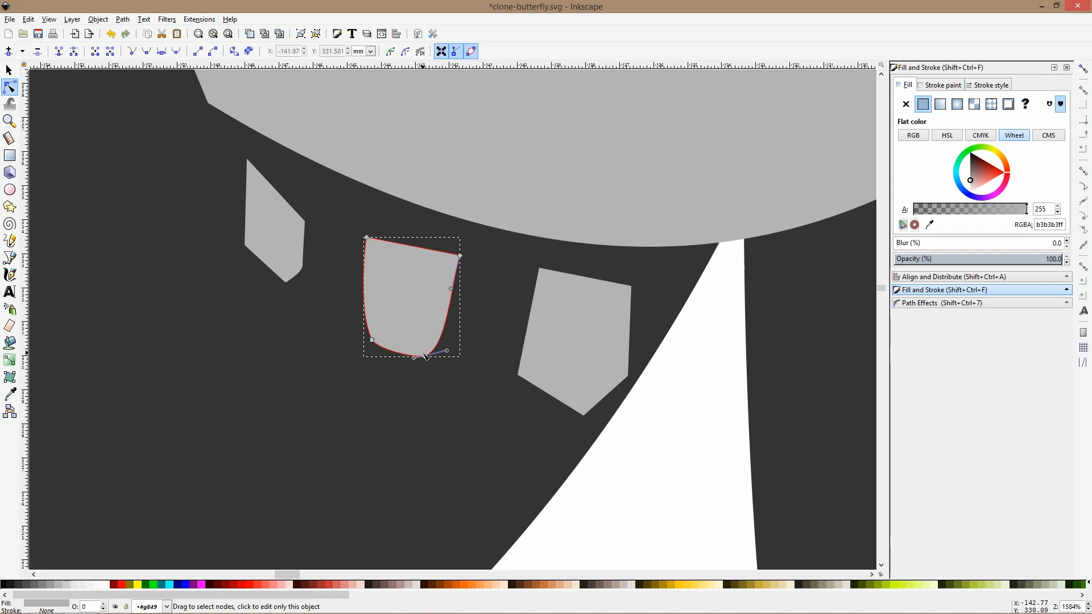
Round the innermost tooth's lower corners, remove its bottom point node and narrow its outer side
{"action": "left_click", "coordinate": [579, 372]}
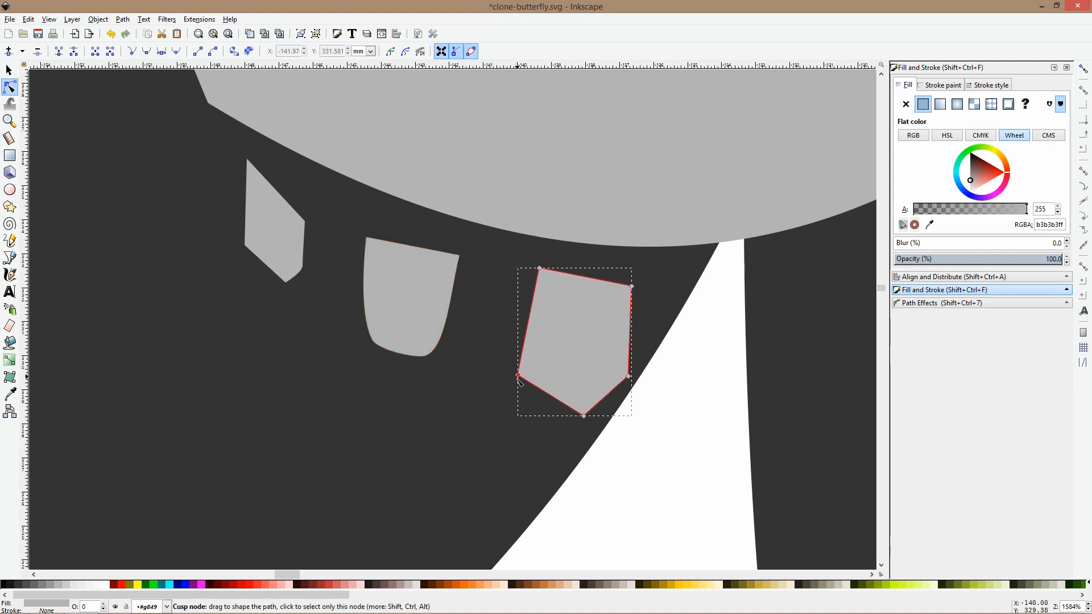
{"action": "left_click", "coordinate": [584, 417]}
{"action": "left_click_drag", "start_coordinate": [629, 371], "coordinate": [641, 372]}
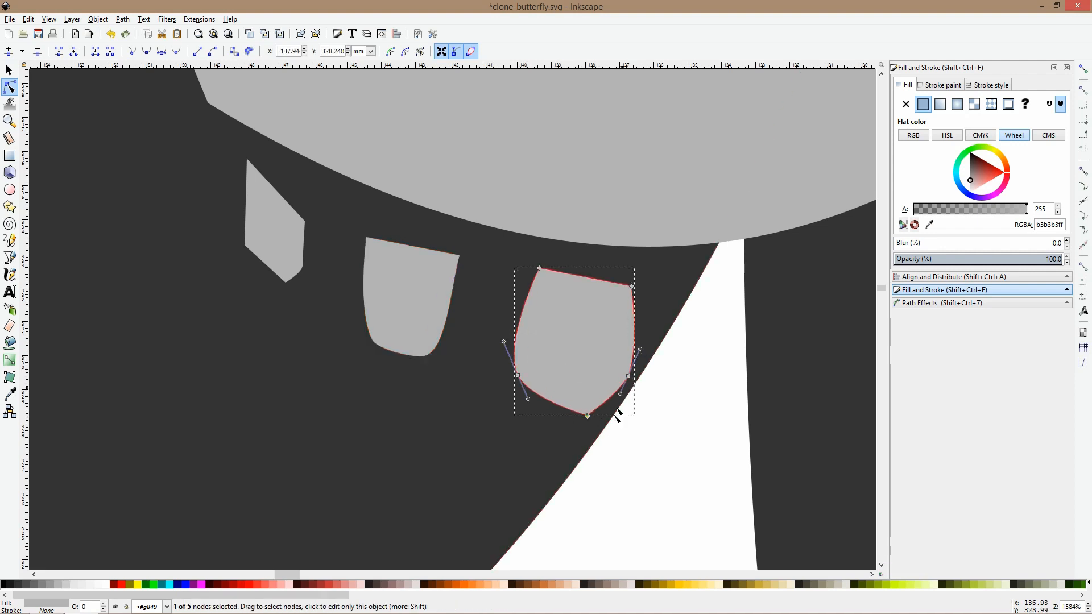
{"action": "left_click_drag", "start_coordinate": [596, 445], "coordinate": [589, 392]}
{"action": "key", "text": "Delete"}
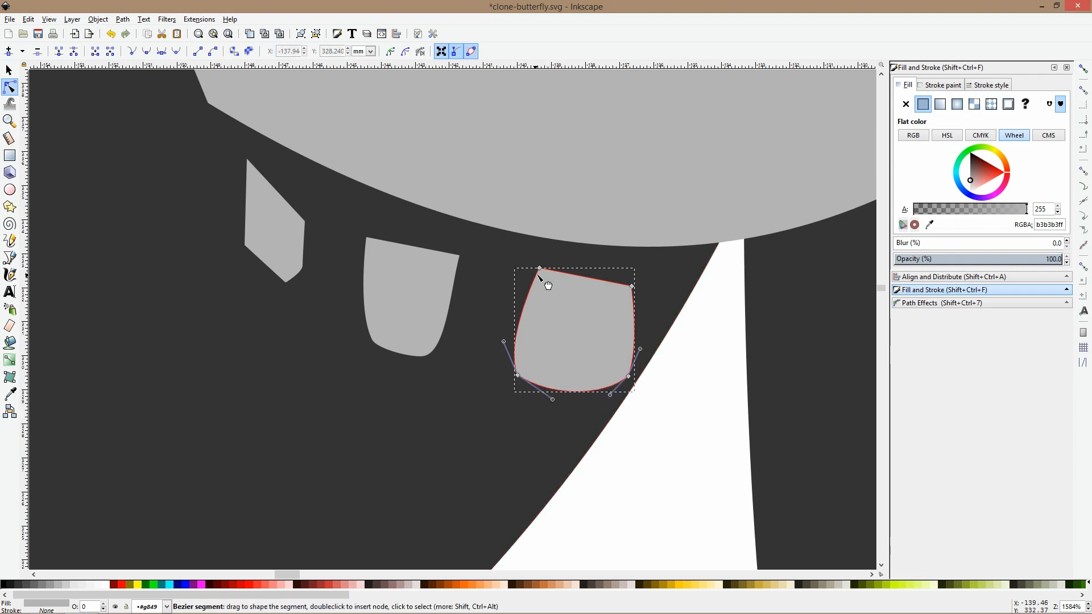
{"action": "left_click_drag", "start_coordinate": [539, 268], "coordinate": [535, 272]}
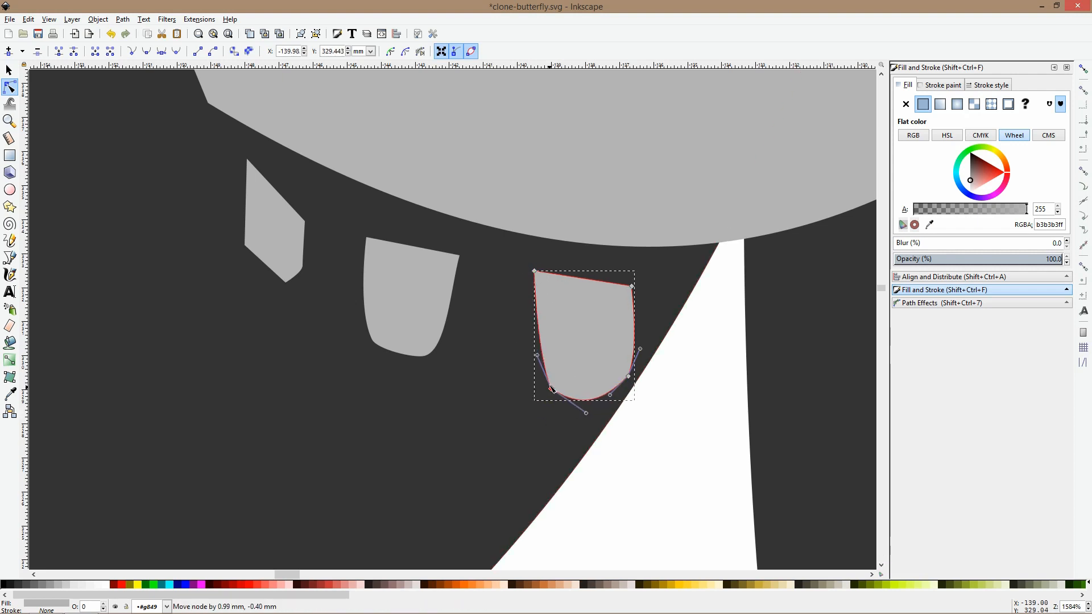
Smooth the outermost tooth's two lower side nodes and raise its bottom node to blunt the tip
{"action": "left_click", "coordinate": [267, 250]}
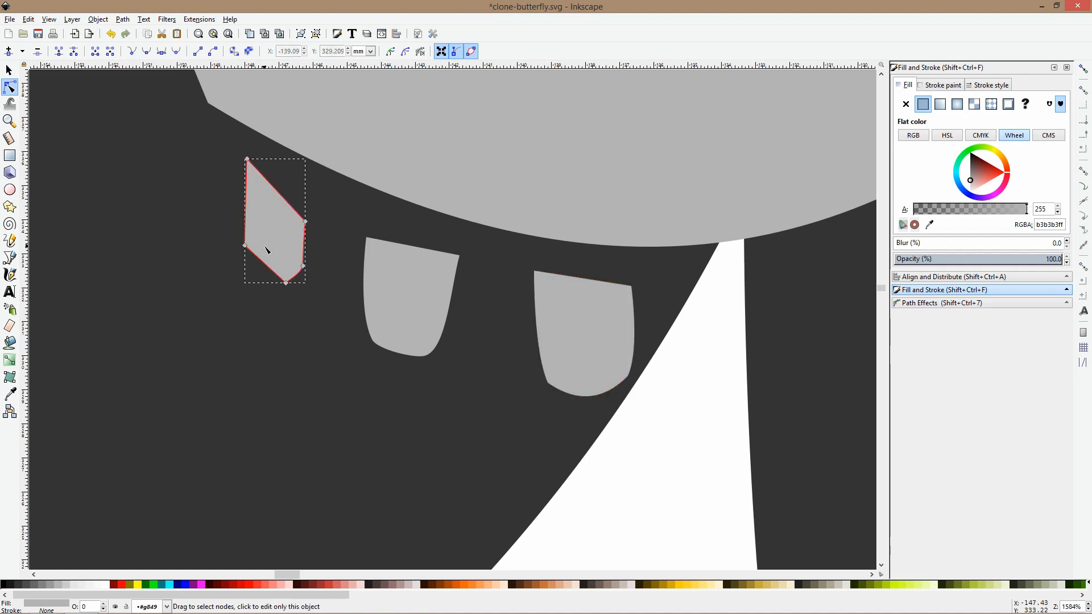
{"action": "left_click", "coordinate": [303, 266], "text": "ctrl"}
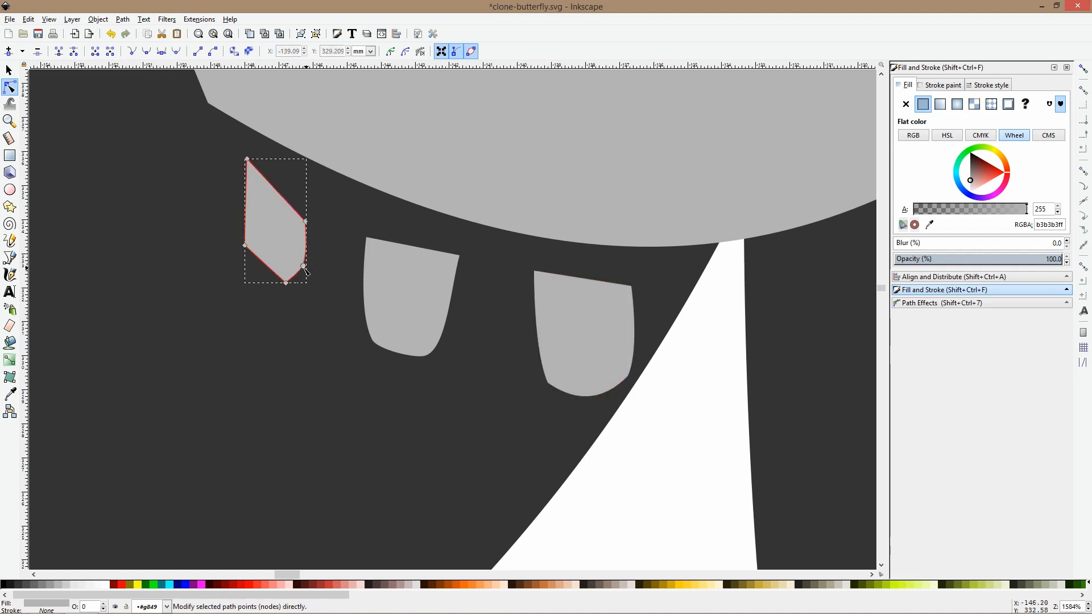
{"action": "left_click", "coordinate": [245, 245], "text": "ctrl"}
{"action": "left_click", "coordinate": [286, 283]}
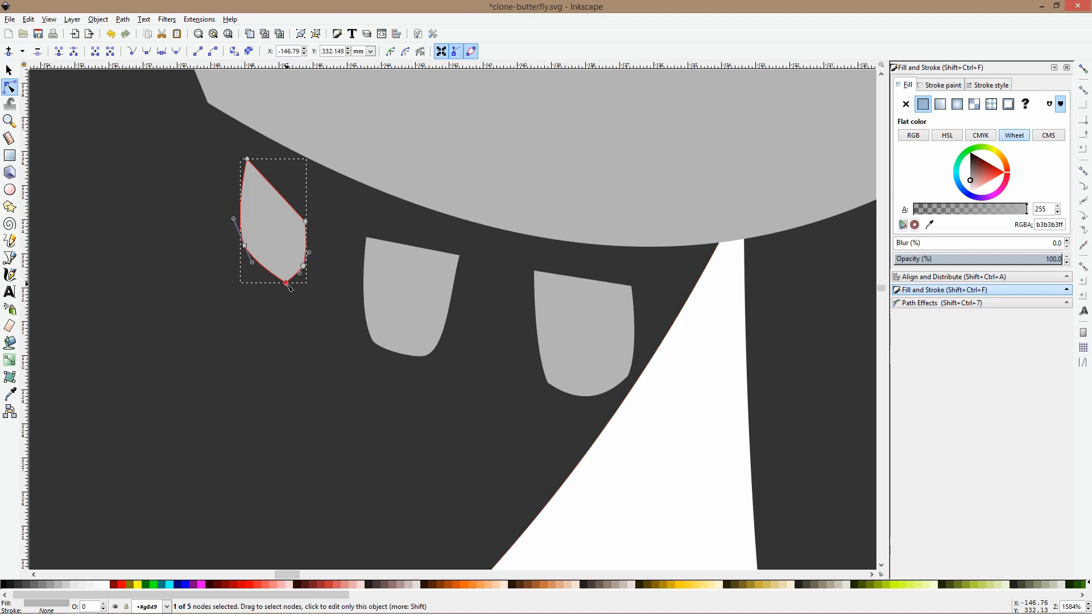
{"action": "left_click_drag", "start_coordinate": [287, 283], "coordinate": [290, 264]}
Adjust the lower corner nodes of the middle and innermost teeth to slant and shorten their bottom edges
{"action": "left_click", "coordinate": [421, 336]}
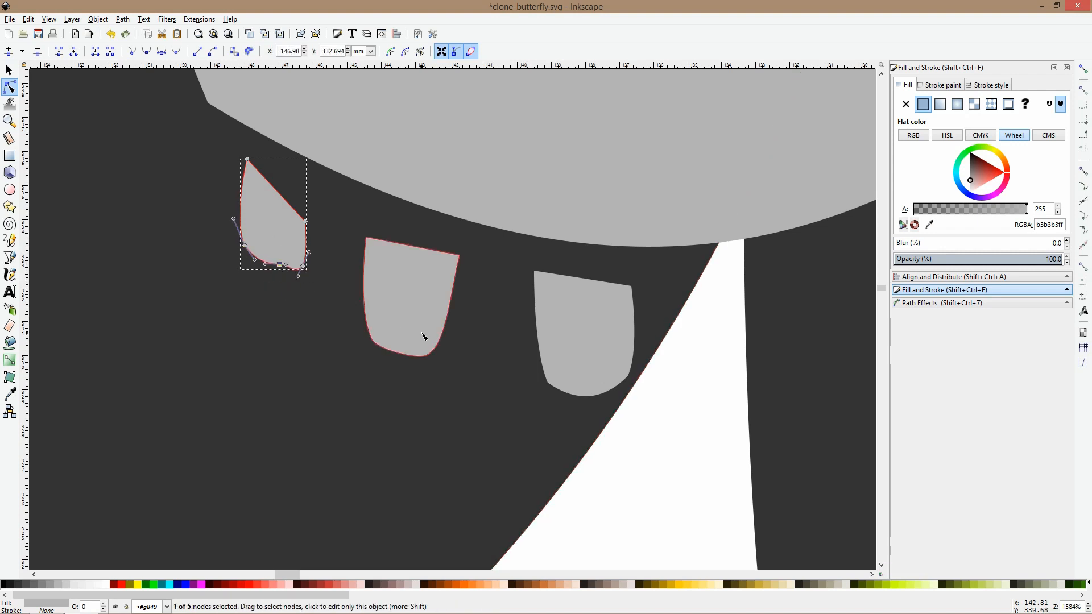
{"action": "left_click_drag", "start_coordinate": [372, 340], "coordinate": [373, 322]}
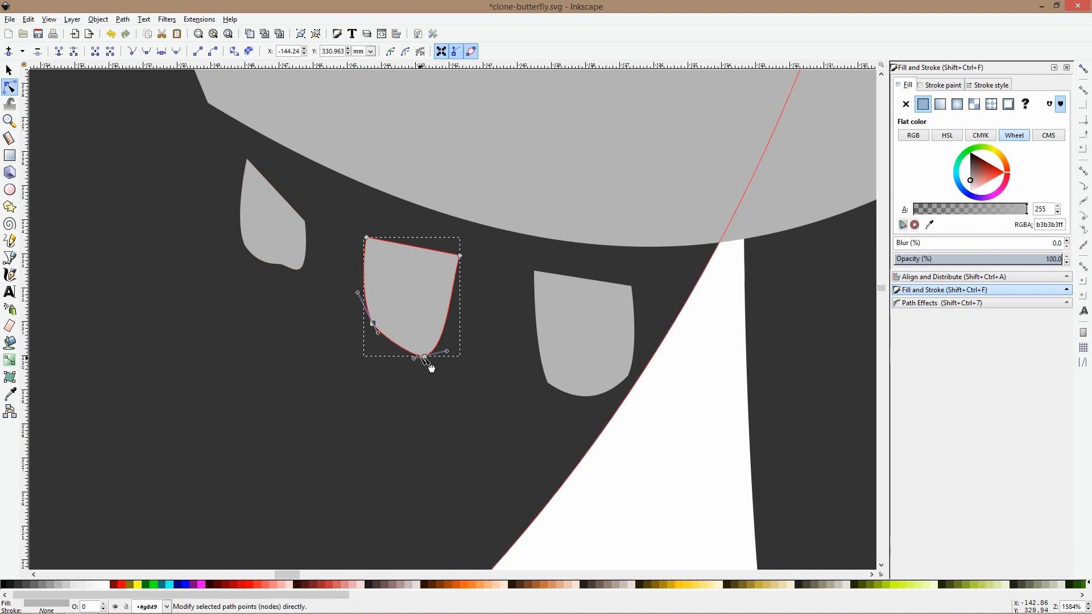
{"action": "left_click_drag", "start_coordinate": [432, 351], "coordinate": [433, 340]}
{"action": "left_click", "coordinate": [580, 393]}
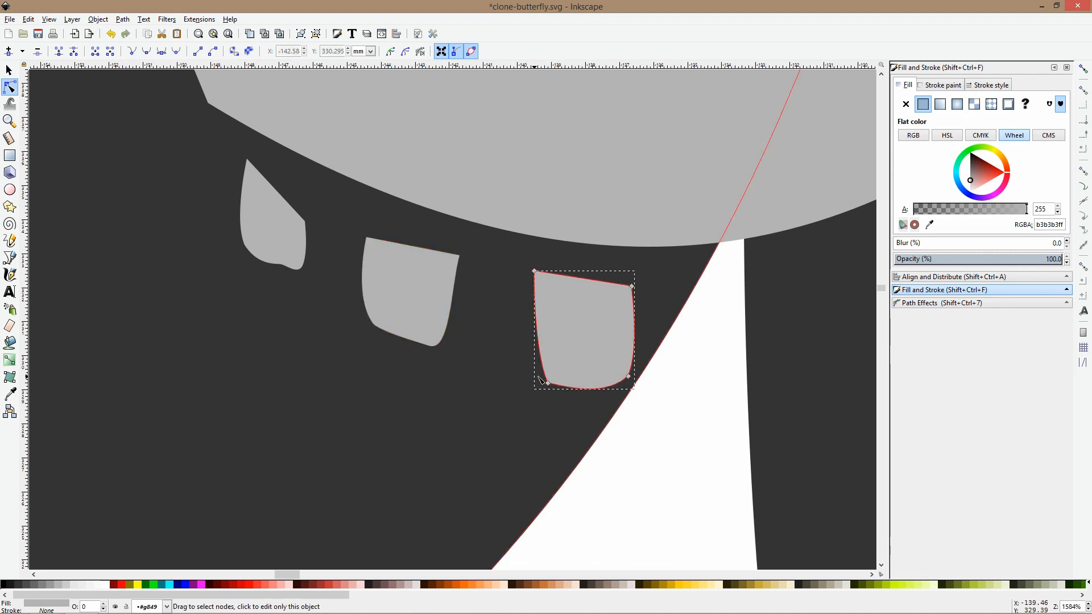
{"action": "left_click_drag", "start_coordinate": [548, 383], "coordinate": [537, 377]}
Move the middle tooth inward so that it sits close beside the innermost tooth
{"action": "key", "text": "s"}
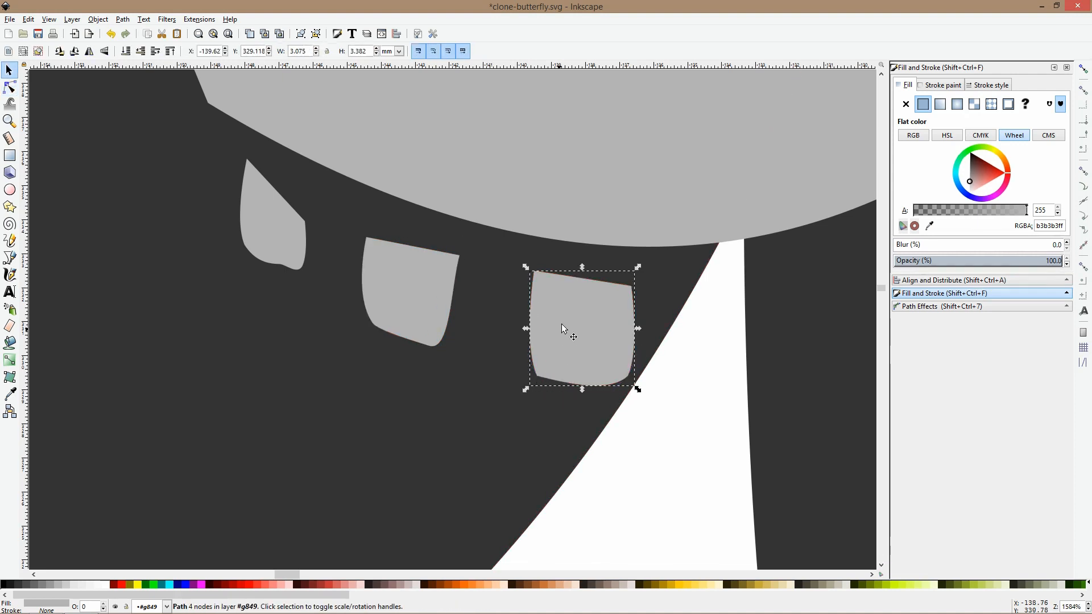
{"action": "left_click_drag", "start_coordinate": [430, 296], "coordinate": [485, 306]}
{"action": "left_click", "coordinate": [304, 236]}
Draw a small closed four-sided tooth in the gap between the outermost and middle teeth with the Bezier tool
{"action": "left_click", "coordinate": [10, 258]}
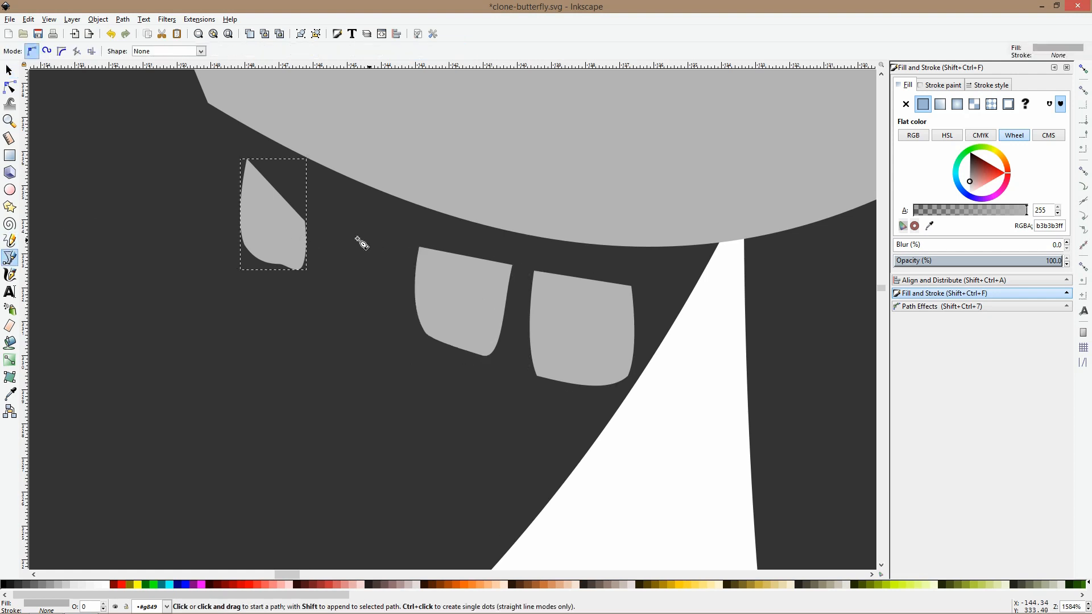
{"action": "left_click", "coordinate": [333, 231]}
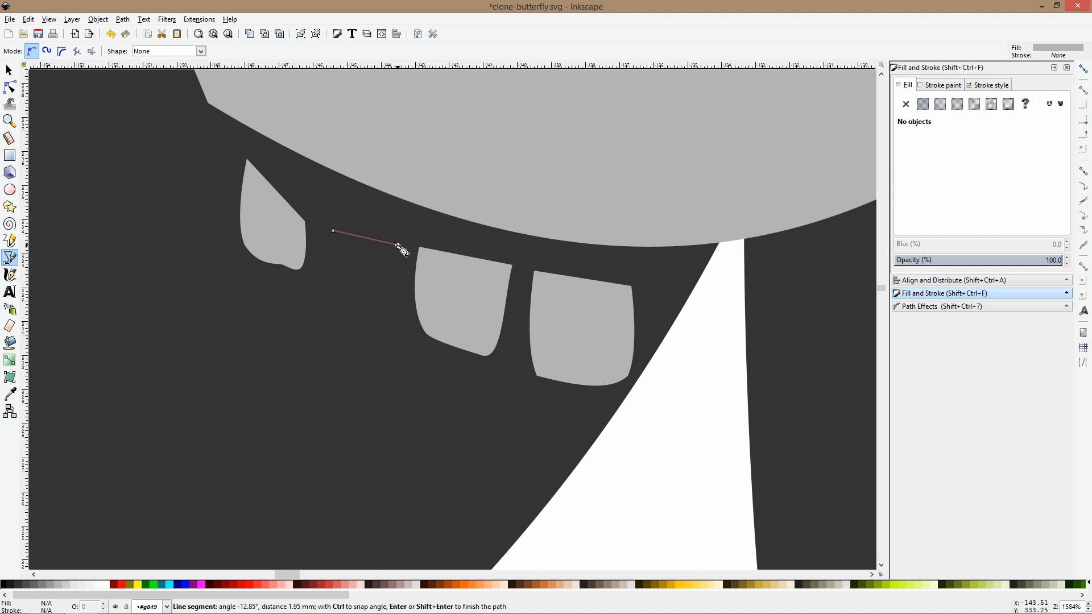
{"action": "left_click", "coordinate": [396, 296]}
{"action": "left_click", "coordinate": [342, 297]}
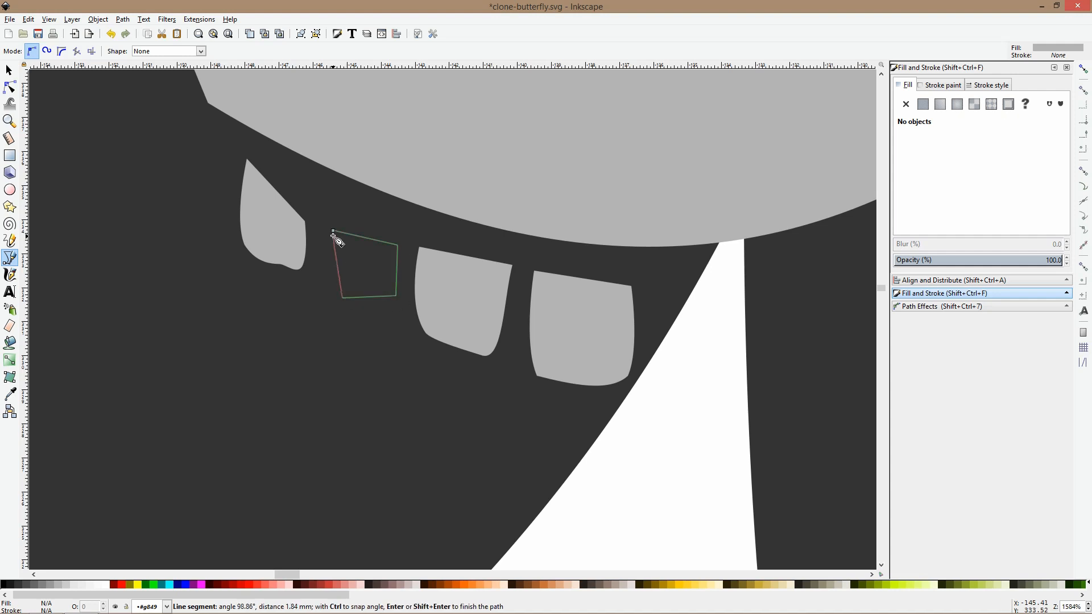
{"action": "left_click", "coordinate": [334, 232]}
Smooth the new small tooth's two lower corners and shift them so its bottom edge slopes downward toward the centre
{"action": "left_click", "coordinate": [10, 87]}
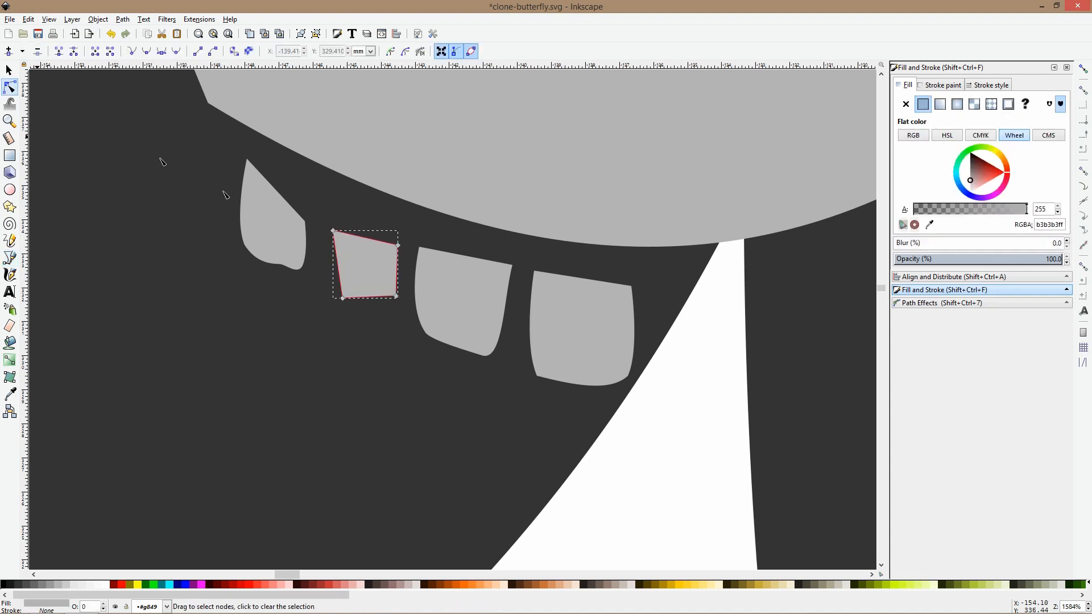
{"action": "left_click", "coordinate": [343, 298], "text": "ctrl"}
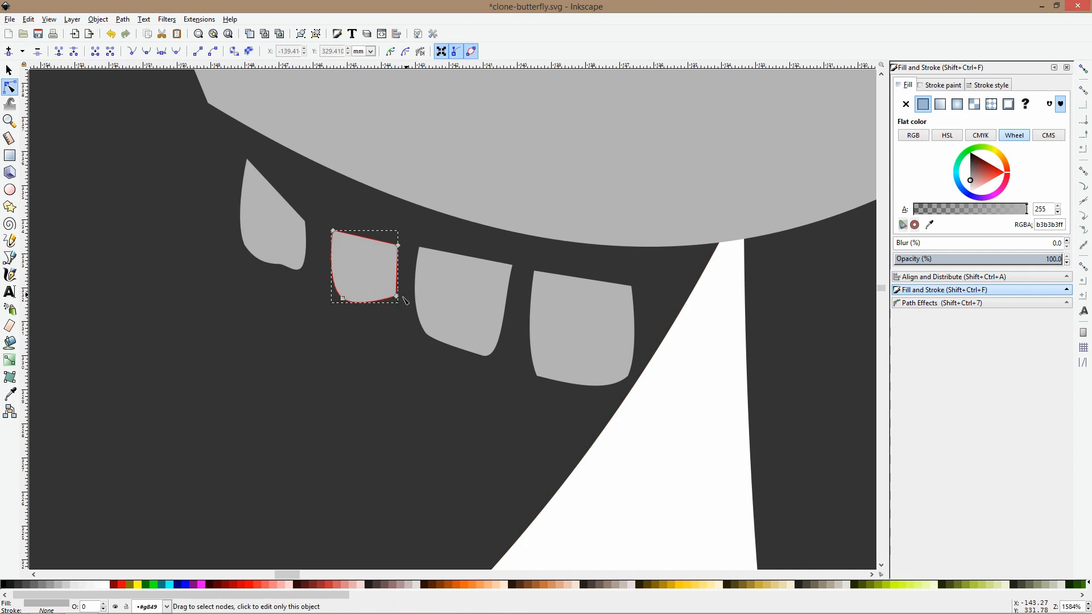
{"action": "left_click", "coordinate": [398, 296], "text": "ctrl"}
{"action": "left_click_drag", "start_coordinate": [408, 283], "coordinate": [332, 284]}
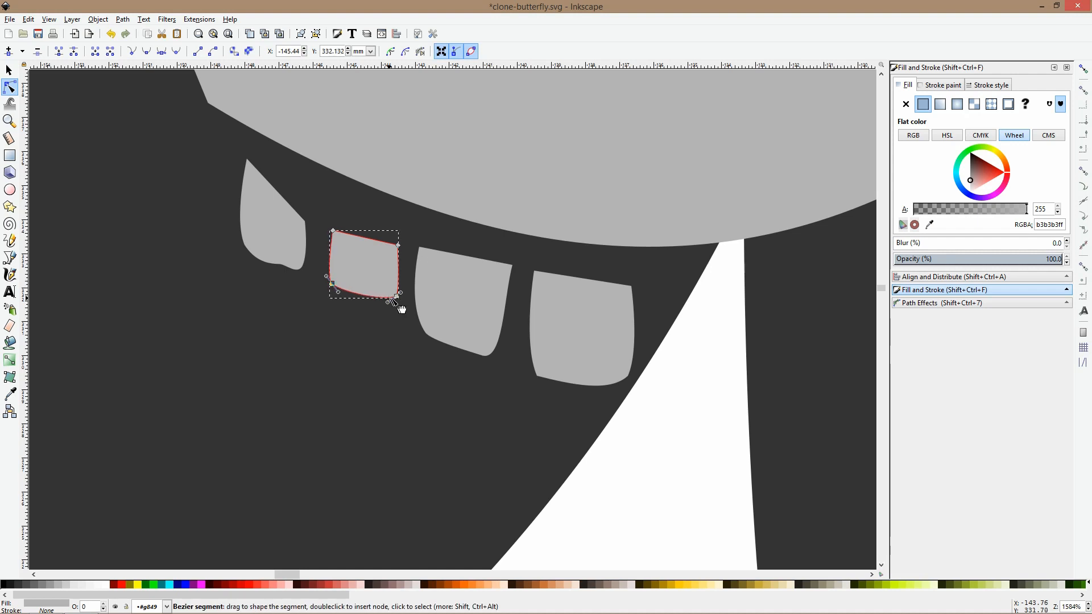
{"action": "left_click_drag", "start_coordinate": [397, 297], "coordinate": [386, 307]}
Raise the outermost tooth's inner top corner and the small tooth's outer top corner to follow the jaw curve
{"action": "left_click", "coordinate": [300, 240]}
{"action": "left_click_drag", "start_coordinate": [305, 221], "coordinate": [310, 220]}
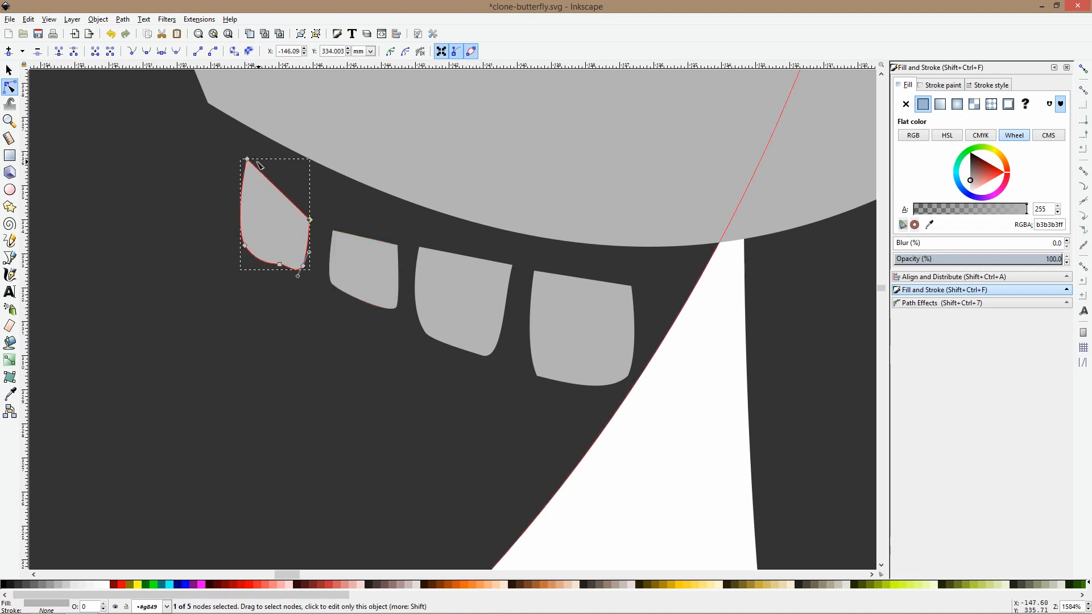
{"action": "left_click_drag", "start_coordinate": [310, 220], "coordinate": [312, 205]}
{"action": "left_click", "coordinate": [336, 241]}
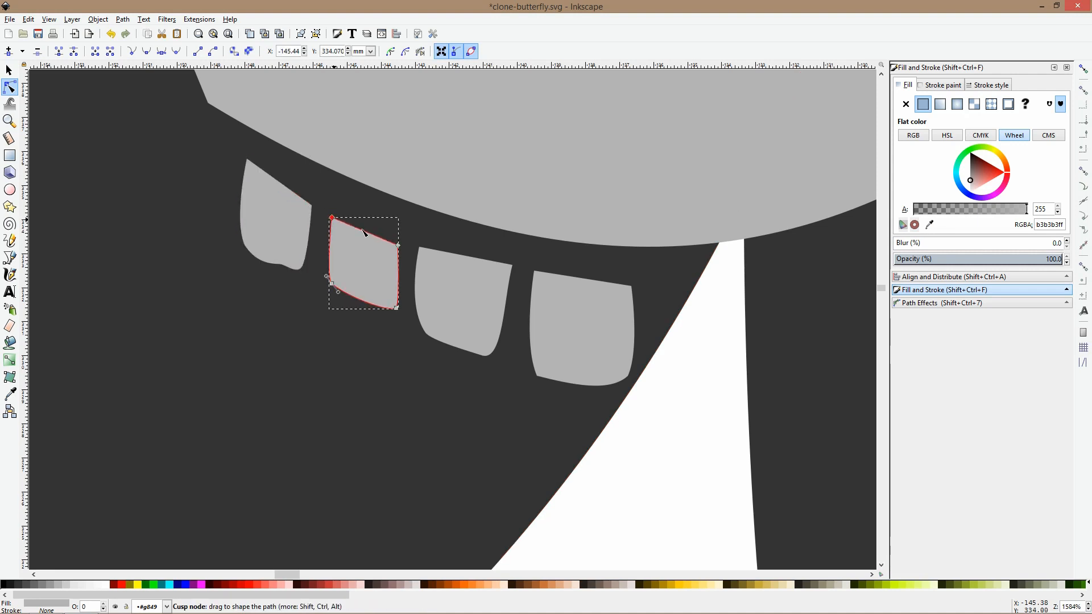
Select all four teeth and move them up together, closer to the grey shape's bottom edge
{"action": "key", "text": "s"}
{"action": "left_click", "coordinate": [442, 263]}
{"action": "left_click", "coordinate": [572, 285], "text": "shift"}
{"action": "left_click", "coordinate": [373, 277], "text": "shift"}
{"action": "left_click", "coordinate": [296, 239], "text": "shift"}
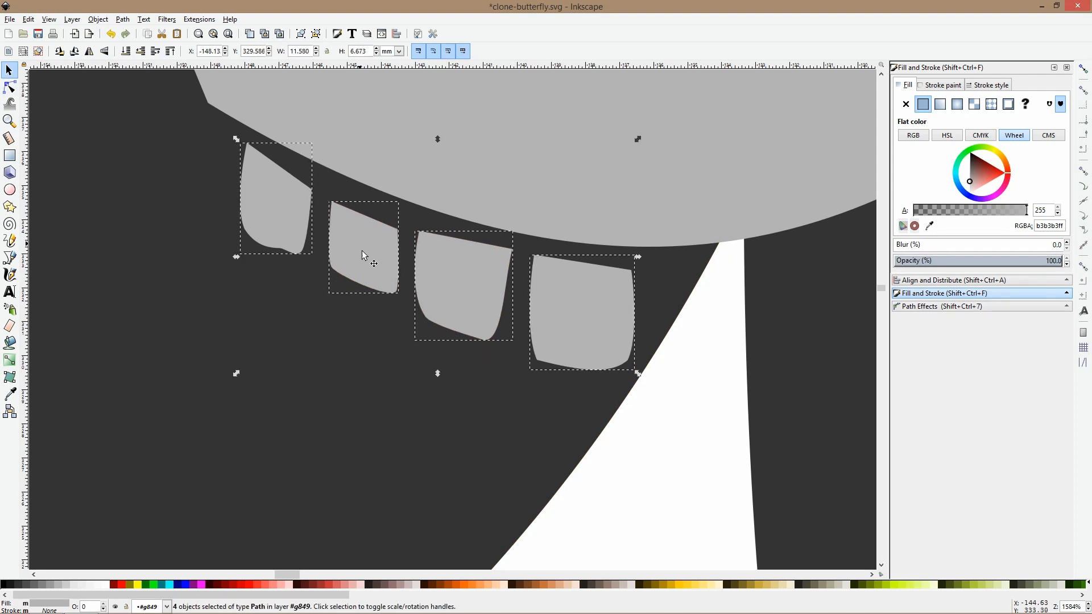
{"action": "left_click", "coordinate": [420, 330]}
{"action": "scroll", "coordinate": [425, 342], "scroll_direction": "down", "scroll_amount": 5}
{"action": "left_click", "coordinate": [451, 416]}
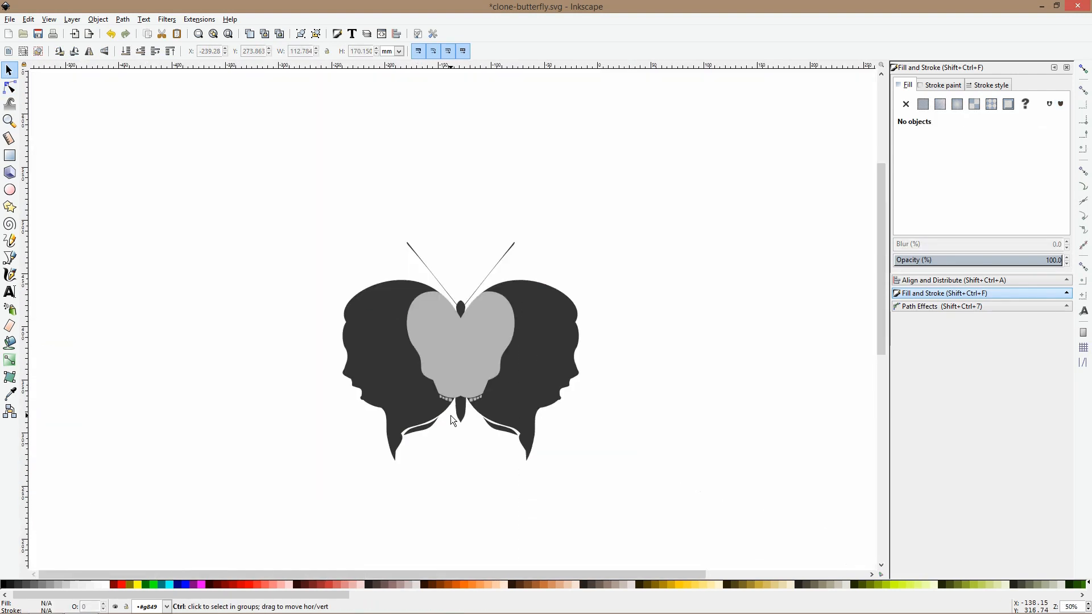
Delete the small tooth between the outermost and middle teeth
{"action": "scroll", "coordinate": [459, 376], "scroll_direction": "down", "scroll_amount": 4}
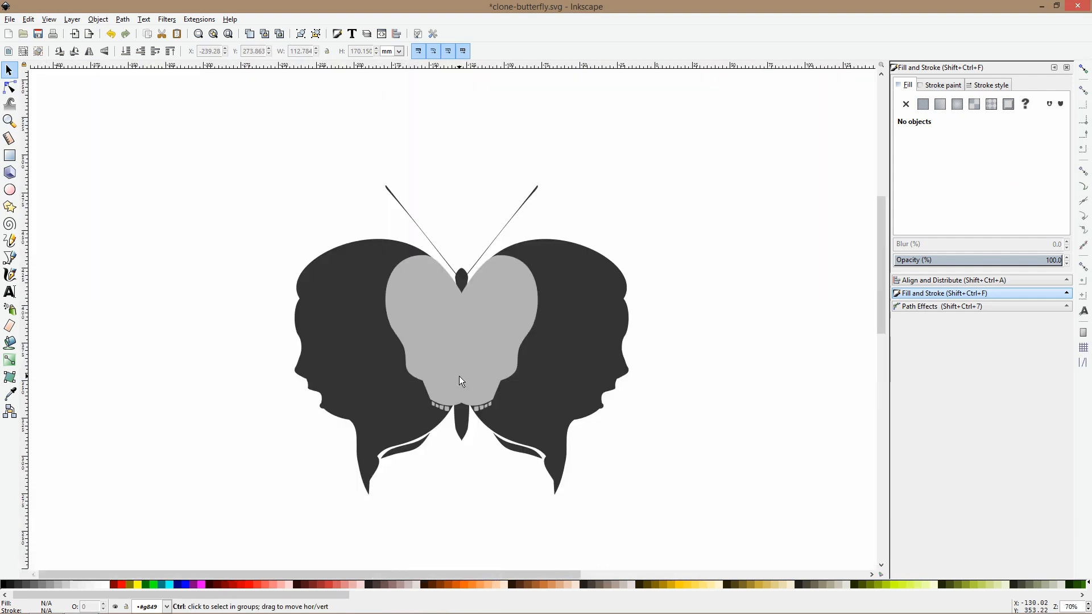
{"action": "scroll", "coordinate": [459, 377], "scroll_direction": "up", "scroll_amount": 3}
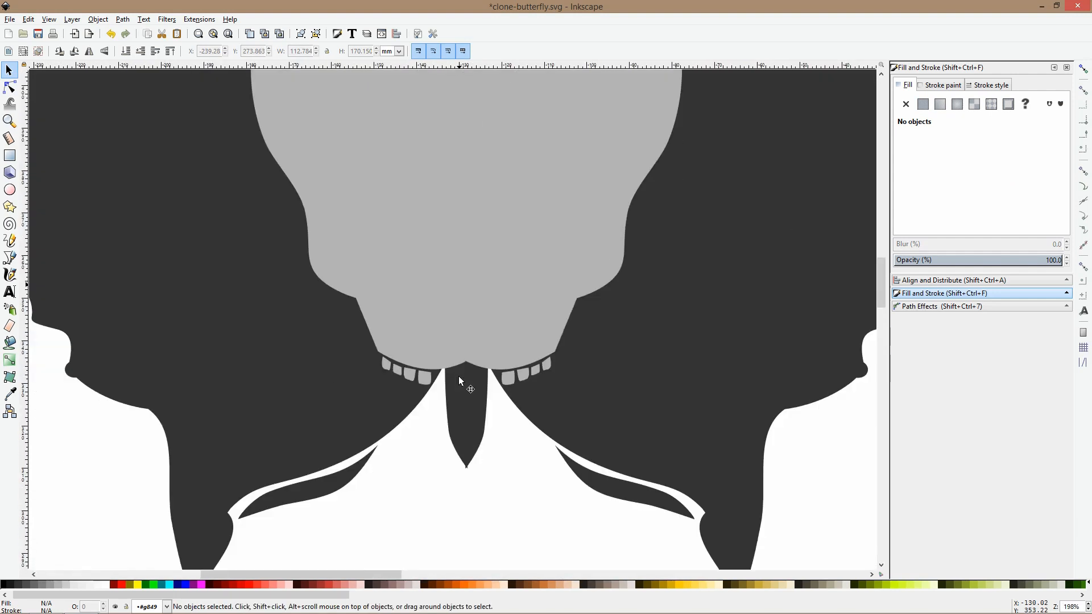
{"action": "scroll", "coordinate": [434, 405], "scroll_direction": "up", "scroll_amount": 2}
{"action": "mouse_move", "coordinate": [440, 395]}
{"action": "left_mouse_down"}
{"action": "mouse_move", "coordinate": [398, 347]}
{"action": "mouse_move", "coordinate": [391, 316]}
{"action": "left_mouse_up"}
{"action": "left_click", "coordinate": [351, 330]}
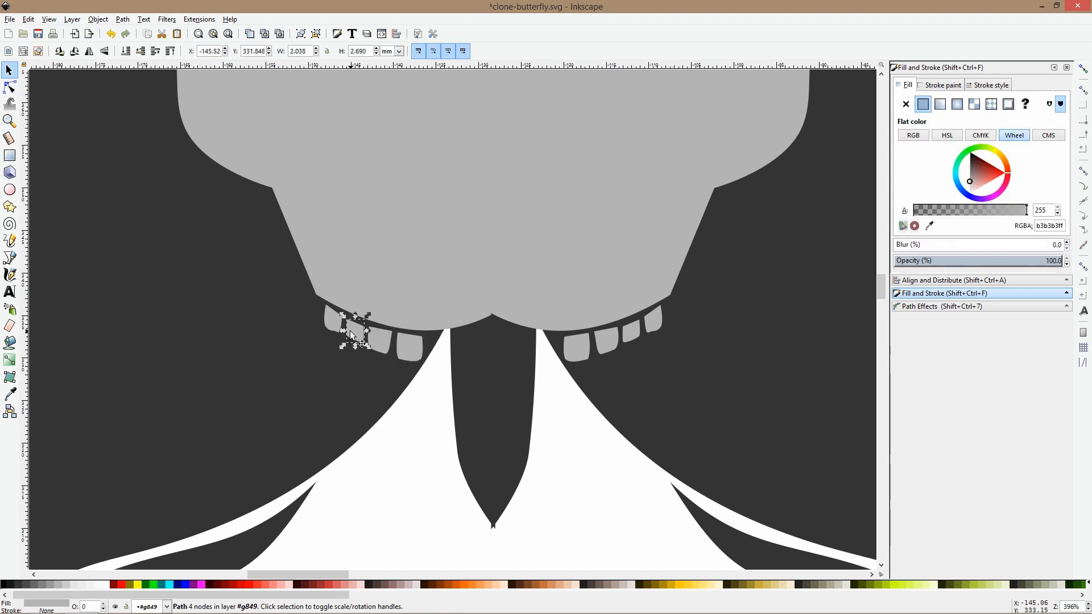
{"action": "key", "text": "Delete"}
Scale the three remaining teeth up together proportionally to about 17 mm overall width
{"action": "left_click", "coordinate": [339, 325]}
{"action": "left_click", "coordinate": [380, 341], "text": "shift"}
{"action": "left_click", "coordinate": [409, 348], "text": "shift"}
{"action": "left_click_drag", "start_coordinate": [374, 364], "coordinate": [373, 393]}
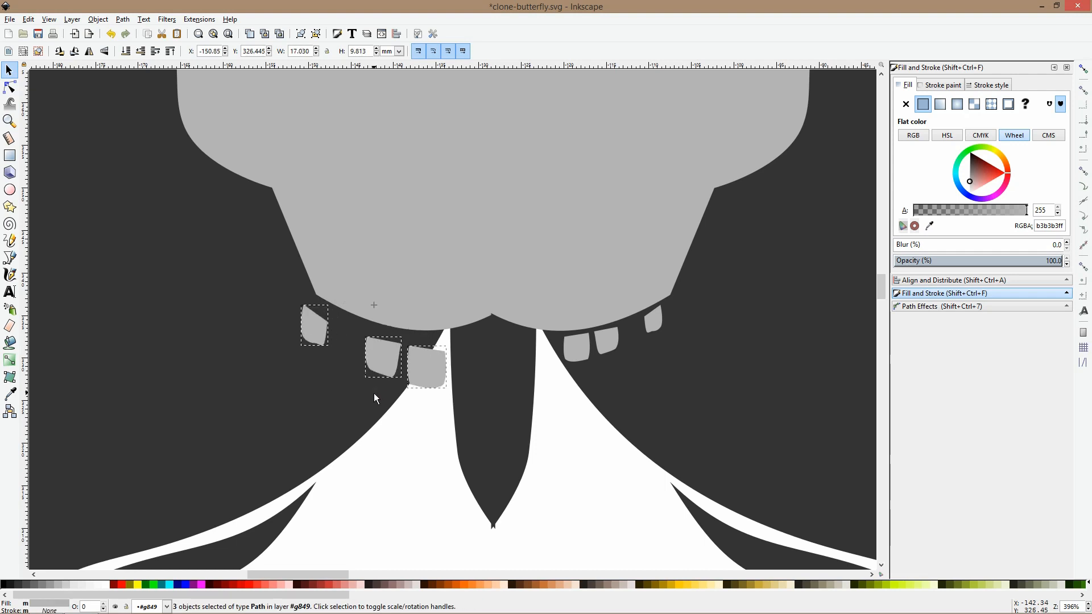
{"action": "left_click", "coordinate": [373, 393]}
Reposition the enlarged teeth so they are evenly spaced along the curve under the jaw
{"action": "left_click_drag", "start_coordinate": [316, 331], "coordinate": [361, 342]}
{"action": "mouse_move", "coordinate": [432, 360]}
{"action": "left_mouse_down"}
{"action": "mouse_move", "coordinate": [413, 344]}
{"action": "mouse_move", "coordinate": [367, 346]}
{"action": "mouse_move", "coordinate": [405, 357]}
{"action": "left_mouse_up"}
{"action": "left_click", "coordinate": [432, 415]}
Draw a narrow, closed straight-edged nose half about 23 mm tall on the left side of the skull, beside the centre line
{"action": "scroll", "coordinate": [435, 432], "scroll_direction": "down", "scroll_amount": 7}
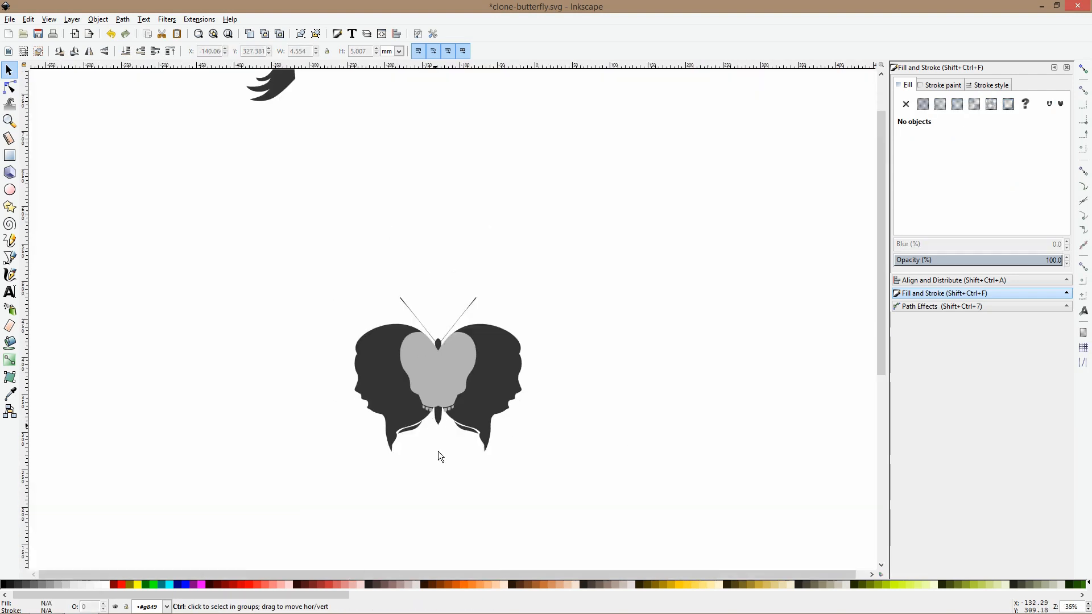
{"action": "scroll", "coordinate": [452, 331], "scroll_direction": "up", "scroll_amount": 2}
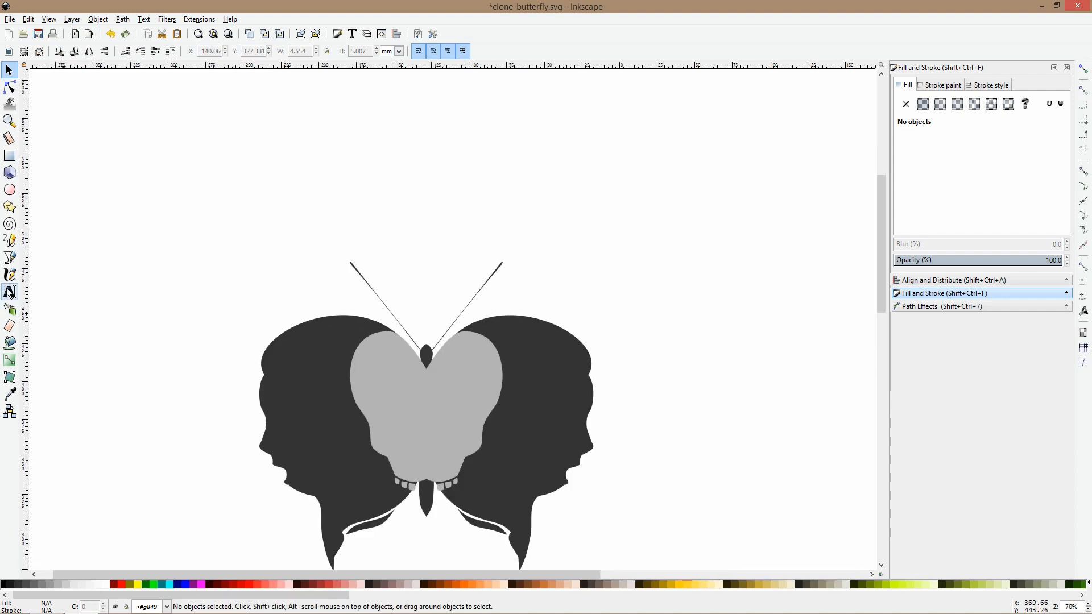
{"action": "left_click", "coordinate": [11, 258]}
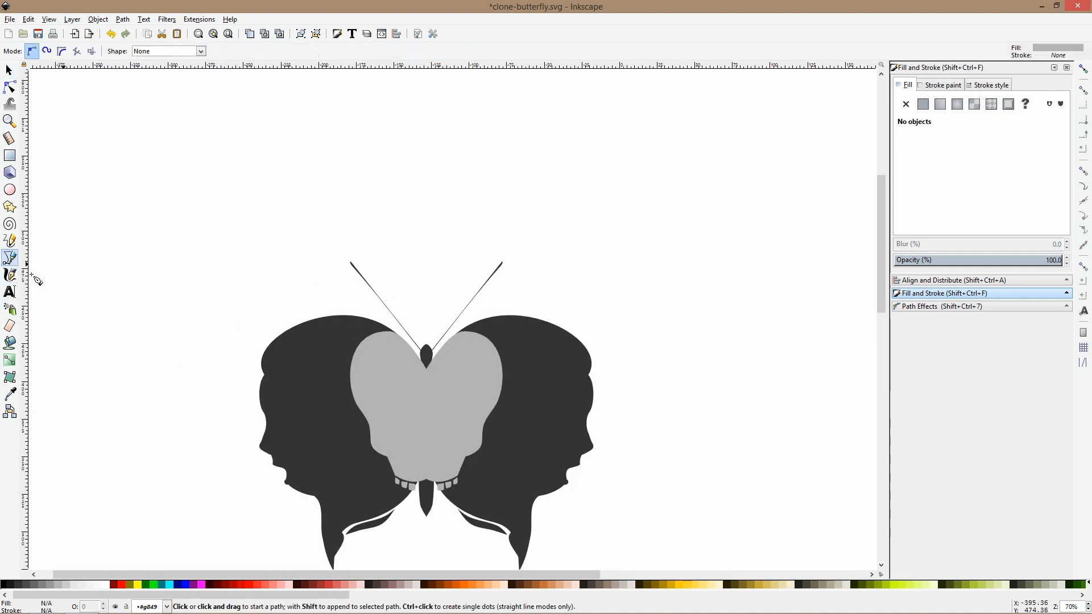
{"action": "scroll", "coordinate": [376, 417], "scroll_direction": "up", "scroll_amount": 3}
{"action": "scroll", "coordinate": [506, 457], "scroll_direction": "down", "scroll_amount": 6}
{"action": "left_click", "coordinate": [511, 291]}
{"action": "left_click", "coordinate": [472, 380]}
{"action": "left_click", "coordinate": [497, 390]}
{"action": "left_click", "coordinate": [510, 364]}
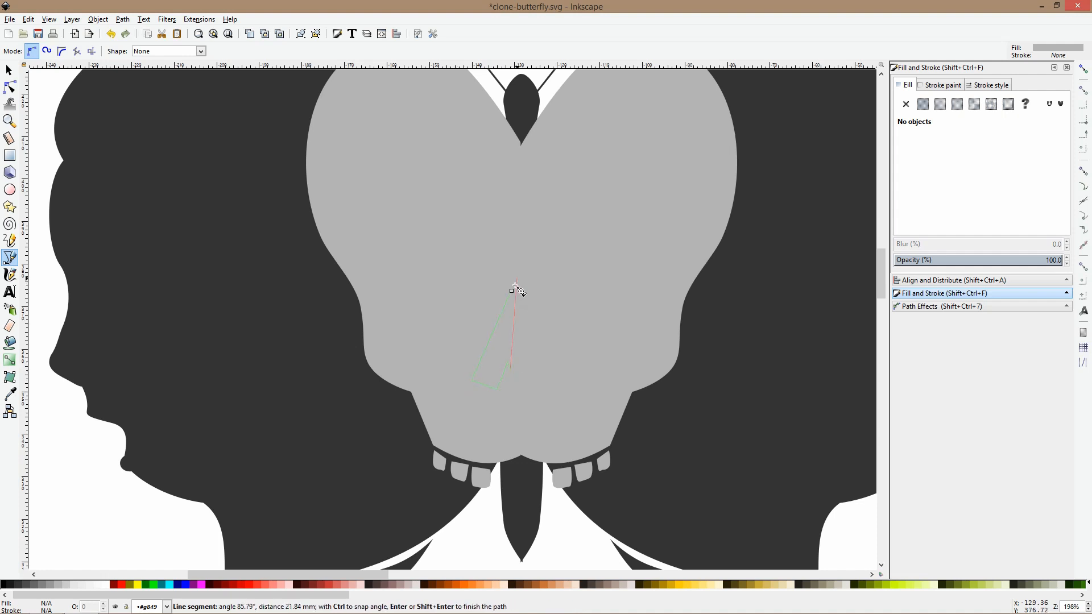
{"action": "left_click", "coordinate": [511, 291]}
Fill the nose half with the dark grey #333333 sampled from the left face
{"action": "left_click", "coordinate": [11, 392]}
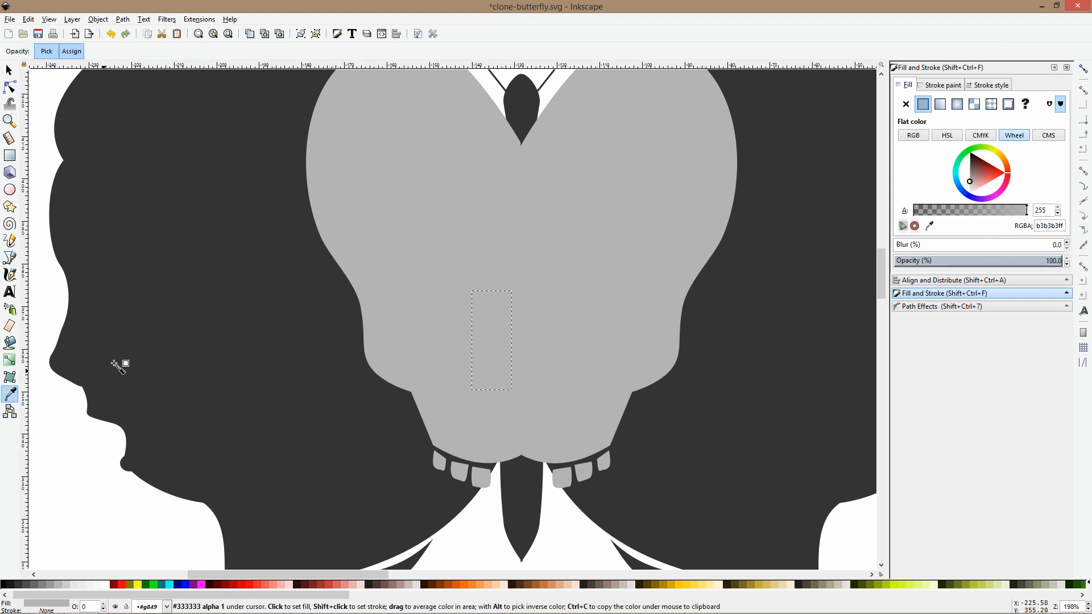
{"action": "left_click", "coordinate": [114, 365]}
{"action": "key", "text": "s"}
Bend the nose half's straight inner edge outward into a slight curve toward the centre line
{"action": "left_click", "coordinate": [10, 87]}
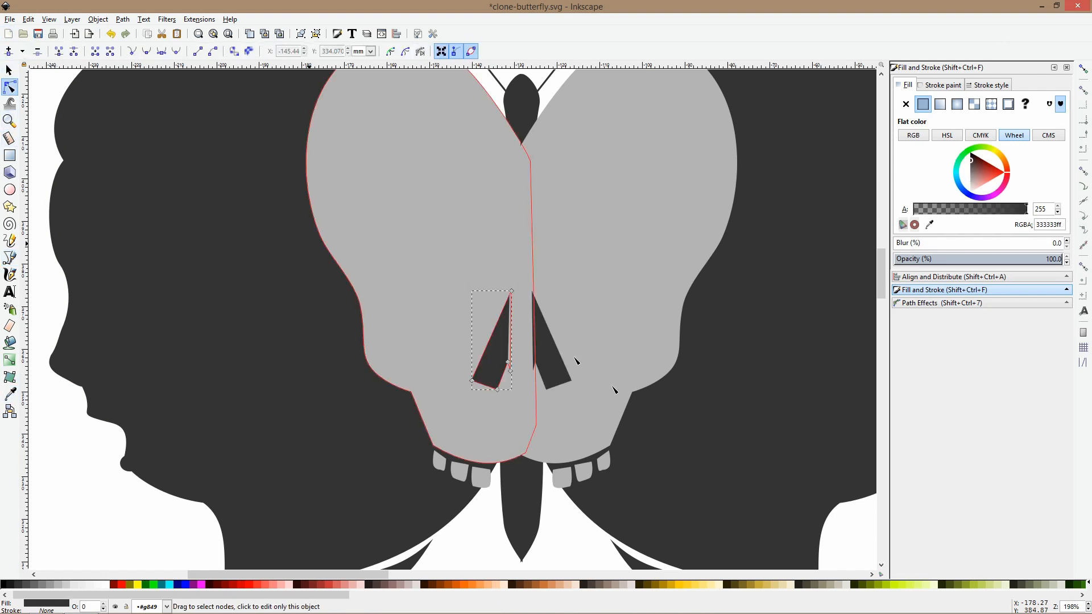
{"action": "scroll", "coordinate": [472, 346], "scroll_direction": "up", "scroll_amount": 2}
{"action": "left_click_drag", "start_coordinate": [552, 332], "coordinate": [558, 333]}
{"action": "key", "text": "s"}
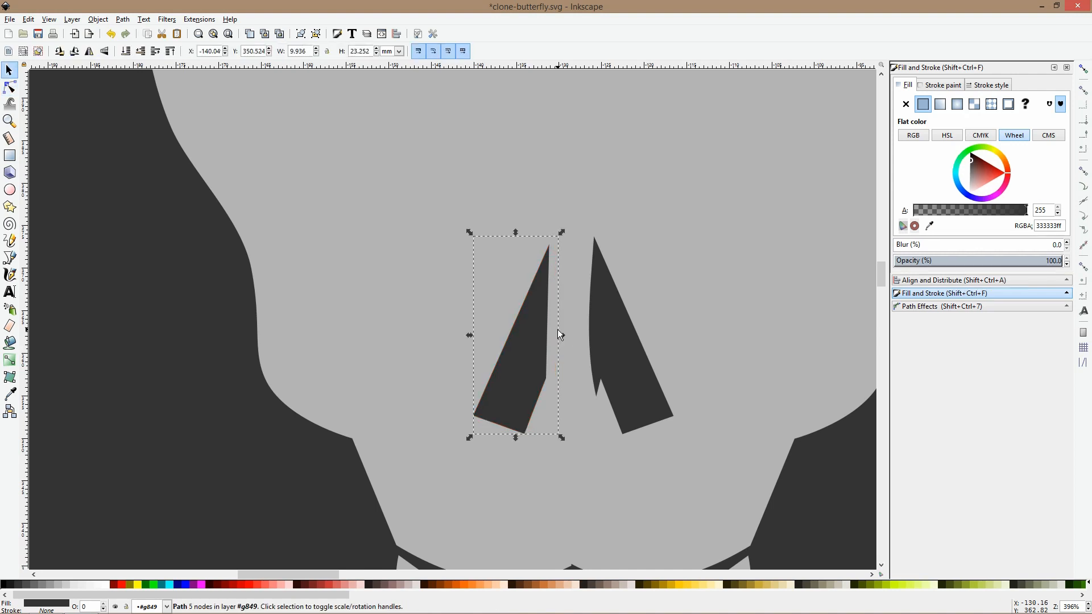
Look up the original group behind the mirrored butterfly clone and check how the two nose halves meet
{"action": "left_click", "coordinate": [595, 213]}
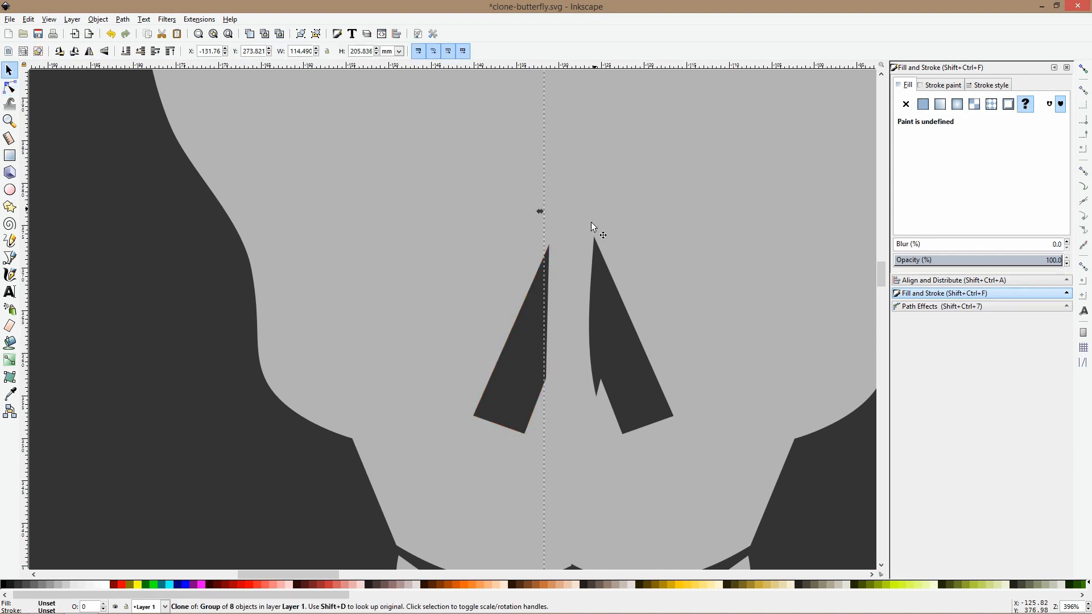
{"action": "key", "text": "shift+d"}
{"action": "scroll", "coordinate": [502, 394], "scroll_direction": "down", "scroll_amount": 2}
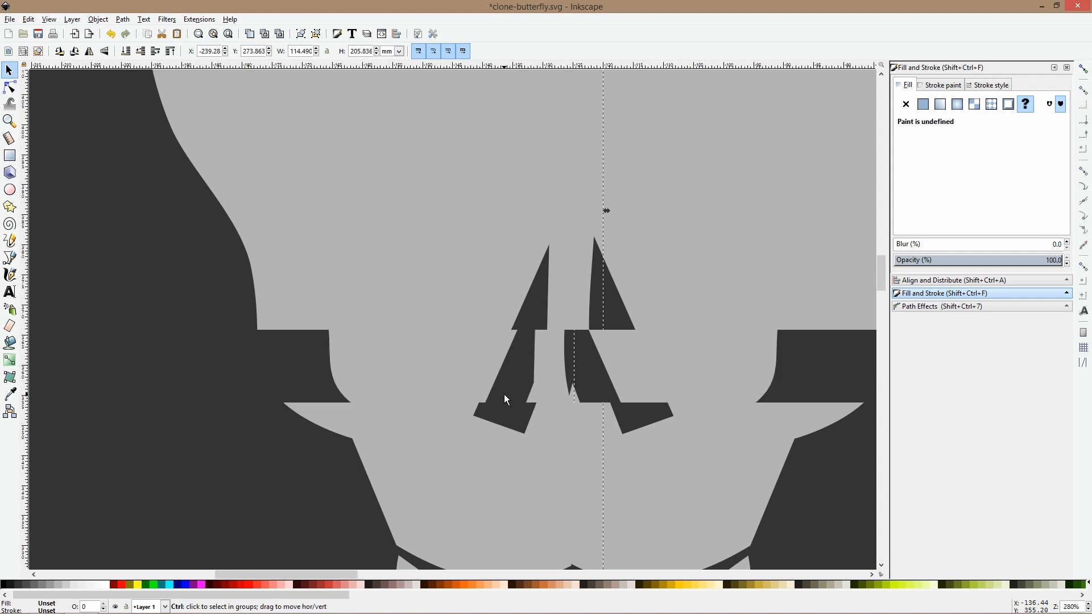
{"action": "left_click", "coordinate": [664, 330]}
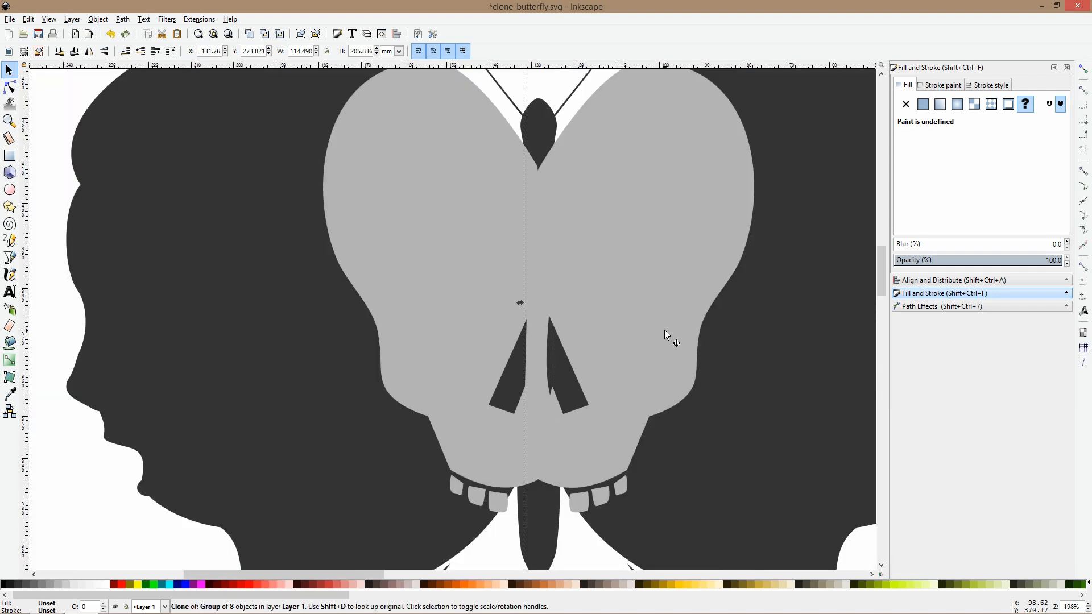
{"action": "key", "text": "n"}
{"action": "scroll", "coordinate": [546, 377], "scroll_direction": "down", "scroll_amount": 2}
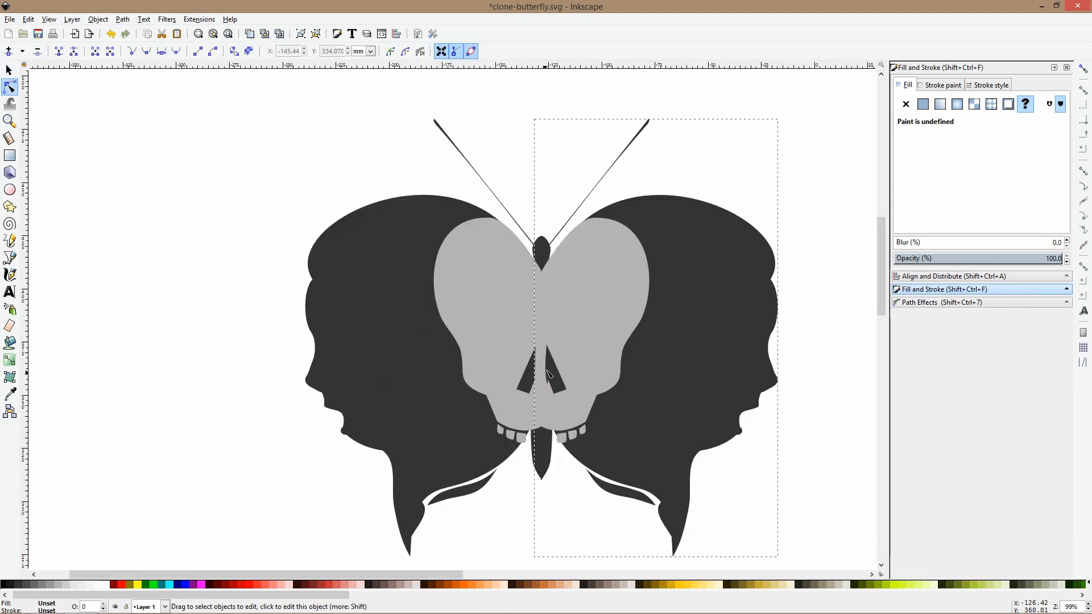
Nudge the left nose half horizontally toward the centre line to bring the two nose openings closer together
{"action": "scroll", "coordinate": [548, 374], "scroll_direction": "up", "scroll_amount": 3}
{"action": "left_click", "coordinate": [503, 370]}
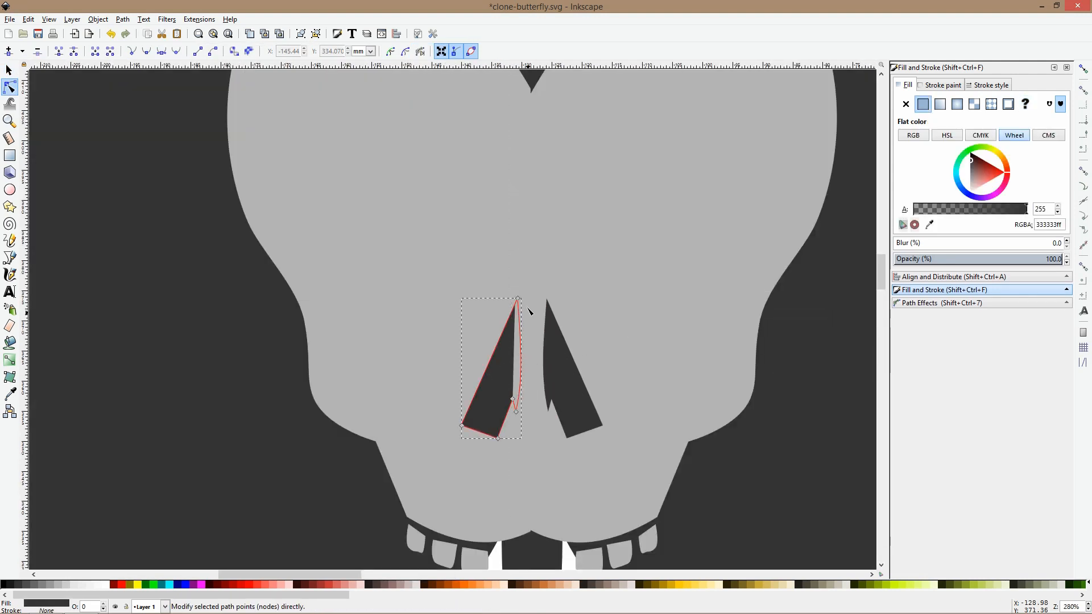
{"action": "key", "text": "s"}
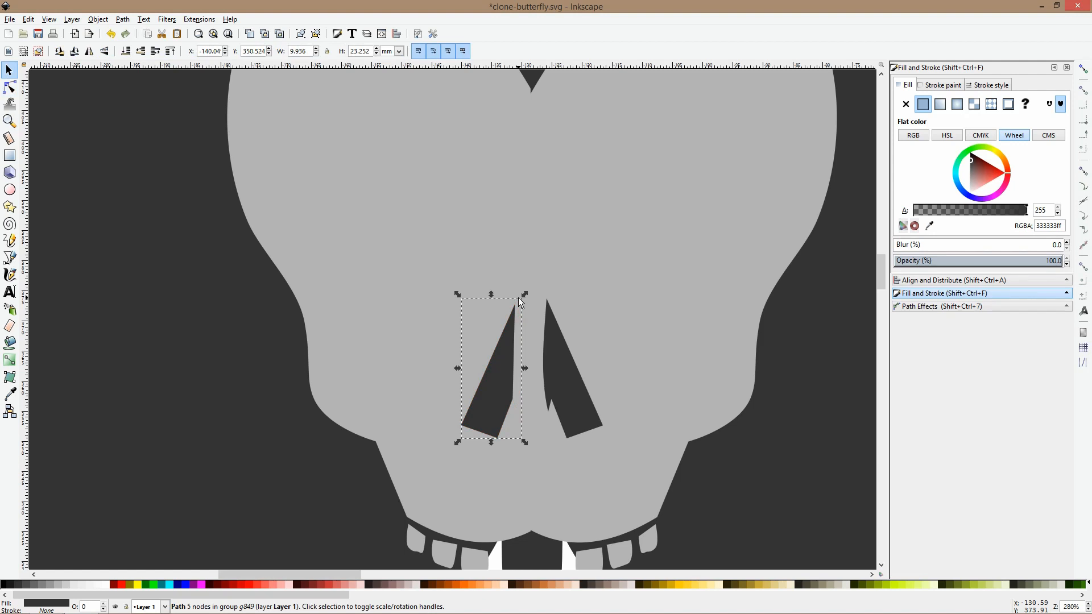
{"action": "key", "text": "h"}
{"action": "key", "text": "Left"}
{"action": "key", "text": "Left"}
{"action": "key", "text": "Left"}
{"action": "key", "text": "Left"}
{"action": "key", "text": "Left"}
{"action": "key", "text": "Left"}
{"action": "key", "text": "Left"}
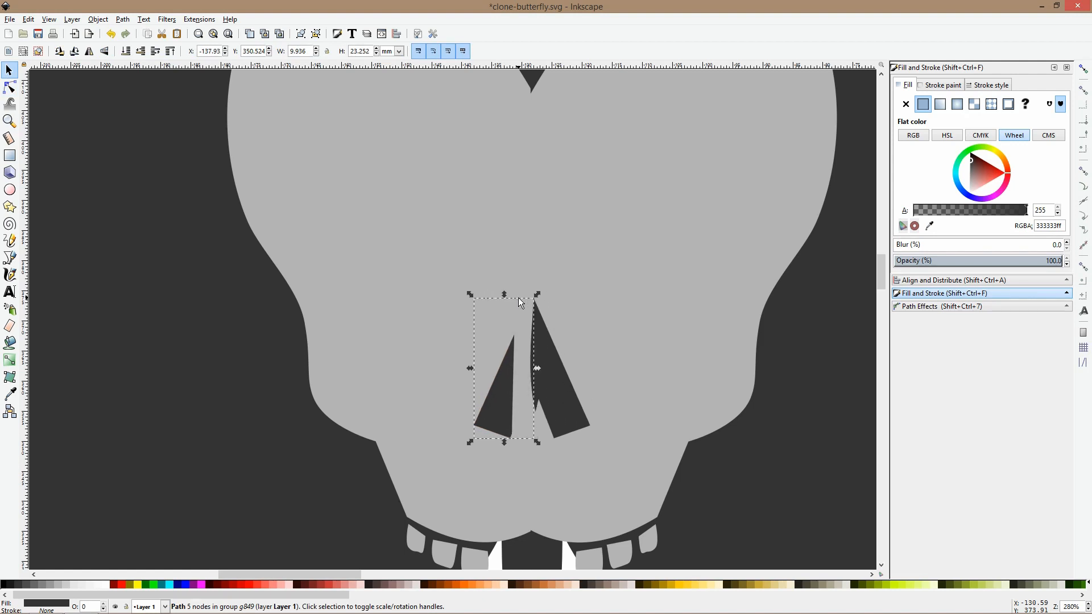
{"action": "key", "text": "Left"}
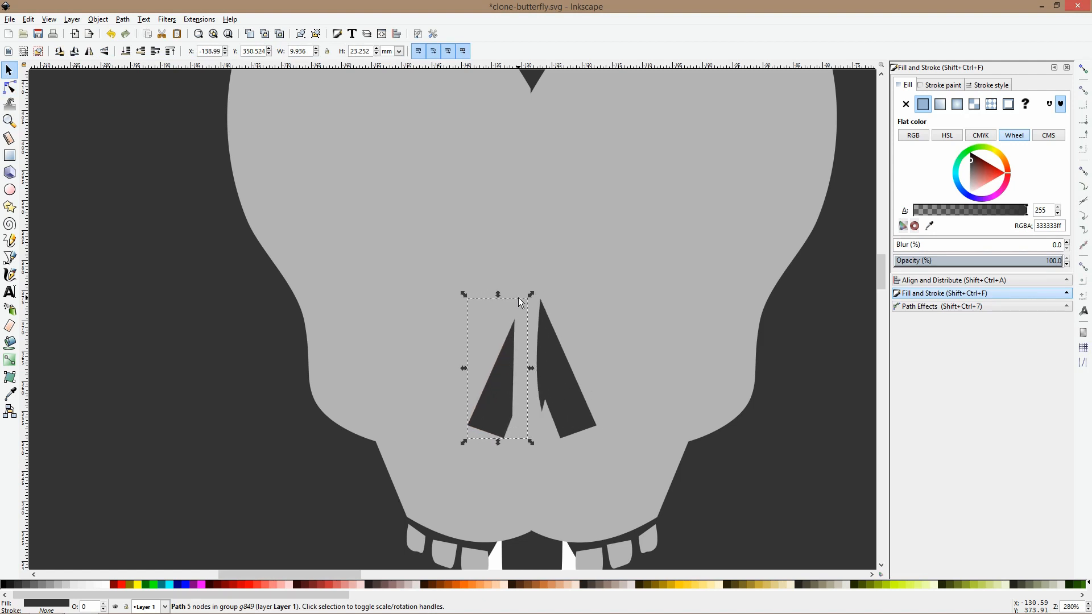
Move the mirrored clone well to the right of the original half, and display the drawing in outline mode
{"action": "key", "text": "ctrl+KP_5"}
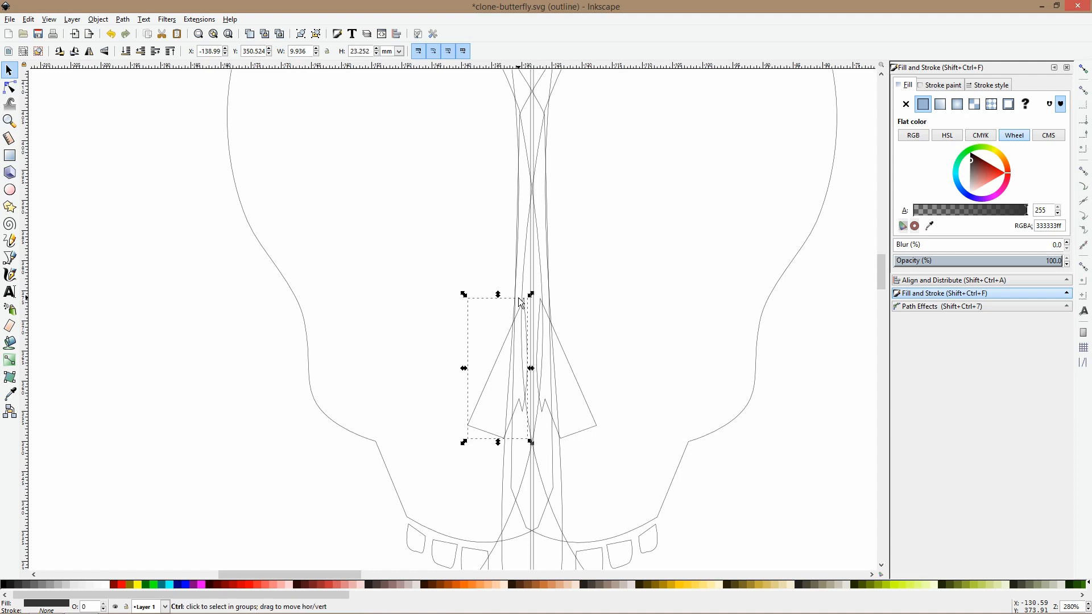
{"action": "key", "text": "ctrl+KP_5"}
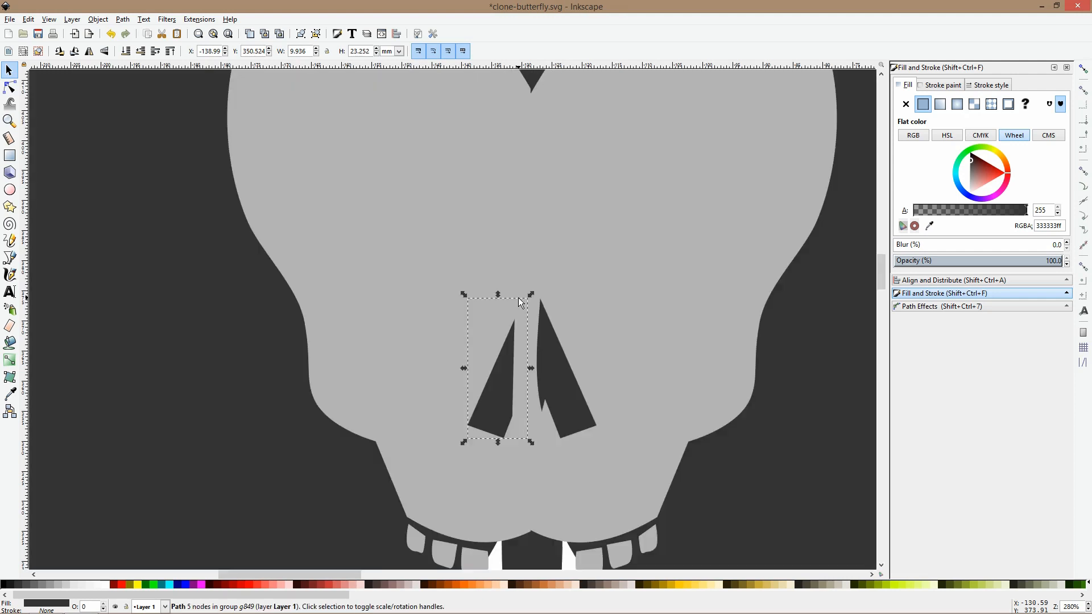
{"action": "left_click", "coordinate": [577, 256]}
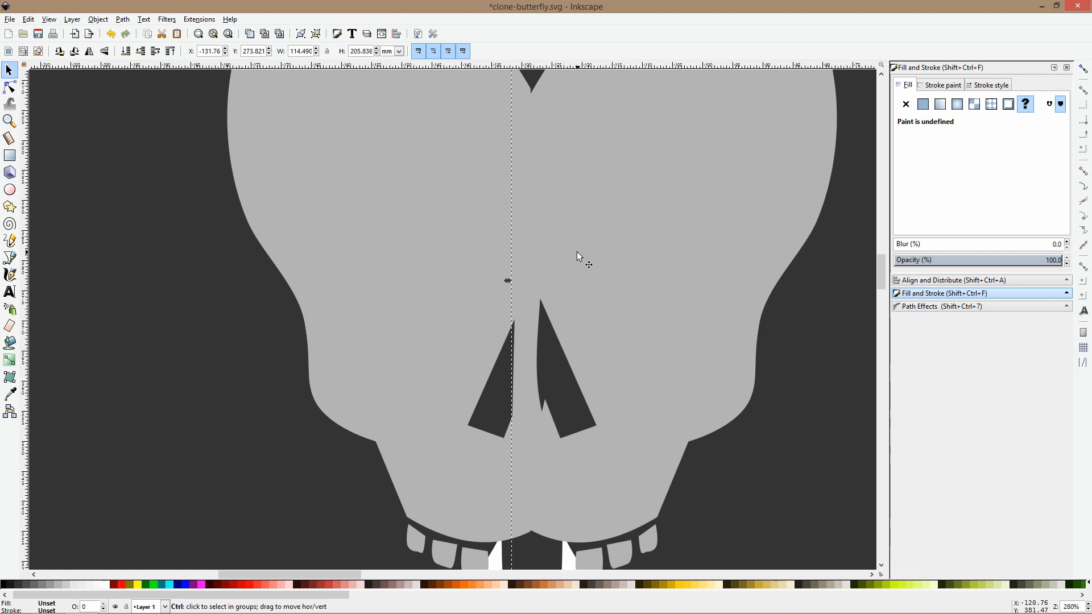
{"action": "scroll", "coordinate": [576, 251], "scroll_direction": "down", "scroll_amount": 3}
{"action": "scroll", "coordinate": [592, 169], "scroll_direction": "up", "scroll_amount": 2}
{"action": "mouse_move", "coordinate": [579, 204]}
{"action": "left_mouse_down"}
{"action": "mouse_move", "coordinate": [602, 194]}
{"action": "mouse_move", "coordinate": [838, 214]}
{"action": "left_mouse_up"}
{"action": "left_click", "coordinate": [453, 257]}
{"action": "key", "text": "ctrl+KP_5"}
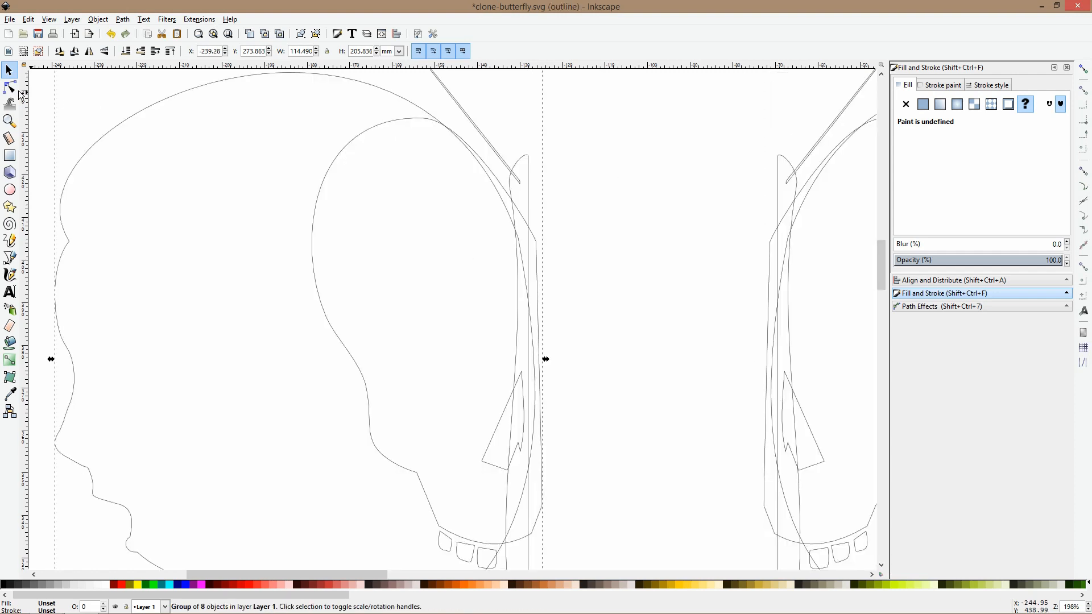
Move the grey skull half's three inner-edge nodes left together, in line with the body's straight inner edge
{"action": "left_click", "coordinate": [9, 87]}
{"action": "left_click", "coordinate": [521, 249]}
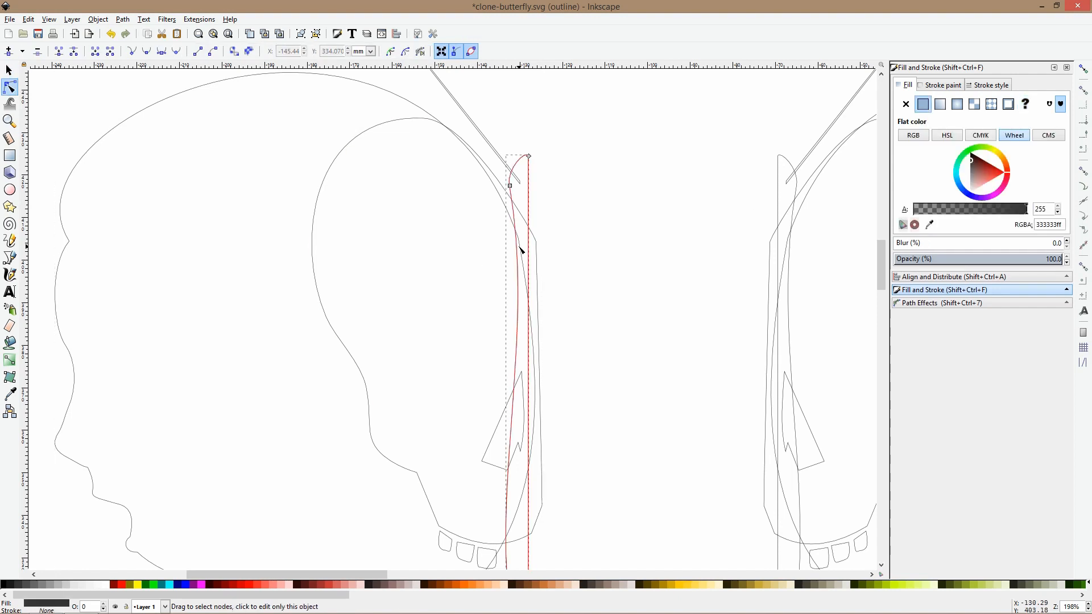
{"action": "left_click", "coordinate": [537, 239]}
{"action": "scroll", "coordinate": [563, 222], "scroll_direction": "down", "scroll_amount": 2}
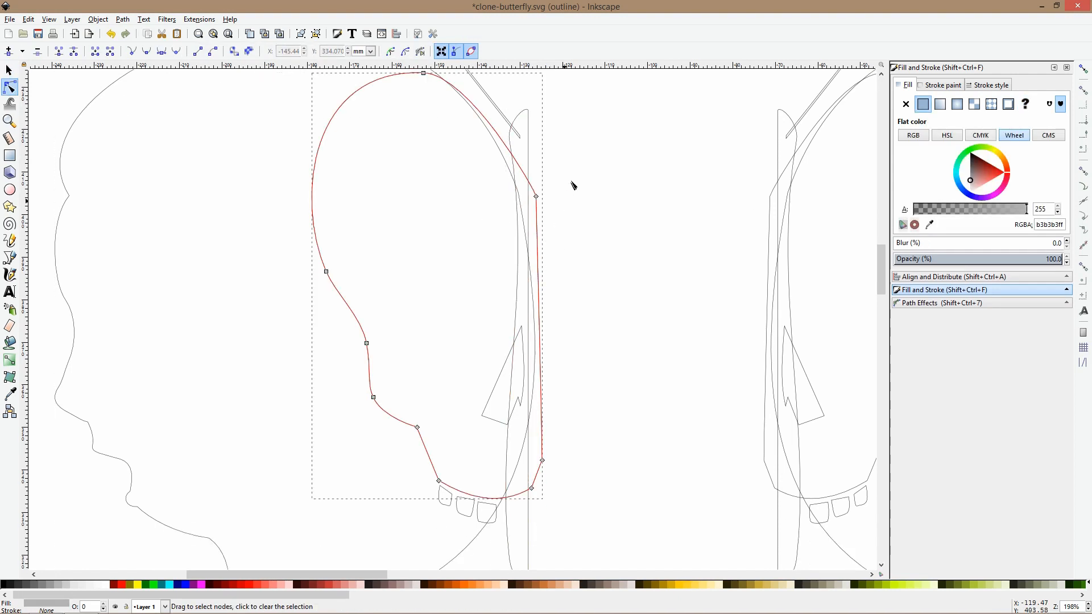
{"action": "left_click_drag", "start_coordinate": [572, 182], "coordinate": [509, 531]}
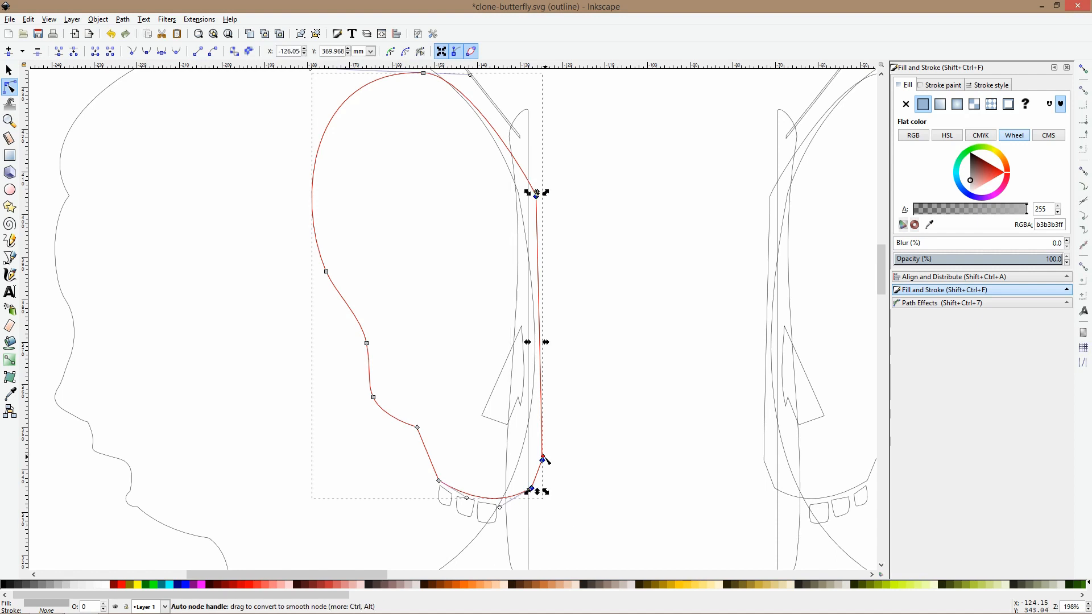
{"action": "left_click_drag", "start_coordinate": [542, 462], "coordinate": [529, 459]}
Place a vertical guide along the straight inner edge of the butterfly's body
{"action": "left_click", "coordinate": [530, 319]}
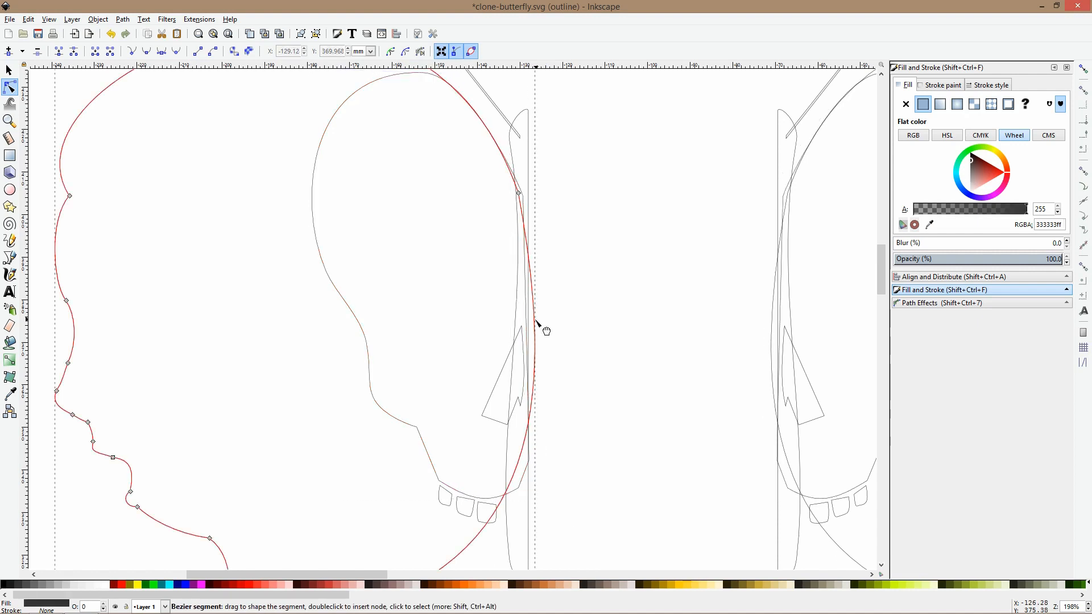
{"action": "left_click", "coordinate": [532, 181]}
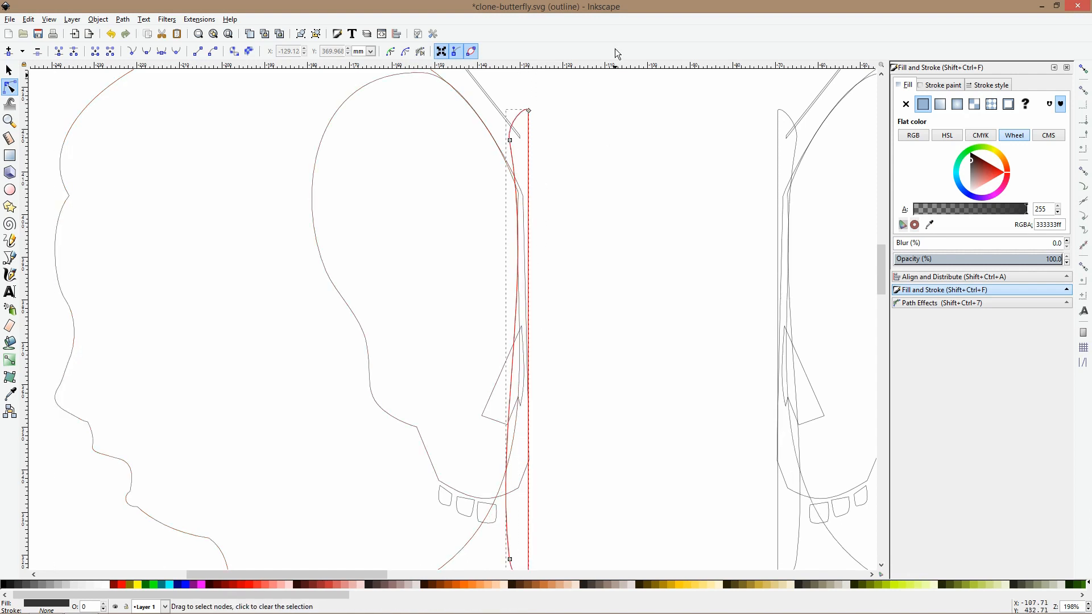
{"action": "left_click_drag", "start_coordinate": [25, 286], "coordinate": [527, 185]}
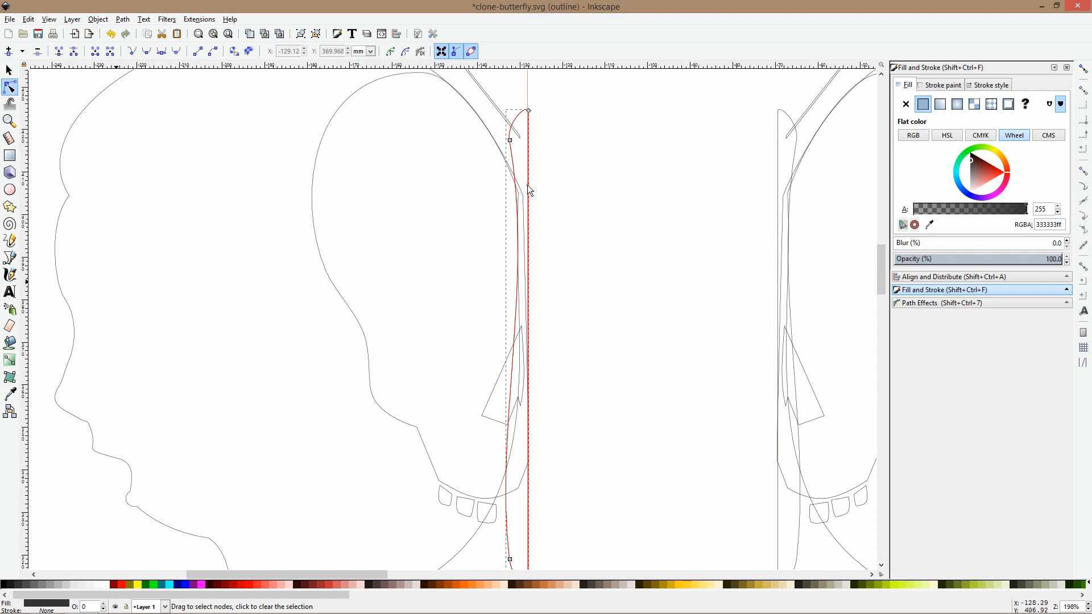
{"action": "left_click", "coordinate": [551, 210]}
Move the nose half right until its upper tip meets the vertical guide, and return to the normal display mode
{"action": "scroll", "coordinate": [519, 388], "scroll_direction": "up", "scroll_amount": 1}
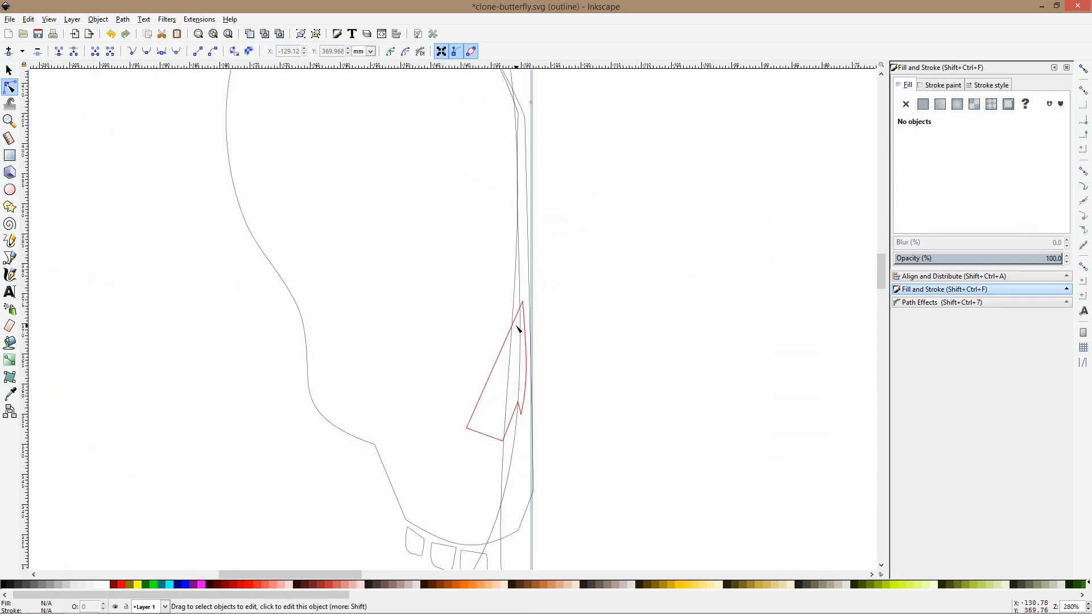
{"action": "left_click", "coordinate": [521, 308]}
{"action": "key", "text": "s"}
{"action": "left_click_drag", "start_coordinate": [522, 307], "coordinate": [528, 310]}
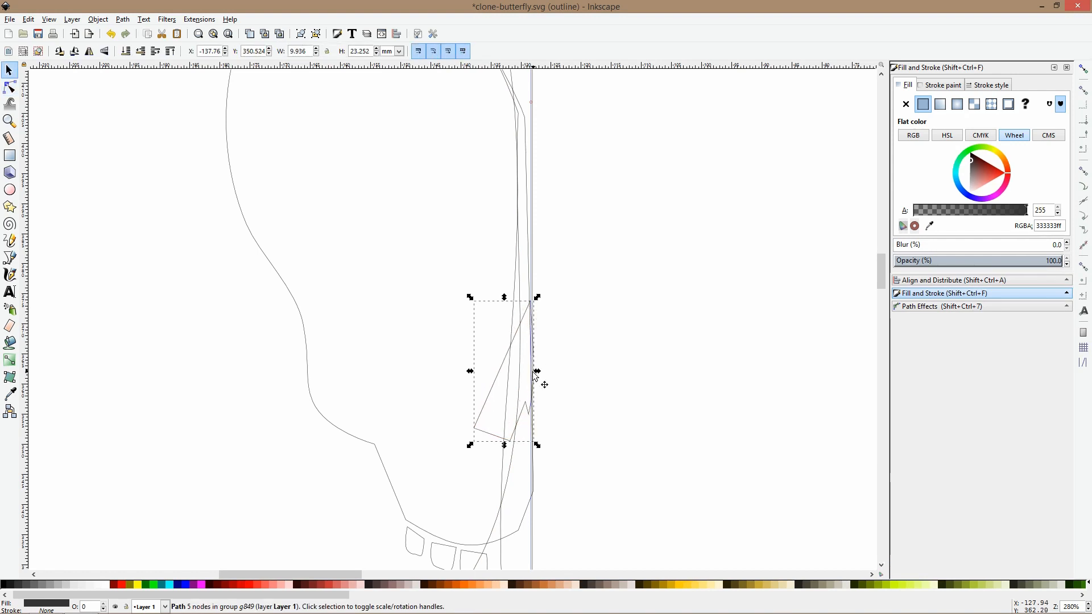
{"action": "scroll", "coordinate": [537, 375], "scroll_direction": "up", "scroll_amount": 5}
{"action": "key", "text": "ctrl+KP_5"}
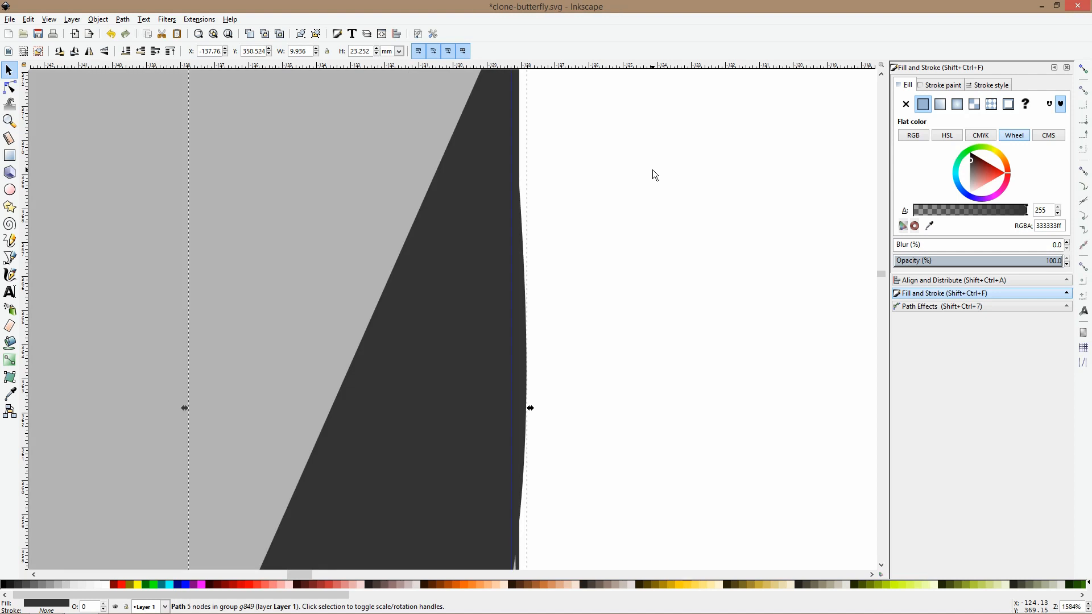
Reshape the nose half's inner edge so its curve and lower node line up with the vertical guide
{"action": "left_click", "coordinate": [9, 92]}
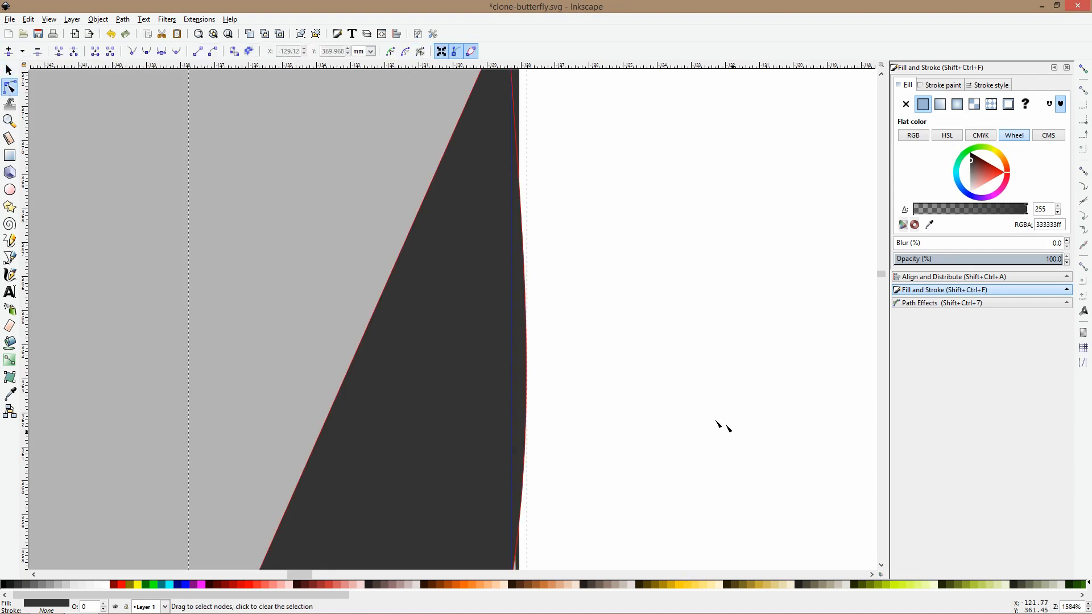
{"action": "scroll", "coordinate": [719, 427], "scroll_direction": "down", "scroll_amount": 1}
{"action": "left_click_drag", "start_coordinate": [580, 349], "coordinate": [570, 355]}
{"action": "scroll", "coordinate": [579, 473], "scroll_direction": "down", "scroll_amount": 4}
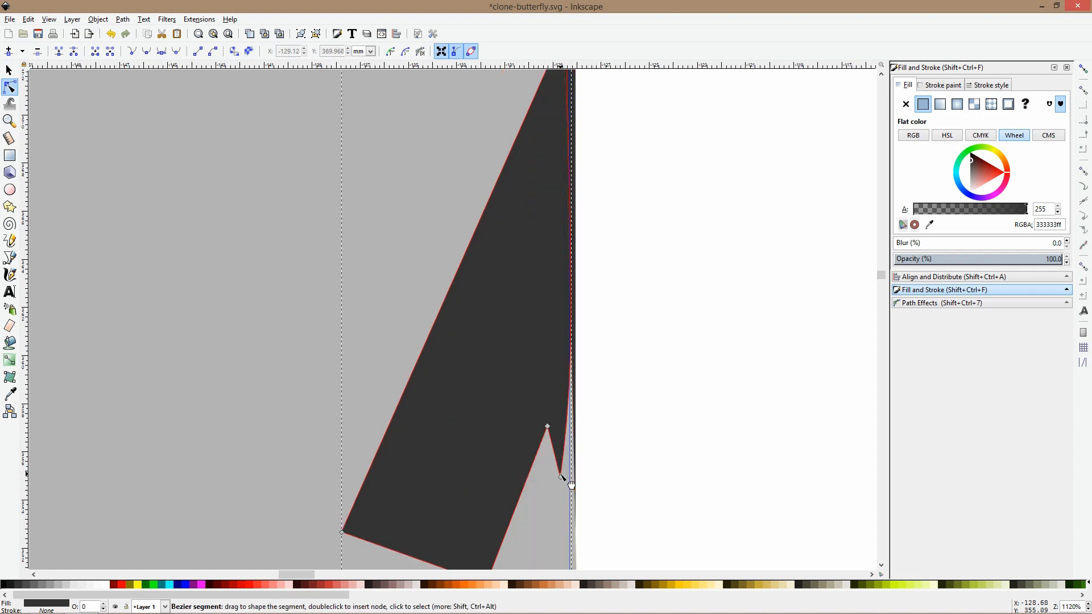
{"action": "left_click_drag", "start_coordinate": [561, 478], "coordinate": [569, 480]}
{"action": "left_click_drag", "start_coordinate": [589, 331], "coordinate": [575, 182]}
{"action": "key", "text": "s"}
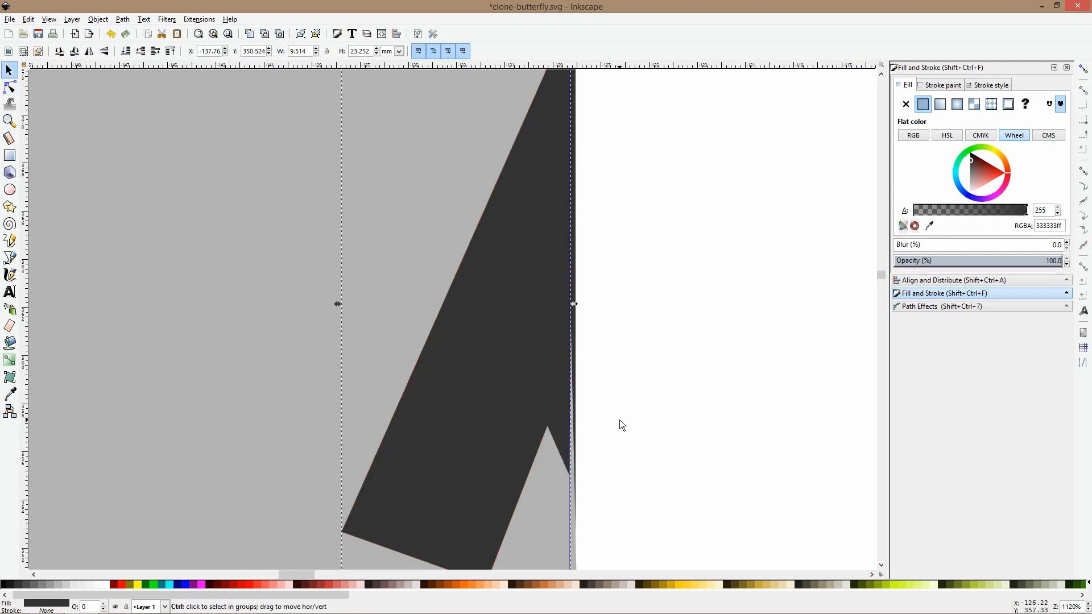
{"action": "scroll", "coordinate": [619, 420], "scroll_direction": "down", "scroll_amount": 4}
{"action": "left_click", "coordinate": [673, 312]}
Move the mirrored clone back against the original half so both halves meet at the vertical guide
{"action": "scroll", "coordinate": [687, 365], "scroll_direction": "down", "scroll_amount": 4}
{"action": "left_click", "coordinate": [789, 318]}
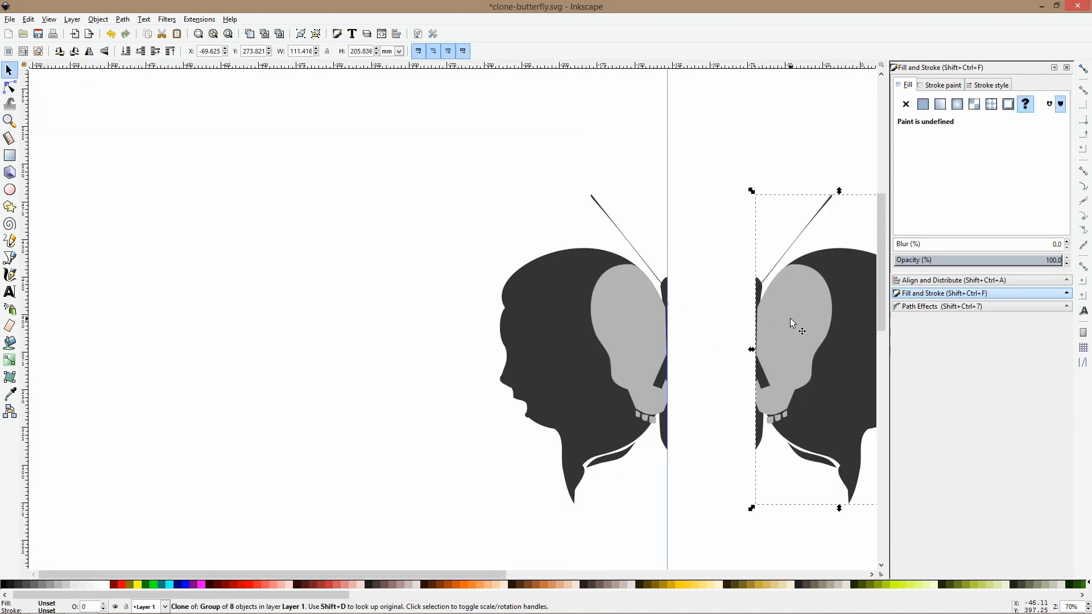
{"action": "left_click_drag", "start_coordinate": [806, 335], "coordinate": [712, 329]}
{"action": "scroll", "coordinate": [705, 330], "scroll_direction": "up", "scroll_amount": 4}
{"action": "mouse_move", "coordinate": [643, 329]}
{"action": "left_mouse_down"}
{"action": "mouse_move", "coordinate": [653, 326]}
{"action": "mouse_move", "coordinate": [643, 329]}
{"action": "left_mouse_up"}
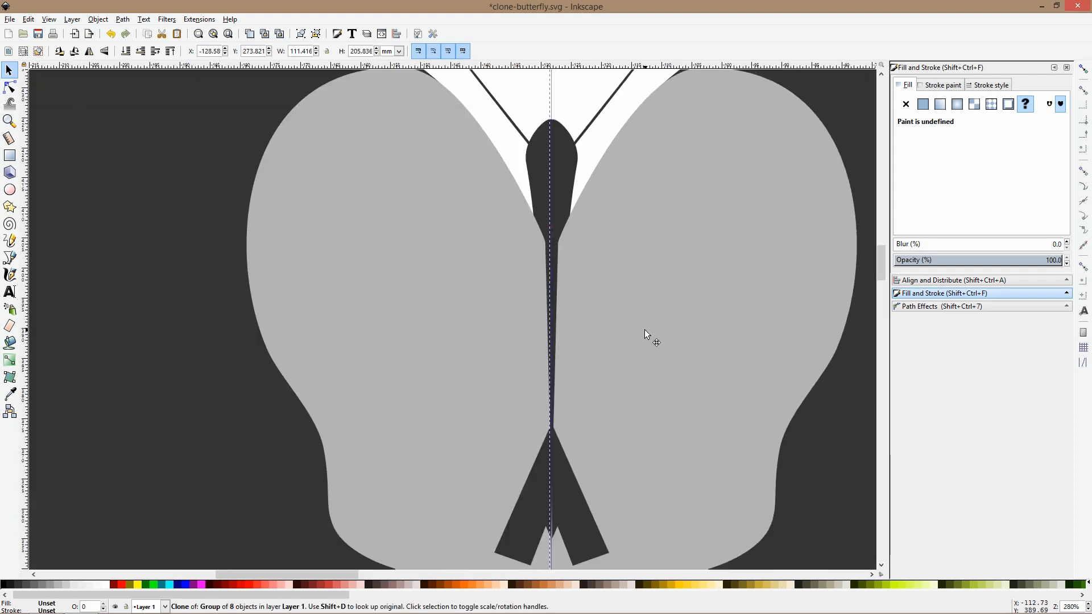
{"action": "scroll", "coordinate": [623, 351], "scroll_direction": "down", "scroll_amount": 2}
{"action": "key", "text": "Escape"}
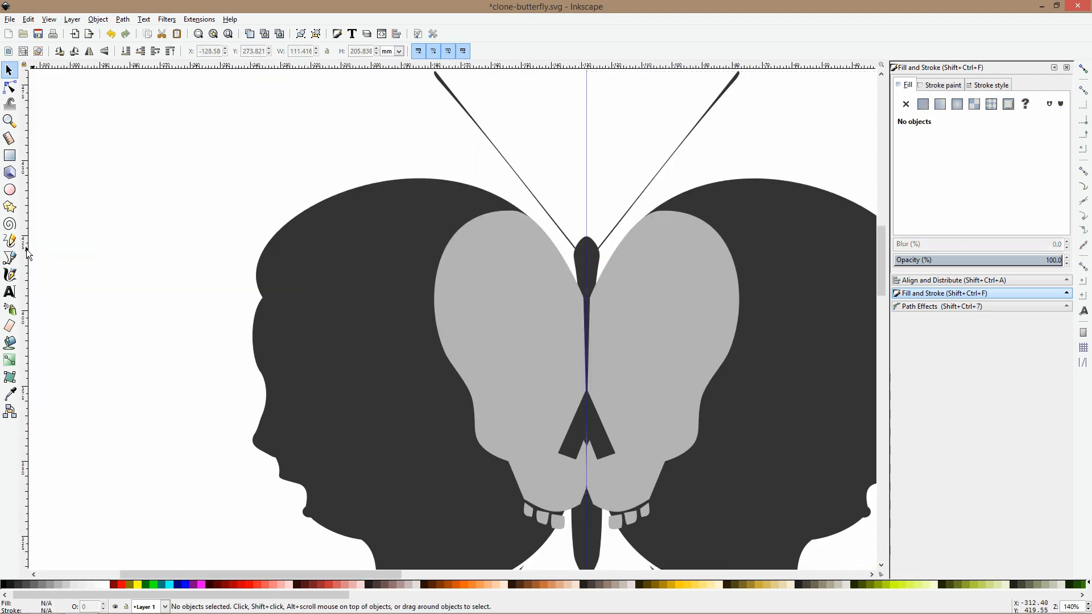
{"action": "left_click", "coordinate": [10, 87]}
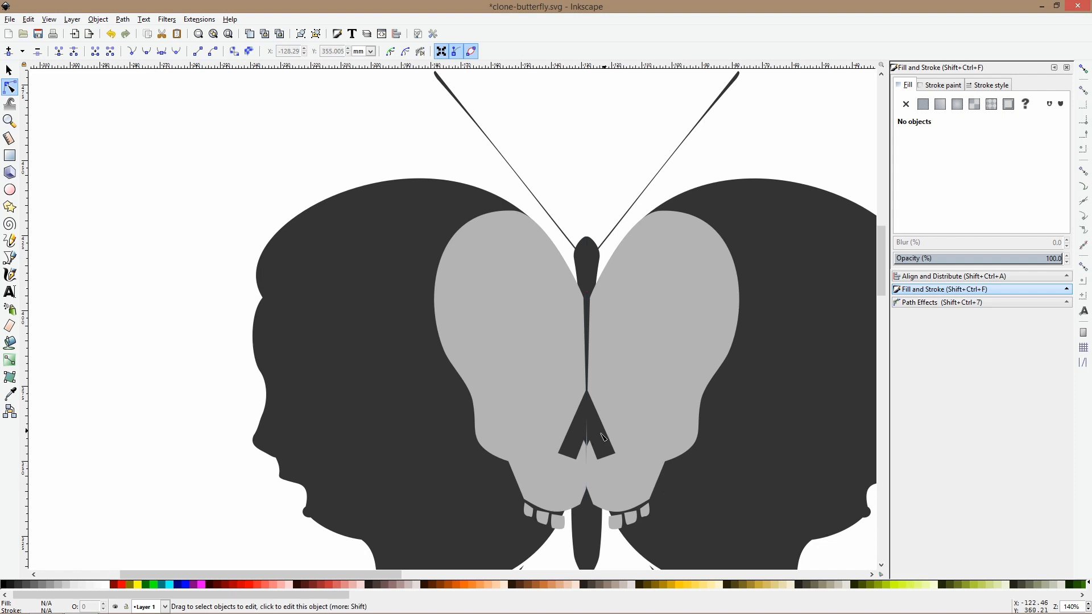
Lower the peak of the notch at the foot of the nose half by about 0.84 mm
{"action": "scroll", "coordinate": [603, 436], "scroll_direction": "up", "scroll_amount": 4}
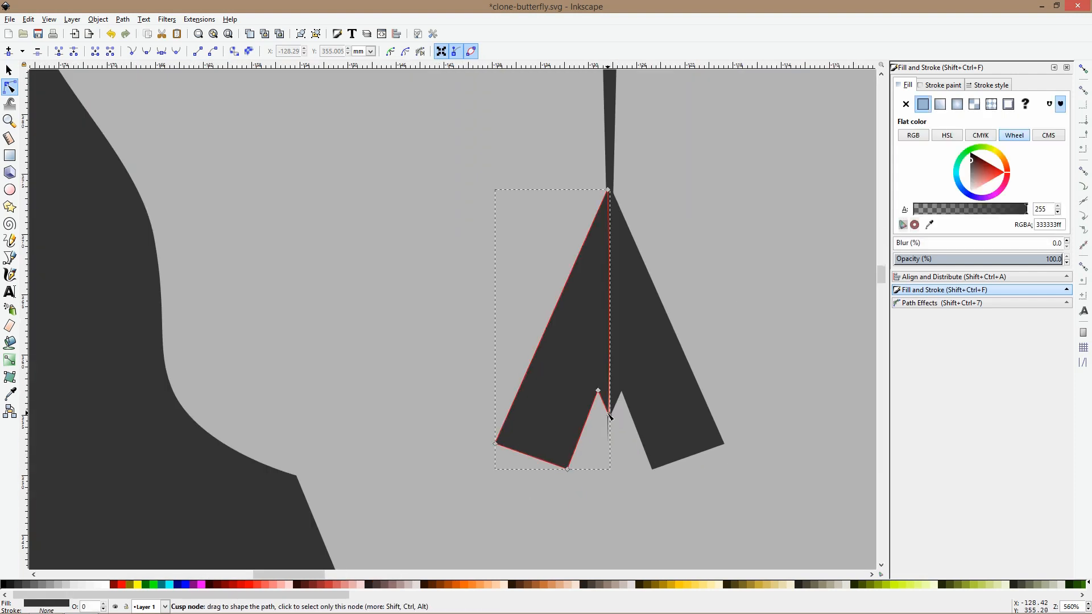
{"action": "left_click_drag", "start_coordinate": [609, 416], "coordinate": [610, 415]}
{"action": "left_click", "coordinate": [610, 435]}
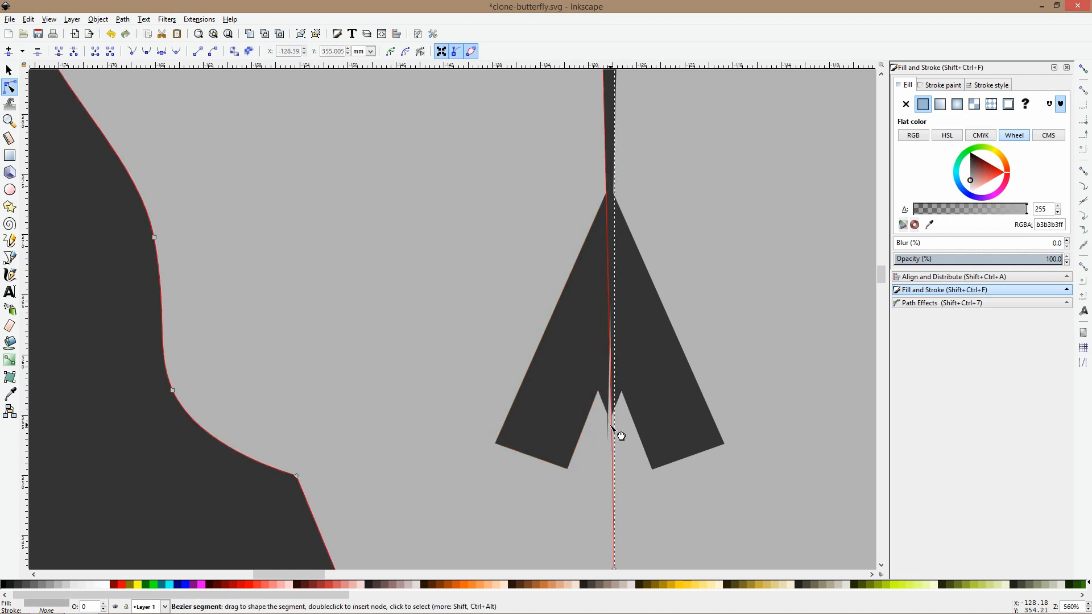
{"action": "scroll", "coordinate": [620, 436], "scroll_direction": "up", "scroll_amount": 4}
{"action": "left_click_drag", "start_coordinate": [588, 337], "coordinate": [590, 377]}
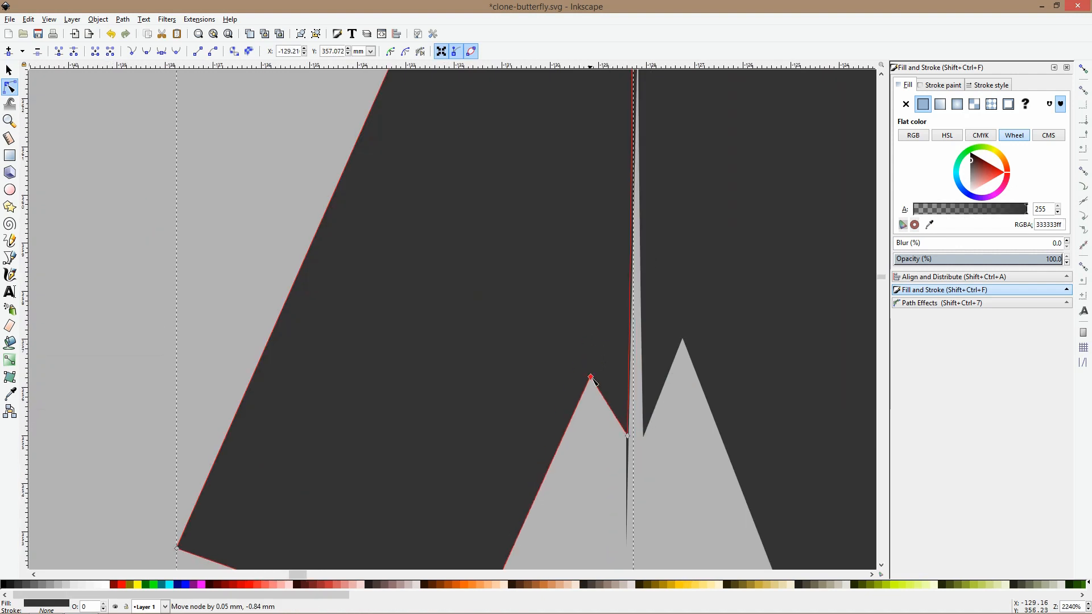
Round the two lower corners of the nose half by smoothing their nodes and adjusting the handles into a teardrop curve
{"action": "scroll", "coordinate": [187, 449], "scroll_direction": "down", "scroll_amount": 3}
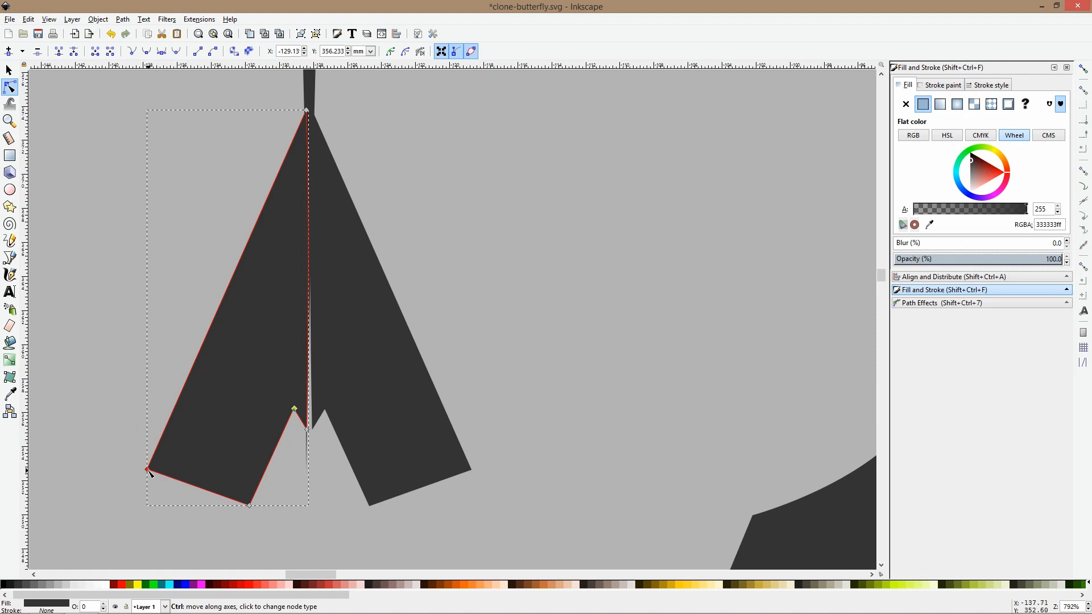
{"action": "left_click", "coordinate": [147, 471], "text": "ctrl"}
{"action": "left_click", "coordinate": [250, 505], "text": "ctrl"}
{"action": "mouse_move", "coordinate": [250, 505]}
{"action": "left_mouse_down"}
{"action": "mouse_move", "coordinate": [257, 488]}
{"action": "mouse_move", "coordinate": [220, 499]}
{"action": "left_mouse_up"}
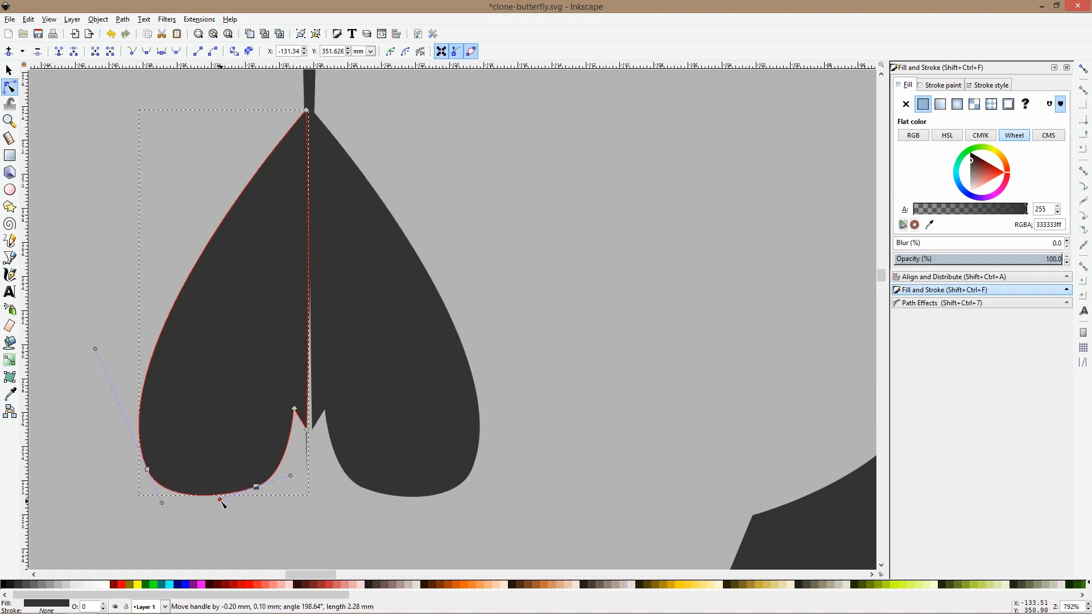
{"action": "scroll", "coordinate": [227, 489], "scroll_direction": "down", "scroll_amount": 6}
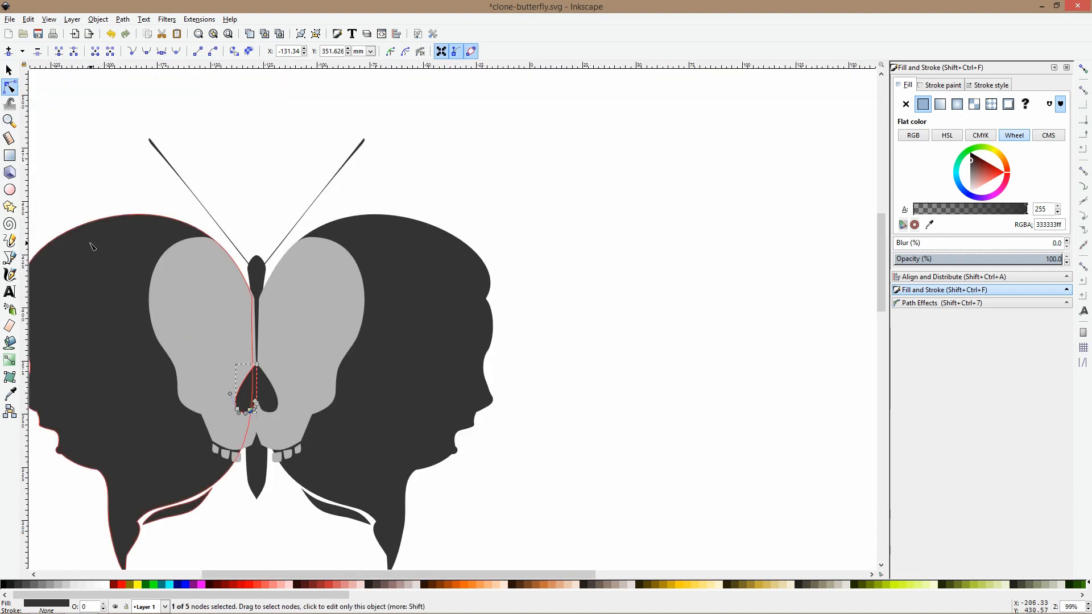
Draw a closed five-sided dark eye socket on the original skull half, above and outward of the nose
{"action": "left_click", "coordinate": [9, 257]}
{"action": "scroll", "coordinate": [191, 344], "scroll_direction": "up", "scroll_amount": 3}
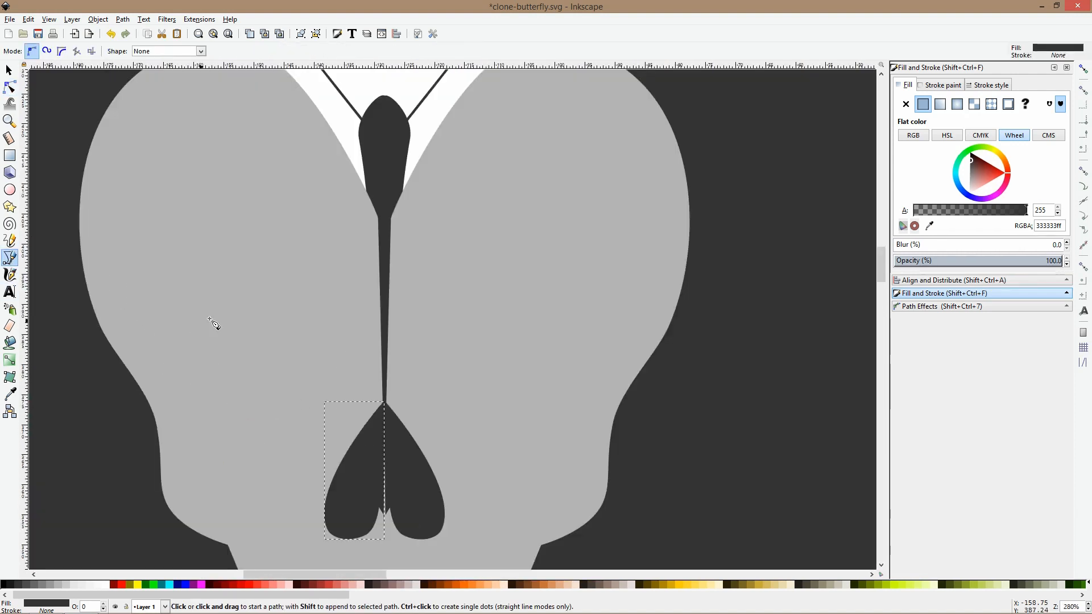
{"action": "left_click", "coordinate": [197, 338]}
{"action": "left_click", "coordinate": [335, 362]}
{"action": "left_click", "coordinate": [340, 408]}
{"action": "left_click", "coordinate": [278, 463]}
{"action": "left_click", "coordinate": [186, 453]}
{"action": "left_click", "coordinate": [196, 337]}
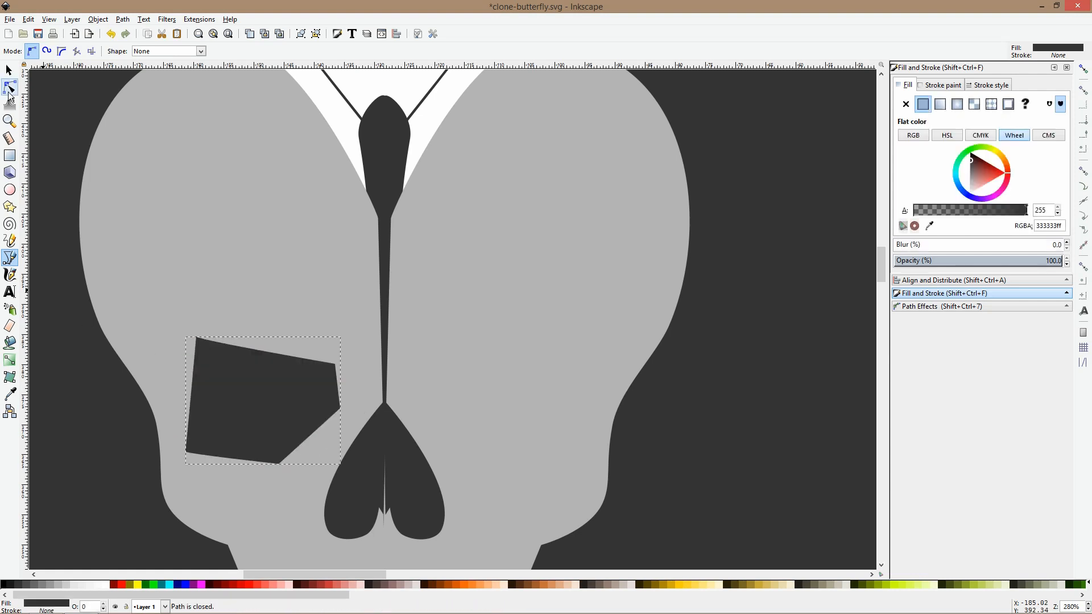
Smooth the eye socket's upper outer corner and inner corners, and bow its upper edge outward
{"action": "left_click", "coordinate": [9, 91]}
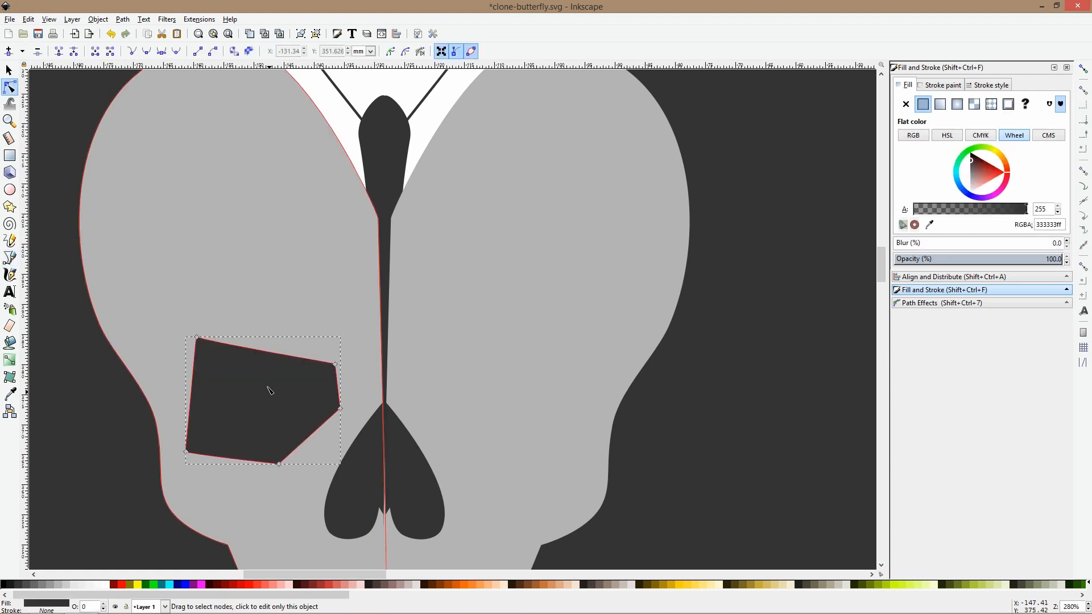
{"action": "left_click", "coordinate": [198, 338], "text": "ctrl"}
{"action": "left_click_drag", "start_coordinate": [254, 350], "coordinate": [259, 336]}
{"action": "left_click", "coordinate": [340, 409], "text": "ctrl"}
{"action": "left_click", "coordinate": [336, 365], "text": "ctrl"}
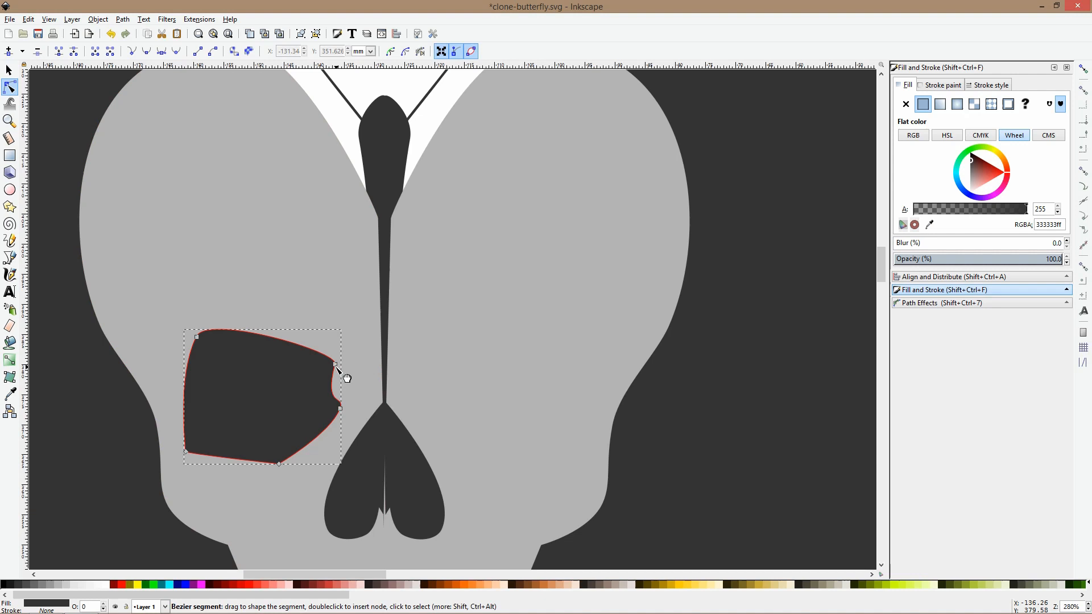
Delete the extra inner node of the eye socket, then curve its inner side, lower edge and outer edge
{"action": "left_click", "coordinate": [335, 364]}
{"action": "left_click_drag", "start_coordinate": [342, 360], "coordinate": [318, 335]}
{"action": "key", "text": "Delete"}
{"action": "left_click", "coordinate": [278, 464], "text": "ctrl"}
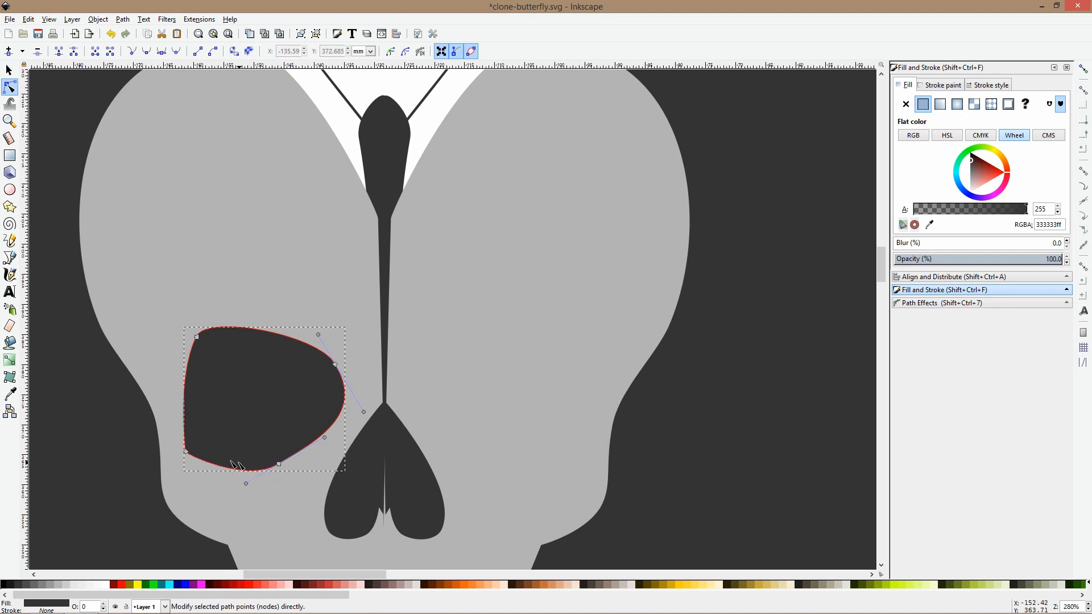
{"action": "left_click", "coordinate": [187, 452], "text": "shift"}
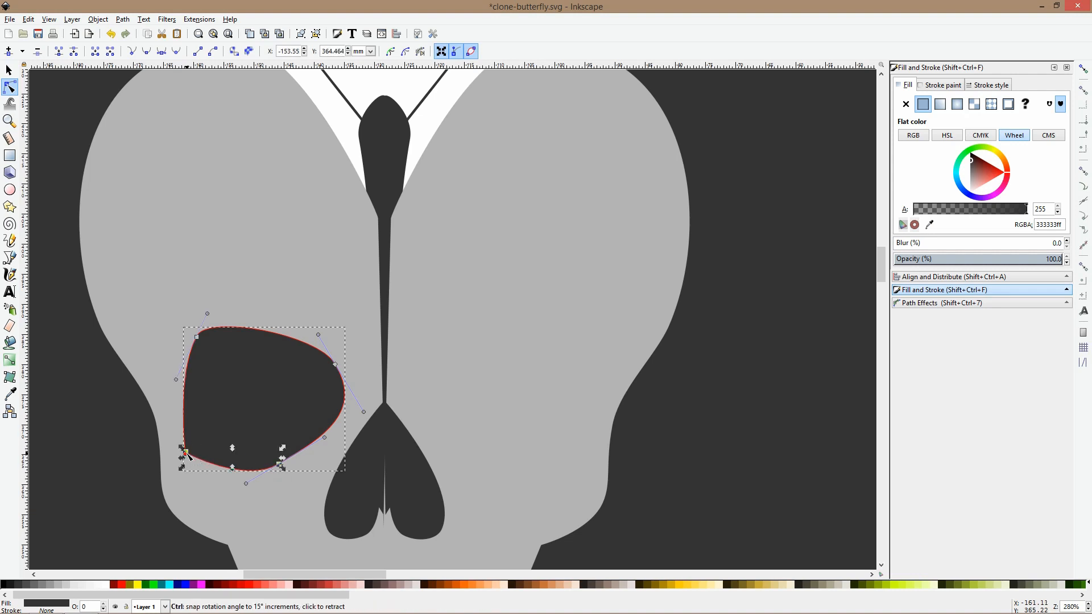
{"action": "left_click_drag", "start_coordinate": [184, 432], "coordinate": [177, 425]}
{"action": "left_click", "coordinate": [267, 491]}
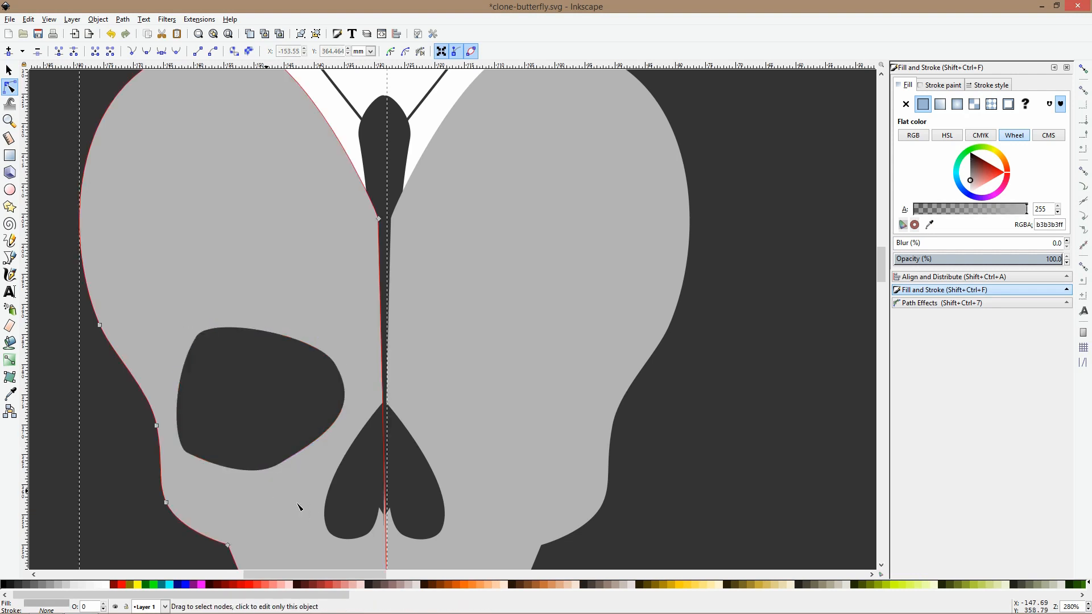
Cut the finished eye socket and paste it into the group that holds the original skull half
{"action": "key", "text": "5"}
{"action": "key", "text": "s"}
{"action": "left_click", "coordinate": [309, 380], "text": "ctrl"}
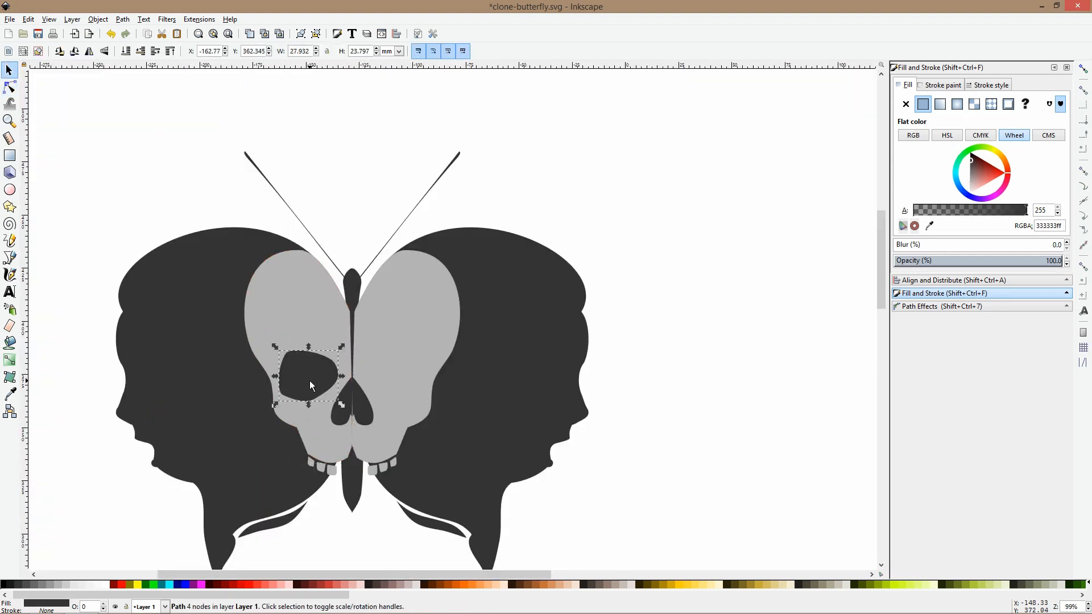
{"action": "key", "text": "Escape"}
{"action": "left_click", "coordinate": [312, 366], "text": "ctrl"}
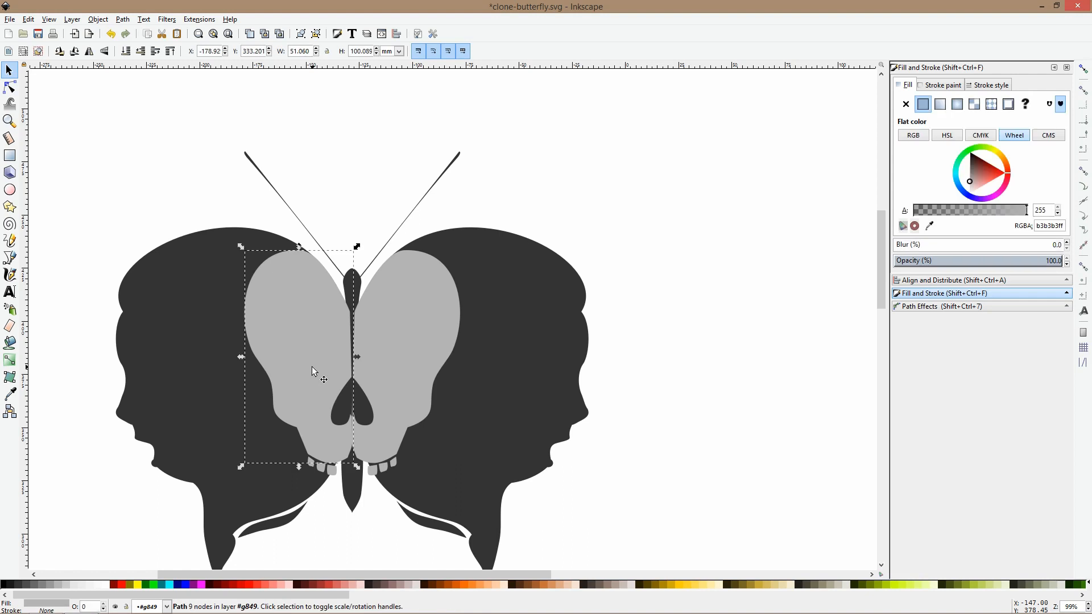
{"action": "key", "text": "ctrl+v"}
Position the pasted eye socket beside the nose and enlarge it to about 29.4 by 27 mm
{"action": "mouse_move", "coordinate": [312, 367]}
{"action": "left_mouse_down"}
{"action": "mouse_move", "coordinate": [306, 387]}
{"action": "mouse_move", "coordinate": [307, 344]}
{"action": "left_mouse_up"}
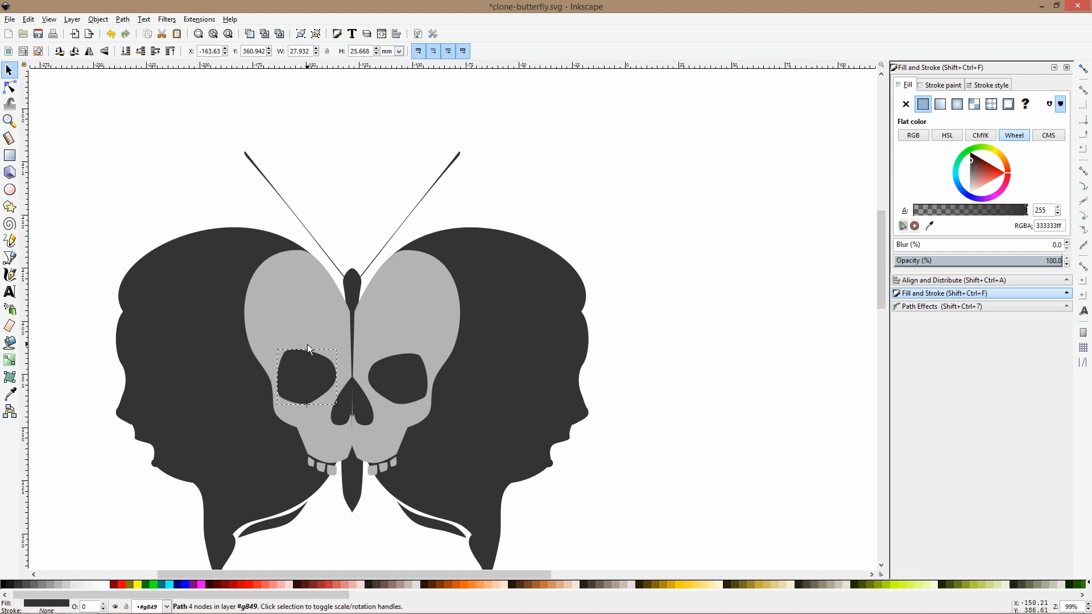
{"action": "key", "text": "Escape"}
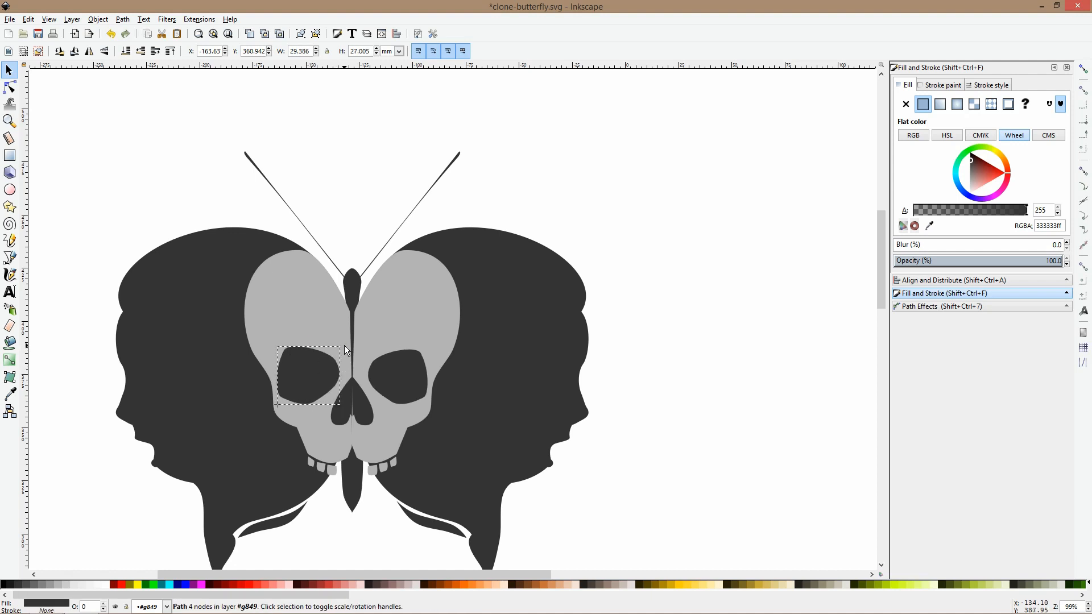
{"action": "left_click", "coordinate": [380, 444]}
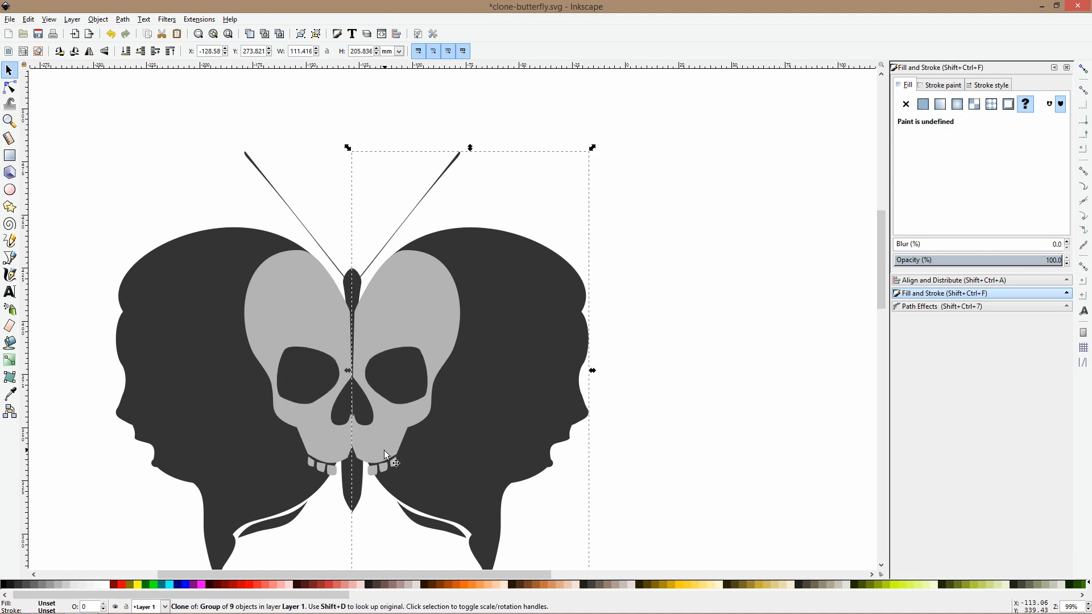
{"action": "left_click", "coordinate": [702, 356]}
Move the skull half's upper inner node onto the butterfly's centre line so the forehead halves meet
{"action": "left_click", "coordinate": [10, 87]}
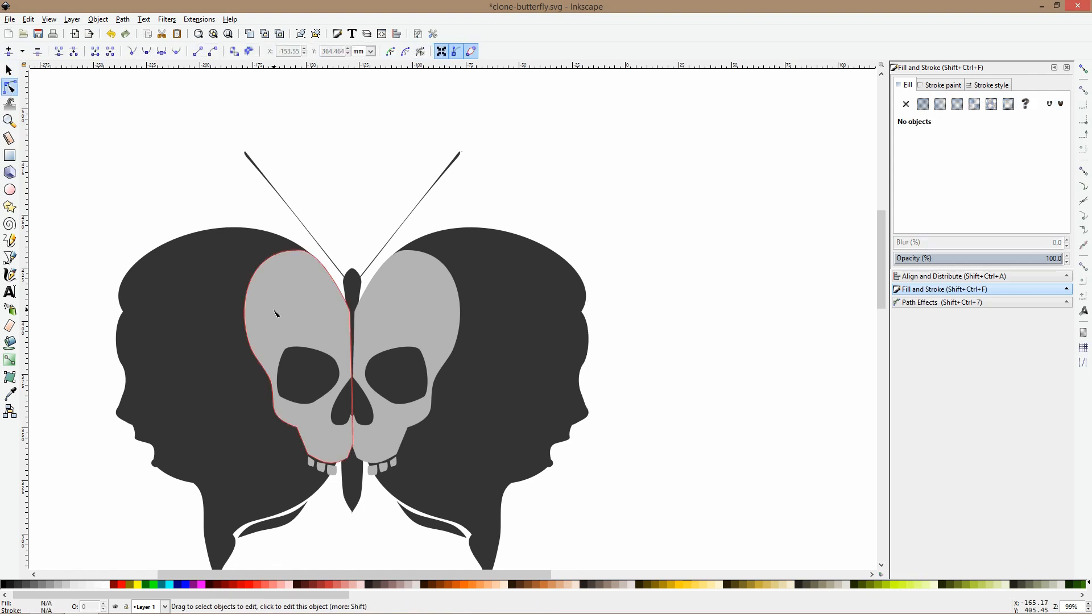
{"action": "scroll", "coordinate": [307, 318], "scroll_direction": "up", "scroll_amount": 2}
{"action": "left_click", "coordinate": [398, 316]}
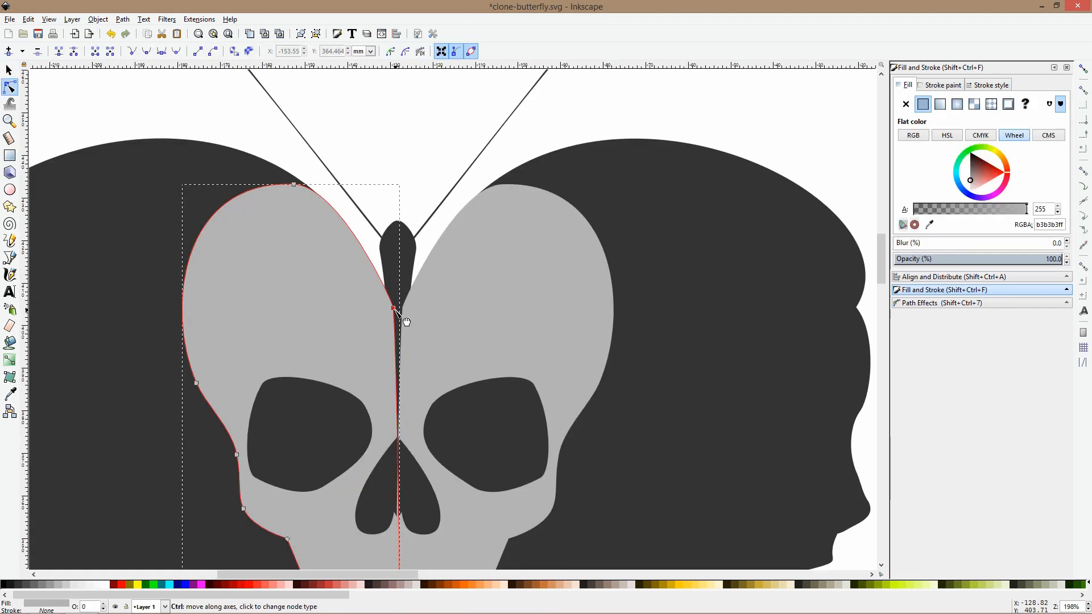
{"action": "left_click_drag", "start_coordinate": [396, 328], "coordinate": [391, 310]}
{"action": "key", "text": "ctrl+z"}
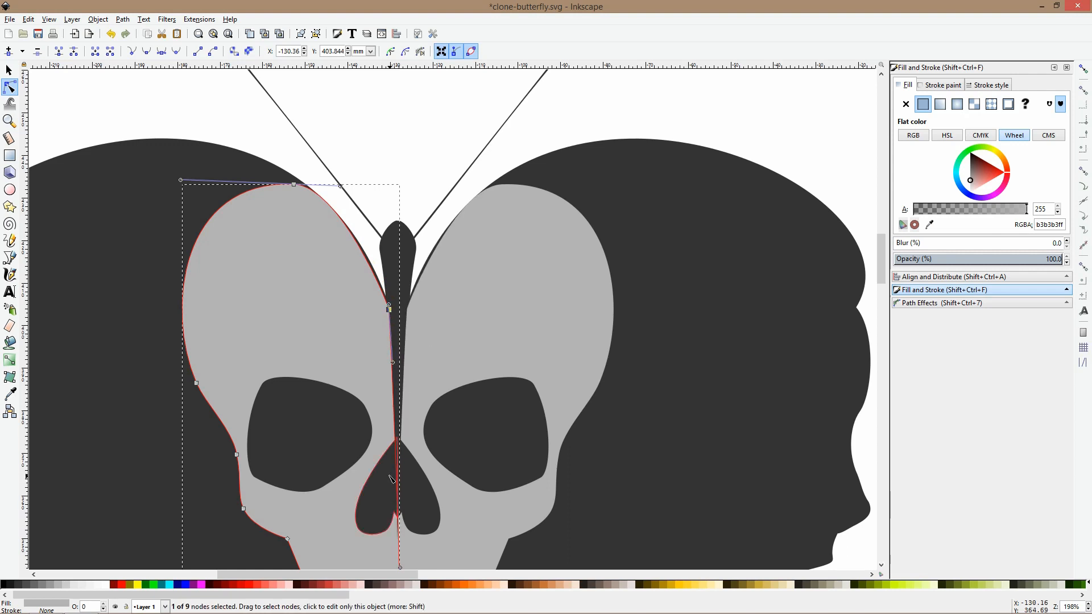
{"action": "scroll", "coordinate": [398, 324], "scroll_direction": "up", "scroll_amount": 2}
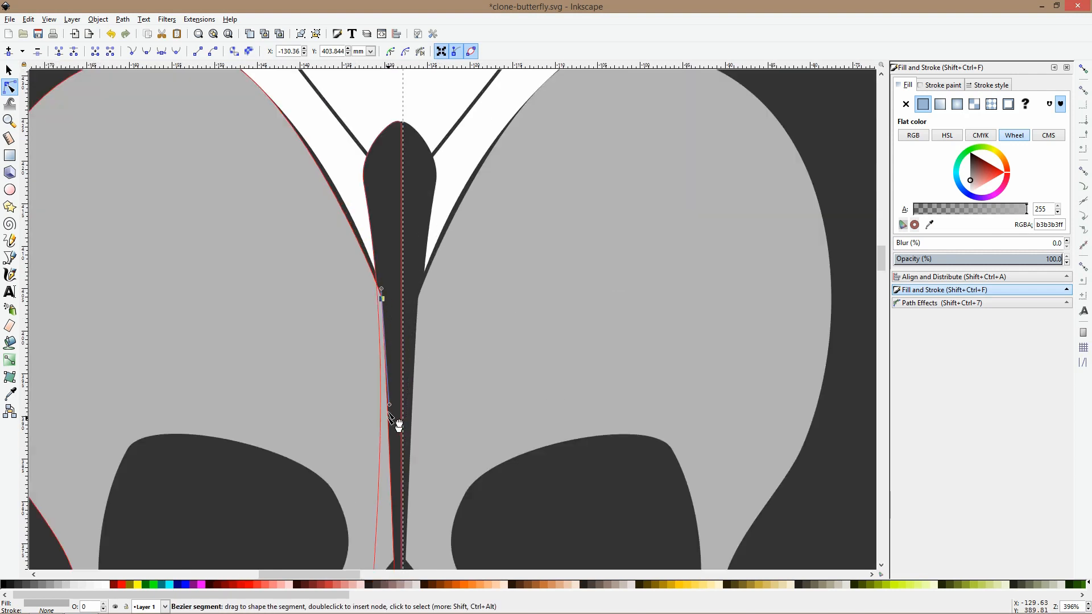
{"action": "left_click_drag", "start_coordinate": [381, 298], "coordinate": [400, 300]}
{"action": "scroll", "coordinate": [421, 302], "scroll_direction": "down", "scroll_amount": 3}
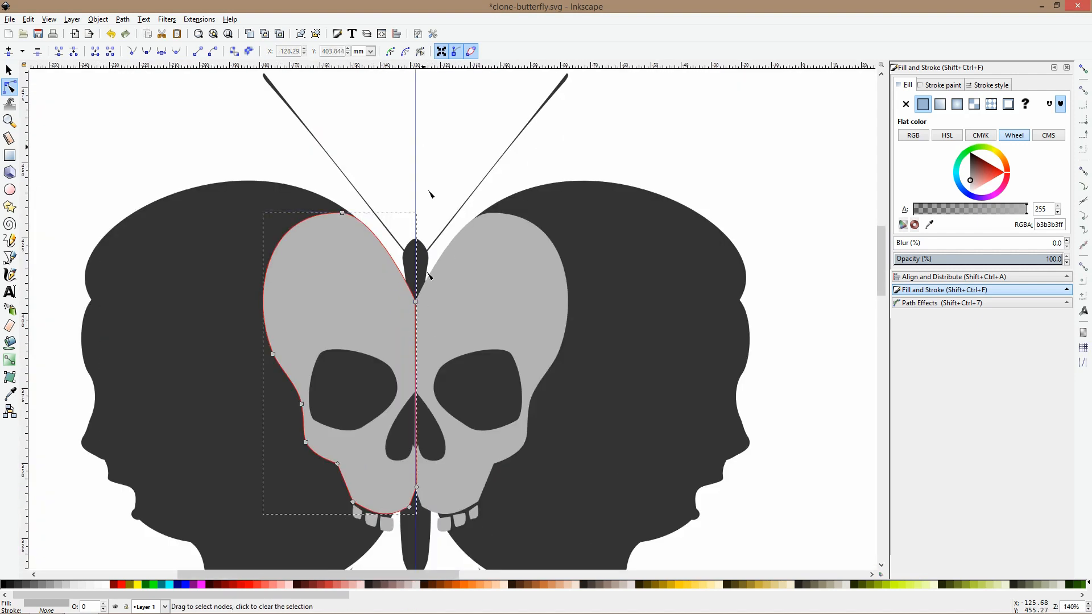
Align the skull half's lower inner node above the teeth with the vertical guide
{"action": "scroll", "coordinate": [400, 446], "scroll_direction": "up", "scroll_amount": 3}
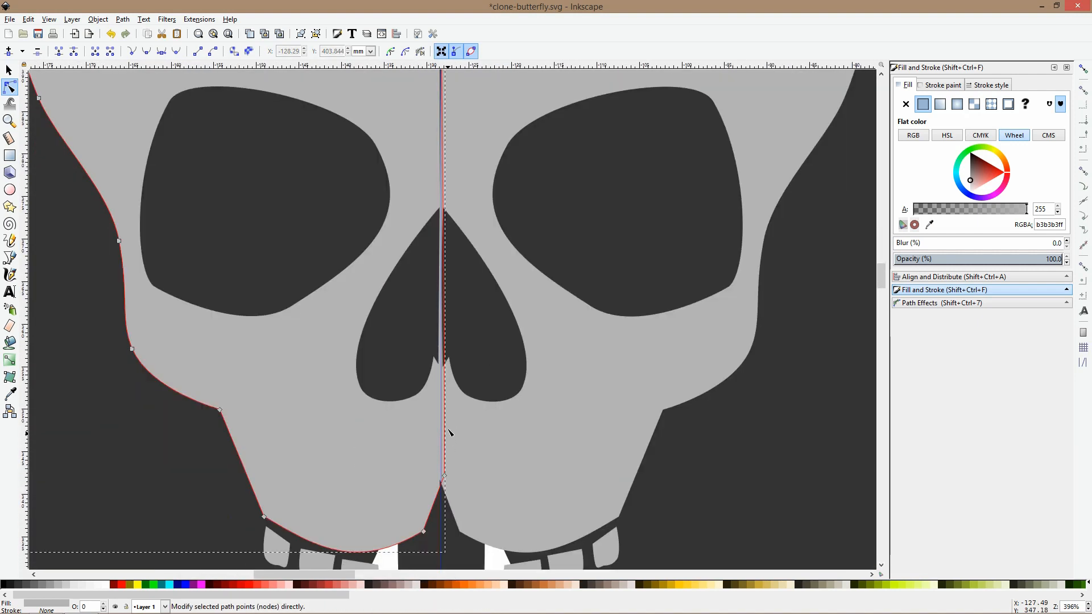
{"action": "left_click_drag", "start_coordinate": [444, 476], "coordinate": [441, 479]}
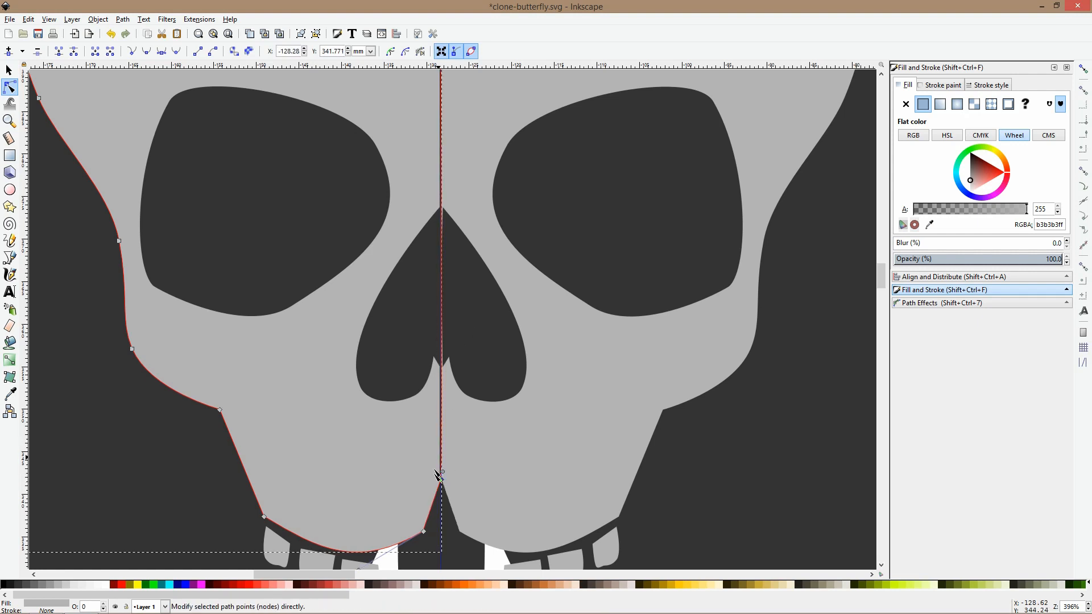
{"action": "scroll", "coordinate": [438, 476], "scroll_direction": "up", "scroll_amount": 4}
{"action": "left_click_drag", "start_coordinate": [435, 446], "coordinate": [433, 446]}
{"action": "left_click", "coordinate": [425, 490]}
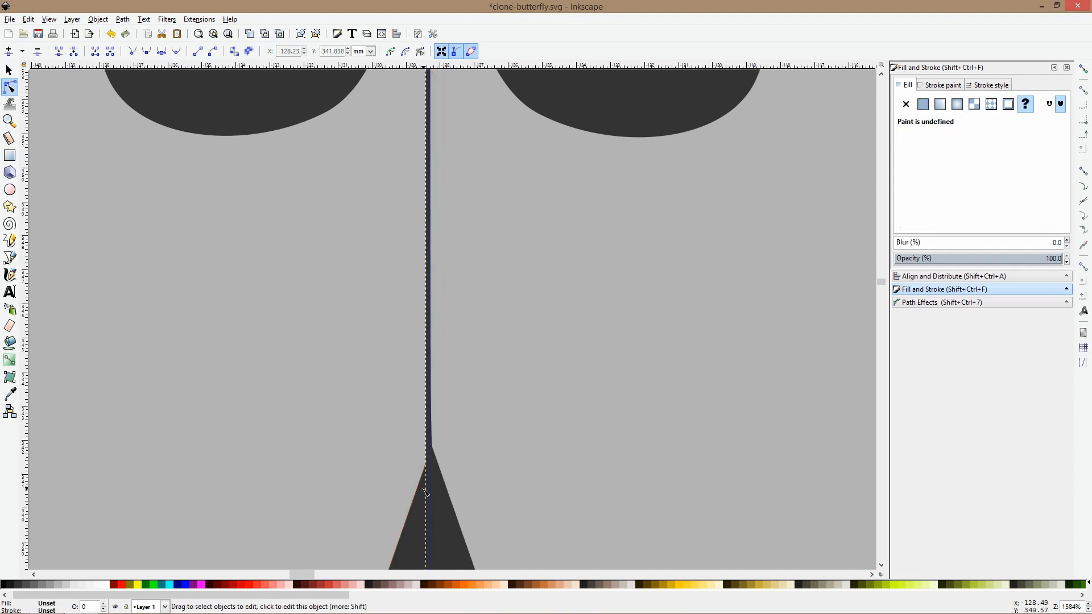
Adjust the inner edges along the vertical guide to close the thin dark strip above the jaw notch
{"action": "left_click", "coordinate": [432, 458]}
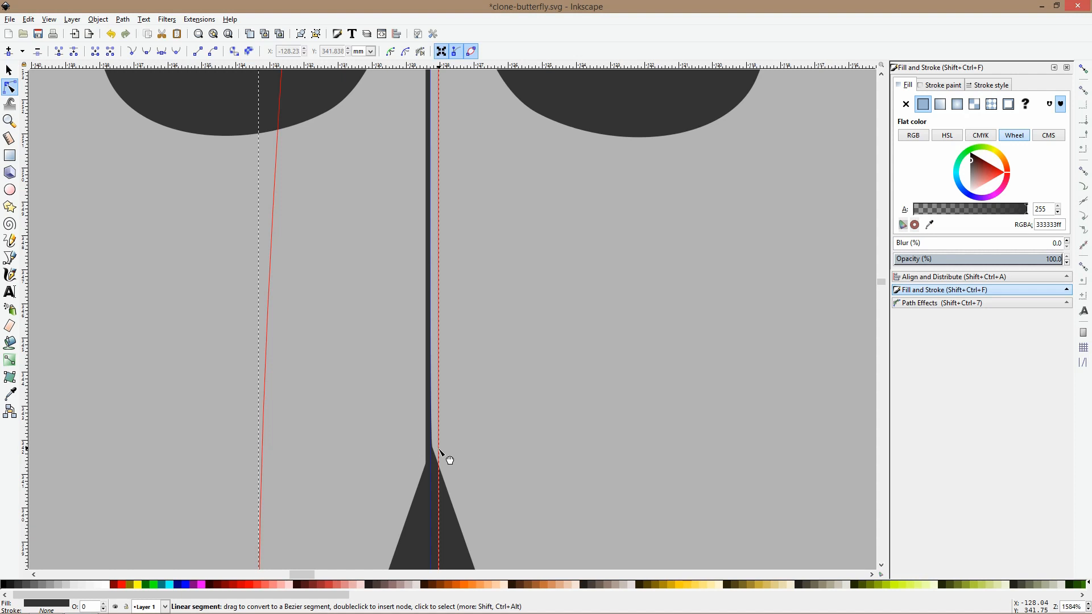
{"action": "left_click_drag", "start_coordinate": [437, 450], "coordinate": [432, 453]}
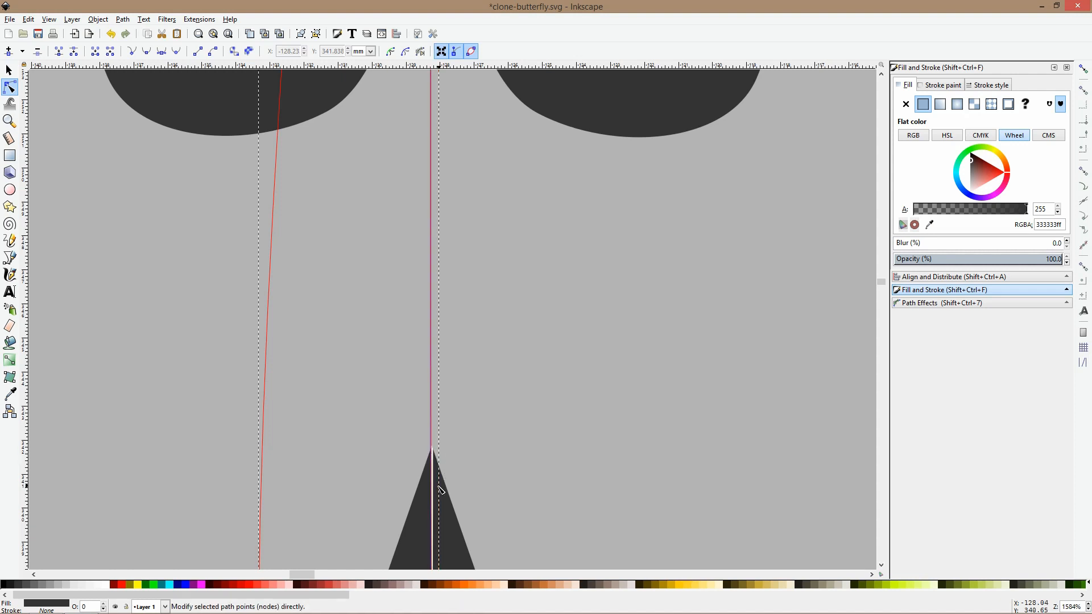
{"action": "left_click", "coordinate": [439, 488]}
{"action": "left_click", "coordinate": [430, 493]}
{"action": "left_click_drag", "start_coordinate": [432, 492], "coordinate": [434, 494]}
{"action": "left_click", "coordinate": [494, 390]}
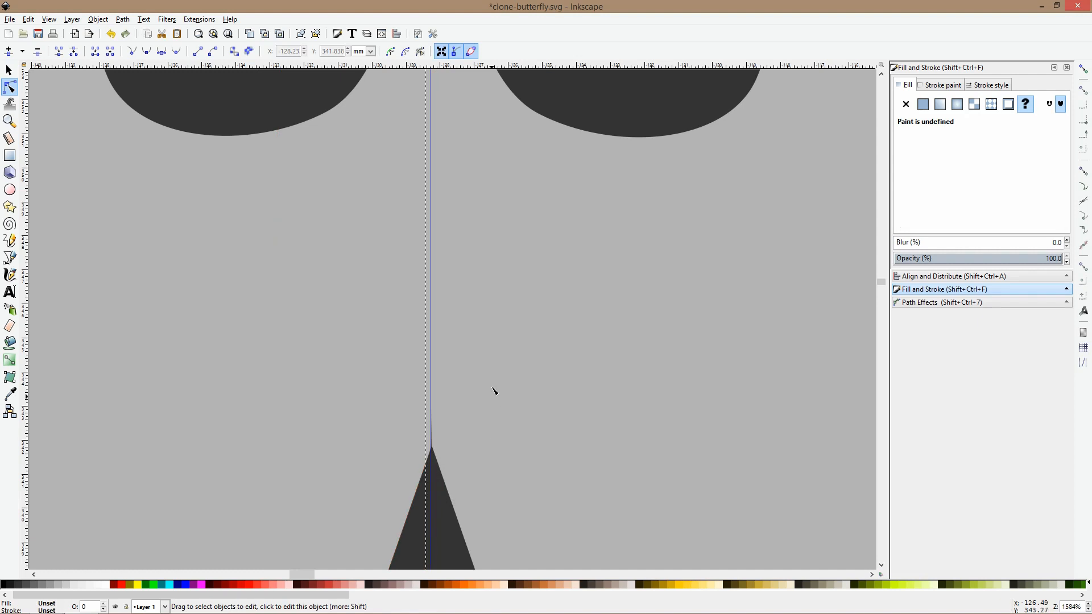
Move the nose half's lower and upper inner nodes onto the vertical guide and straighten the edge between them
{"action": "scroll", "coordinate": [494, 390], "scroll_direction": "down", "scroll_amount": 4}
{"action": "scroll", "coordinate": [485, 199], "scroll_direction": "up", "scroll_amount": 2}
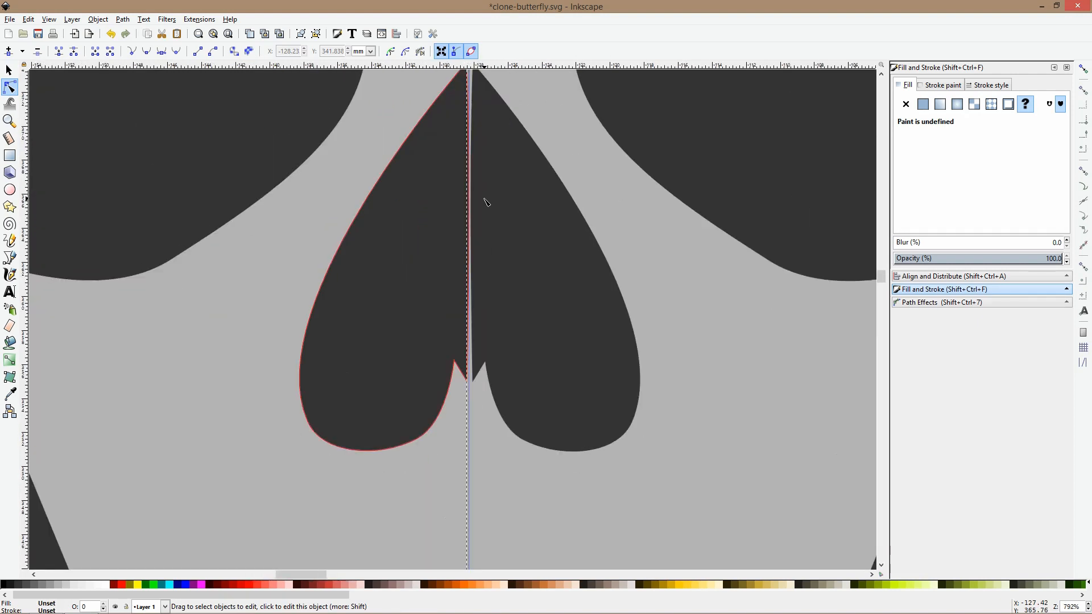
{"action": "left_click", "coordinate": [423, 240]}
{"action": "left_click", "coordinate": [468, 383]}
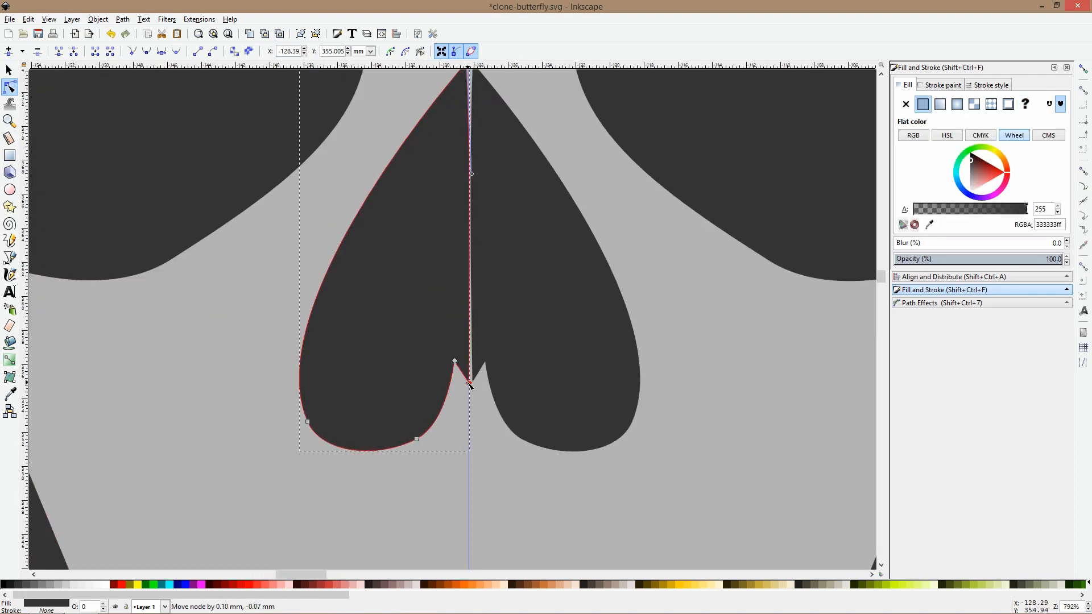
{"action": "scroll", "coordinate": [476, 128], "scroll_direction": "up", "scroll_amount": 6}
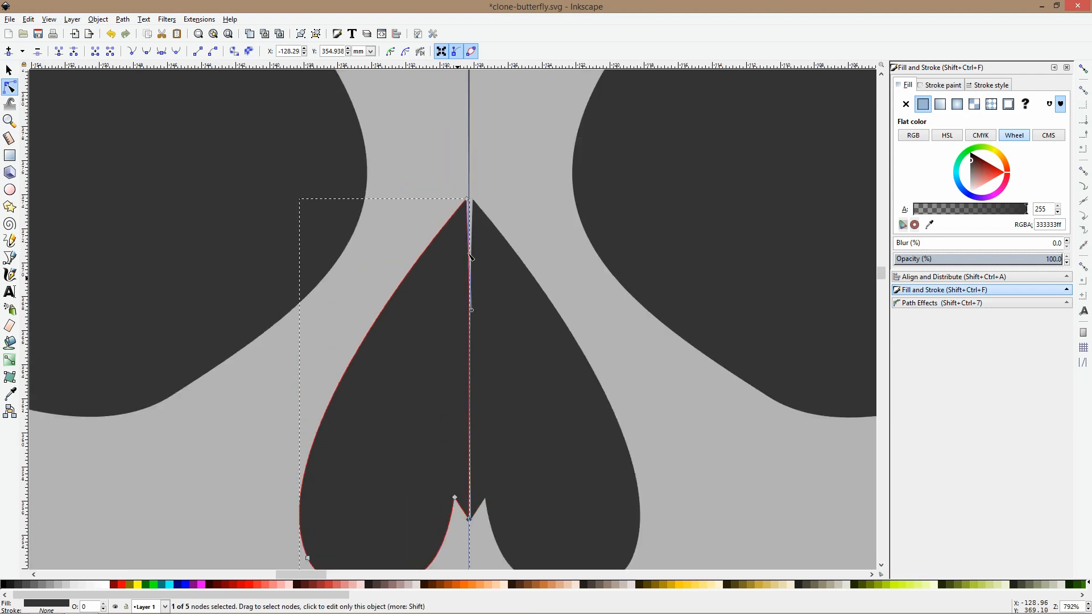
{"action": "left_click", "coordinate": [468, 200]}
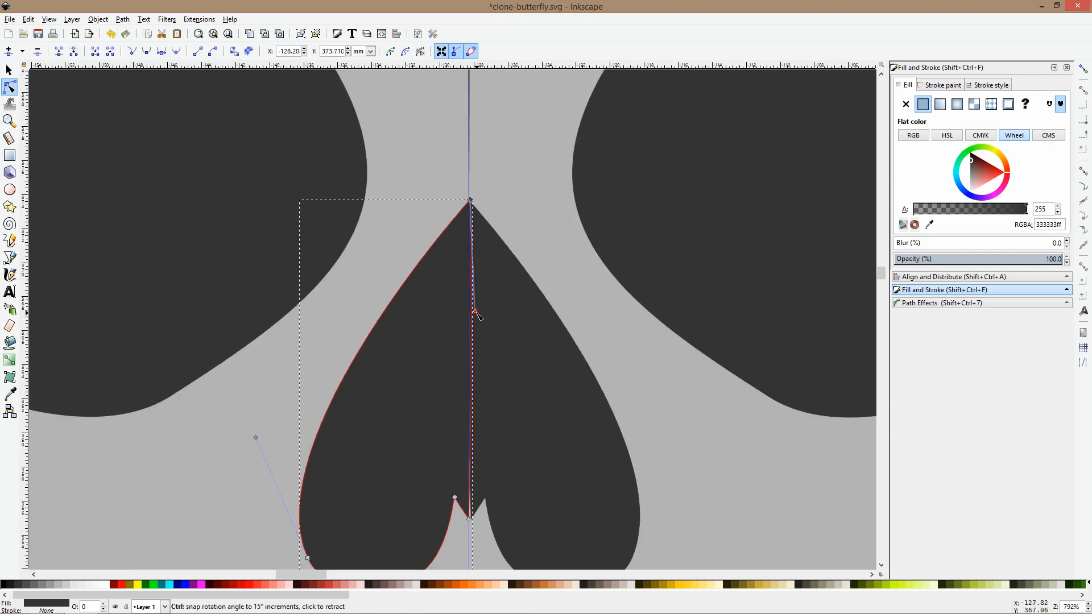
{"action": "left_click", "coordinate": [469, 518]}
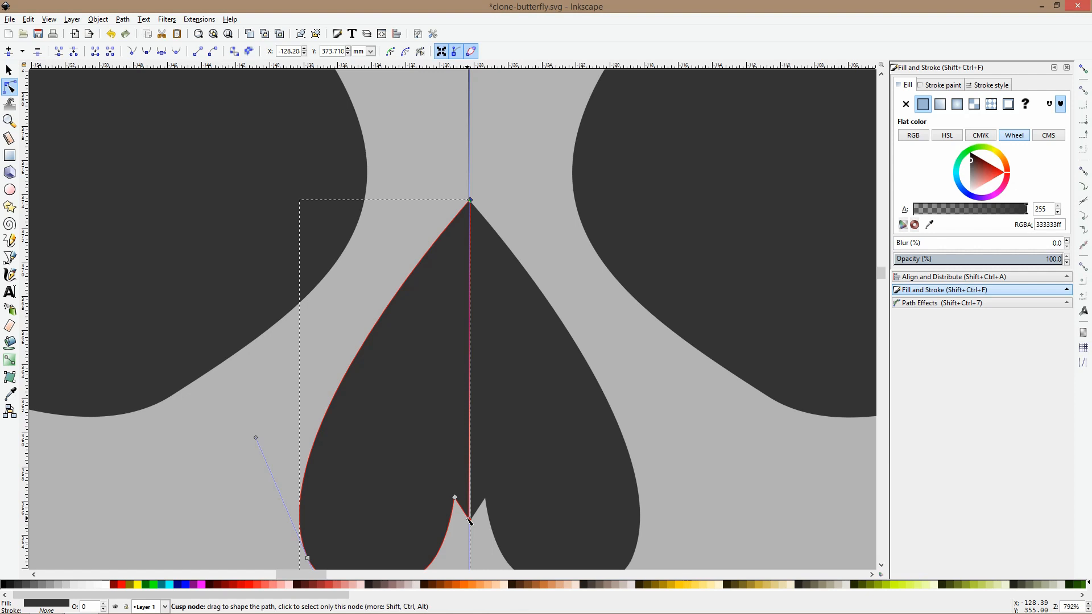
{"action": "key", "text": "Escape"}
{"action": "key", "text": "Escape"}
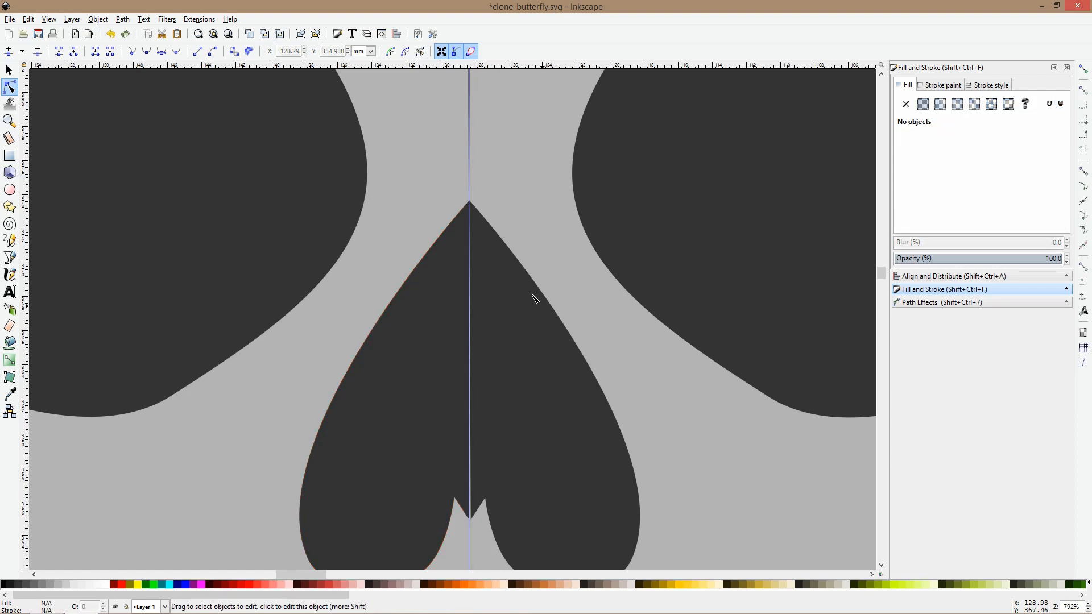
Examine the nose's centre seam up close, and check the joined skull halves across the whole butterfly
{"action": "scroll", "coordinate": [494, 297], "scroll_direction": "up", "scroll_amount": 3, "text": "ctrl"}
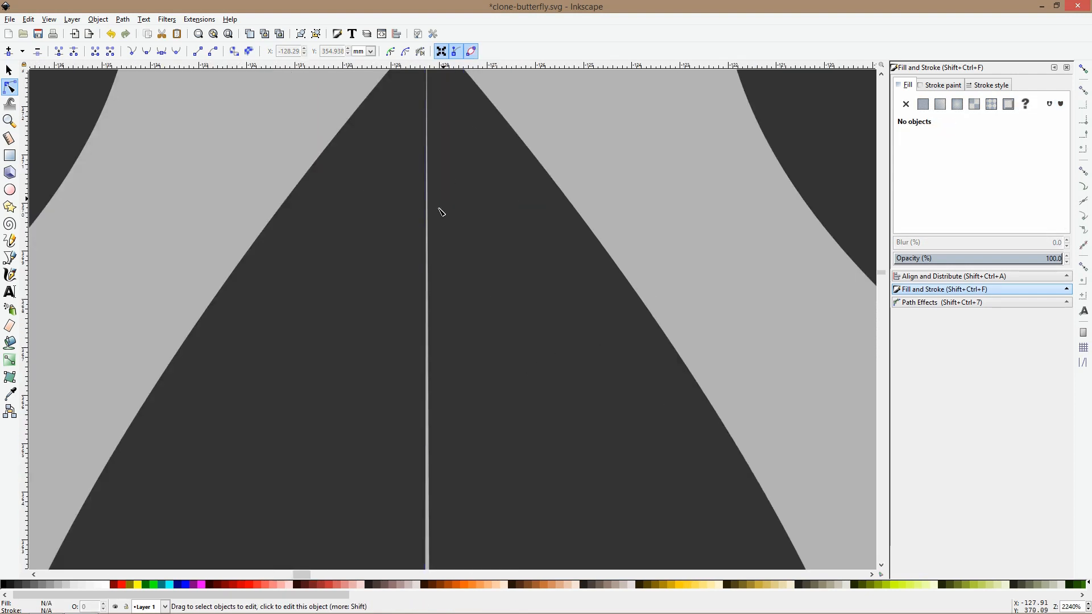
{"action": "left_click", "coordinate": [440, 269]}
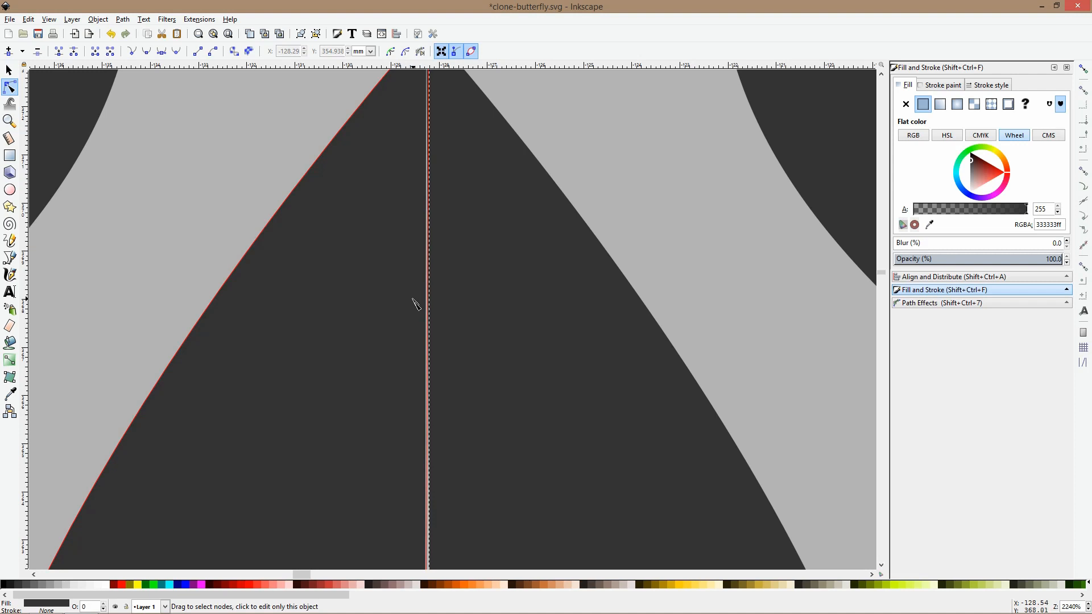
{"action": "left_click", "coordinate": [425, 316]}
{"action": "left_click", "coordinate": [361, 295]}
{"action": "scroll", "coordinate": [365, 287], "scroll_direction": "down", "scroll_amount": 5}
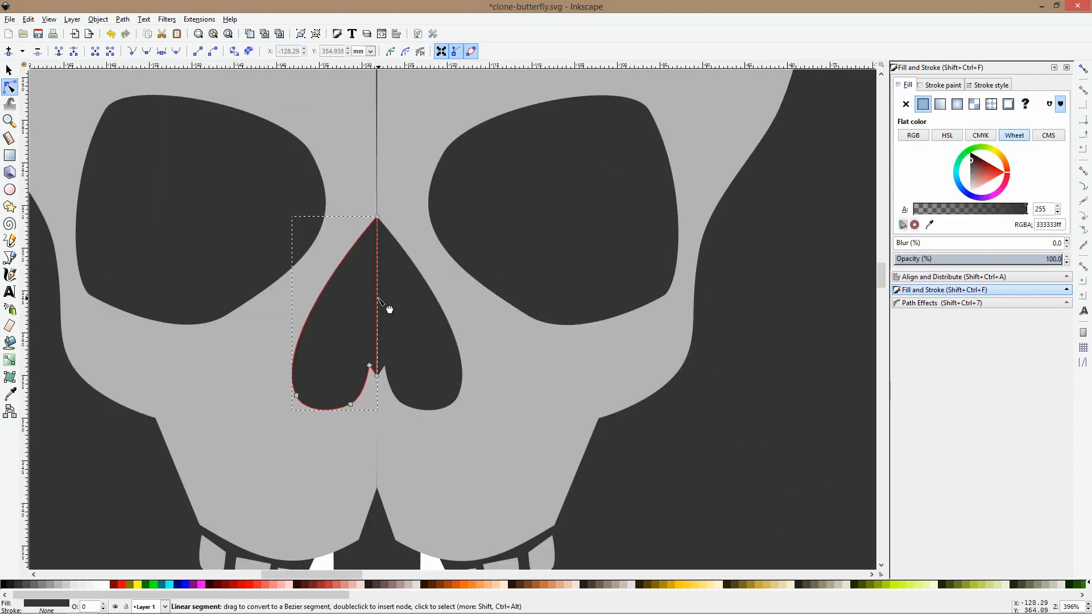
{"action": "left_click", "coordinate": [376, 273]}
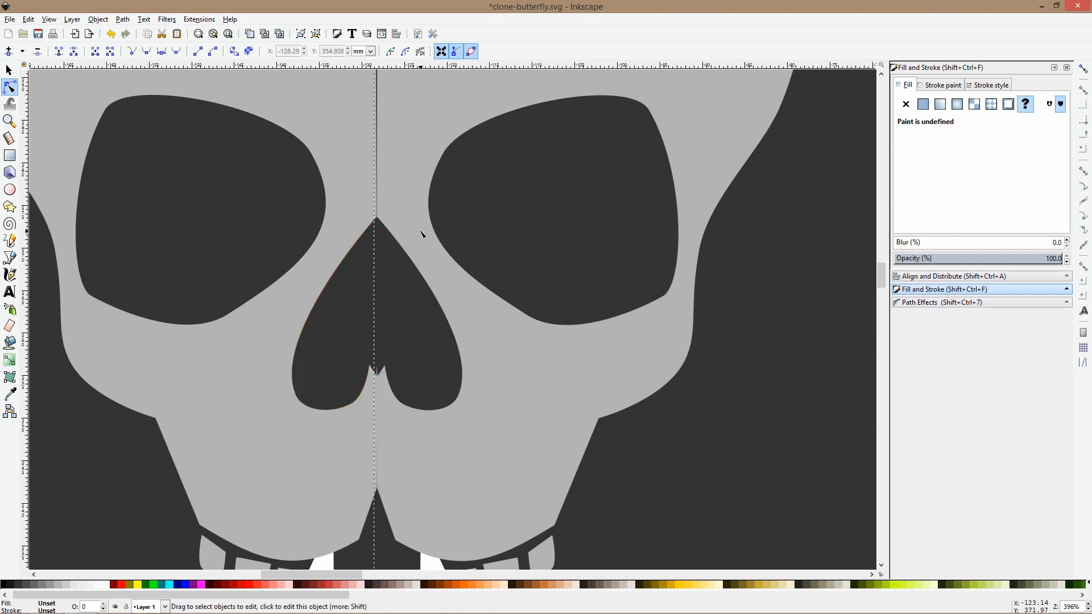
{"action": "scroll", "coordinate": [437, 206], "scroll_direction": "down", "scroll_amount": 4}
{"action": "left_click", "coordinate": [685, 266]}
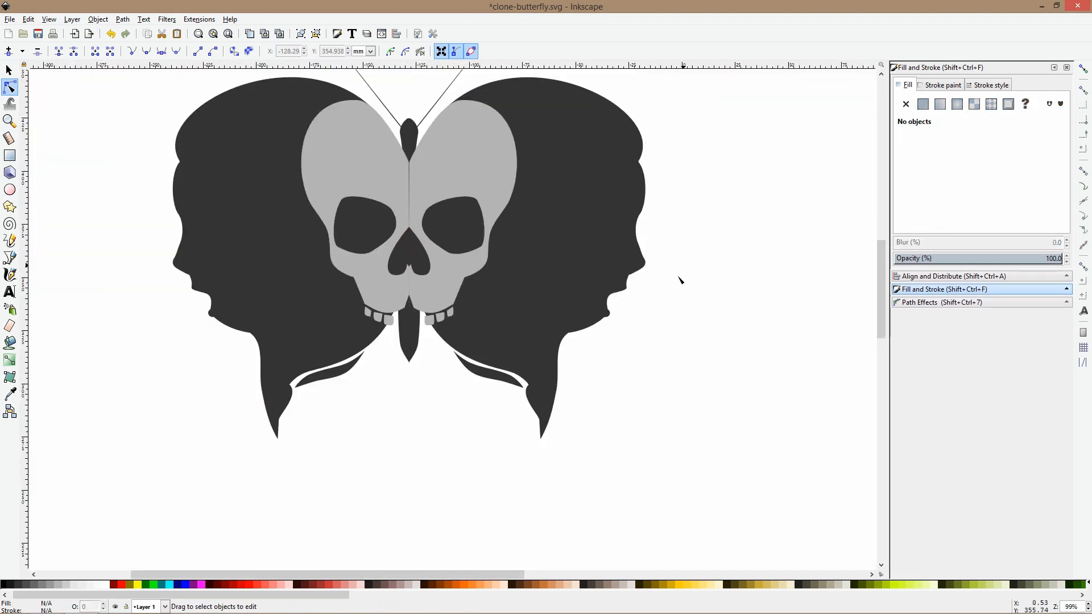
{"action": "scroll", "coordinate": [680, 280], "scroll_direction": "down", "scroll_amount": 3}
{"action": "scroll", "coordinate": [718, 240], "scroll_direction": "up", "scroll_amount": 2}
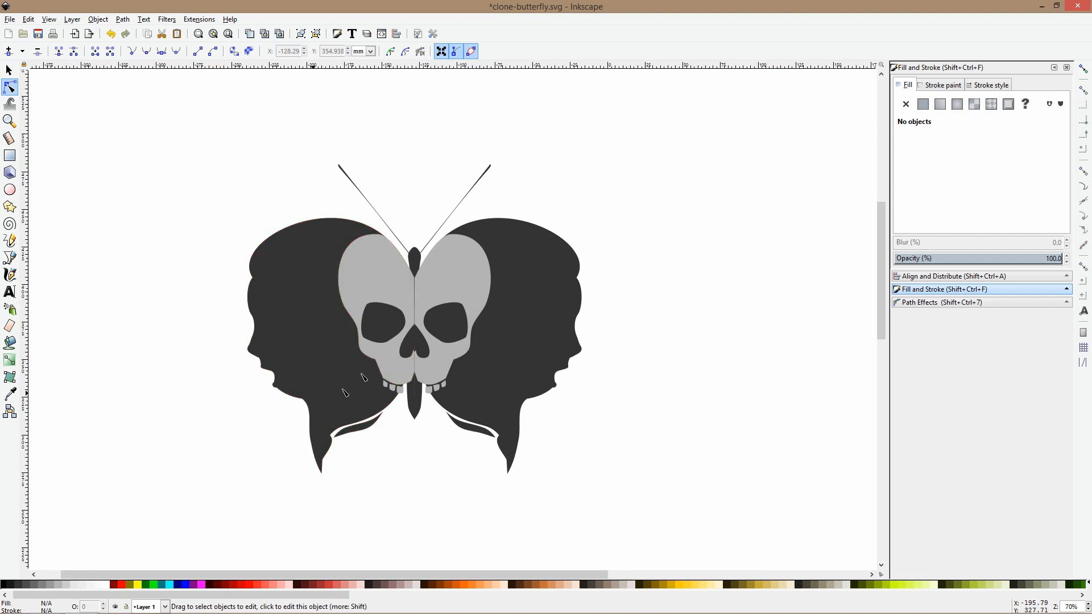
{"action": "scroll", "coordinate": [349, 352], "scroll_direction": "up", "scroll_amount": 1}
Group the original skull half with its three teeth
{"action": "left_click", "coordinate": [425, 244]}
{"action": "key", "text": "F1"}
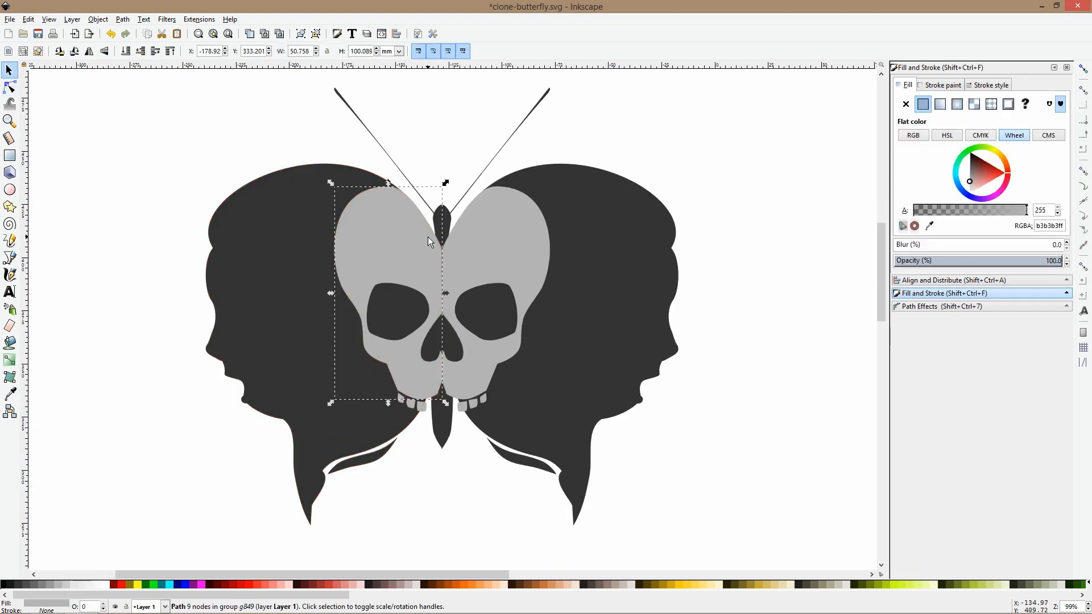
{"action": "left_click", "coordinate": [479, 258], "text": "shift"}
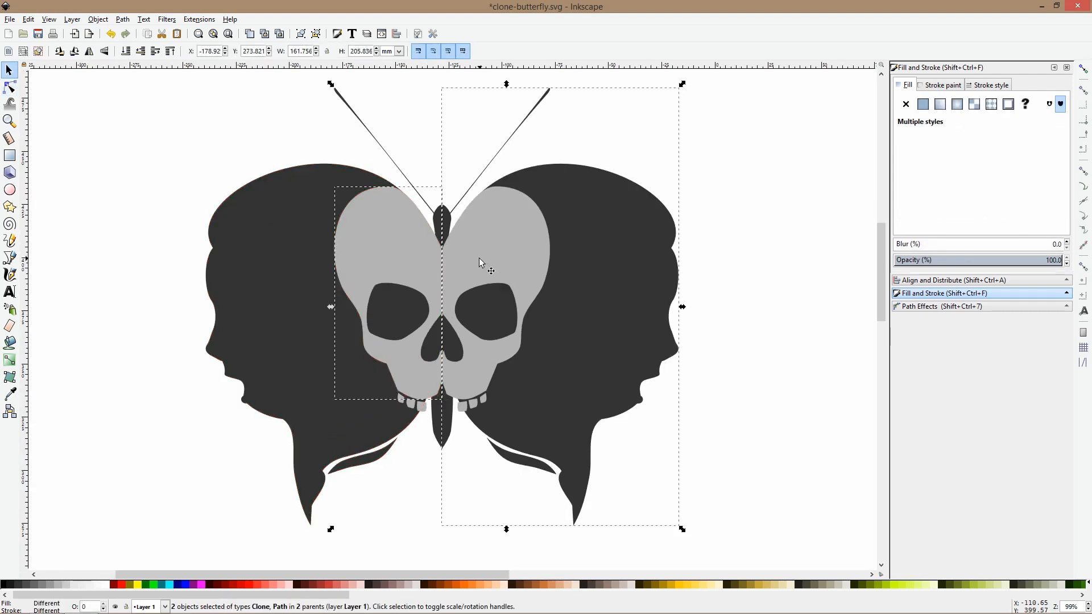
{"action": "double_click", "coordinate": [385, 275]}
{"action": "scroll", "coordinate": [414, 413], "scroll_direction": "up", "scroll_amount": 2}
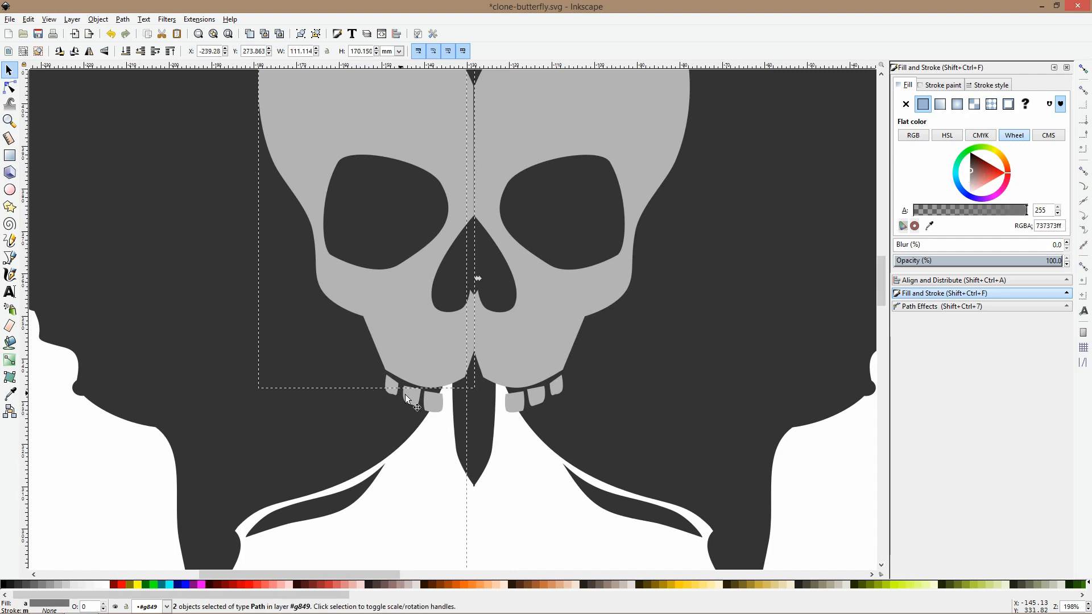
{"action": "left_click", "coordinate": [405, 394]}
{"action": "left_click", "coordinate": [434, 401]}
{"action": "left_click", "coordinate": [394, 387], "text": "shift"}
{"action": "left_click", "coordinate": [412, 395], "text": "shift"}
{"action": "left_click", "coordinate": [417, 330], "text": "shift"}
{"action": "key", "text": "ctrl+g"}
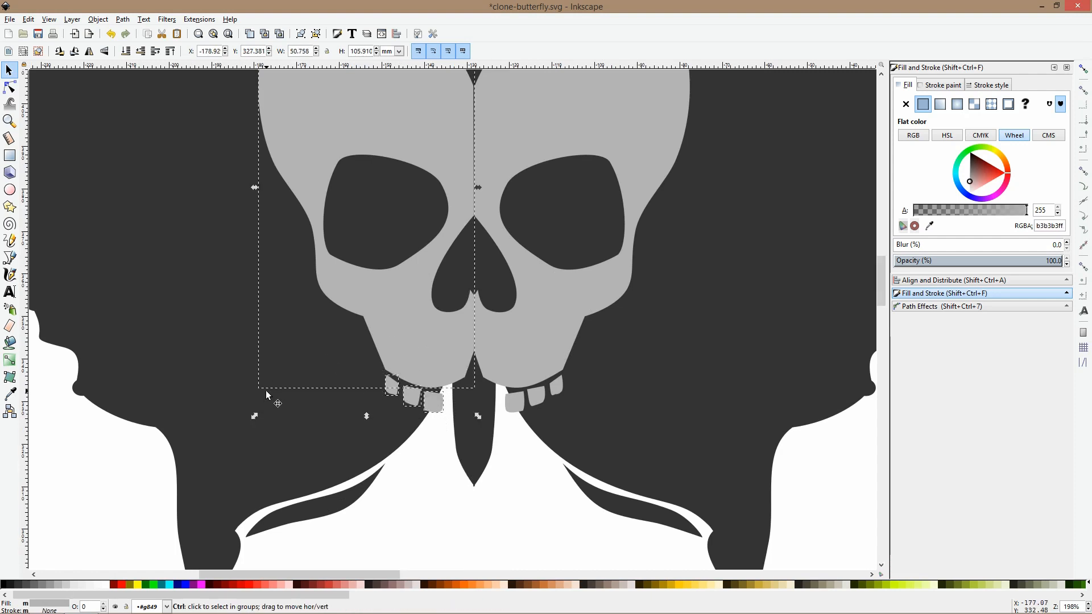
Try a linear gradient from the jaw to the forehead on the grouped skull half, colouring its upper stop opaque red ff0000
{"action": "left_click", "coordinate": [10, 359]}
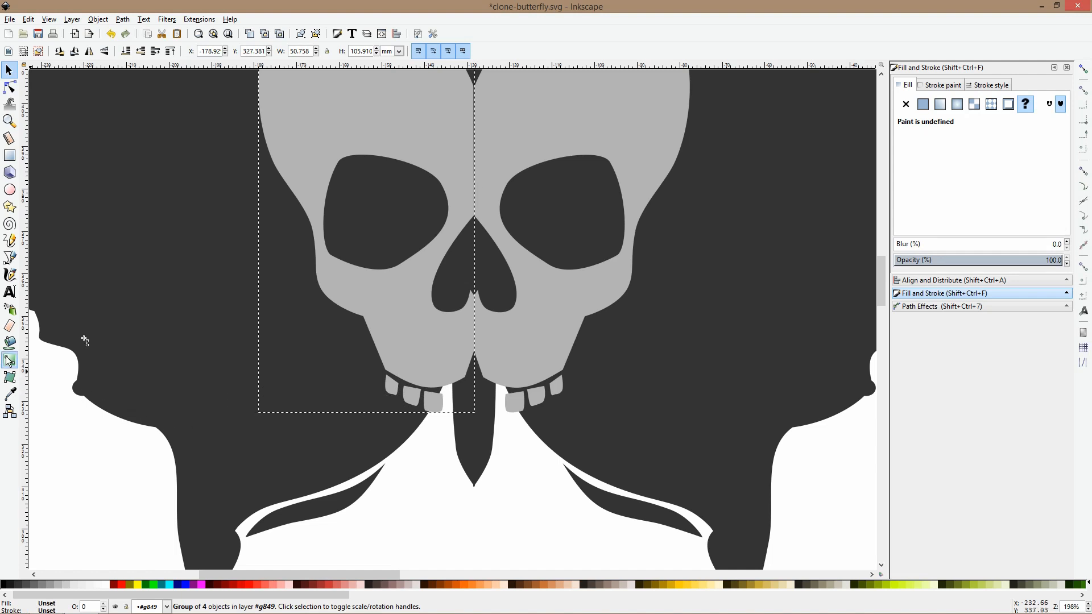
{"action": "left_click_drag", "start_coordinate": [408, 325], "coordinate": [406, 102]}
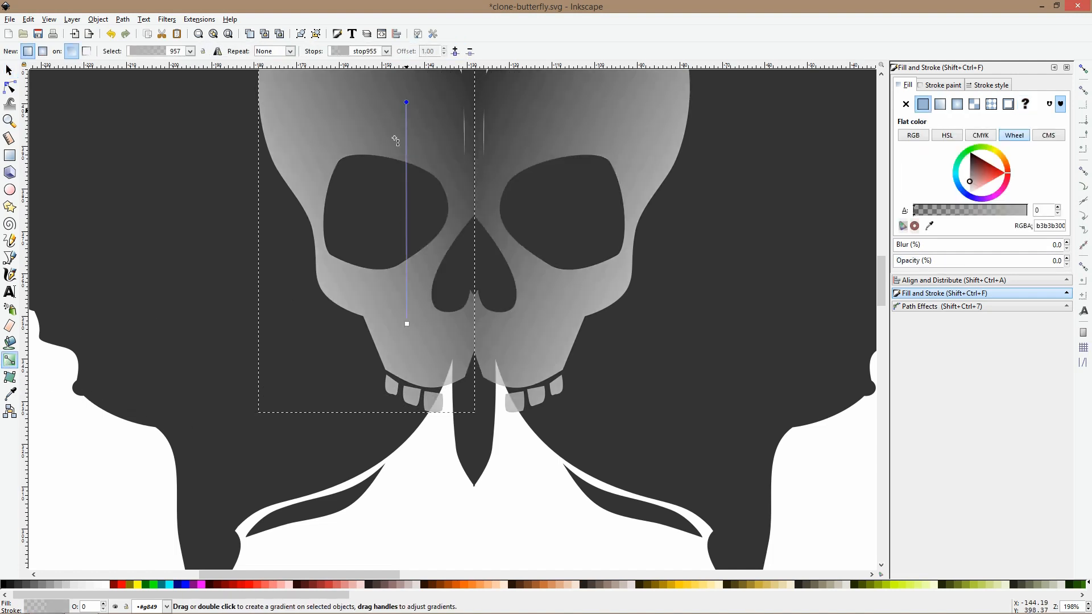
{"action": "left_click", "coordinate": [102, 585]}
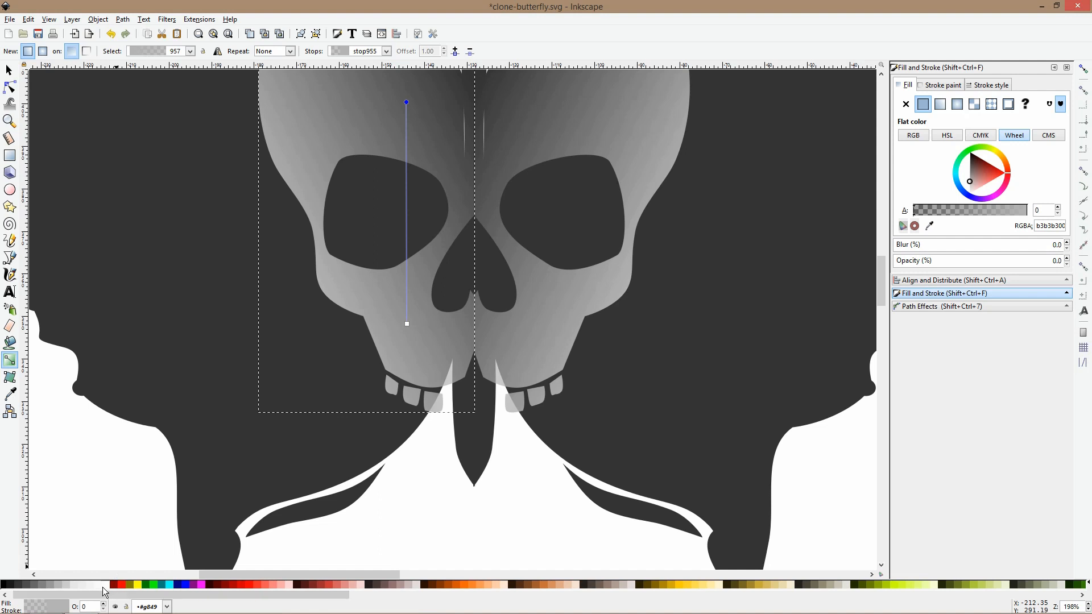
{"action": "scroll", "coordinate": [399, 291], "scroll_direction": "down", "scroll_amount": 3}
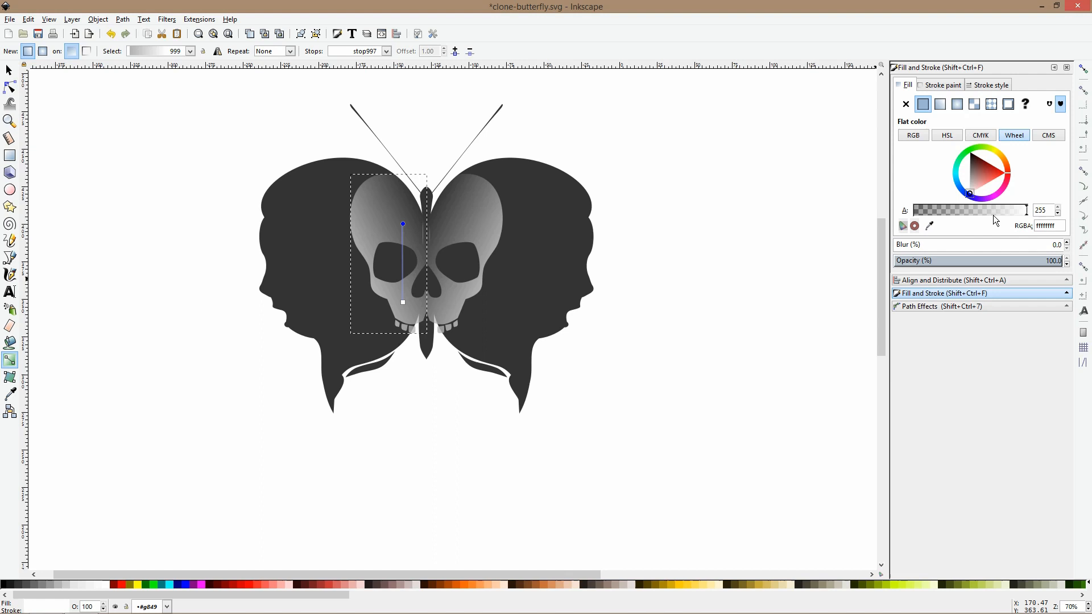
{"action": "left_click_drag", "start_coordinate": [984, 183], "coordinate": [1057, 180]}
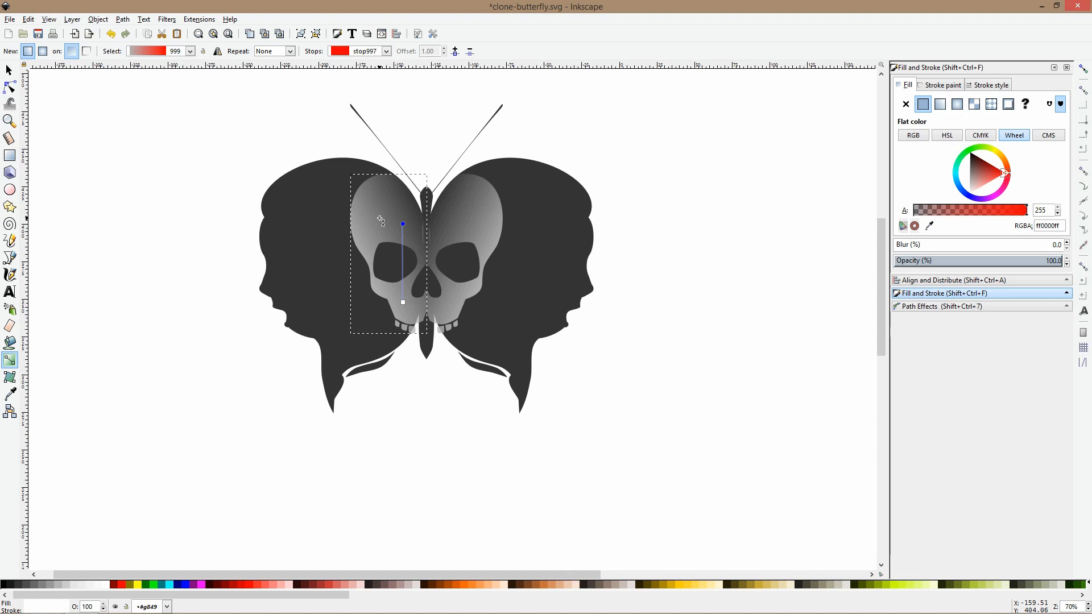
Undo the trial gradient and the grouping of the skull half with its teeth
{"action": "key", "text": "Delete"}
{"action": "key", "text": "ctrl+z"}
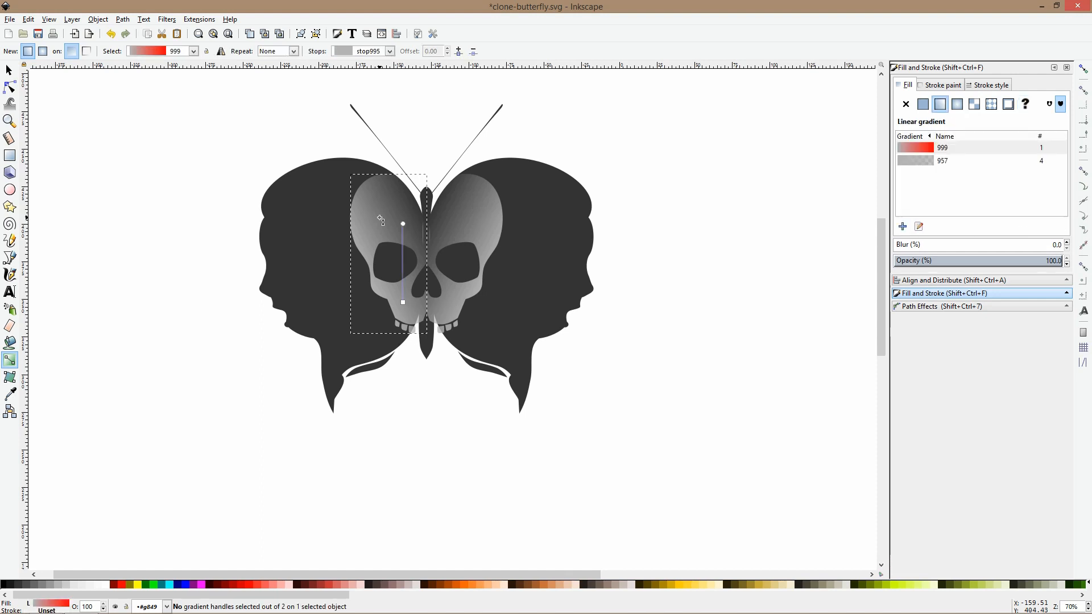
{"action": "key", "text": "ctrl+shift+g"}
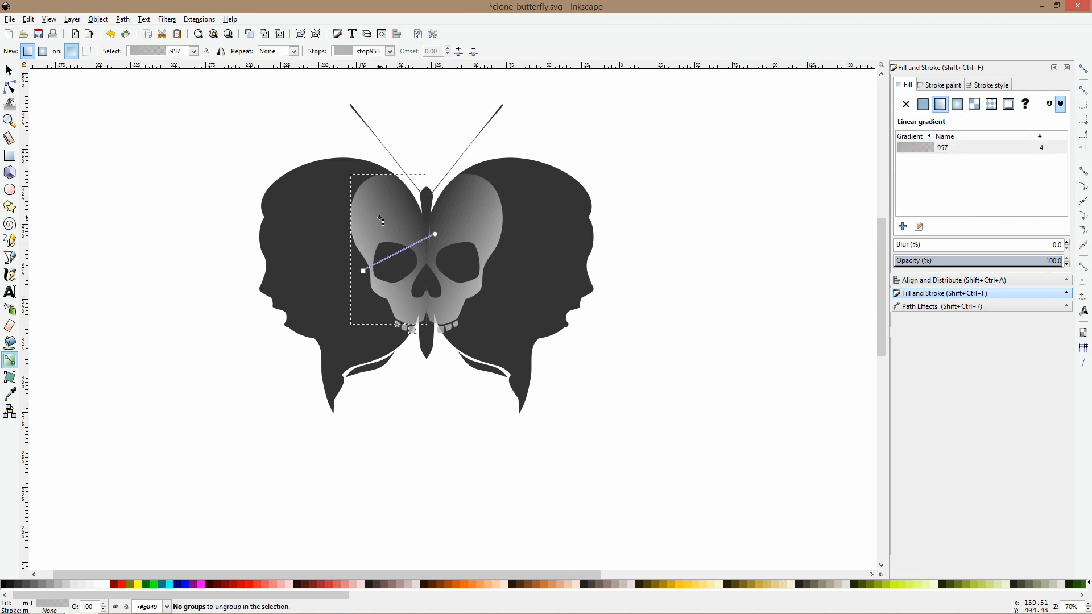
{"action": "key", "text": "ctrl+shift+z"}
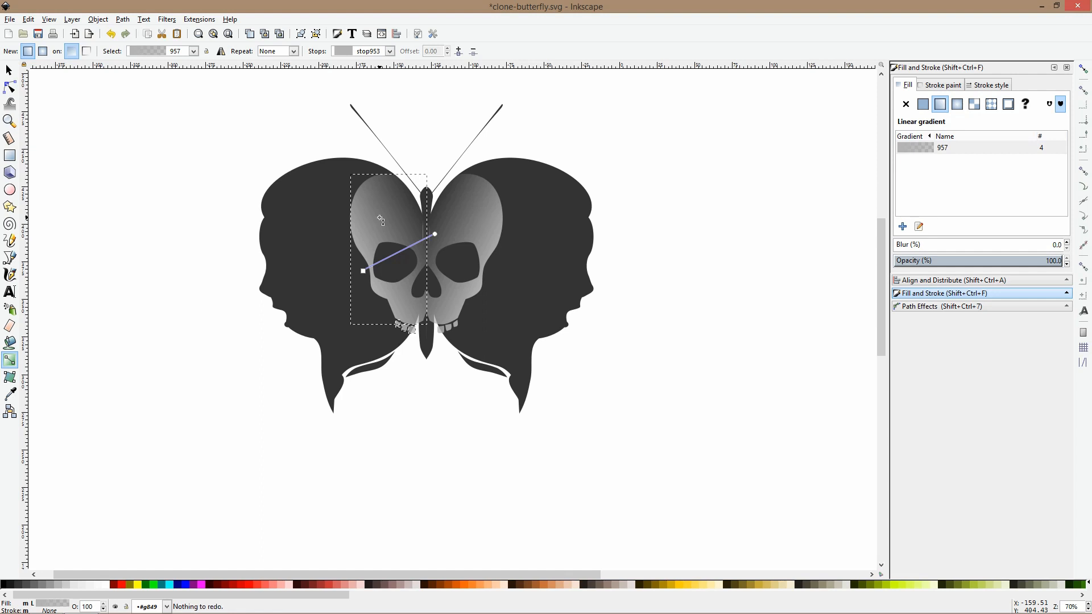
{"action": "key", "text": "ctrl+shift+g"}
{"action": "key", "text": "ctrl+z"}
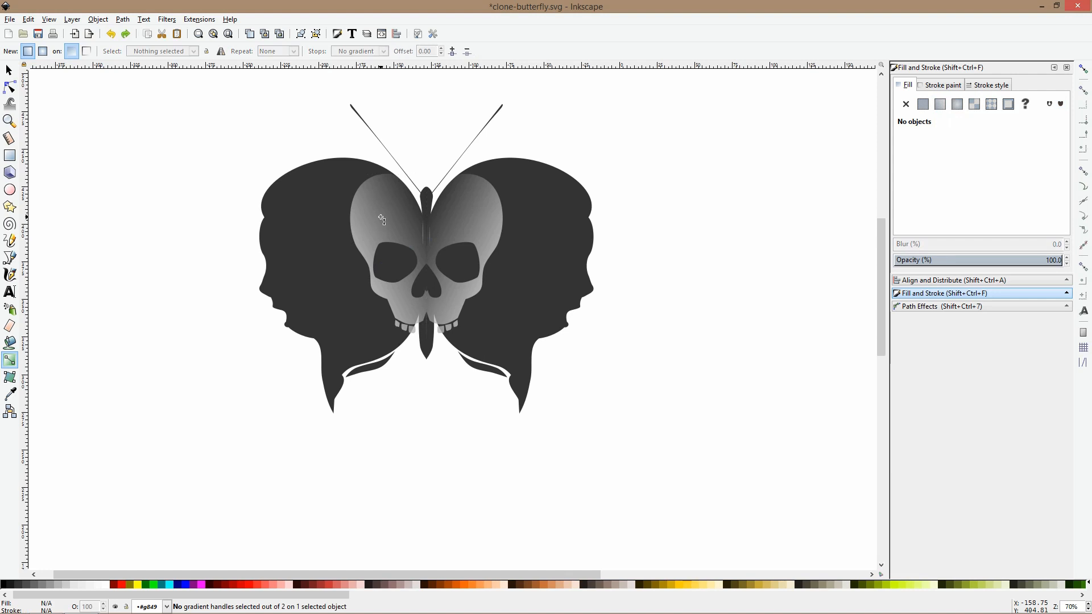
{"action": "key", "text": "ctrl+z"}
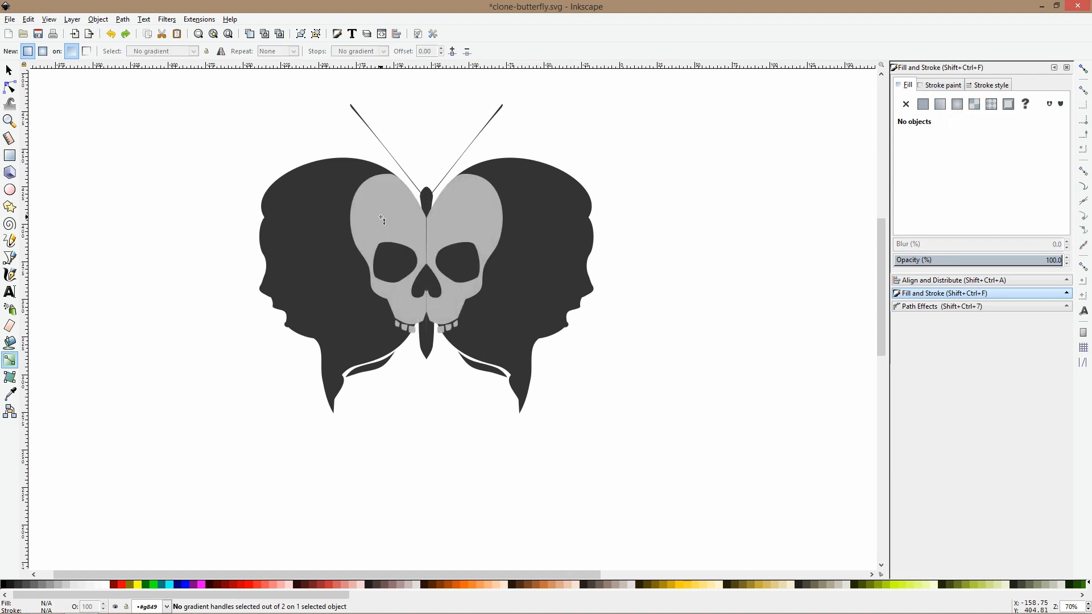
{"action": "key", "text": "ctrl+z"}
Combine the original skull half and its three teeth into a single path
{"action": "key", "text": "space"}
{"action": "scroll", "coordinate": [429, 356], "scroll_direction": "up", "scroll_amount": 2}
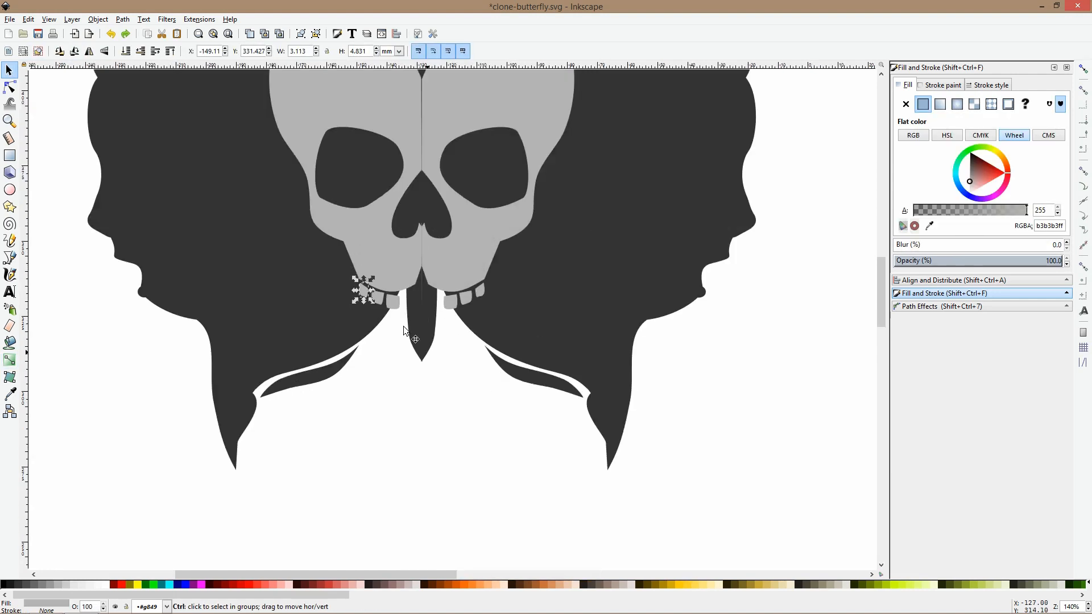
{"action": "scroll", "coordinate": [383, 301], "scroll_direction": "up", "scroll_amount": 2}
{"action": "left_click", "coordinate": [378, 298], "text": "shift"}
{"action": "left_click", "coordinate": [406, 303], "text": "shift"}
{"action": "left_click", "coordinate": [399, 245], "text": "shift"}
{"action": "key", "text": "ctrl+k"}
Apply a linear gradient to the combined skull half, running upward from the jaw to the forehead
{"action": "left_click", "coordinate": [9, 359]}
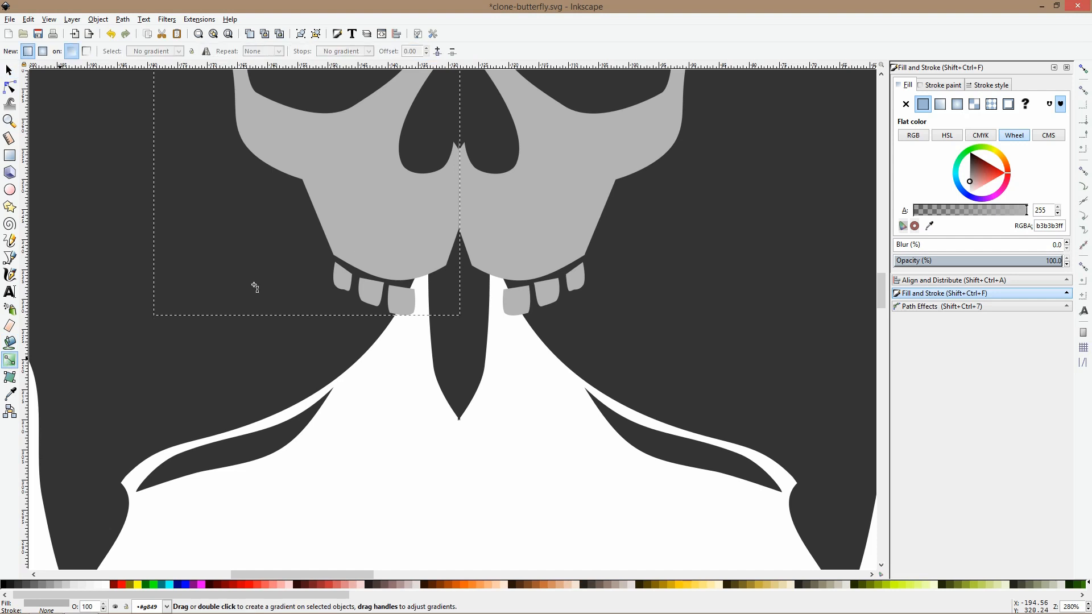
{"action": "scroll", "coordinate": [363, 217], "scroll_direction": "down", "scroll_amount": 1}
{"action": "scroll", "coordinate": [333, 334], "scroll_direction": "up", "scroll_amount": 4}
{"action": "left_click_drag", "start_coordinate": [365, 323], "coordinate": [375, 95]}
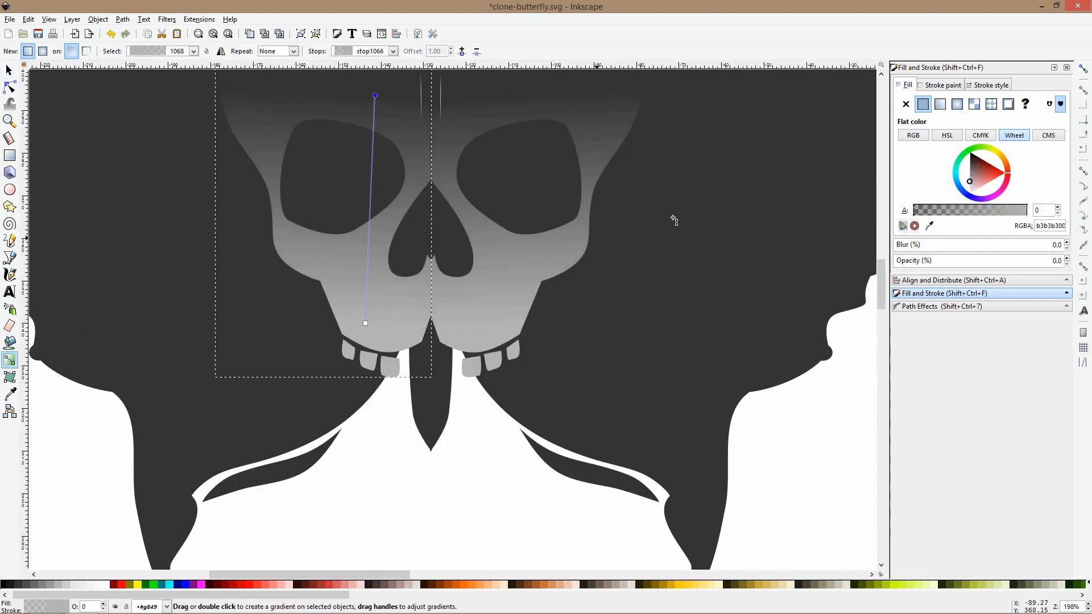
Make the gradient's upper stop fully opaque and colour it light grey e6e6e6
{"action": "left_click", "coordinate": [977, 173]}
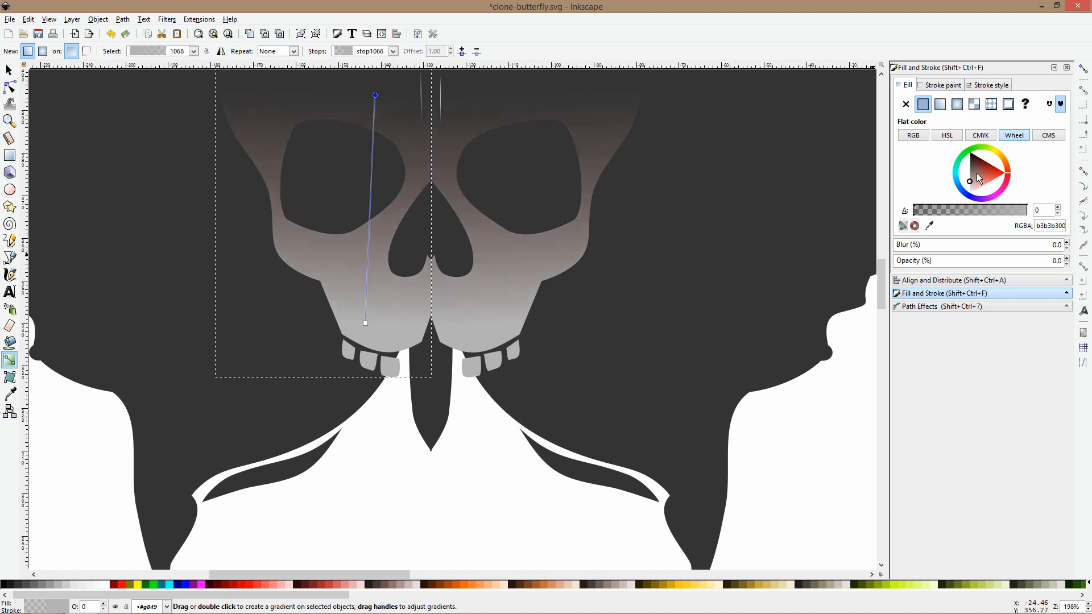
{"action": "left_click_drag", "start_coordinate": [1002, 211], "coordinate": [1029, 211]}
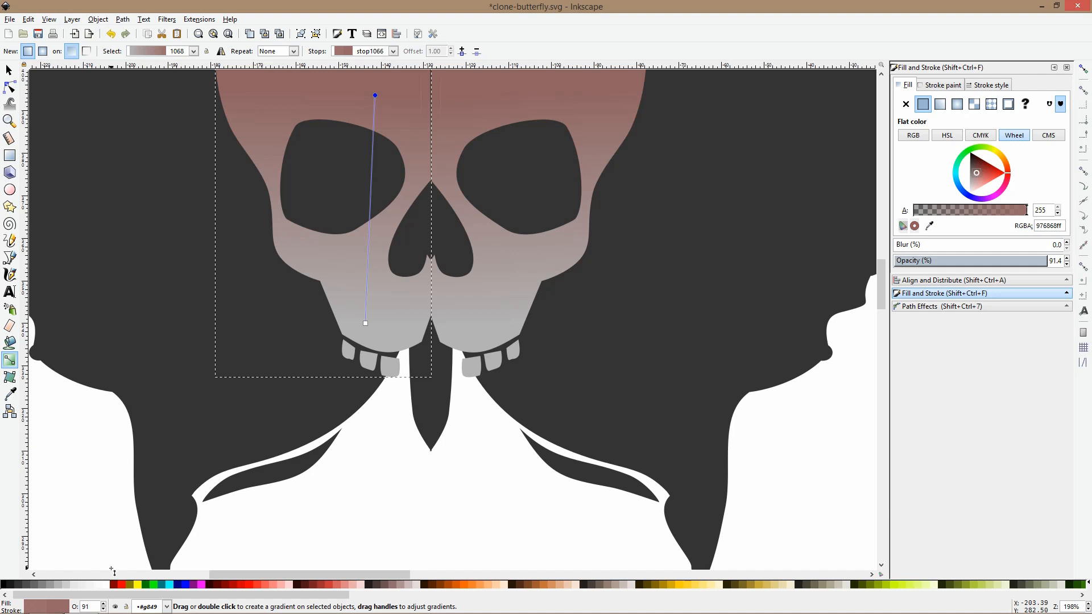
{"action": "left_click", "coordinate": [105, 585]}
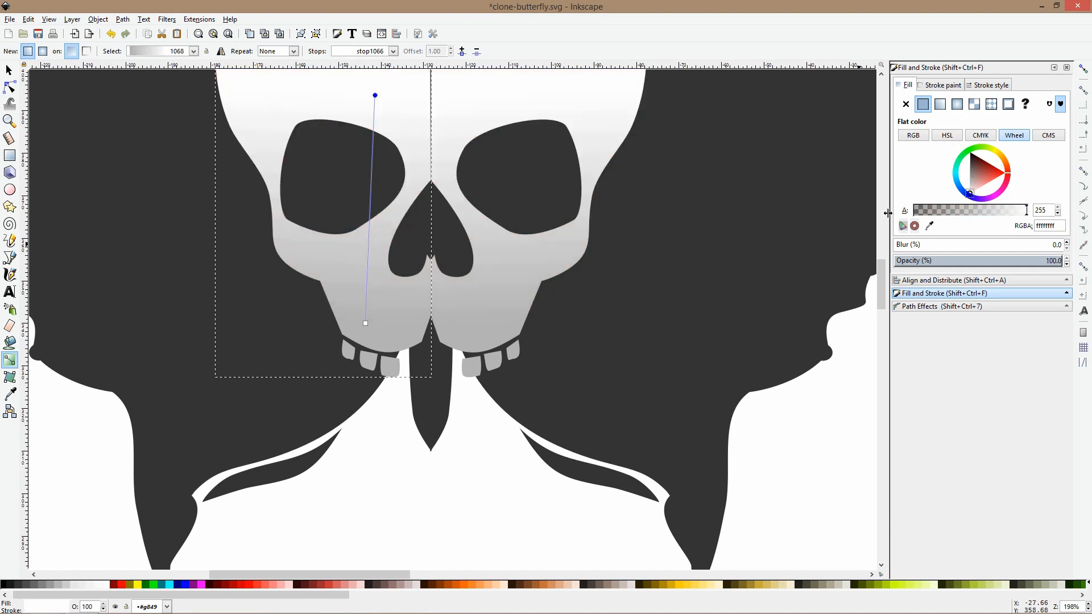
{"action": "scroll", "coordinate": [598, 197], "scroll_direction": "down", "scroll_amount": 6}
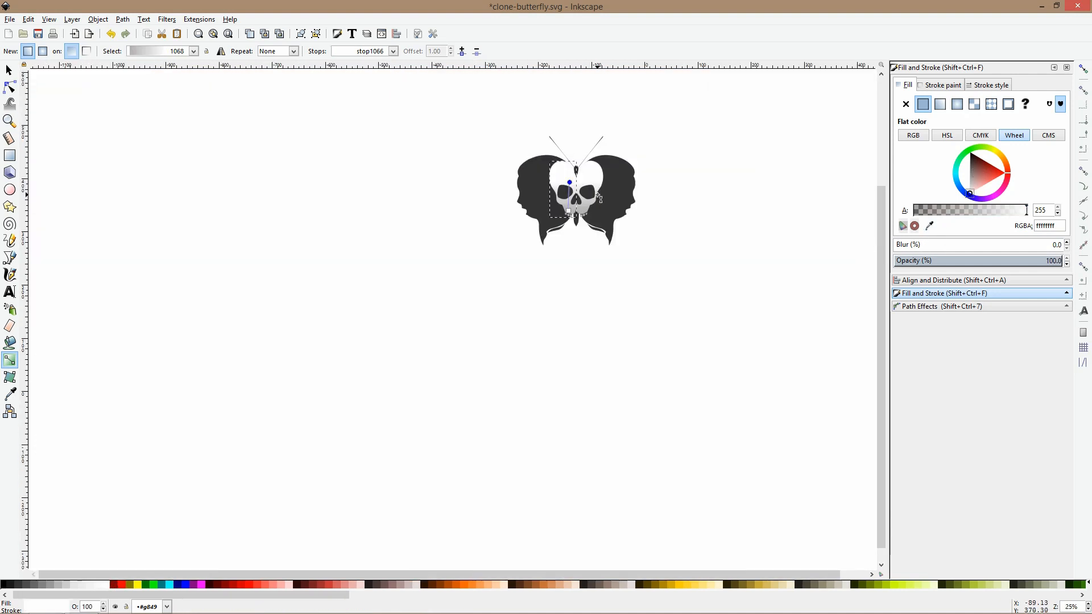
{"action": "scroll", "coordinate": [601, 188], "scroll_direction": "up", "scroll_amount": 3}
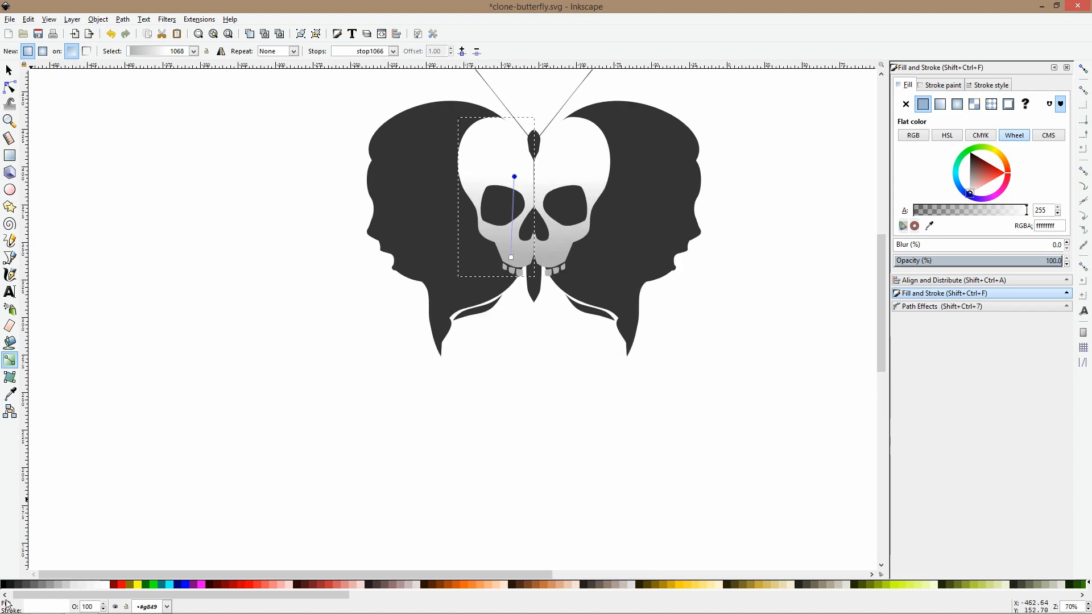
{"action": "left_click", "coordinate": [73, 586]}
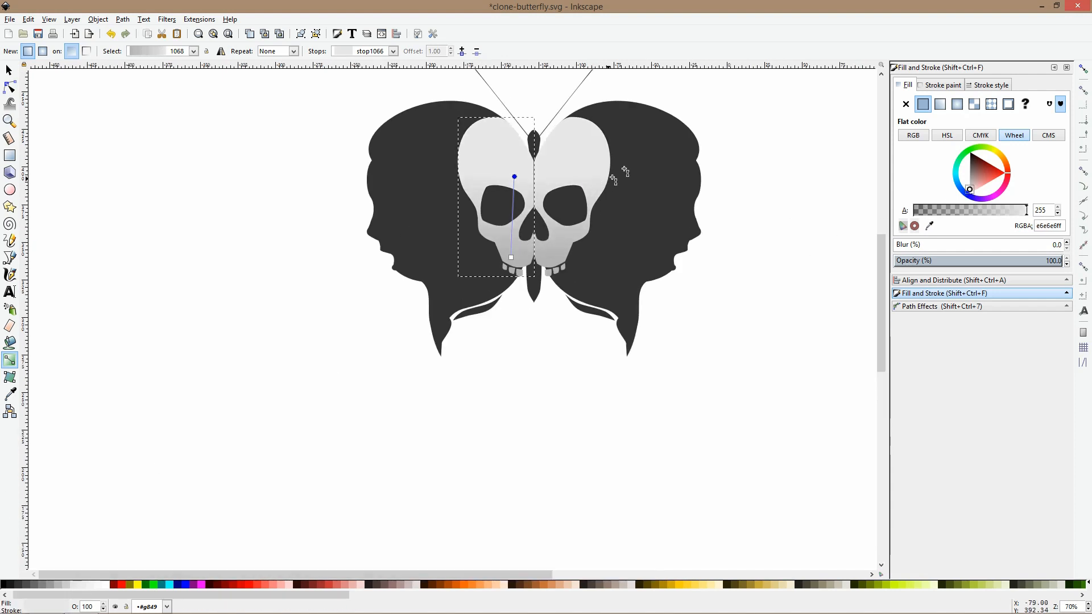
Colour the gradient's lower stop dark grey 333333, sampled from the butterfly's wing
{"action": "left_click", "coordinate": [511, 257]}
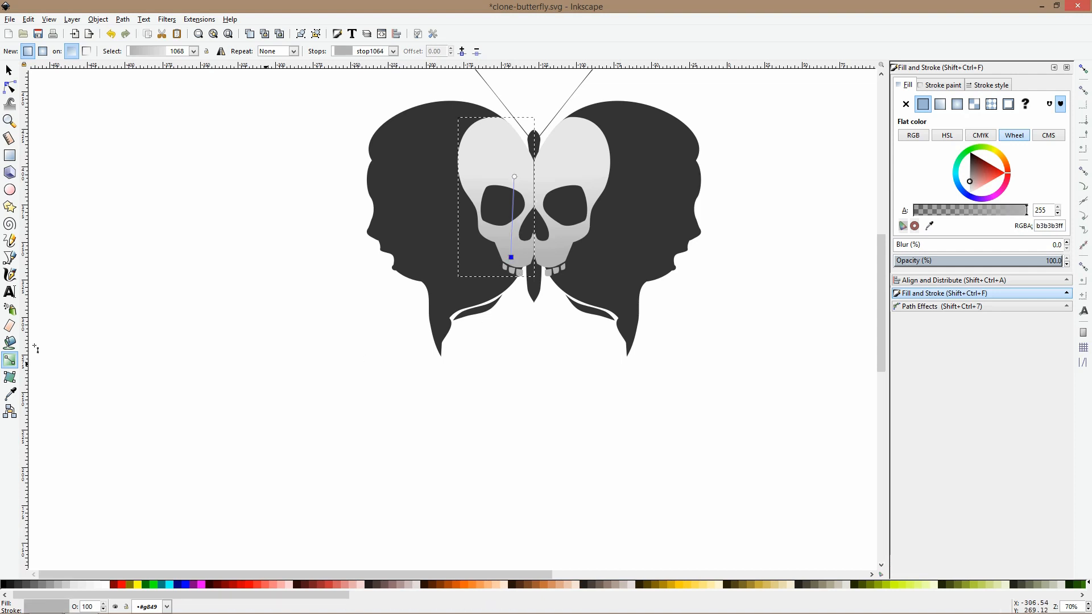
{"action": "left_click", "coordinate": [10, 392]}
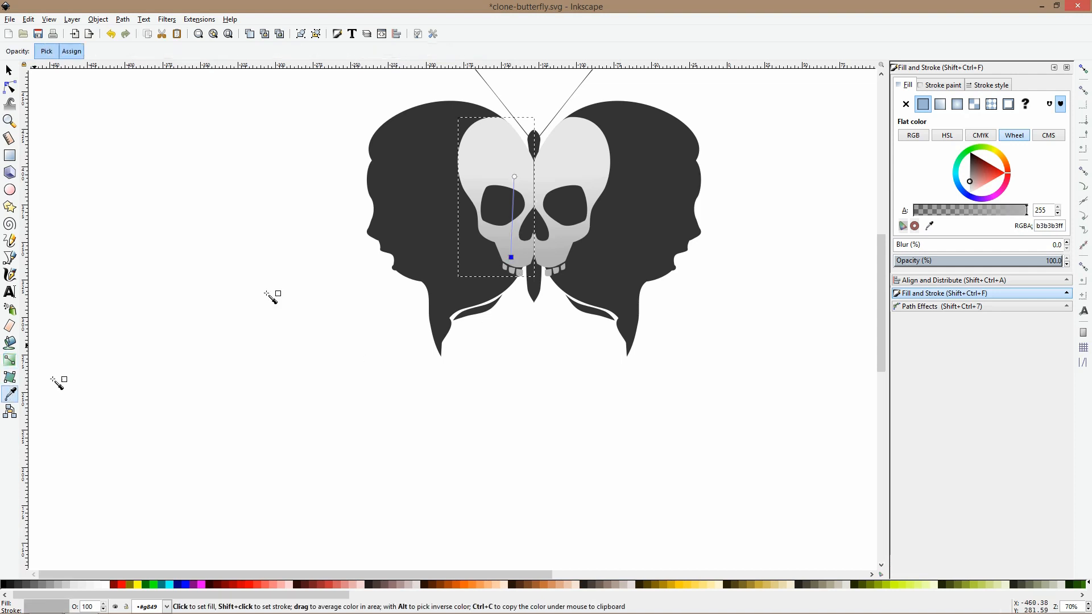
{"action": "left_click", "coordinate": [470, 278]}
Stretch the skull gradient from just below the teeth to between the antennae above the forehead, and deselect the skull
{"action": "left_click_drag", "start_coordinate": [512, 257], "coordinate": [512, 291]}
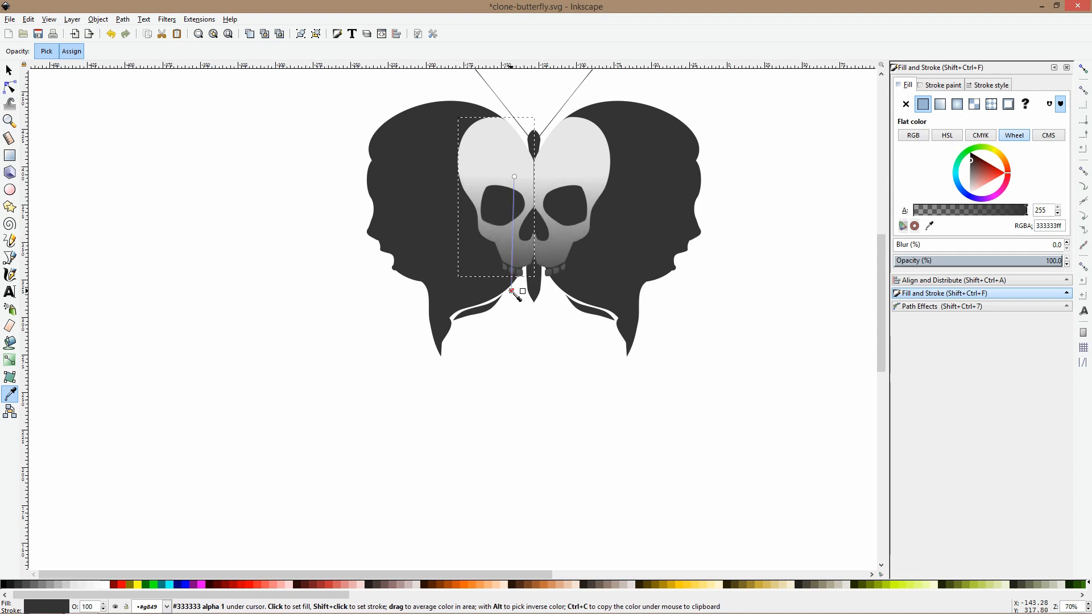
{"action": "left_click_drag", "start_coordinate": [514, 176], "coordinate": [529, 73]}
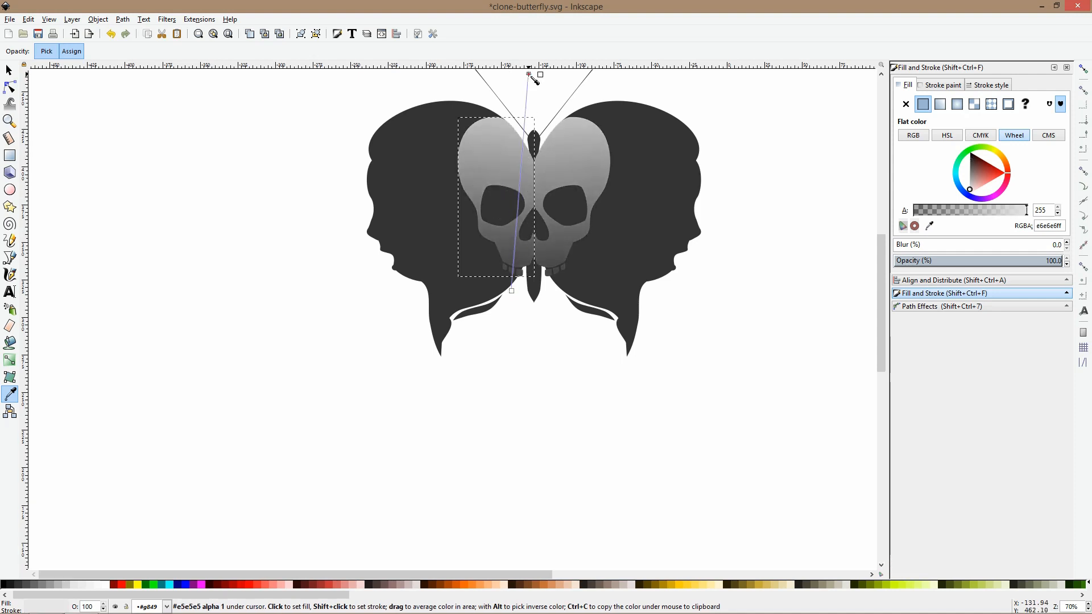
{"action": "key", "text": "s"}
{"action": "left_click", "coordinate": [721, 226]}
{"action": "scroll", "coordinate": [718, 222], "scroll_direction": "down", "scroll_amount": 2}
{"action": "scroll", "coordinate": [718, 218], "scroll_direction": "up", "scroll_amount": 2}
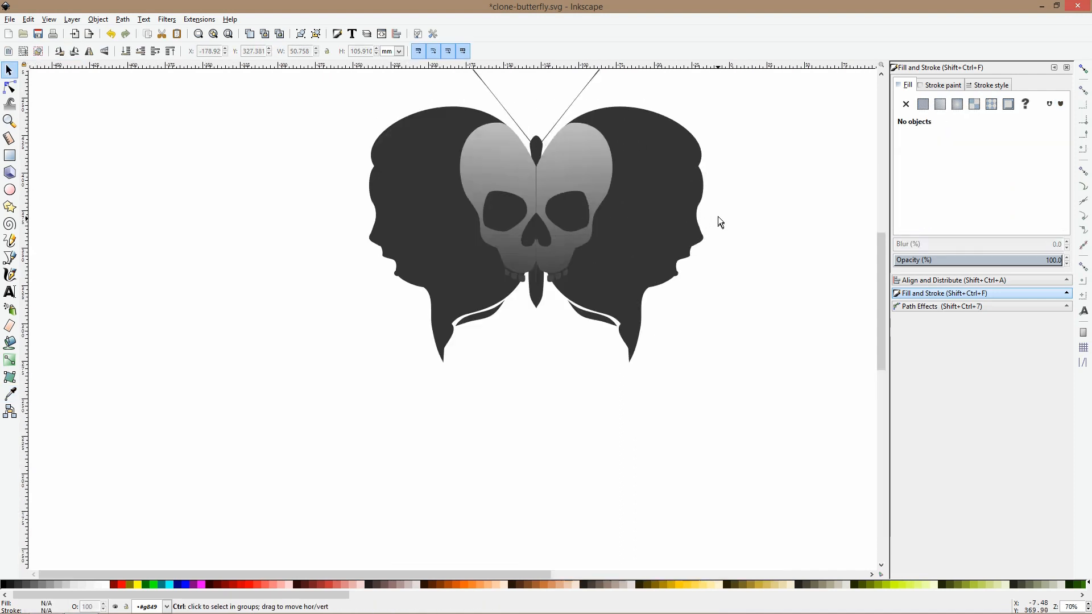
Draw a closed slanted band across the upper left wing from the skull to the forehead profile and fill it with sampled skull grey 979797
{"action": "left_click", "coordinate": [14, 258]}
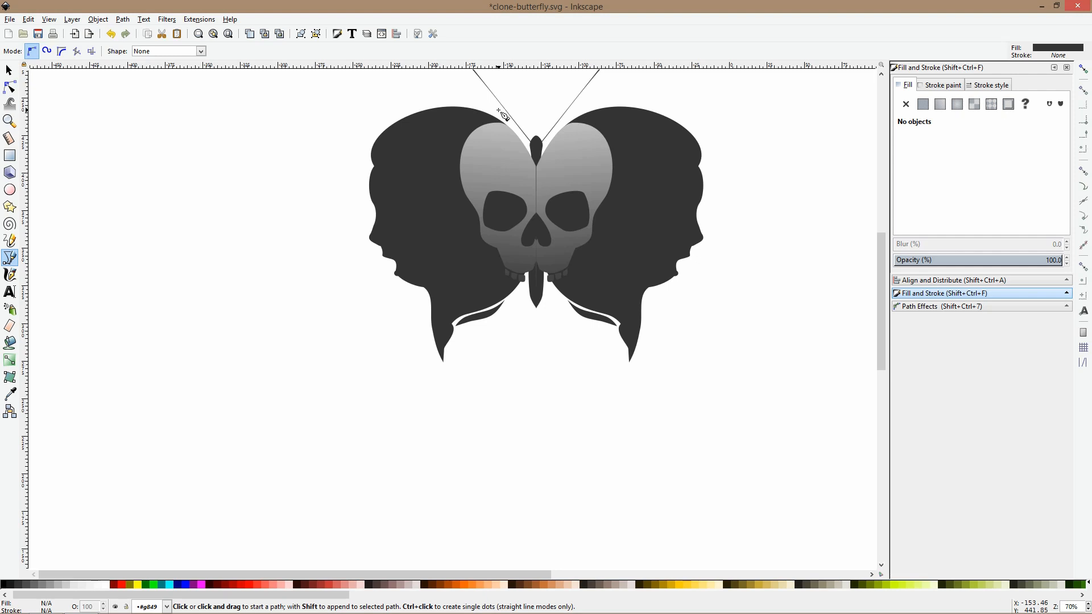
{"action": "scroll", "coordinate": [466, 122], "scroll_direction": "up", "scroll_amount": 2}
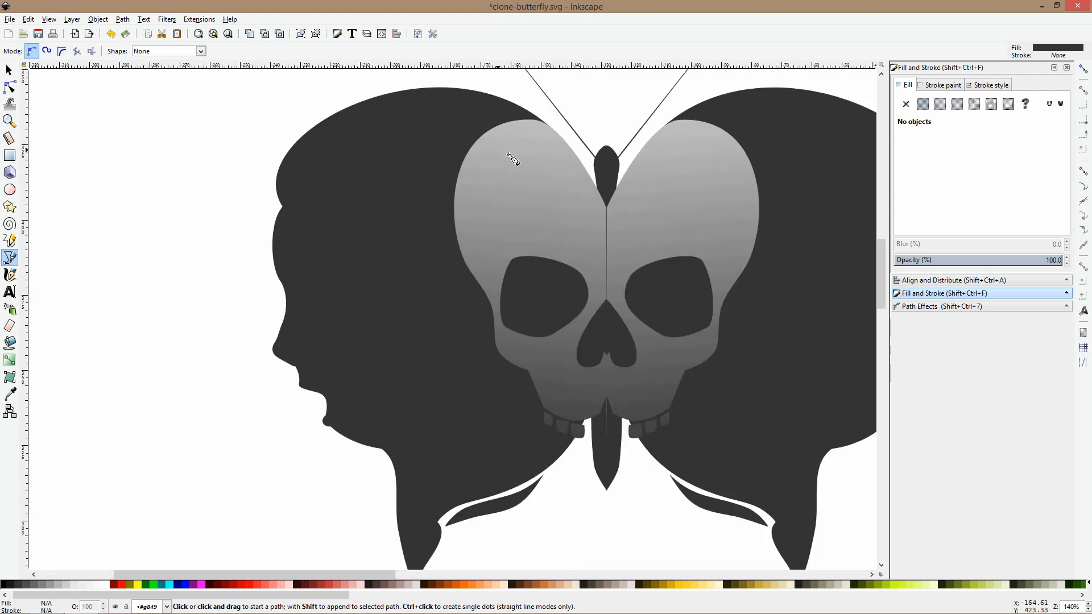
{"action": "scroll", "coordinate": [512, 160], "scroll_direction": "down", "scroll_amount": 2}
{"action": "scroll", "coordinate": [498, 147], "scroll_direction": "up", "scroll_amount": 2}
{"action": "left_click", "coordinate": [499, 131]}
{"action": "left_click", "coordinate": [295, 183]}
{"action": "left_click_drag", "start_coordinate": [296, 224], "coordinate": [305, 221]}
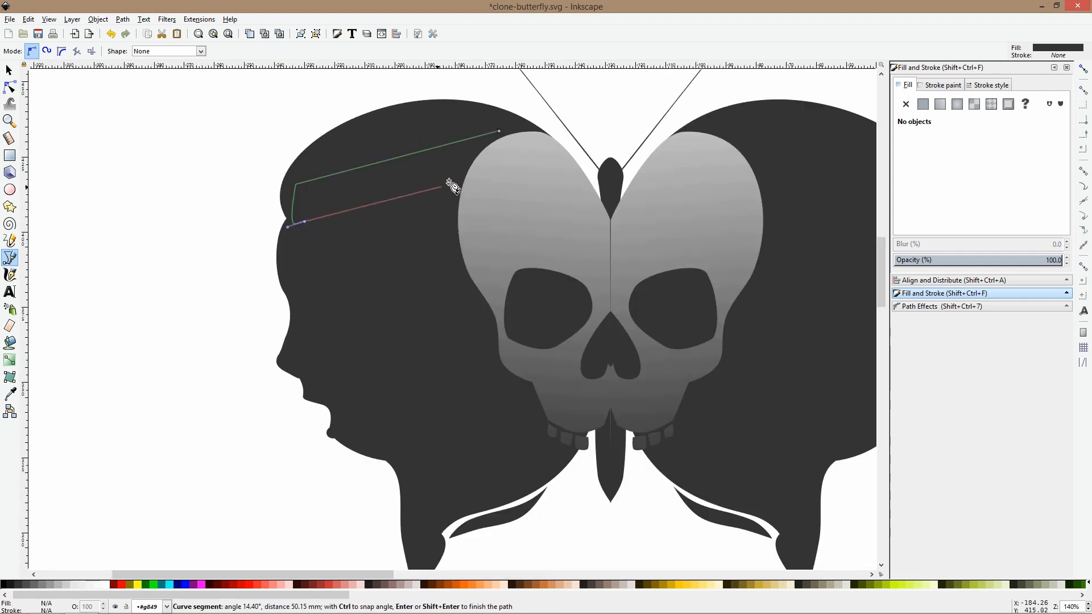
{"action": "left_click", "coordinate": [498, 131]}
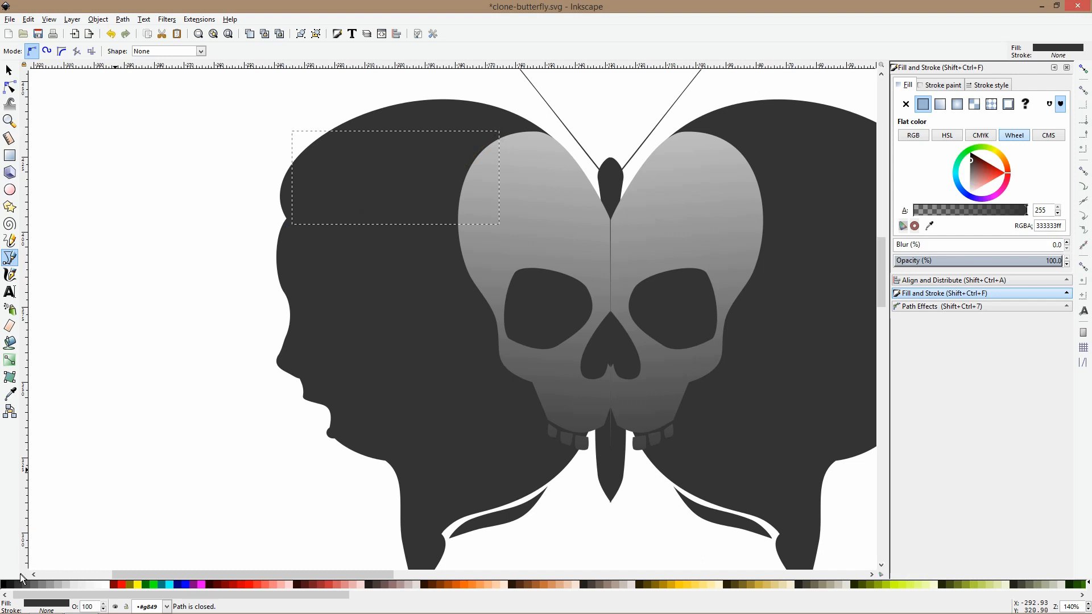
{"action": "left_click", "coordinate": [9, 393]}
{"action": "left_click", "coordinate": [528, 233]}
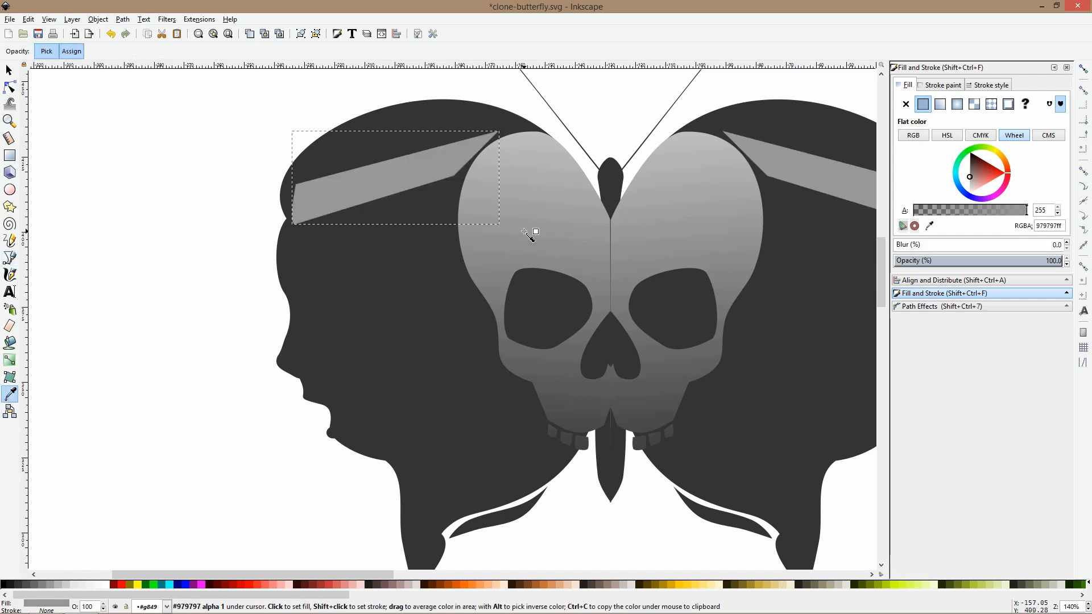
Draw a closed four-sided grey panel below the first band, running from beside the skull to the nose of the face profile
{"action": "left_click", "coordinate": [11, 259]}
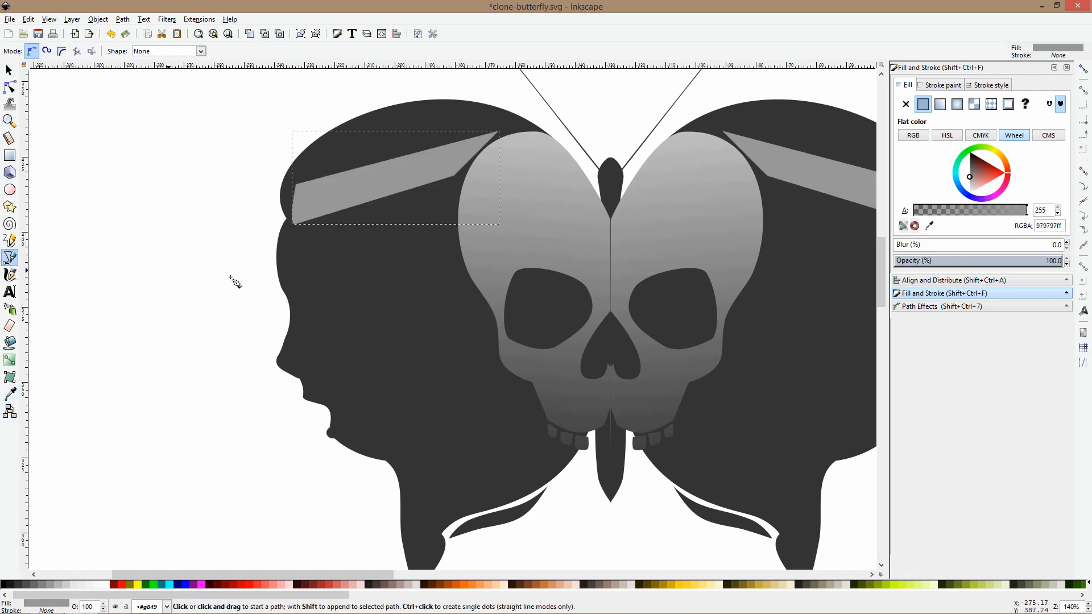
{"action": "left_click", "coordinate": [441, 217]}
{"action": "left_click", "coordinate": [299, 297]}
{"action": "left_click", "coordinate": [290, 360]}
{"action": "left_click", "coordinate": [307, 366]}
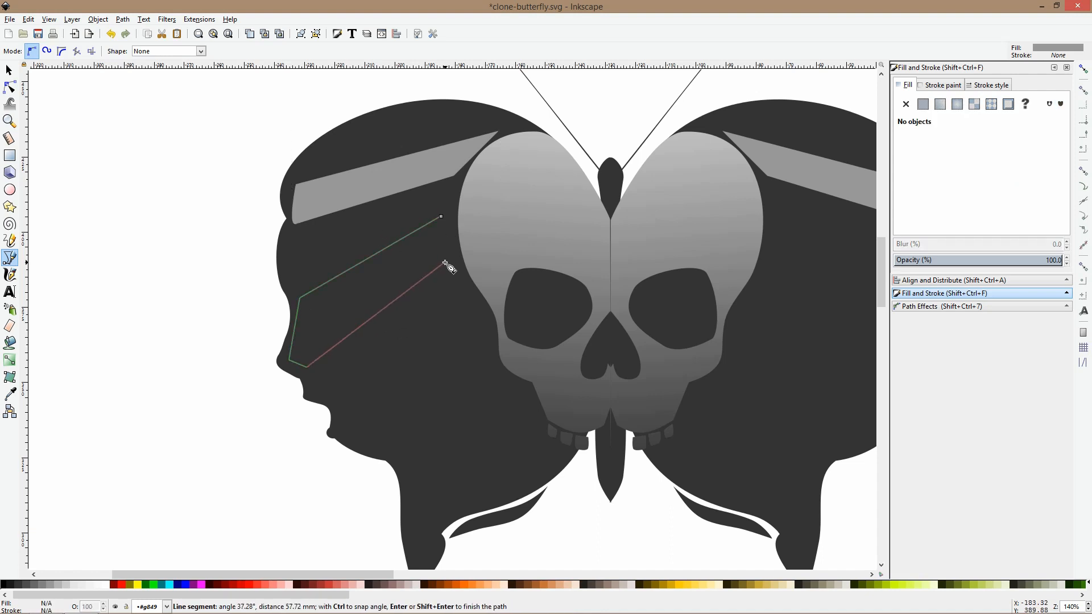
{"action": "left_click", "coordinate": [441, 217]}
Draw a closed six-sided panel below the nose panel, running from the skull's cheek to the lips and chin of the left profile
{"action": "left_click", "coordinate": [451, 283]}
{"action": "left_click", "coordinate": [477, 316]}
{"action": "left_click", "coordinate": [478, 342]}
{"action": "left_click", "coordinate": [348, 438]}
{"action": "left_click", "coordinate": [340, 398]}
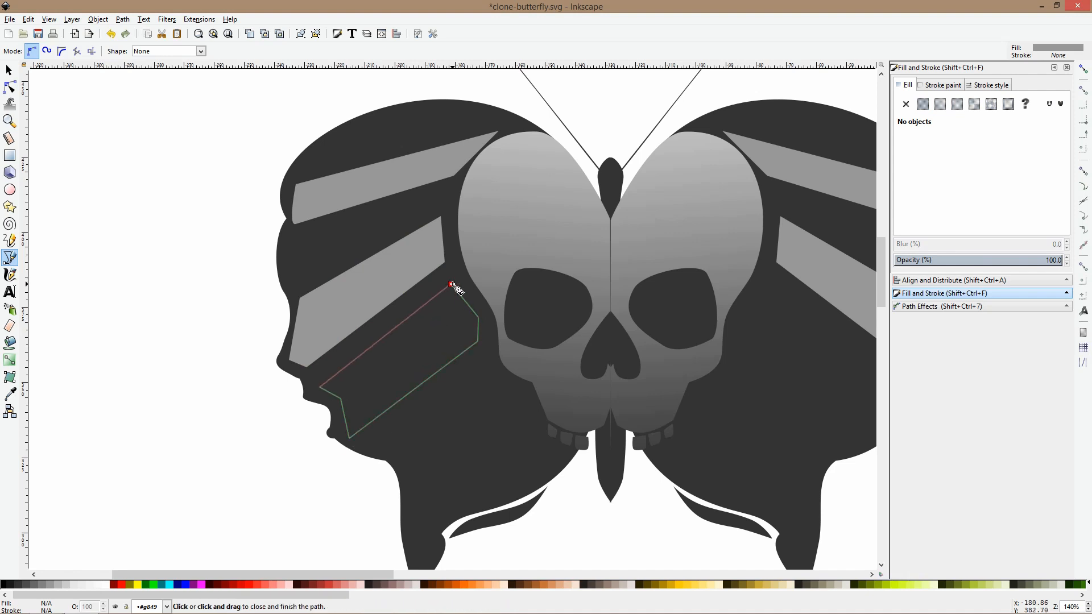
{"action": "left_click", "coordinate": [452, 284]}
Draw two closed triangular panels on the left wing, one between the forehead and nose panels and one along the crown of the head
{"action": "left_click", "coordinate": [401, 216]}
{"action": "left_click", "coordinate": [316, 271]}
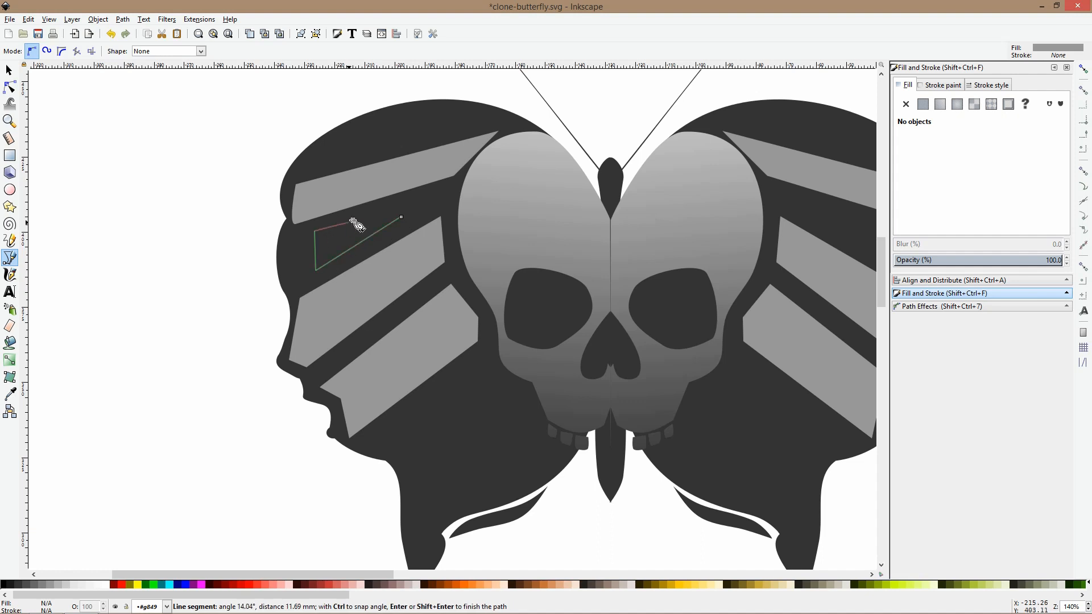
{"action": "left_click", "coordinate": [402, 217]}
{"action": "left_click", "coordinate": [486, 124]}
{"action": "left_click", "coordinate": [345, 150]}
{"action": "left_click", "coordinate": [419, 111]}
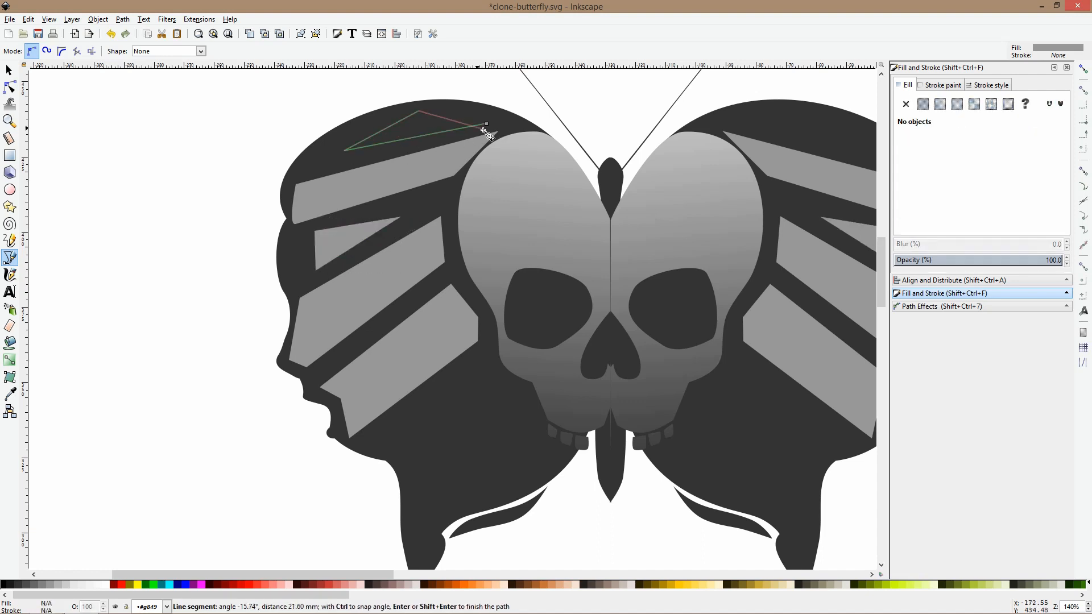
{"action": "left_click", "coordinate": [486, 124]}
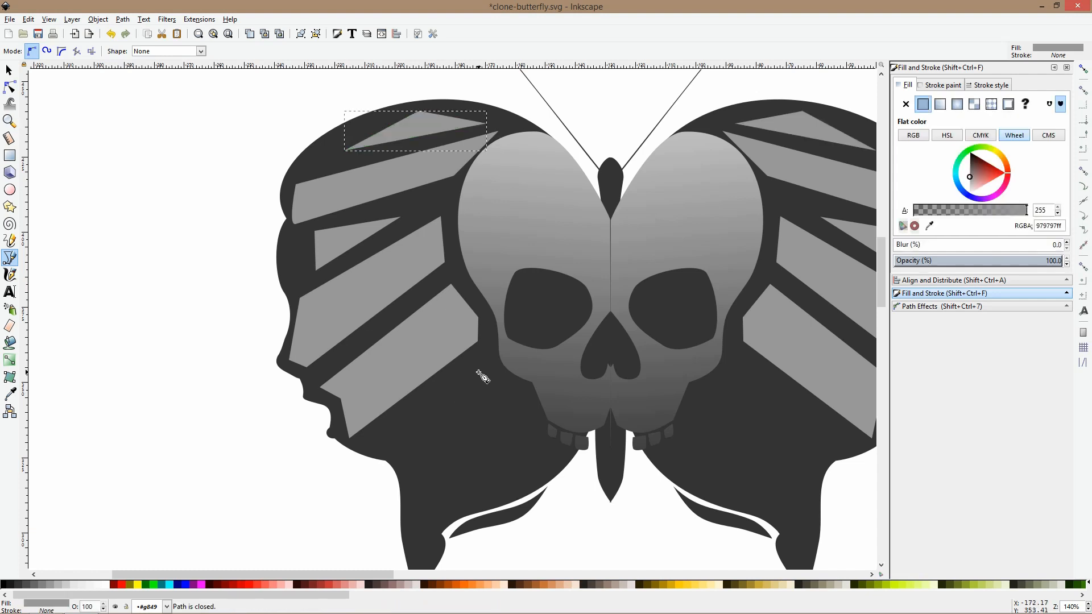
Draw a long closed panel in the lower left wing, running from beside the skull's jaw down the neck toward the tail
{"action": "scroll", "coordinate": [479, 375], "scroll_direction": "down", "scroll_amount": 4}
{"action": "left_click", "coordinate": [492, 283]}
{"action": "left_click", "coordinate": [407, 387]}
{"action": "left_click", "coordinate": [411, 464]}
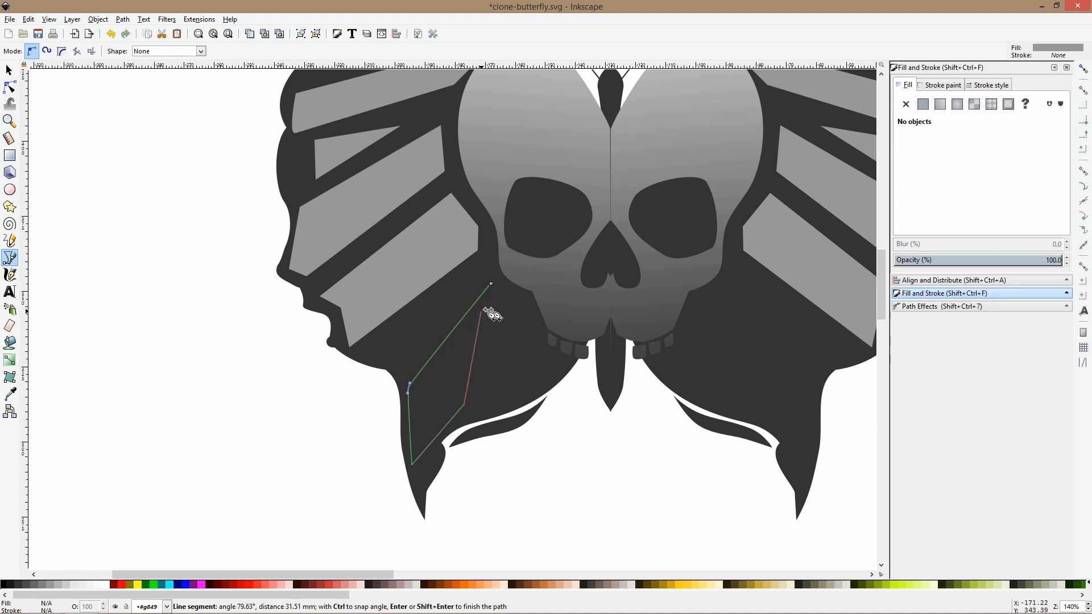
{"action": "left_click", "coordinate": [491, 283]}
Draw a small closed triangle between the tail panel and the skull's teeth
{"action": "left_click", "coordinate": [523, 325]}
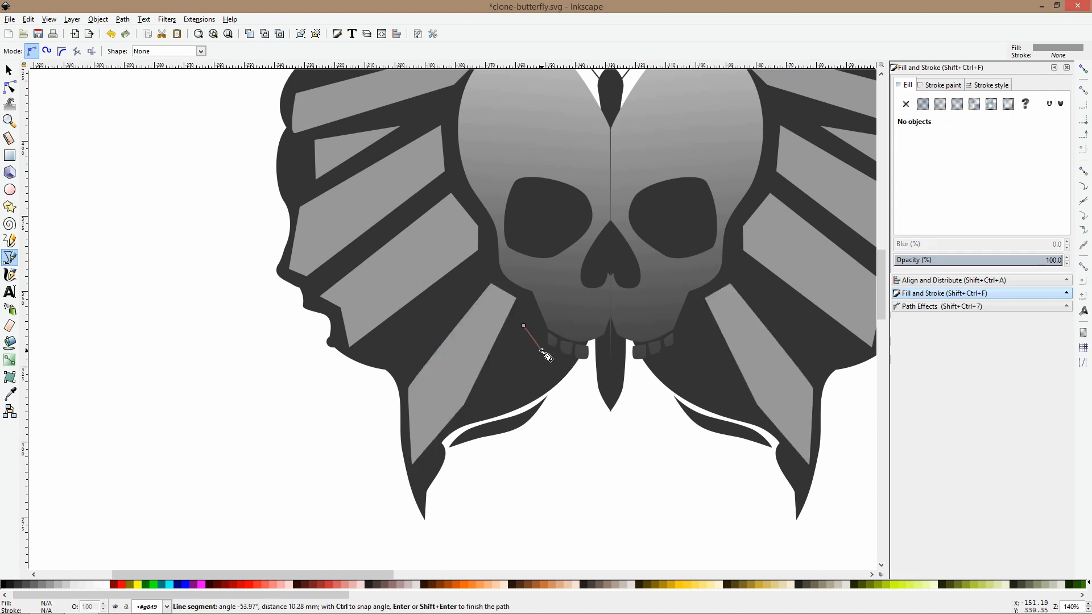
{"action": "left_click", "coordinate": [487, 403]}
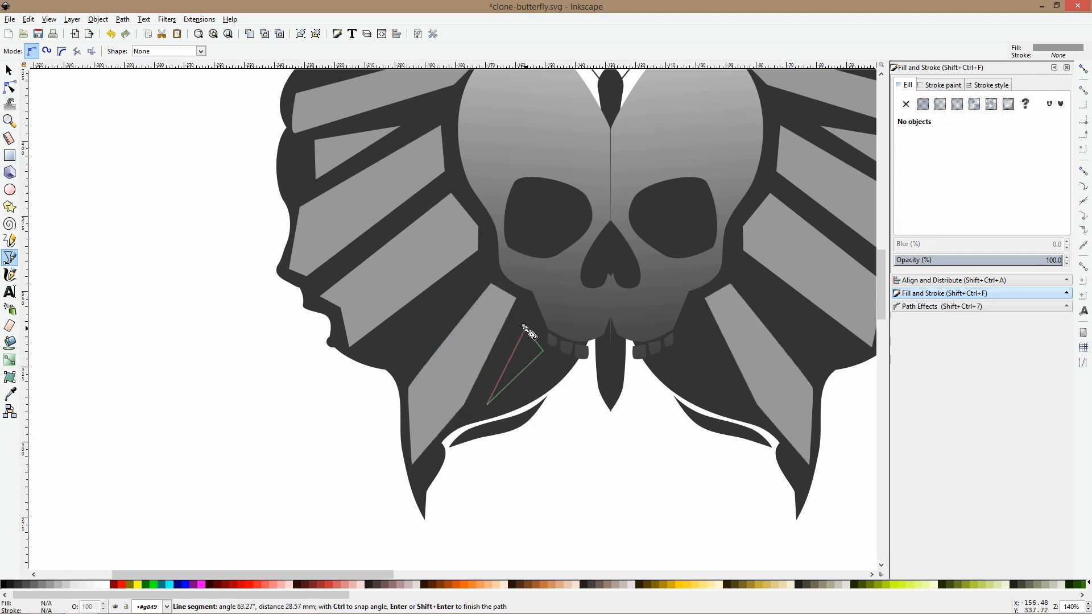
{"action": "left_click", "coordinate": [523, 325]}
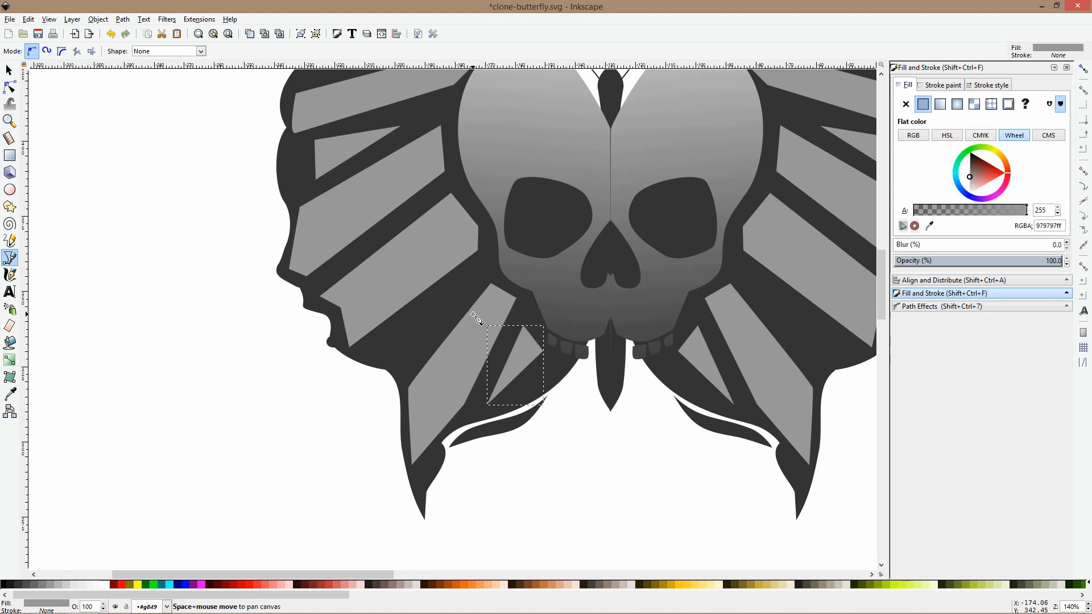
Round the small triangle beside the teeth into a teardrop by making its two upper nodes smooth and shifting the top node slightly
{"action": "left_click", "coordinate": [8, 71]}
{"action": "left_click", "coordinate": [10, 87]}
{"action": "scroll", "coordinate": [502, 358], "scroll_direction": "up", "scroll_amount": 1}
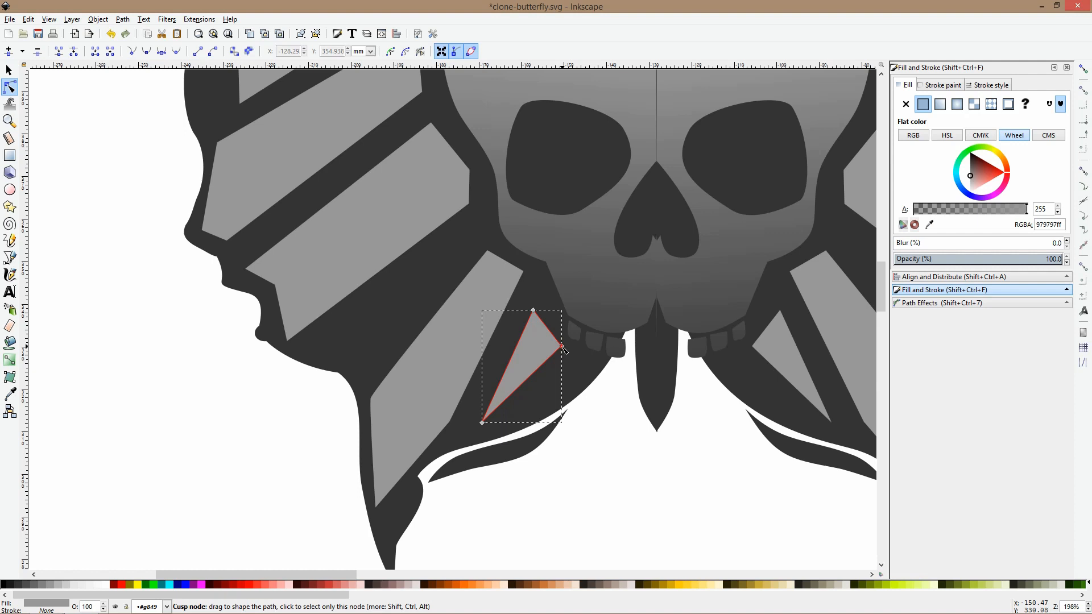
{"action": "left_click", "coordinate": [562, 346], "text": "ctrl"}
{"action": "left_click", "coordinate": [533, 310], "text": "ctrl"}
{"action": "left_click_drag", "start_coordinate": [533, 310], "coordinate": [527, 317]}
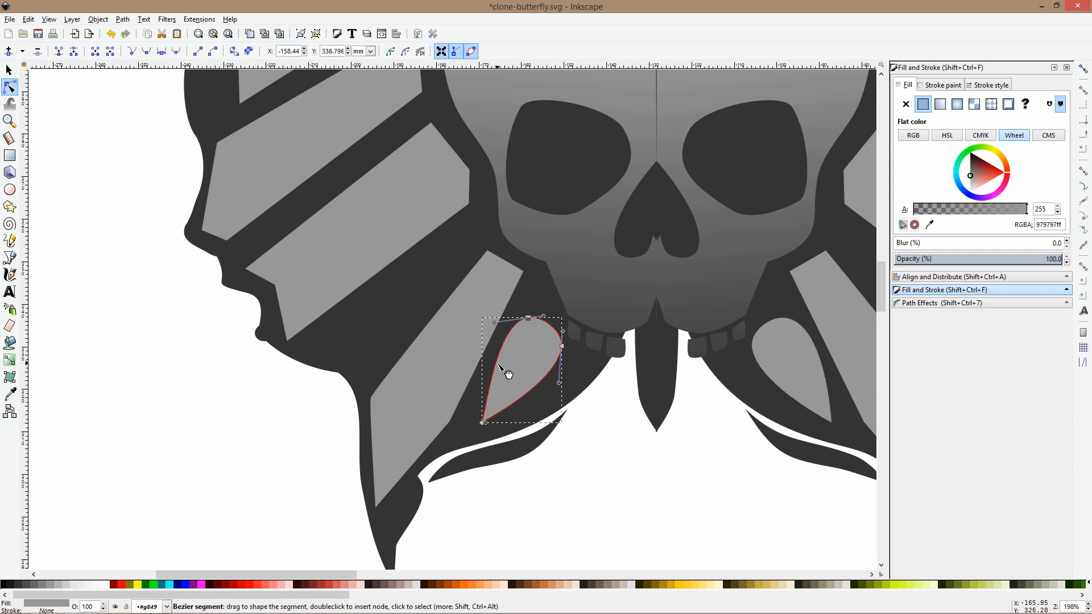
Reshape the tail panel by curving its skull-side end inward, smoothing its middle side nodes and moving its lower tip inward
{"action": "scroll", "coordinate": [508, 373], "scroll_direction": "down", "scroll_amount": 3}
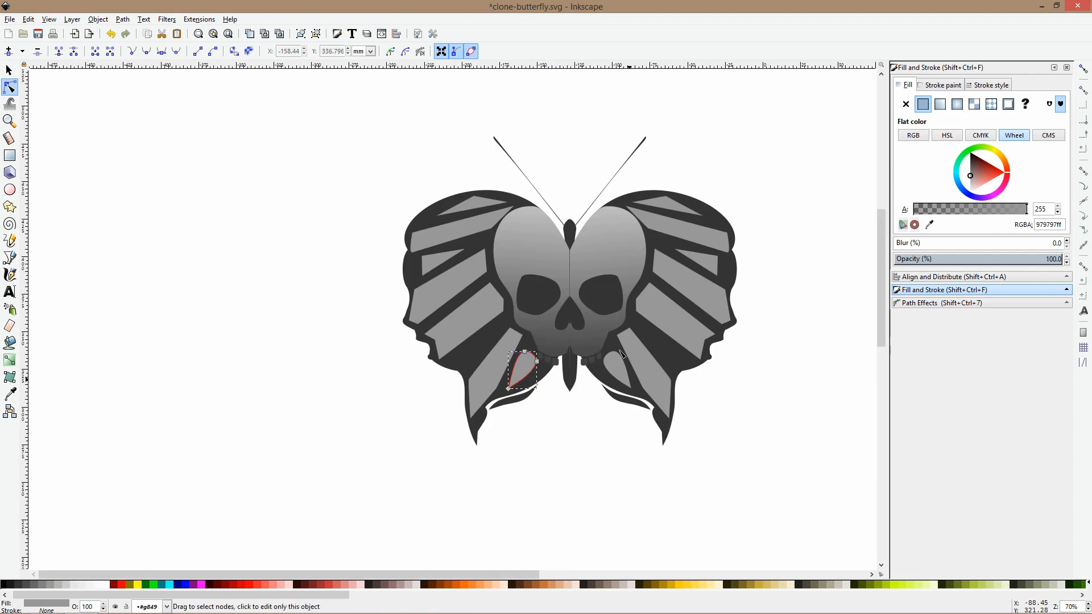
{"action": "scroll", "coordinate": [541, 355], "scroll_direction": "up", "scroll_amount": 3}
{"action": "left_click", "coordinate": [420, 364]}
{"action": "left_click_drag", "start_coordinate": [488, 306], "coordinate": [479, 309]}
{"action": "left_click", "coordinate": [415, 455], "text": "ctrl"}
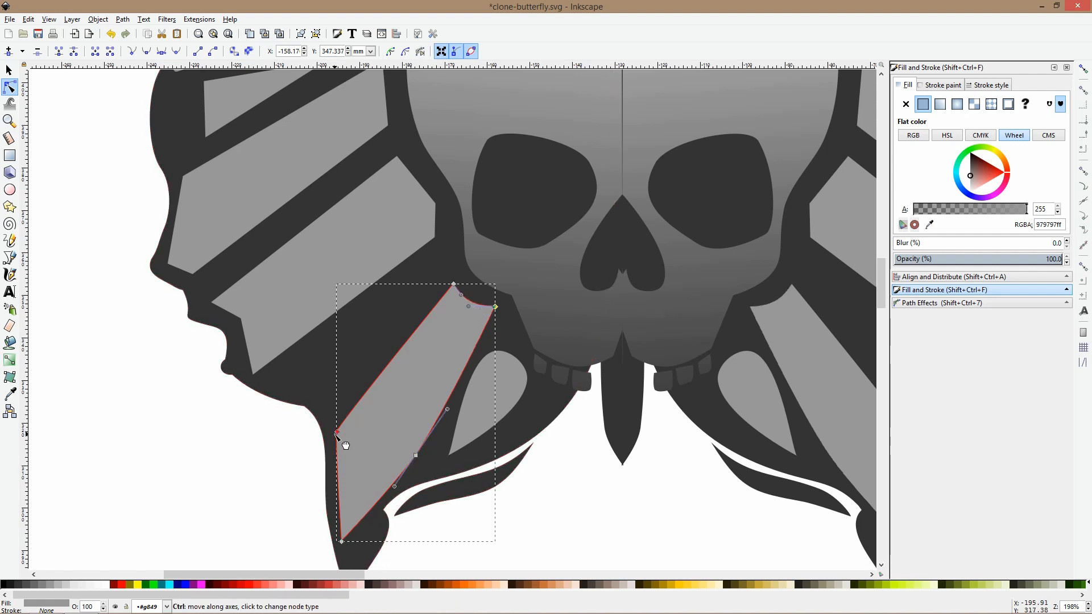
{"action": "left_click", "coordinate": [336, 432], "text": "ctrl"}
{"action": "left_click", "coordinate": [337, 433], "text": "ctrl"}
{"action": "mouse_move", "coordinate": [337, 433]}
{"action": "left_mouse_down"}
{"action": "mouse_move", "coordinate": [350, 431]}
{"action": "mouse_move", "coordinate": [351, 467]}
{"action": "left_mouse_up"}
{"action": "scroll", "coordinate": [379, 475], "scroll_direction": "down", "scroll_amount": 4}
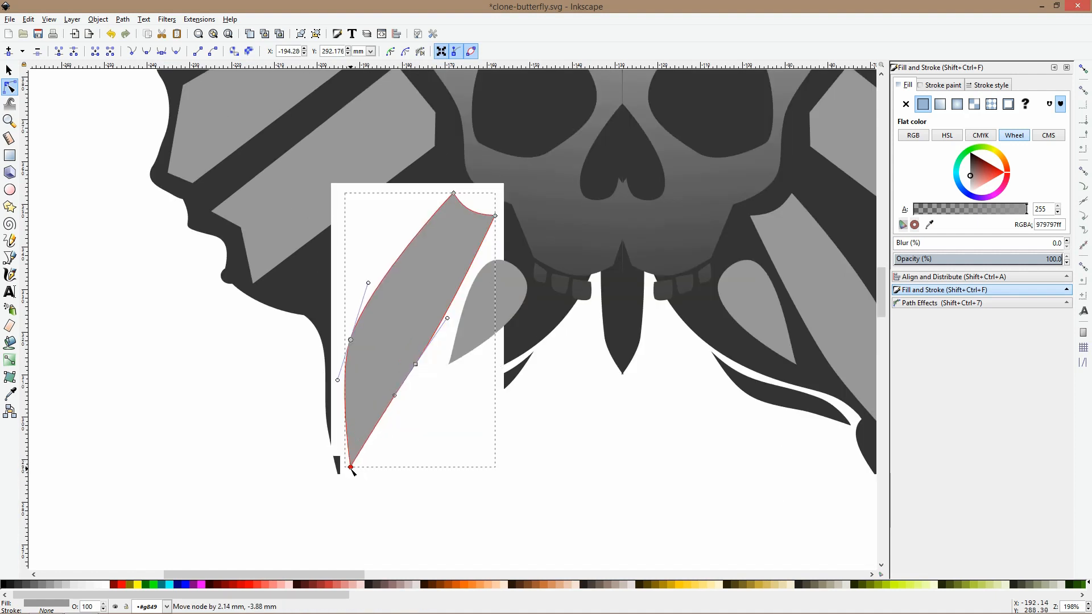
{"action": "left_click_drag", "start_coordinate": [394, 395], "coordinate": [380, 384]}
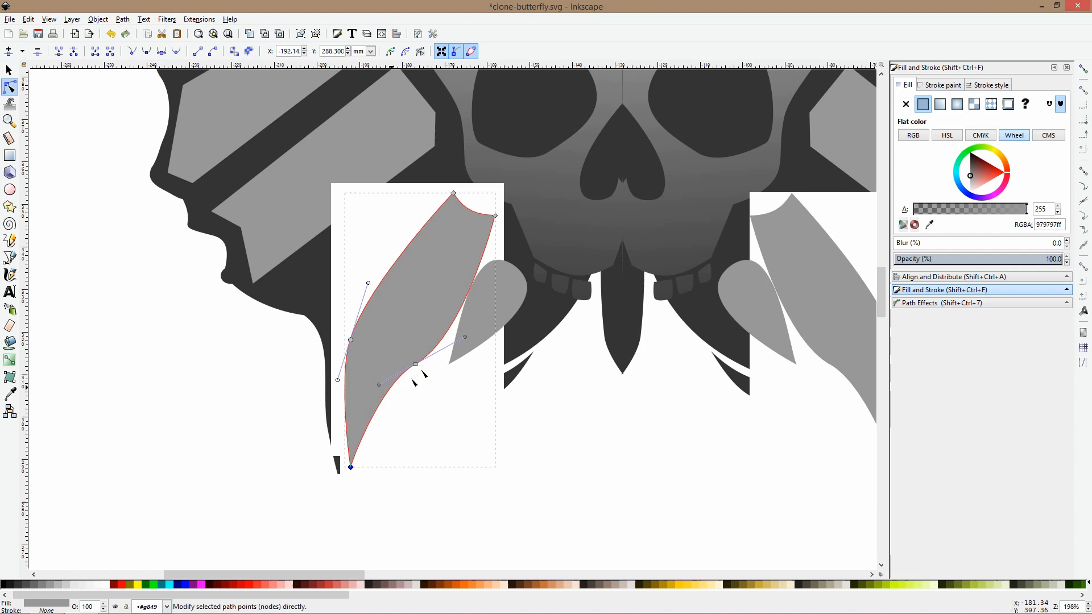
Bend the tail panel's inner edge into an S-curve around the teardrop, adding an extra node near its upper end, and deselect it
{"action": "scroll", "coordinate": [415, 366], "scroll_direction": "up", "scroll_amount": 2}
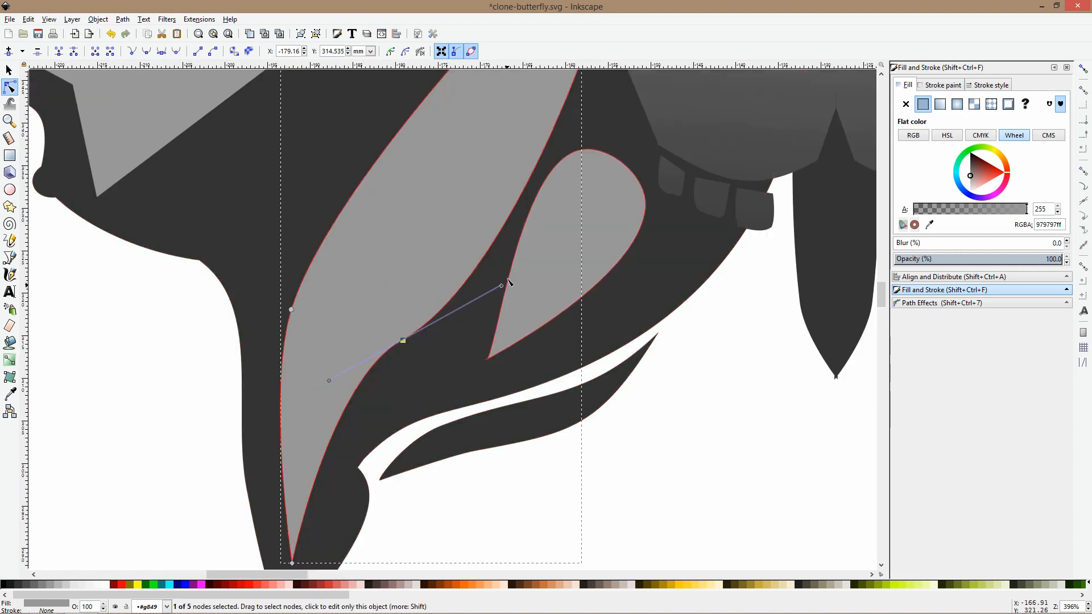
{"action": "left_click_drag", "start_coordinate": [502, 287], "coordinate": [515, 238]}
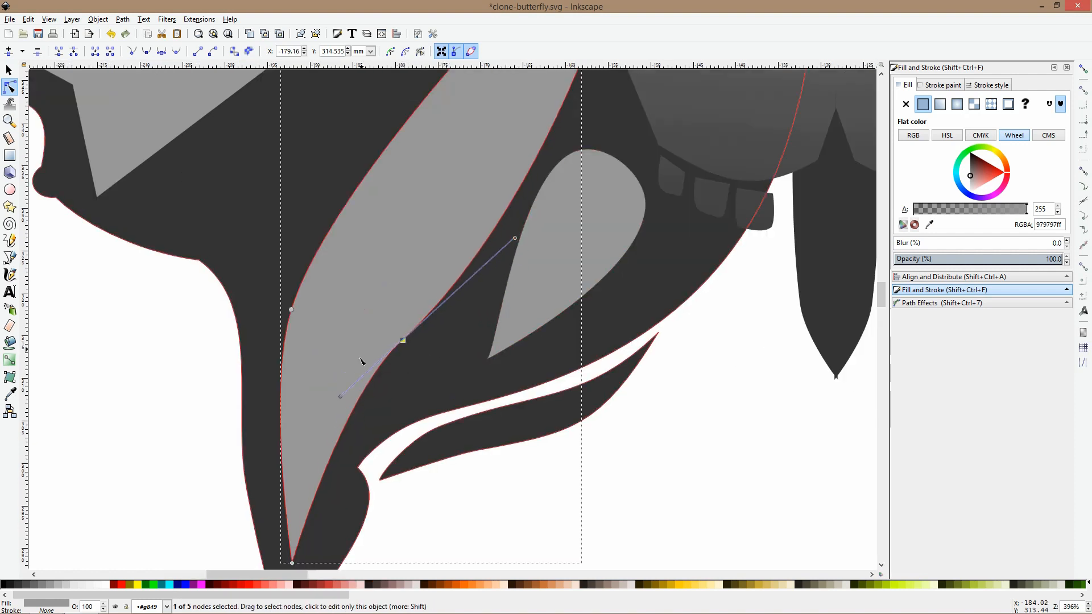
{"action": "left_click_drag", "start_coordinate": [410, 345], "coordinate": [384, 338]}
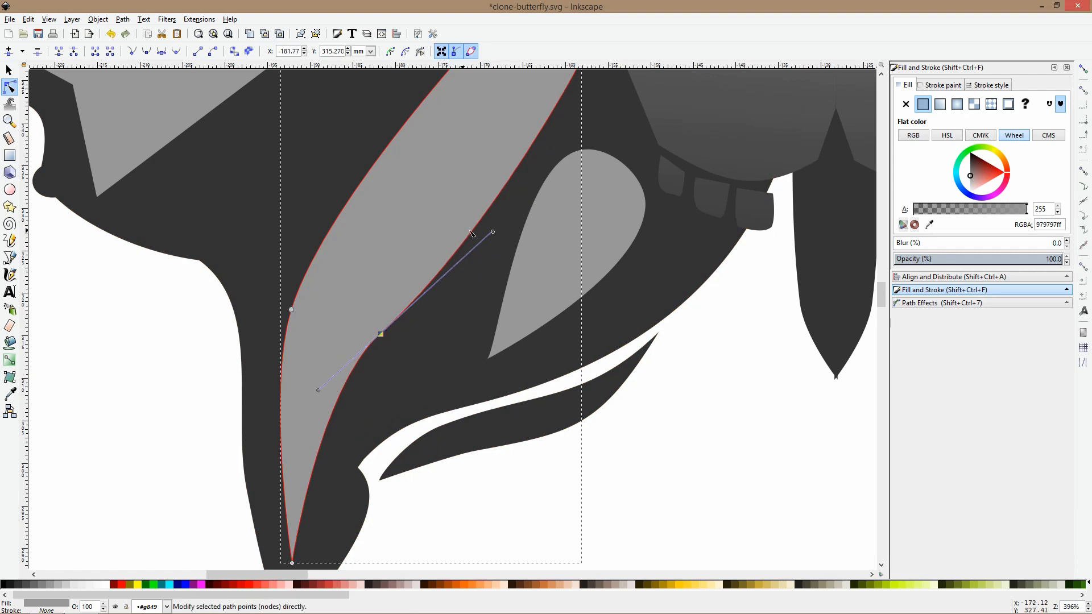
{"action": "left_click_drag", "start_coordinate": [381, 334], "coordinate": [421, 376]}
{"action": "left_click_drag", "start_coordinate": [358, 432], "coordinate": [317, 401]}
{"action": "double_click", "coordinate": [554, 222]}
{"action": "left_click_drag", "start_coordinate": [554, 221], "coordinate": [507, 175]}
{"action": "left_click", "coordinate": [555, 238]}
{"action": "left_click", "coordinate": [691, 384]}
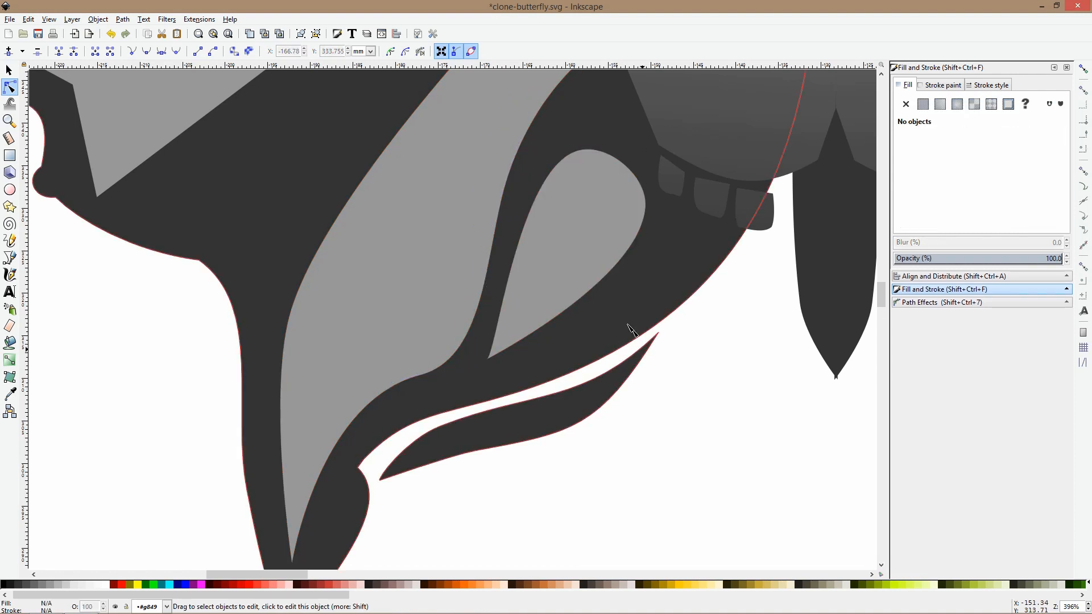
Reshape the skull-side end of the chin panel to follow the skull's cheek, adding a smooth node along the curved edge
{"action": "scroll", "coordinate": [631, 330], "scroll_direction": "down", "scroll_amount": 2, "text": "ctrl"}
{"action": "left_click", "coordinate": [576, 207]}
{"action": "scroll", "coordinate": [575, 207], "scroll_direction": "up", "scroll_amount": 1, "text": "ctrl"}
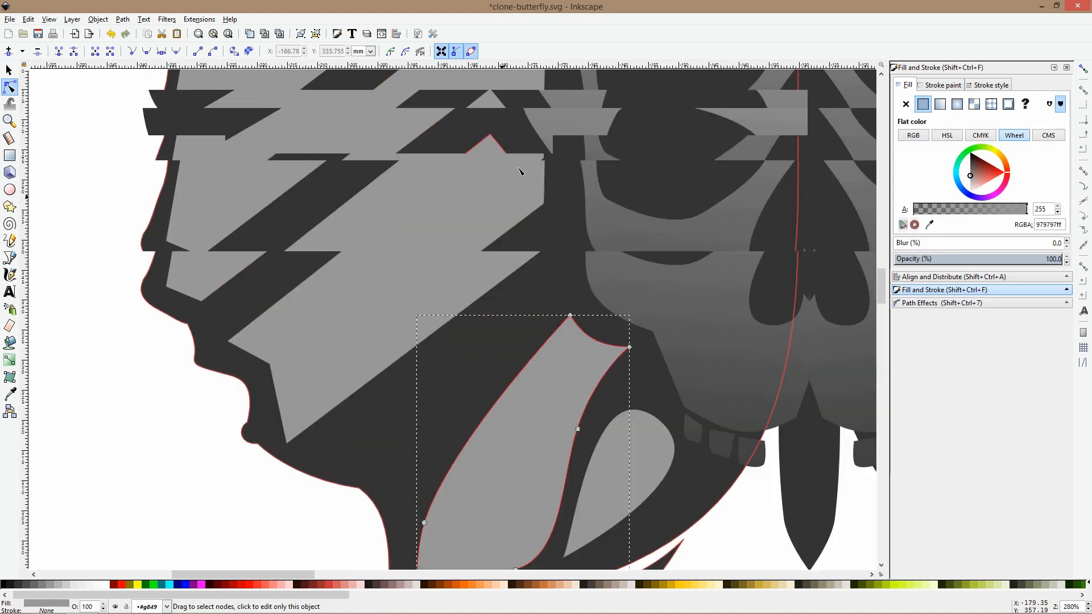
{"action": "scroll", "coordinate": [504, 155], "scroll_direction": "up", "scroll_amount": 5}
{"action": "left_click", "coordinate": [528, 227]}
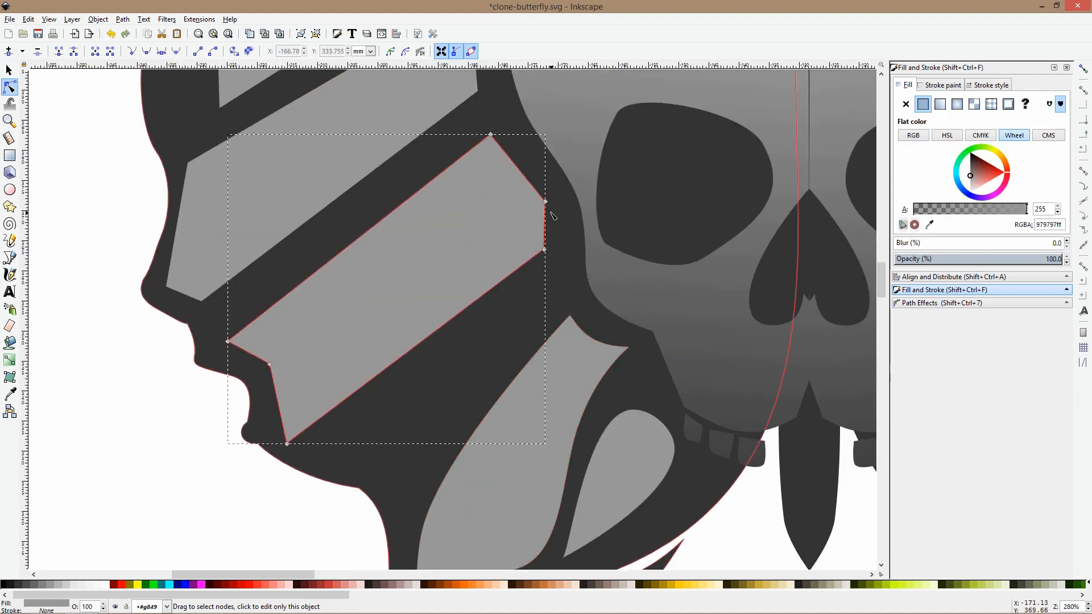
{"action": "left_click", "coordinate": [546, 202], "text": "ctrl"}
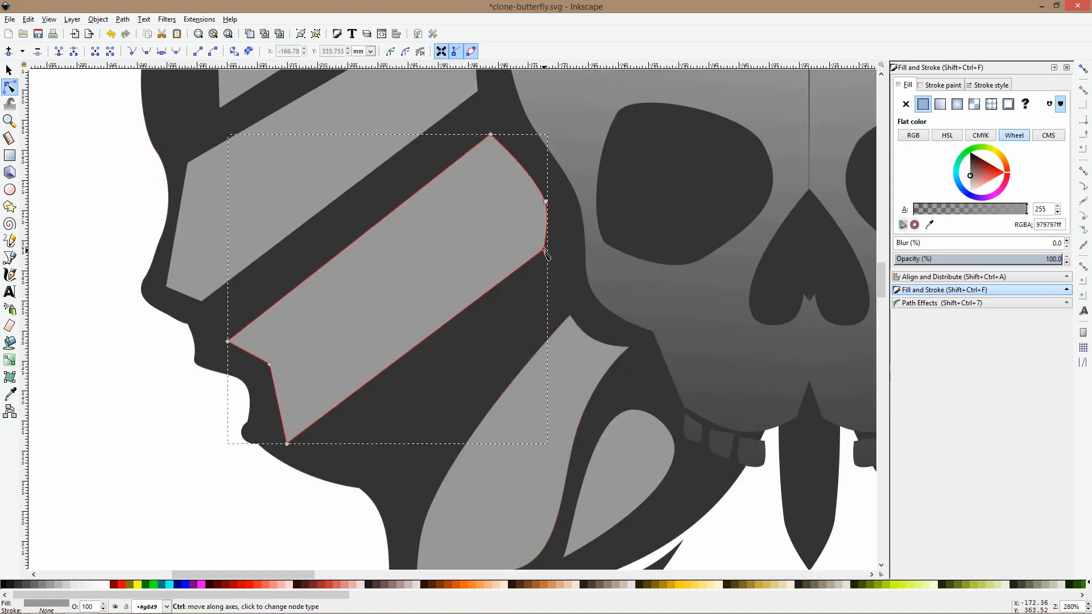
{"action": "left_click_drag", "start_coordinate": [544, 251], "coordinate": [545, 261]}
{"action": "left_click_drag", "start_coordinate": [550, 218], "coordinate": [542, 245]}
{"action": "left_click_drag", "start_coordinate": [546, 201], "coordinate": [544, 204]}
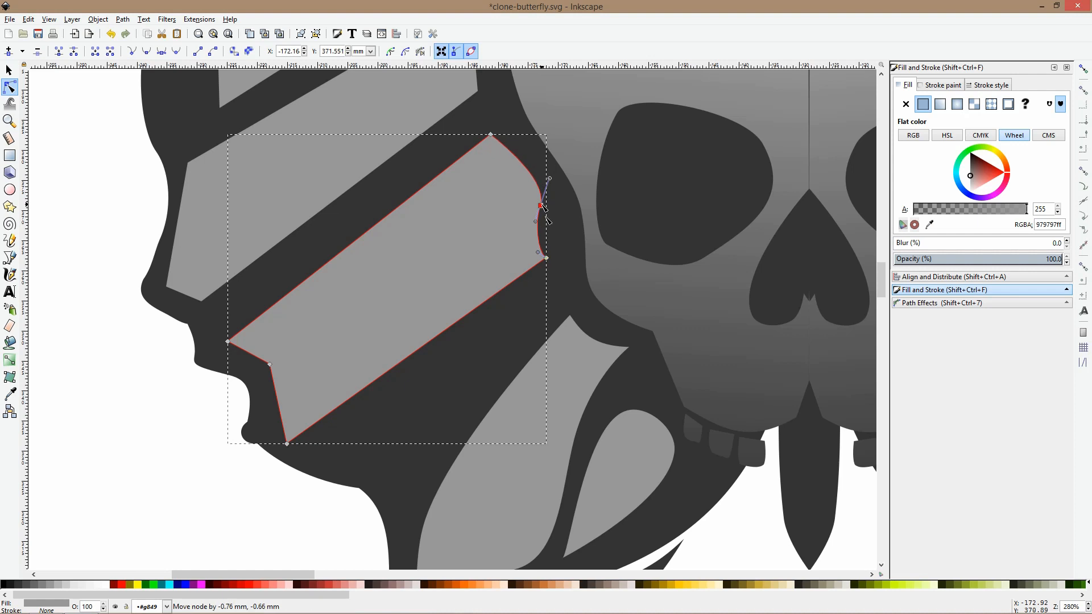
{"action": "left_click_drag", "start_coordinate": [546, 258], "coordinate": [538, 201]}
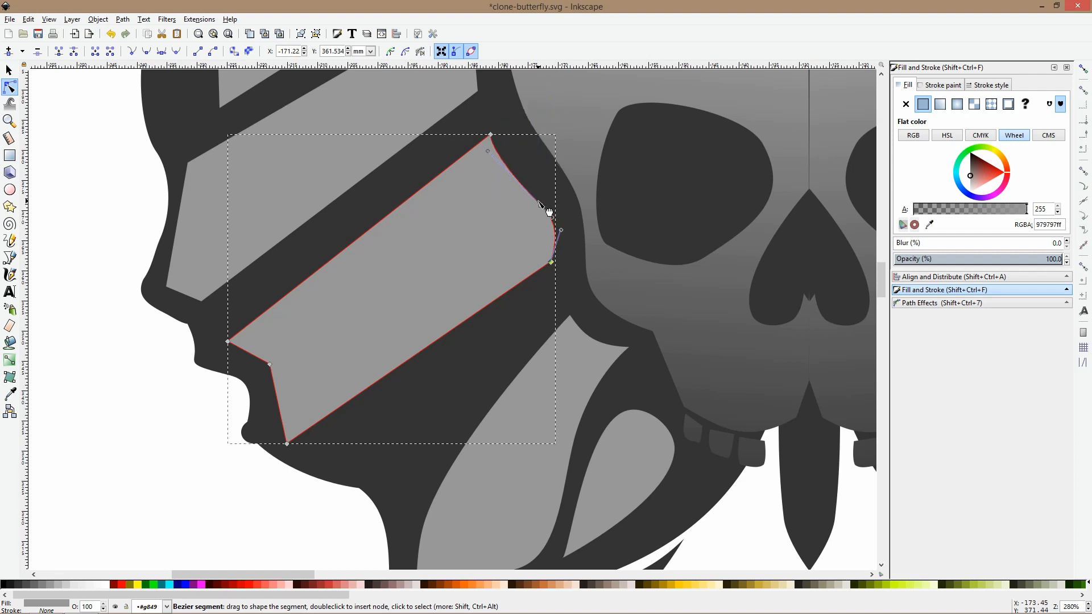
{"action": "double_click", "coordinate": [540, 203]}
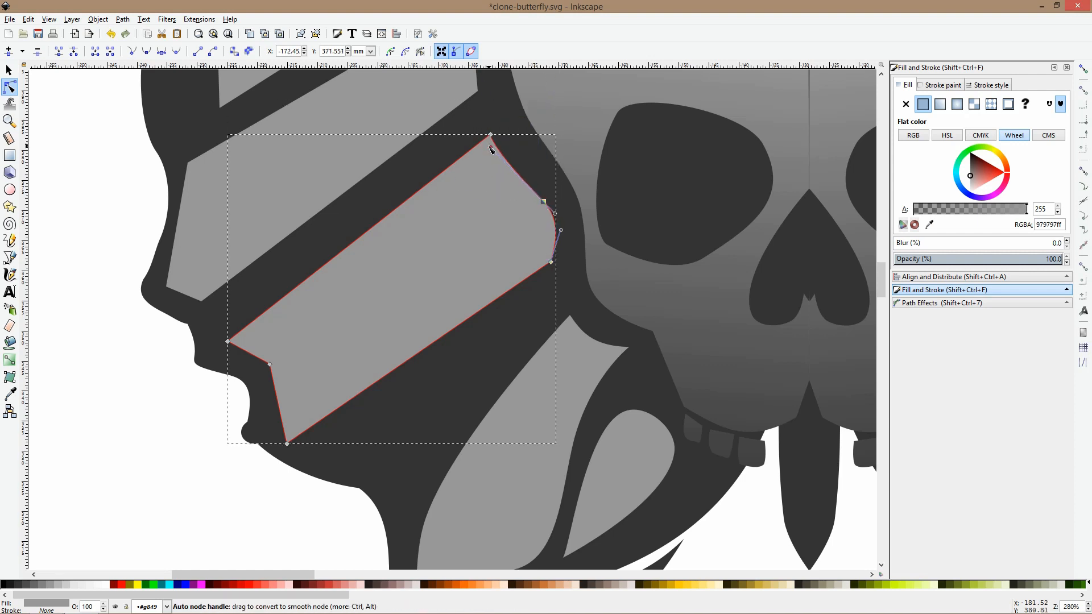
Round the chin panel's face-side nodes to follow the lips and chin, and bow its long upper edge gently clear of the nose panel
{"action": "left_click_drag", "start_coordinate": [272, 376], "coordinate": [281, 391]}
{"action": "left_click", "coordinate": [291, 443], "text": "ctrl"}
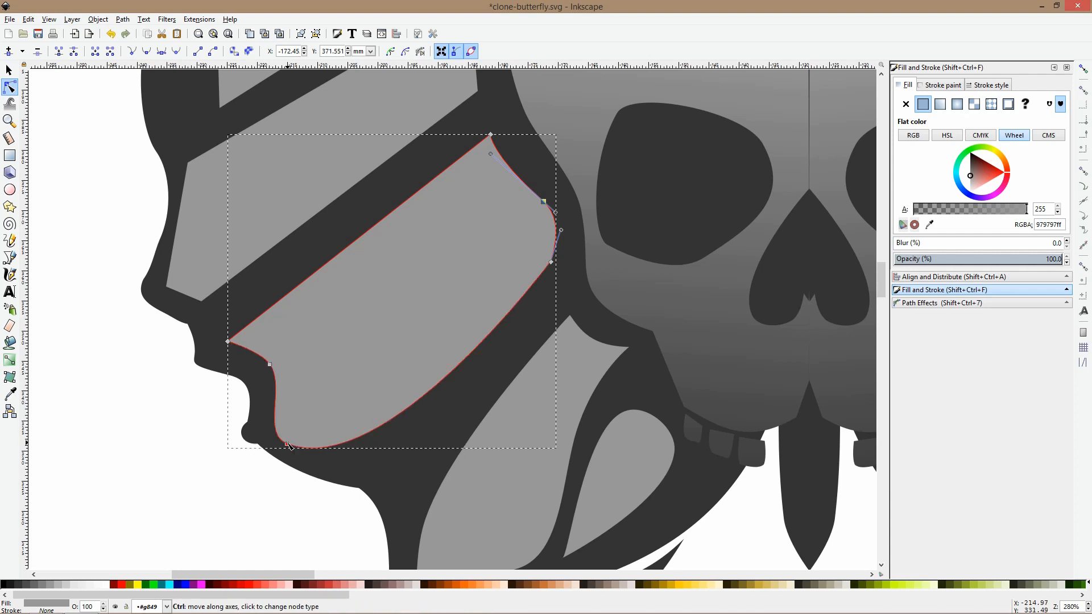
{"action": "left_click_drag", "start_coordinate": [294, 445], "coordinate": [309, 433]}
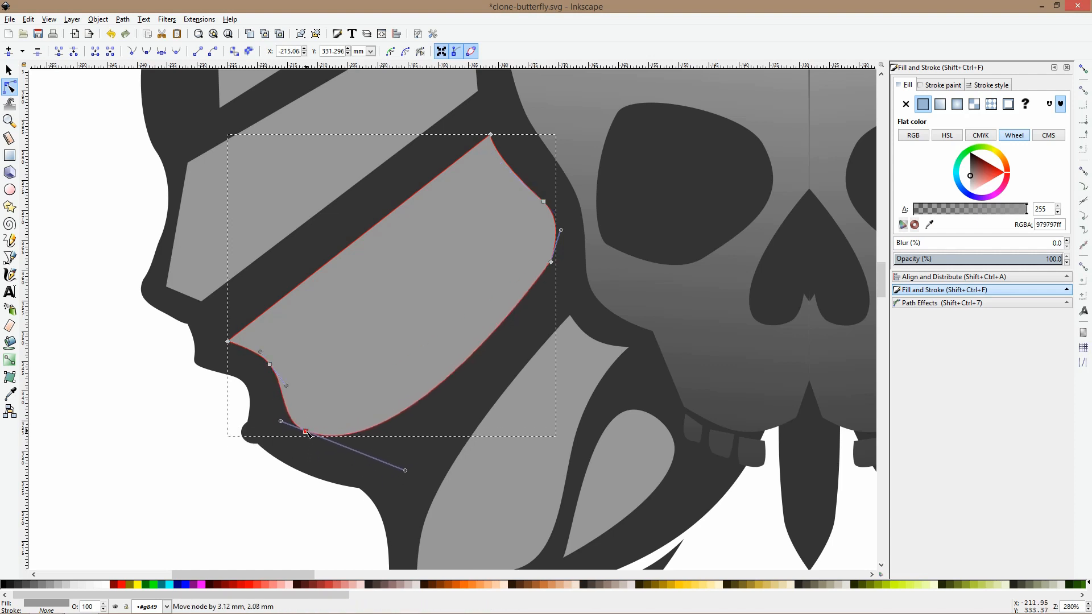
{"action": "left_click", "coordinate": [228, 341], "text": "ctrl"}
{"action": "left_click_drag", "start_coordinate": [228, 342], "coordinate": [232, 330]}
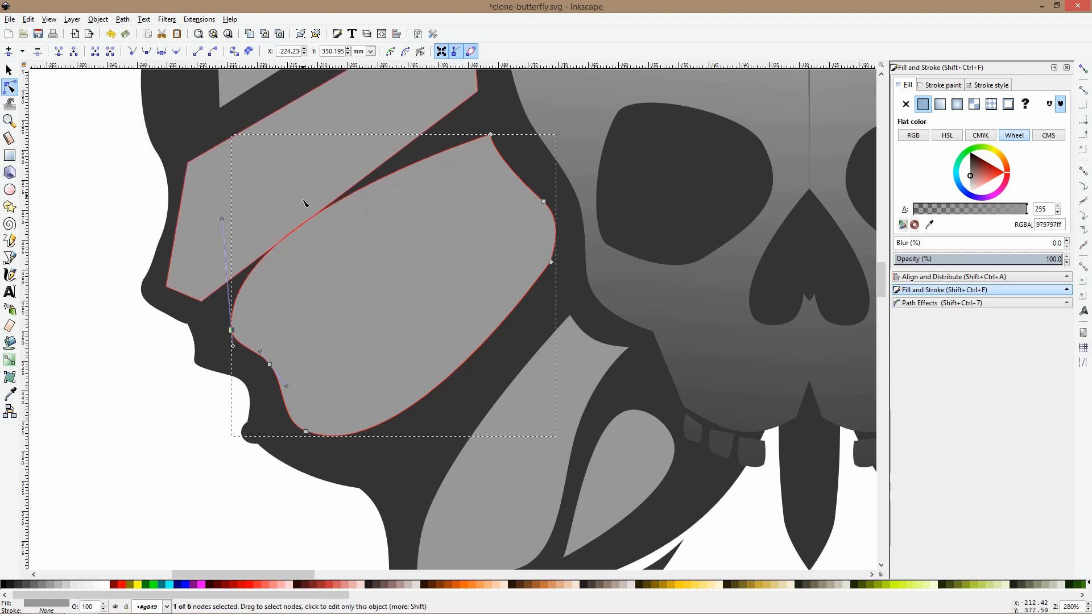
{"action": "left_click_drag", "start_coordinate": [312, 233], "coordinate": [336, 273]}
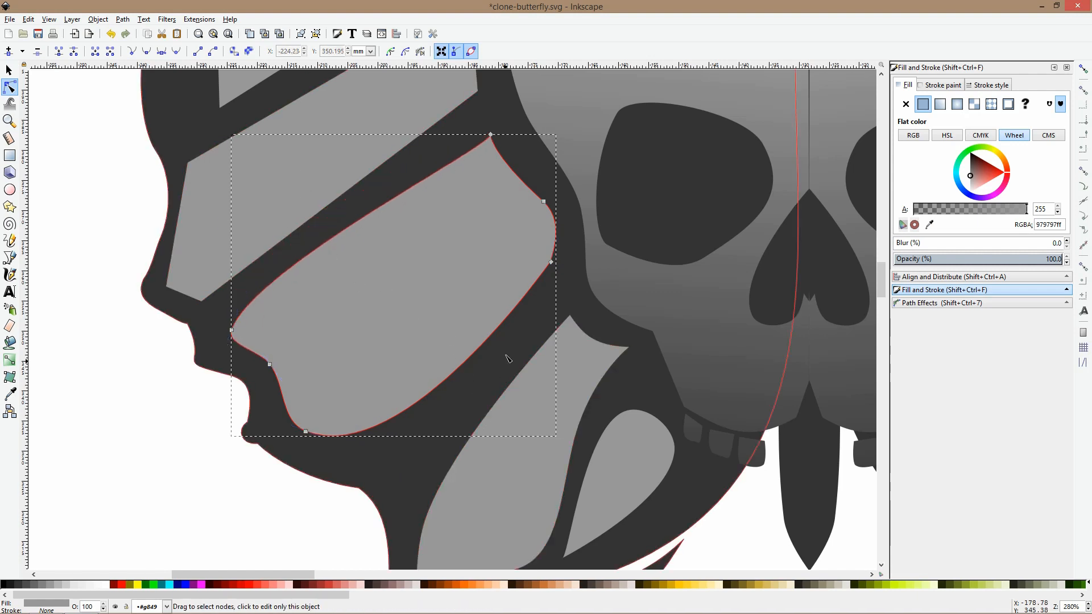
Curve the nose panel's skull-side end inward and move the chin panel's upper tip slightly up and away from the skull
{"action": "scroll", "coordinate": [506, 354], "scroll_direction": "down", "scroll_amount": 3}
{"action": "left_click", "coordinate": [205, 387]}
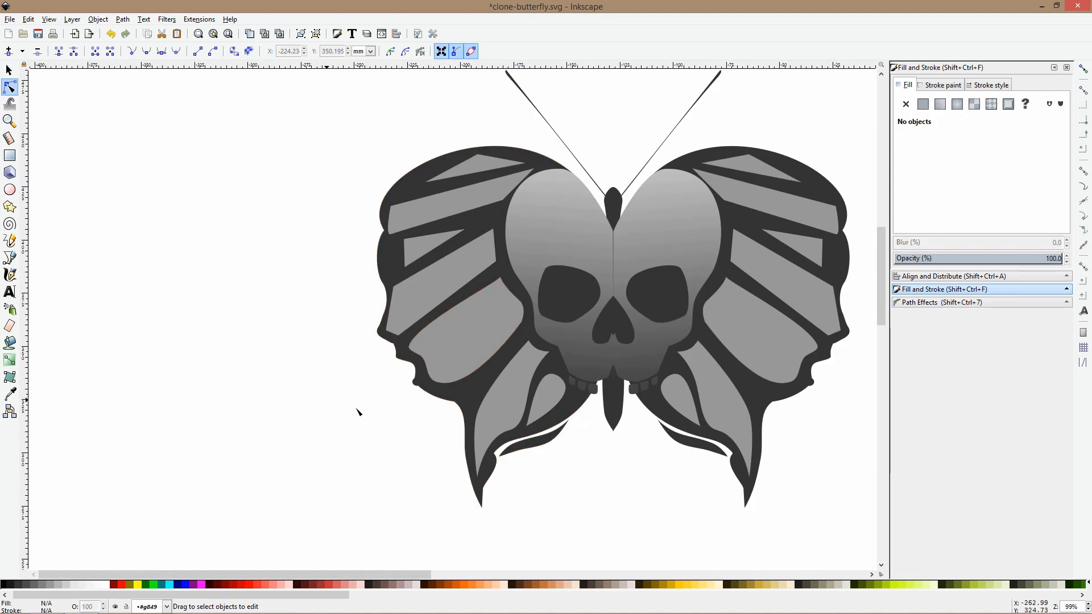
{"action": "scroll", "coordinate": [435, 274], "scroll_direction": "up", "scroll_amount": 4}
{"action": "left_click", "coordinate": [436, 295]}
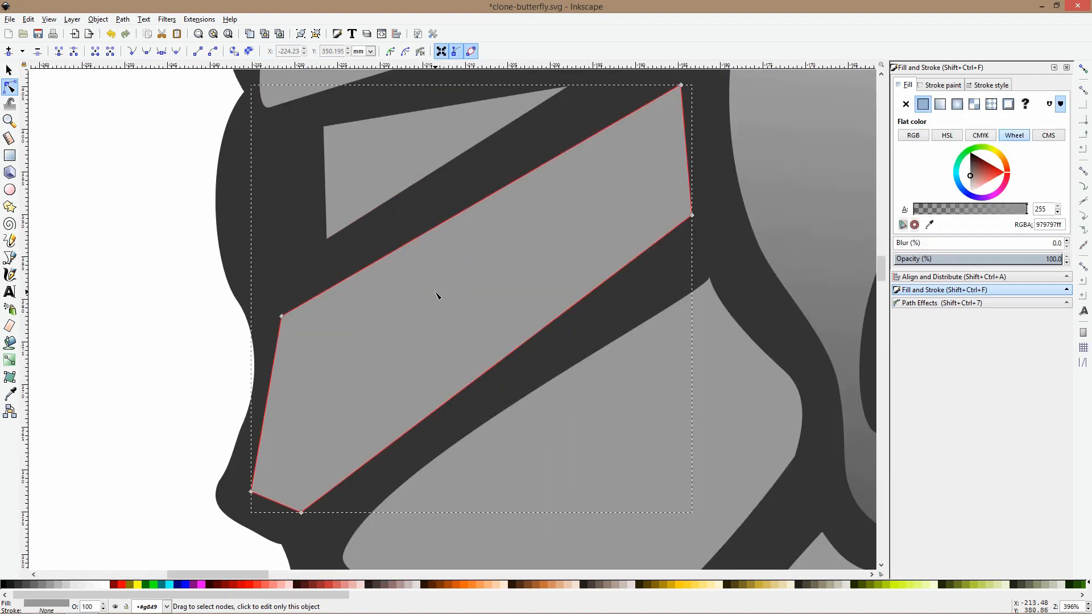
{"action": "left_click_drag", "start_coordinate": [685, 145], "coordinate": [676, 147]}
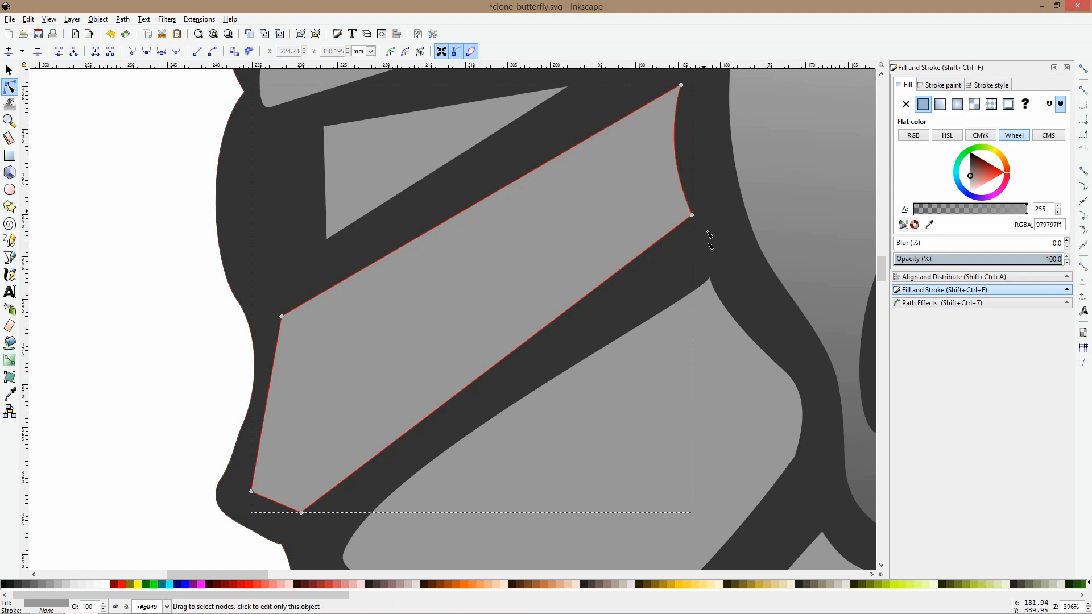
{"action": "left_click_drag", "start_coordinate": [710, 276], "coordinate": [685, 290]}
Curve the nose panel's face-side edge inward, smooth its lowest node and bow its long lower edge to parallel the chin panel
{"action": "left_click", "coordinate": [264, 256]}
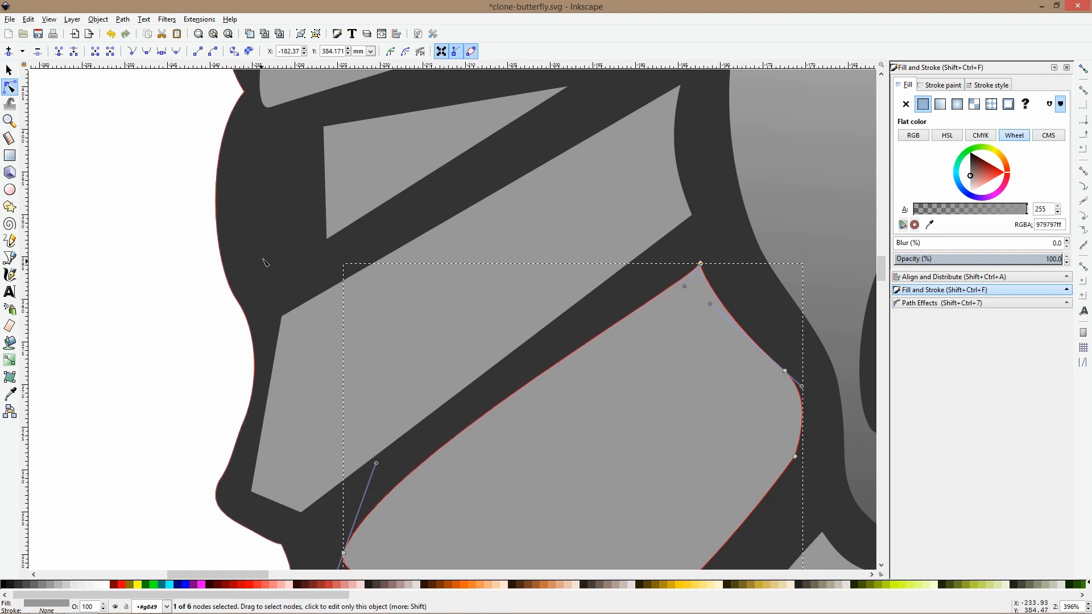
{"action": "left_click", "coordinate": [303, 322]}
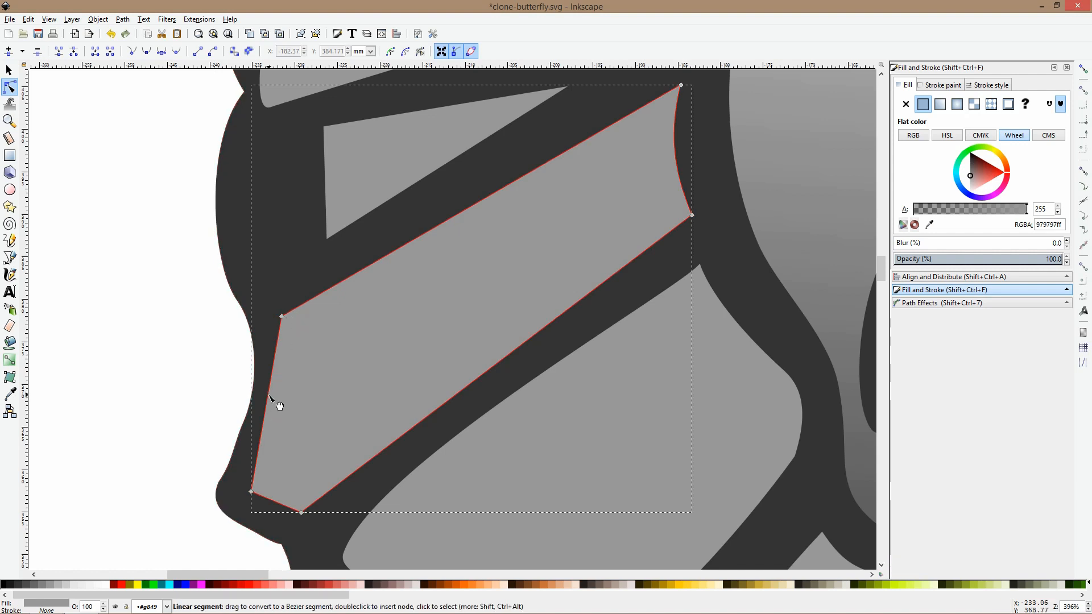
{"action": "left_click_drag", "start_coordinate": [274, 404], "coordinate": [283, 398]}
{"action": "left_click", "coordinate": [302, 514], "text": "ctrl"}
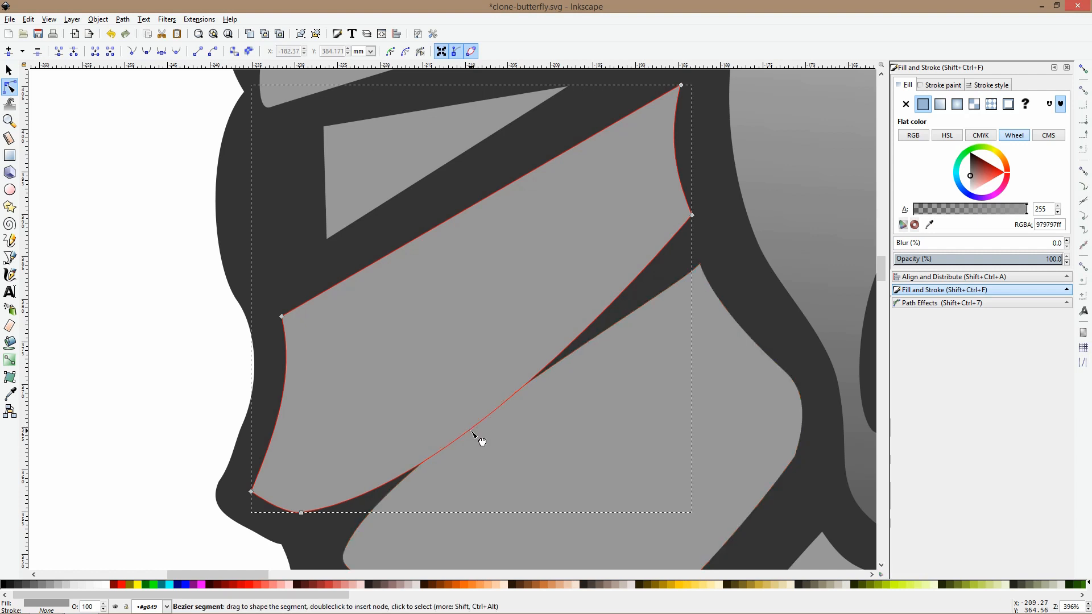
{"action": "left_click_drag", "start_coordinate": [466, 431], "coordinate": [443, 408]}
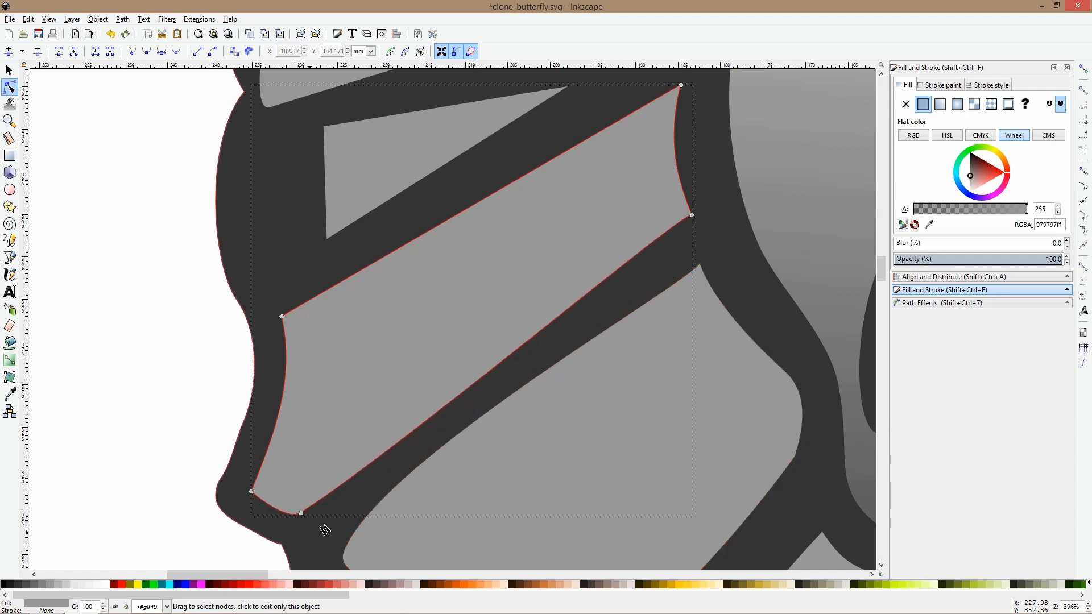
{"action": "left_click", "coordinate": [302, 514]}
{"action": "left_click_drag", "start_coordinate": [407, 445], "coordinate": [427, 452]}
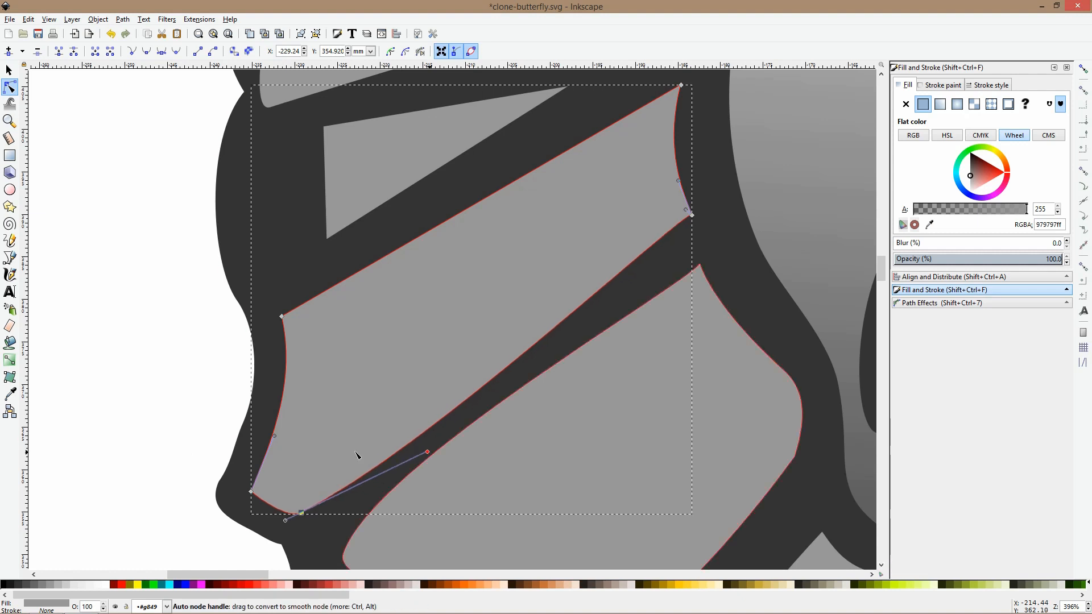
Round the nose panel's lower face-side corner by smoothing its node and moving it up and inward, and deselect the panel
{"action": "left_click", "coordinate": [251, 491], "text": "ctrl"}
{"action": "left_click_drag", "start_coordinate": [252, 491], "coordinate": [272, 437]}
{"action": "left_click_drag", "start_coordinate": [234, 508], "coordinate": [262, 464]}
{"action": "left_click", "coordinate": [199, 446]}
{"action": "left_click", "coordinate": [195, 377]}
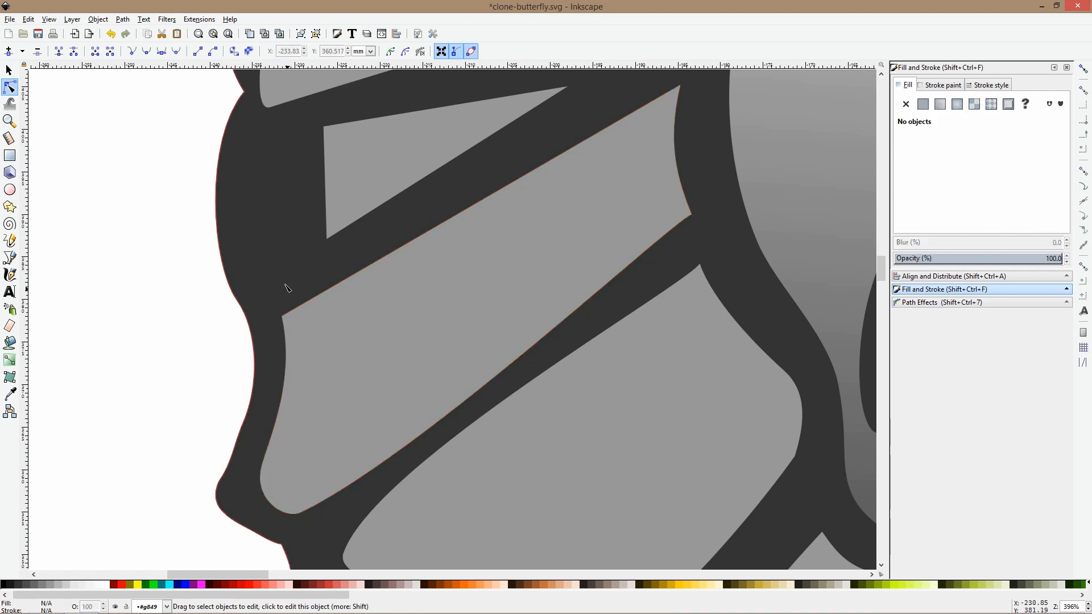
Reshape the small triangular panel above the nose panel into a teardrop by rounding both of its face-side nodes
{"action": "scroll", "coordinate": [370, 232], "scroll_direction": "up", "scroll_amount": 4}
{"action": "left_click", "coordinate": [372, 258]}
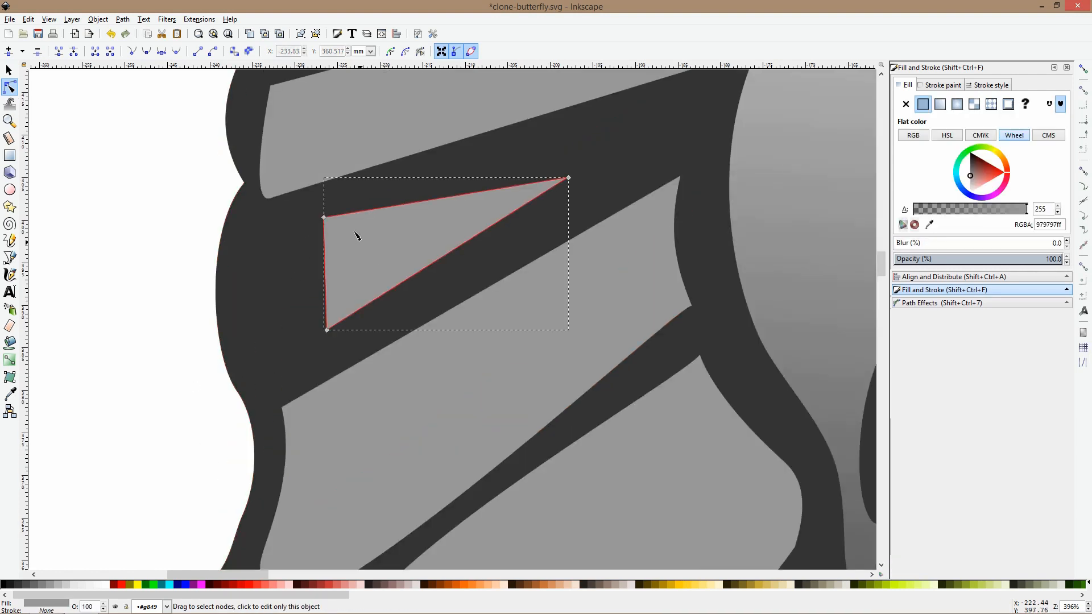
{"action": "left_click_drag", "start_coordinate": [326, 223], "coordinate": [374, 192]}
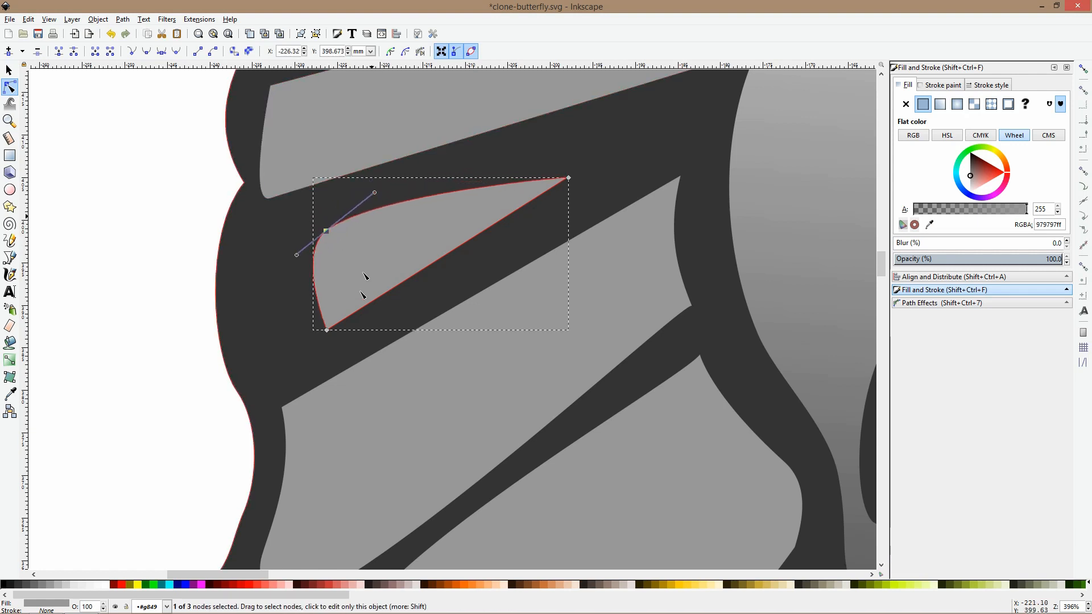
{"action": "left_click", "coordinate": [327, 330], "text": "ctrl"}
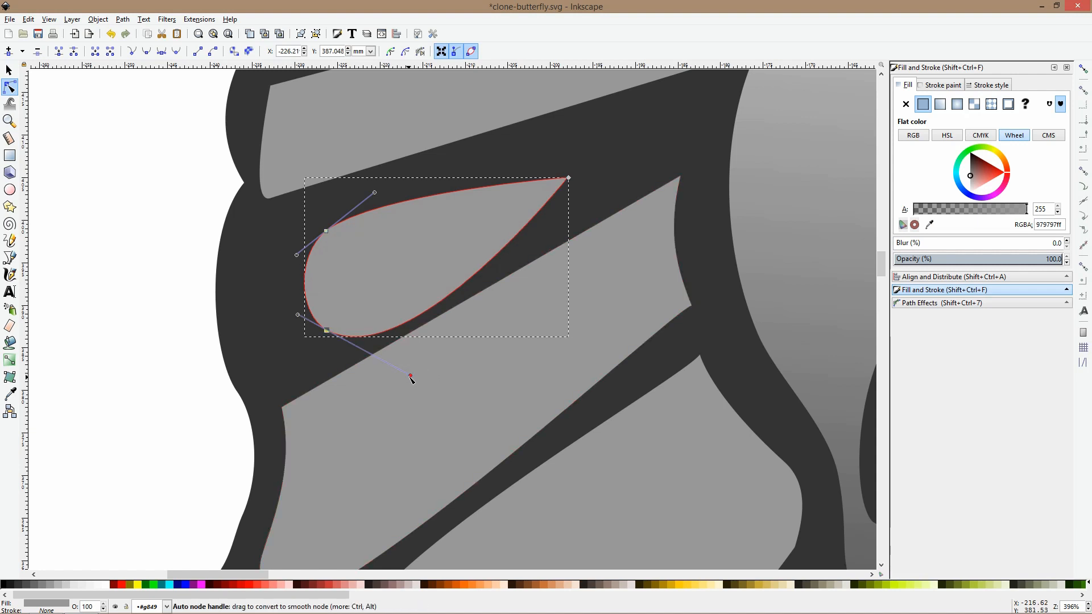
{"action": "left_click_drag", "start_coordinate": [410, 374], "coordinate": [423, 317]}
Bend the nose panel's long upper edge around the teardrop above it, adding a smooth middle node, and deselect the panel
{"action": "left_click", "coordinate": [334, 394]}
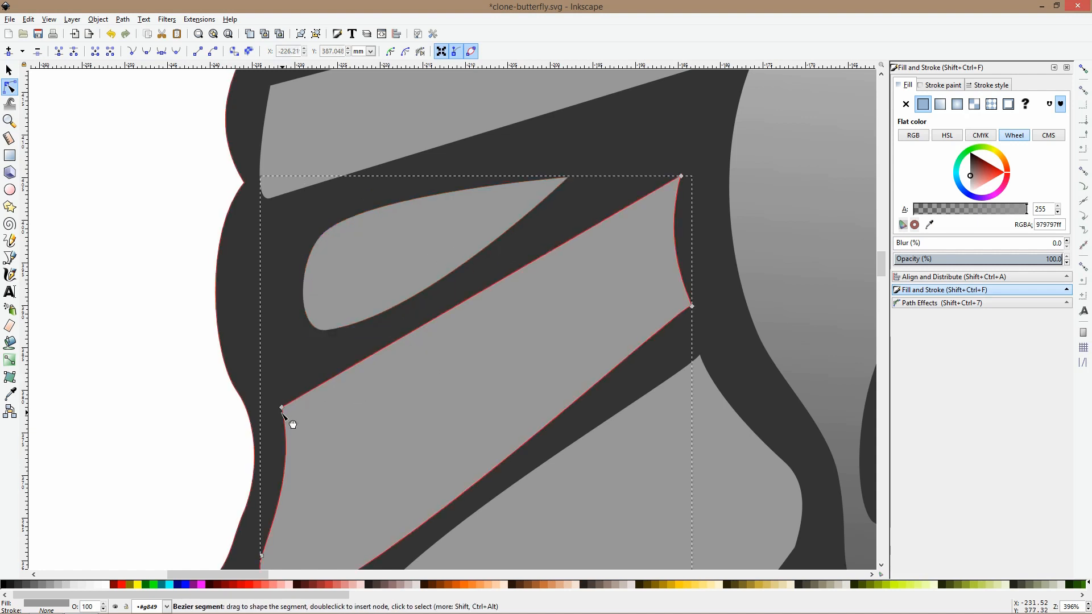
{"action": "left_click_drag", "start_coordinate": [315, 393], "coordinate": [288, 402]}
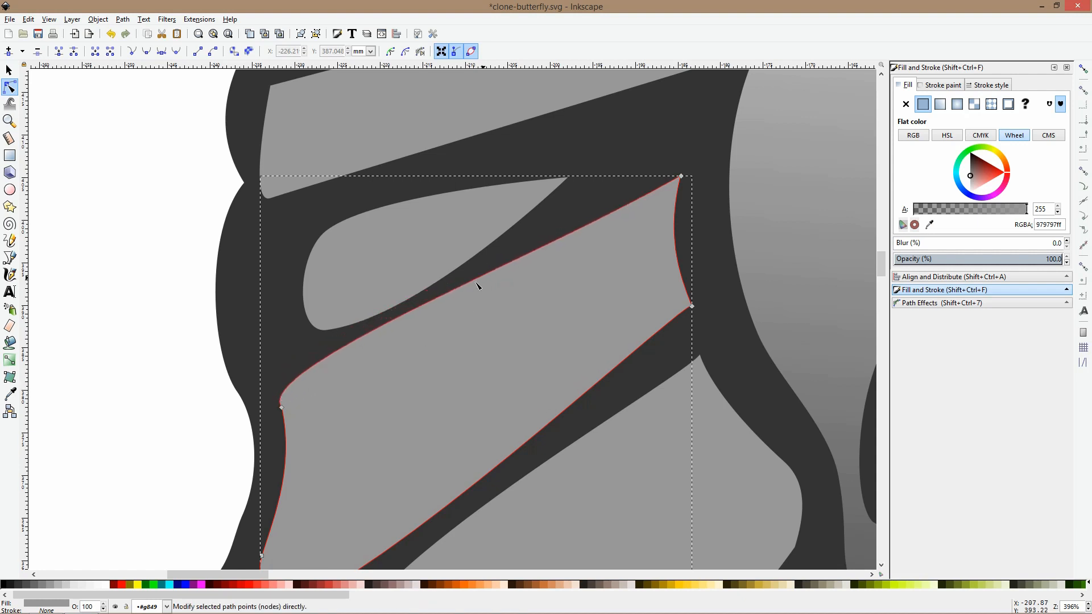
{"action": "double_click", "coordinate": [449, 296]}
{"action": "left_click_drag", "start_coordinate": [449, 296], "coordinate": [455, 317]}
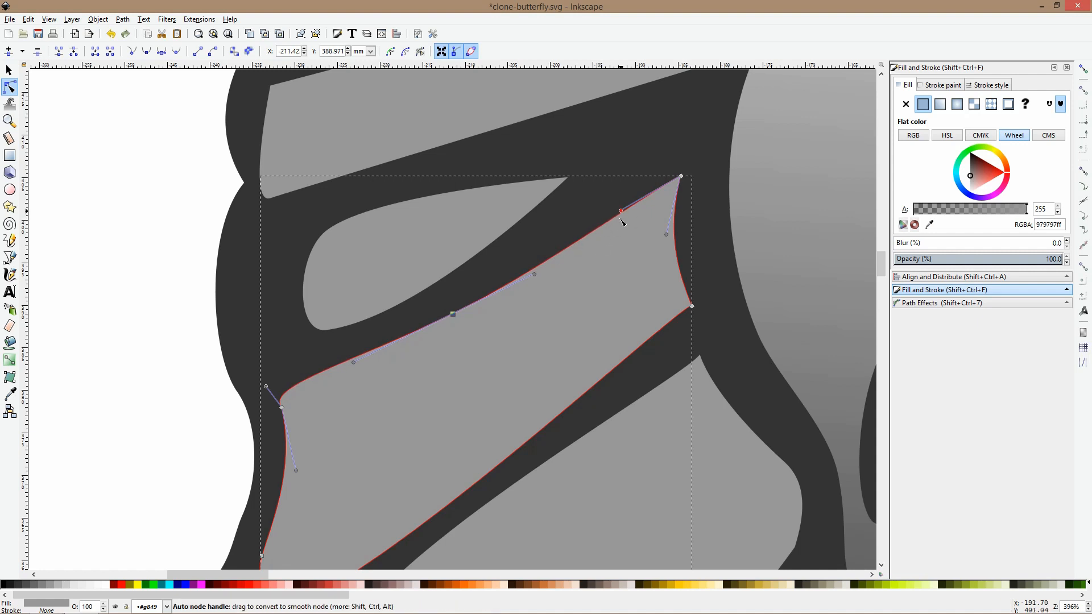
{"action": "left_click_drag", "start_coordinate": [621, 214], "coordinate": [625, 229]}
{"action": "key", "text": "s"}
{"action": "scroll", "coordinate": [616, 266], "scroll_direction": "down", "scroll_amount": 5}
{"action": "left_click", "coordinate": [426, 421]}
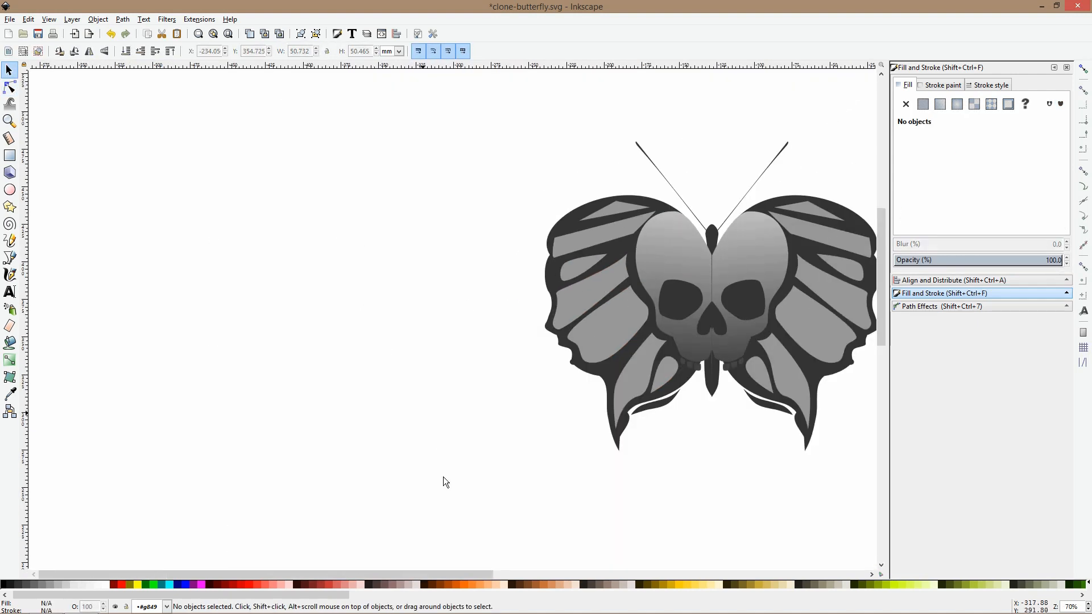
Move the upper teardrop panel about 11 mm toward the skull, tilt it slightly clockwise and deselect it
{"action": "scroll", "coordinate": [548, 401], "scroll_direction": "up", "scroll_amount": 4}
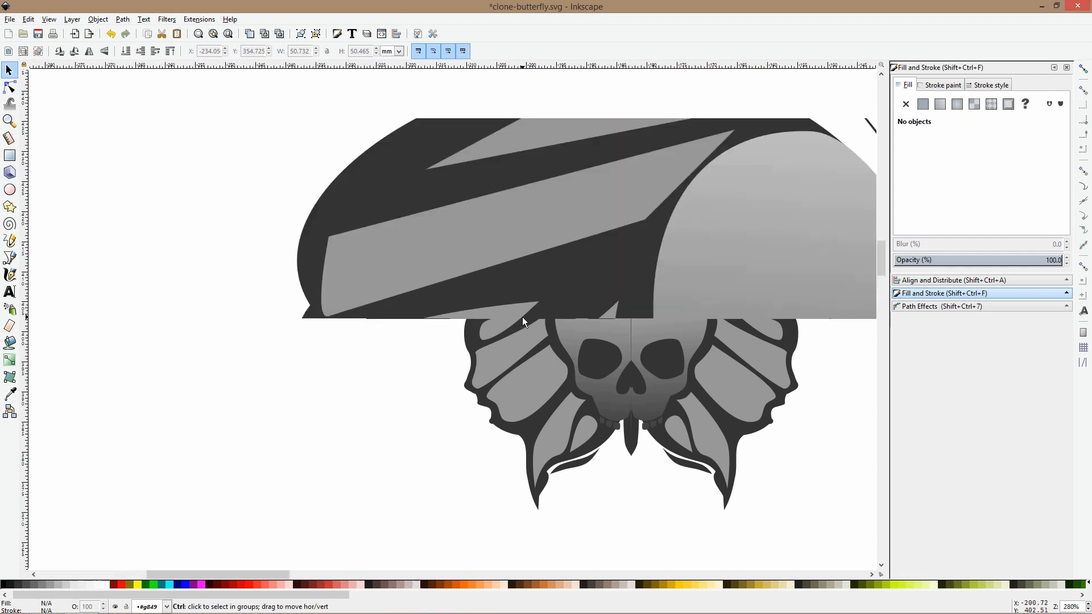
{"action": "left_click", "coordinate": [472, 316]}
{"action": "left_click_drag", "start_coordinate": [477, 318], "coordinate": [560, 287]}
{"action": "left_click_drag", "start_coordinate": [621, 268], "coordinate": [585, 292]}
{"action": "scroll", "coordinate": [582, 310], "scroll_direction": "down", "scroll_amount": 4}
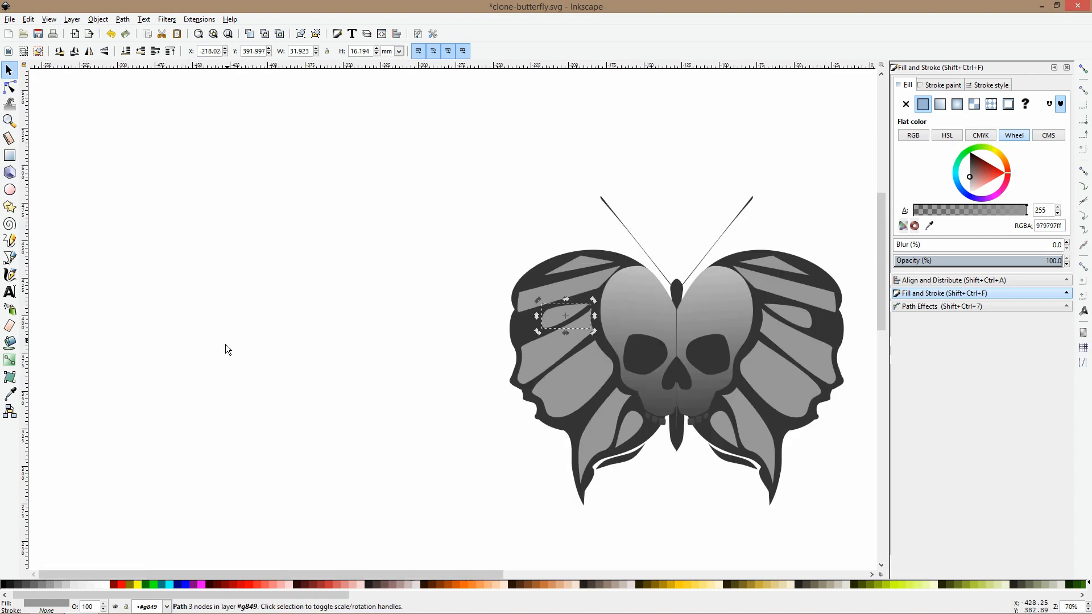
{"action": "left_click", "coordinate": [225, 345]}
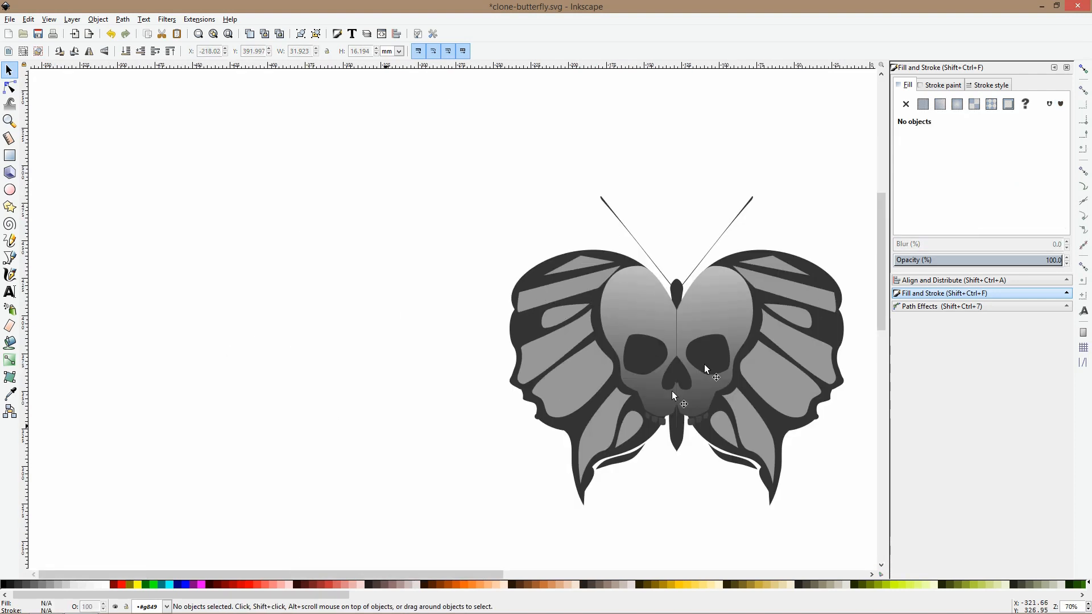
Move the forehead panel's two face-side nodes inward and round that end to follow the wing's outer contour
{"action": "scroll", "coordinate": [603, 285], "scroll_direction": "up", "scroll_amount": 3, "text": "ctrl"}
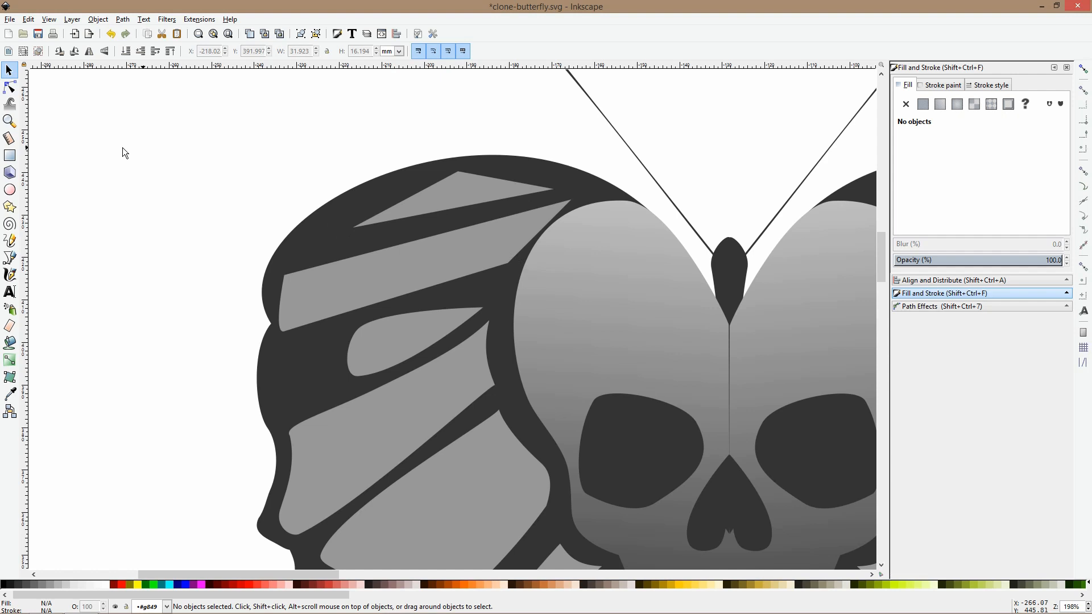
{"action": "left_click", "coordinate": [9, 86]}
{"action": "left_click", "coordinate": [449, 238]}
{"action": "scroll", "coordinate": [448, 239], "scroll_direction": "up", "scroll_amount": 2, "text": "ctrl"}
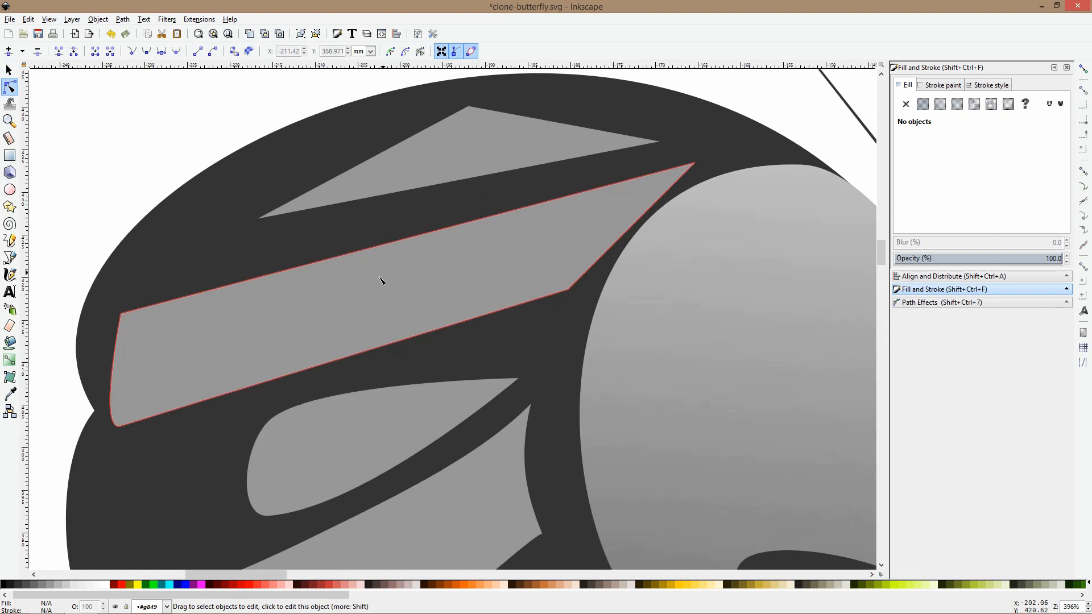
{"action": "left_click_drag", "start_coordinate": [121, 313], "coordinate": [170, 245]}
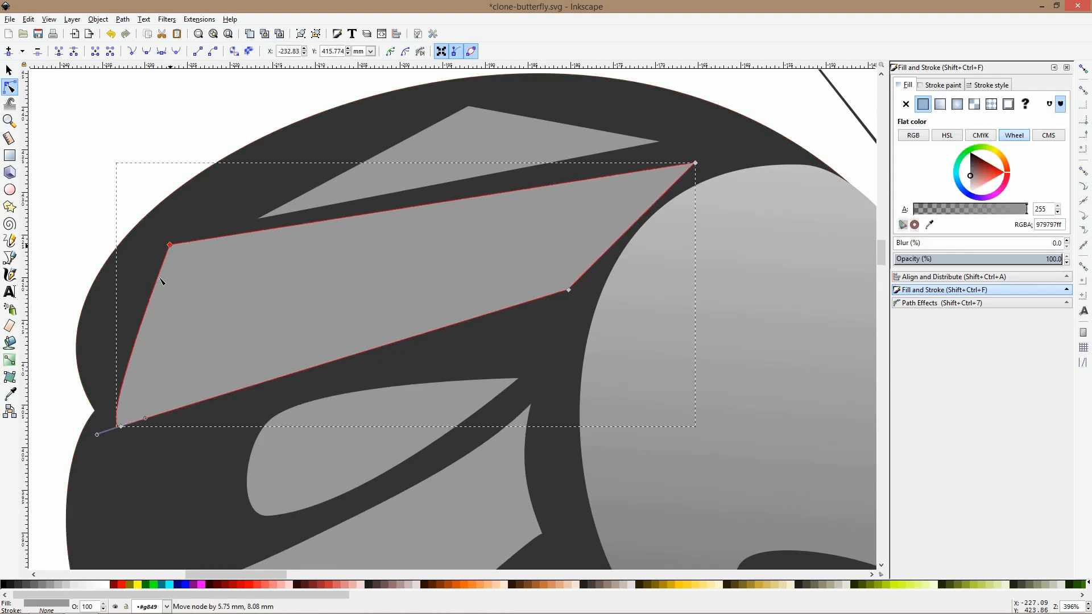
{"action": "left_click_drag", "start_coordinate": [145, 318], "coordinate": [165, 393]}
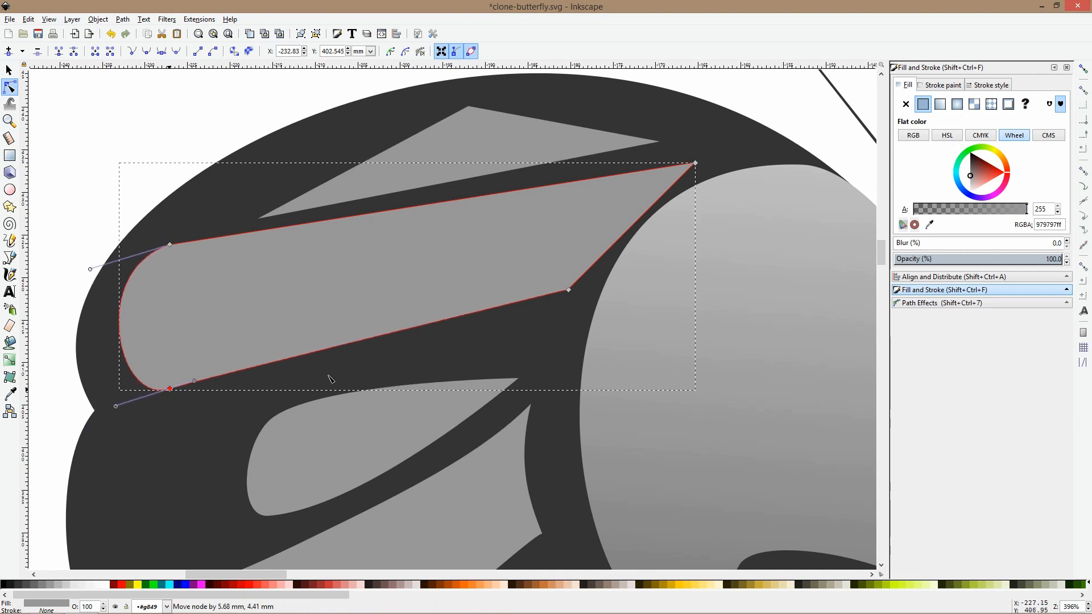
Pull the forehead panel's skull-side tip inward, curve that end along the skull and smooth its lower corner node
{"action": "left_click_drag", "start_coordinate": [695, 163], "coordinate": [645, 179]}
{"action": "left_click_drag", "start_coordinate": [617, 217], "coordinate": [594, 232]}
{"action": "left_click_drag", "start_coordinate": [568, 291], "coordinate": [560, 274]}
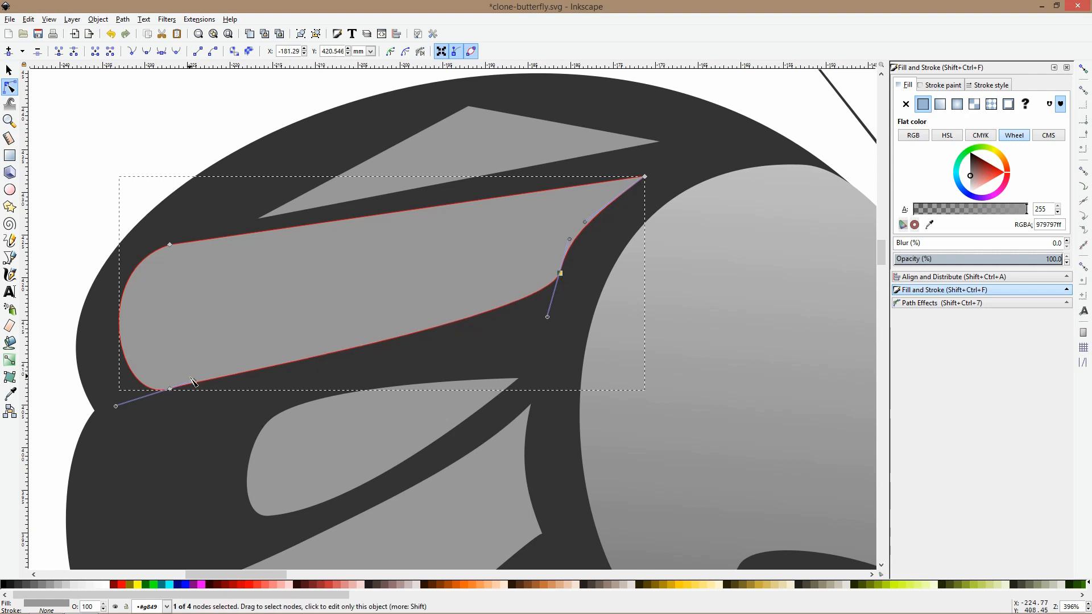
Refine the forehead panel's rounded face-side end, smoothing its lower and upper nodes and bending the long upper edge slightly
{"action": "left_click_drag", "start_coordinate": [195, 381], "coordinate": [246, 376]}
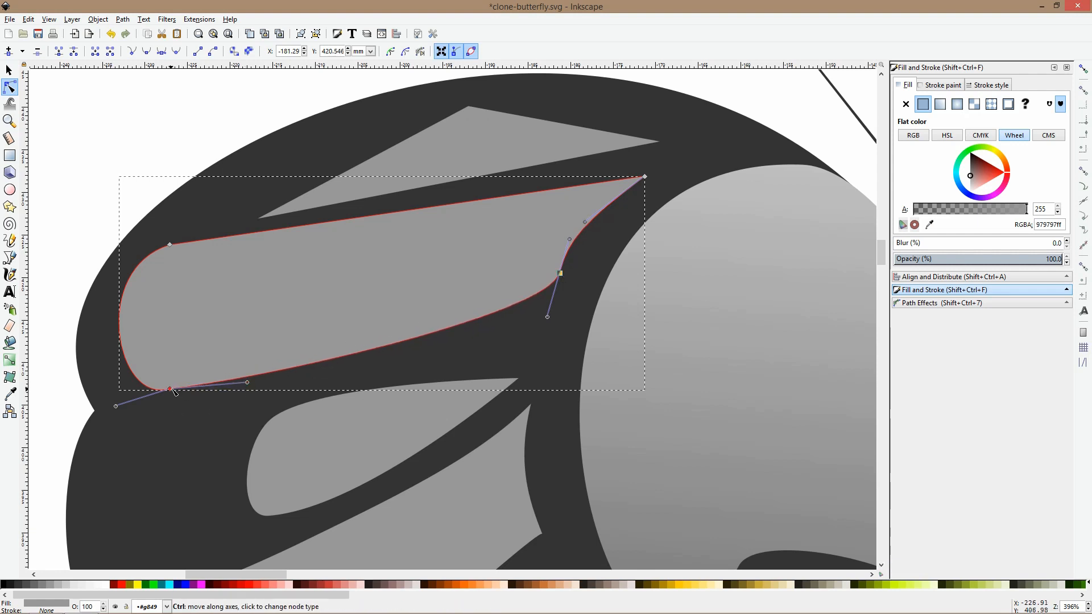
{"action": "left_click_drag", "start_coordinate": [171, 390], "coordinate": [186, 388]}
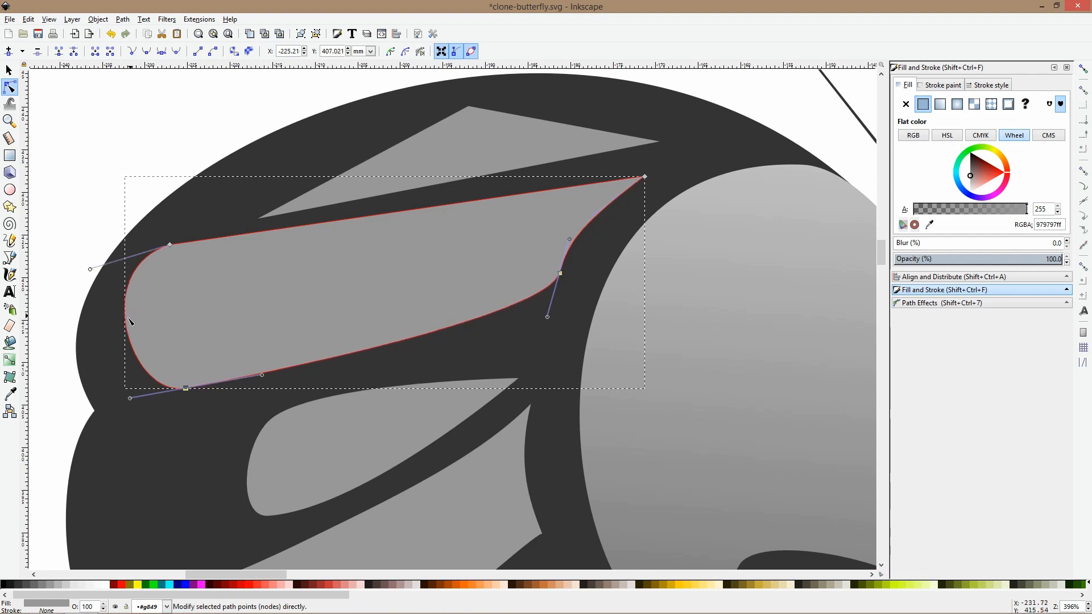
{"action": "left_click_drag", "start_coordinate": [126, 322], "coordinate": [118, 322]}
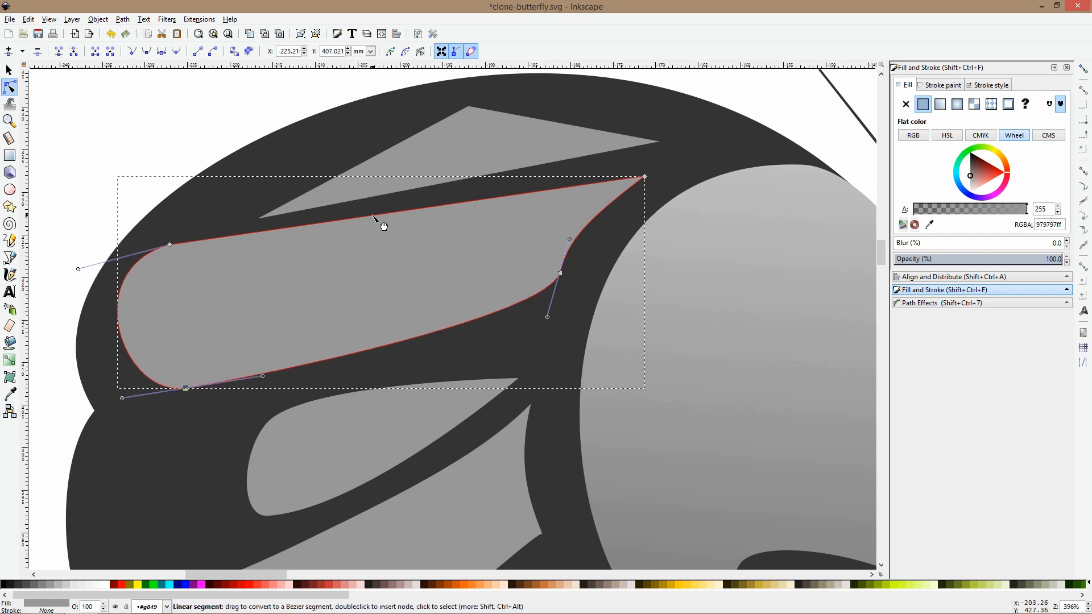
{"action": "left_click_drag", "start_coordinate": [373, 215], "coordinate": [373, 223]}
{"action": "left_click", "coordinate": [170, 246], "text": "ctrl"}
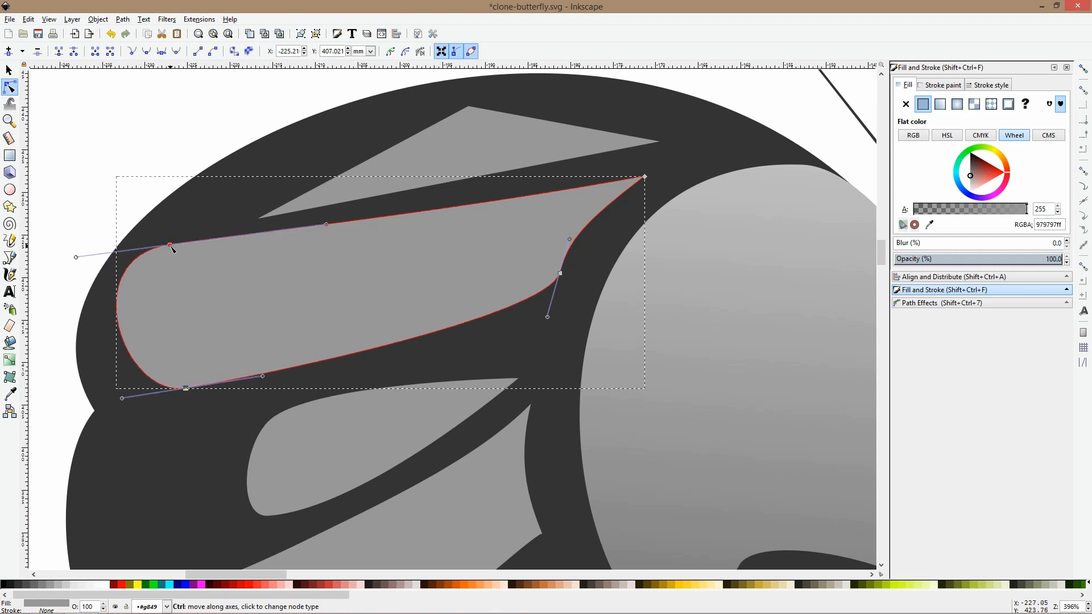
Round the peak of the topmost triangular panel, lower it slightly and extend the skull-side tip to follow the wing's upper edge
{"action": "left_click", "coordinate": [341, 183]}
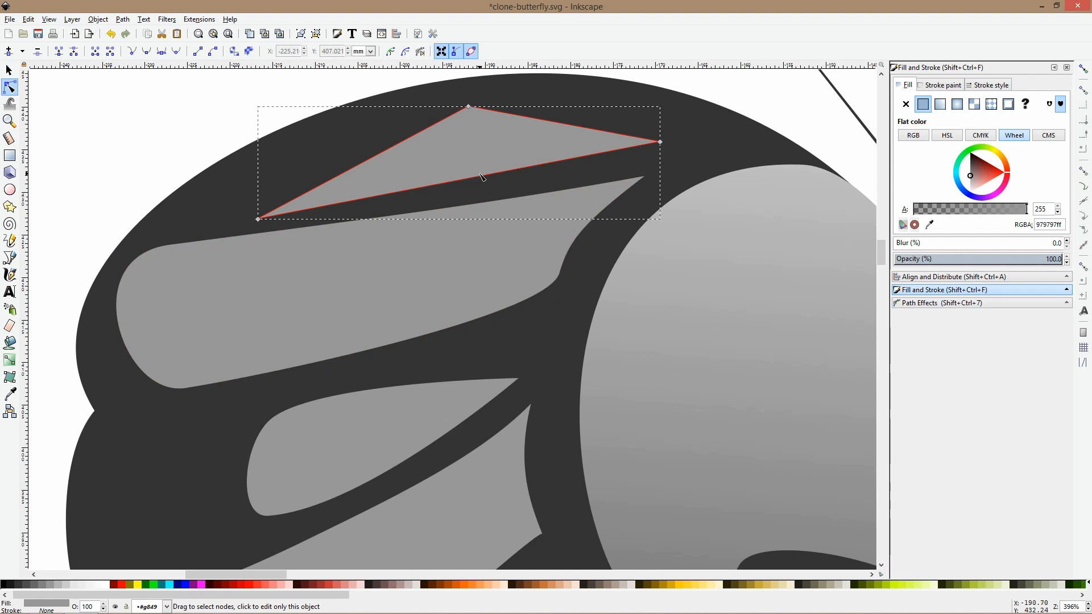
{"action": "left_click", "coordinate": [469, 108], "text": "ctrl"}
{"action": "left_click_drag", "start_coordinate": [469, 108], "coordinate": [468, 113]}
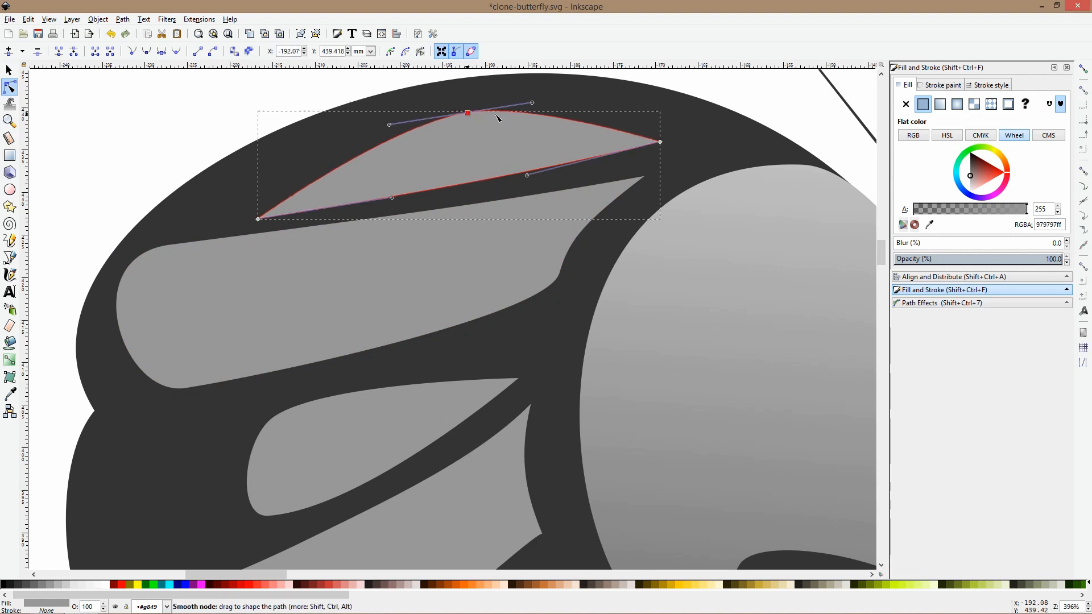
{"action": "left_click_drag", "start_coordinate": [661, 142], "coordinate": [676, 142]}
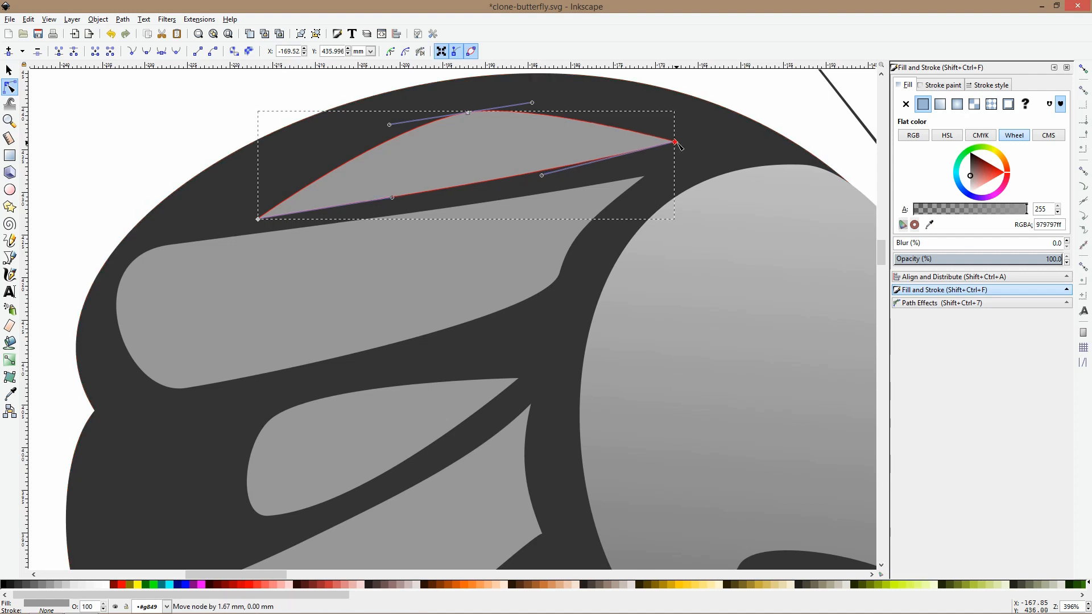
{"action": "left_click_drag", "start_coordinate": [532, 103], "coordinate": [581, 98]}
{"action": "key", "text": "s"}
{"action": "scroll", "coordinate": [592, 115], "scroll_direction": "down", "scroll_amount": 2}
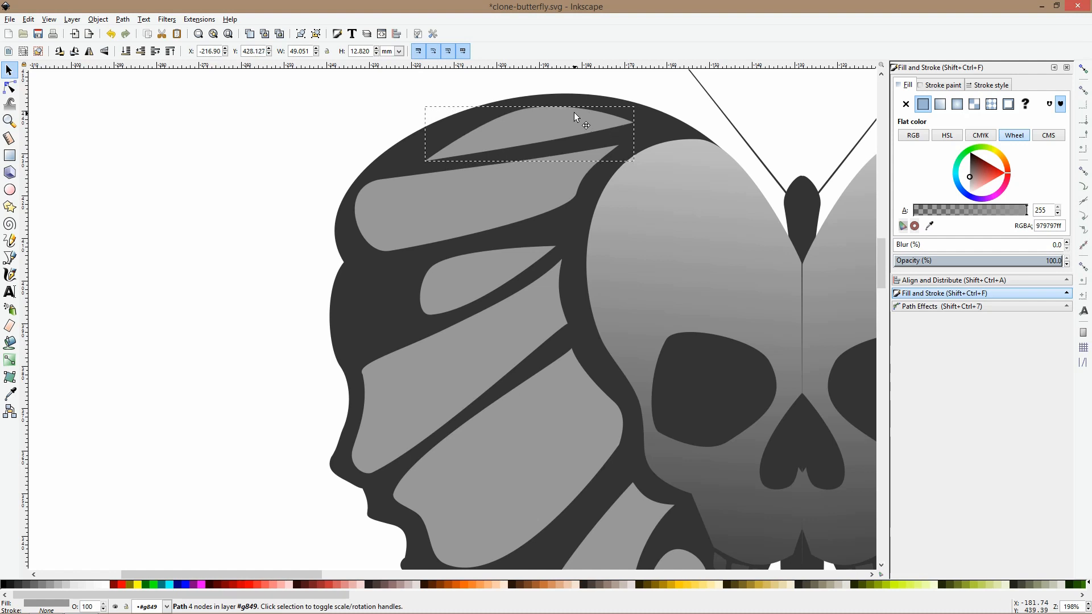
Round the topmost panel's face-side tip and bow its lower edge gently upward
{"action": "key", "text": "n"}
{"action": "scroll", "coordinate": [526, 121], "scroll_direction": "up", "scroll_amount": 3}
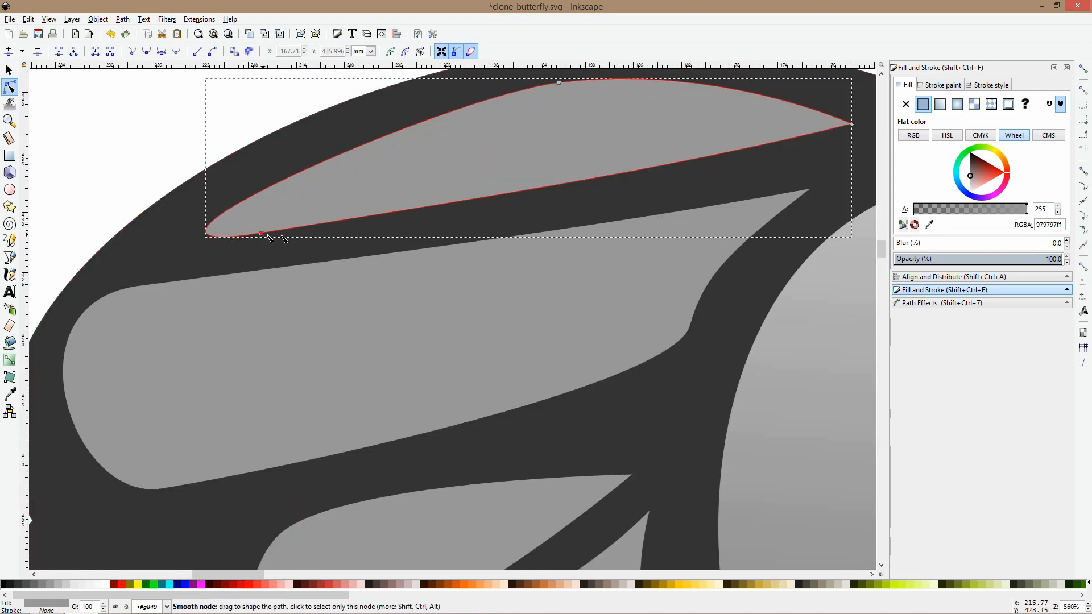
{"action": "left_click_drag", "start_coordinate": [275, 237], "coordinate": [389, 215]}
{"action": "left_click_drag", "start_coordinate": [626, 170], "coordinate": [625, 154]}
Tilt the topmost panel slightly clockwise, shift it a little away from the skull and deselect it
{"action": "key", "text": "space"}
{"action": "scroll", "coordinate": [625, 154], "scroll_direction": "down", "scroll_amount": 1}
{"action": "scroll", "coordinate": [625, 154], "scroll_direction": "down", "scroll_amount": 1}
{"action": "left_click", "coordinate": [624, 141]}
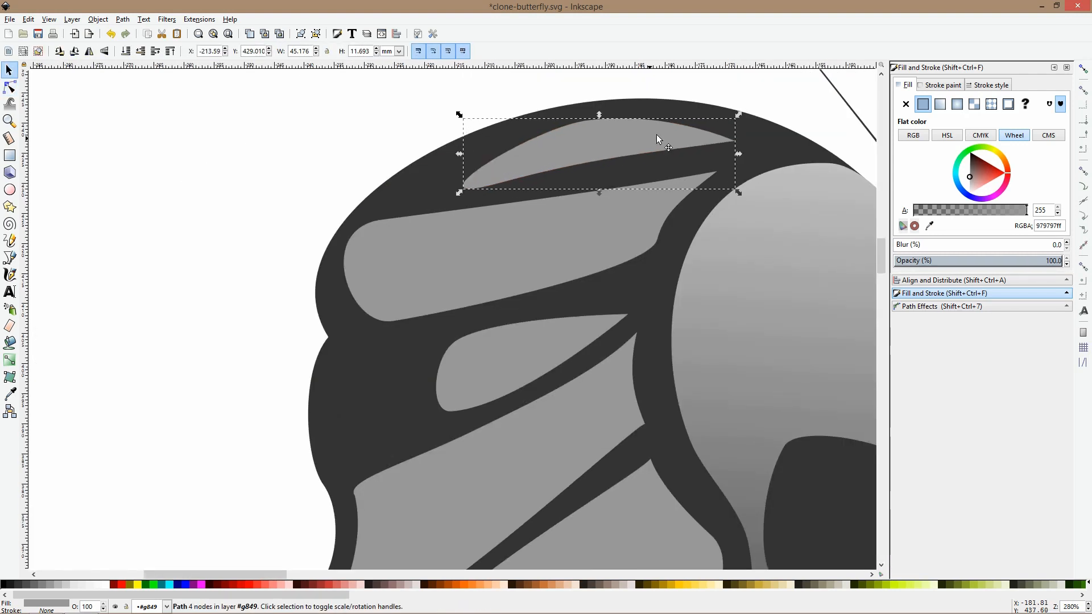
{"action": "left_click_drag", "start_coordinate": [736, 117], "coordinate": [684, 143]}
{"action": "scroll", "coordinate": [683, 155], "scroll_direction": "down", "scroll_amount": 2}
{"action": "left_click", "coordinate": [401, 154]}
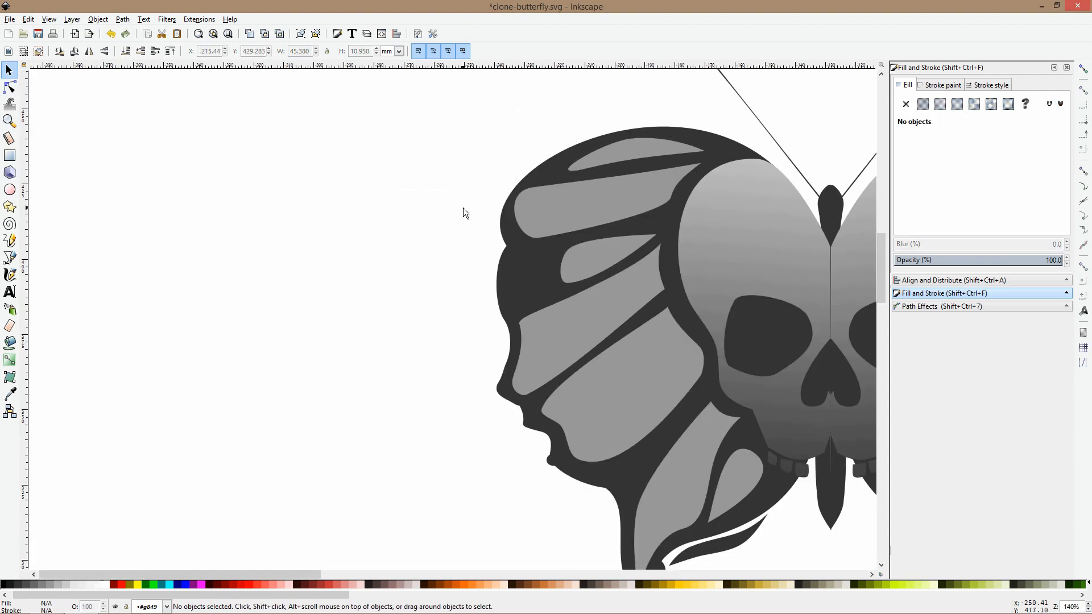
Lower the skull-side tip of the small third wing panel from the top slightly, leaving its rounded end in place
{"action": "left_click_drag", "start_coordinate": [462, 207], "coordinate": [138, 176]}
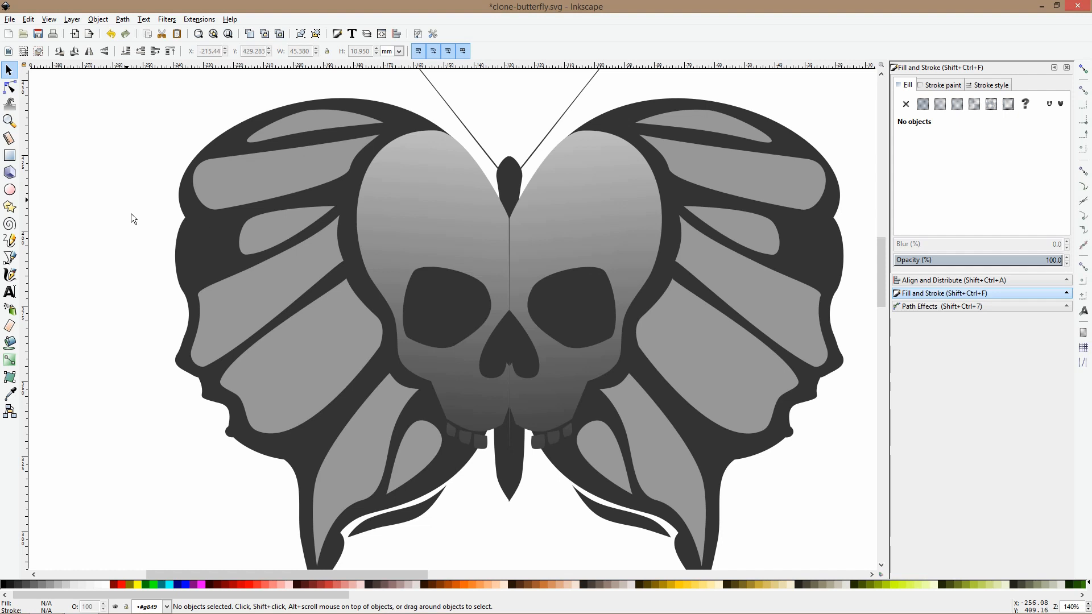
{"action": "scroll", "coordinate": [278, 235], "scroll_direction": "up", "scroll_amount": 3}
{"action": "left_click", "coordinate": [285, 228]}
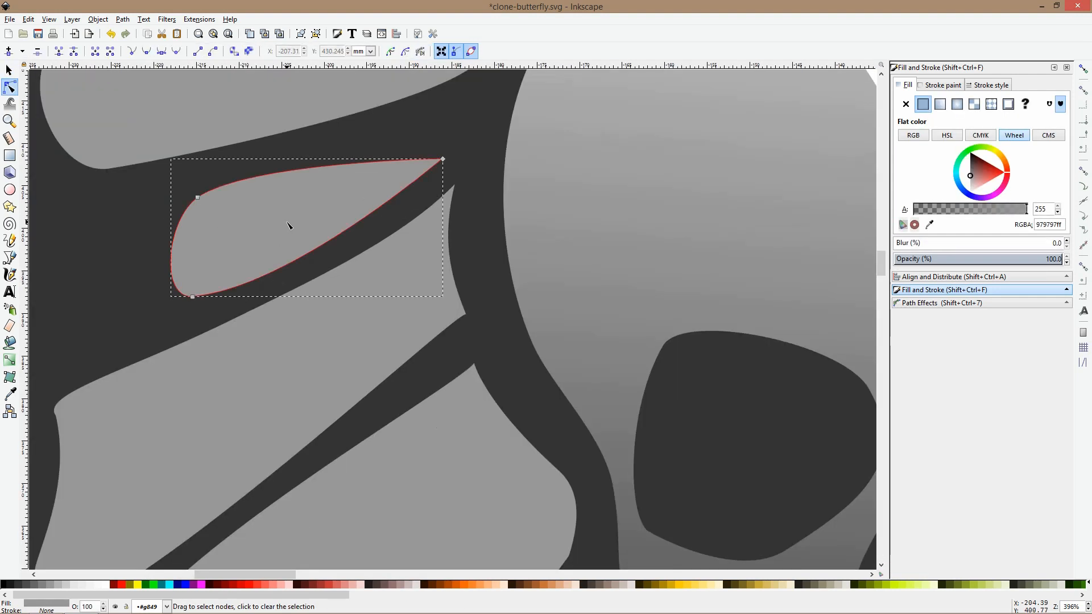
{"action": "left_click", "coordinate": [315, 210]}
{"action": "left_click_drag", "start_coordinate": [446, 153], "coordinate": [449, 175]}
{"action": "scroll", "coordinate": [449, 175], "scroll_direction": "down", "scroll_amount": 4}
{"action": "left_click", "coordinate": [151, 220]}
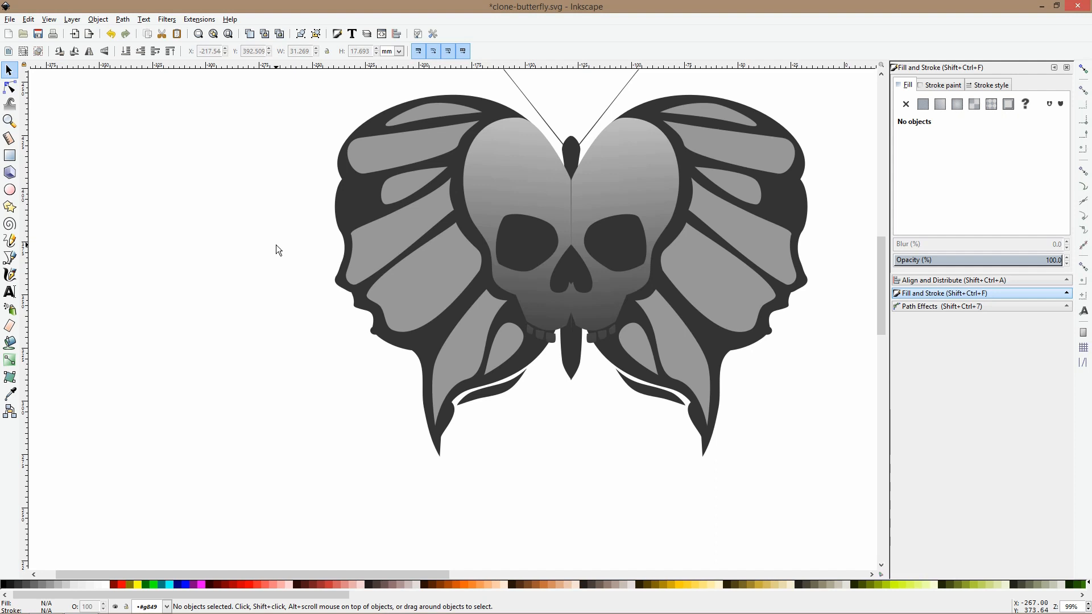
Combine all the grey panels of the original wing, including the two in the lower wing, into one path
{"action": "scroll", "coordinate": [214, 164], "scroll_direction": "down", "scroll_amount": 2}
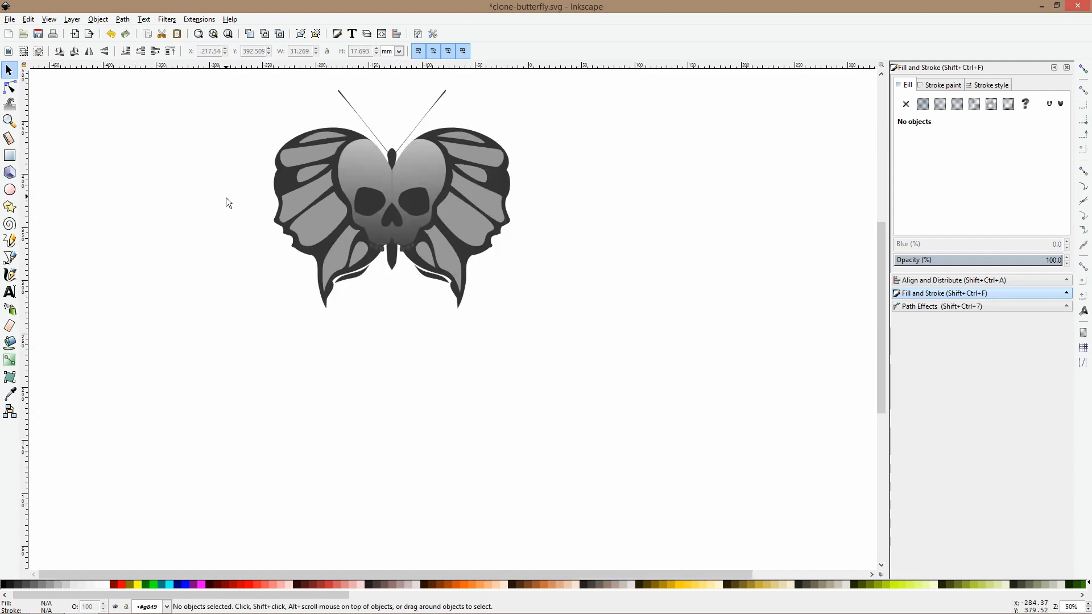
{"action": "scroll", "coordinate": [221, 192], "scroll_direction": "up", "scroll_amount": 3}
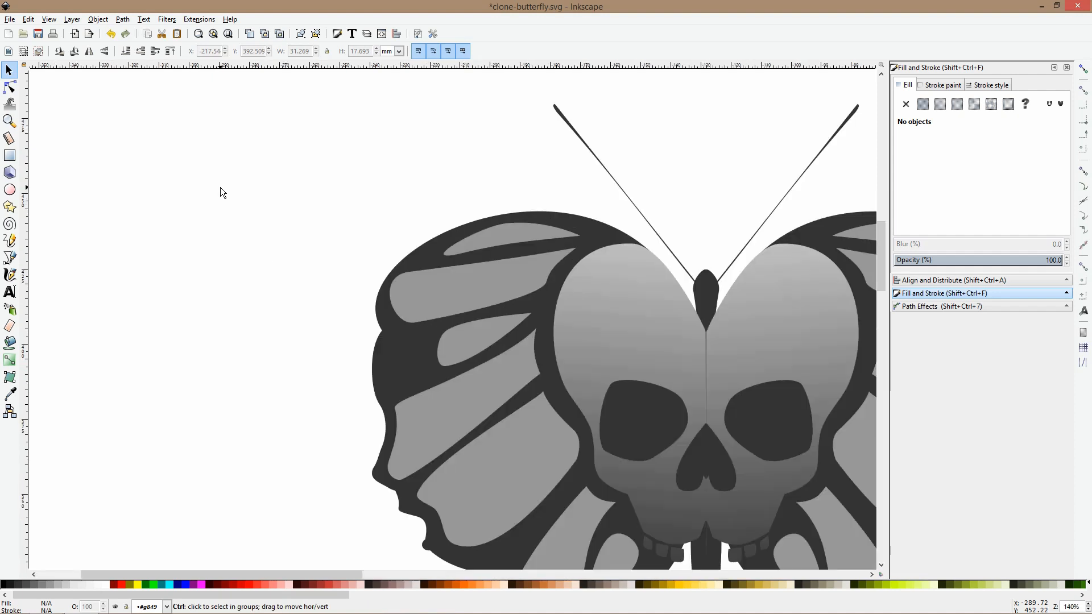
{"action": "scroll", "coordinate": [220, 192], "scroll_direction": "down", "scroll_amount": 3}
{"action": "scroll", "coordinate": [308, 231], "scroll_direction": "up", "scroll_amount": 3}
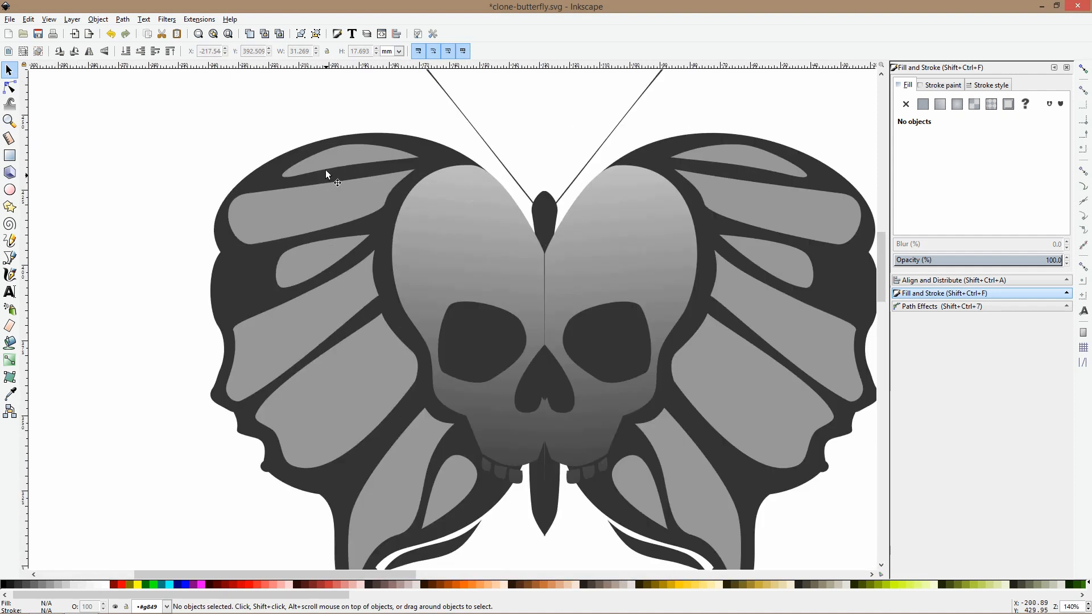
{"action": "left_click", "coordinate": [325, 170]}
{"action": "left_click", "coordinate": [332, 208], "text": "shift"}
{"action": "left_click", "coordinate": [291, 277], "text": "shift"}
{"action": "left_click", "coordinate": [321, 353], "text": "shift"}
{"action": "left_click", "coordinate": [370, 424], "text": "shift"}
{"action": "left_click", "coordinate": [445, 474], "text": "shift"}
{"action": "left_click", "coordinate": [445, 473], "text": "shift"}
{"action": "key", "text": "ctrl+k"}
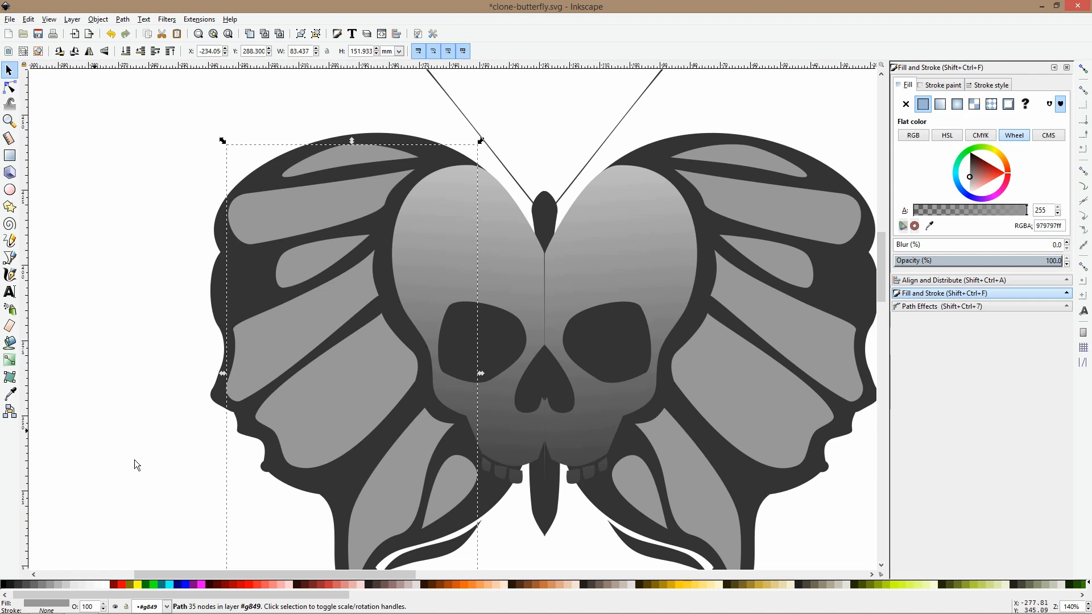
Fill the combined wing panels with red e34747
{"action": "left_click", "coordinate": [916, 591]}
{"action": "left_click", "coordinate": [940, 590]}
{"action": "left_click_drag", "start_coordinate": [939, 590], "coordinate": [1051, 592]}
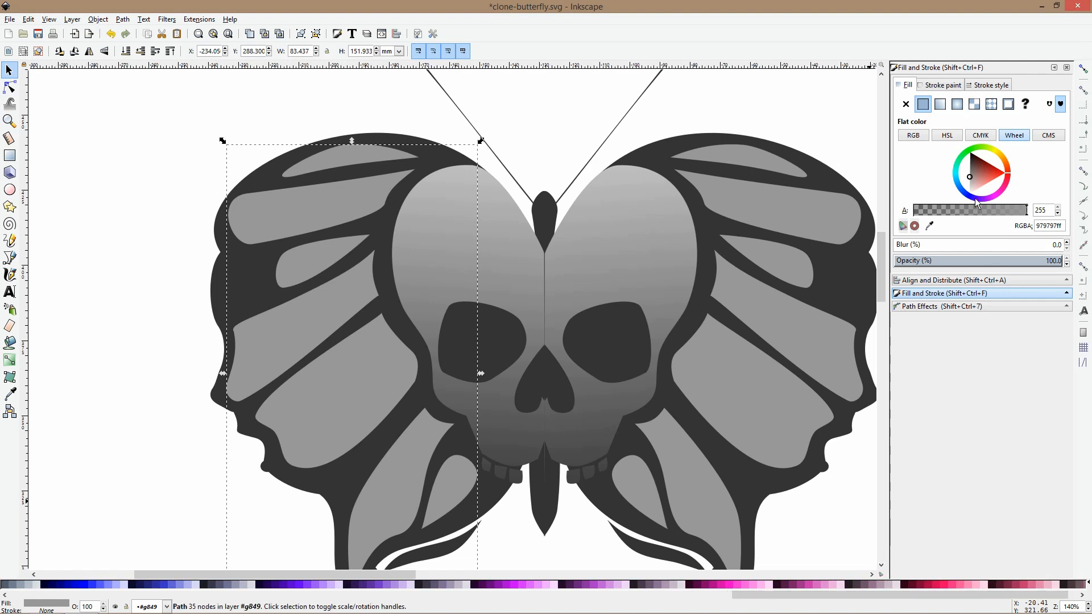
{"action": "left_click", "coordinate": [990, 177]}
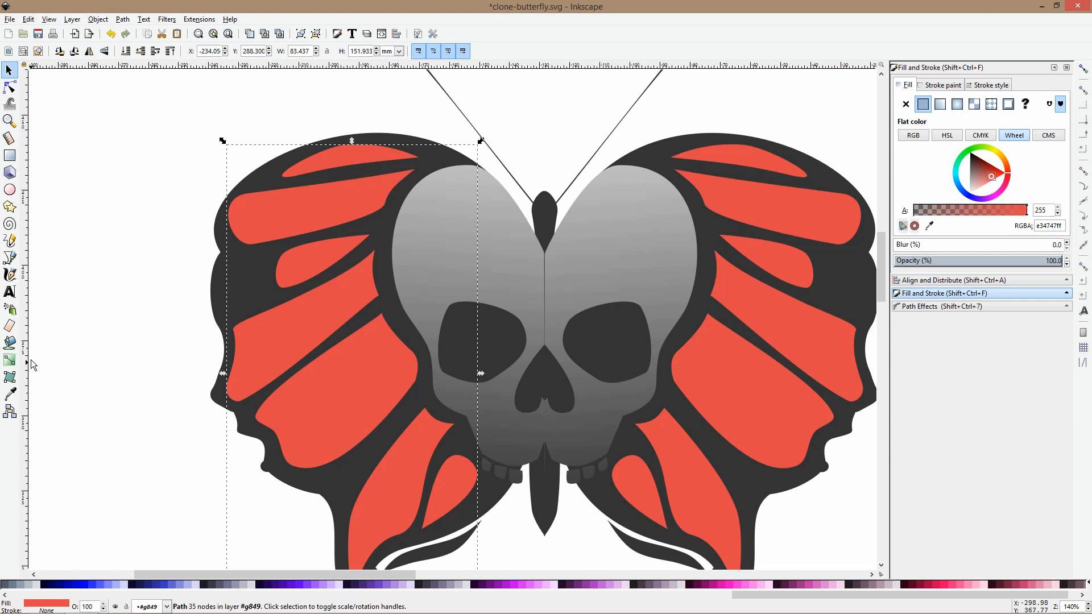
Apply a radial gradient to the red panels, centred on the large panel beside the skull, and rotate and shorten its radii
{"action": "left_click", "coordinate": [10, 362]}
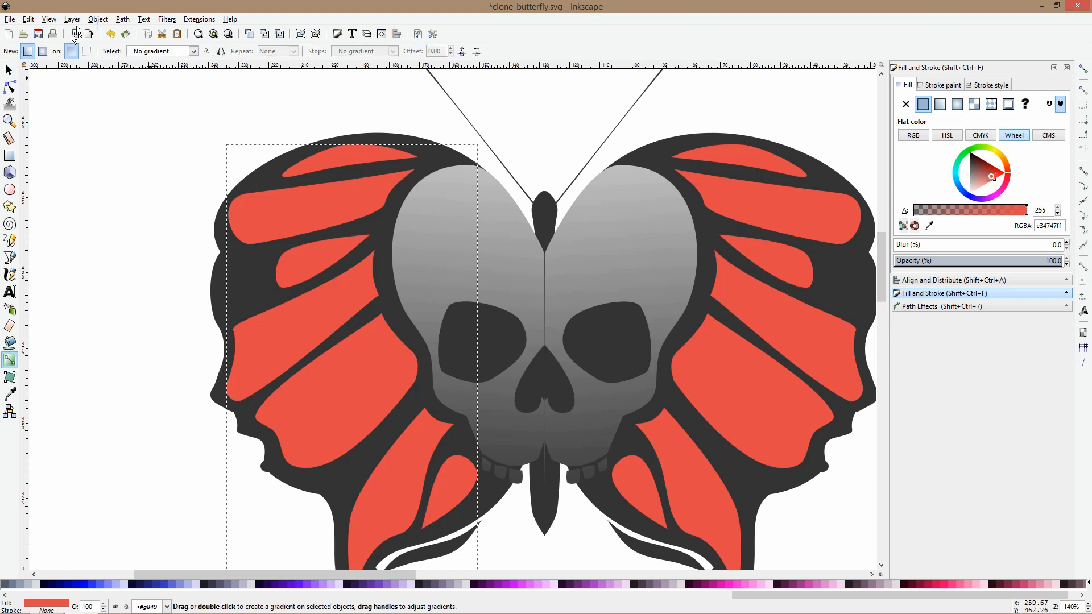
{"action": "left_click", "coordinate": [43, 51]}
{"action": "mouse_move", "coordinate": [392, 369]}
{"action": "left_mouse_down"}
{"action": "mouse_move", "coordinate": [266, 440]}
{"action": "mouse_move", "coordinate": [268, 402]}
{"action": "mouse_move", "coordinate": [217, 353]}
{"action": "left_mouse_up"}
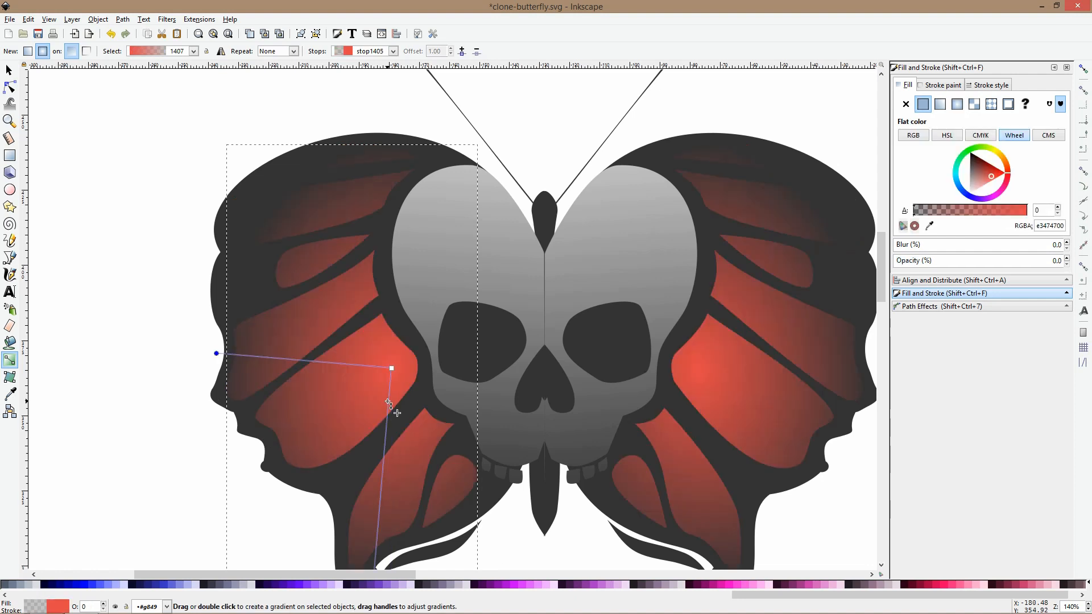
{"action": "scroll", "coordinate": [406, 340], "scroll_direction": "down", "scroll_amount": 2}
{"action": "left_click_drag", "start_coordinate": [372, 551], "coordinate": [437, 527]}
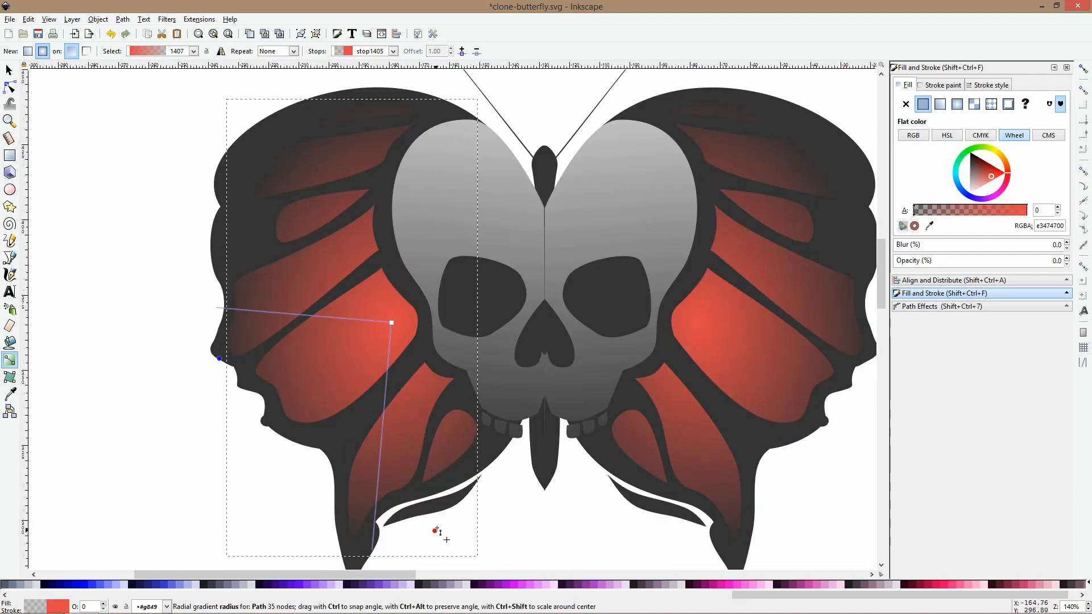
{"action": "left_click_drag", "start_coordinate": [463, 490], "coordinate": [472, 457]}
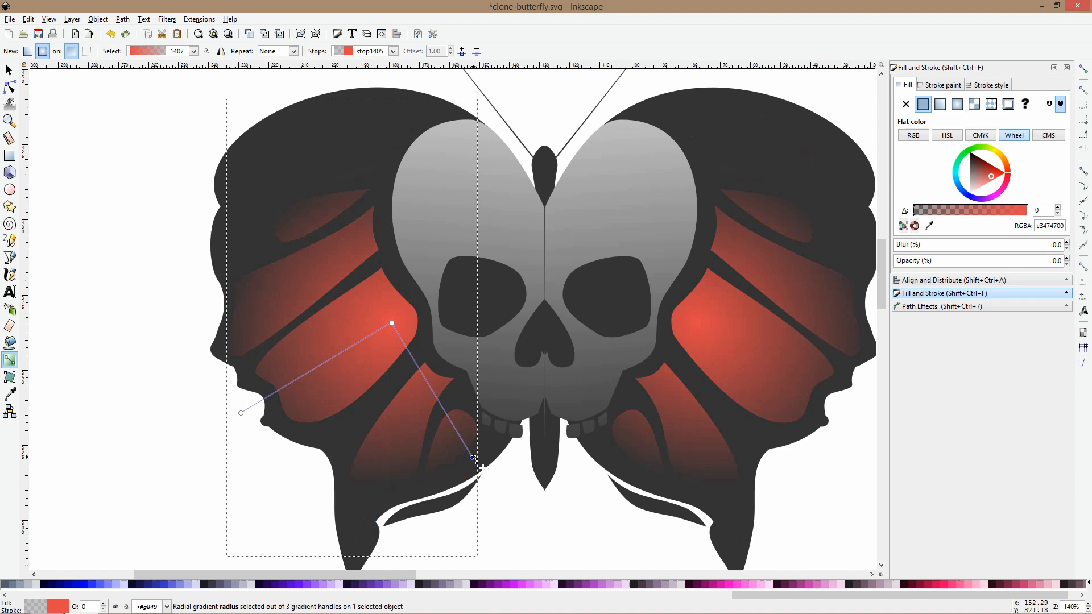
Set the panel gradient's outer stop to dark red 851010 with an alpha of 160, and deselect the panels
{"action": "left_click", "coordinate": [241, 412]}
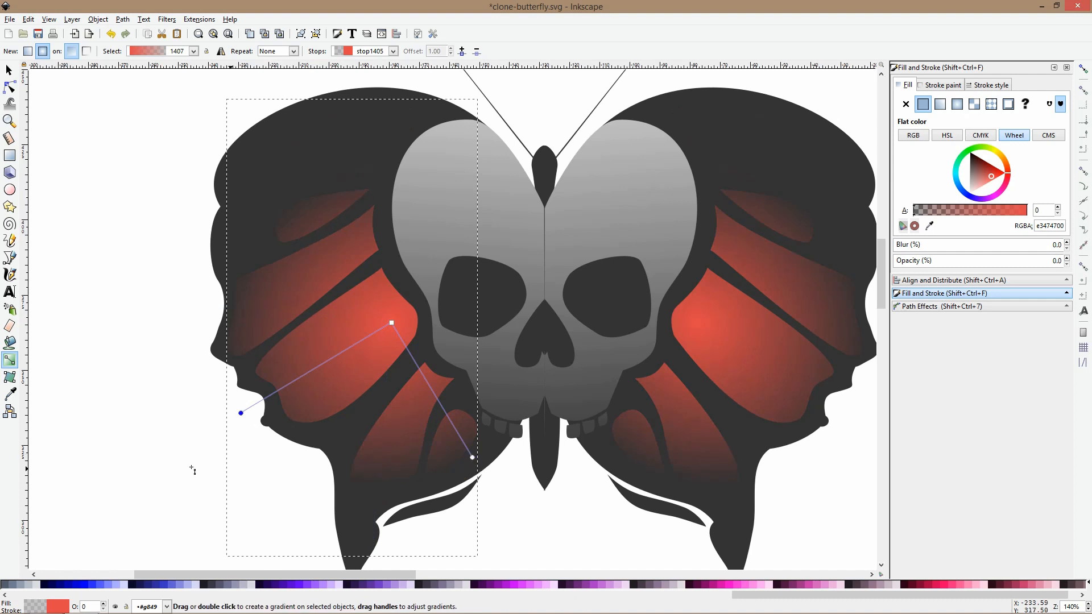
{"action": "left_click", "coordinate": [986, 165]}
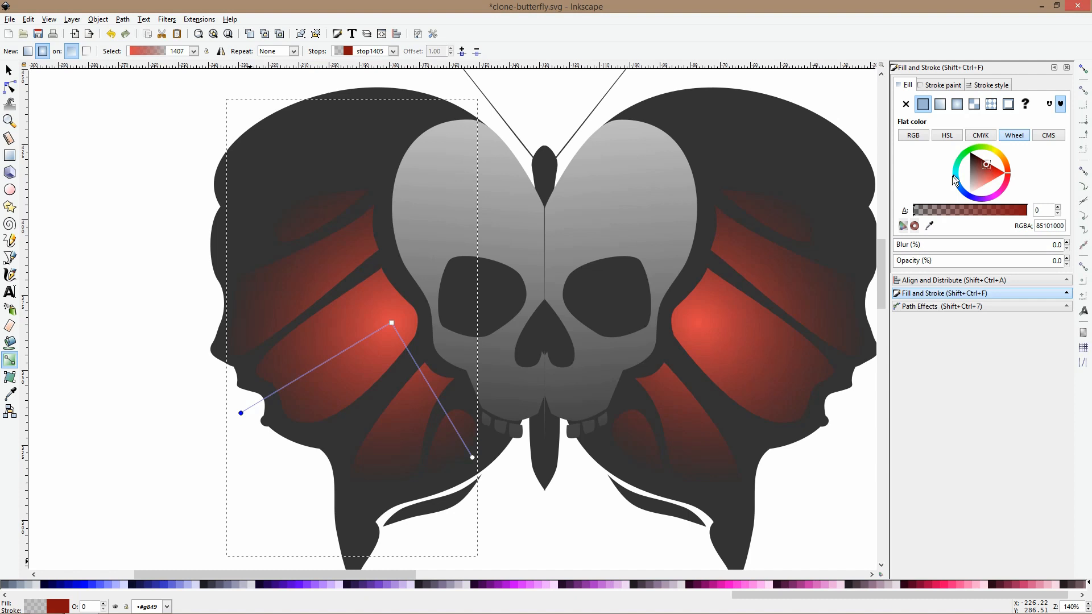
{"action": "left_click", "coordinate": [985, 211]}
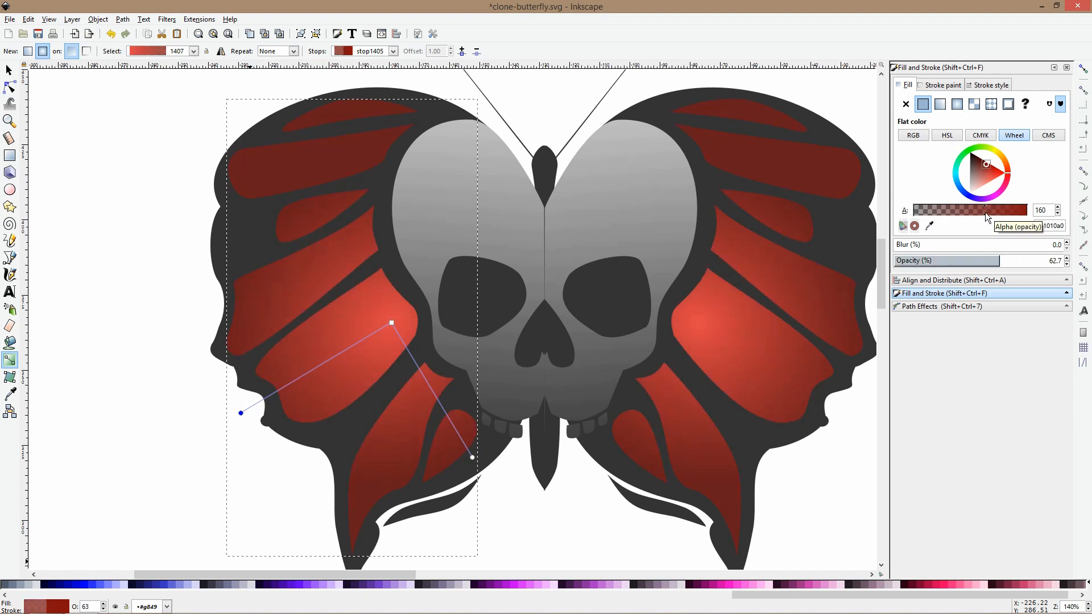
{"action": "left_click", "coordinate": [346, 132]}
{"action": "key", "text": "Escape"}
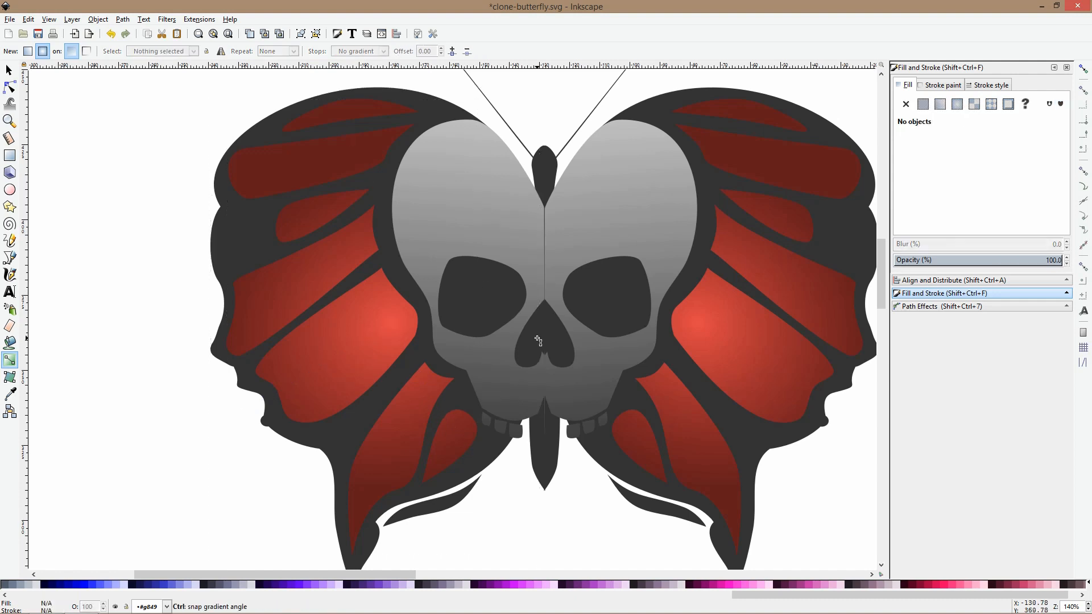
Darken the original eye socket, nose cavity and dark wing shape together to near-black 150808
{"action": "key", "text": "s"}
{"action": "left_click", "coordinate": [531, 343]}
{"action": "left_click", "coordinate": [482, 287], "text": "shift"}
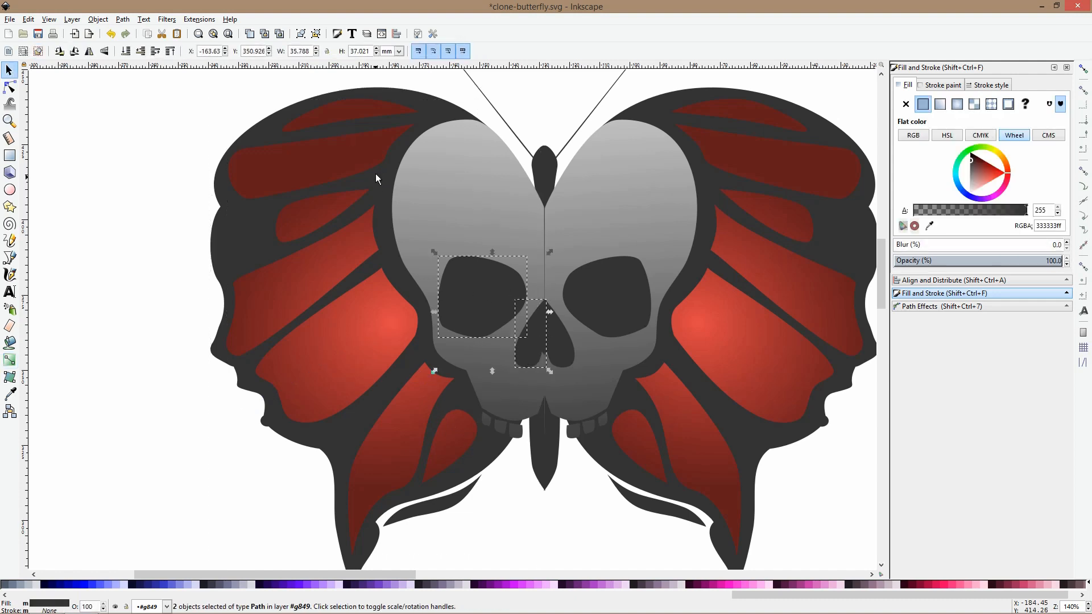
{"action": "left_click", "coordinate": [415, 115], "text": "shift"}
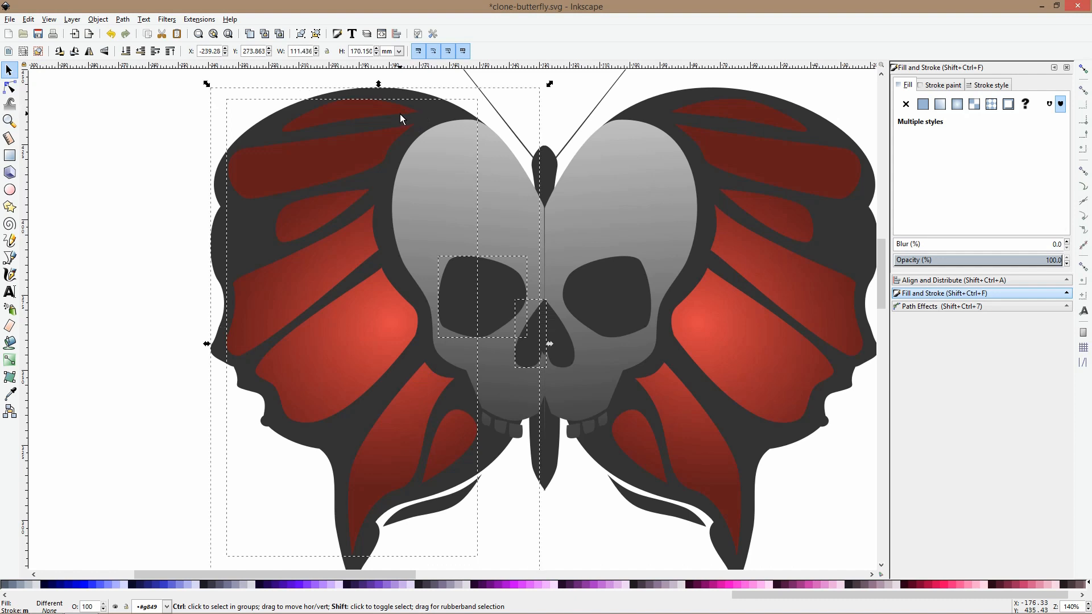
{"action": "left_click", "coordinate": [400, 113], "text": "shift"}
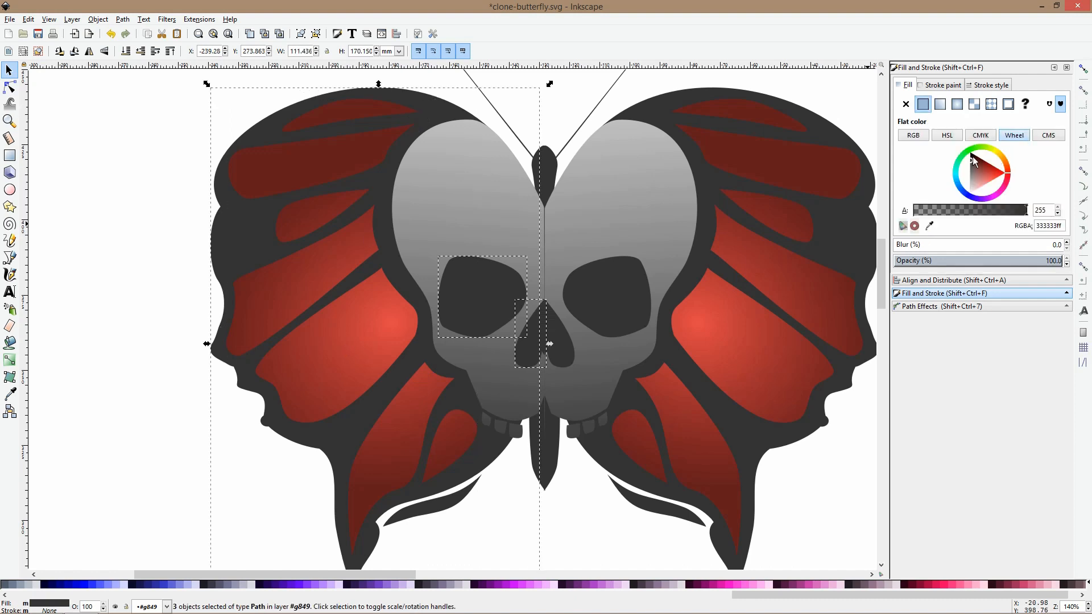
{"action": "left_click_drag", "start_coordinate": [973, 161], "coordinate": [967, 147]}
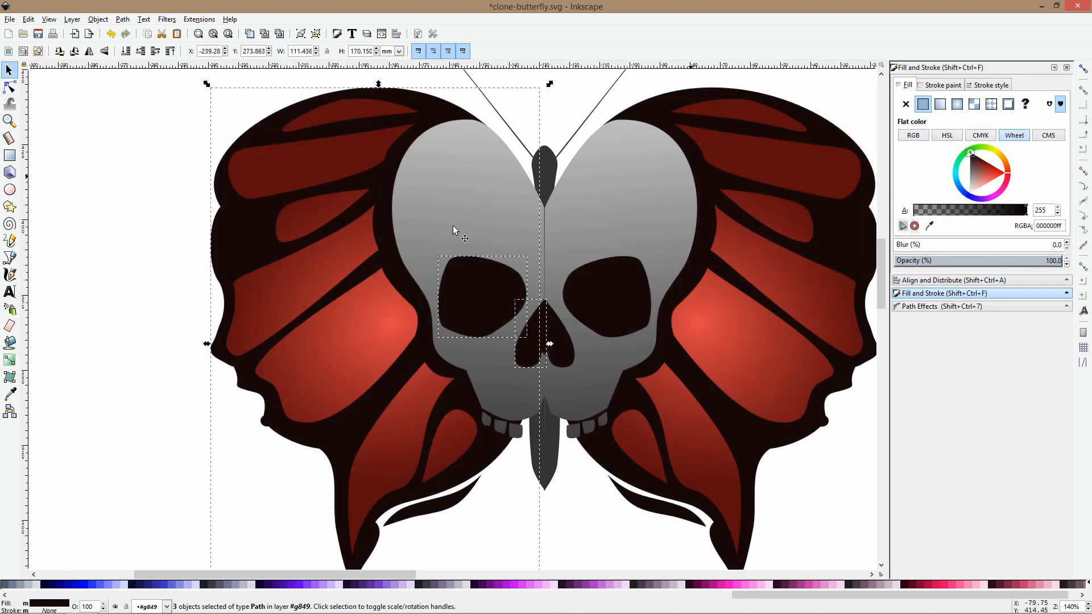
Combine the original eye socket and nose cavity into one path and subtract it from the skull half with Difference
{"action": "left_click", "coordinate": [432, 226]}
{"action": "left_click", "coordinate": [459, 272]}
{"action": "left_click", "coordinate": [529, 358], "text": "shift"}
{"action": "key", "text": "ctrl+k"}
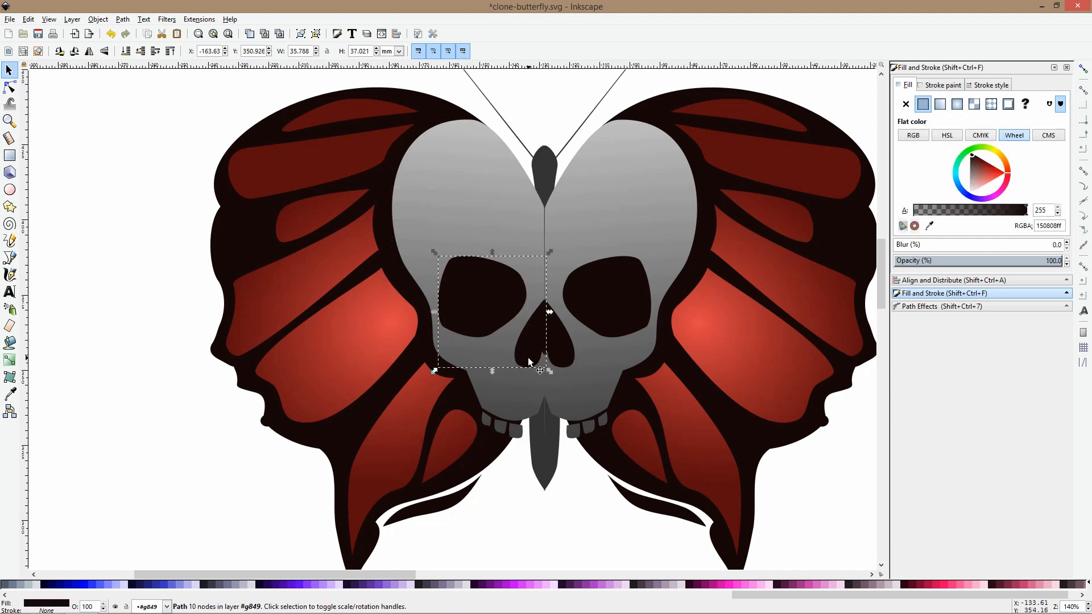
{"action": "left_click", "coordinate": [510, 234], "text": "shift"}
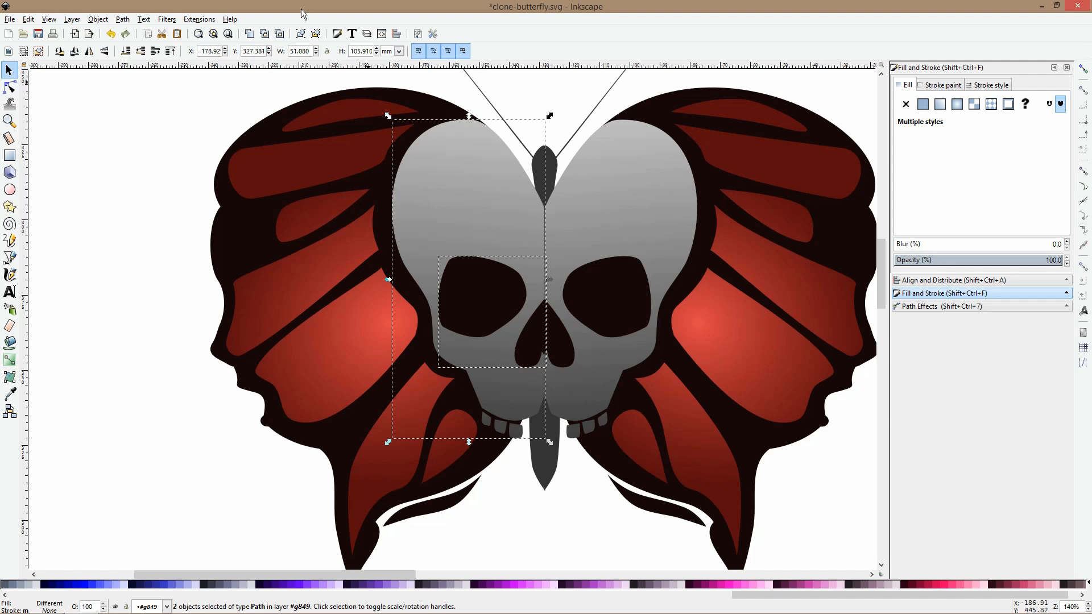
{"action": "left_click", "coordinate": [119, 20]}
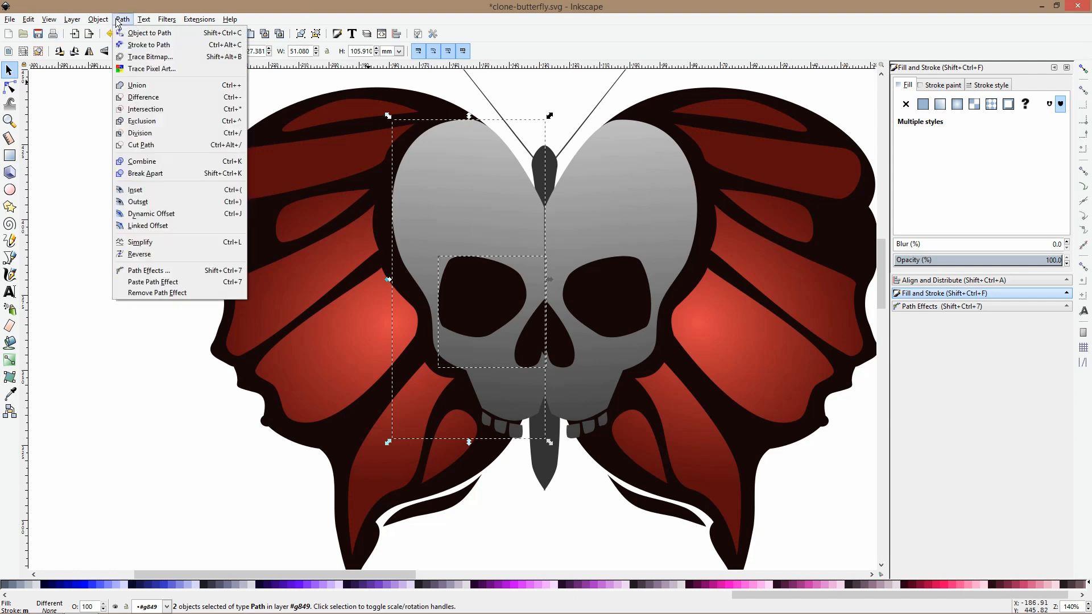
{"action": "left_click", "coordinate": [168, 100]}
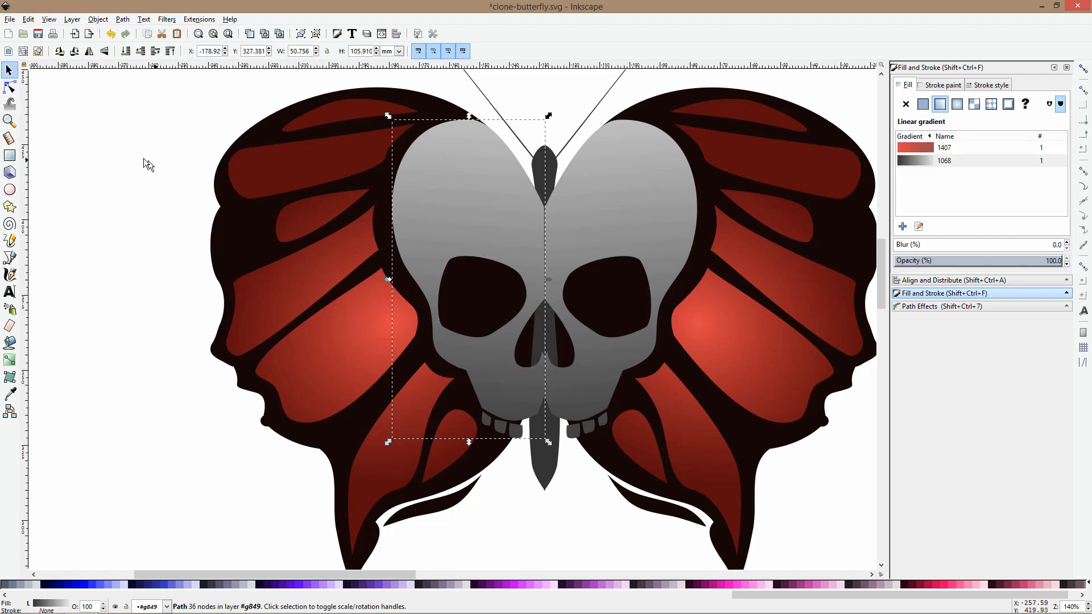
Recolour the butterfly's original body half and antenna with near-black 150808 sampled from the eye socket
{"action": "left_click", "coordinate": [535, 168], "text": "ctrl"}
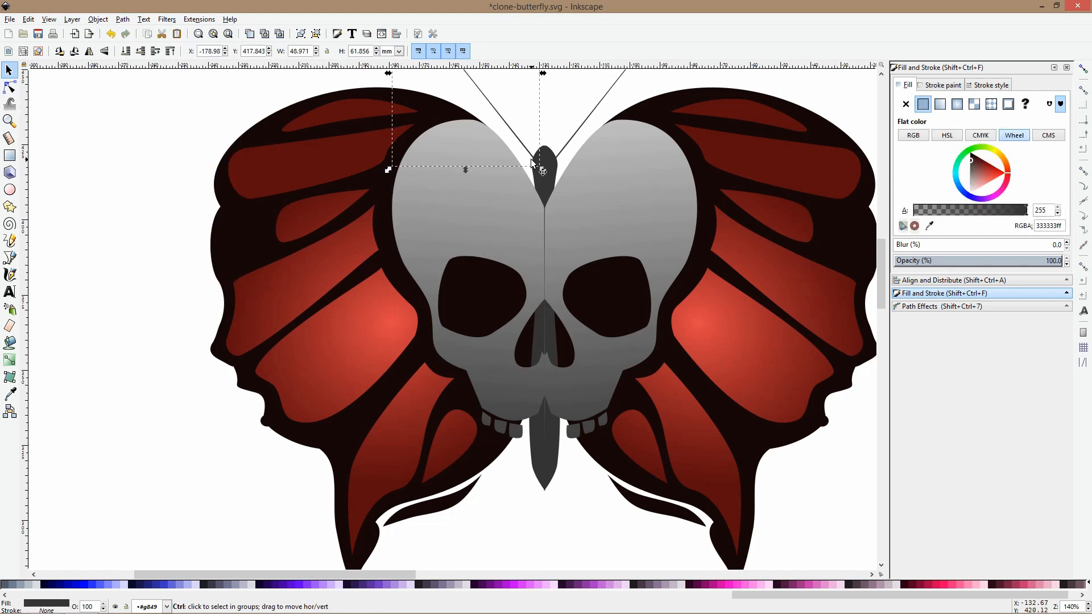
{"action": "left_click", "coordinate": [536, 169], "text": "ctrl+alt"}
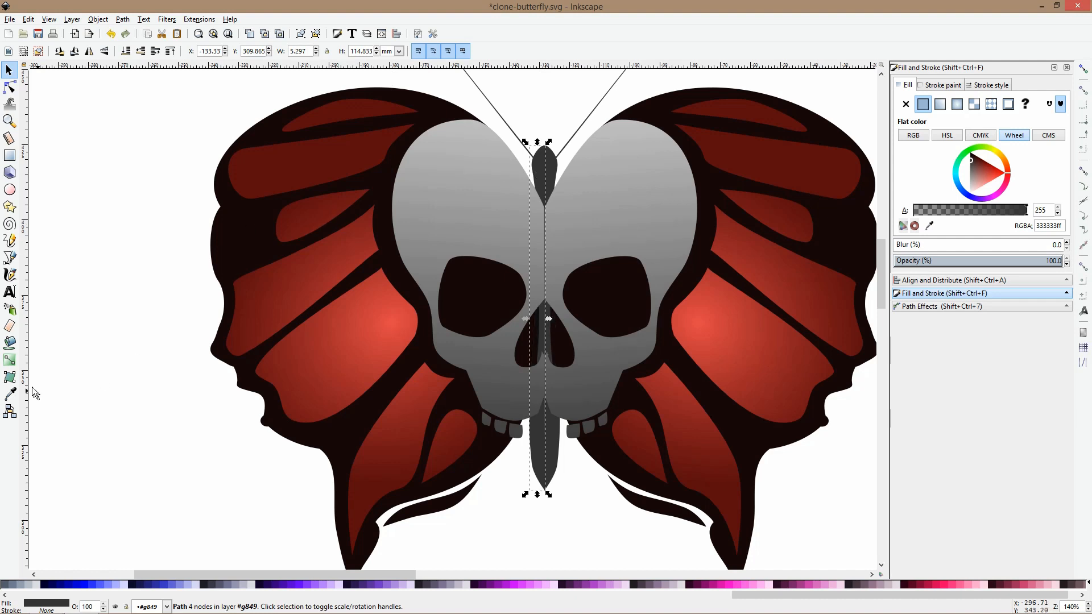
{"action": "left_click", "coordinate": [10, 393]}
{"action": "left_click", "coordinate": [482, 310]}
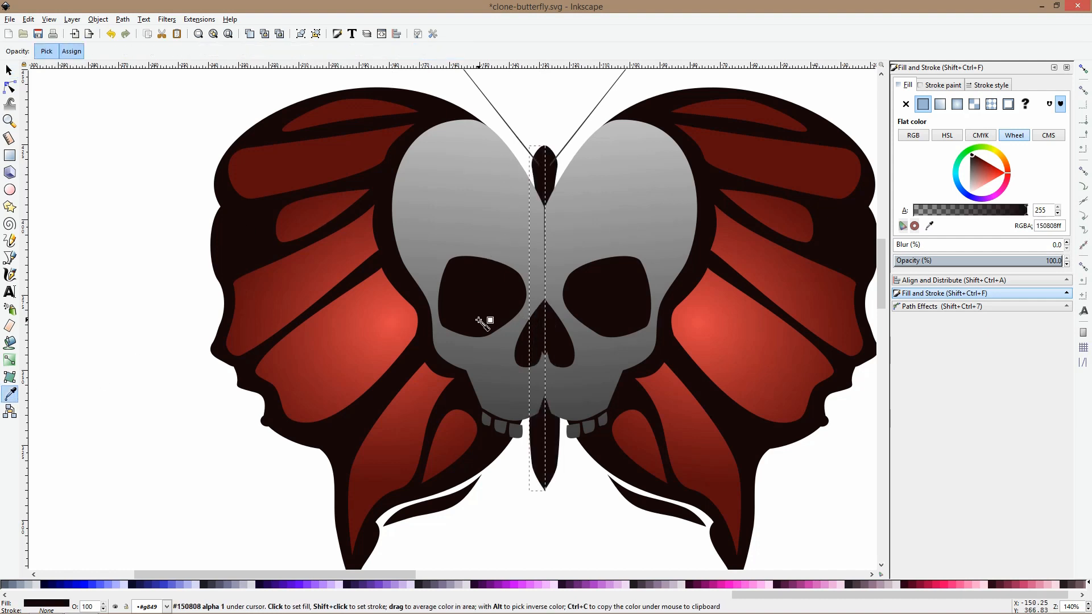
{"action": "key", "text": "s"}
{"action": "left_click", "coordinate": [514, 135], "text": "ctrl"}
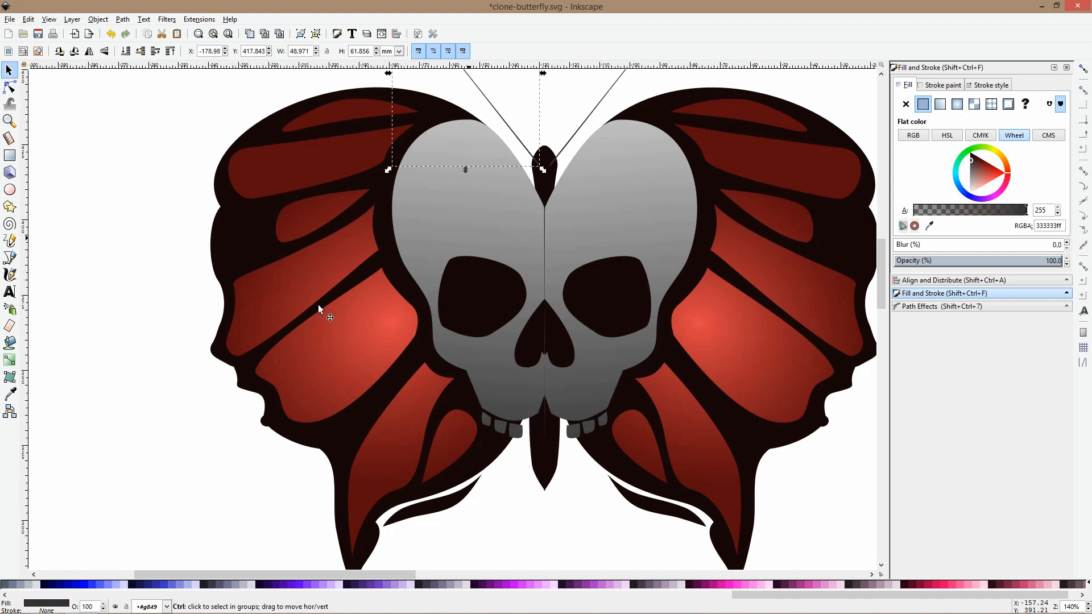
{"action": "left_click", "coordinate": [9, 395]}
{"action": "left_click", "coordinate": [504, 306]}
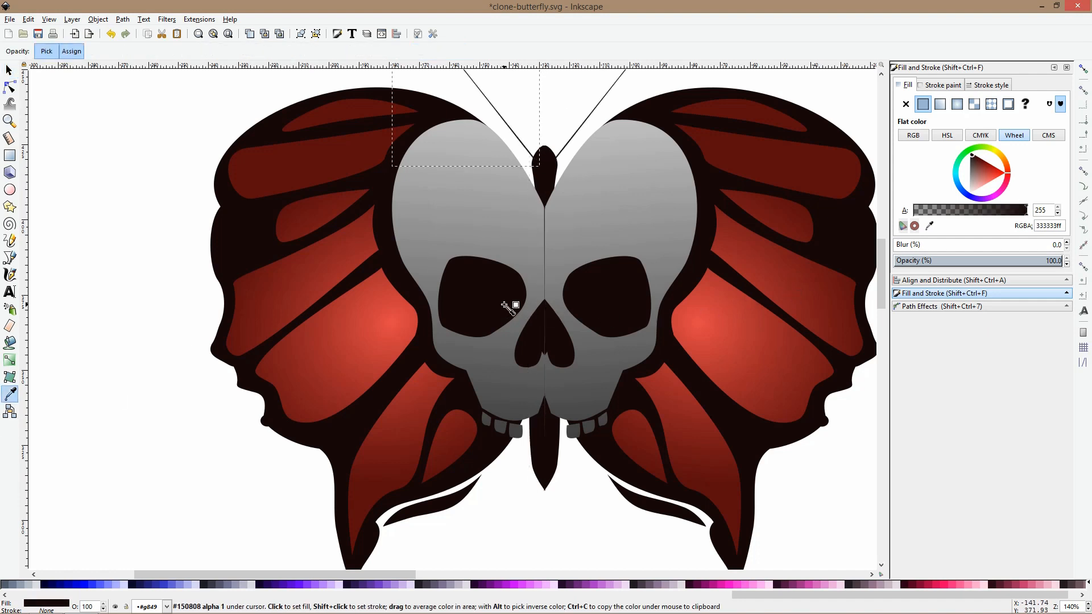
Try a radial gradient fading outward from the outer edge of the near-black wing shape, and undo it
{"action": "key", "text": "s"}
{"action": "left_click", "coordinate": [237, 240], "text": "ctrl"}
{"action": "left_click", "coordinate": [12, 365]}
{"action": "mouse_move", "coordinate": [269, 246]}
{"action": "left_mouse_down"}
{"action": "mouse_move", "coordinate": [368, 369]}
{"action": "mouse_move", "coordinate": [389, 416]}
{"action": "left_mouse_up"}
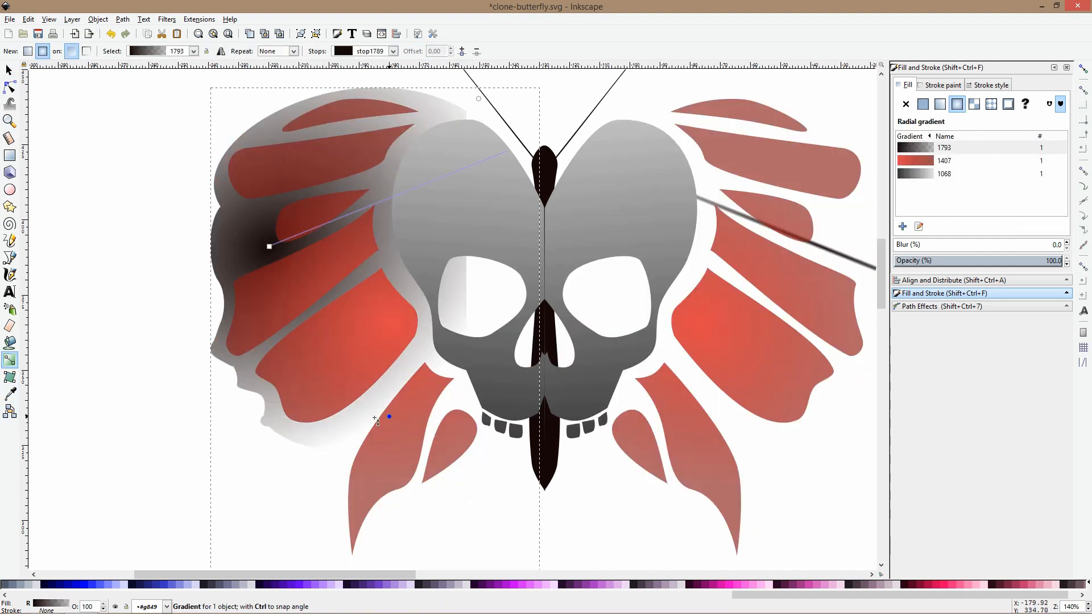
{"action": "key", "text": "ctrl+shift+z"}
{"action": "left_click", "coordinate": [27, 53]}
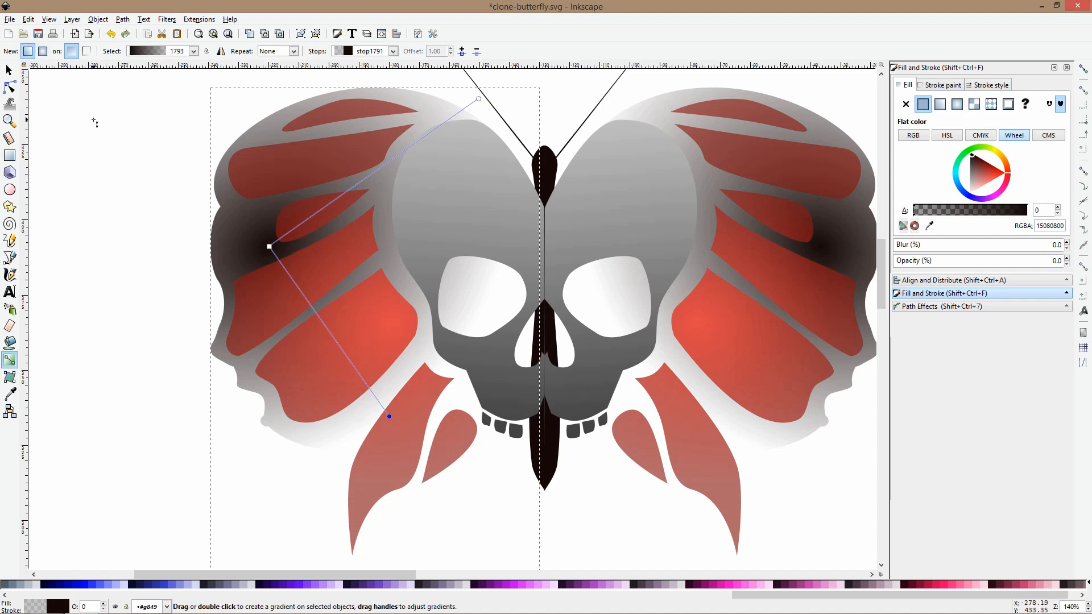
{"action": "key", "text": "ctrl+z"}
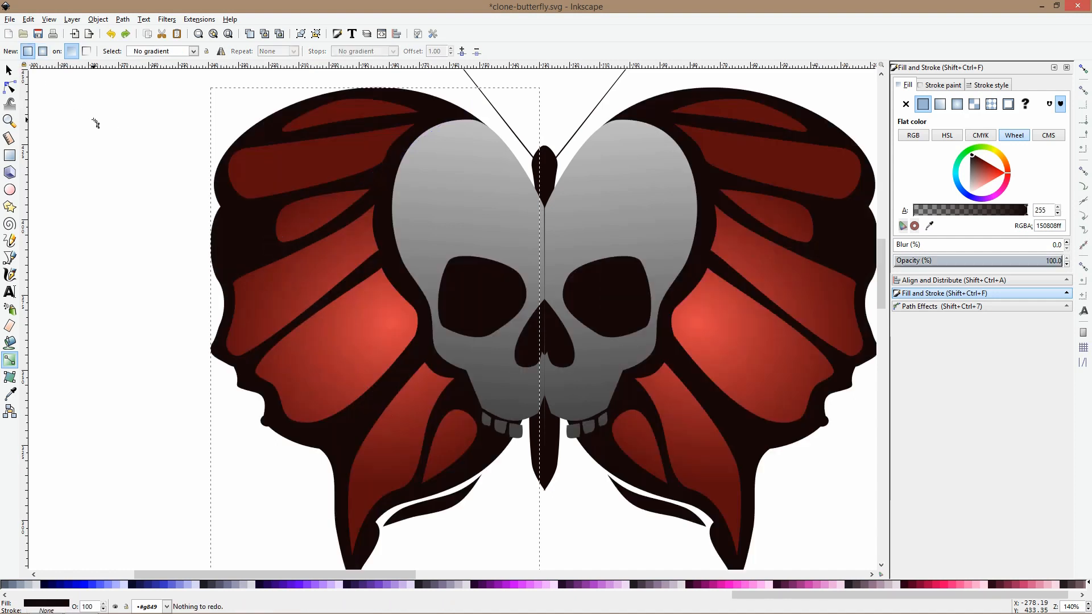
Apply a diagonal linear gradient to the near-black wing shape, from its outer edge to the lower wing, with end stop 545454 sampled from the skull
{"action": "left_click_drag", "start_coordinate": [244, 232], "coordinate": [392, 446]}
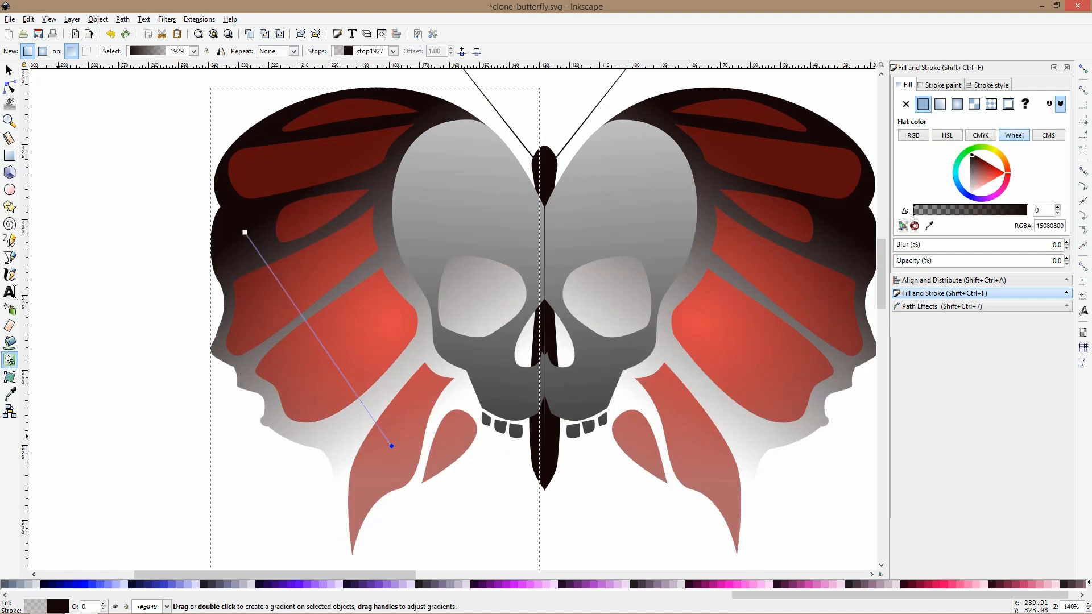
{"action": "left_click", "coordinate": [9, 393]}
{"action": "left_click", "coordinate": [493, 387]}
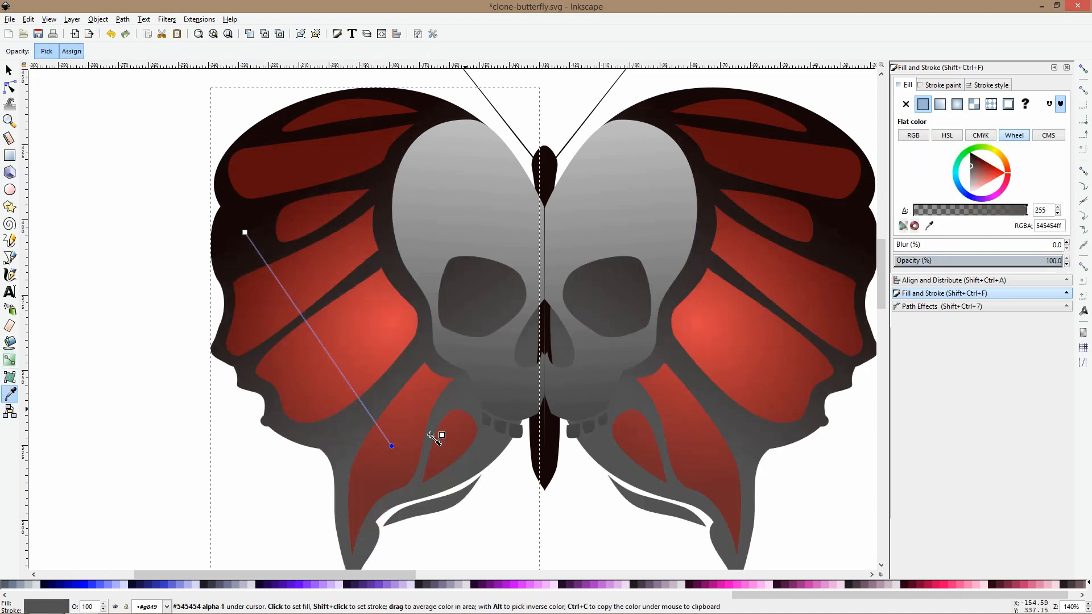
Try a shorter linear gradient across the upper part of the near-black wing shape, and undo the wing gradient entirely
{"action": "mouse_move", "coordinate": [317, 105]}
{"action": "left_mouse_down"}
{"action": "mouse_move", "coordinate": [261, 244]}
{"action": "mouse_move", "coordinate": [251, 233]}
{"action": "mouse_move", "coordinate": [466, 364]}
{"action": "left_mouse_up"}
{"action": "left_click_drag", "start_coordinate": [372, 268], "coordinate": [371, 262]}
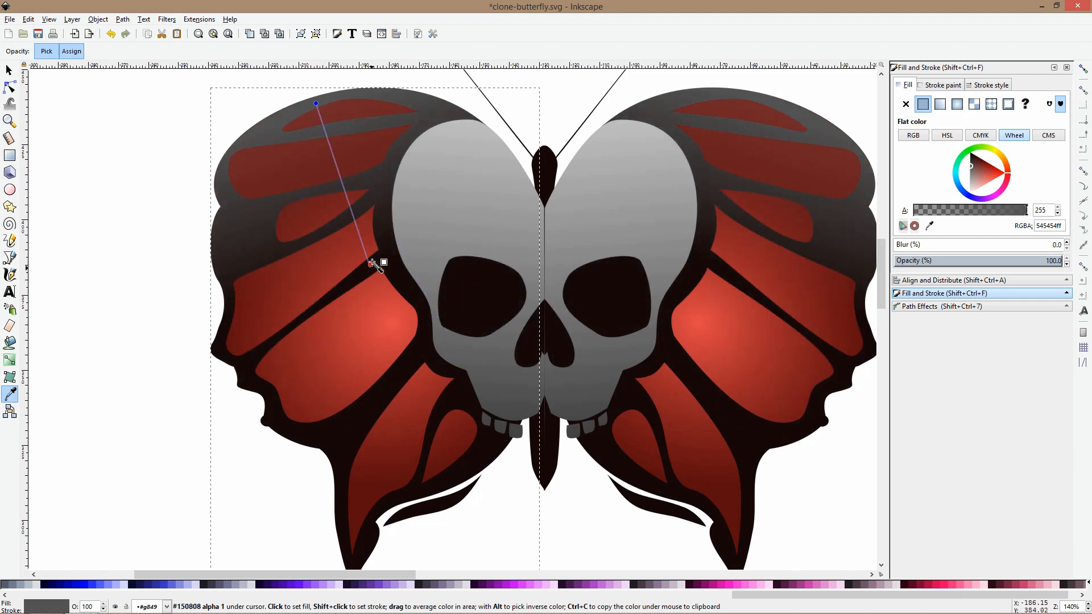
{"action": "left_click_drag", "start_coordinate": [315, 103], "coordinate": [252, 81]}
{"action": "key", "text": "s"}
{"action": "scroll", "coordinate": [386, 283], "scroll_direction": "down", "scroll_amount": 1}
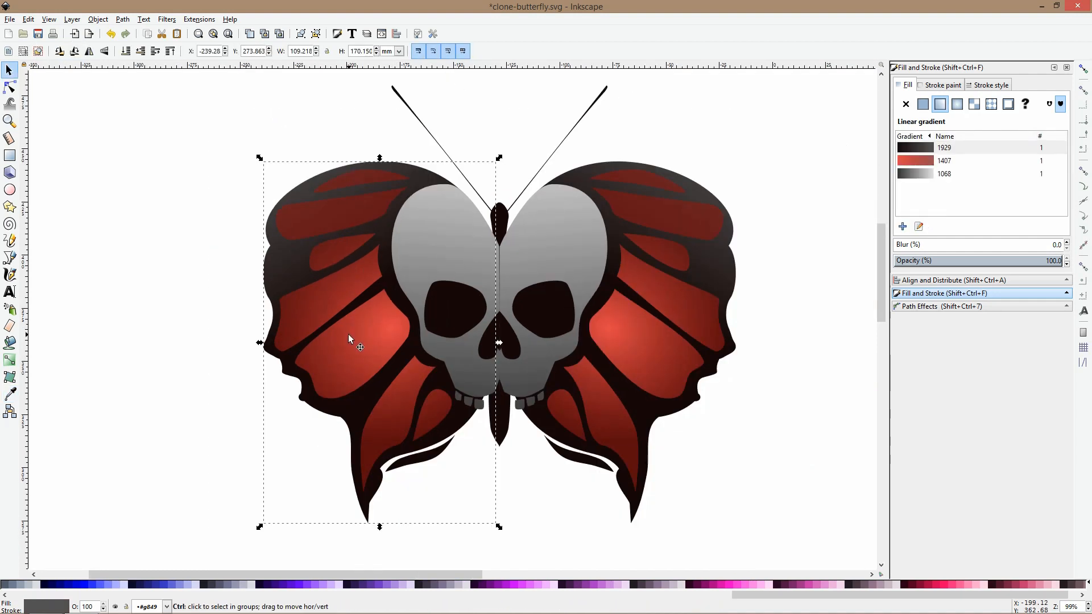
{"action": "key", "text": "ctrl+z"}
{"action": "key", "text": "ctrl+z"}
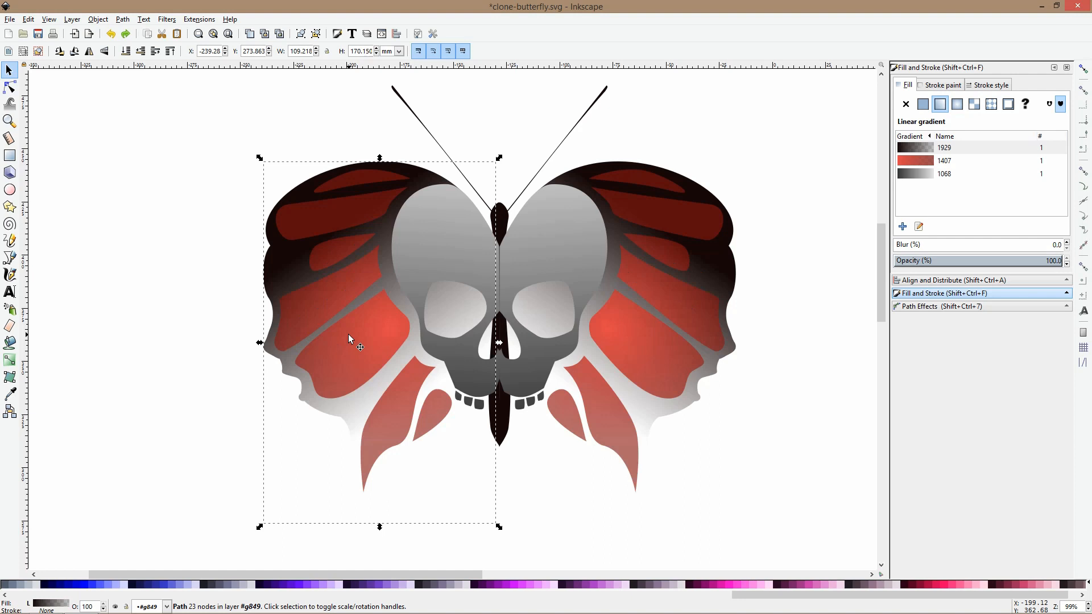
Reshape the original skull half's cranium, pulling its outer side slightly inward and its crown outward beyond the wing's upper edge
{"action": "left_click", "coordinate": [141, 404]}
{"action": "double_click", "coordinate": [483, 248]}
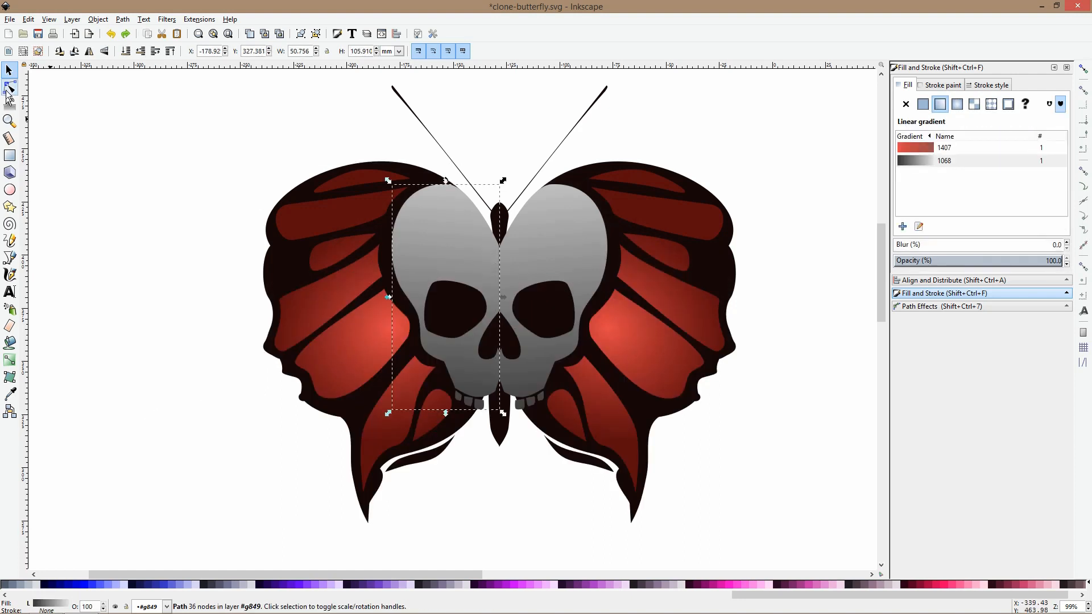
{"action": "scroll", "coordinate": [419, 160], "scroll_direction": "up", "scroll_amount": 3}
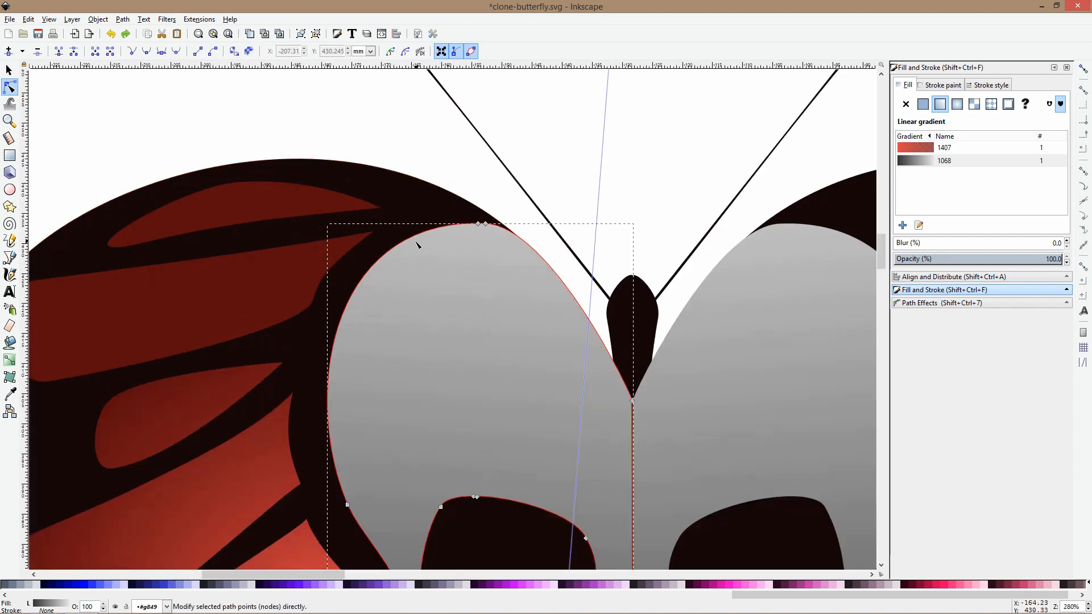
{"action": "left_click_drag", "start_coordinate": [397, 249], "coordinate": [405, 265]}
{"action": "mouse_move", "coordinate": [463, 207]}
{"action": "left_mouse_down"}
{"action": "mouse_move", "coordinate": [512, 243]}
{"action": "mouse_move", "coordinate": [489, 211]}
{"action": "mouse_move", "coordinate": [493, 191]}
{"action": "mouse_move", "coordinate": [521, 190]}
{"action": "left_mouse_up"}
{"action": "key", "text": "s"}
Select the original near-black wing shape and raise it to the top, above the skull and red panels
{"action": "left_click", "coordinate": [448, 199]}
{"action": "left_click", "coordinate": [438, 191], "text": "ctrl"}
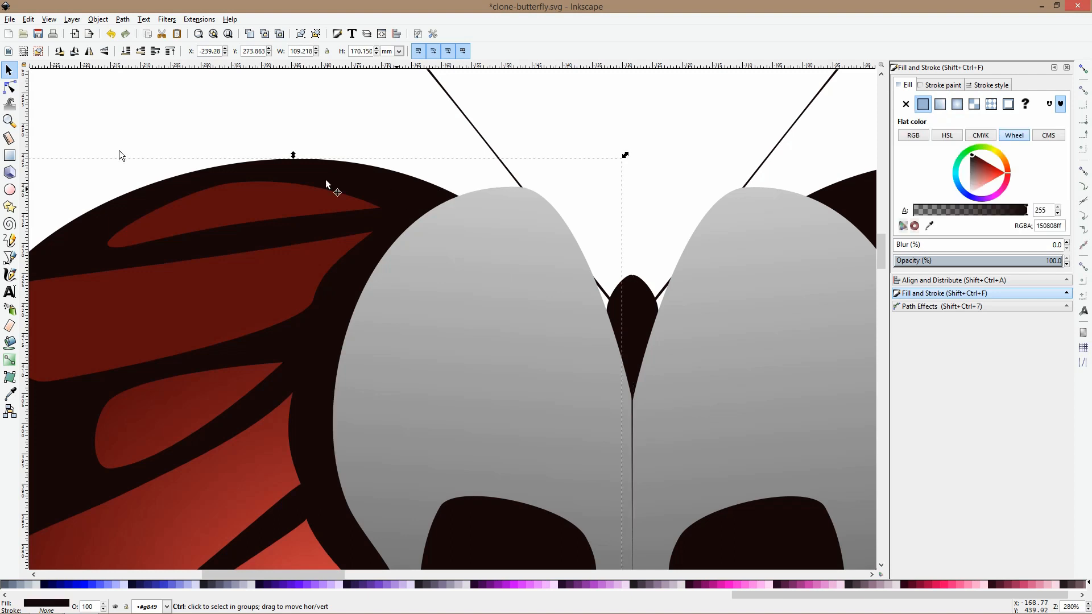
{"action": "key", "text": "n"}
{"action": "key", "text": "Home"}
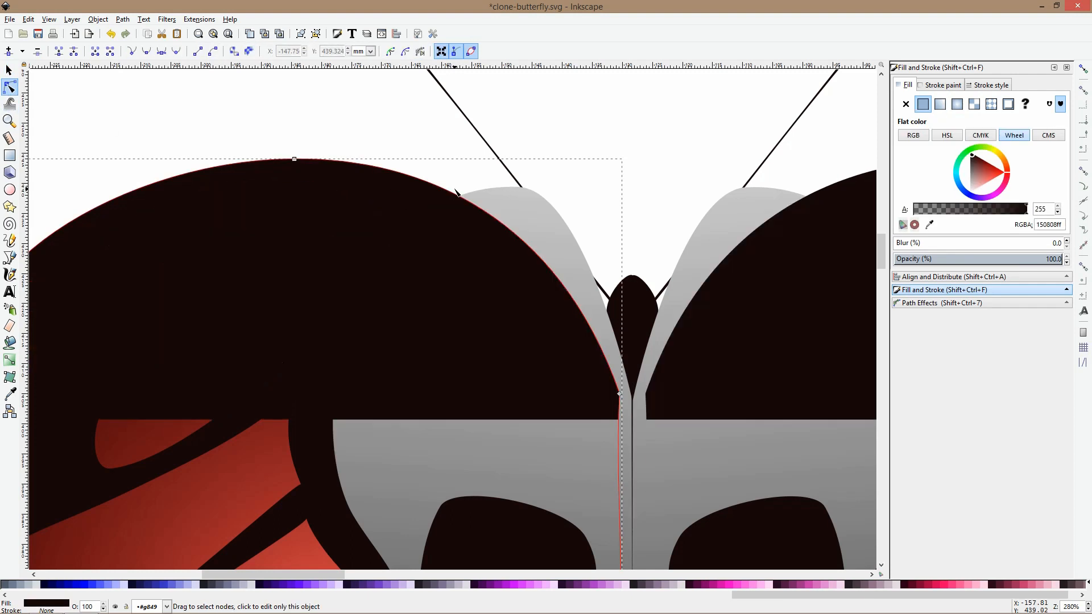
{"action": "key", "text": "s"}
{"action": "scroll", "coordinate": [529, 255], "scroll_direction": "down", "scroll_amount": 3}
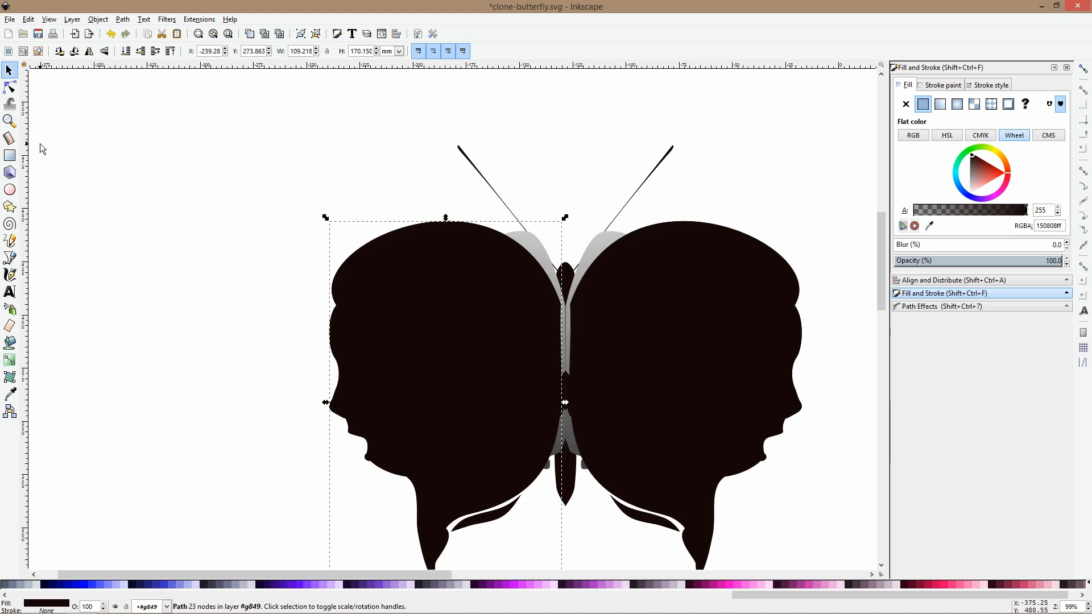
Try bulging the wing shape's whole inner edge across the butterfly's centre line, and undo it
{"action": "left_click", "coordinate": [9, 87]}
{"action": "scroll", "coordinate": [579, 398], "scroll_direction": "down", "scroll_amount": 2}
{"action": "scroll", "coordinate": [580, 398], "scroll_direction": "up", "scroll_amount": 2}
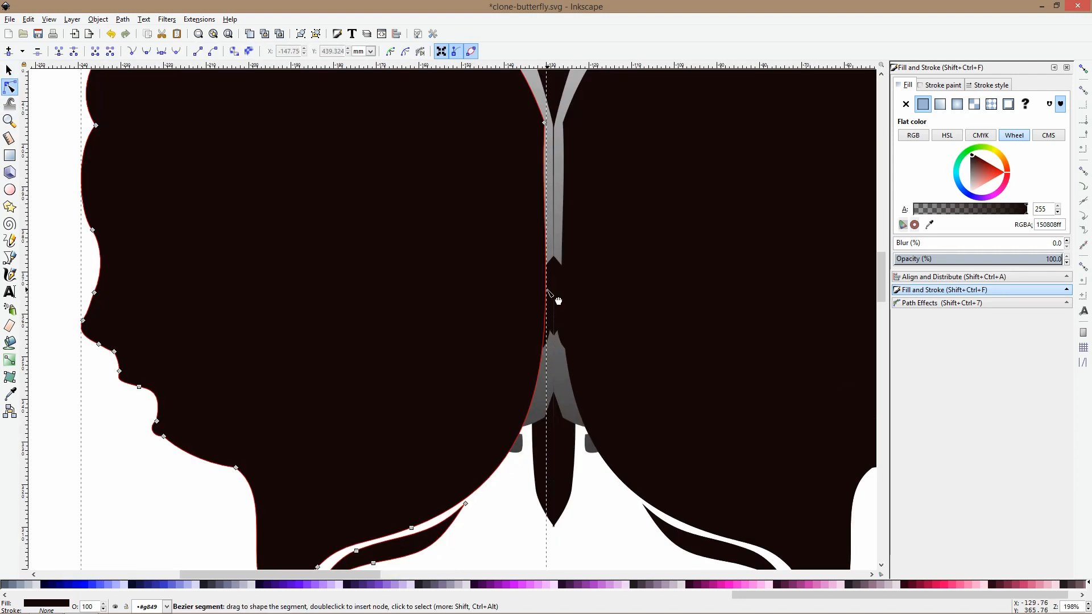
{"action": "left_click_drag", "start_coordinate": [546, 289], "coordinate": [581, 295]}
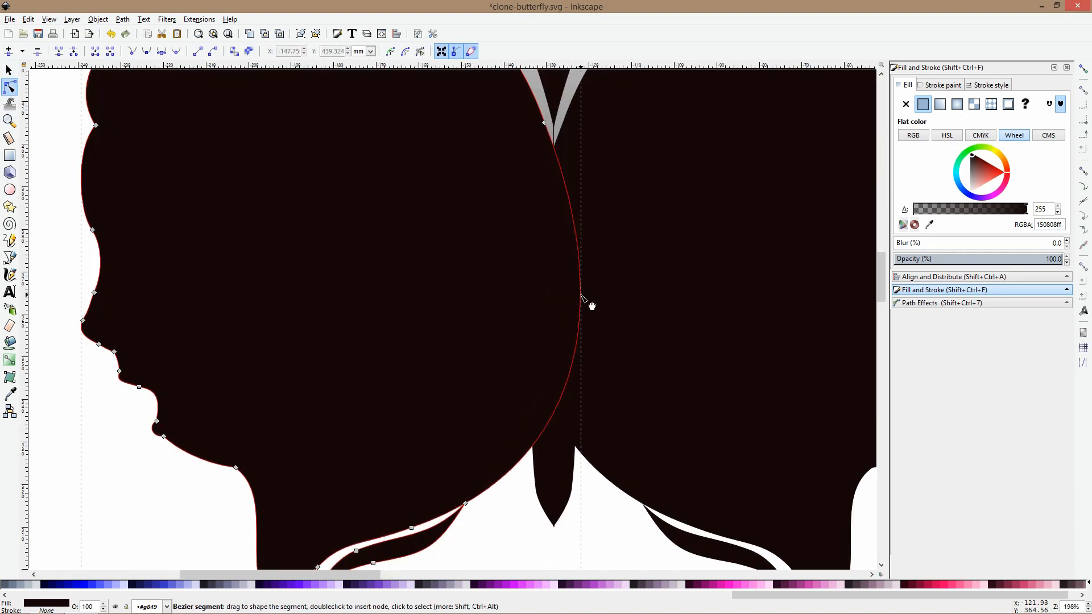
{"action": "key", "text": "ctrl+z"}
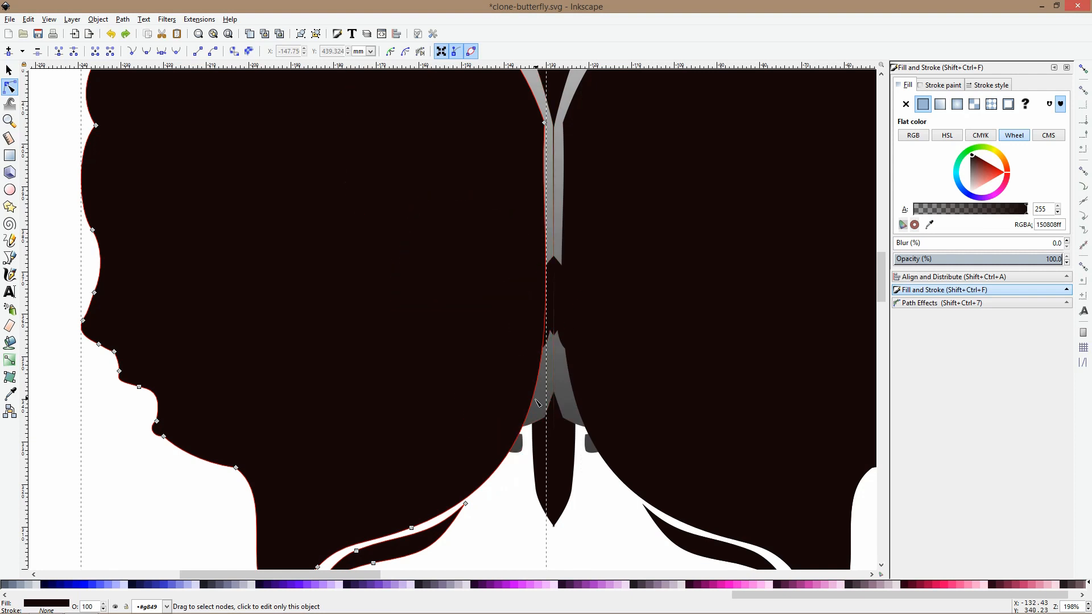
In outline display, add a node on the wing's inner edge near the front tooth and bow the segment above it past the centre line
{"action": "key", "text": "ctrl+KP_5"}
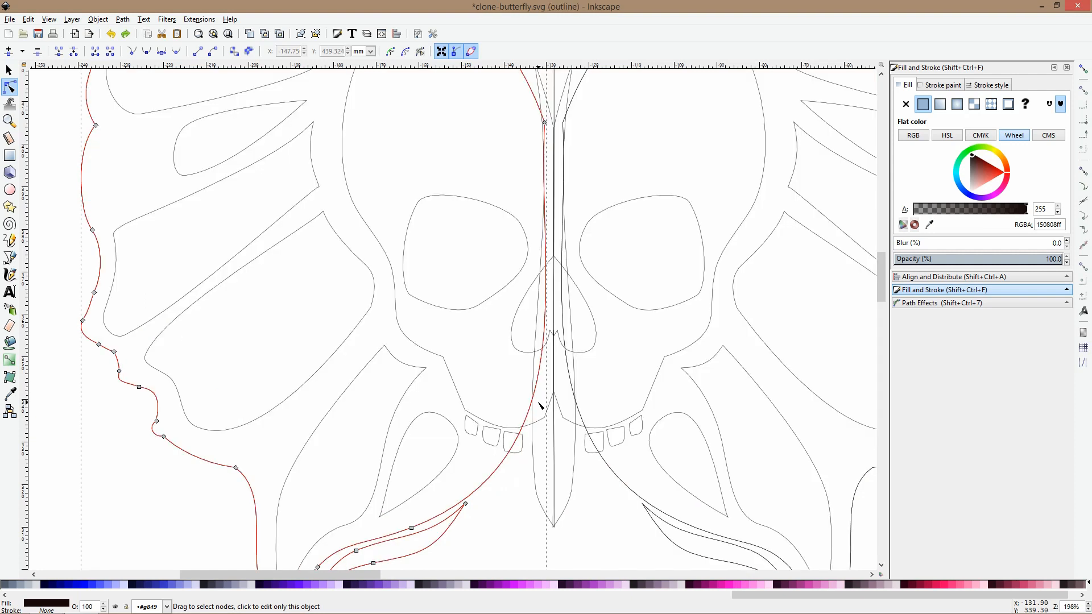
{"action": "left_click", "coordinate": [539, 403]}
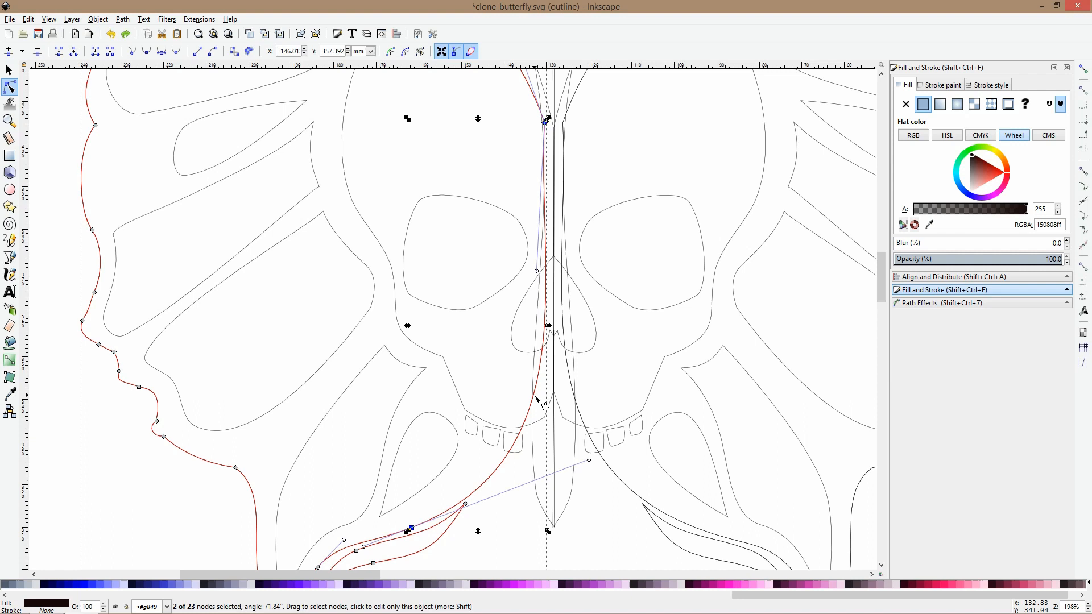
{"action": "double_click", "coordinate": [524, 425]}
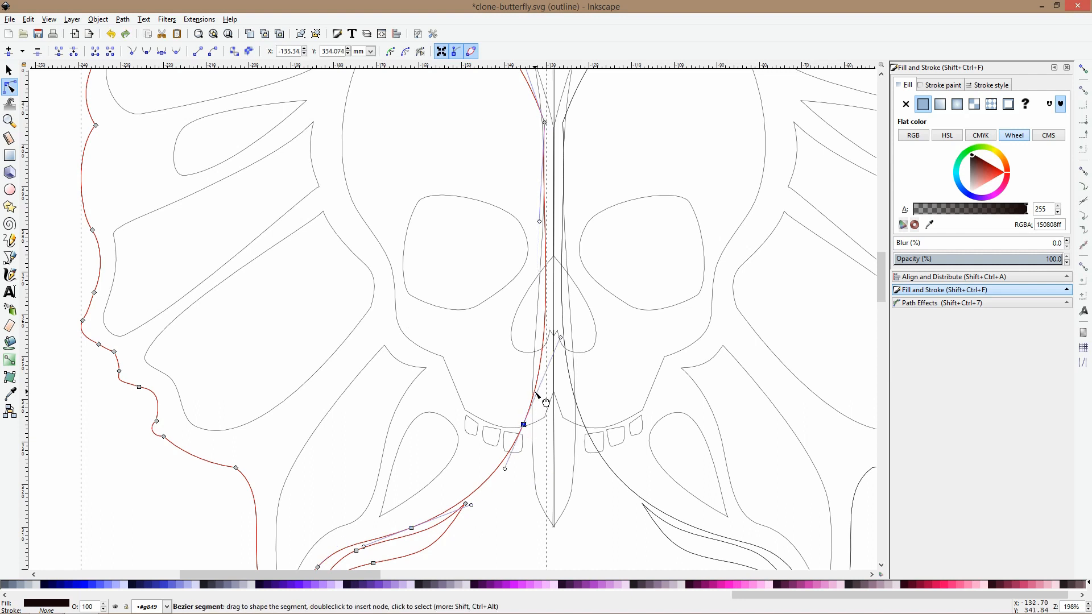
{"action": "left_click_drag", "start_coordinate": [551, 338], "coordinate": [588, 348]}
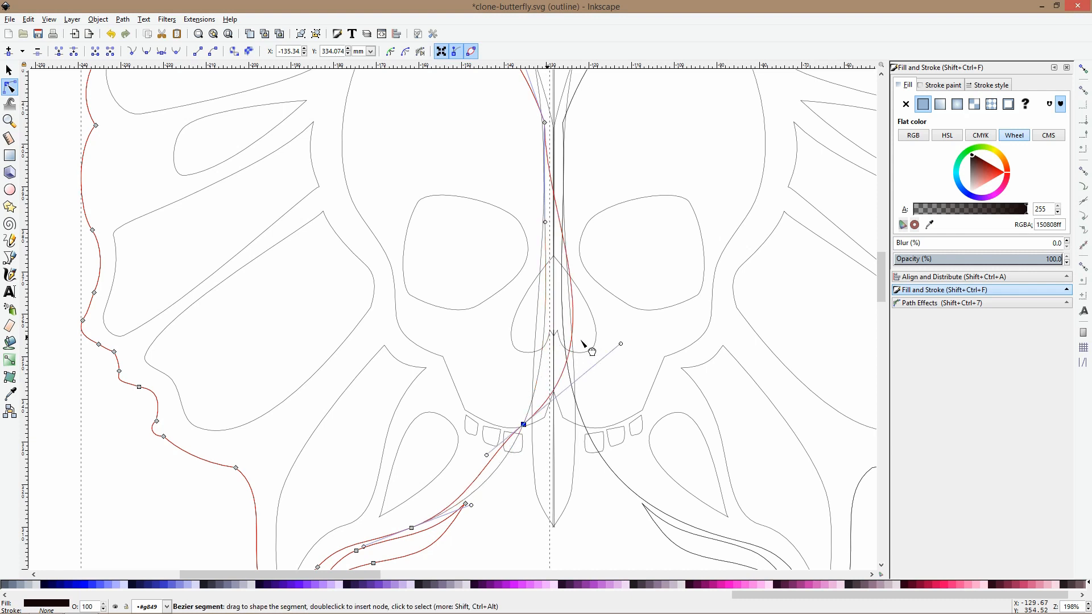
Return the wing shape to its place behind the skull and red panels, deselect it, and restore the normal display
{"action": "key", "text": "s"}
{"action": "key", "text": "Escape"}
{"action": "key", "text": "ctrl+KP_5"}
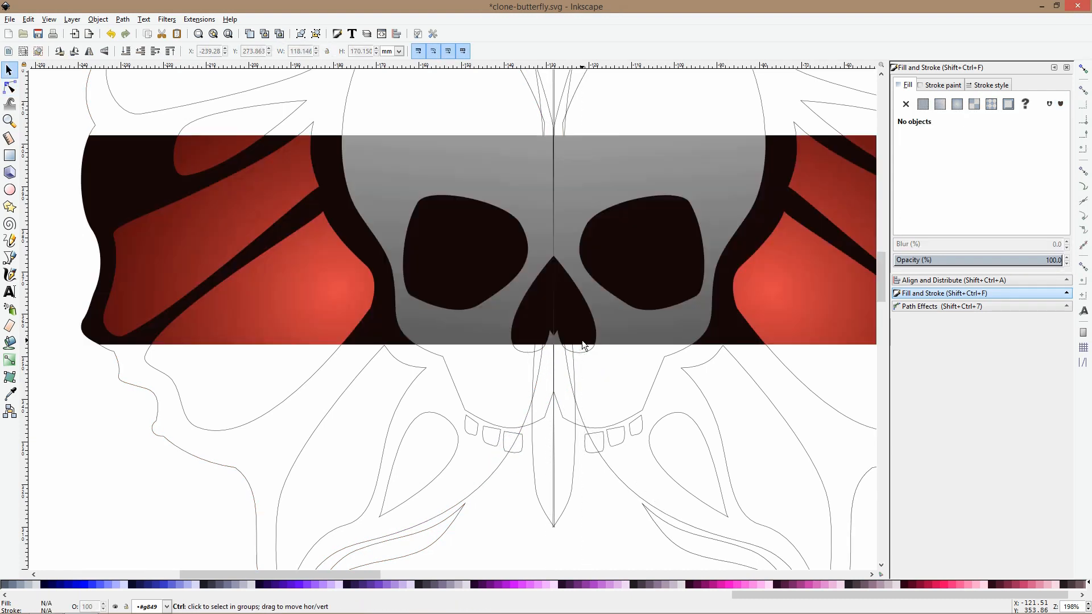
Add two nodes to the wing's inner edge where it crosses the upper and lower edges of the front tooth
{"action": "scroll", "coordinate": [512, 463], "scroll_direction": "up", "scroll_amount": 4}
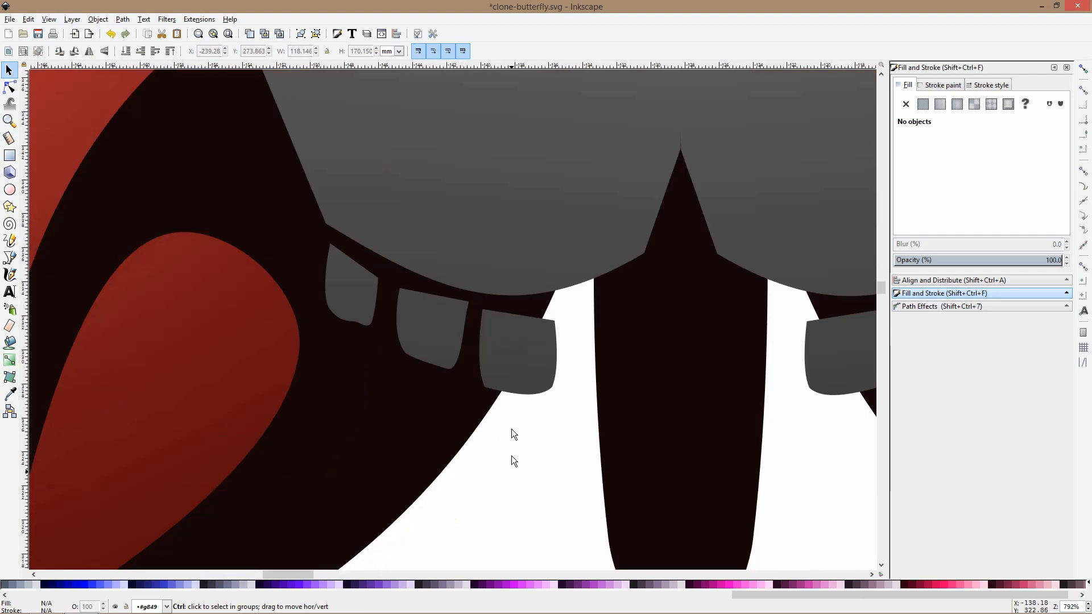
{"action": "left_click", "coordinate": [523, 361], "text": "ctrl"}
{"action": "left_click", "coordinate": [477, 424], "text": "ctrl"}
{"action": "key", "text": "n"}
{"action": "double_click", "coordinate": [543, 319]}
{"action": "double_click", "coordinate": [500, 390]}
{"action": "scroll", "coordinate": [527, 371], "scroll_direction": "up", "scroll_amount": 2}
{"action": "left_click", "coordinate": [631, 271]}
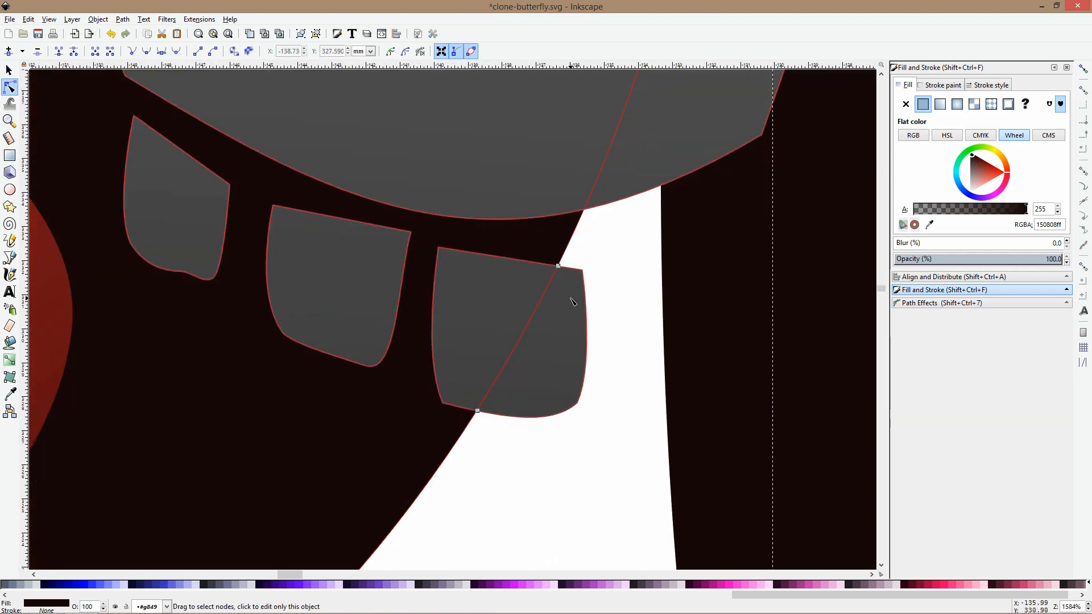
Add nodes to the front tooth where the wing edge crosses it, delete its outer corner nodes, and adjust the curve towards the wing edge
{"action": "left_click", "coordinate": [573, 302]}
{"action": "double_click", "coordinate": [558, 266]}
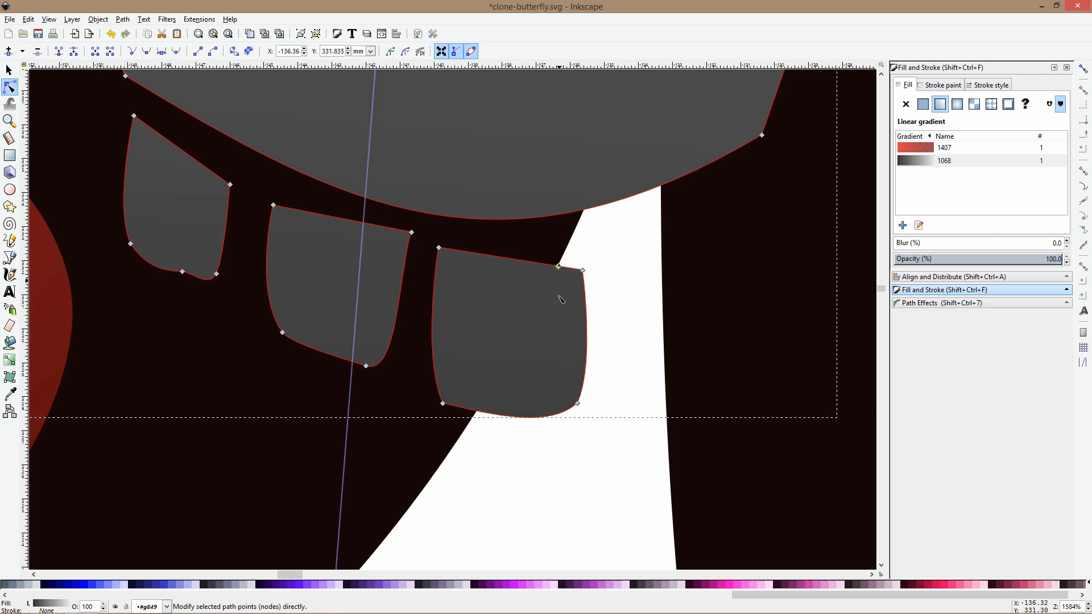
{"action": "double_click", "coordinate": [476, 410]}
{"action": "left_click_drag", "start_coordinate": [621, 257], "coordinate": [522, 357]}
{"action": "key", "text": "Delete"}
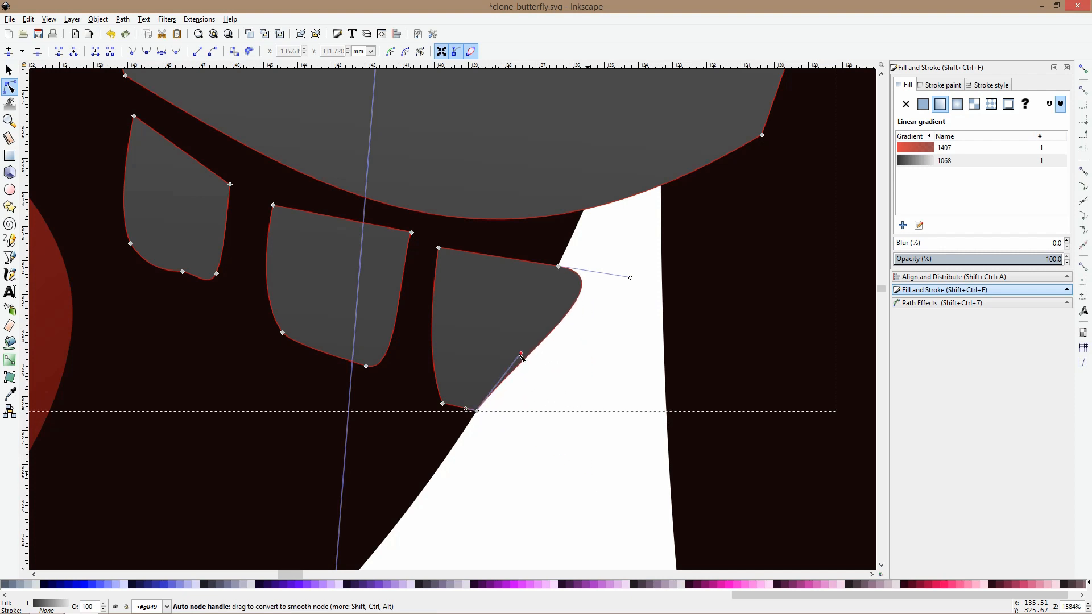
Adjust the outer edge handles of the innermost tooth on the left jaw half so its curve follows the wing's edge
{"action": "left_click_drag", "start_coordinate": [629, 278], "coordinate": [544, 294]}
{"action": "left_click", "coordinate": [575, 427]}
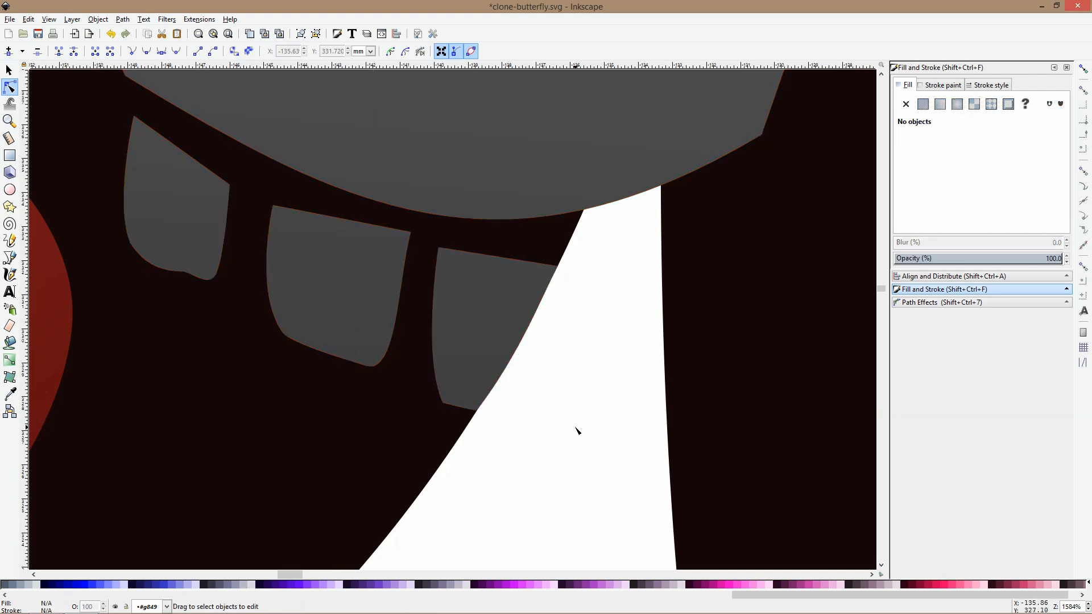
{"action": "key", "text": "s"}
{"action": "key", "text": "5"}
Fill the left skull half with the red 962525 sampled from the wing
{"action": "left_click", "coordinate": [574, 391]}
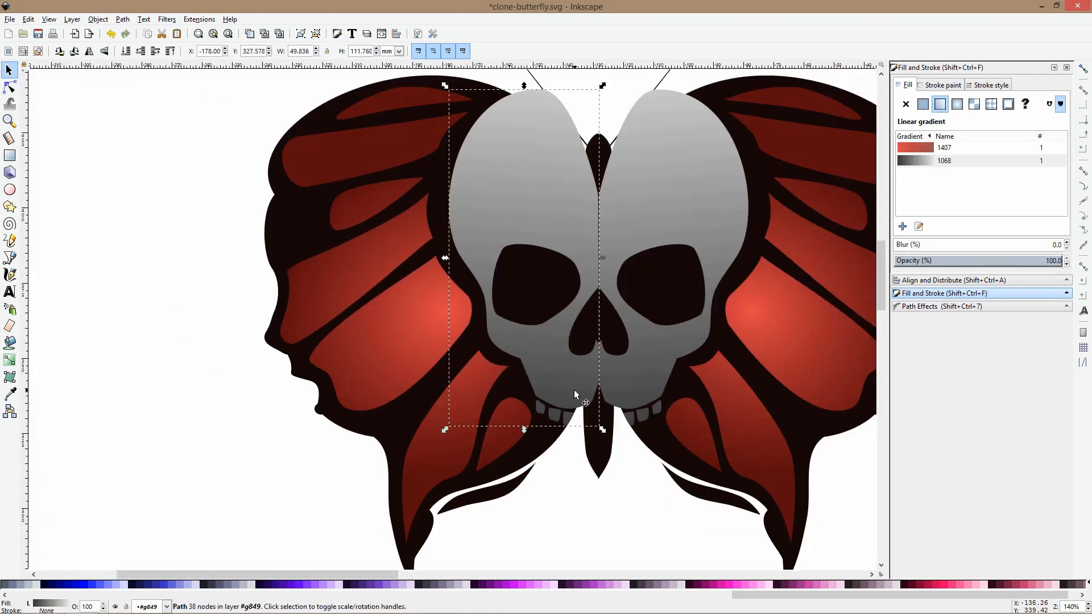
{"action": "left_click", "coordinate": [9, 393]}
{"action": "left_click", "coordinate": [420, 237]}
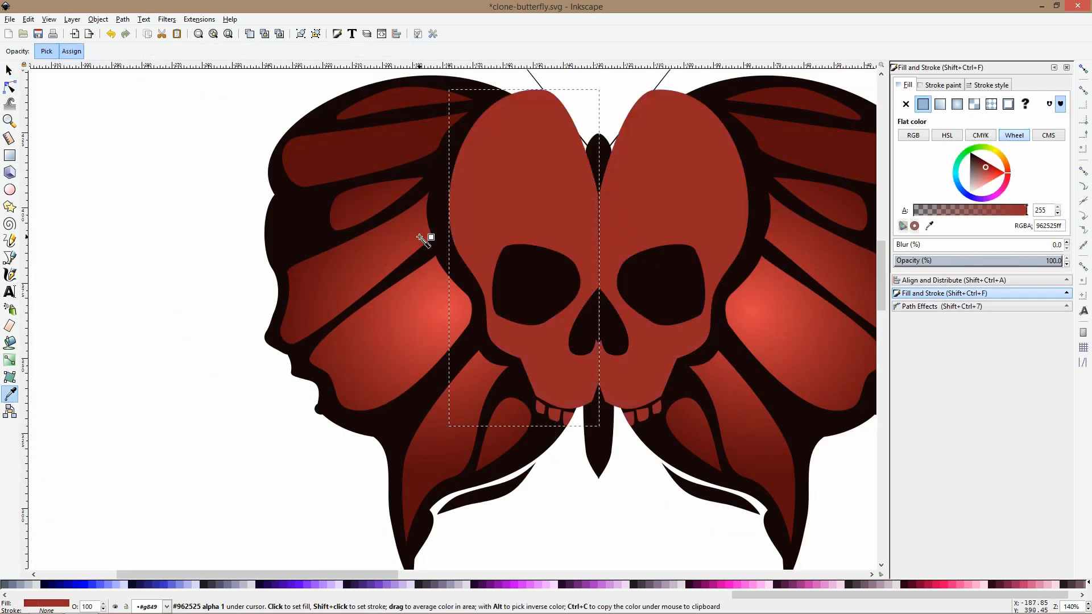
{"action": "key", "text": "s"}
{"action": "key", "text": "5"}
{"action": "left_click", "coordinate": [667, 172]}
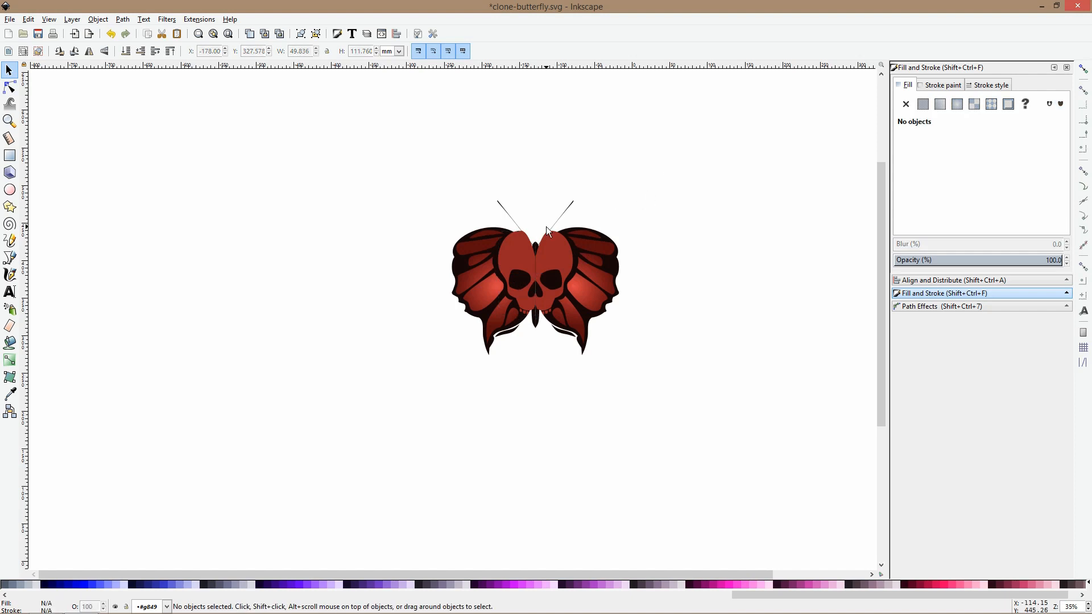
Merge the left wing's red panels and the left skull half into one path
{"action": "key", "text": "4"}
{"action": "left_click", "coordinate": [515, 261]}
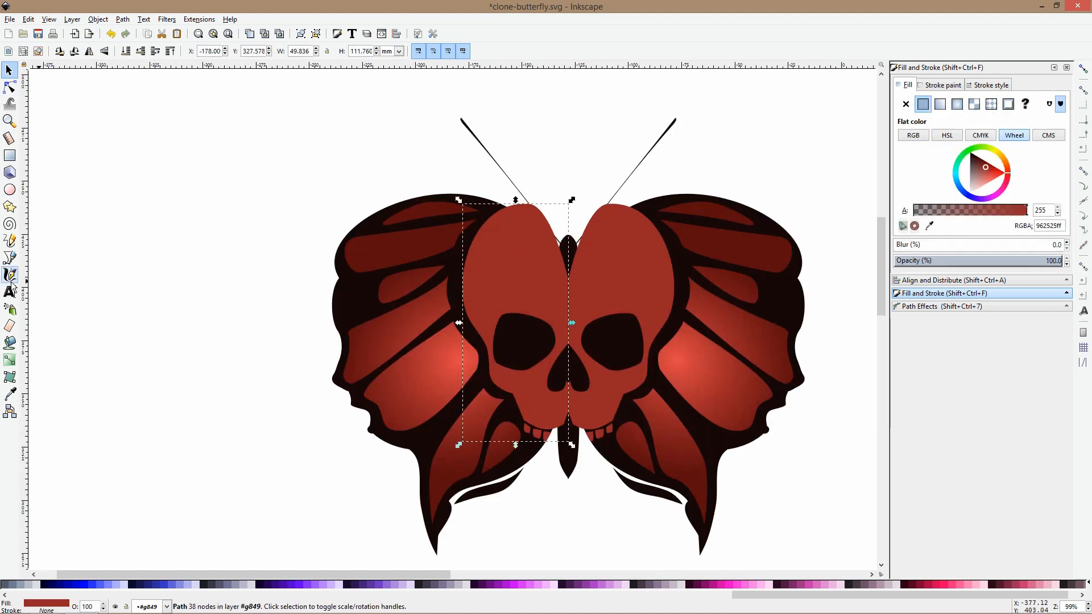
{"action": "left_click", "coordinate": [10, 360]}
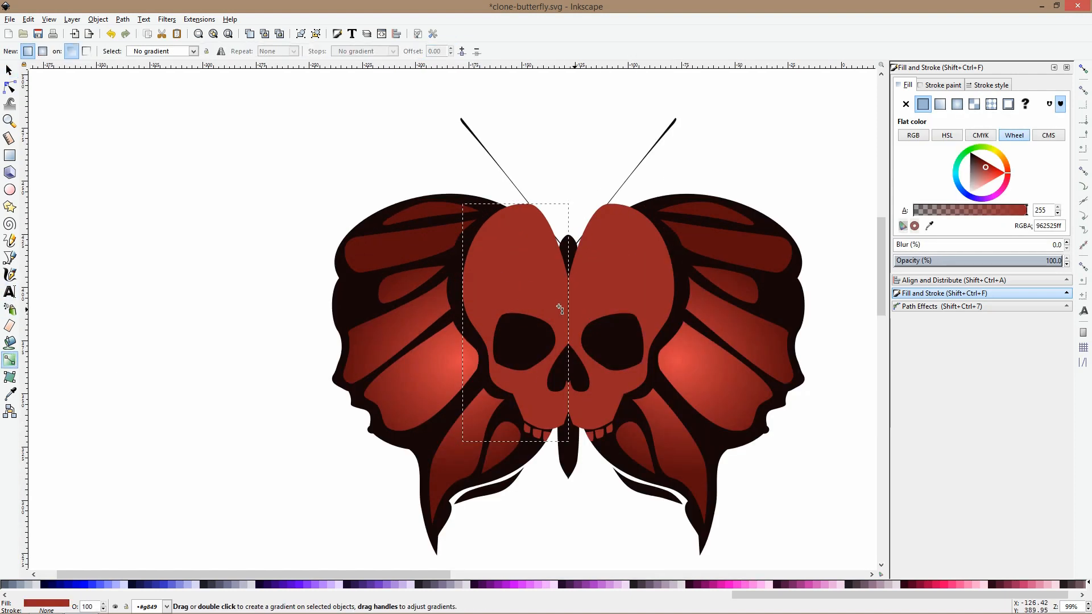
{"action": "key", "text": "Escape"}
{"action": "key", "text": "s"}
{"action": "left_click", "coordinate": [432, 312]}
{"action": "left_click", "coordinate": [483, 288], "text": "shift"}
{"action": "key", "text": "ctrl+shift+v"}
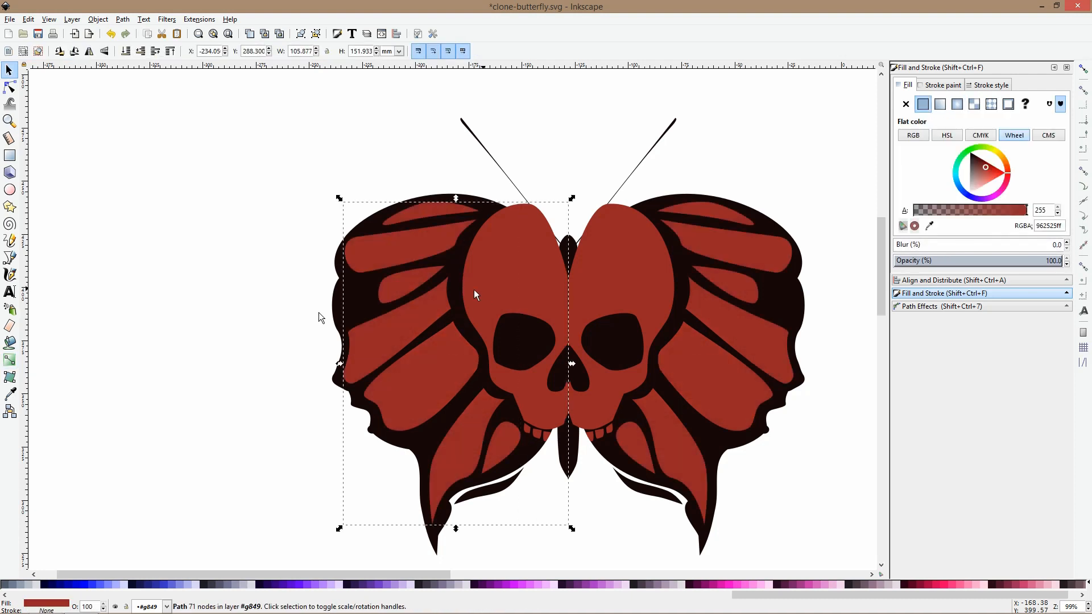
Apply a linear gradient to the merged shape from jaw to forehead, with an opaque c81414 end stop
{"action": "left_click", "coordinate": [10, 359]}
{"action": "left_click_drag", "start_coordinate": [534, 411], "coordinate": [484, 295]}
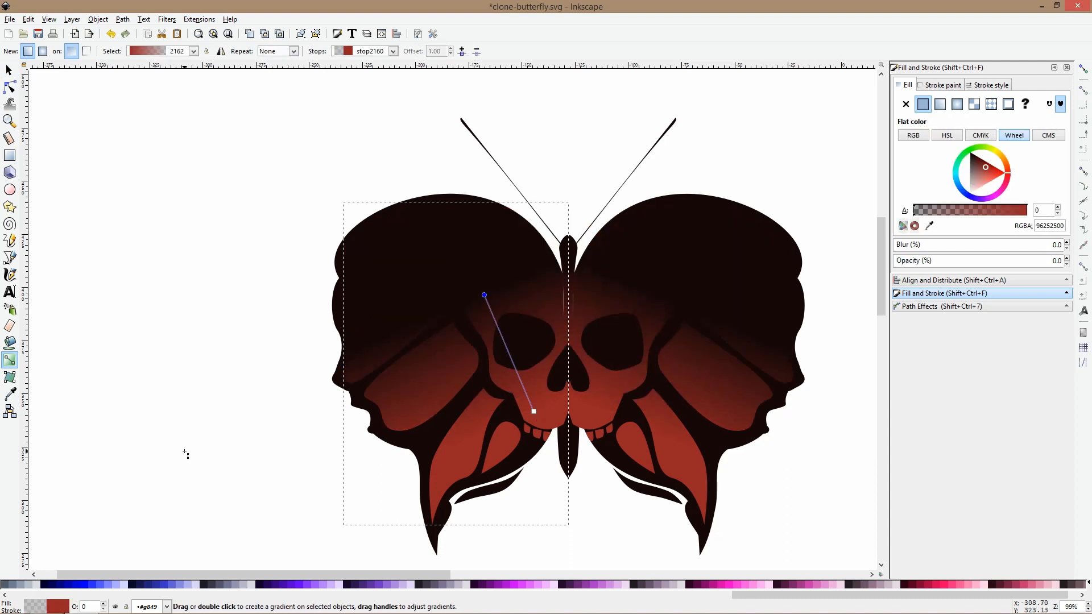
{"action": "left_click", "coordinate": [981, 161]}
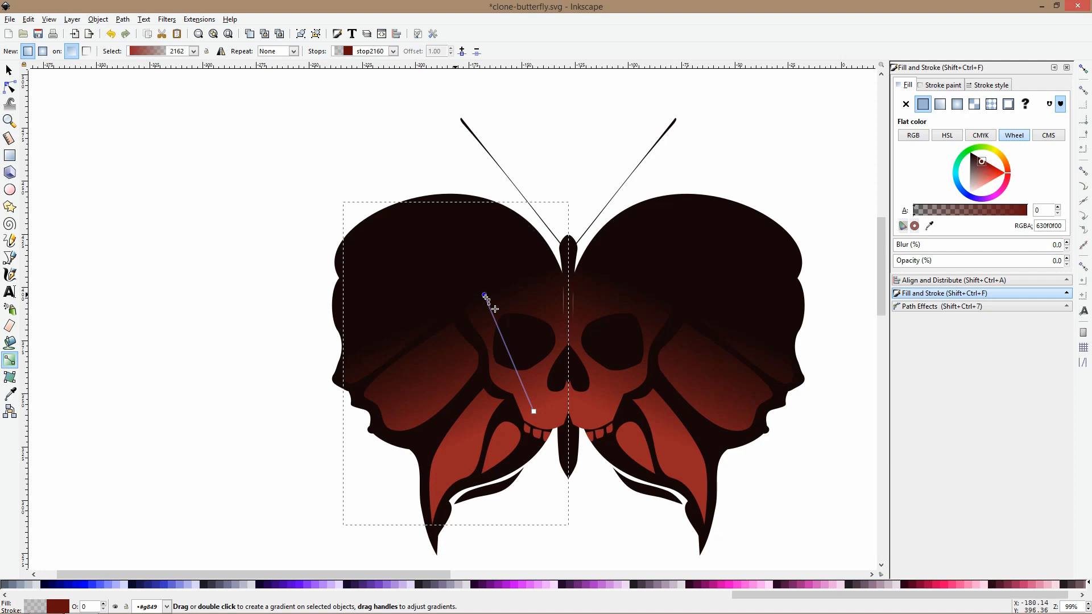
{"action": "left_click", "coordinate": [994, 170]}
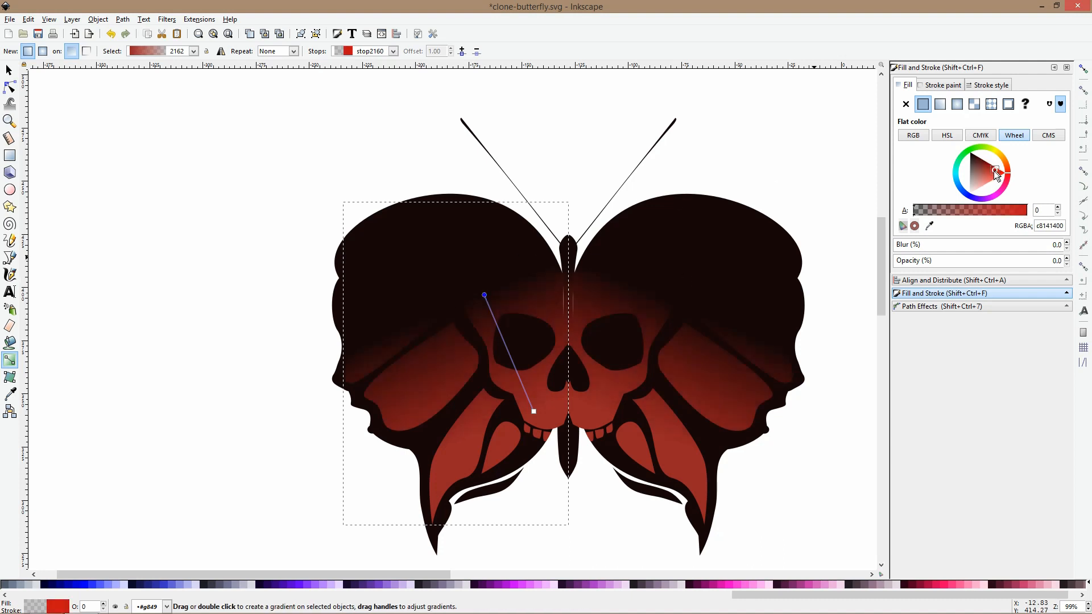
{"action": "left_click_drag", "start_coordinate": [1016, 205], "coordinate": [1028, 208]}
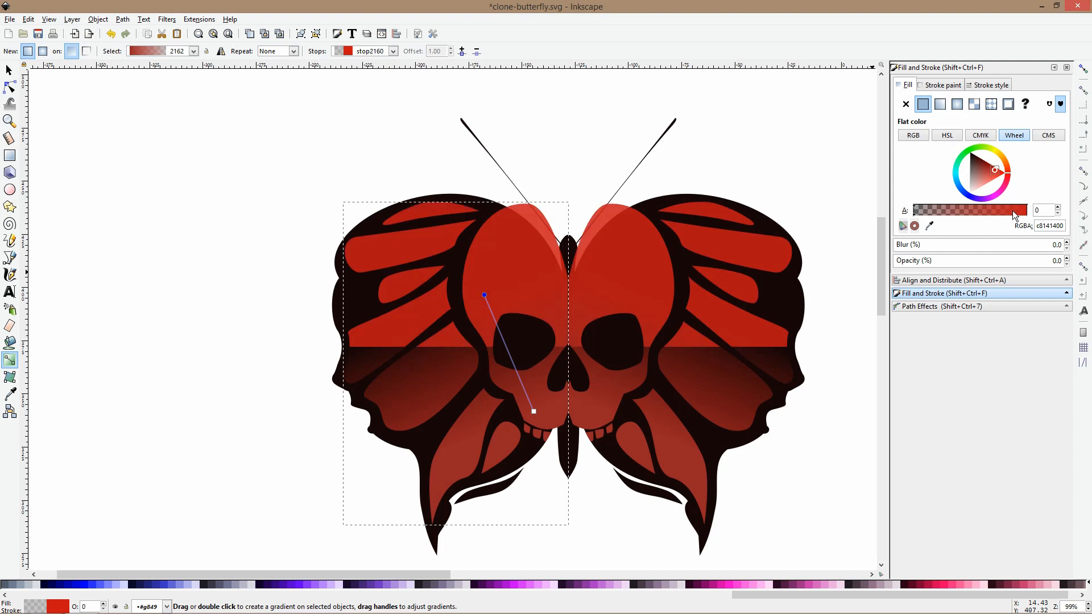
Lighten the gradient's end stop, set its start stop to 910303, and extend its end up to the skull's upper edge
{"action": "left_click_drag", "start_coordinate": [485, 296], "coordinate": [479, 291]}
{"action": "mouse_move", "coordinate": [1010, 177]}
{"action": "left_mouse_down"}
{"action": "mouse_move", "coordinate": [984, 180]}
{"action": "mouse_move", "coordinate": [983, 163]}
{"action": "left_mouse_up"}
{"action": "left_click", "coordinate": [533, 412]}
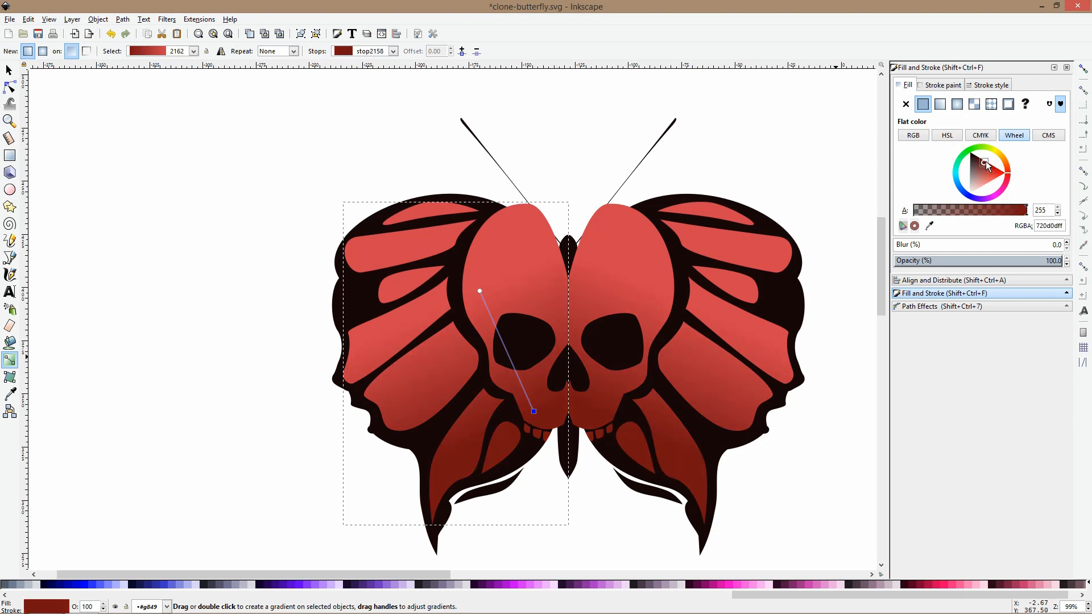
{"action": "left_click", "coordinate": [989, 165]}
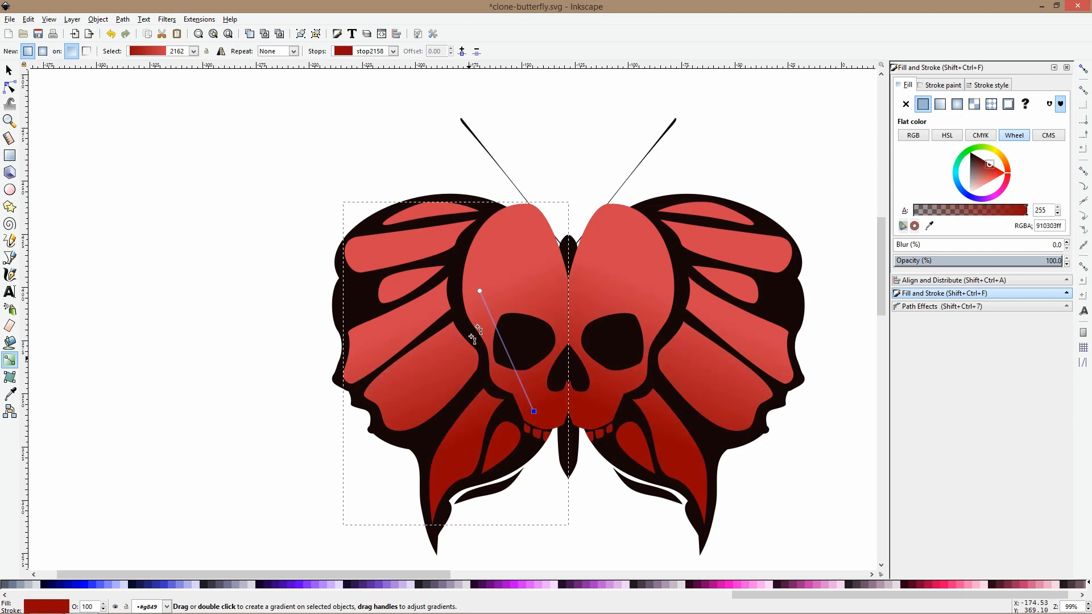
{"action": "left_click_drag", "start_coordinate": [479, 290], "coordinate": [469, 224]}
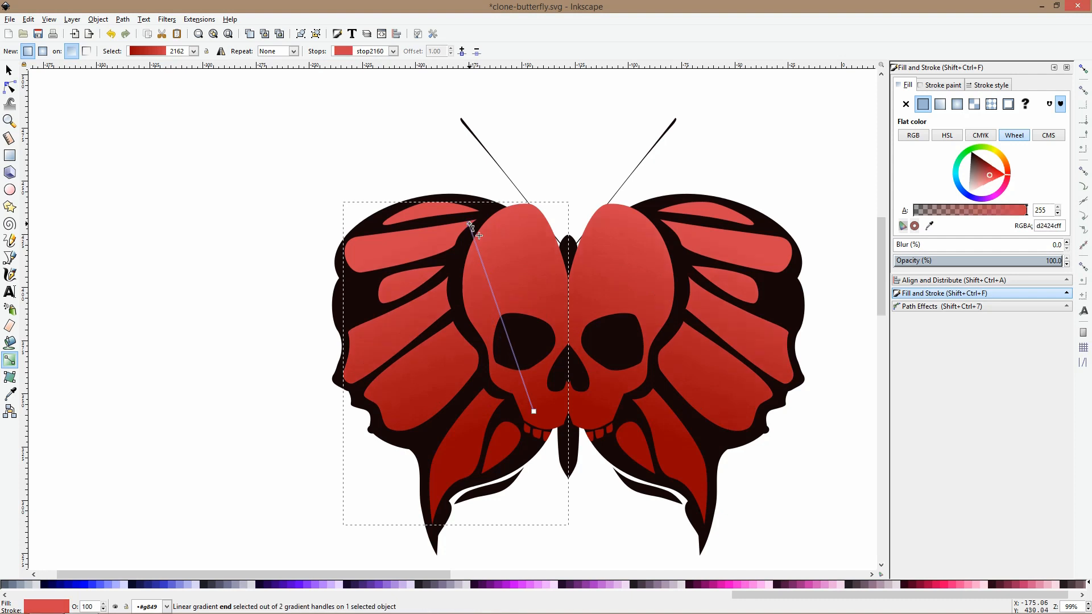
Undo the gradient, the path merge and the red skull fill
{"action": "key", "text": "s"}
{"action": "key", "text": "ctrl+z"}
{"action": "key", "text": "ctrl+z"}
{"action": "key", "text": "ctrl+z"}
{"action": "key", "text": "ctrl+z"}
{"action": "key", "text": "ctrl+z"}
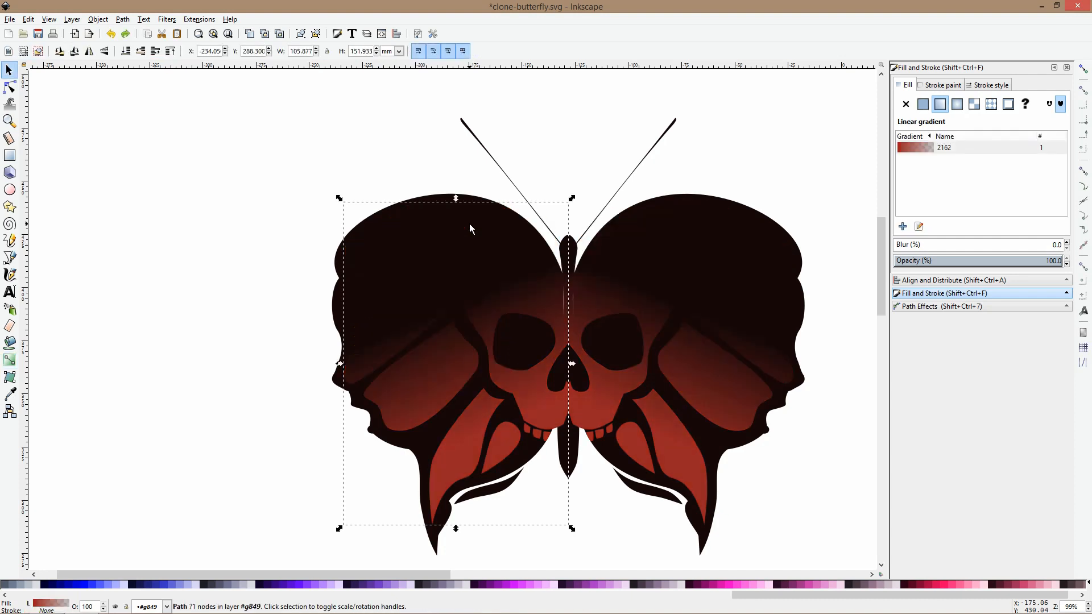
{"action": "key", "text": "ctrl+z"}
{"action": "key", "text": "ctrl+z"}
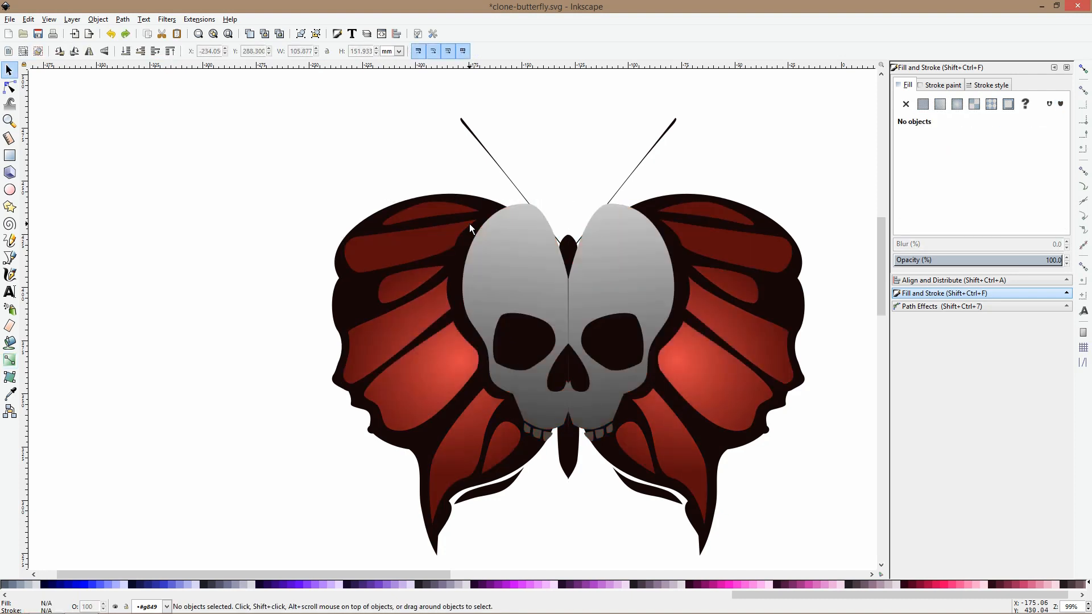
Delete the node at the crown of the left skull half and reshape the remaining crown curve
{"action": "left_click", "coordinate": [499, 273]}
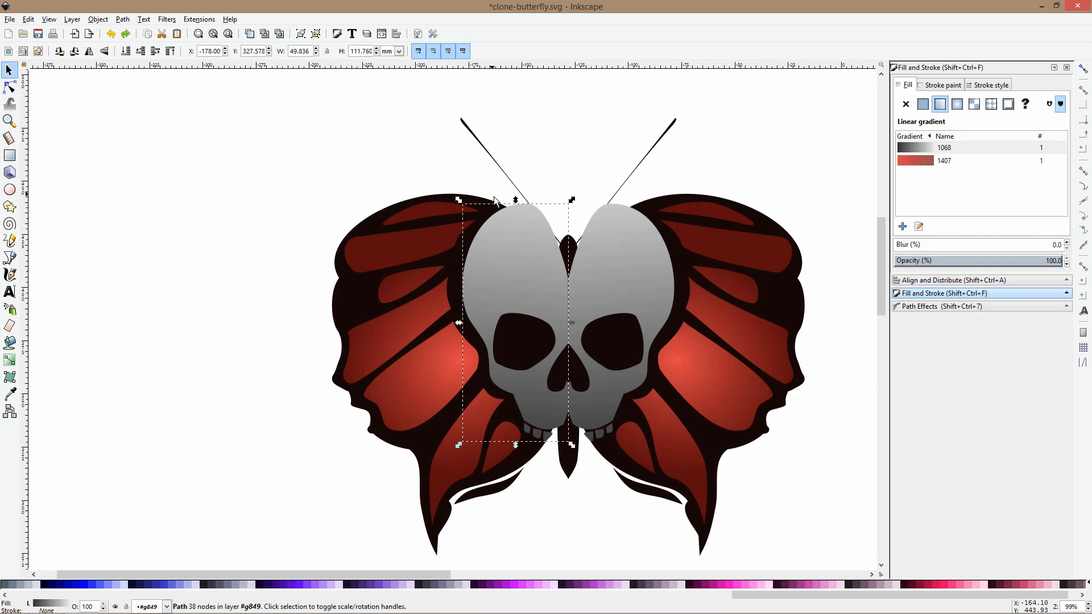
{"action": "left_click", "coordinate": [9, 87]}
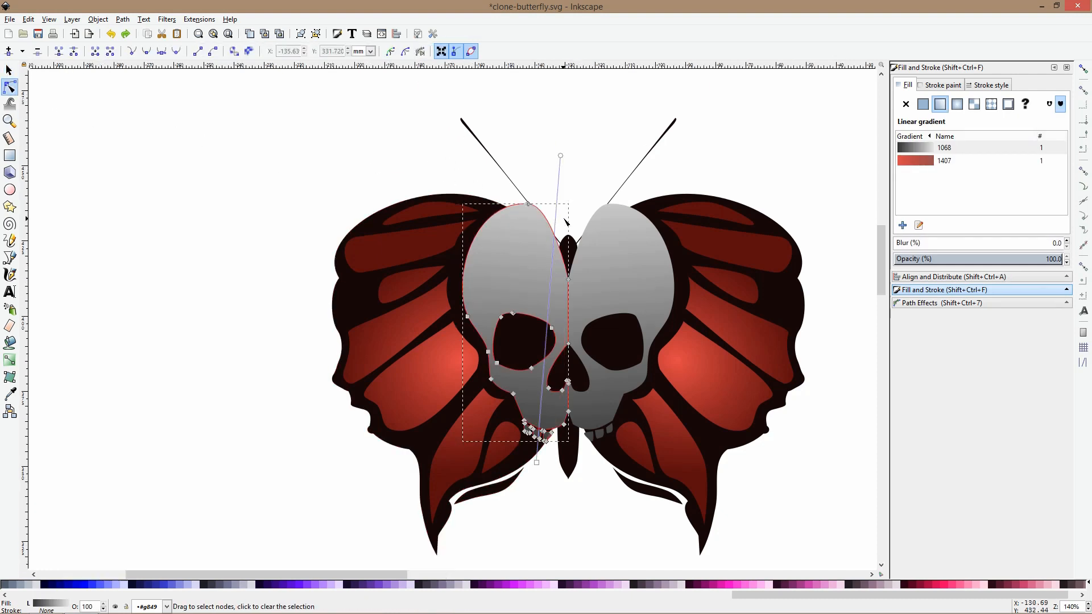
{"action": "scroll", "coordinate": [566, 222], "scroll_direction": "up", "scroll_amount": 2}
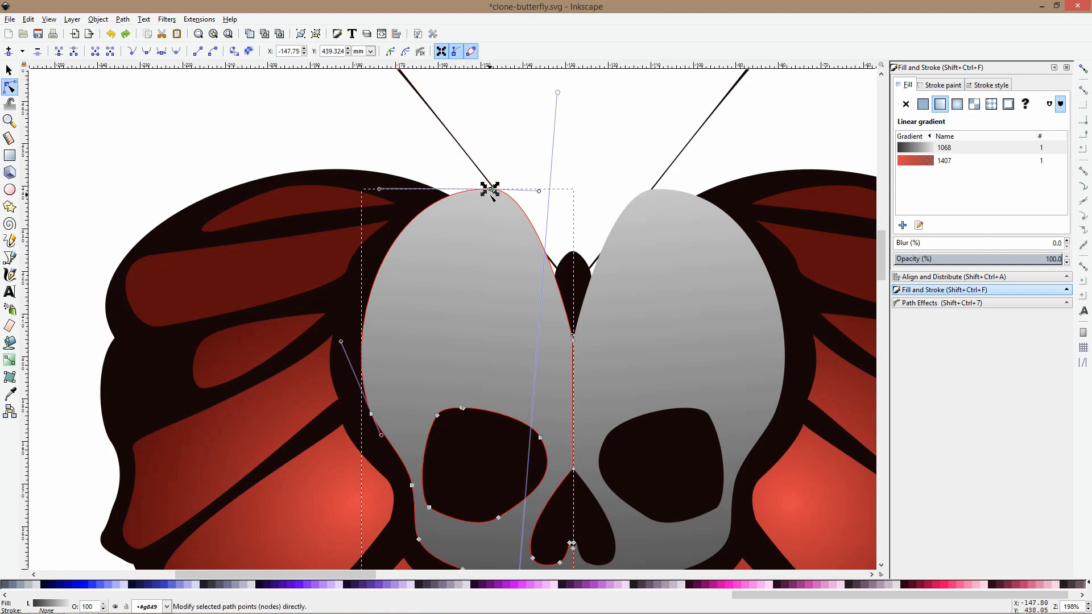
{"action": "left_click", "coordinate": [490, 189]}
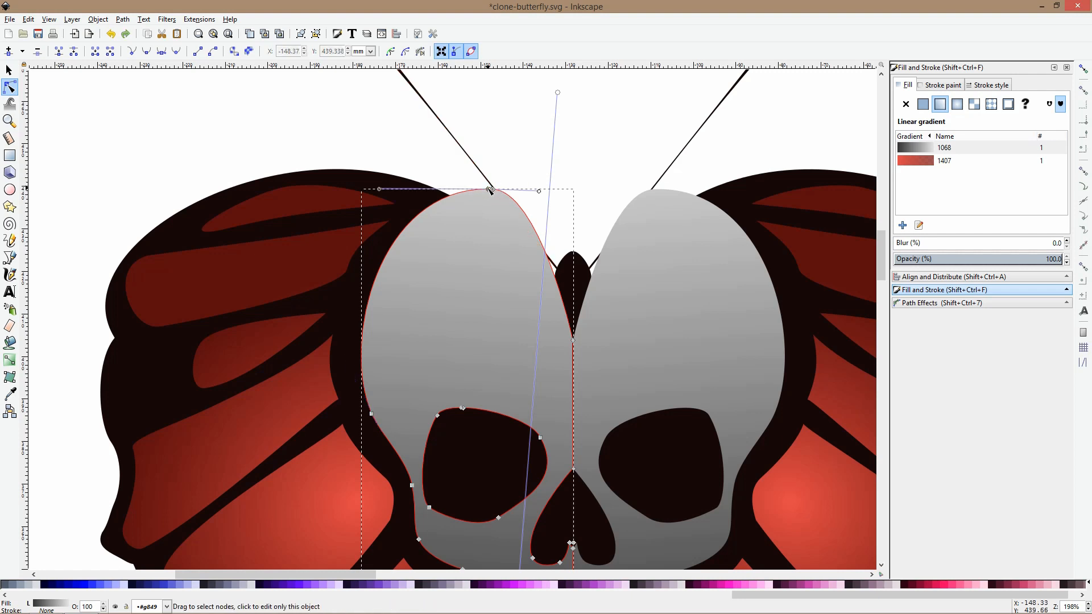
{"action": "key", "text": "Delete"}
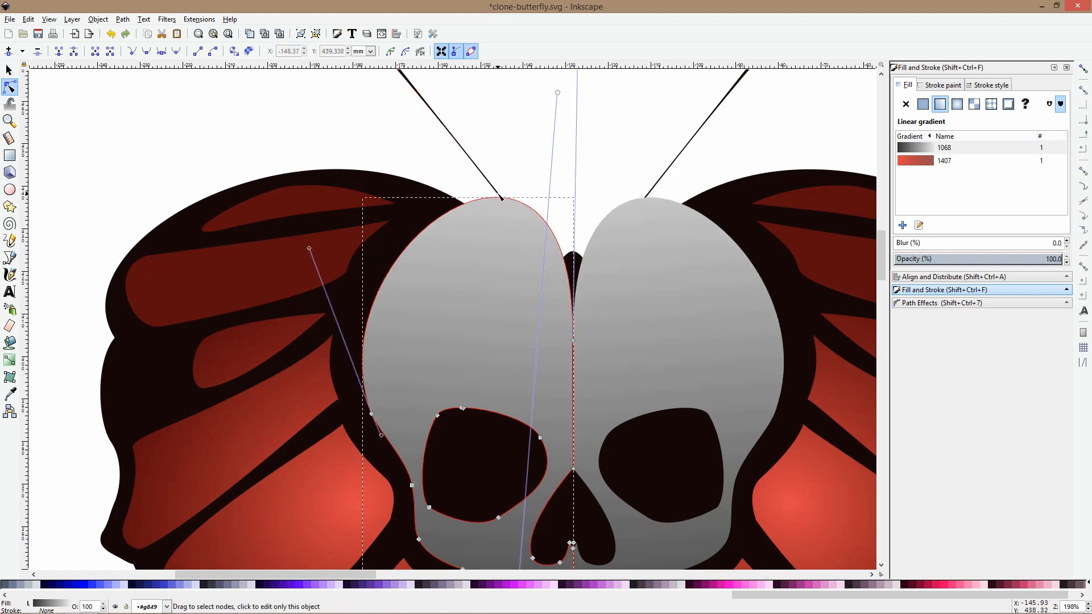
{"action": "left_click_drag", "start_coordinate": [494, 200], "coordinate": [466, 209]}
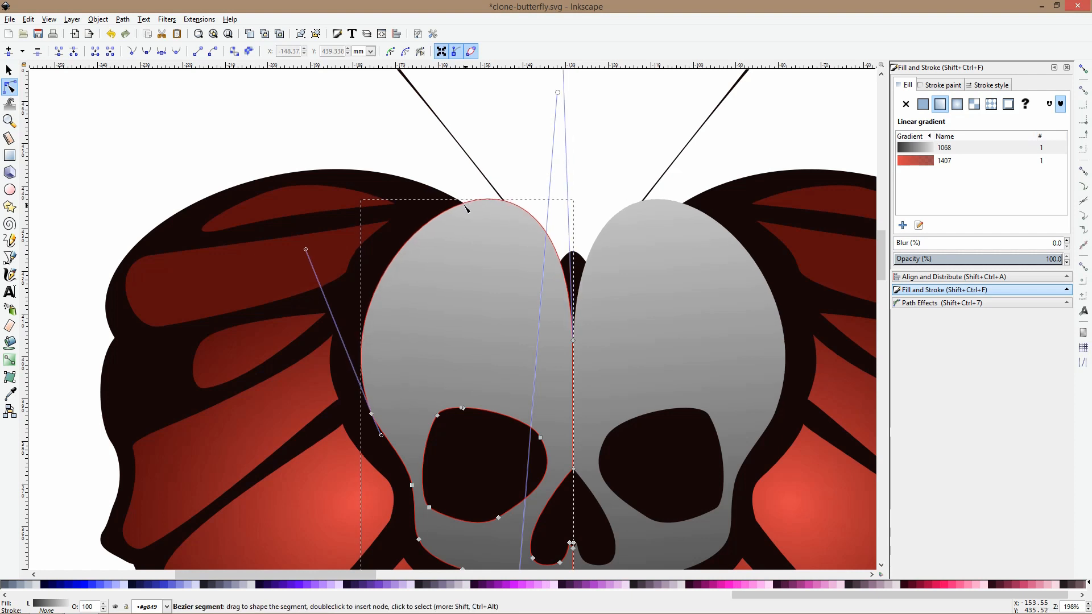
Add a node where the left skull half meets the wing's upper edge and bend the inner curve along the wing outline
{"action": "double_click", "coordinate": [463, 203]}
{"action": "left_click_drag", "start_coordinate": [533, 221], "coordinate": [540, 239]}
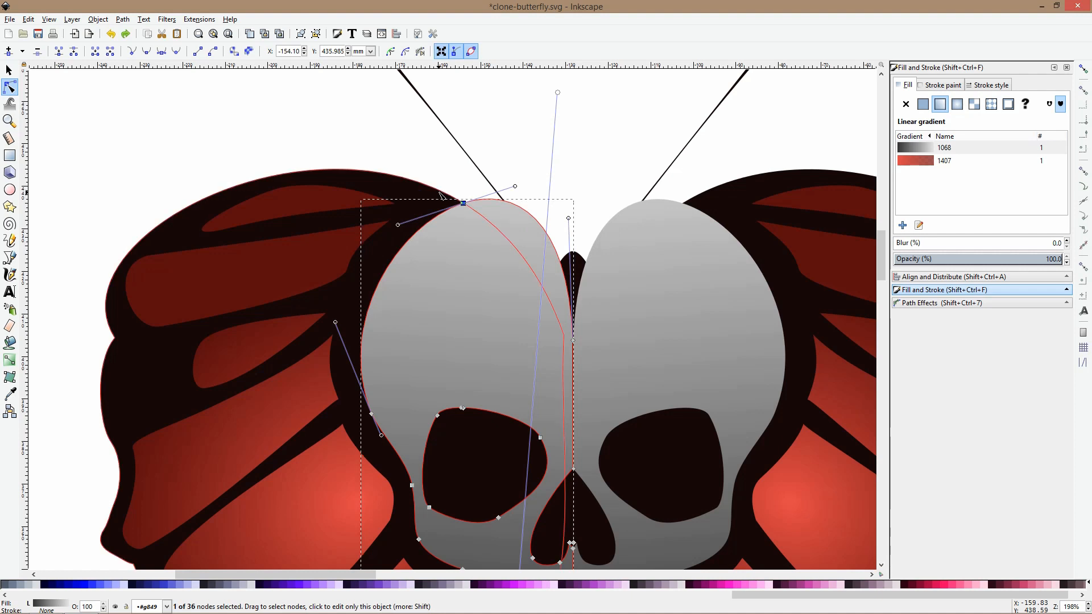
{"action": "key", "text": "ctrl+z"}
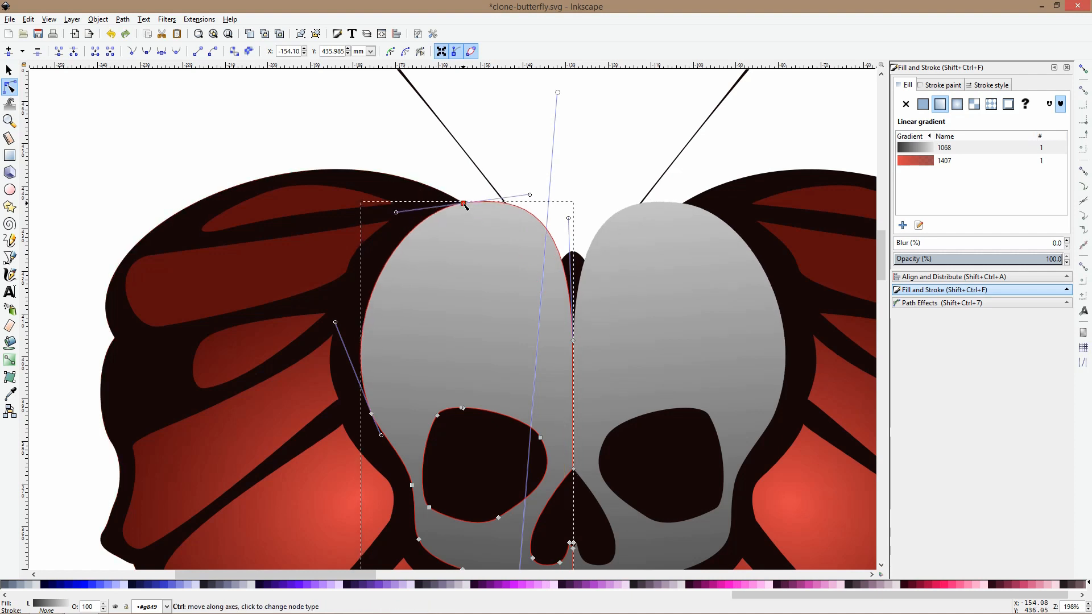
{"action": "mouse_move", "coordinate": [529, 211]}
{"action": "left_mouse_down"}
{"action": "mouse_move", "coordinate": [528, 244]}
{"action": "mouse_move", "coordinate": [573, 257]}
{"action": "mouse_move", "coordinate": [555, 242]}
{"action": "mouse_move", "coordinate": [518, 257]}
{"action": "left_mouse_up"}
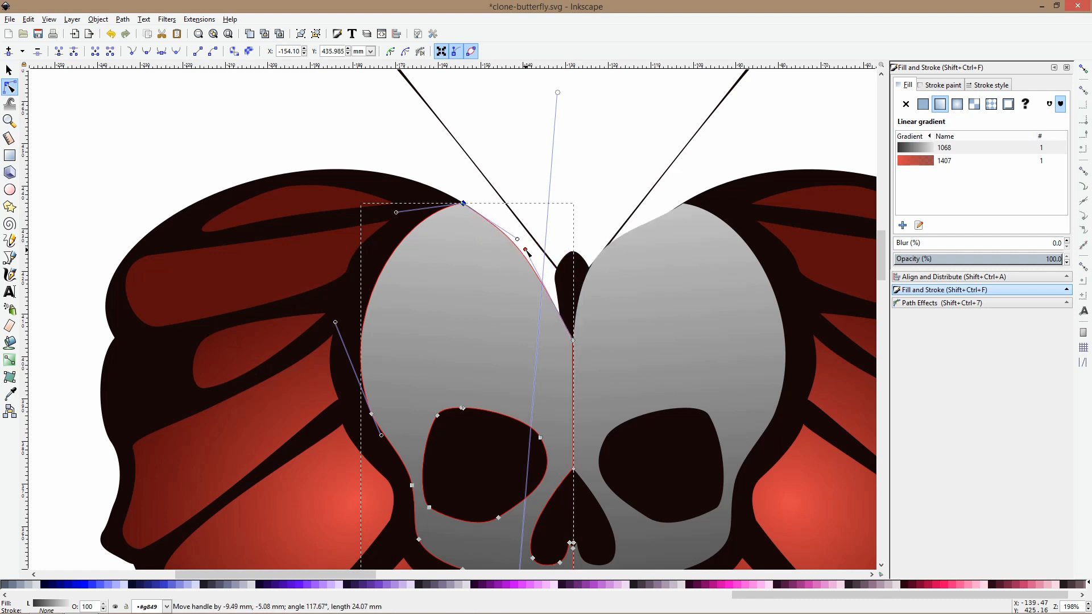
Apply a short vertical linear gradient to the head end of the butterfly's left body half
{"action": "left_click", "coordinate": [566, 293]}
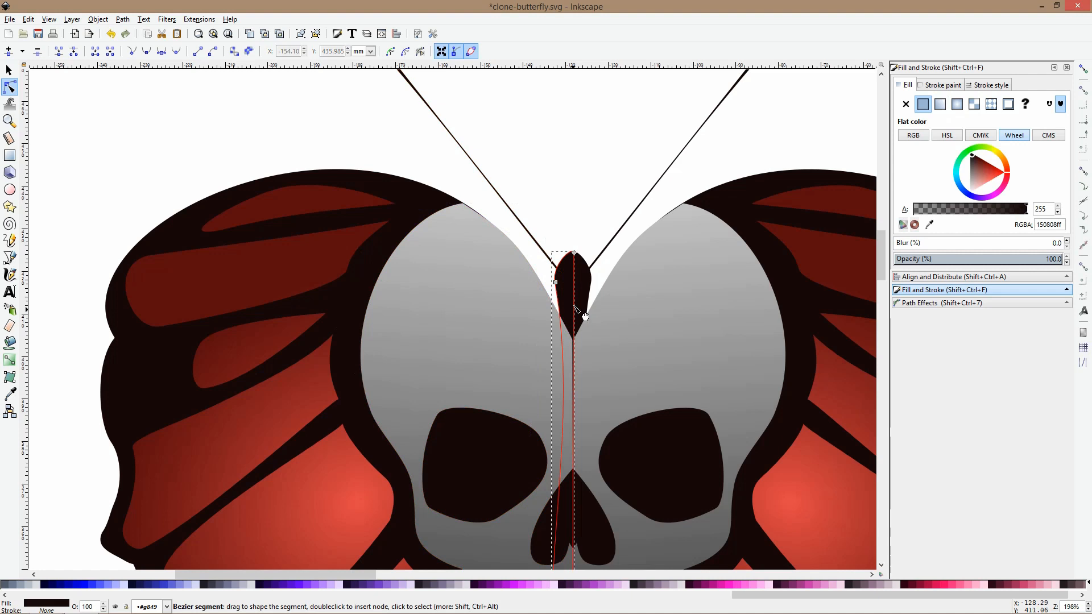
{"action": "scroll", "coordinate": [573, 307], "scroll_direction": "down", "scroll_amount": 2}
{"action": "scroll", "coordinate": [574, 307], "scroll_direction": "down", "scroll_amount": 1}
{"action": "left_click", "coordinate": [9, 360]}
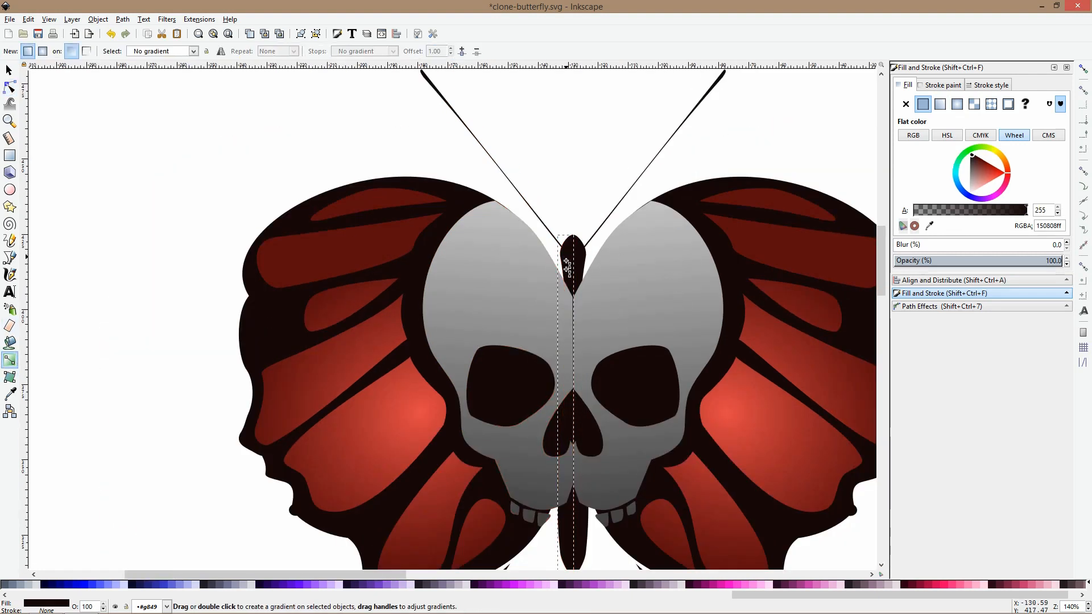
{"action": "left_click_drag", "start_coordinate": [566, 257], "coordinate": [566, 275]}
Set the body gradient's stops to grey a5a5a5 and dark 150808, and extend its end down to the skull's nose
{"action": "key", "text": "d"}
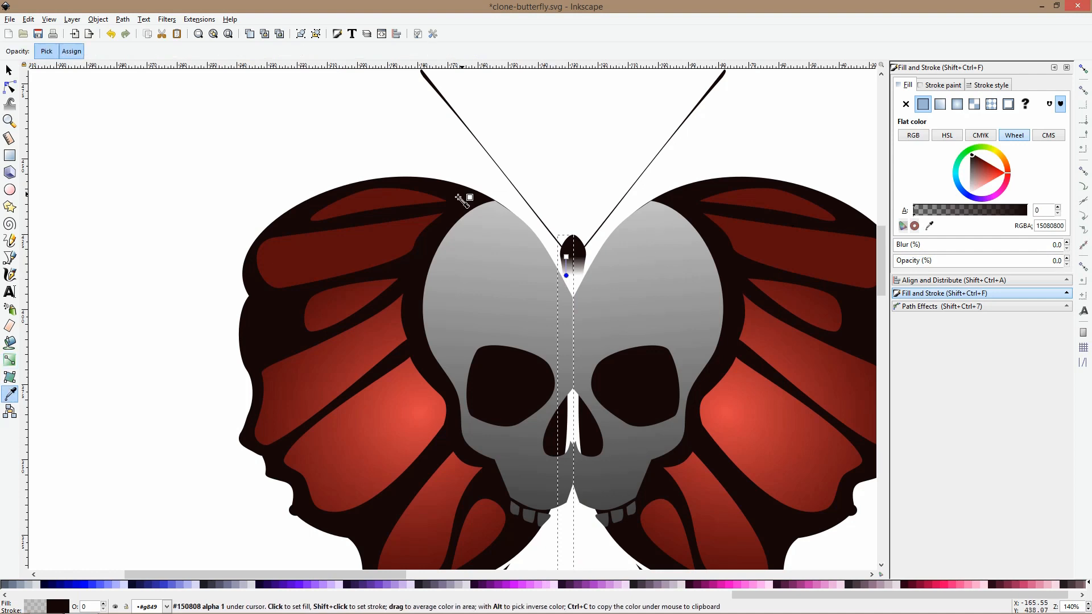
{"action": "left_click", "coordinate": [579, 253]}
{"action": "left_click", "coordinate": [570, 283]}
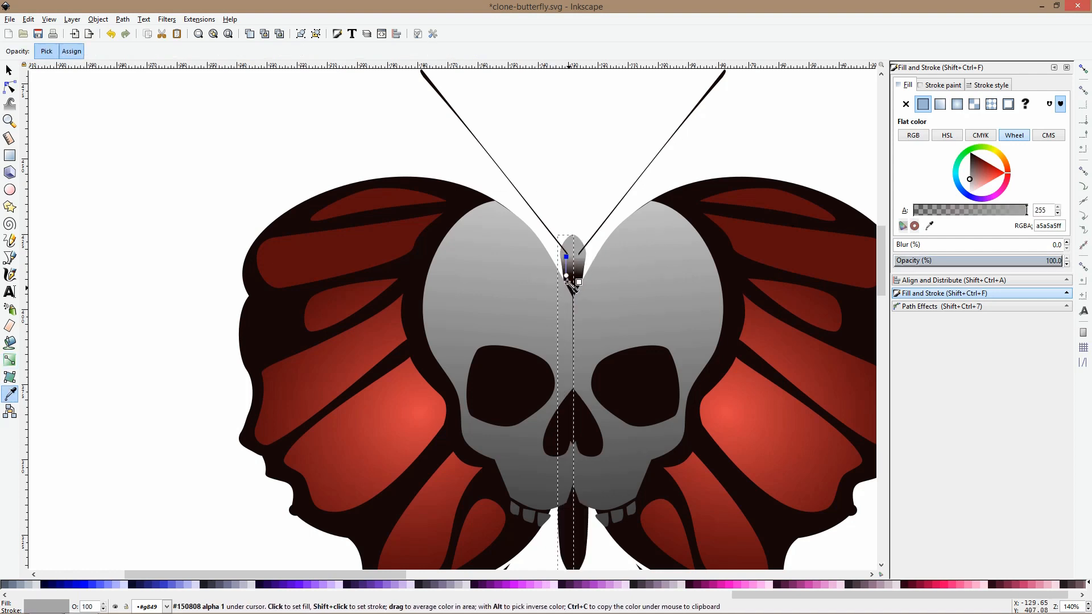
{"action": "left_click_drag", "start_coordinate": [566, 276], "coordinate": [564, 383]}
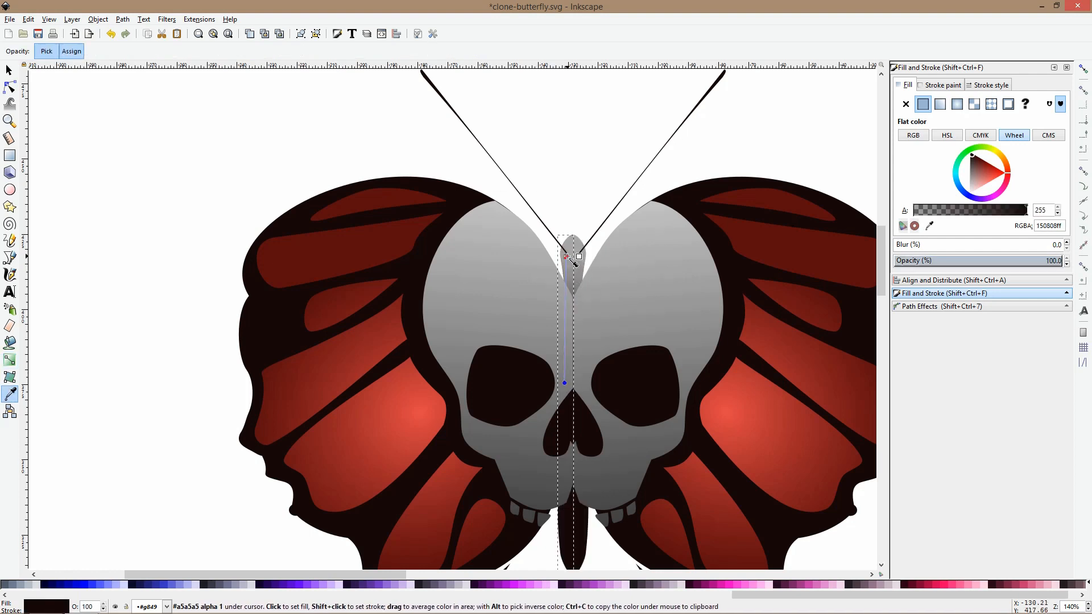
{"action": "key", "text": "s"}
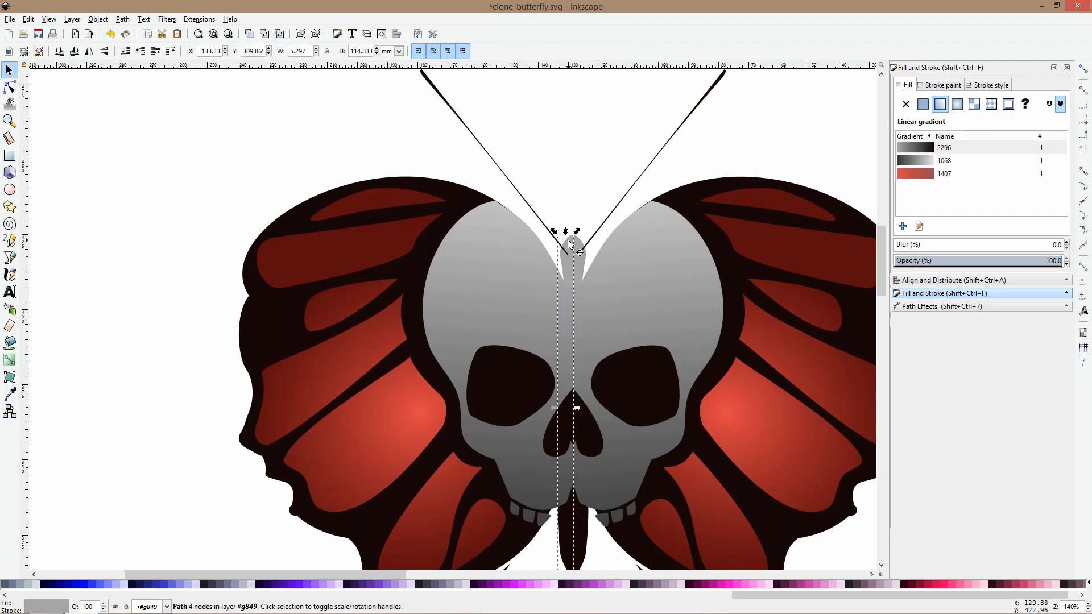
Move the upper nodes of the butterfly's body up by about 14 mm
{"action": "left_click", "coordinate": [9, 87]}
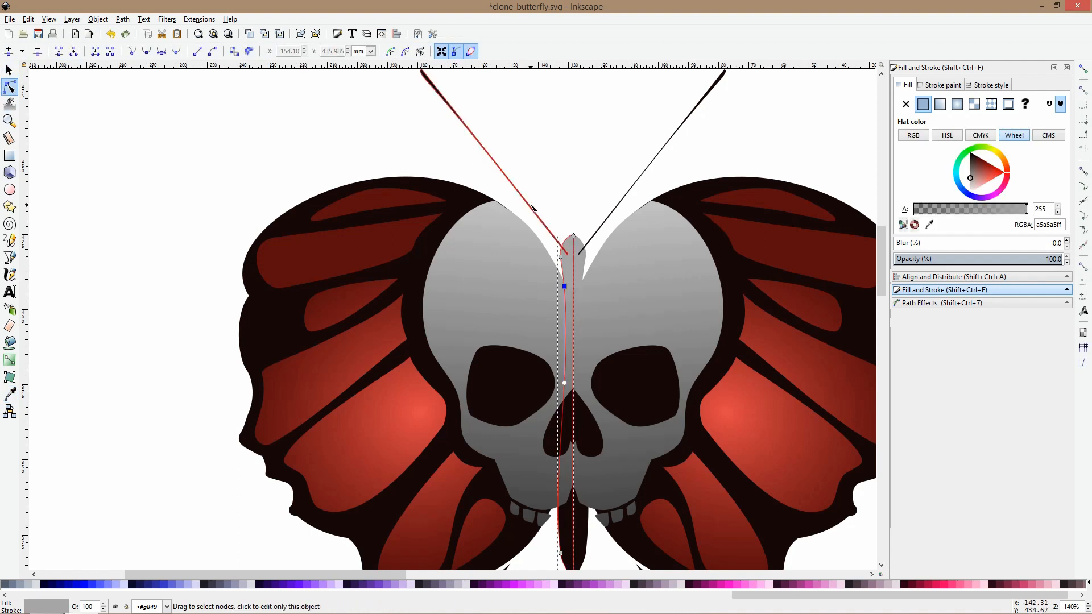
{"action": "left_click_drag", "start_coordinate": [573, 236], "coordinate": [576, 194]}
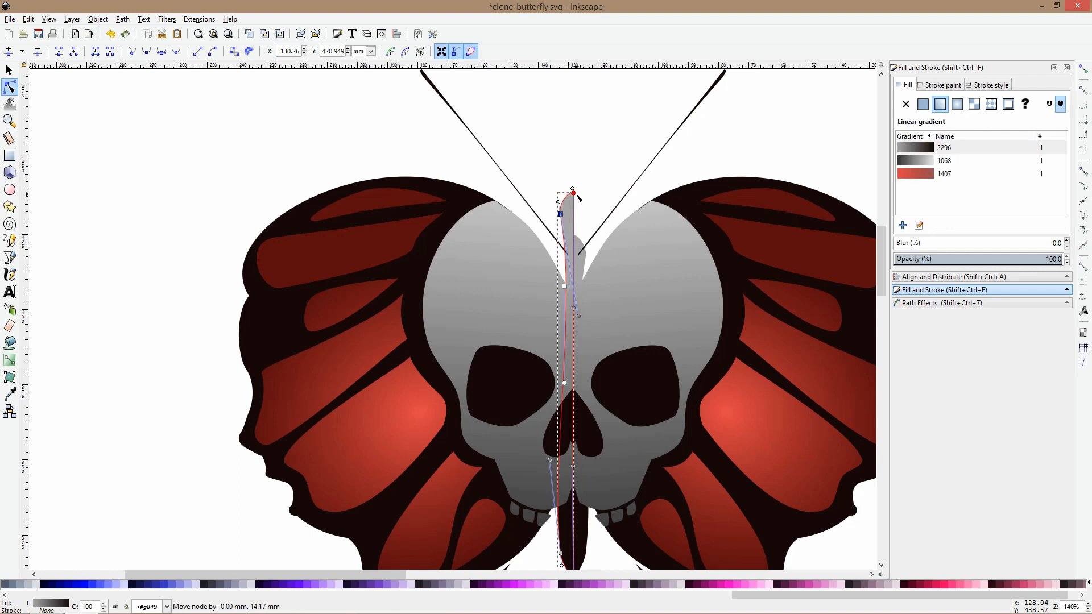
{"action": "left_click", "coordinate": [631, 190]}
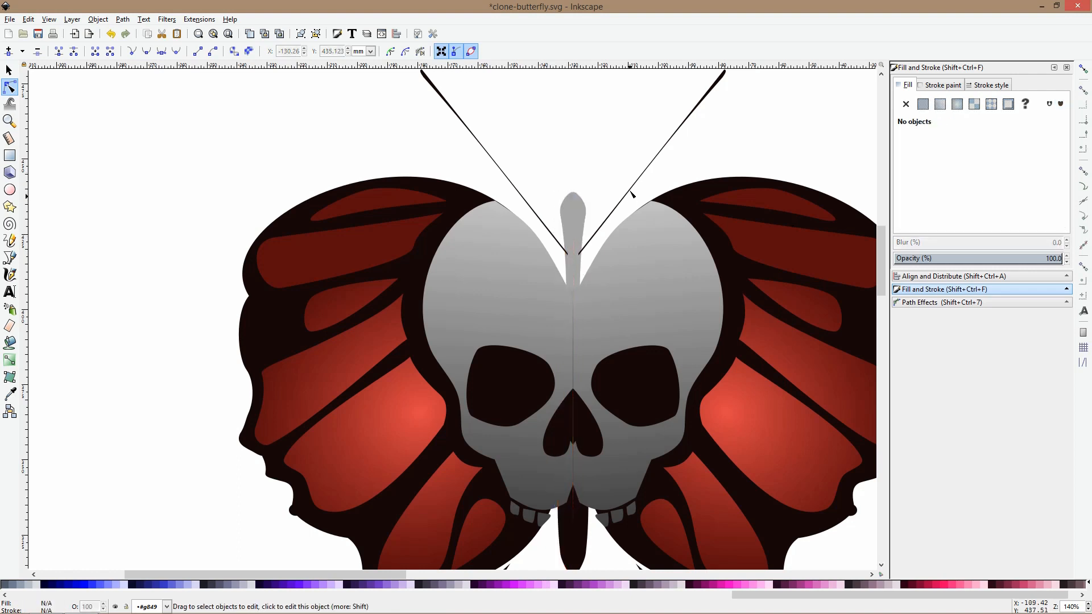
{"action": "scroll", "coordinate": [631, 190], "scroll_direction": "down", "scroll_amount": 2}
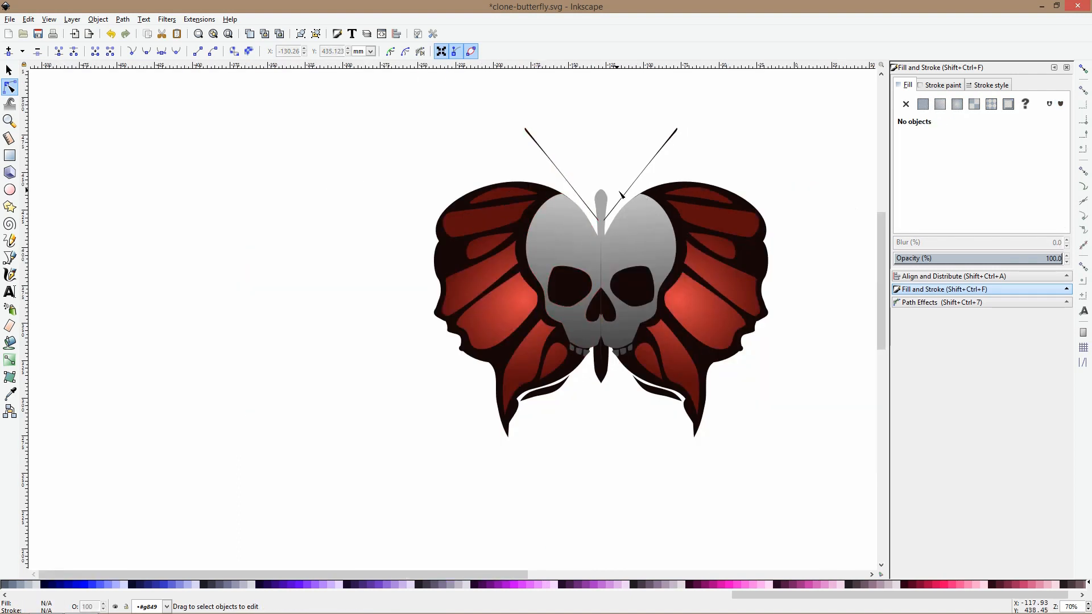
Move the left antenna up by about 15 mm so its base meets the body's head
{"action": "left_click", "coordinate": [628, 200]}
{"action": "key", "text": "Escape"}
{"action": "key", "text": "s"}
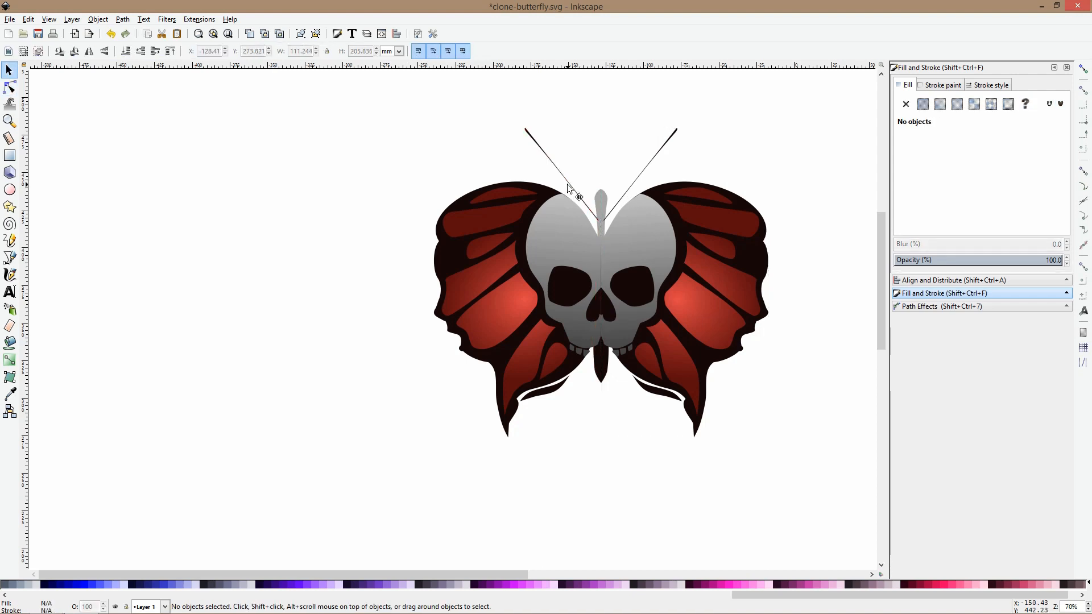
{"action": "left_click", "coordinate": [569, 189]}
{"action": "left_click", "coordinate": [568, 189], "text": "ctrl"}
{"action": "left_click_drag", "start_coordinate": [569, 189], "coordinate": [568, 162]}
{"action": "left_click", "coordinate": [560, 142]}
{"action": "left_click", "coordinate": [541, 122]}
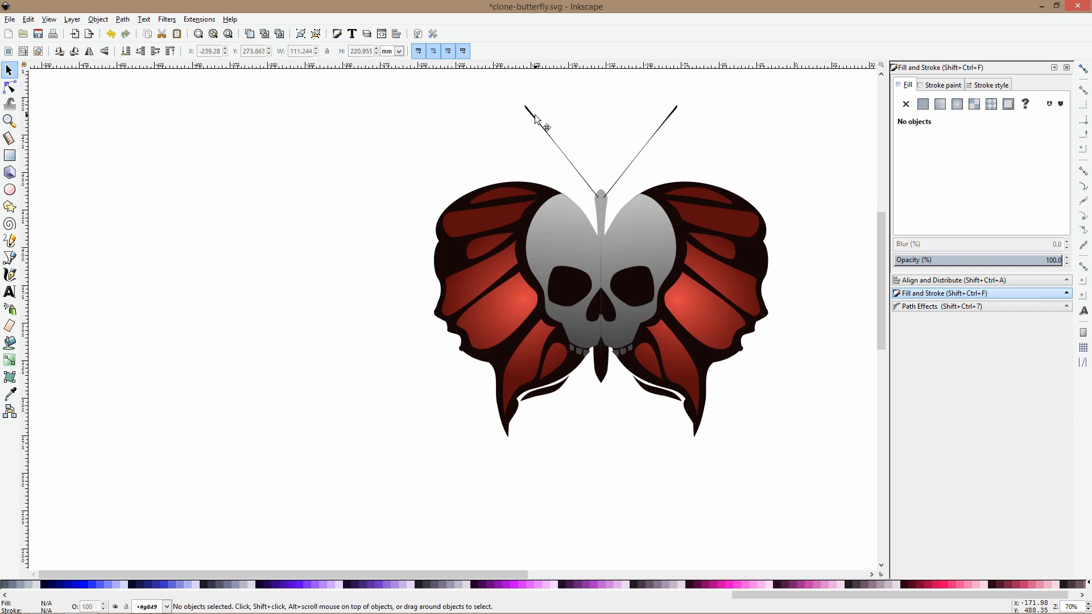
Rotate the left antenna to a steeper, more upright angle, keeping its base at the butterfly's head
{"action": "double_click", "coordinate": [532, 114]}
{"action": "left_click", "coordinate": [531, 112]}
{"action": "left_click_drag", "start_coordinate": [520, 102], "coordinate": [557, 81]}
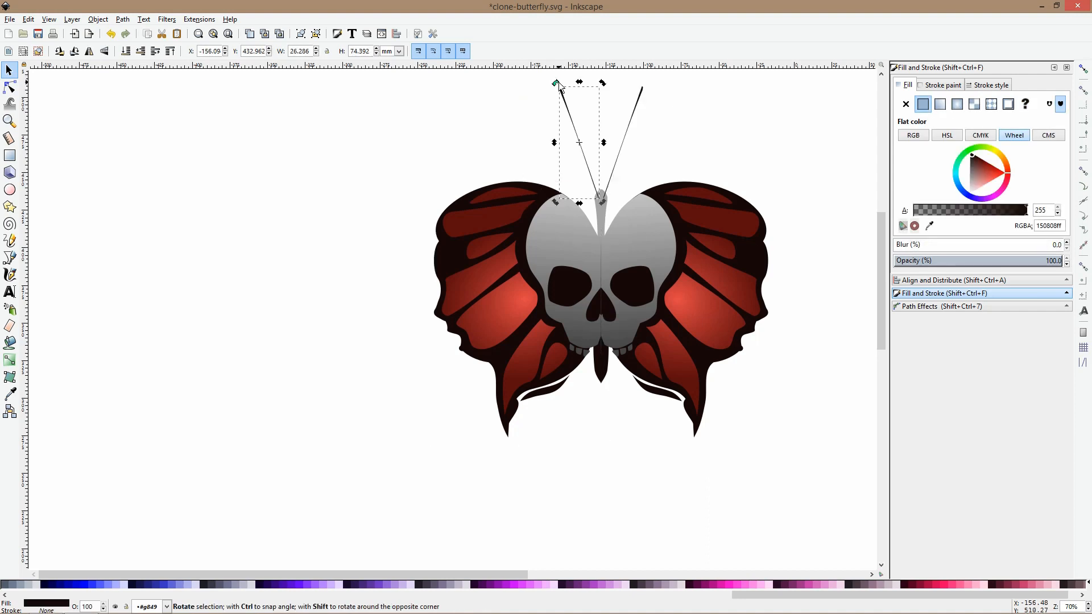
Fill the left antenna with the grey sampled from the head end of the body
{"action": "scroll", "coordinate": [565, 102], "scroll_direction": "up", "scroll_amount": 1, "text": "ctrl"}
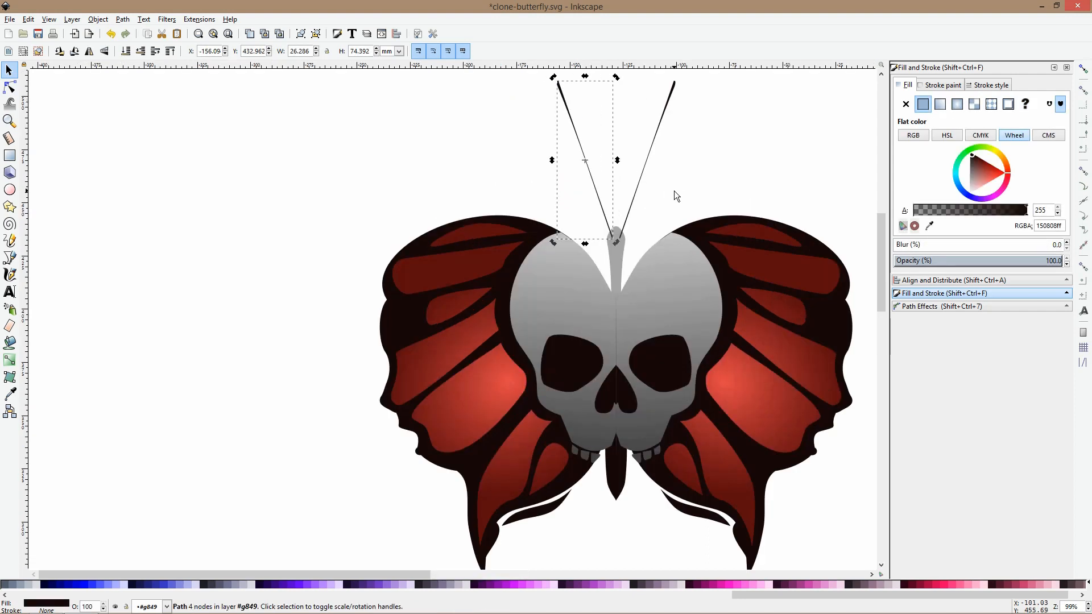
{"action": "scroll", "coordinate": [645, 186], "scroll_direction": "up", "scroll_amount": 2}
{"action": "left_click", "coordinate": [9, 394]}
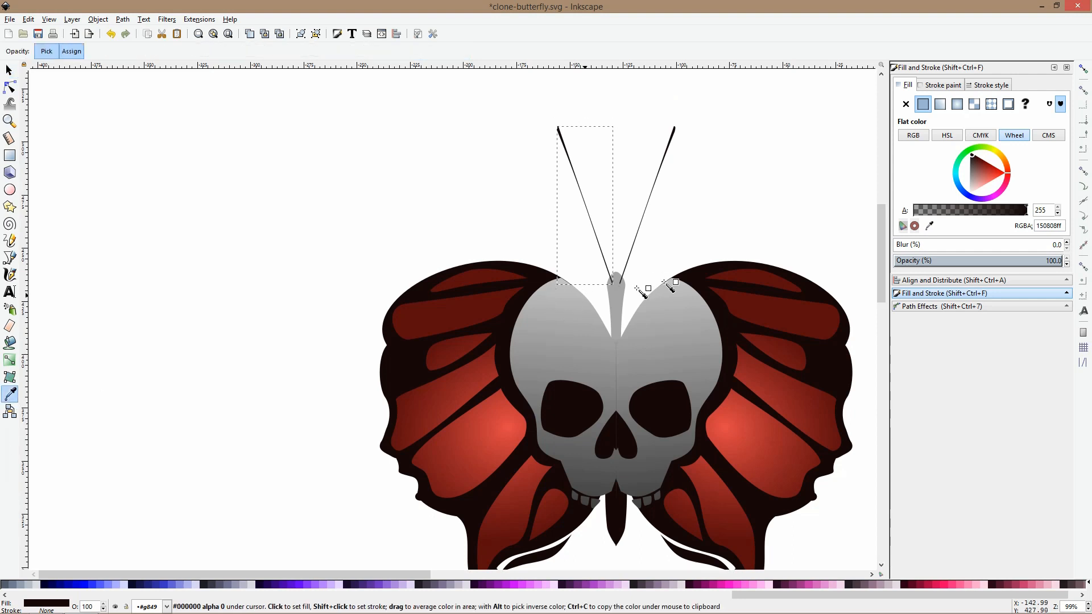
{"action": "left_click", "coordinate": [612, 290]}
{"action": "key", "text": "s"}
{"action": "left_click", "coordinate": [694, 223]}
{"action": "scroll", "coordinate": [693, 223], "scroll_direction": "down", "scroll_amount": 3}
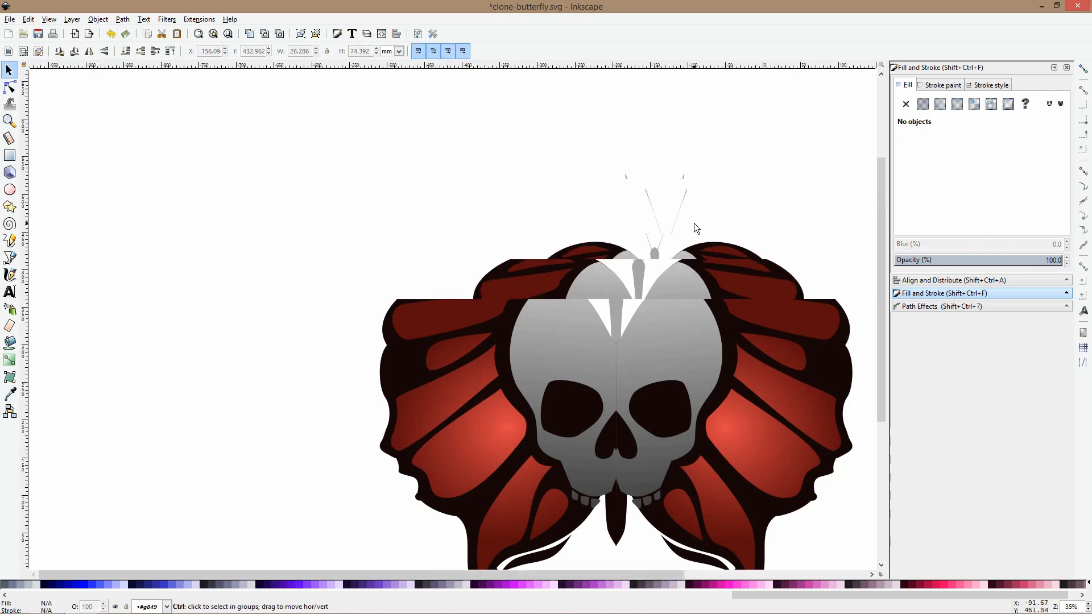
{"action": "left_click_drag", "start_coordinate": [772, 189], "coordinate": [607, 167]}
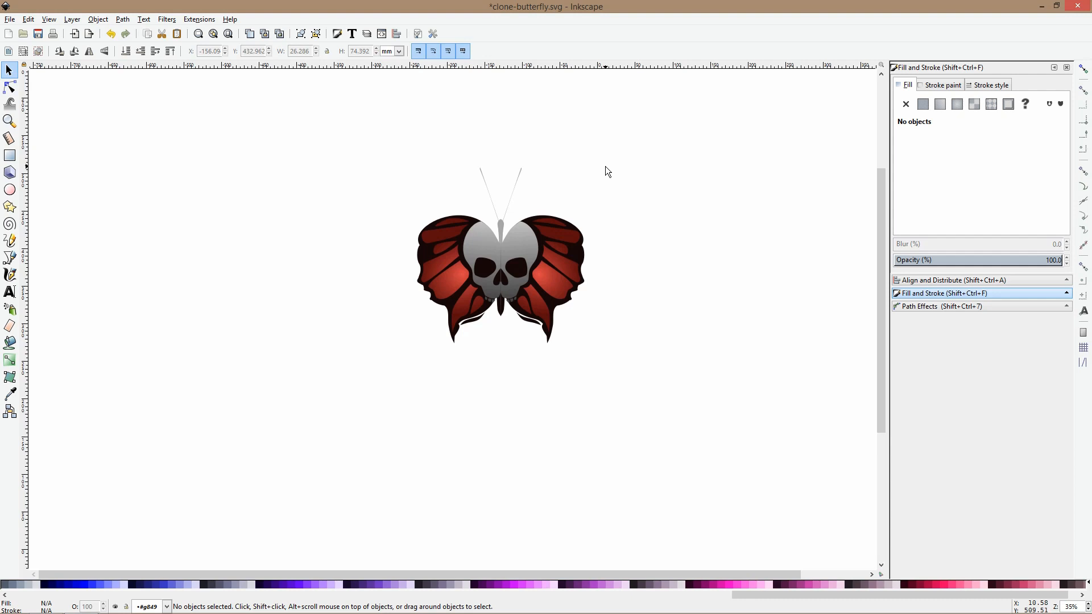
Bend the left skull half's straight centre edge slightly past the midline to cover the seam between the halves
{"action": "scroll", "coordinate": [571, 219], "scroll_direction": "up", "scroll_amount": 3, "text": "ctrl"}
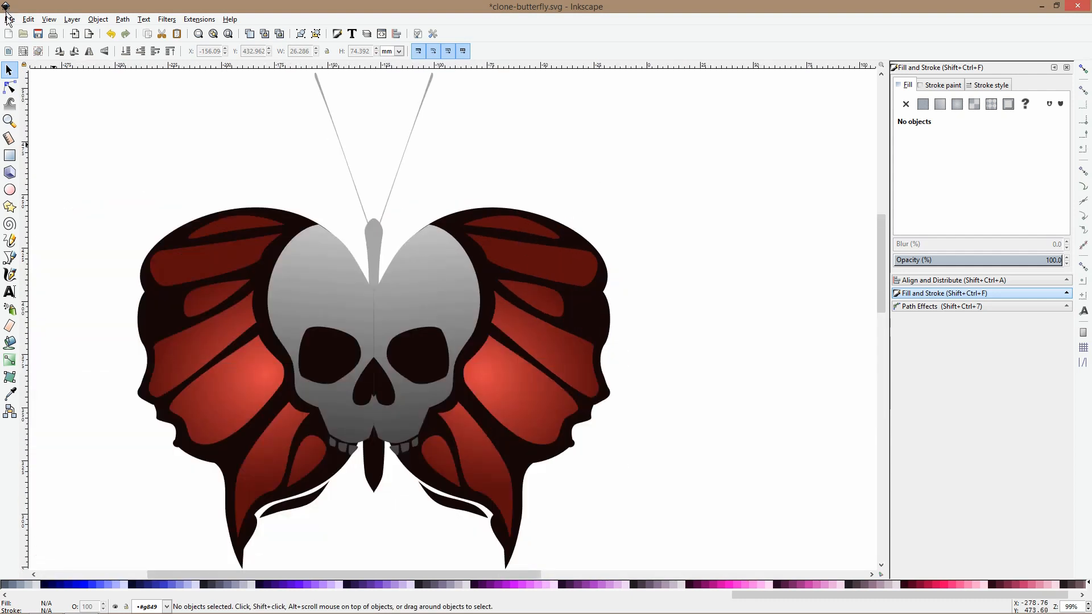
{"action": "left_click", "coordinate": [10, 88]}
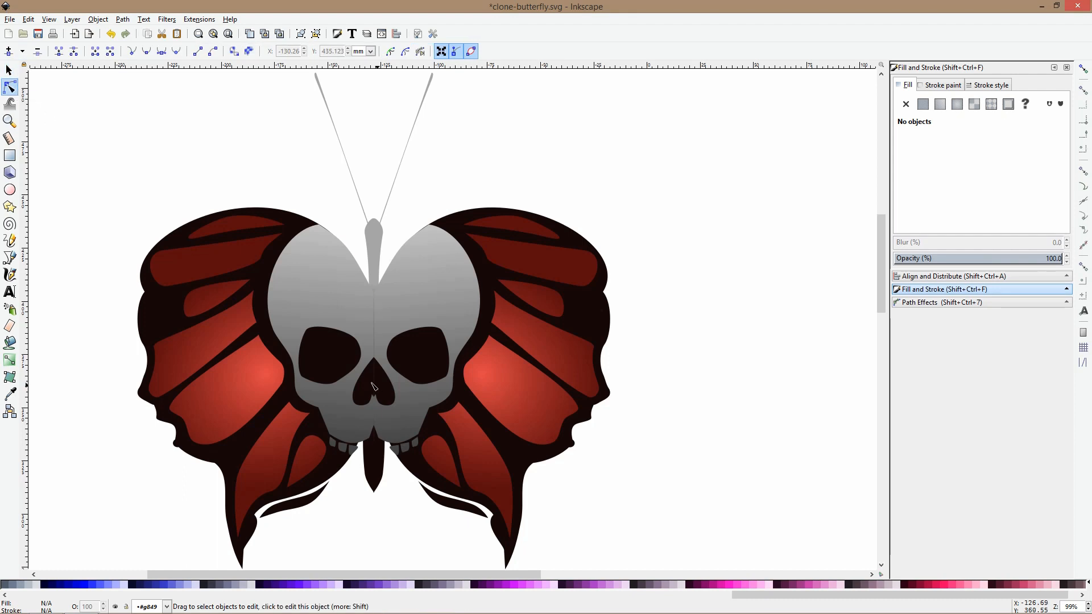
{"action": "scroll", "coordinate": [374, 386], "scroll_direction": "down", "scroll_amount": 1, "text": "ctrl"}
{"action": "scroll", "coordinate": [358, 379], "scroll_direction": "up", "scroll_amount": 3, "text": "ctrl"}
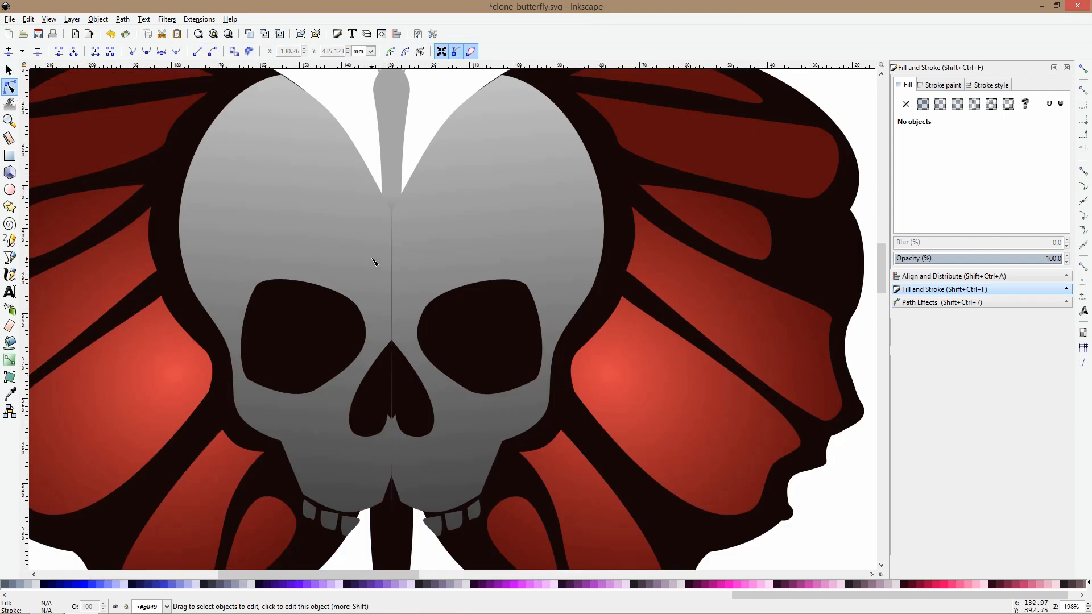
{"action": "left_click", "coordinate": [373, 261]}
{"action": "left_click_drag", "start_coordinate": [392, 296], "coordinate": [395, 296]}
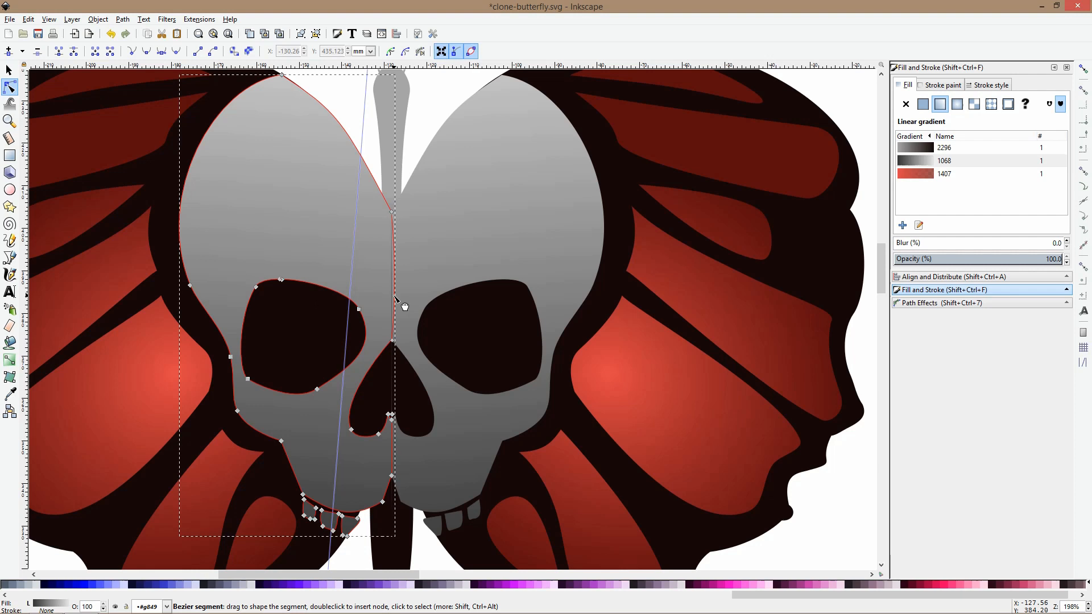
{"action": "key", "text": "Escape"}
{"action": "scroll", "coordinate": [487, 412], "scroll_direction": "down", "scroll_amount": 3, "text": "ctrl"}
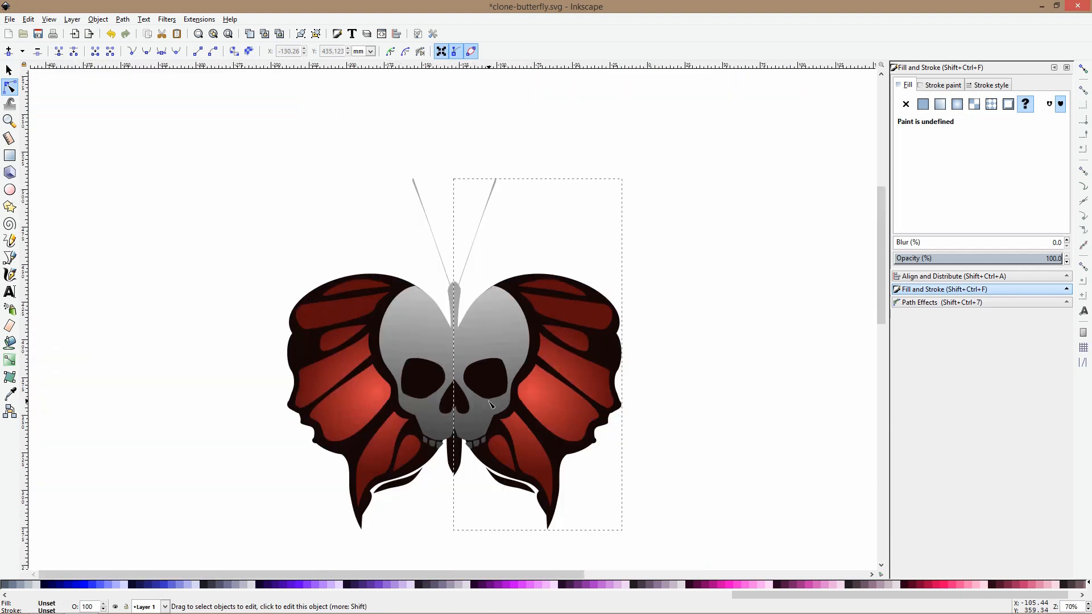
Adjust the bottom tip of the butterfly's left body half so it meets the mirrored half at the midline
{"action": "scroll", "coordinate": [465, 501], "scroll_direction": "up", "scroll_amount": 4, "text": "ctrl"}
{"action": "left_click", "coordinate": [416, 404]}
{"action": "scroll", "coordinate": [432, 385], "scroll_direction": "up", "scroll_amount": 2, "text": "ctrl"}
{"action": "left_click_drag", "start_coordinate": [430, 388], "coordinate": [445, 405]}
{"action": "left_click", "coordinate": [452, 420]}
{"action": "left_click", "coordinate": [470, 434]}
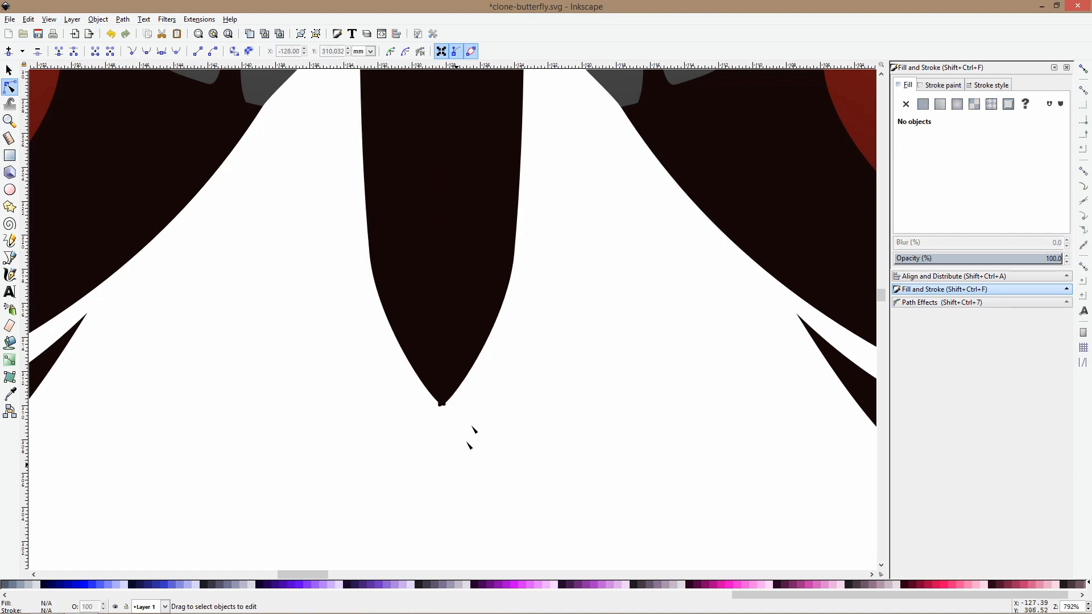
{"action": "scroll", "coordinate": [472, 432], "scroll_direction": "down", "scroll_amount": 8, "text": "ctrl"}
Bend the left skull half's upper inner curve slightly outward to cover the dark wing sliver along its edge
{"action": "key", "text": "s"}
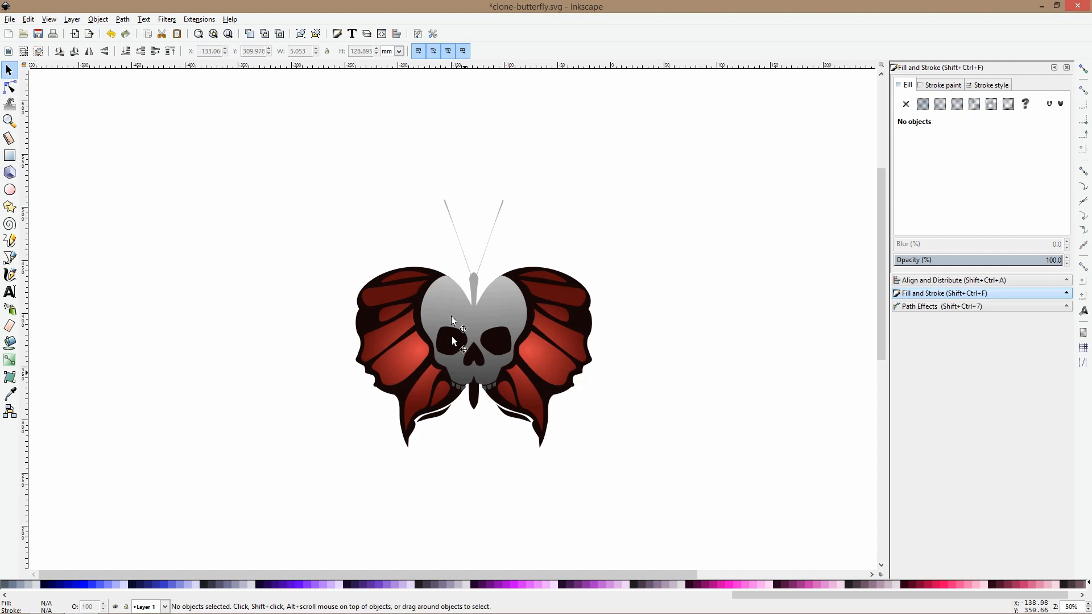
{"action": "scroll", "coordinate": [438, 273], "scroll_direction": "up", "scroll_amount": 5, "text": "ctrl"}
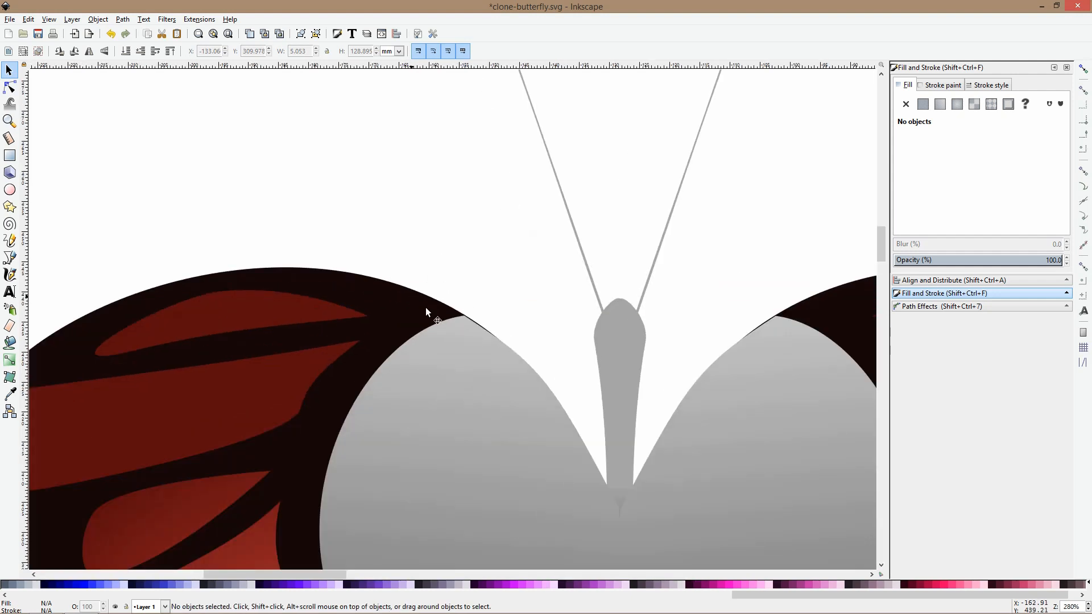
{"action": "left_click", "coordinate": [10, 87]}
{"action": "left_click", "coordinate": [484, 346]}
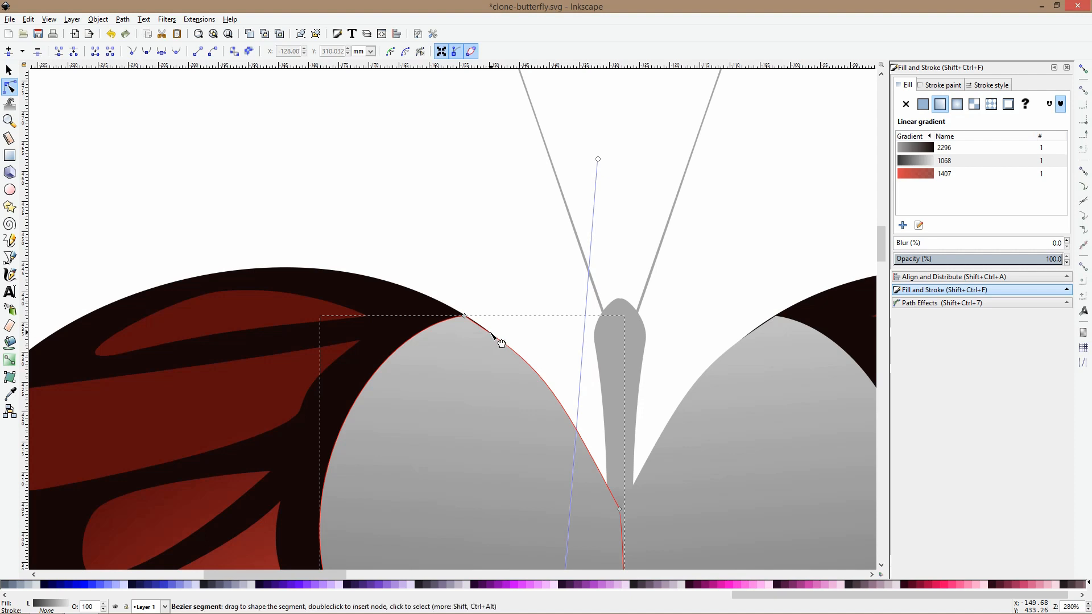
{"action": "left_click", "coordinate": [497, 302]}
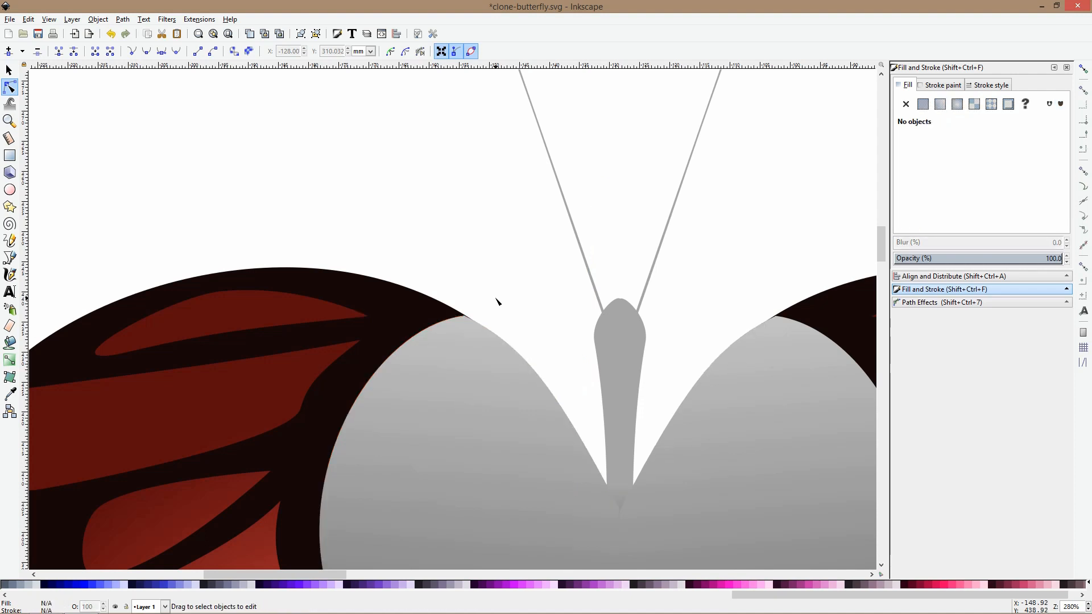
Draw the outer edge of a vein band with Bezier segments from the left wing's upper rim down to its lower red cell
{"action": "scroll", "coordinate": [496, 299], "scroll_direction": "down", "scroll_amount": 6}
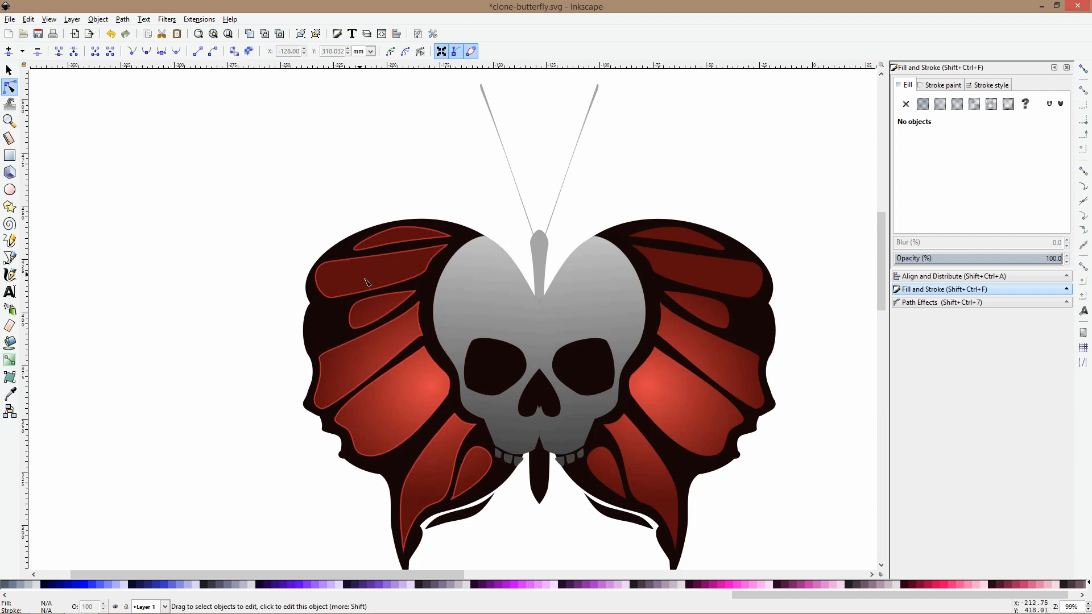
{"action": "left_click", "coordinate": [11, 257]}
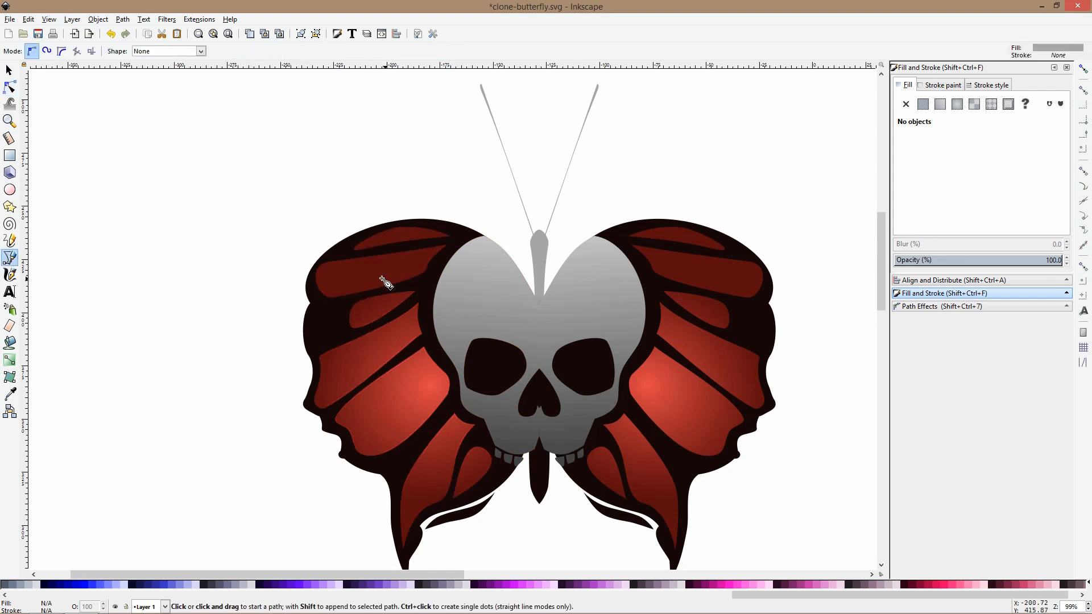
{"action": "scroll", "coordinate": [388, 245], "scroll_direction": "up", "scroll_amount": 2}
{"action": "left_click", "coordinate": [439, 202]}
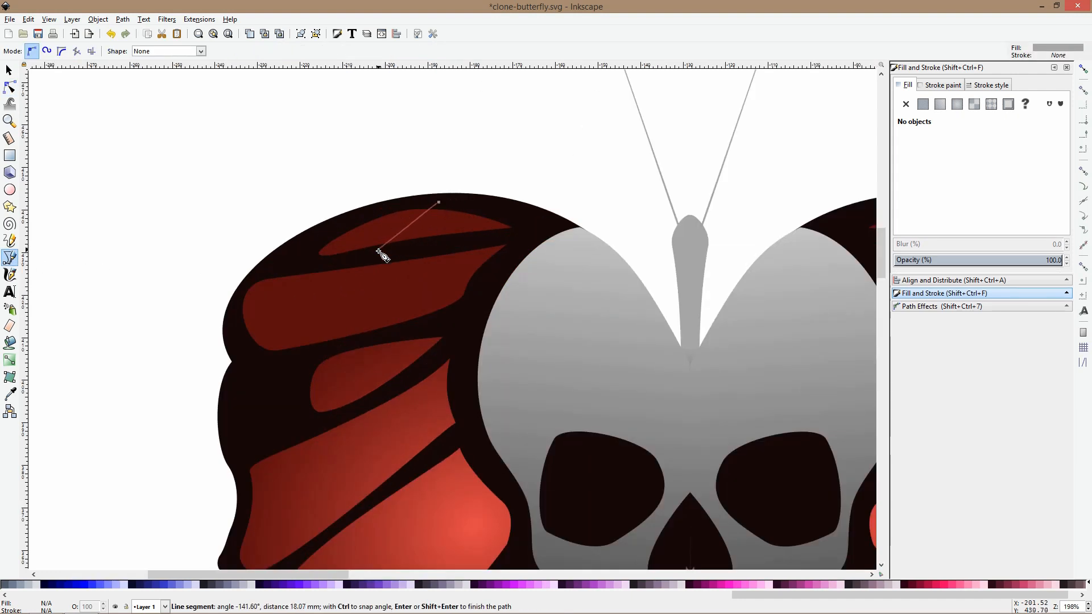
{"action": "left_click", "coordinate": [377, 250]}
{"action": "left_click", "coordinate": [322, 269]}
{"action": "left_click", "coordinate": [306, 353]}
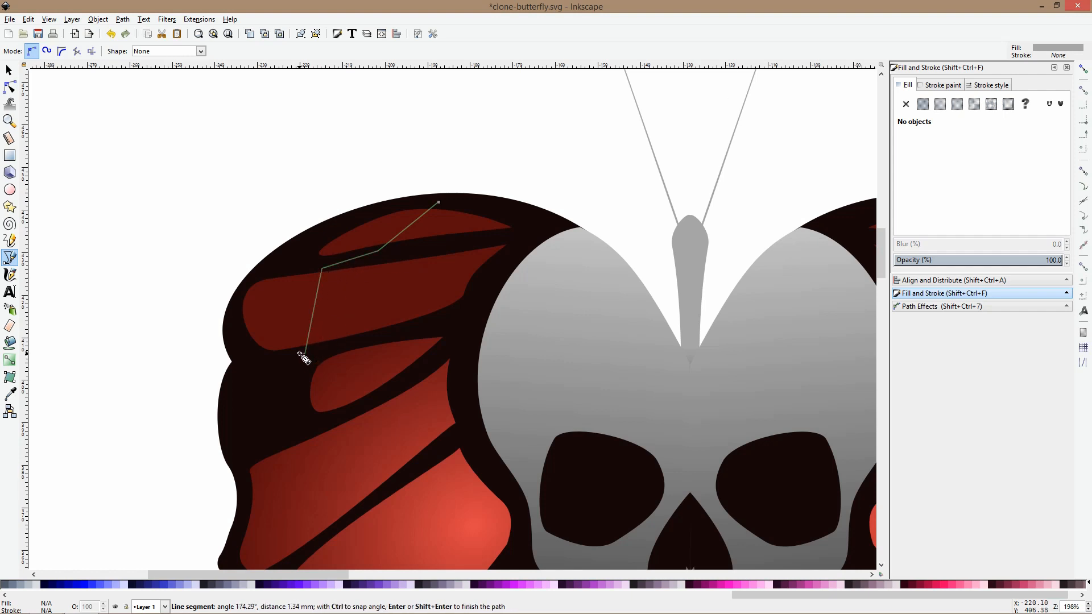
{"action": "scroll", "coordinate": [303, 358], "scroll_direction": "down", "scroll_amount": 5}
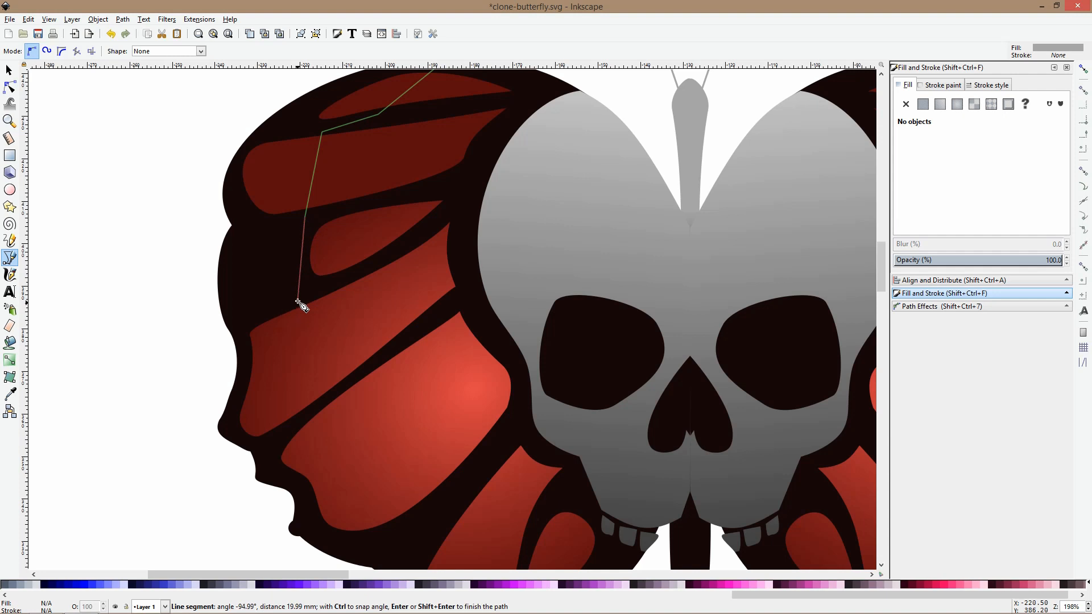
{"action": "left_click", "coordinate": [298, 296]}
{"action": "left_click", "coordinate": [335, 391]}
{"action": "left_click", "coordinate": [426, 512]}
{"action": "scroll", "coordinate": [432, 515], "scroll_direction": "down", "scroll_amount": 3}
{"action": "left_click", "coordinate": [444, 431]}
{"action": "left_click", "coordinate": [525, 453]}
{"action": "left_click", "coordinate": [529, 439]}
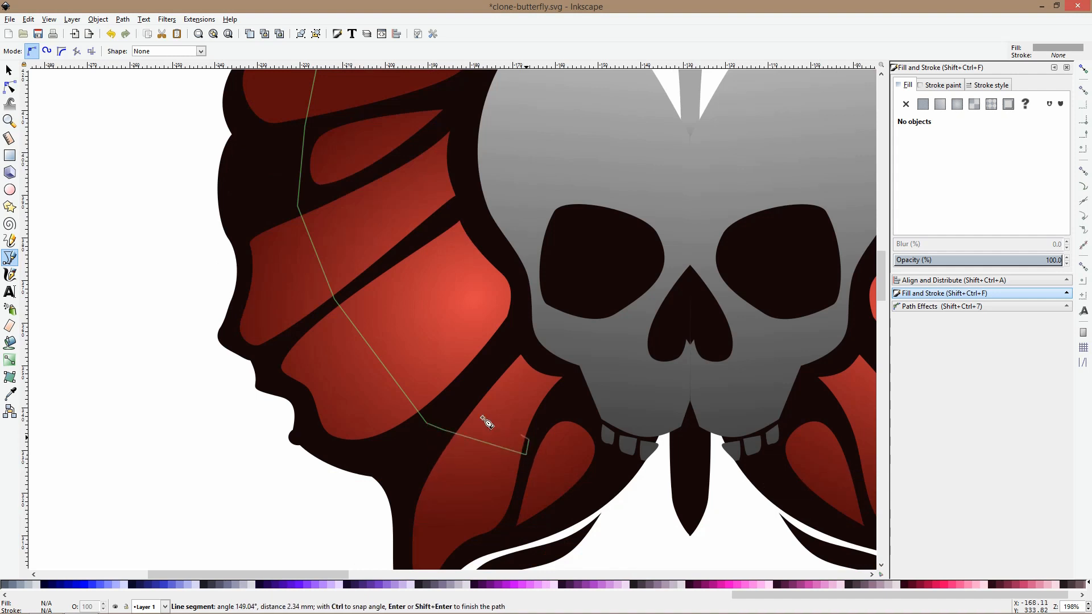
Draw the band's inner edge back up across the left wing's cells and close the path at its starting point
{"action": "left_click", "coordinate": [451, 405]}
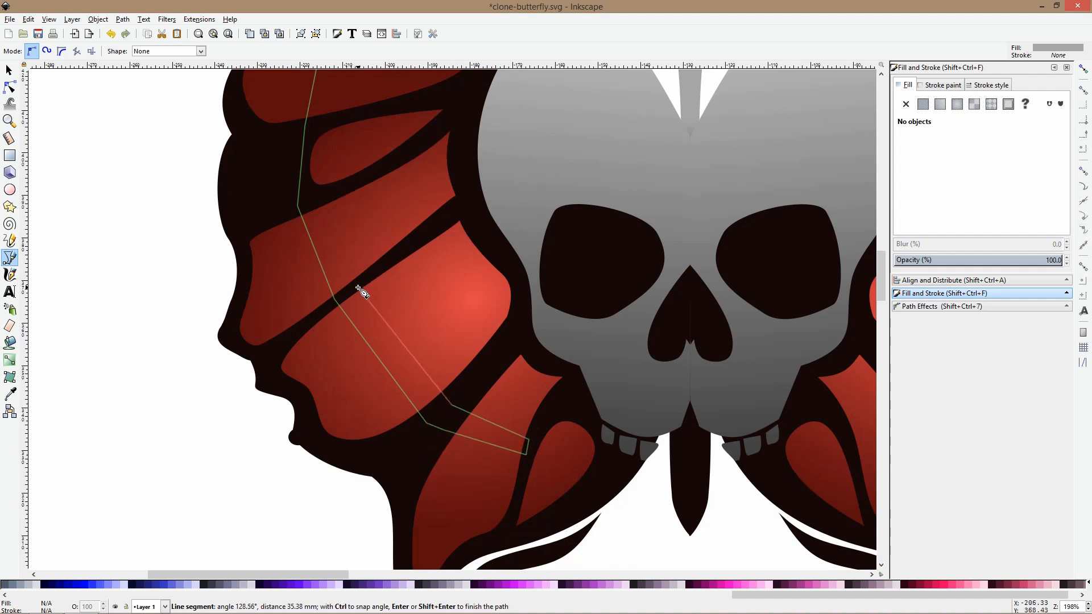
{"action": "left_click", "coordinate": [323, 200]}
{"action": "left_click_drag", "start_coordinate": [298, 193], "coordinate": [302, 187]}
{"action": "left_click_drag", "start_coordinate": [312, 138], "coordinate": [280, 371]}
{"action": "left_click", "coordinate": [280, 371]}
{"action": "left_click_drag", "start_coordinate": [312, 291], "coordinate": [323, 287]}
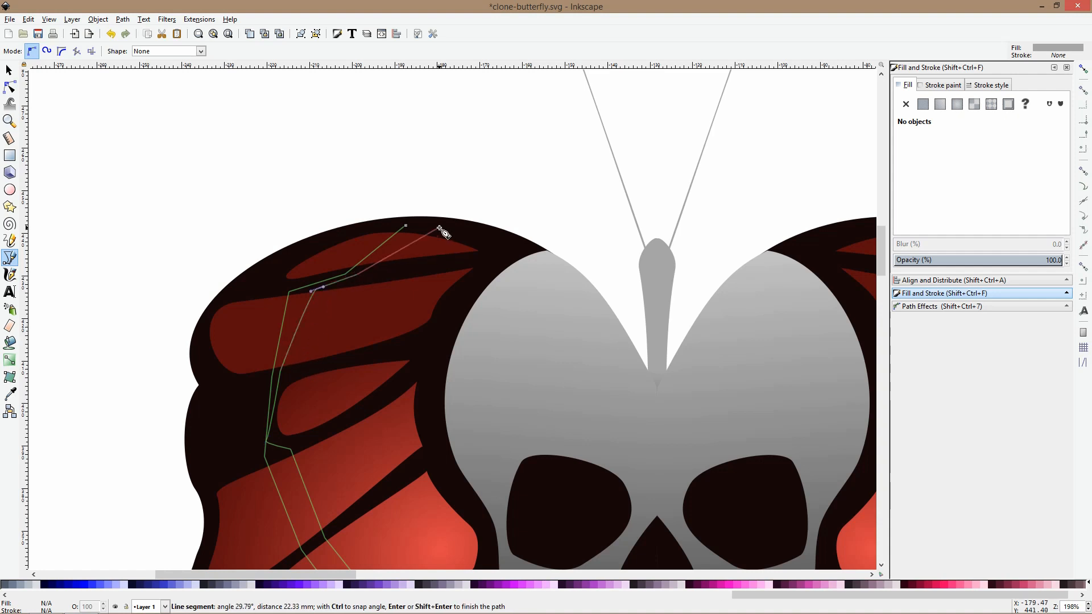
{"action": "left_click", "coordinate": [406, 226]}
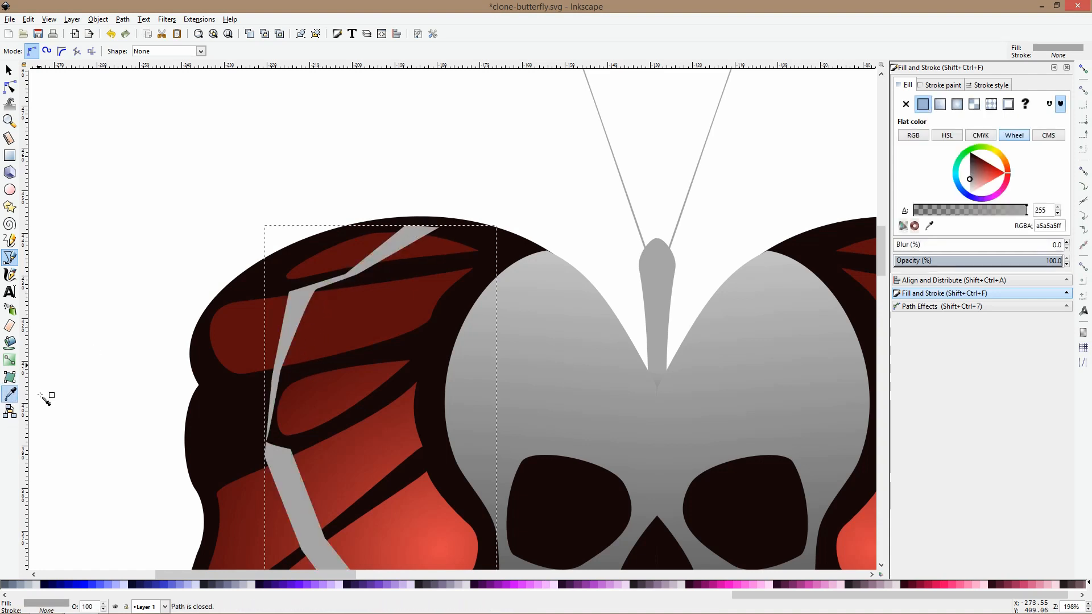
Fill the new band with the dark colour 150808 sampled from the left wing
{"action": "left_click", "coordinate": [236, 390]}
{"action": "key", "text": "s"}
{"action": "scroll", "coordinate": [249, 393], "scroll_direction": "down", "scroll_amount": 4}
{"action": "left_click", "coordinate": [208, 336]}
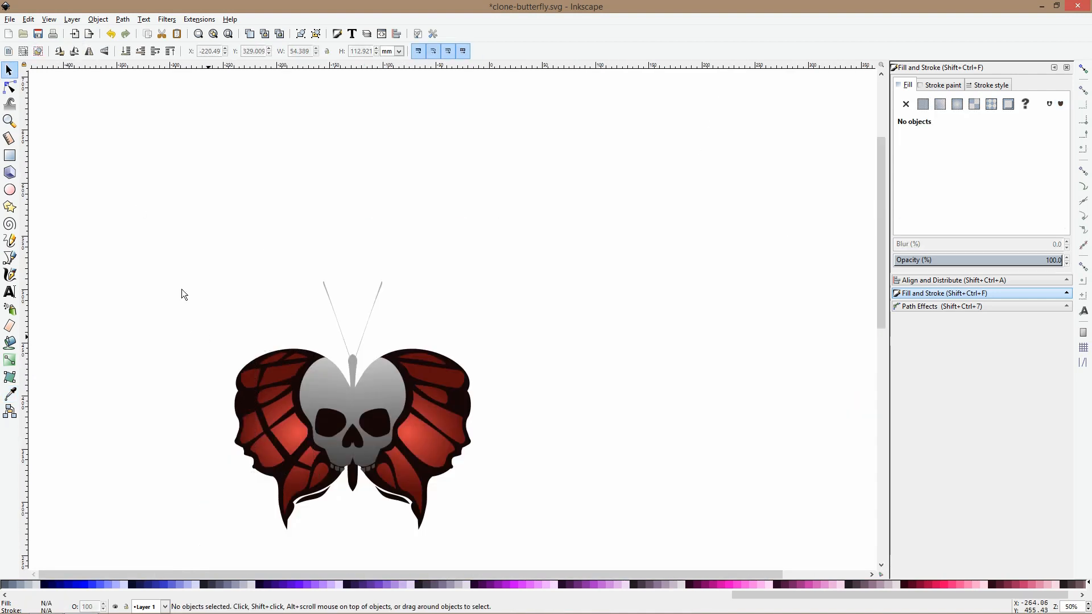
Cut the dark band, paste it inside the left butterfly half's group, and position it across the wing cells
{"action": "left_click", "coordinate": [257, 388]}
{"action": "scroll", "coordinate": [257, 388], "scroll_direction": "up", "scroll_amount": 2, "text": "ctrl"}
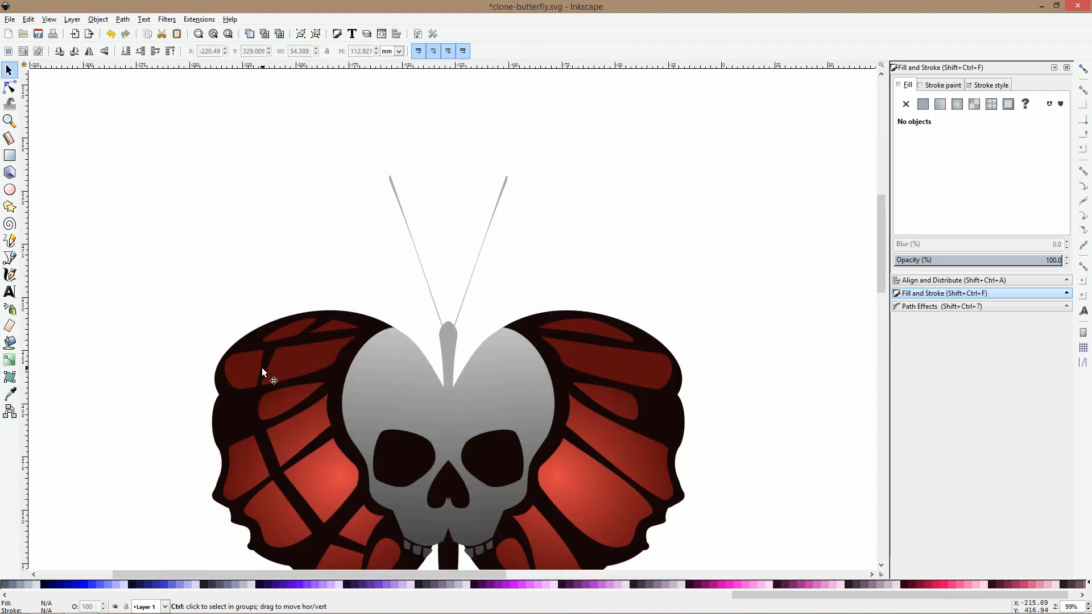
{"action": "key", "text": "Delete"}
{"action": "double_click", "coordinate": [271, 378]}
{"action": "left_click", "coordinate": [271, 377]}
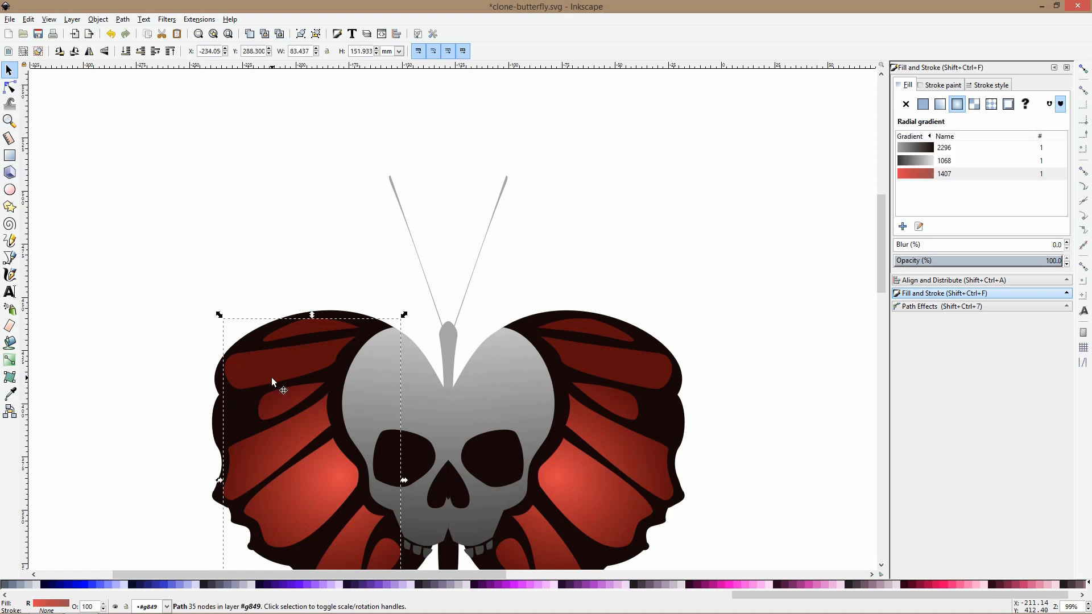
{"action": "key", "text": "ctrl+z"}
{"action": "mouse_move", "coordinate": [230, 312]}
{"action": "left_mouse_down"}
{"action": "mouse_move", "coordinate": [266, 390]}
{"action": "mouse_move", "coordinate": [272, 355]}
{"action": "left_mouse_up"}
Bend both edges of the band into curves where it crosses the left wing's topmost cell
{"action": "scroll", "coordinate": [263, 372], "scroll_direction": "up", "scroll_amount": 3, "text": "ctrl"}
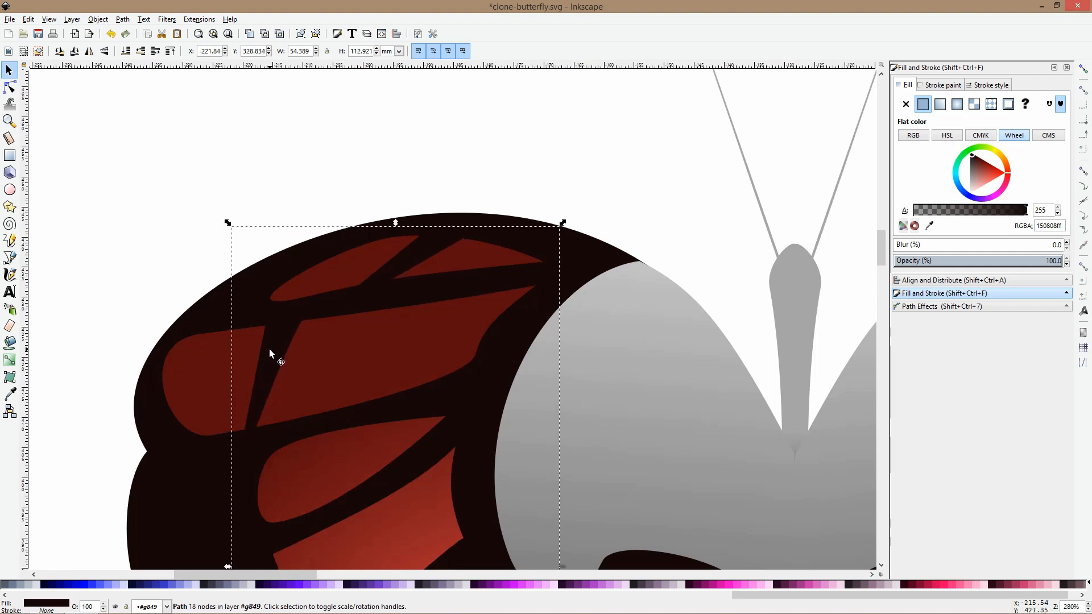
{"action": "left_click", "coordinate": [9, 87]}
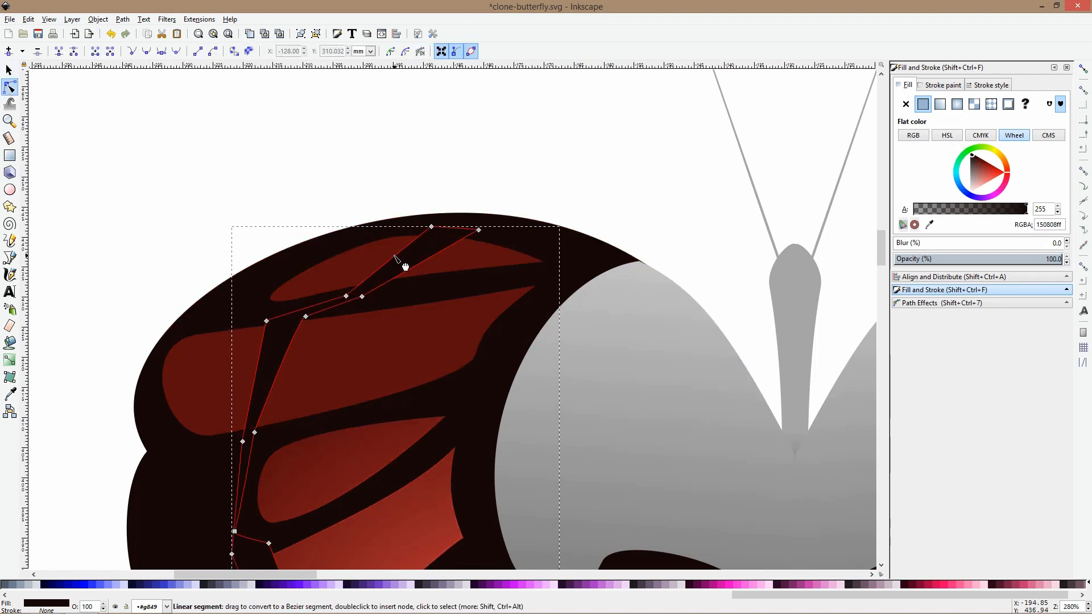
{"action": "left_click_drag", "start_coordinate": [384, 254], "coordinate": [410, 249]}
{"action": "scroll", "coordinate": [398, 313], "scroll_direction": "down", "scroll_amount": 4, "text": "ctrl"}
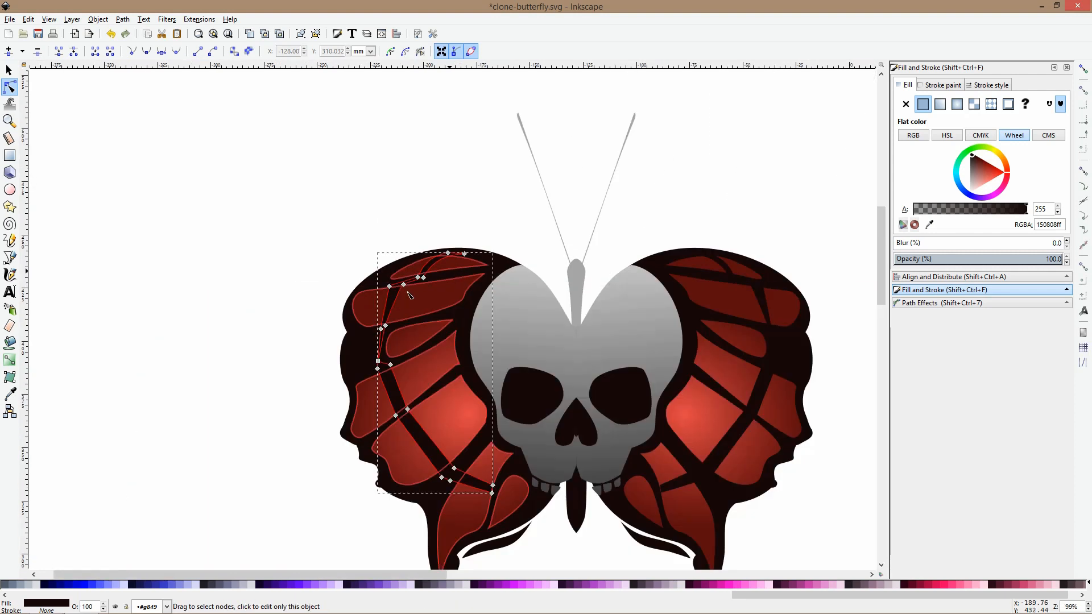
Curve both edges of the band where it crosses the second cell of the left wing, rounding its inner upper bend
{"action": "scroll", "coordinate": [395, 312], "scroll_direction": "up", "scroll_amount": 3, "text": "ctrl"}
{"action": "mouse_move", "coordinate": [364, 294]}
{"action": "left_mouse_down"}
{"action": "mouse_move", "coordinate": [353, 295]}
{"action": "mouse_move", "coordinate": [375, 293]}
{"action": "left_mouse_up"}
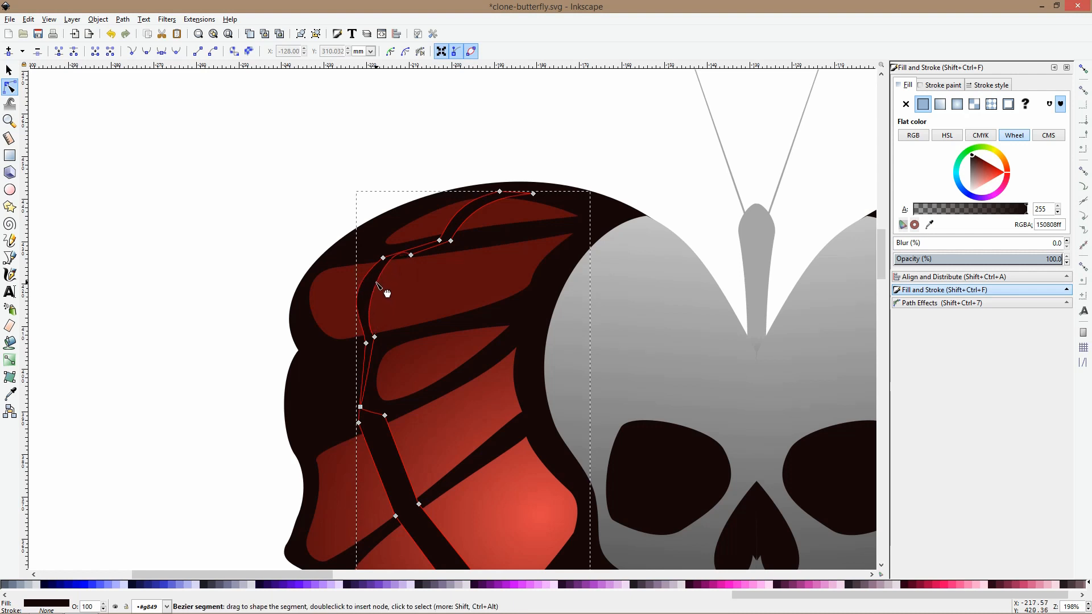
{"action": "scroll", "coordinate": [393, 256], "scroll_direction": "up", "scroll_amount": 2, "text": "ctrl"}
{"action": "left_click_drag", "start_coordinate": [402, 251], "coordinate": [396, 267]}
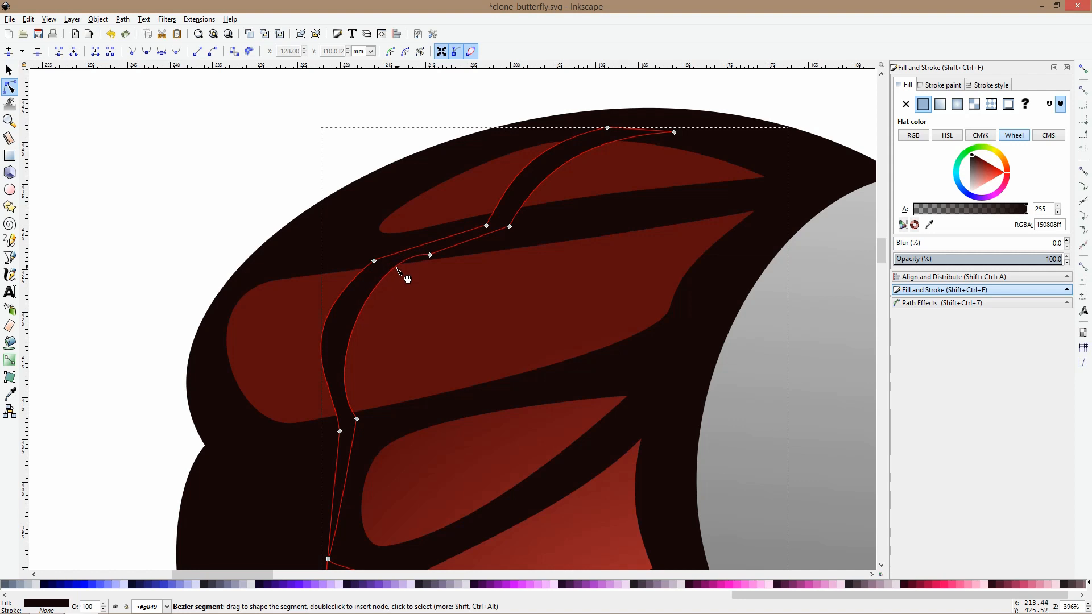
{"action": "left_click", "coordinate": [470, 52]}
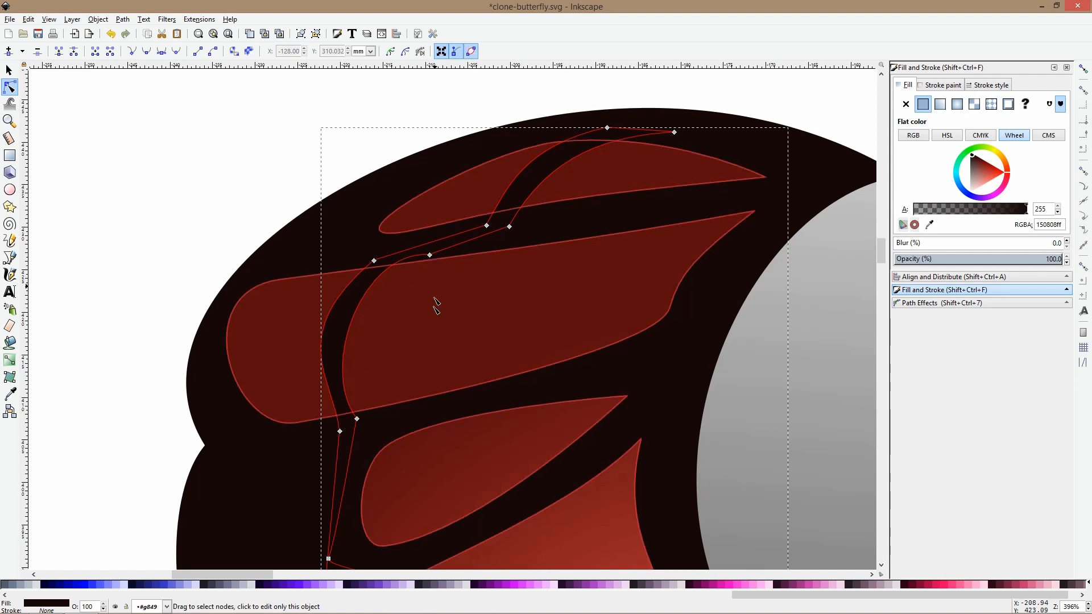
Refine both curved edges of the band across the left wing's second cell, bulging the outer edge outward and shifting its upper node inward
{"action": "left_click", "coordinate": [357, 419]}
{"action": "left_click_drag", "start_coordinate": [327, 357], "coordinate": [329, 351]}
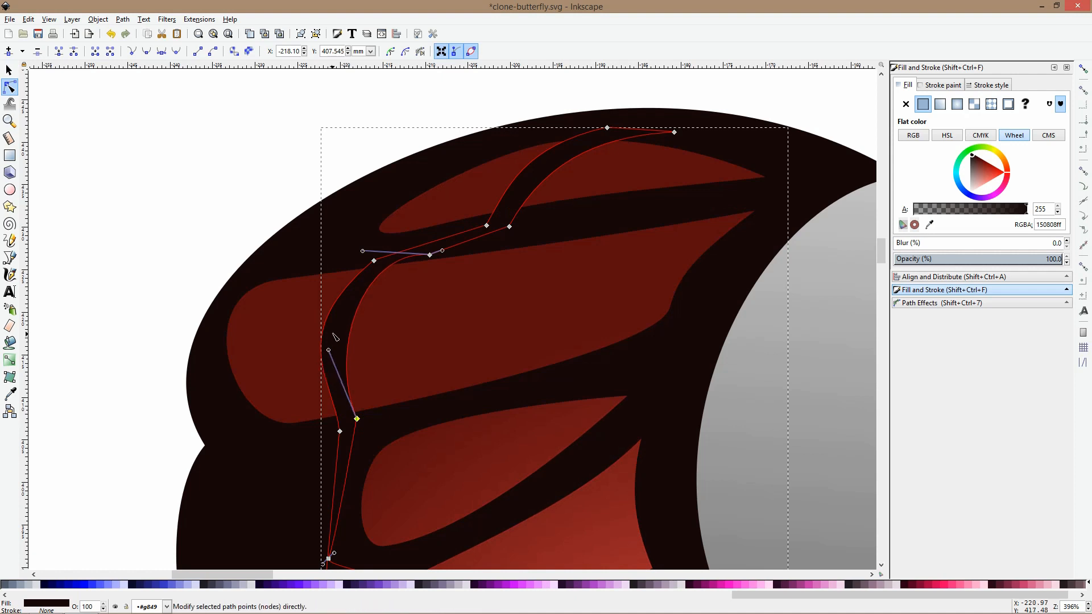
{"action": "left_click", "coordinate": [339, 431]}
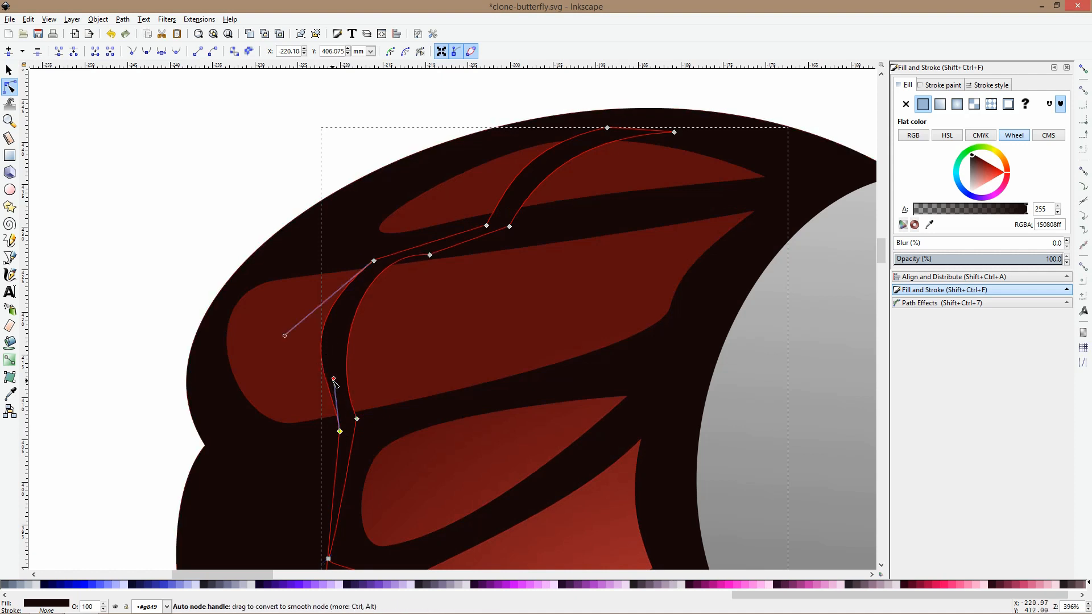
{"action": "left_click_drag", "start_coordinate": [319, 383], "coordinate": [310, 379]}
{"action": "left_click", "coordinate": [285, 335]}
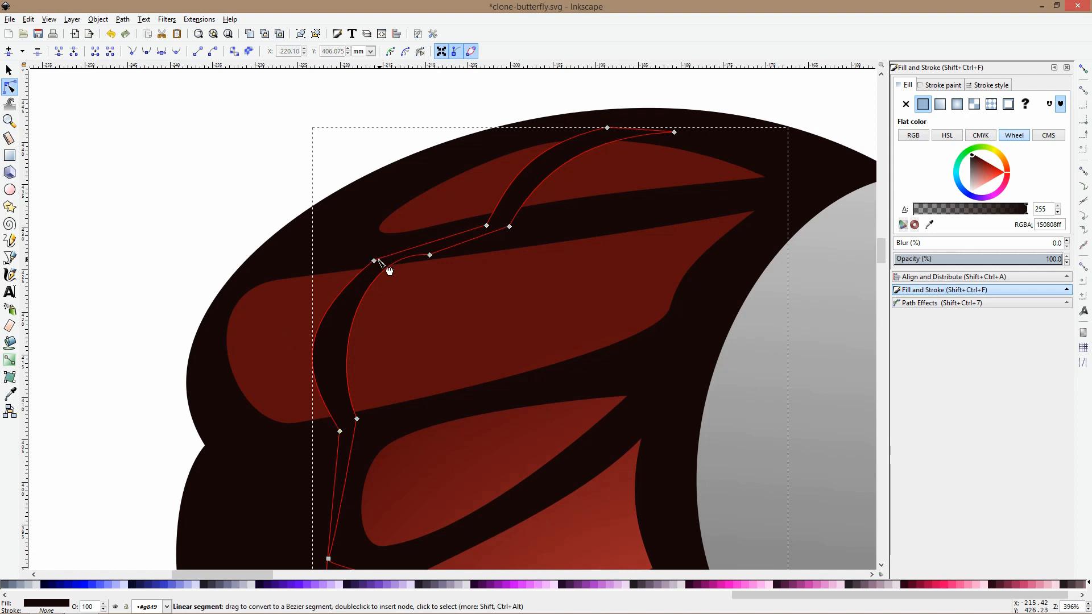
{"action": "left_click_drag", "start_coordinate": [374, 260], "coordinate": [385, 256]}
{"action": "left_click_drag", "start_coordinate": [295, 331], "coordinate": [304, 285]}
{"action": "scroll", "coordinate": [432, 234], "scroll_direction": "down", "scroll_amount": 3, "text": "ctrl"}
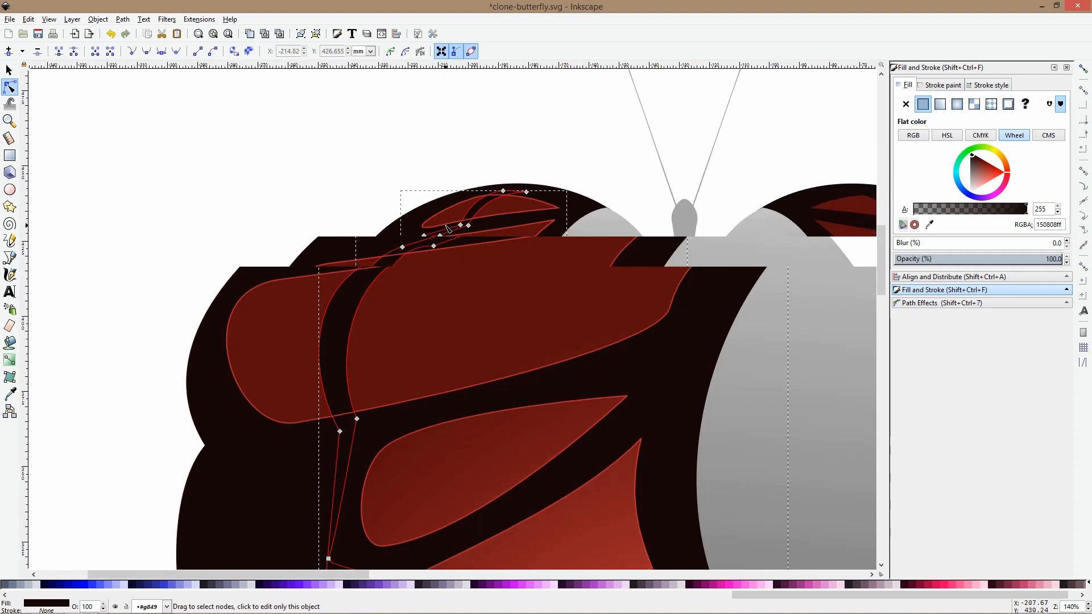
Curve both edges of the band across the left wing's fourth cell, moving its upper inner node and lower outer node outward
{"action": "scroll", "coordinate": [423, 334], "scroll_direction": "up", "scroll_amount": 2, "text": "ctrl"}
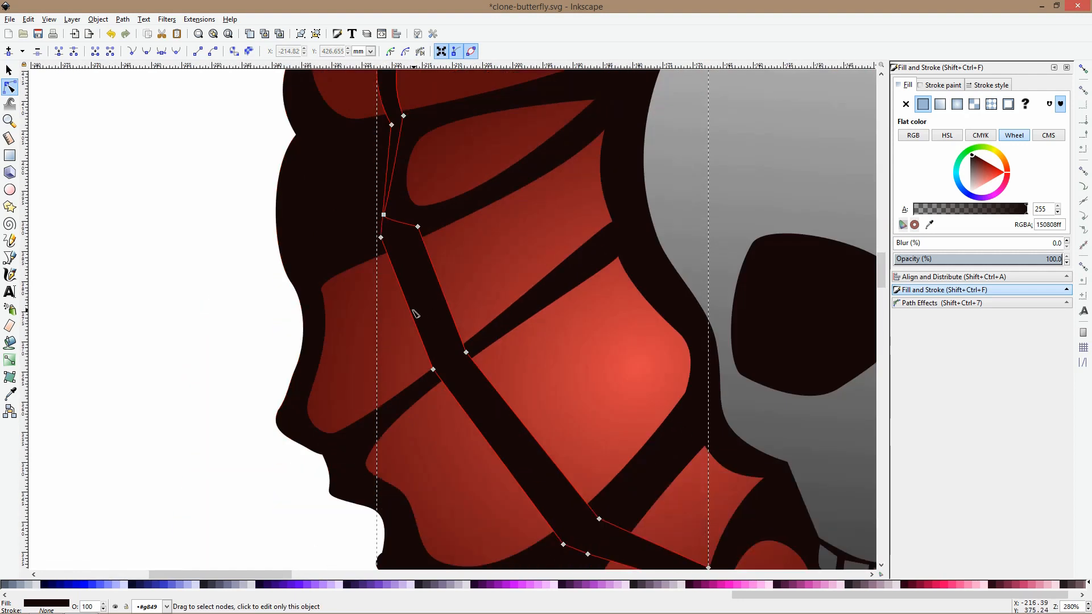
{"action": "left_click_drag", "start_coordinate": [421, 319], "coordinate": [395, 322]}
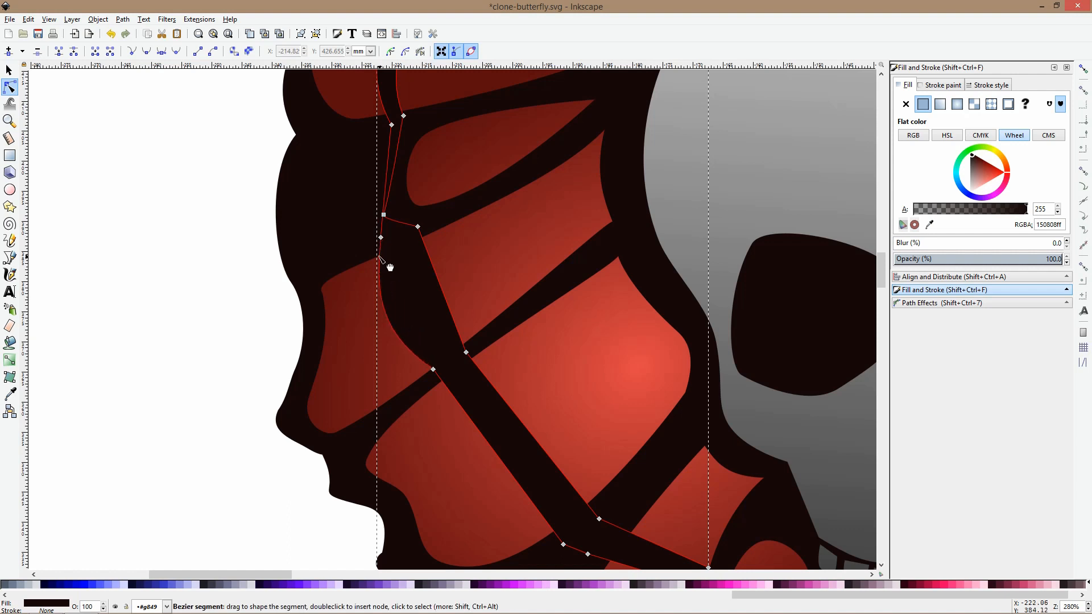
{"action": "left_click", "coordinate": [380, 237]}
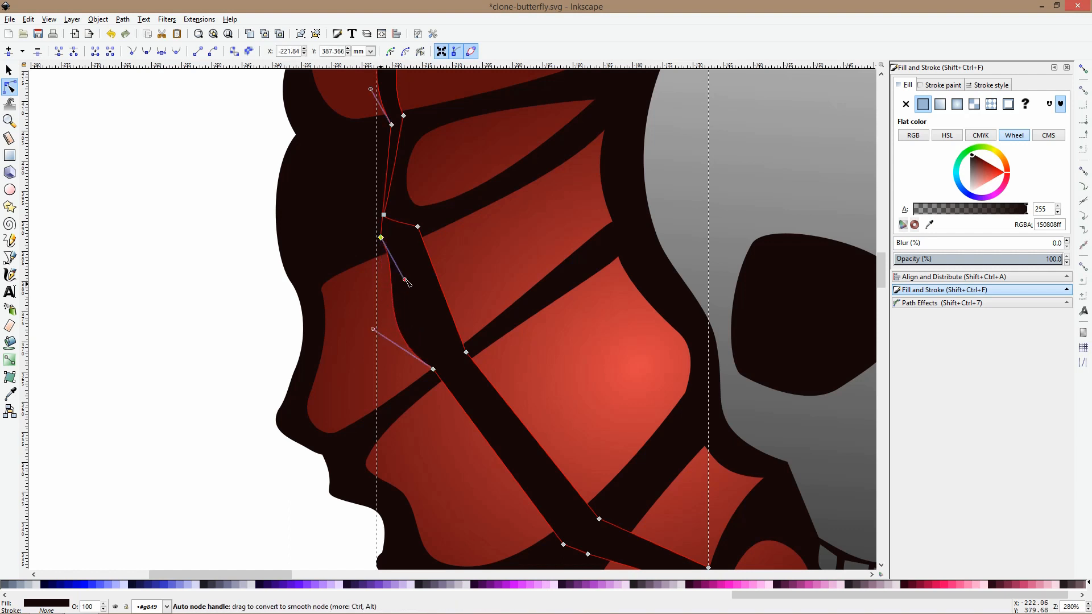
{"action": "left_click_drag", "start_coordinate": [439, 268], "coordinate": [446, 271]}
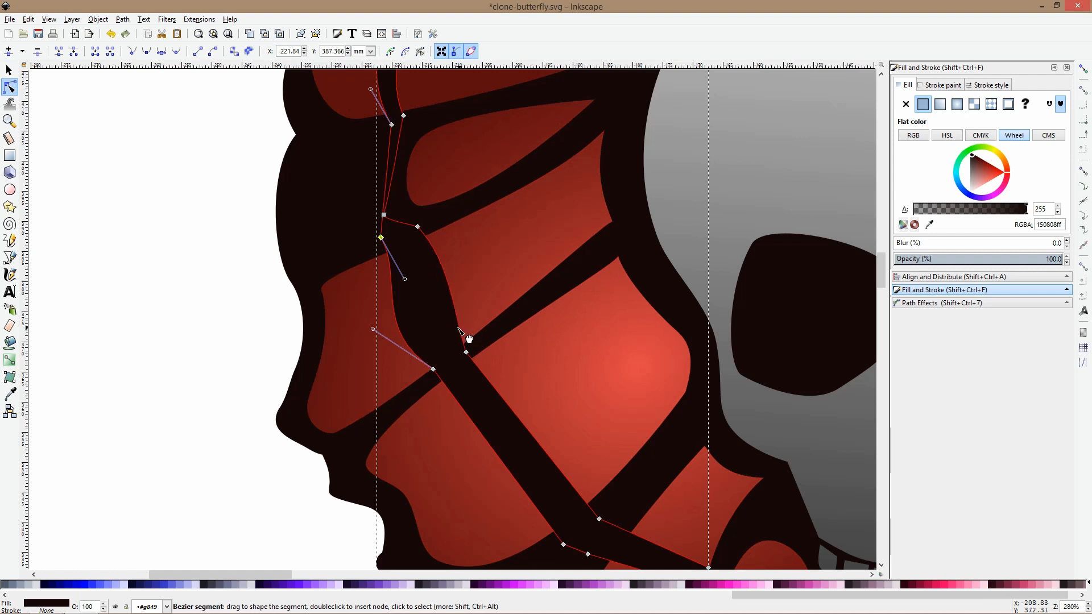
{"action": "left_click_drag", "start_coordinate": [417, 227], "coordinate": [406, 233]}
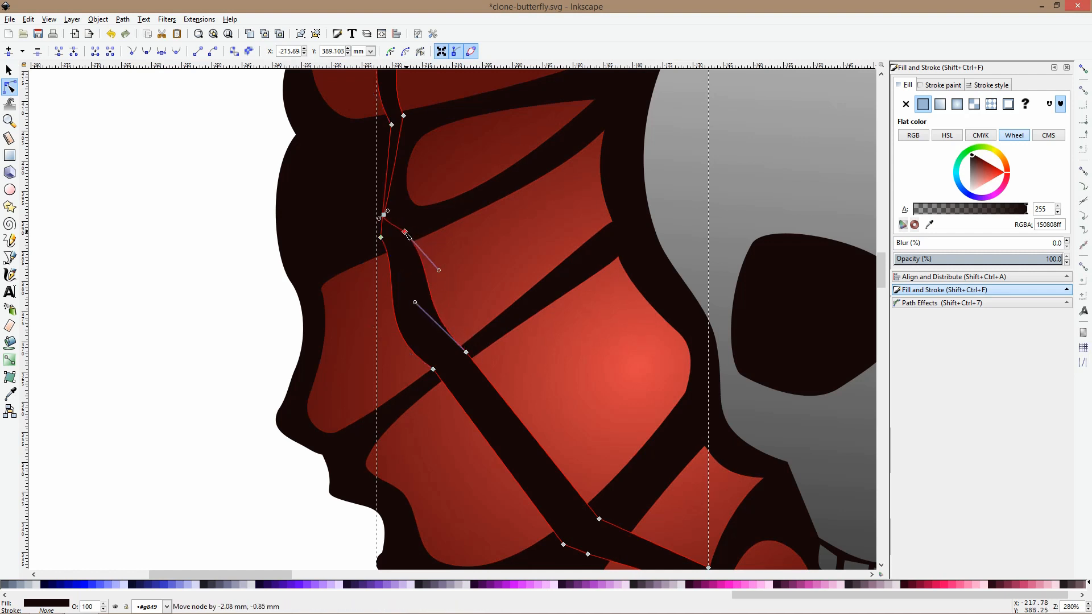
{"action": "left_click_drag", "start_coordinate": [433, 369], "coordinate": [425, 378]}
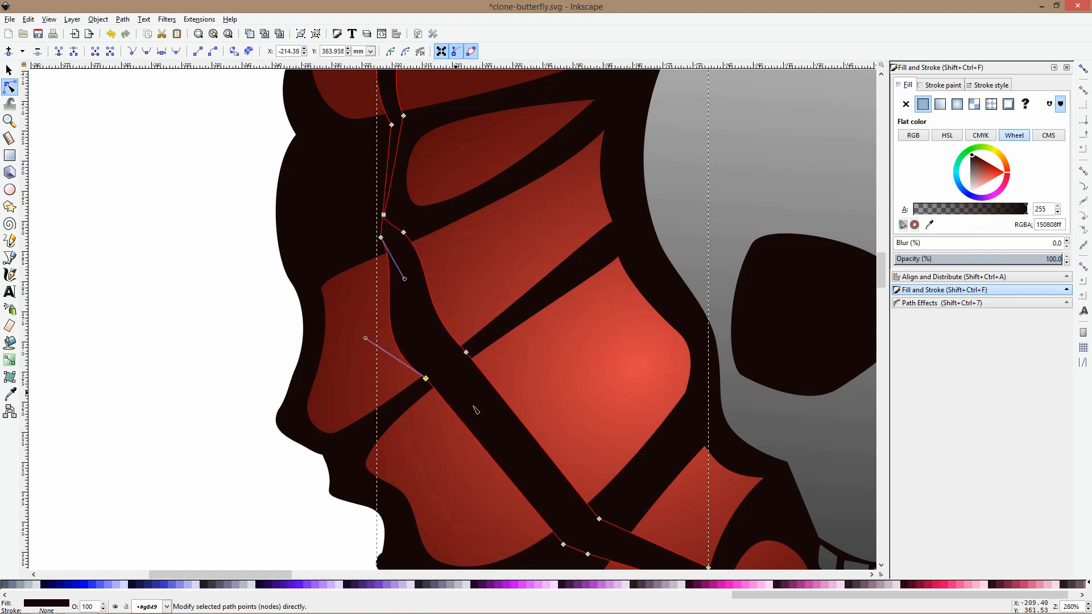
Curve both edges of the band across the left wing's fifth cell and adjust the inner node between the fourth and fifth cells
{"action": "scroll", "coordinate": [475, 410], "scroll_direction": "down", "scroll_amount": 4}
{"action": "left_click_drag", "start_coordinate": [494, 370], "coordinate": [512, 344]}
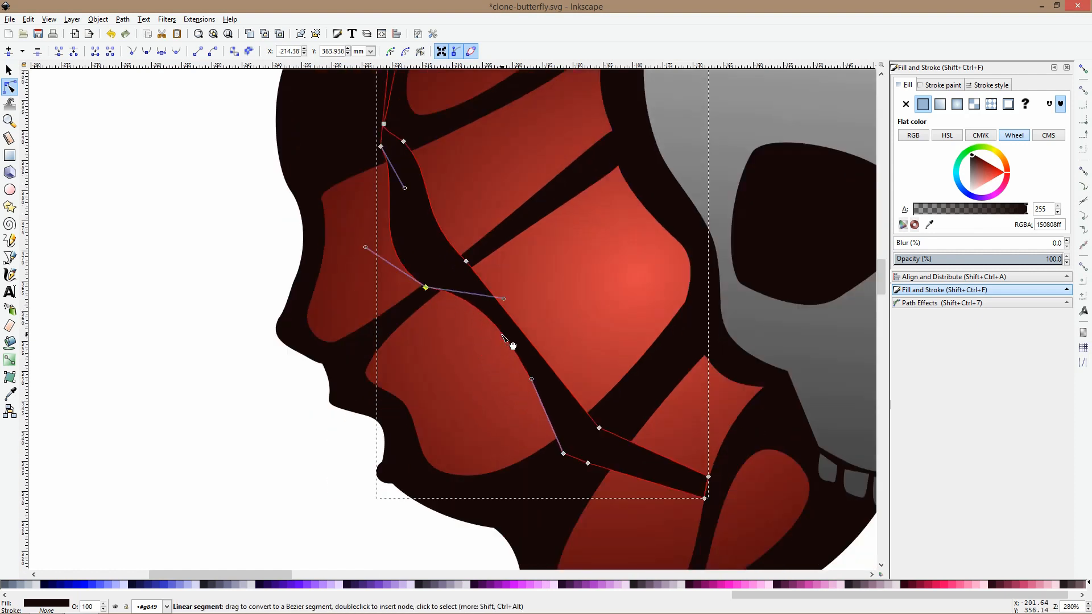
{"action": "left_click_drag", "start_coordinate": [533, 379], "coordinate": [466, 412]}
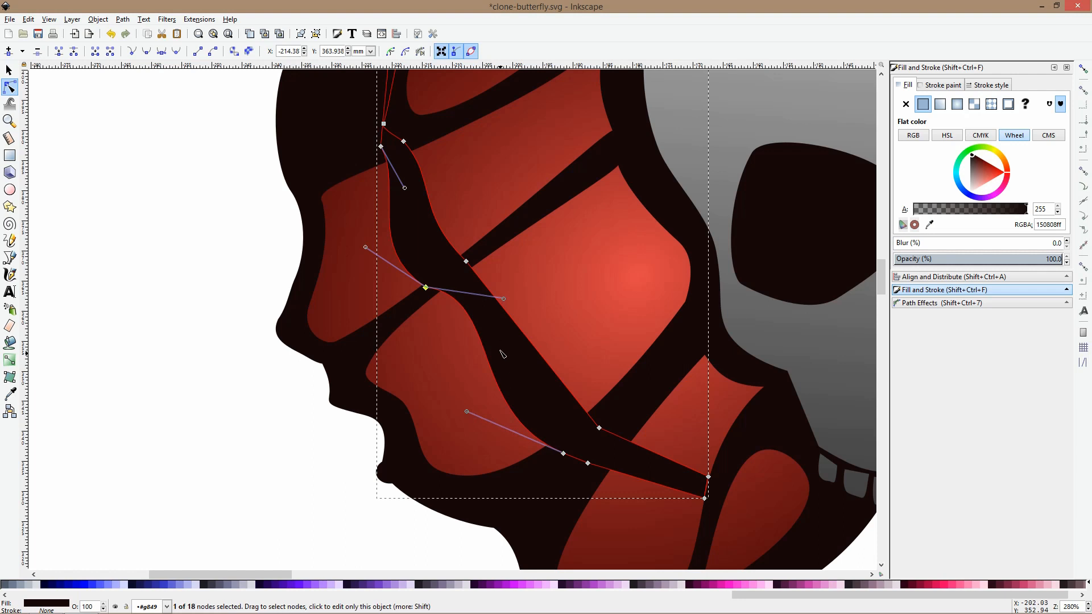
{"action": "left_click_drag", "start_coordinate": [507, 318], "coordinate": [539, 319]}
{"action": "left_click", "coordinate": [597, 428]}
{"action": "left_click_drag", "start_coordinate": [558, 371], "coordinate": [514, 401]}
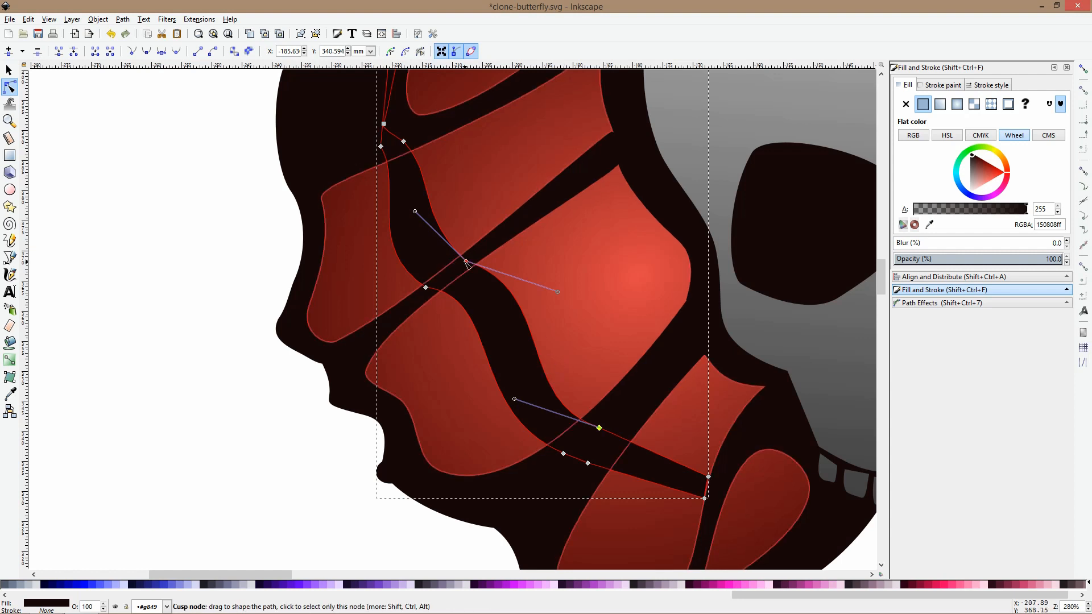
{"action": "double_click", "coordinate": [438, 291]}
{"action": "left_click_drag", "start_coordinate": [437, 290], "coordinate": [449, 275]}
{"action": "left_click", "coordinate": [490, 249]}
Bend the lower end of the band into a curve where it crosses the cells above the left wing's tail
{"action": "scroll", "coordinate": [581, 277], "scroll_direction": "down", "scroll_amount": 4}
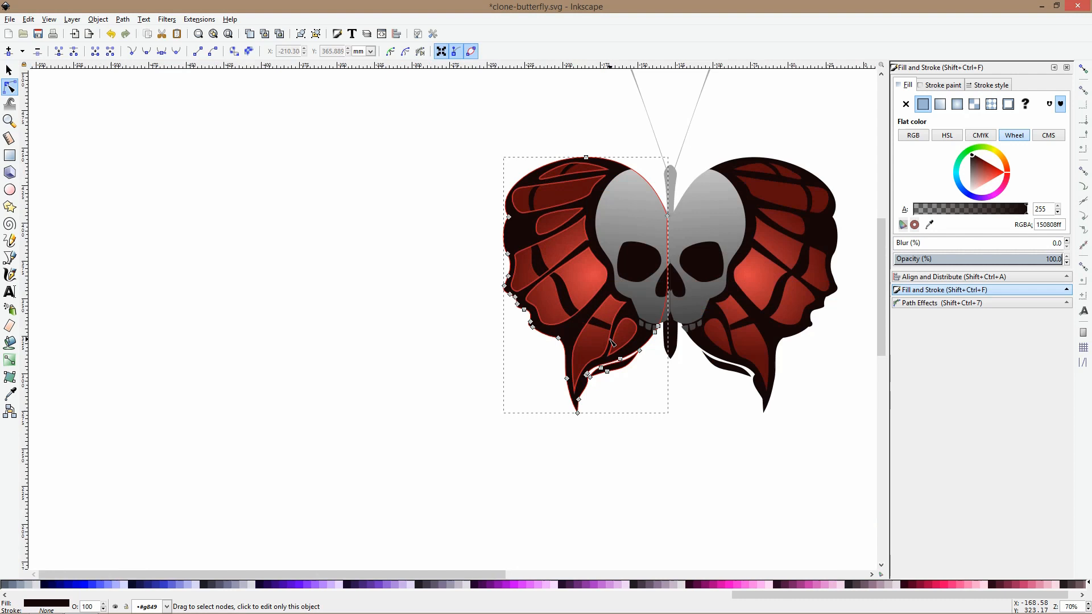
{"action": "left_click_drag", "start_coordinate": [714, 436], "coordinate": [520, 429]}
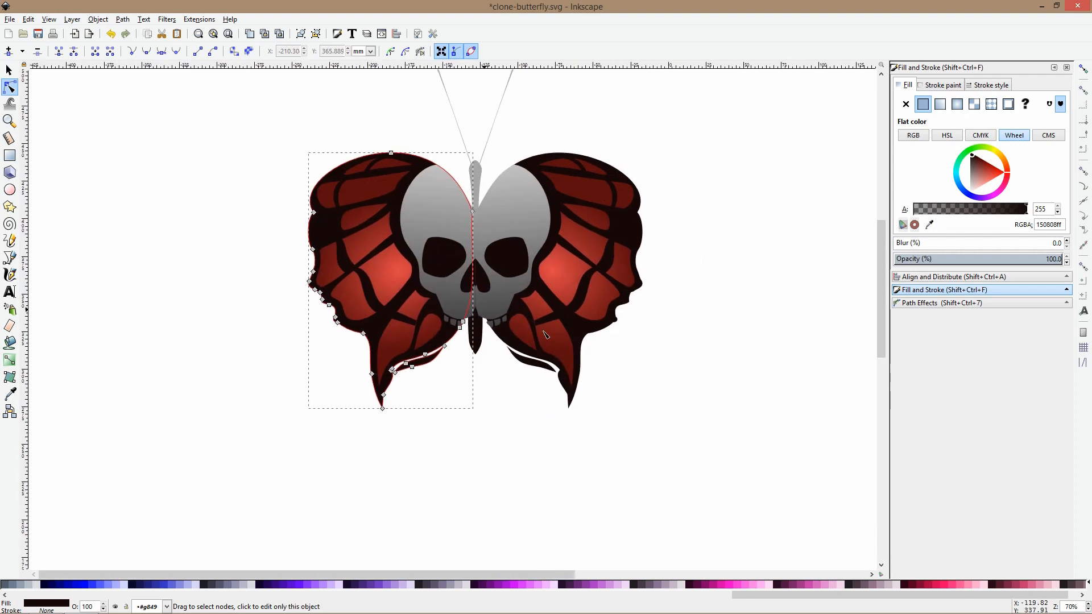
{"action": "scroll", "coordinate": [415, 312], "scroll_direction": "up", "scroll_amount": 3}
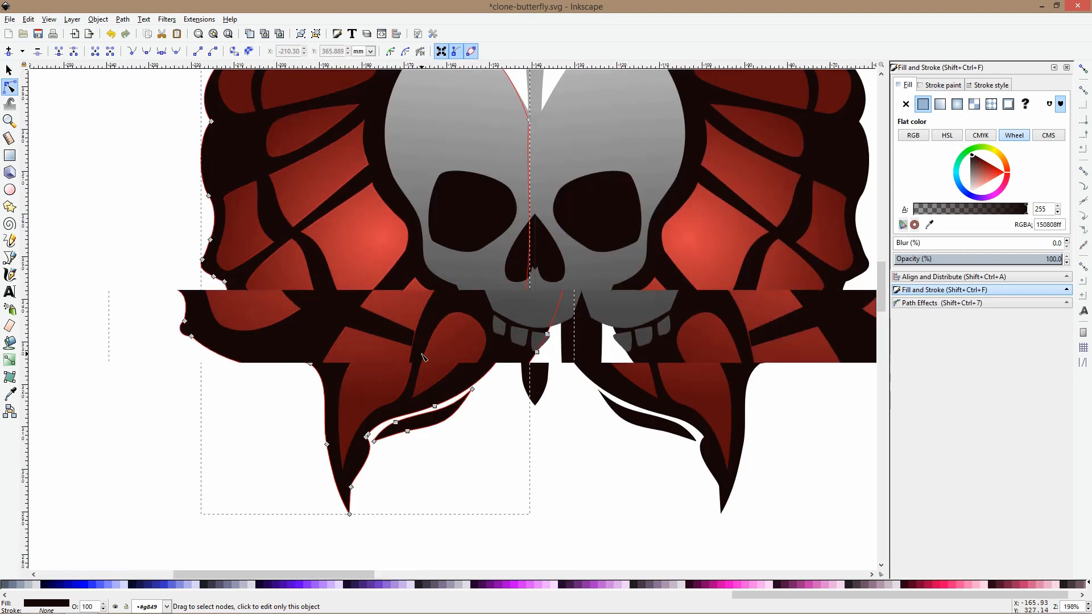
{"action": "left_click", "coordinate": [406, 337]}
{"action": "left_click_drag", "start_coordinate": [382, 316], "coordinate": [421, 341]}
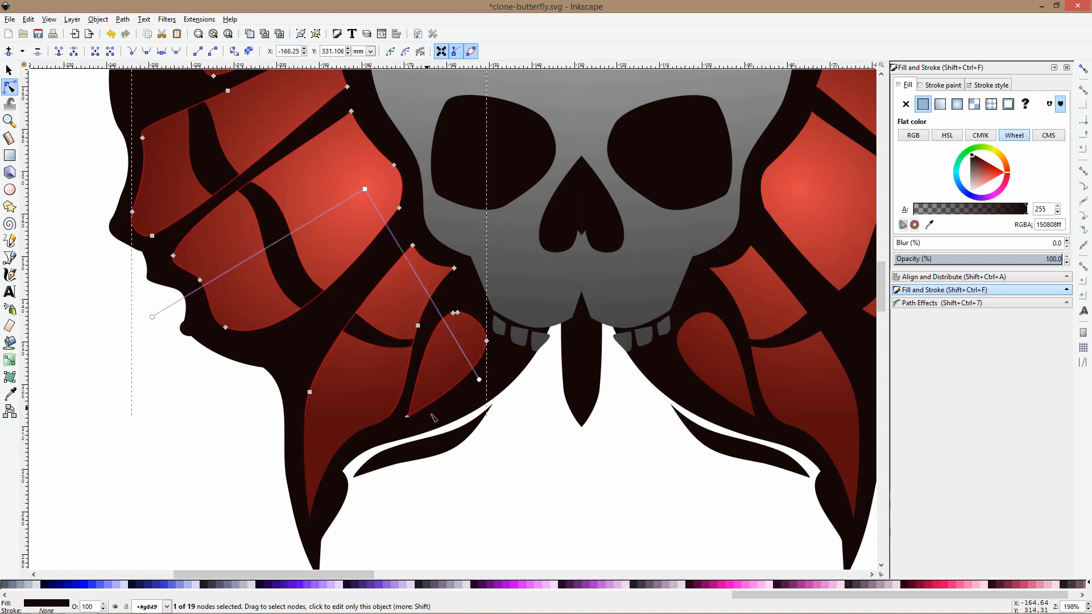
{"action": "left_click", "coordinate": [531, 494]}
{"action": "scroll", "coordinate": [521, 435], "scroll_direction": "down", "scroll_amount": 5}
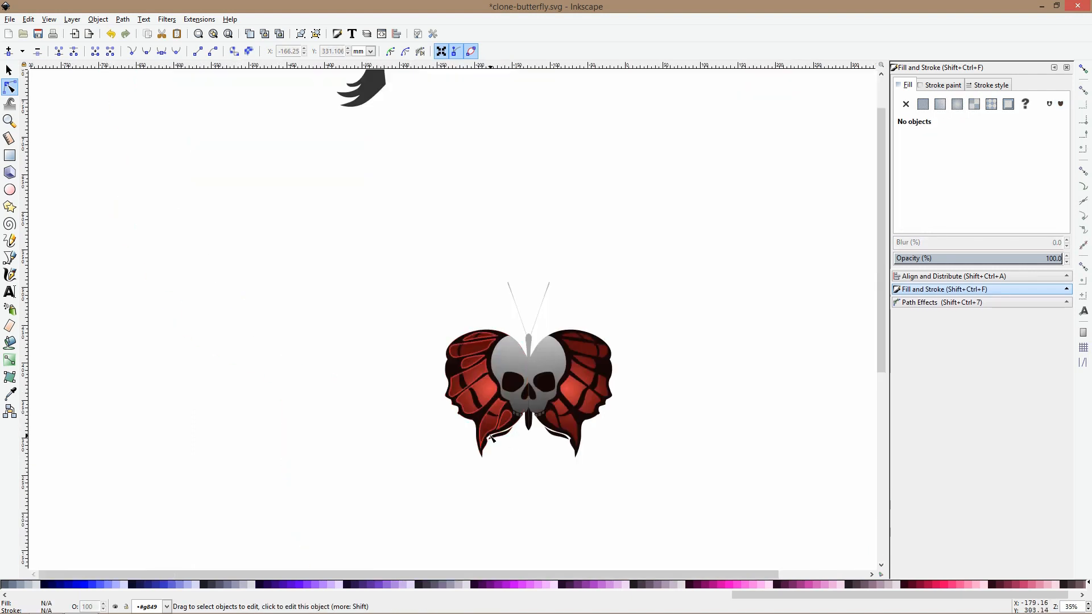
Draw a closed four-sided shape with the Bezier tool in the empty dark area at the left wing's outer edge
{"action": "scroll", "coordinate": [464, 343], "scroll_direction": "up", "scroll_amount": 7}
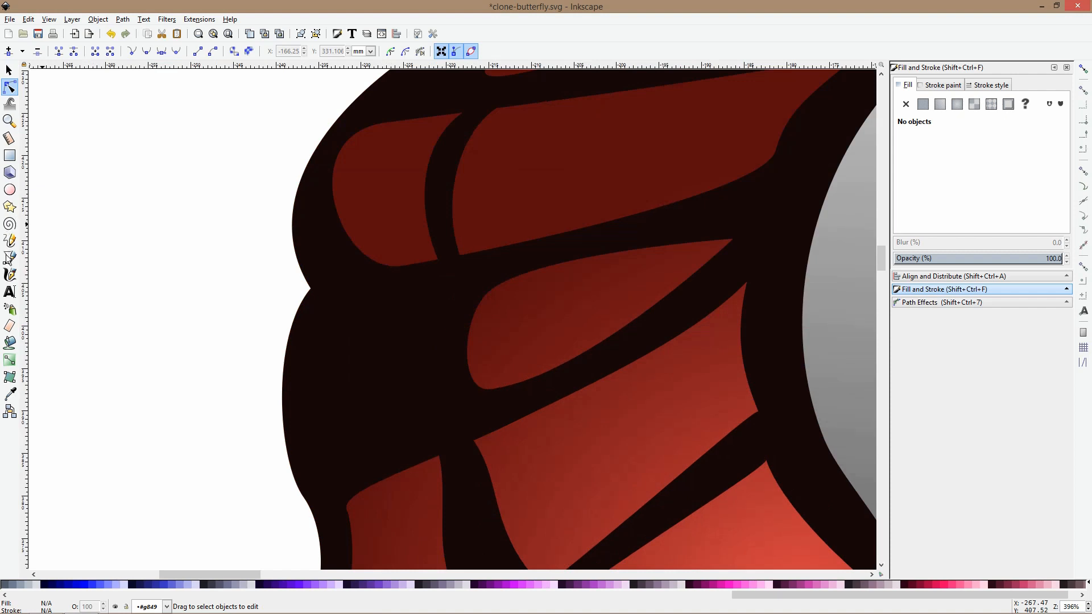
{"action": "left_click", "coordinate": [9, 258]}
{"action": "left_click", "coordinate": [401, 304]}
{"action": "left_click", "coordinate": [353, 302]}
{"action": "left_click", "coordinate": [334, 431]}
{"action": "left_click", "coordinate": [394, 430]}
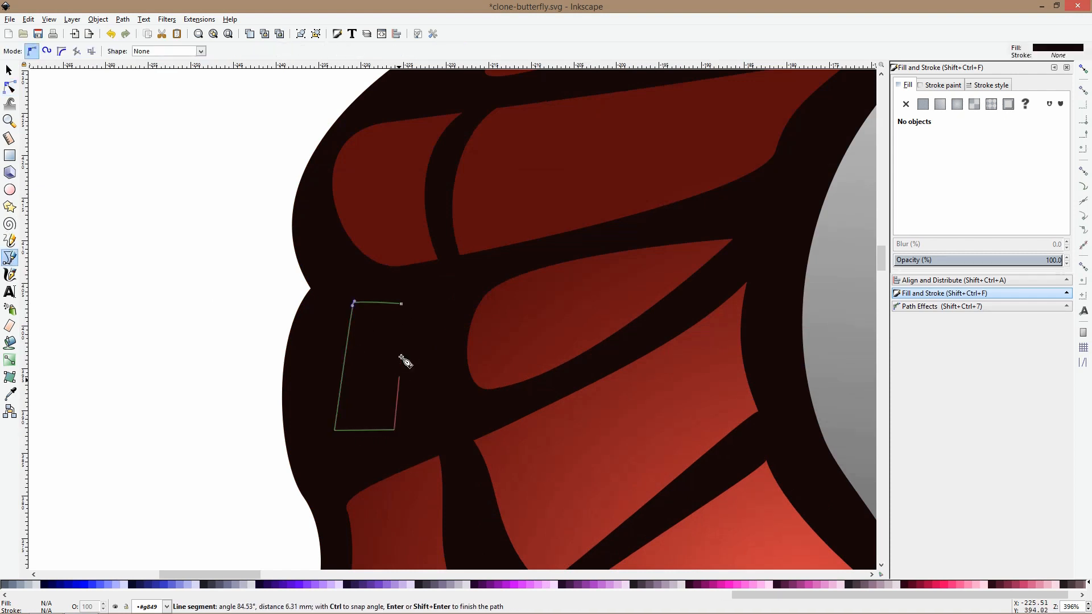
{"action": "left_click", "coordinate": [402, 304]}
Unite the new four-sided shape with the red wing cells so it takes on their gradient
{"action": "key", "text": "s"}
{"action": "left_click", "coordinate": [407, 228], "text": "shift"}
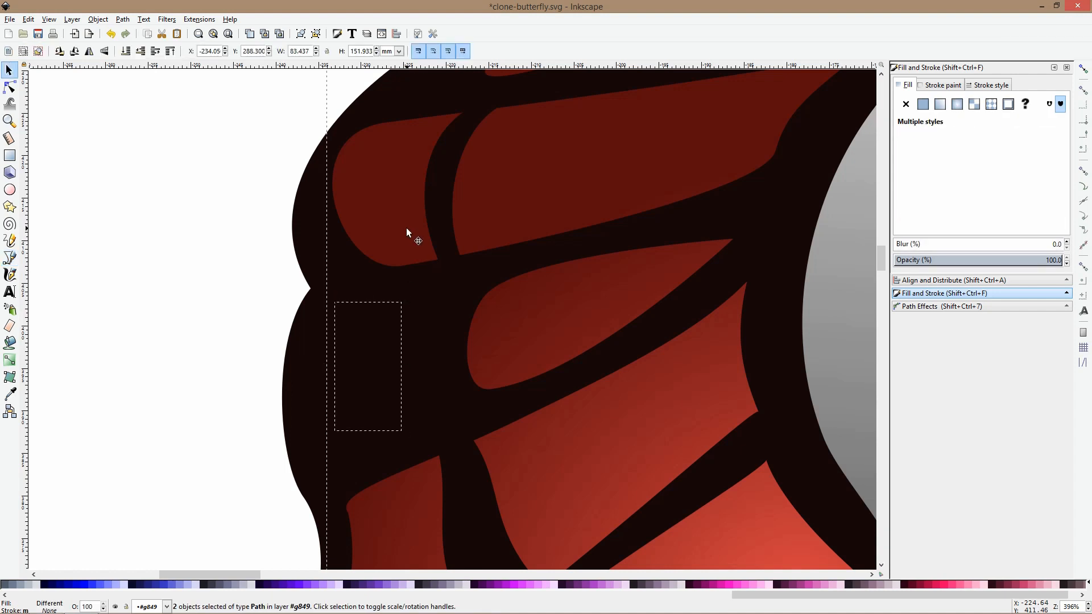
{"action": "key", "text": "ctrl+plus"}
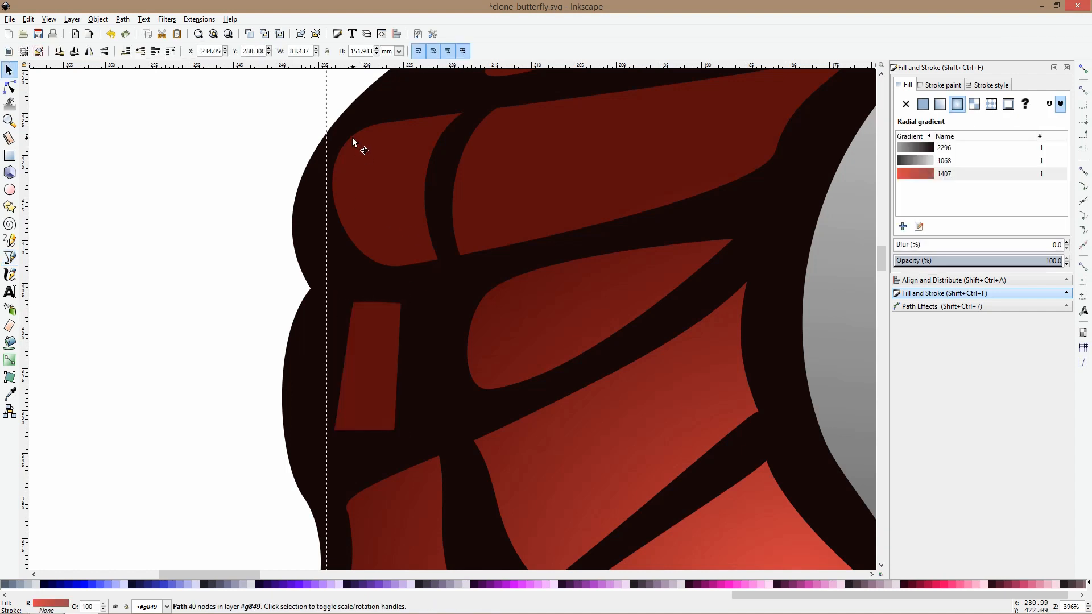
Remove the extra node on the new cell's upper edge, smooth its corner nodes, and delete its upper inner node
{"action": "left_click", "coordinate": [9, 86]}
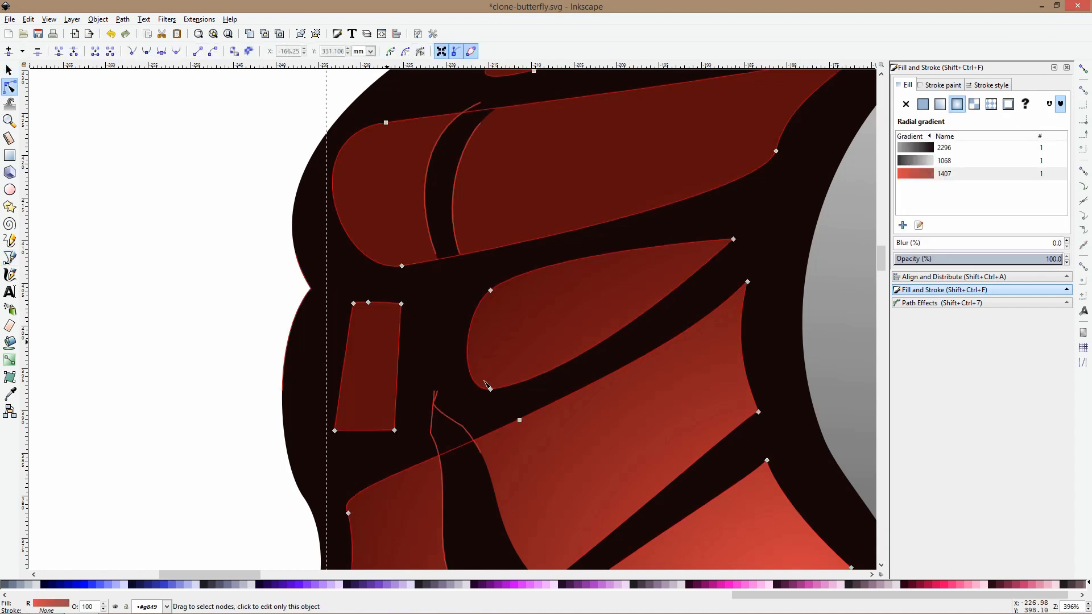
{"action": "left_click", "coordinate": [367, 303]}
{"action": "key", "text": "Delete"}
{"action": "left_click", "coordinate": [353, 303], "text": "ctrl"}
{"action": "left_click", "coordinate": [334, 430], "text": "ctrl"}
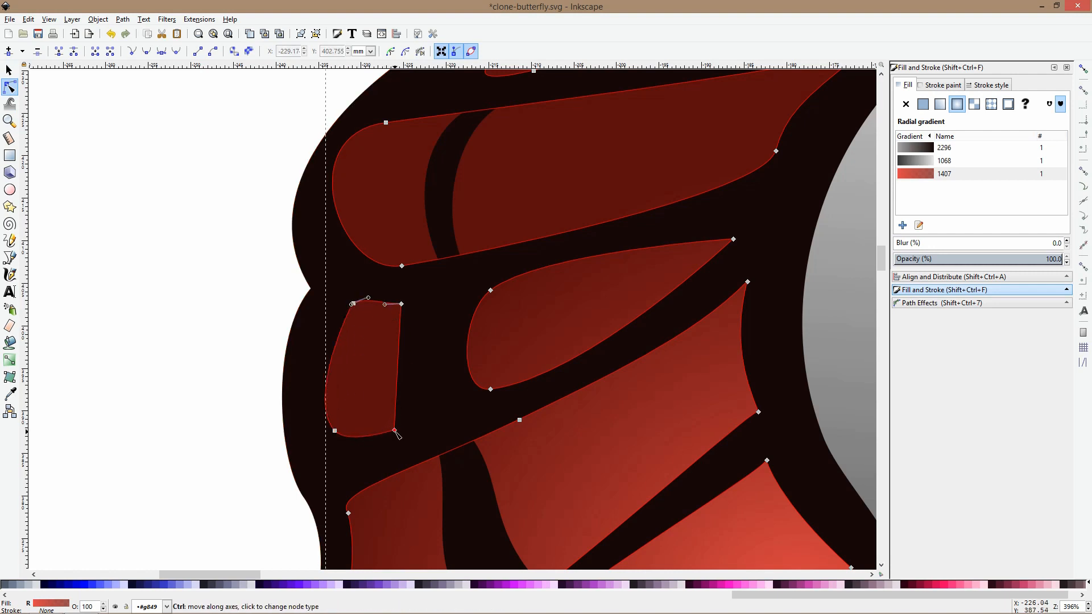
{"action": "left_click", "coordinate": [395, 430], "text": "ctrl"}
{"action": "left_click", "coordinate": [402, 304], "text": "ctrl"}
{"action": "left_click_drag", "start_coordinate": [402, 304], "coordinate": [441, 328]}
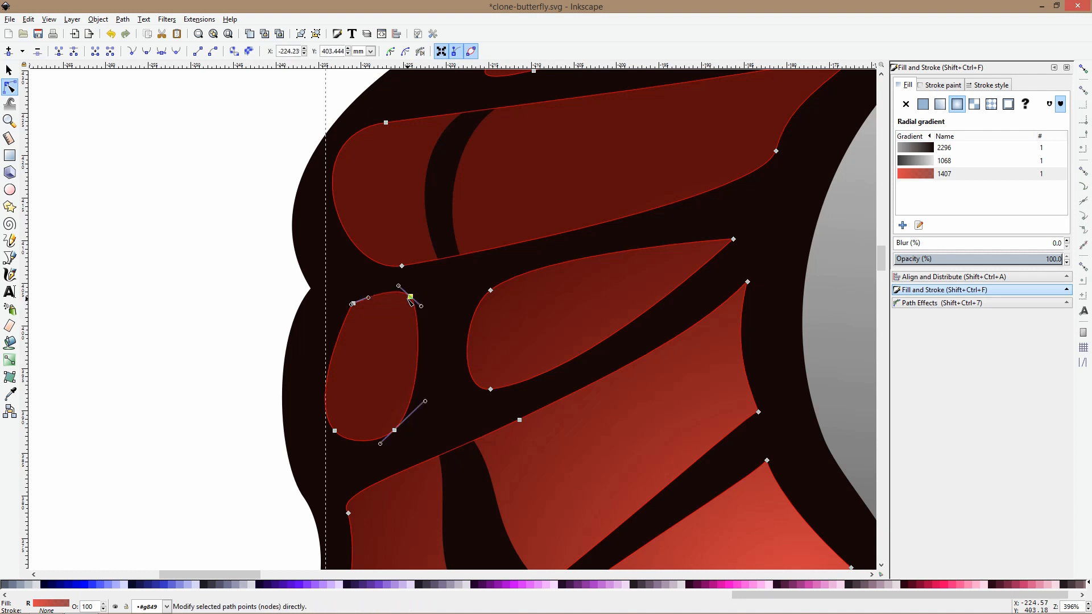
{"action": "left_click", "coordinate": [409, 296], "text": "ctrl+alt"}
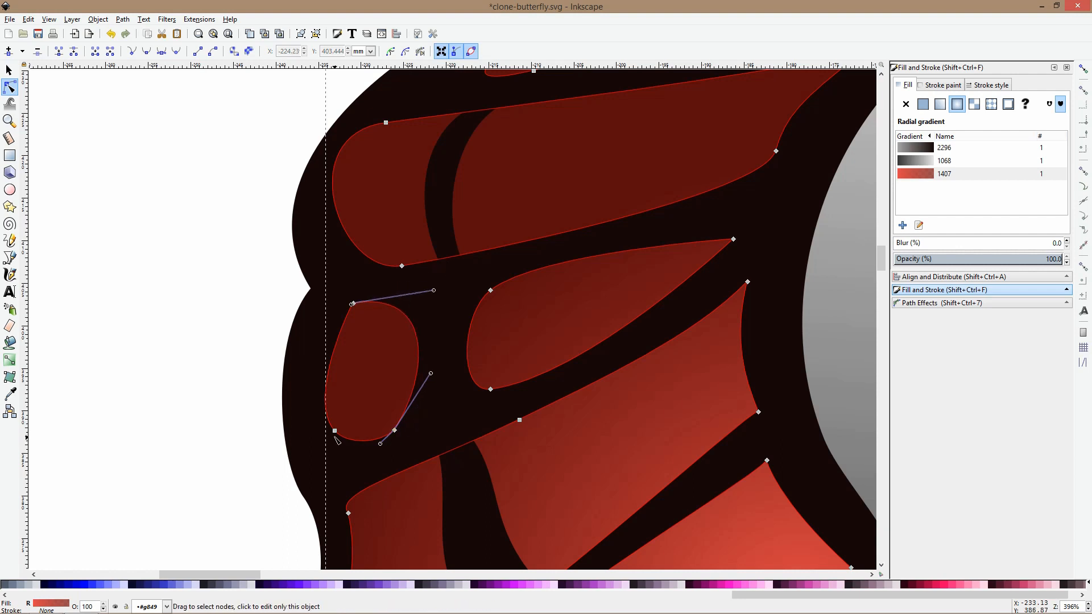
Reshape the new cell into a slanted oval by moving its lower outer node outward and its top node inward
{"action": "left_click_drag", "start_coordinate": [335, 434], "coordinate": [321, 412]}
{"action": "left_click", "coordinate": [354, 304]}
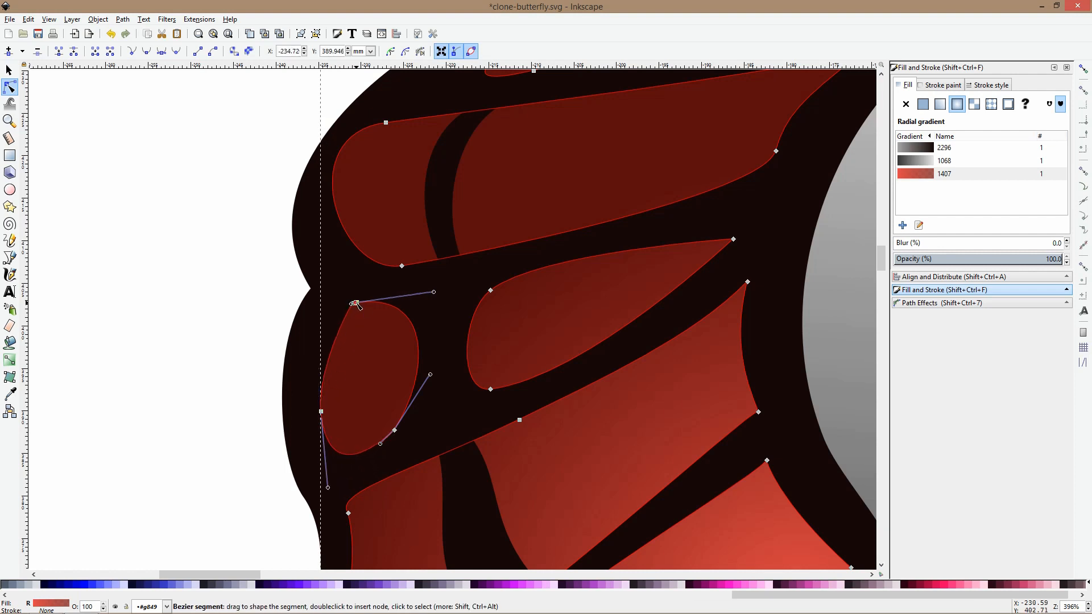
{"action": "left_click_drag", "start_coordinate": [352, 303], "coordinate": [405, 295]}
{"action": "key", "text": "ctrl+z"}
{"action": "key", "text": "Delete"}
{"action": "double_click", "coordinate": [373, 304]}
{"action": "key", "text": "s"}
{"action": "left_click", "coordinate": [174, 353]}
{"action": "left_click", "coordinate": [355, 374]}
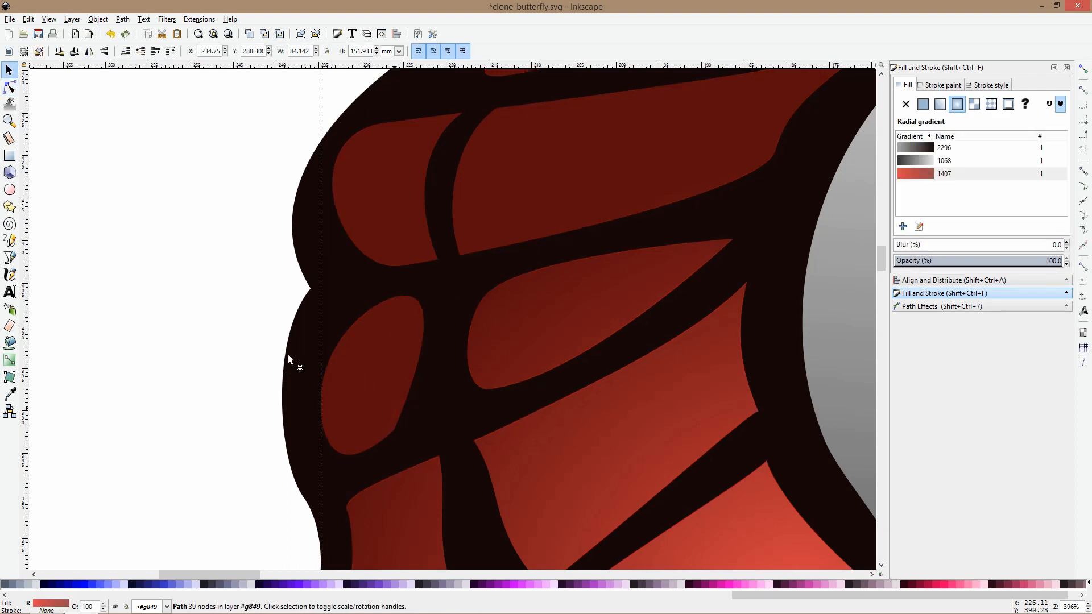
Move the new cell's lower inner node up and inward, and shorten its upper handle to flatten the inner edge
{"action": "left_click", "coordinate": [9, 87]}
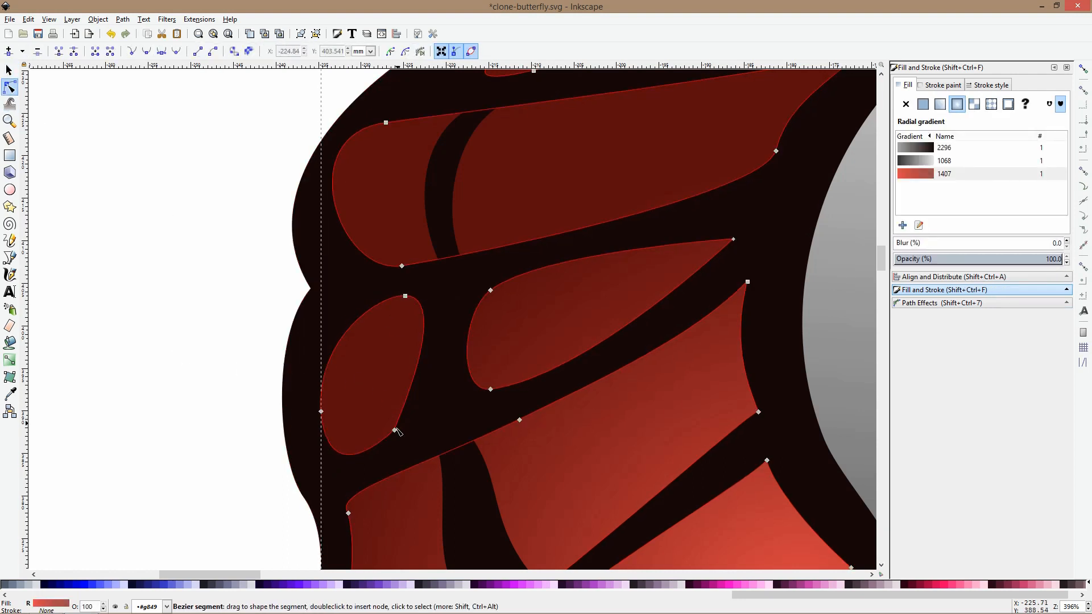
{"action": "left_click_drag", "start_coordinate": [396, 431], "coordinate": [418, 410]}
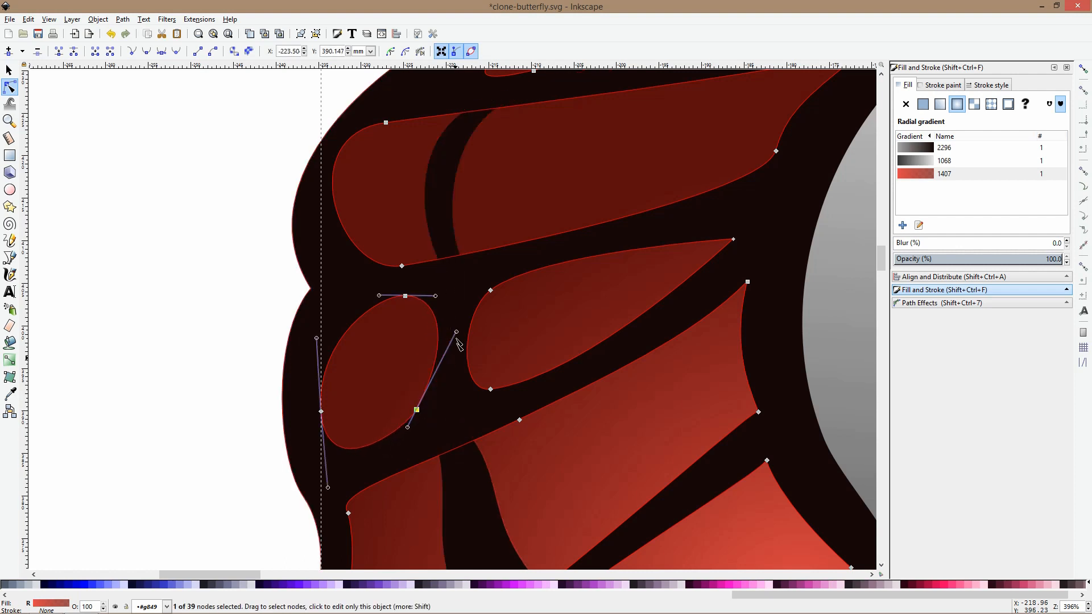
{"action": "left_click_drag", "start_coordinate": [455, 332], "coordinate": [435, 369]}
{"action": "key", "text": "s"}
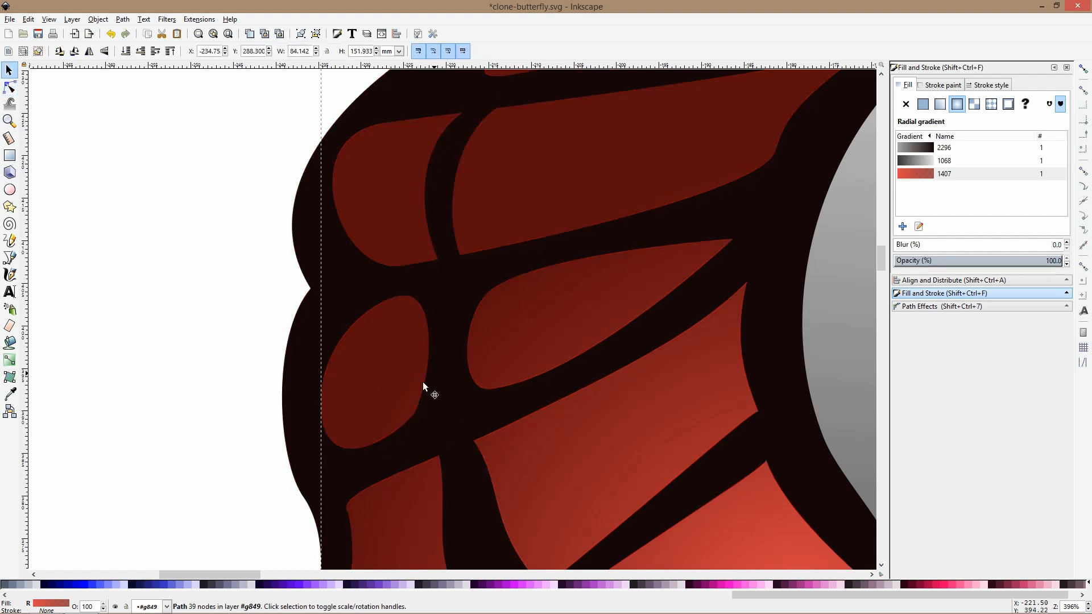
{"action": "key", "text": "Escape"}
{"action": "key", "text": "2"}
{"action": "scroll", "coordinate": [248, 429], "scroll_direction": "down", "scroll_amount": 3}
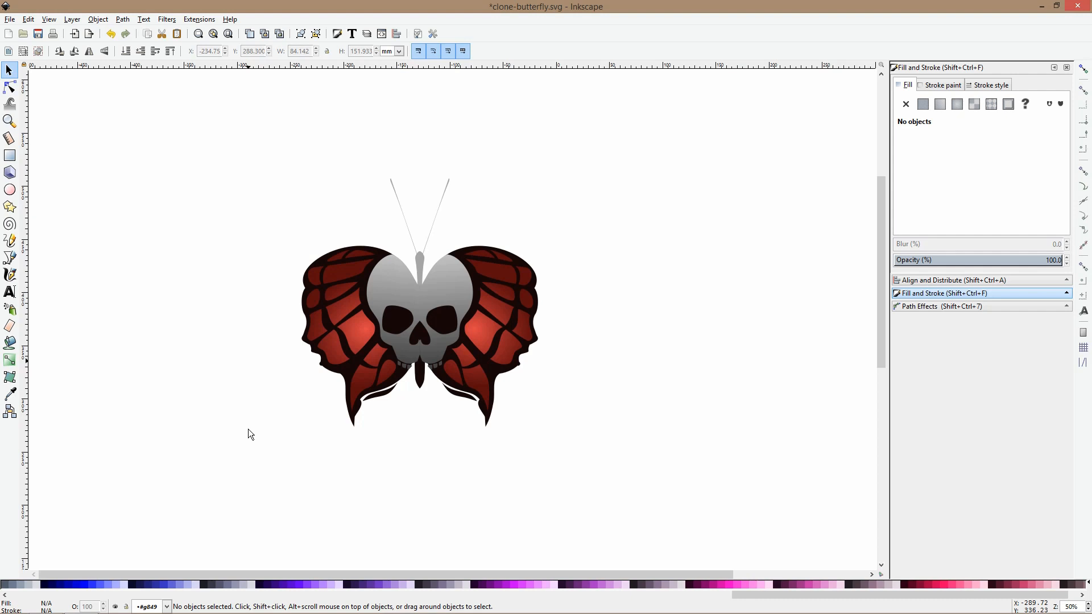
{"action": "key", "text": "ctrl"}
{"action": "left_click", "coordinate": [15, 160]}
{"action": "left_click_drag", "start_coordinate": [240, 127], "coordinate": [691, 481]}
{"action": "key", "text": "F1"}
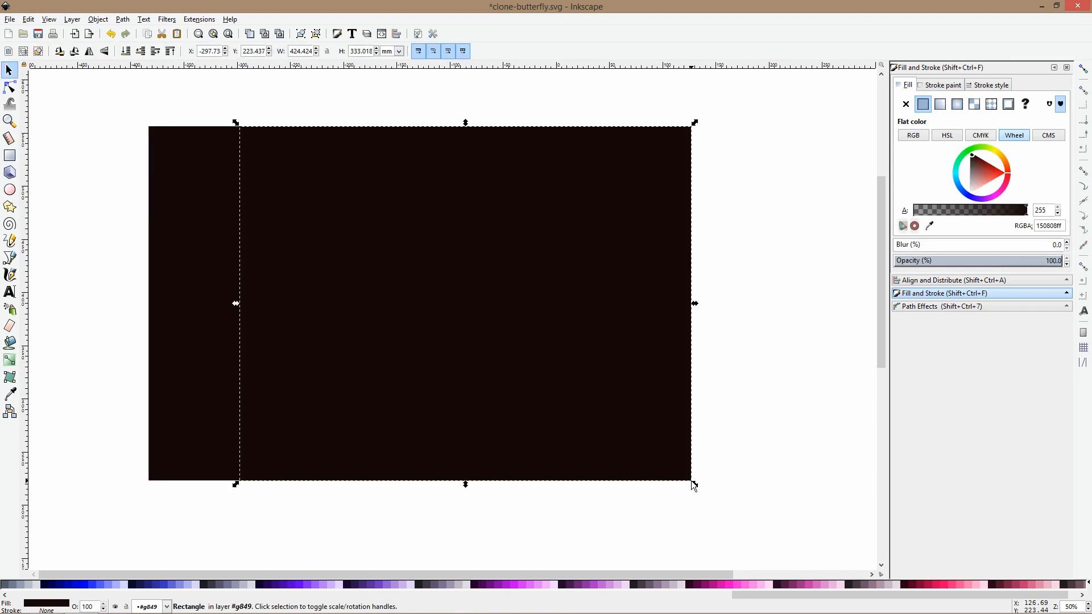
{"action": "key", "text": "Delete"}
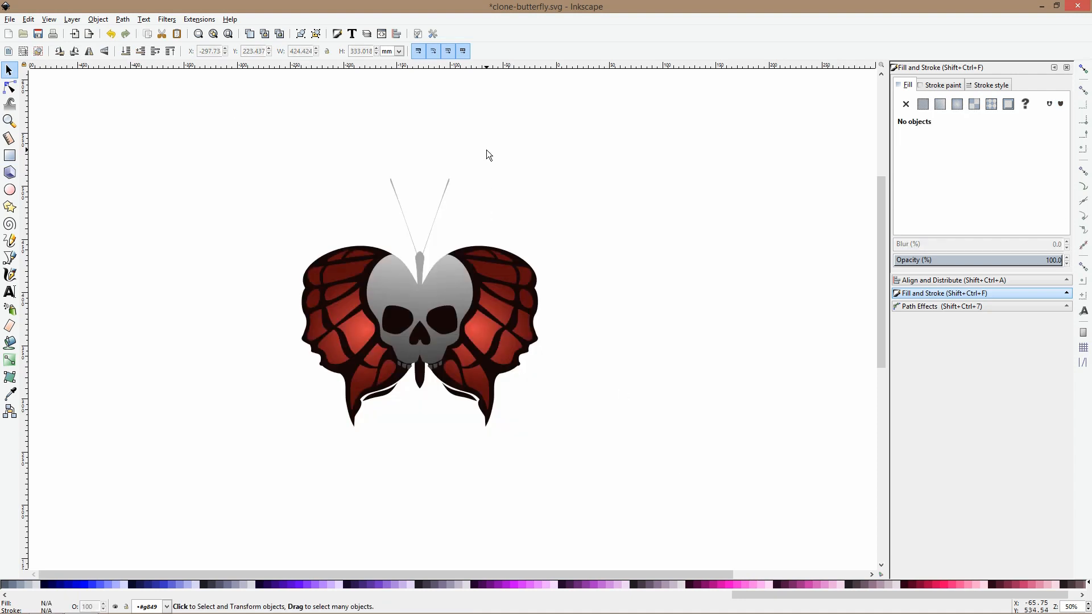
Try rotating the left half of the butterfly, then rotating and narrowing its mirrored clone, undoing each change
{"action": "left_click", "coordinate": [349, 290]}
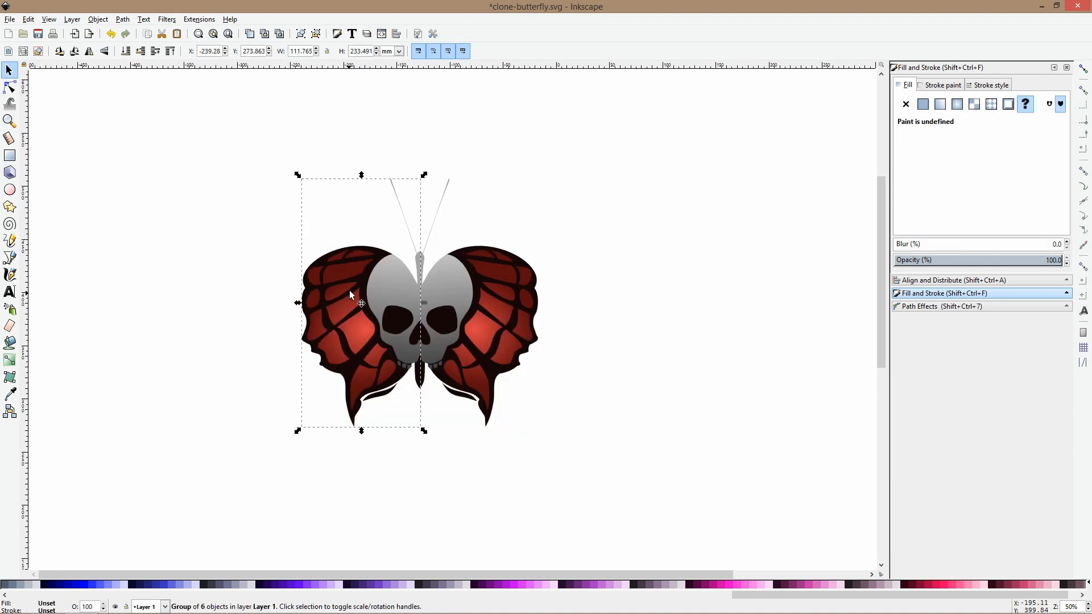
{"action": "left_click_drag", "start_coordinate": [300, 175], "coordinate": [264, 189]}
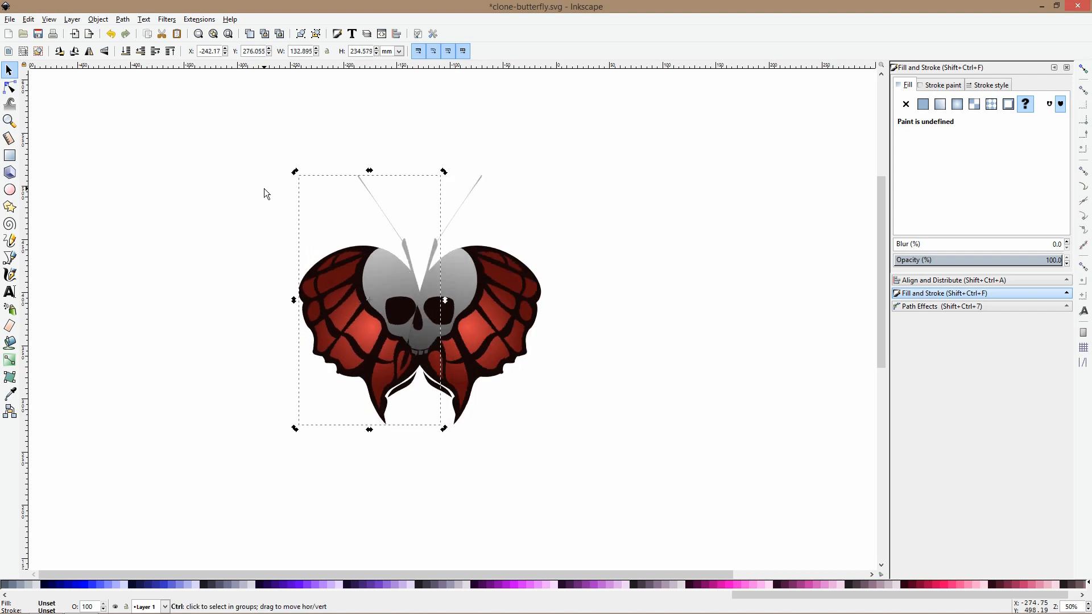
{"action": "key", "text": "ctrl+z"}
{"action": "left_click", "coordinate": [515, 278]}
{"action": "left_click", "coordinate": [515, 279]}
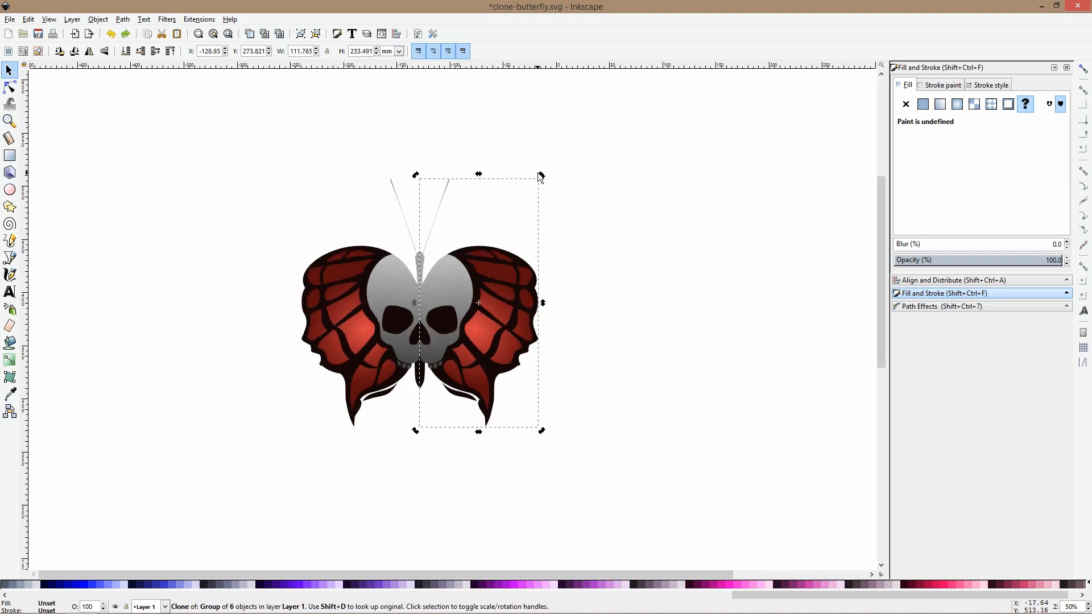
{"action": "left_click_drag", "start_coordinate": [541, 177], "coordinate": [573, 217]}
{"action": "key", "text": "ctrl+z"}
{"action": "left_click", "coordinate": [447, 274]}
{"action": "left_click_drag", "start_coordinate": [543, 303], "coordinate": [486, 296]}
{"action": "key", "text": "ctrl+z"}
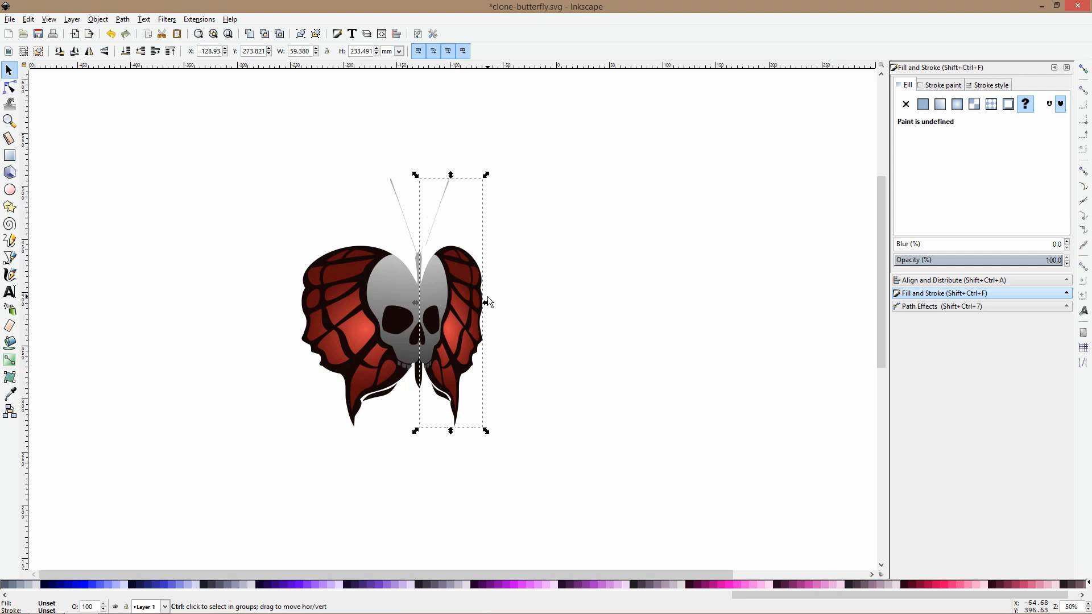
Duplicate the whole butterfly, place the copy to the right of the original, and tilt it counter-clockwise
{"action": "left_click", "coordinate": [523, 223]}
{"action": "scroll", "coordinate": [523, 223], "scroll_direction": "down", "scroll_amount": 2}
{"action": "left_click_drag", "start_coordinate": [582, 142], "coordinate": [388, 385]}
{"action": "left_click_drag", "start_coordinate": [481, 298], "coordinate": [703, 306]}
{"action": "left_click_drag", "start_coordinate": [761, 203], "coordinate": [697, 164]}
{"action": "key", "text": "Escape"}
Draw a rectangle about 378 by 370 mm that covers the tilted butterfly copy
{"action": "scroll", "coordinate": [721, 280], "scroll_direction": "up", "scroll_amount": 2}
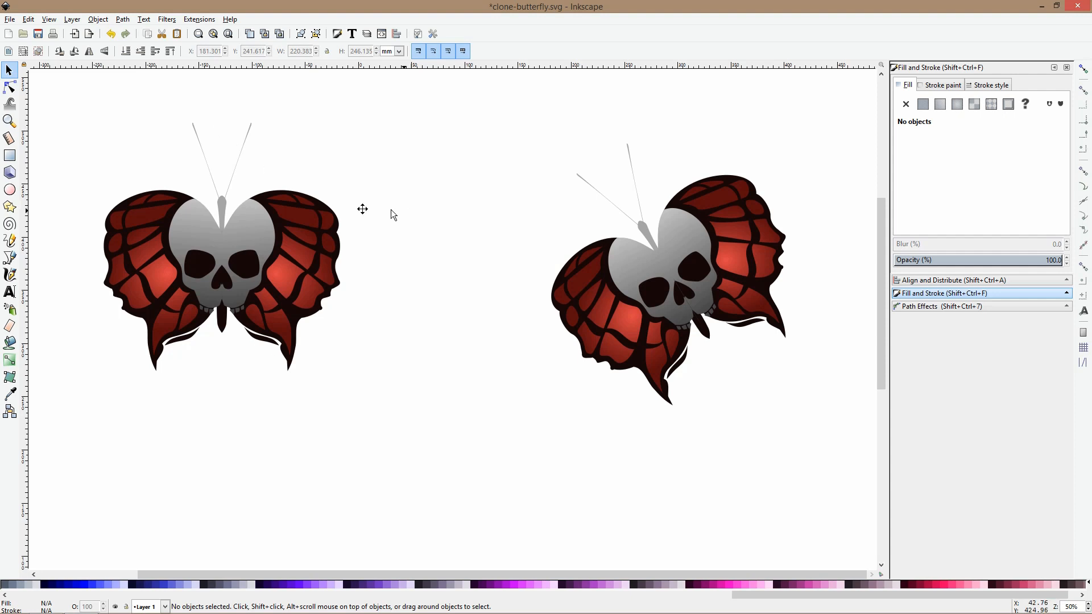
{"action": "left_click_drag", "start_coordinate": [391, 209], "coordinate": [146, 186]}
{"action": "scroll", "coordinate": [555, 214], "scroll_direction": "up", "scroll_amount": 3}
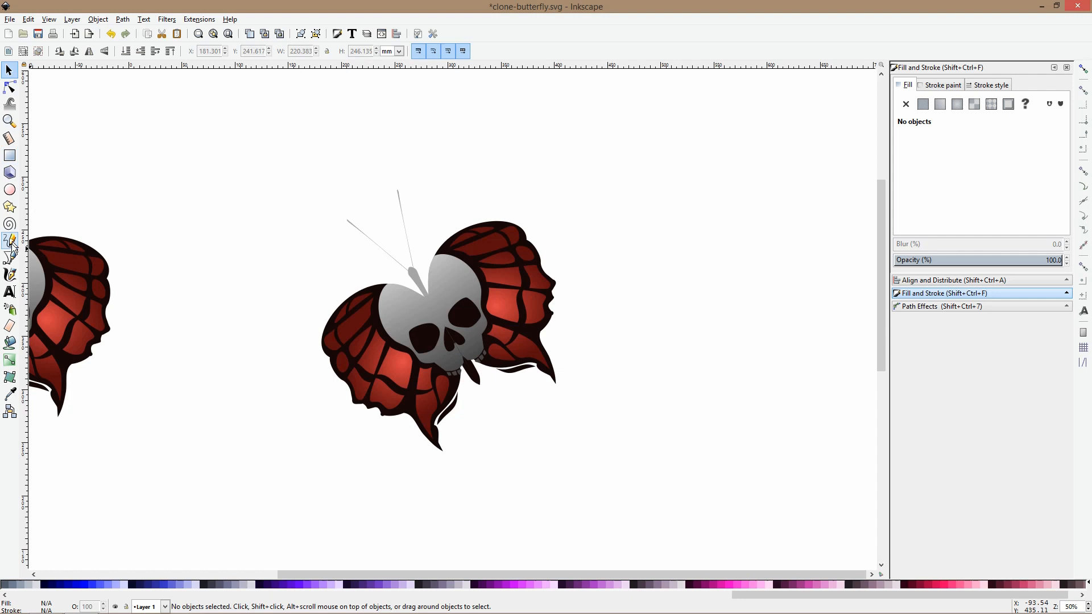
{"action": "left_click", "coordinate": [9, 155]}
{"action": "mouse_move", "coordinate": [236, 122]}
{"action": "left_mouse_down"}
{"action": "mouse_move", "coordinate": [520, 451]}
{"action": "mouse_move", "coordinate": [638, 516]}
{"action": "left_mouse_up"}
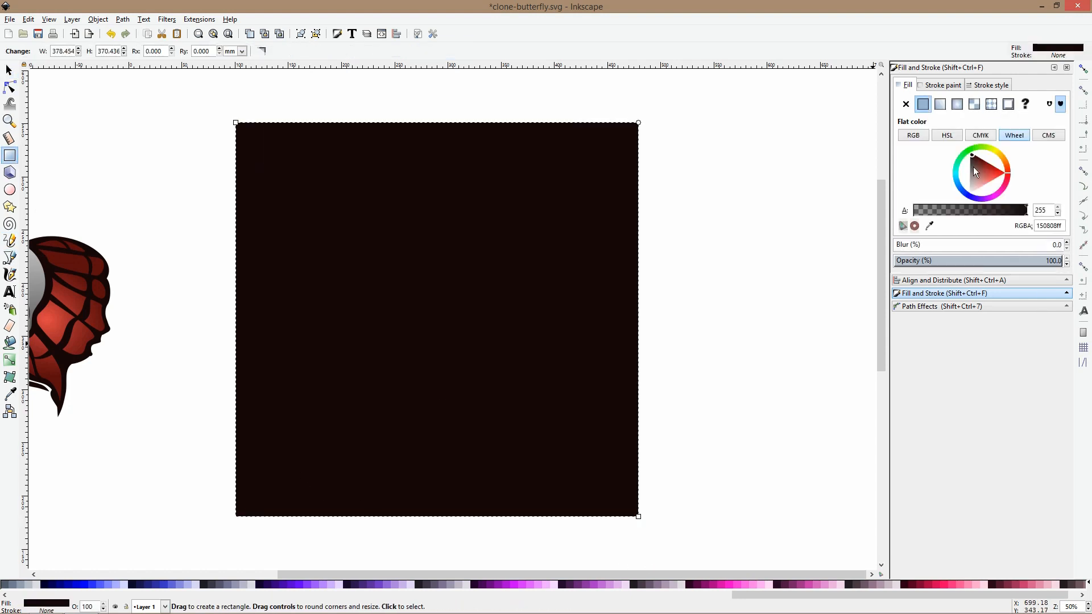
Fill the rectangle with pure black and send it behind the tilted butterfly
{"action": "left_click", "coordinate": [126, 596]}
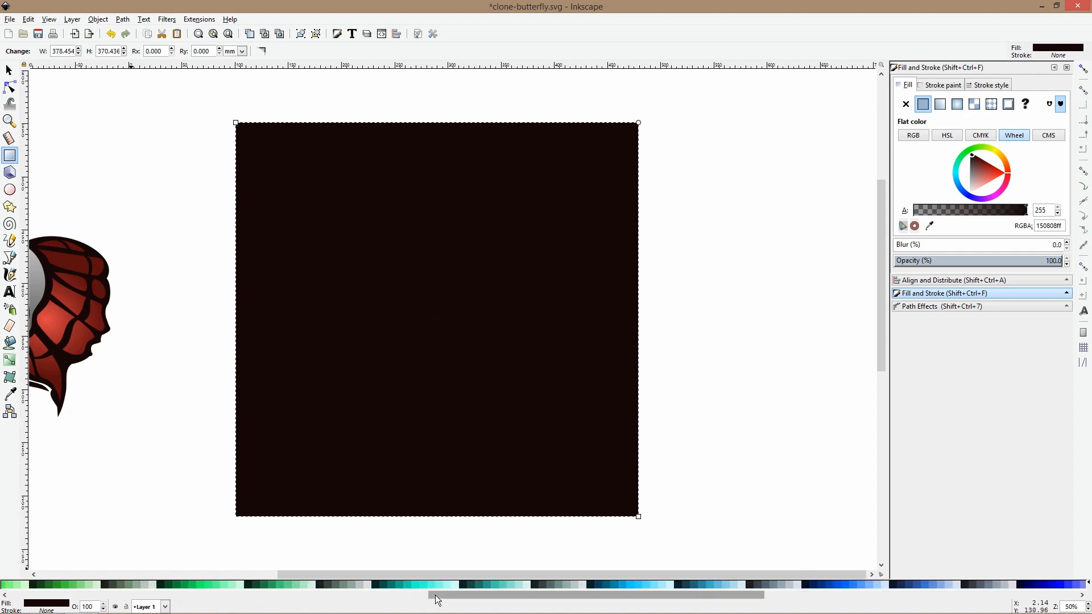
{"action": "left_click_drag", "start_coordinate": [443, 594], "coordinate": [12, 582]}
{"action": "left_click", "coordinate": [12, 583]}
{"action": "key", "text": "End"}
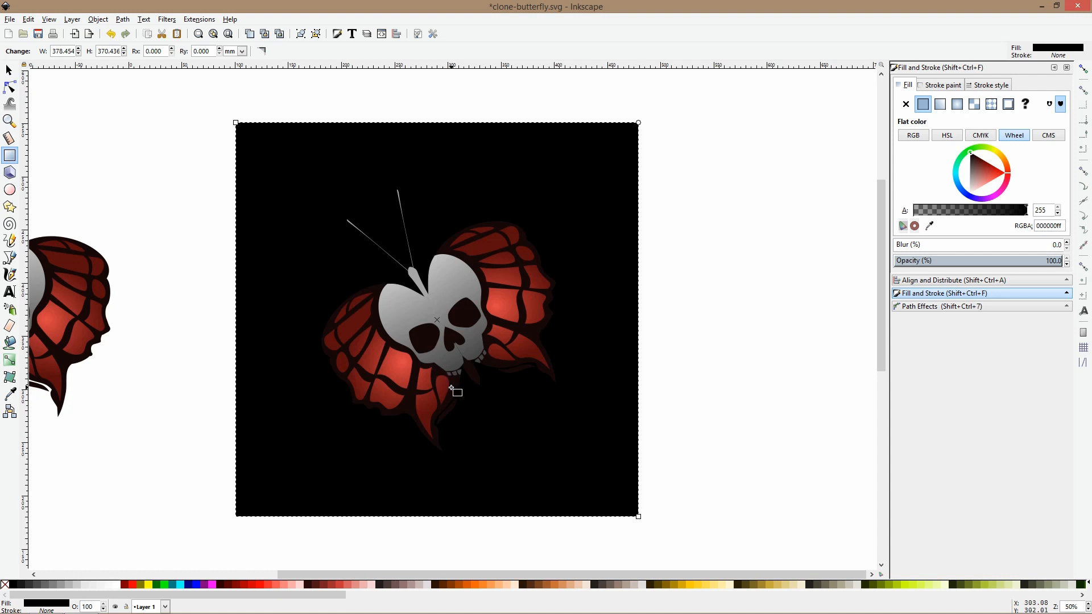
Recolor the tilted copy's left wing outline and body half with the dark blue fill 0b2228
{"action": "scroll", "coordinate": [453, 397], "scroll_direction": "up", "scroll_amount": 2}
{"action": "left_click", "coordinate": [456, 395]}
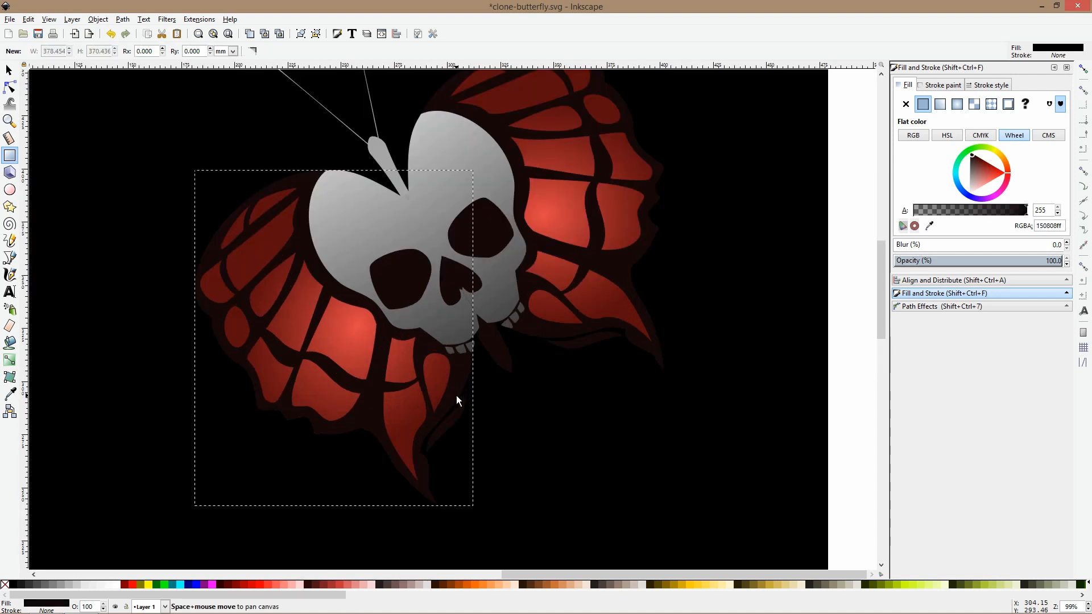
{"action": "key", "text": "s"}
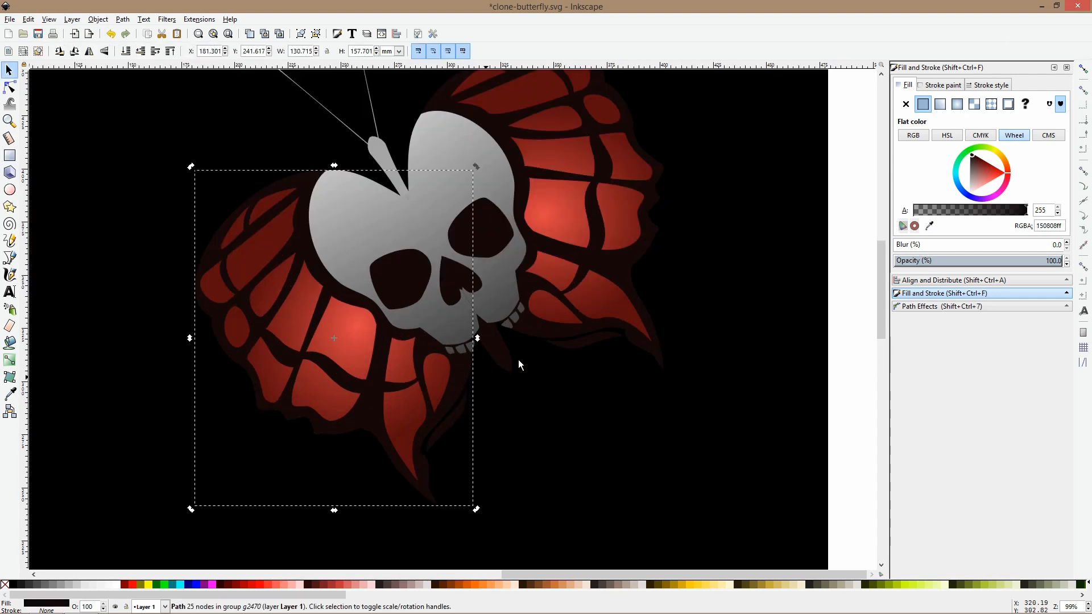
{"action": "left_click", "coordinate": [493, 359], "text": "shift"}
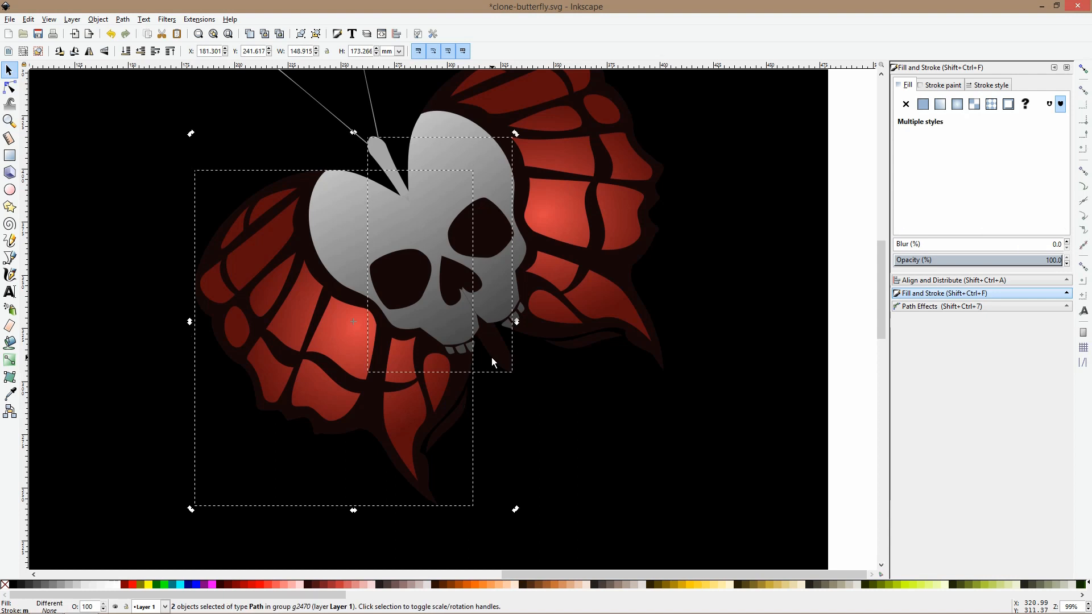
{"action": "left_click", "coordinate": [633, 595]}
{"action": "left_click_drag", "start_coordinate": [632, 593], "coordinate": [723, 580]}
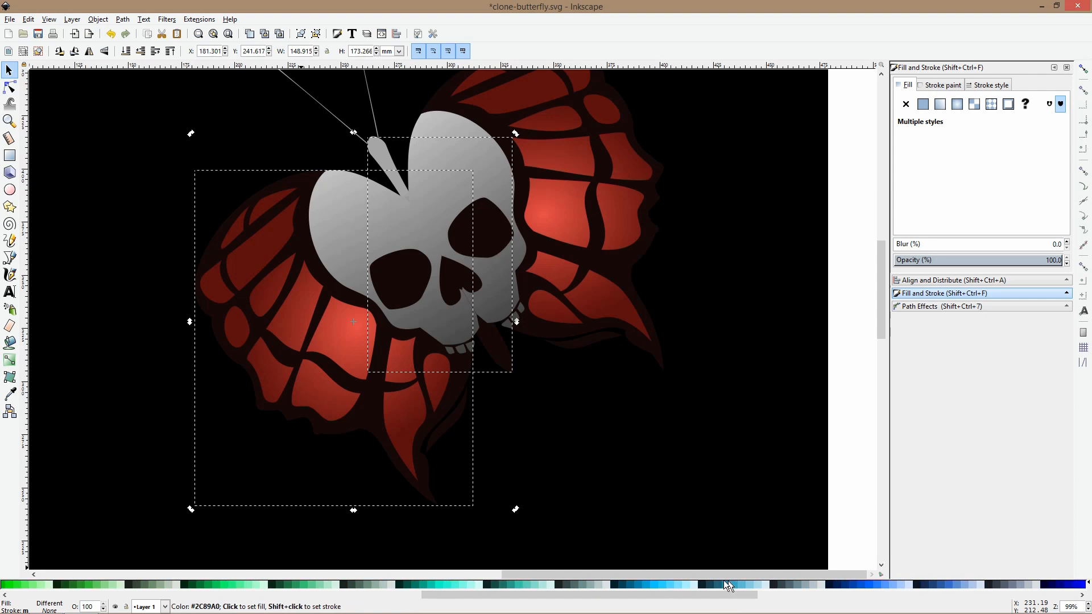
{"action": "left_click", "coordinate": [698, 581]}
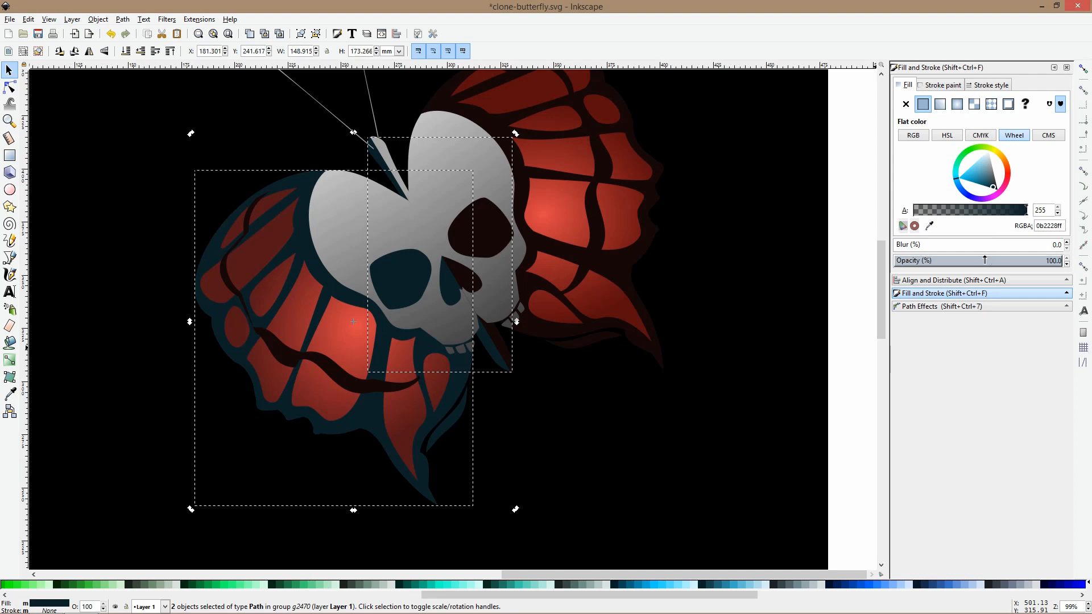
Return the selected wing outline and body half to zero blur and darken their fill to a near-black blue
{"action": "left_click_drag", "start_coordinate": [974, 263], "coordinate": [972, 284]}
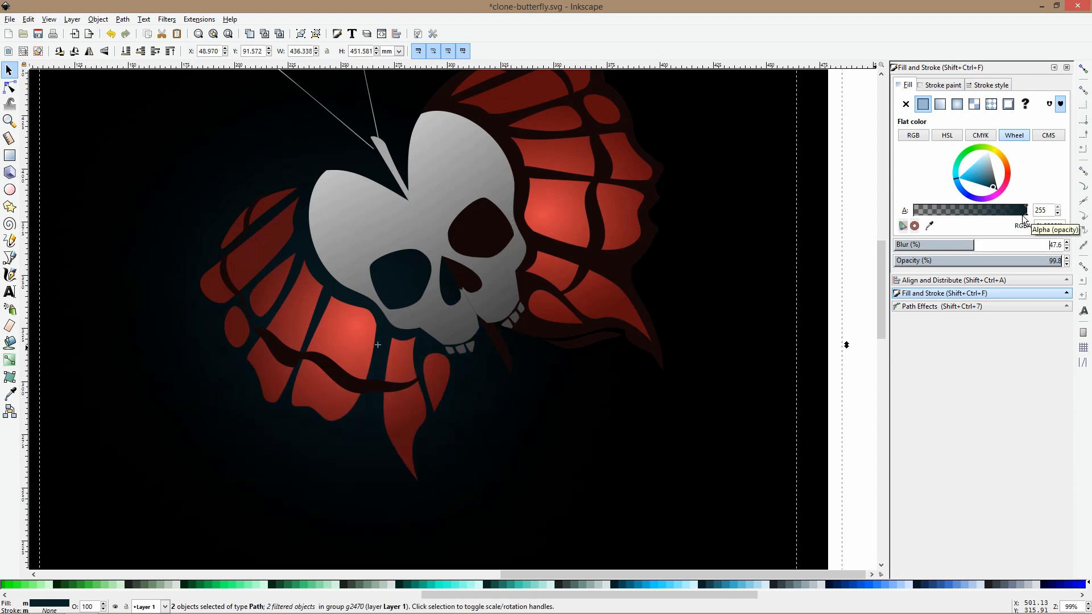
{"action": "left_click_drag", "start_coordinate": [968, 248], "coordinate": [855, 242]}
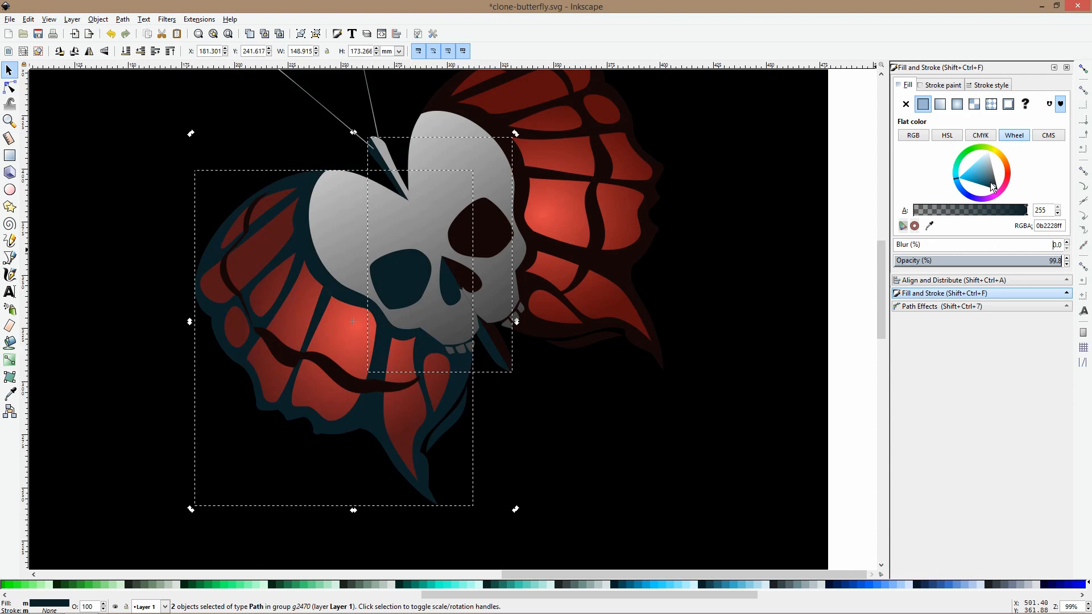
{"action": "left_click", "coordinate": [992, 188]}
{"action": "left_click_drag", "start_coordinate": [991, 188], "coordinate": [994, 188]}
Subtract the curved cross-vein band from the red cells of the tilted copy's left wing using Difference
{"action": "left_click", "coordinate": [334, 372], "text": "ctrl"}
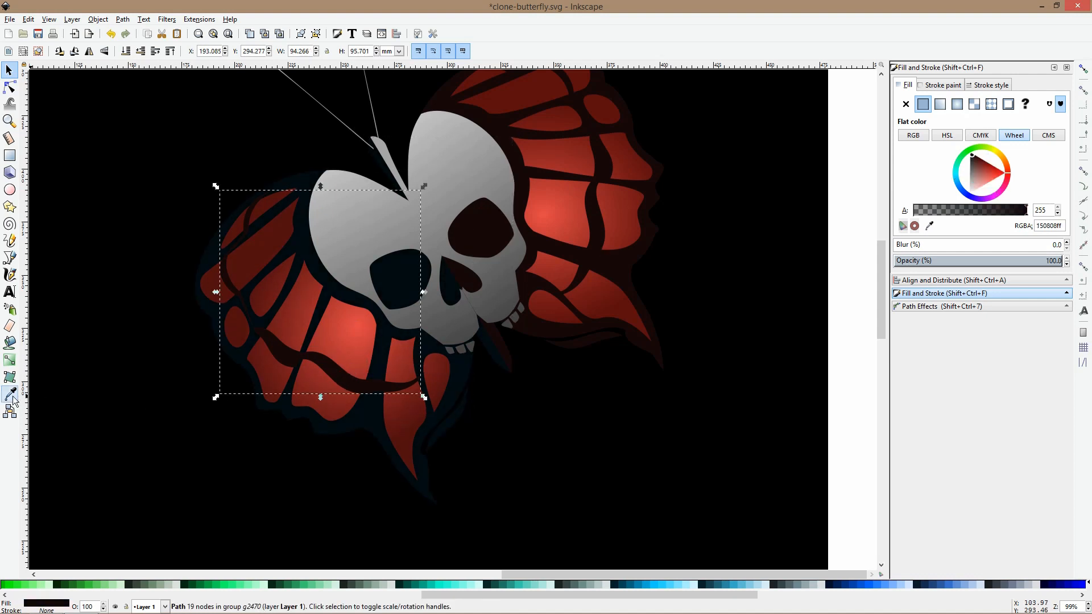
{"action": "left_click", "coordinate": [274, 242], "text": "ctrl+shift"}
{"action": "left_click", "coordinate": [122, 19]}
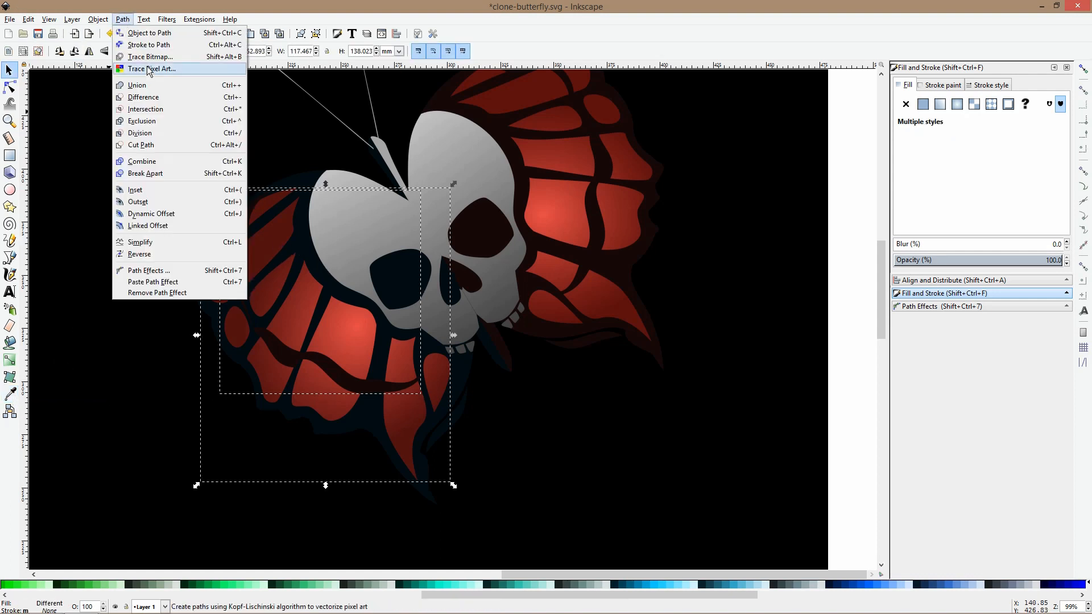
{"action": "left_click", "coordinate": [143, 97]}
Subtract the curved cross-vein band from the red cells of the original butterfly's left wing using Difference
{"action": "scroll", "coordinate": [320, 233], "scroll_direction": "down", "scroll_amount": 2}
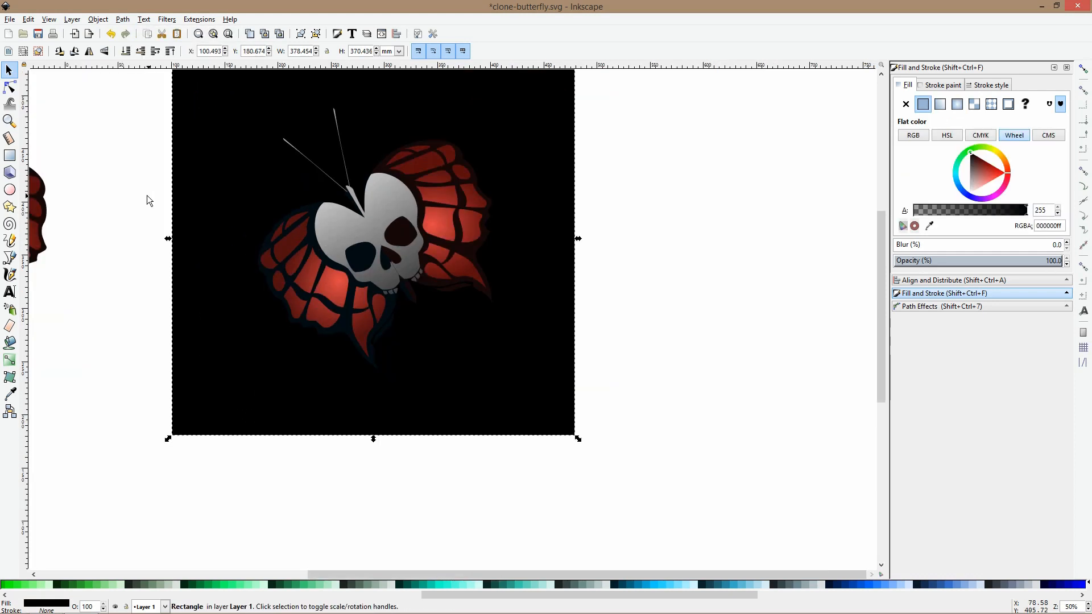
{"action": "left_click_drag", "start_coordinate": [125, 206], "coordinate": [560, 312]}
{"action": "left_click_drag", "start_coordinate": [472, 374], "coordinate": [222, 235]}
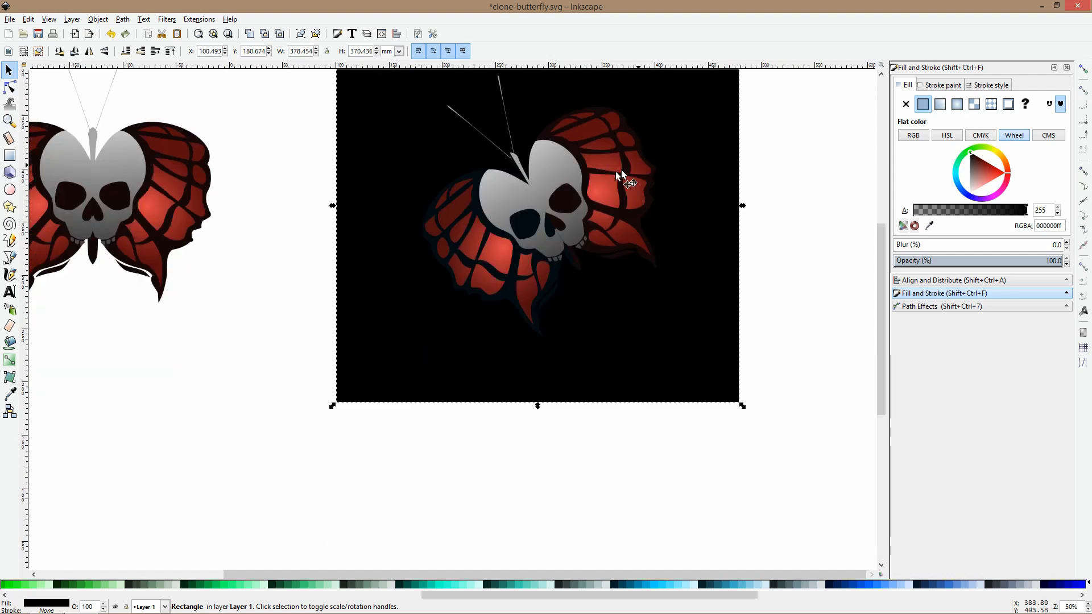
{"action": "scroll", "coordinate": [610, 173], "scroll_direction": "up", "scroll_amount": 2}
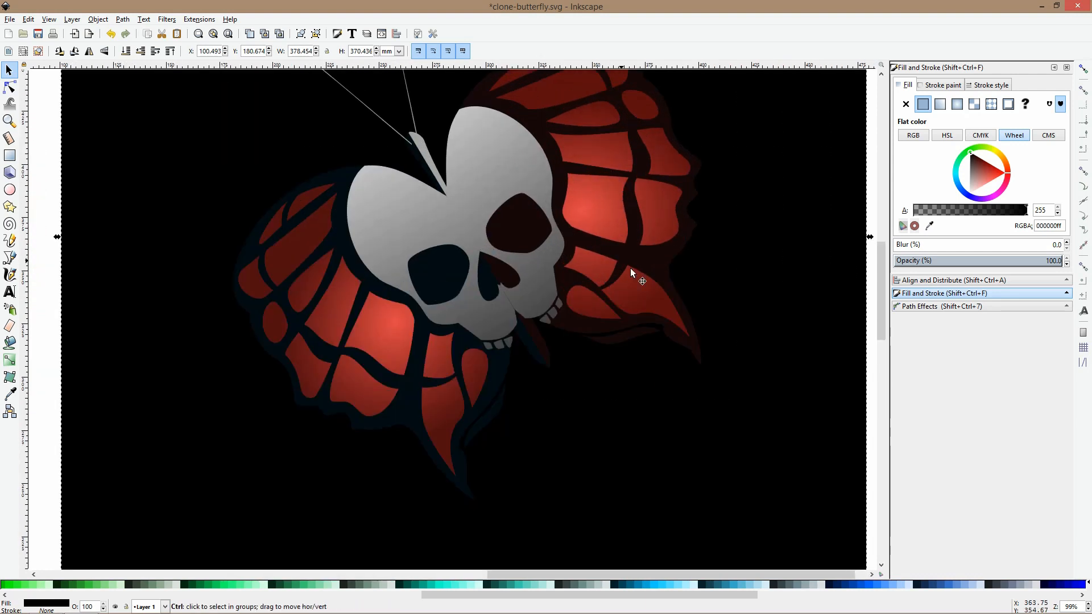
{"action": "scroll", "coordinate": [648, 306], "scroll_direction": "down", "scroll_amount": 2}
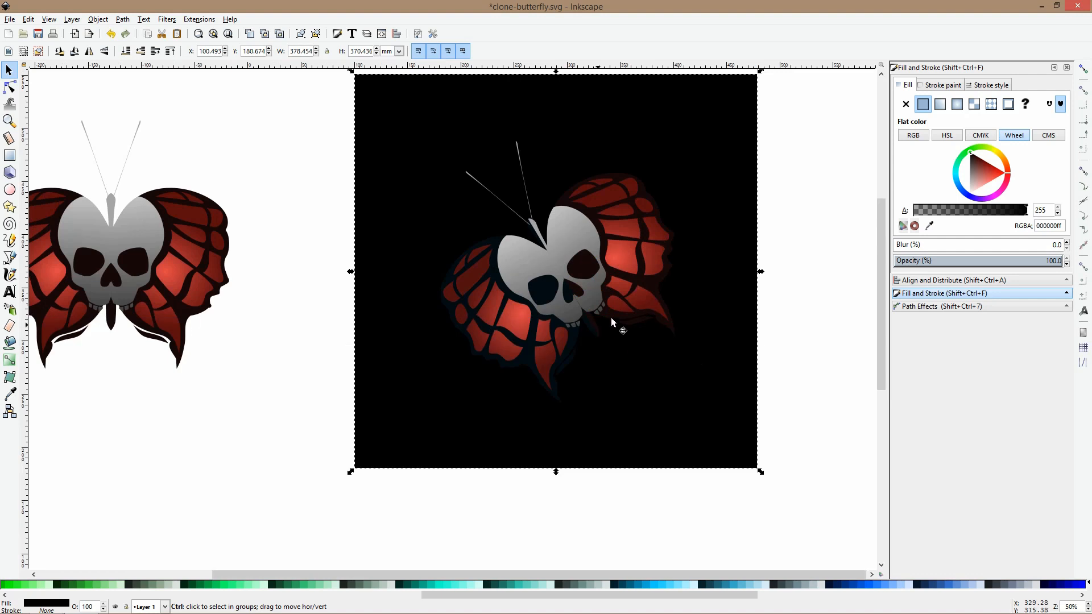
{"action": "scroll", "coordinate": [611, 321], "scroll_direction": "up", "scroll_amount": 2}
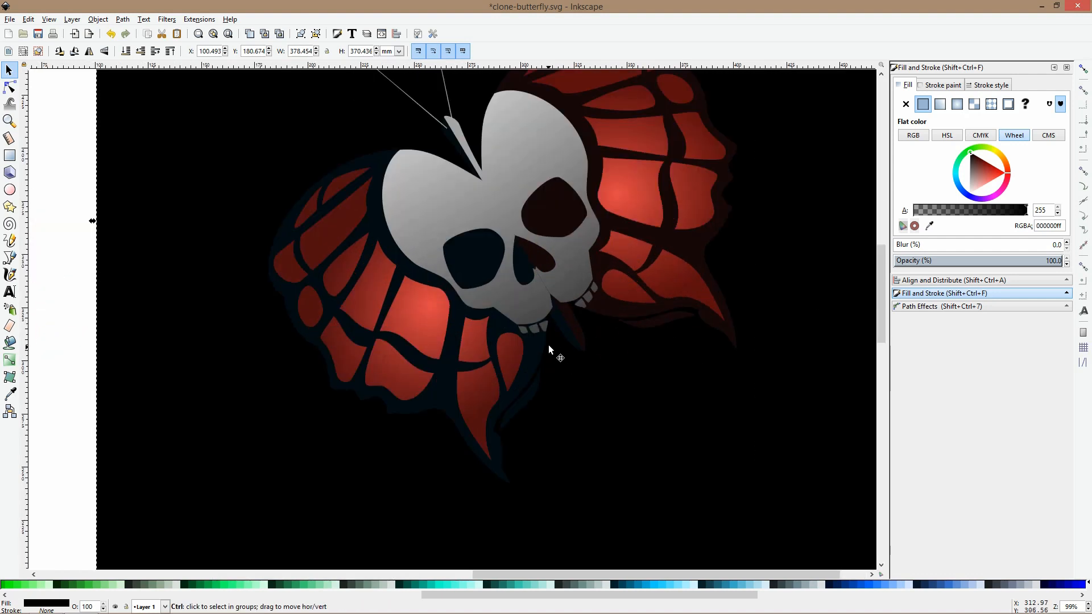
{"action": "scroll", "coordinate": [549, 349], "scroll_direction": "down", "scroll_amount": 3}
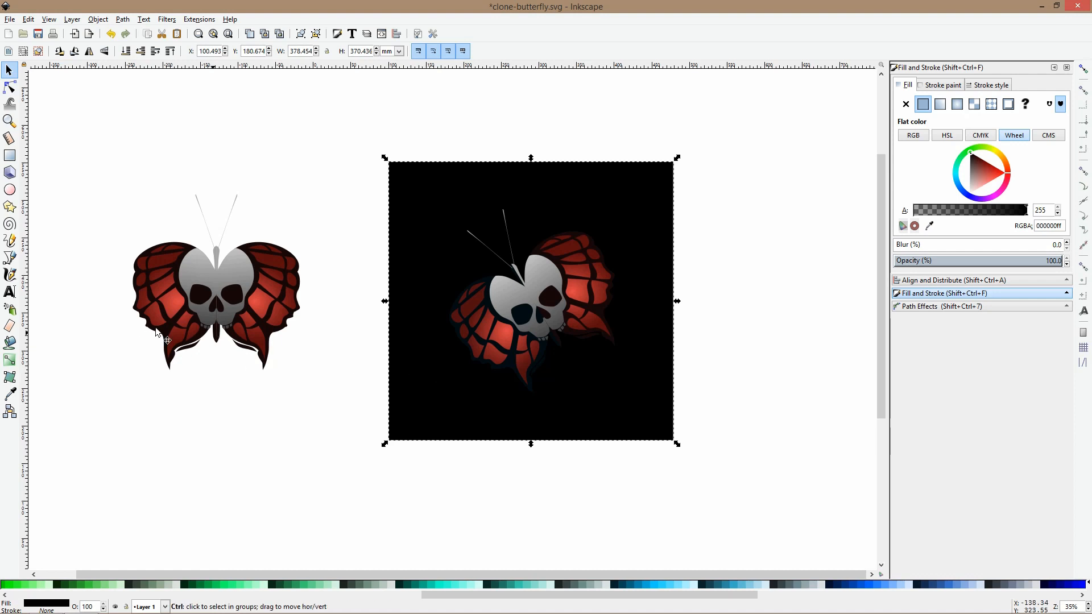
{"action": "scroll", "coordinate": [142, 321], "scroll_direction": "up", "scroll_amount": 3}
{"action": "left_click", "coordinate": [203, 287], "text": "ctrl"}
{"action": "left_click", "coordinate": [240, 261], "text": "ctrl+shift"}
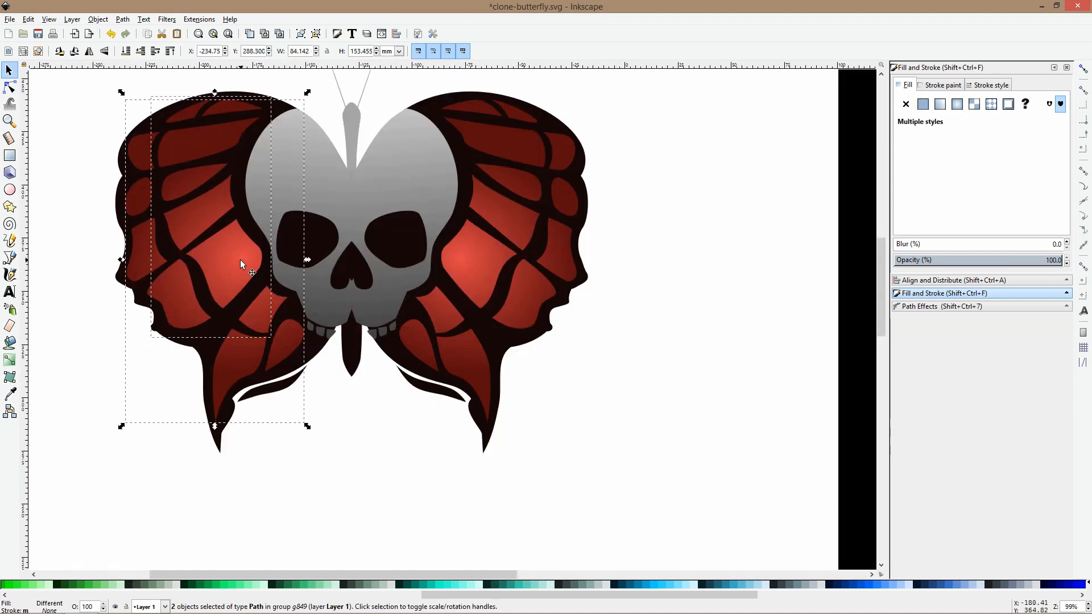
{"action": "left_click", "coordinate": [122, 18]}
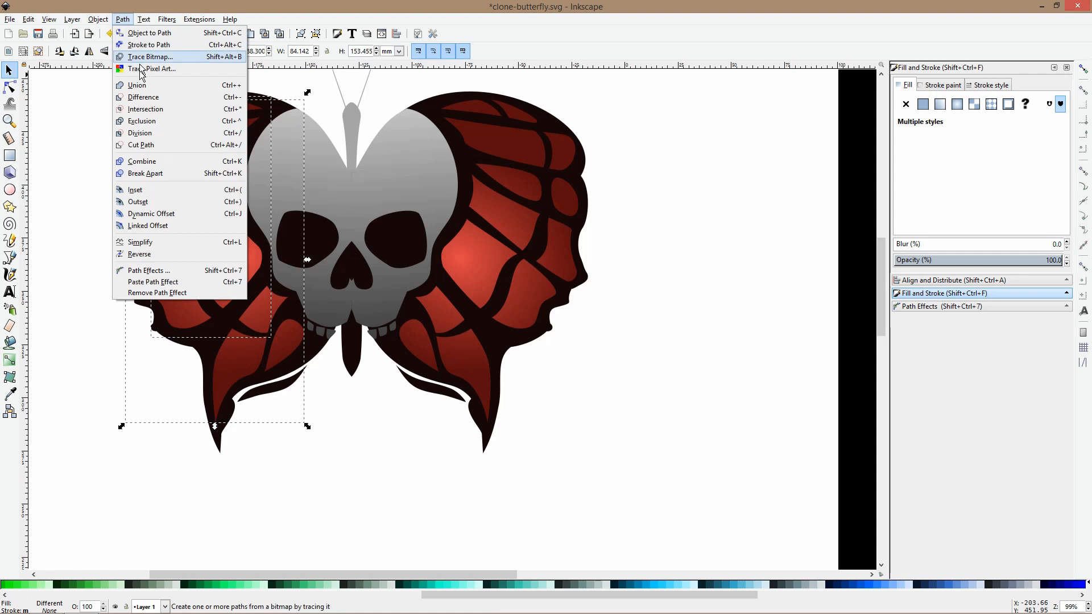
{"action": "left_click", "coordinate": [142, 95]}
Fill the original butterfly's left wing outline with the near-black blue 000d11 sampled from the tilted copy
{"action": "left_click", "coordinate": [208, 337], "text": "ctrl"}
{"action": "scroll", "coordinate": [208, 339], "scroll_direction": "down", "scroll_amount": 2}
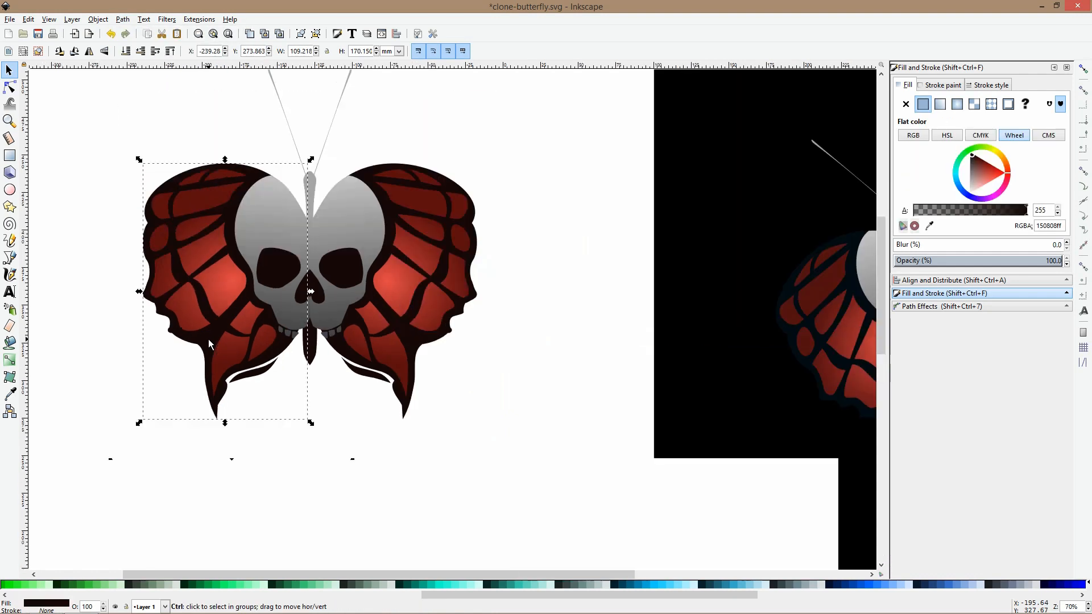
{"action": "left_click", "coordinate": [9, 395]}
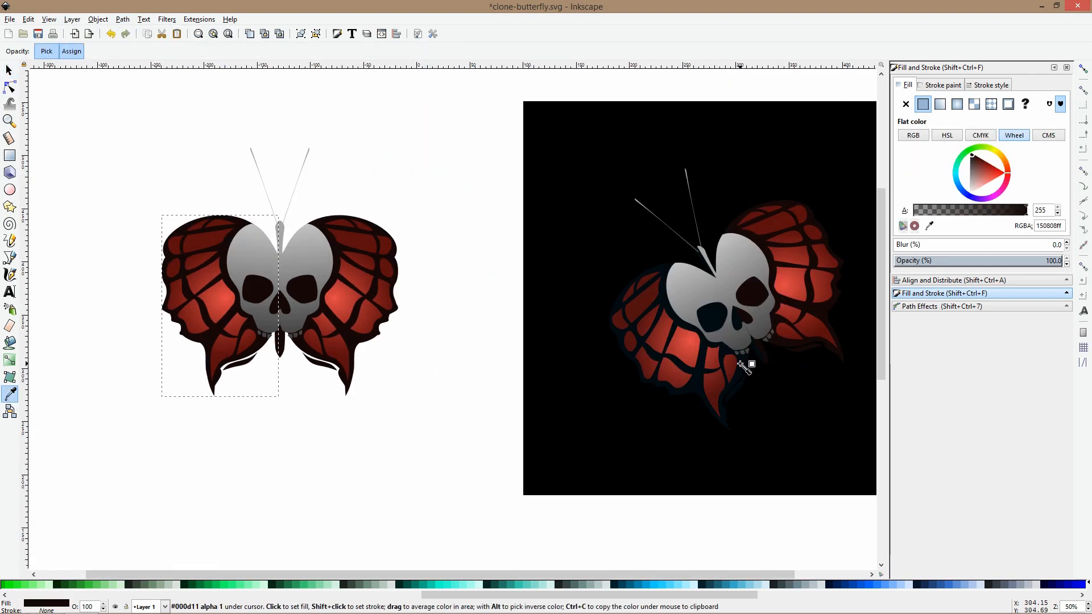
{"action": "left_click", "coordinate": [744, 367]}
{"action": "key", "text": "s"}
Replace the gradient on the original butterfly's body half with the near-black blue 000d11 sampled from the tilted copy's wing
{"action": "scroll", "coordinate": [751, 363], "scroll_direction": "up", "scroll_amount": 4}
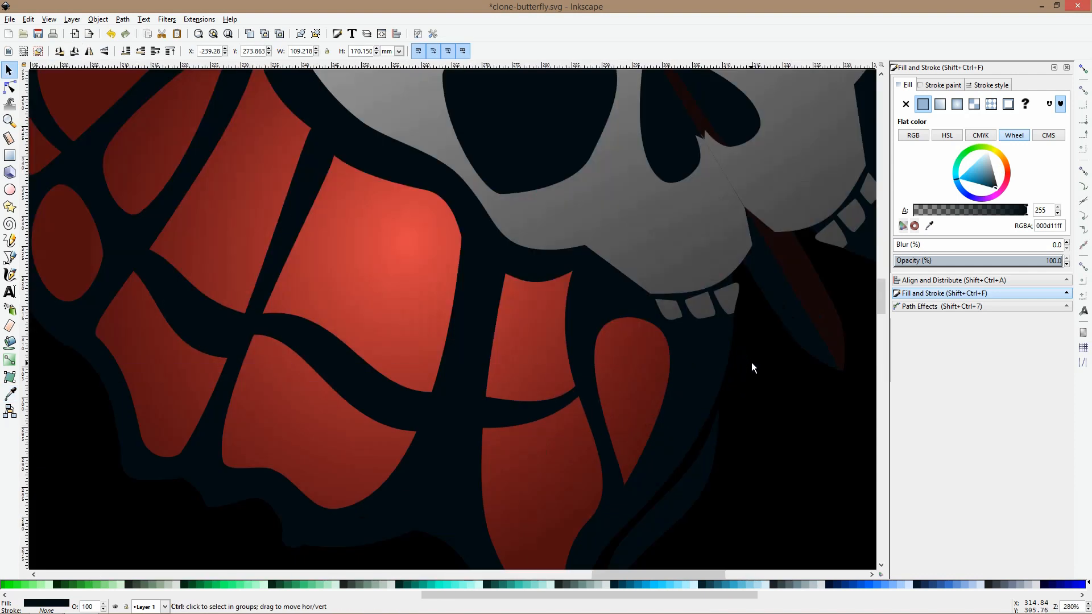
{"action": "scroll", "coordinate": [751, 362], "scroll_direction": "down", "scroll_amount": 5}
{"action": "scroll", "coordinate": [230, 341], "scroll_direction": "up", "scroll_amount": 5}
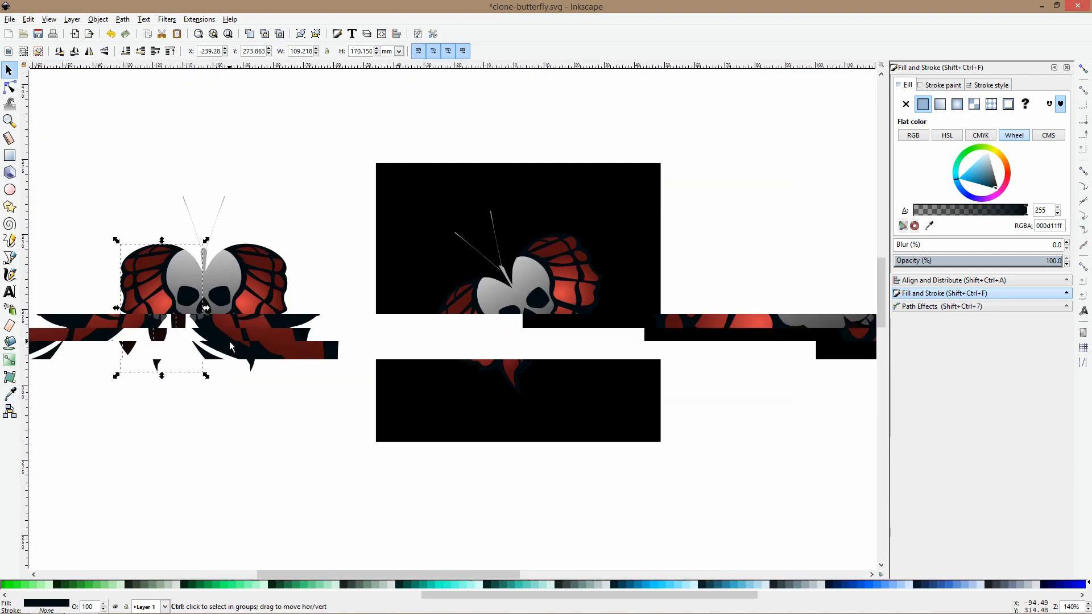
{"action": "left_click", "coordinate": [101, 299], "text": "ctrl"}
{"action": "left_click", "coordinate": [77, 308], "text": "ctrl"}
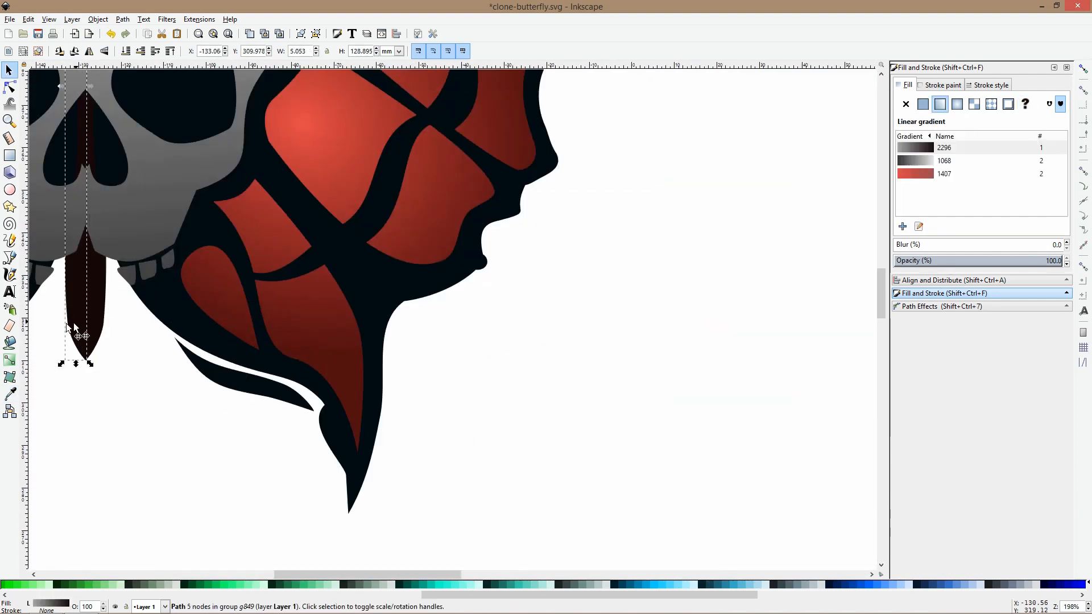
{"action": "left_click", "coordinate": [10, 393]}
{"action": "scroll", "coordinate": [63, 330], "scroll_direction": "down", "scroll_amount": 3}
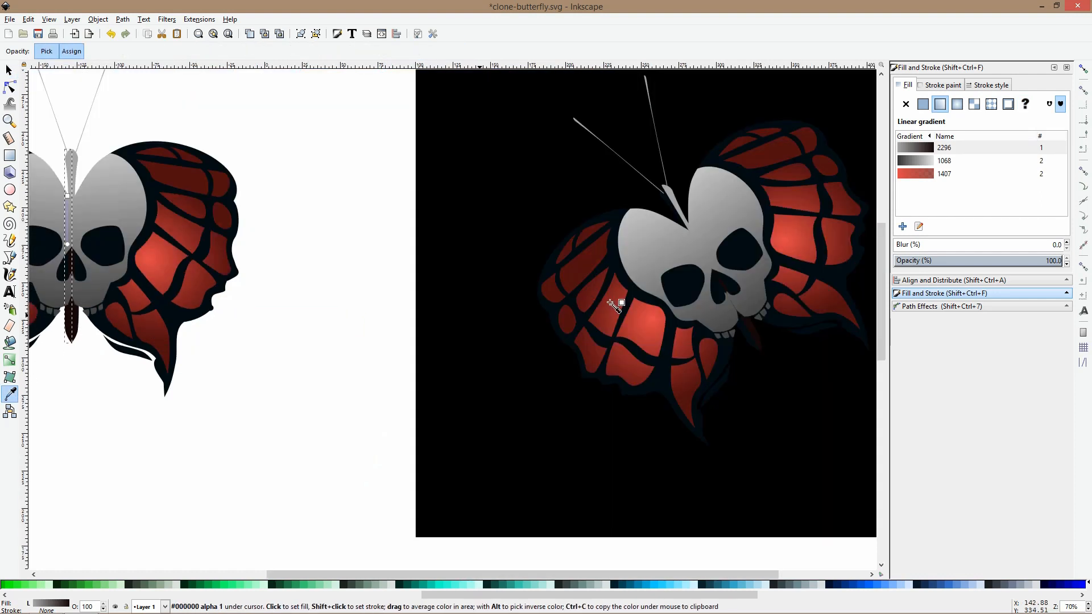
{"action": "left_click", "coordinate": [616, 260]}
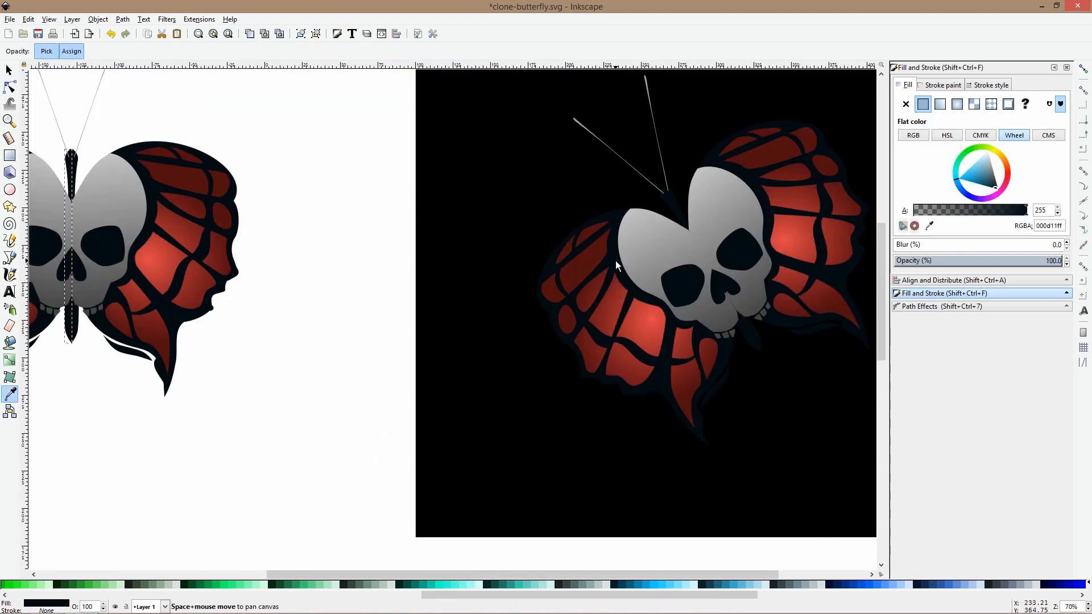
{"action": "key", "text": "s"}
Fill the original butterfly's left antenna with the near-black blue 000d11 sampled from its wing outline
{"action": "scroll", "coordinate": [615, 260], "scroll_direction": "down", "scroll_amount": 2}
{"action": "left_click", "coordinate": [396, 162]}
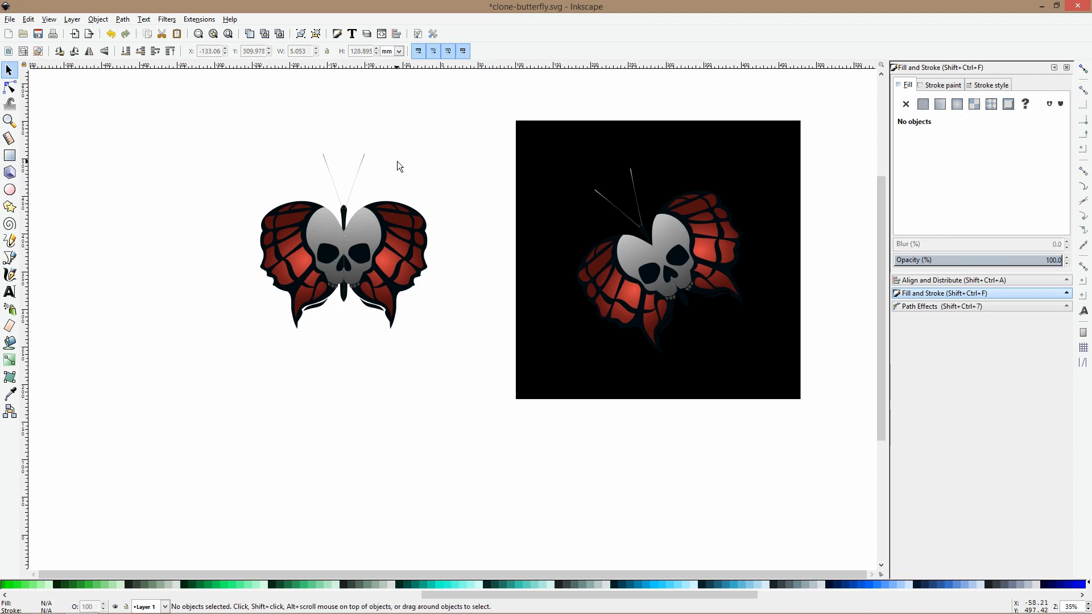
{"action": "scroll", "coordinate": [312, 209], "scroll_direction": "up", "scroll_amount": 3}
{"action": "left_click", "coordinate": [385, 173]}
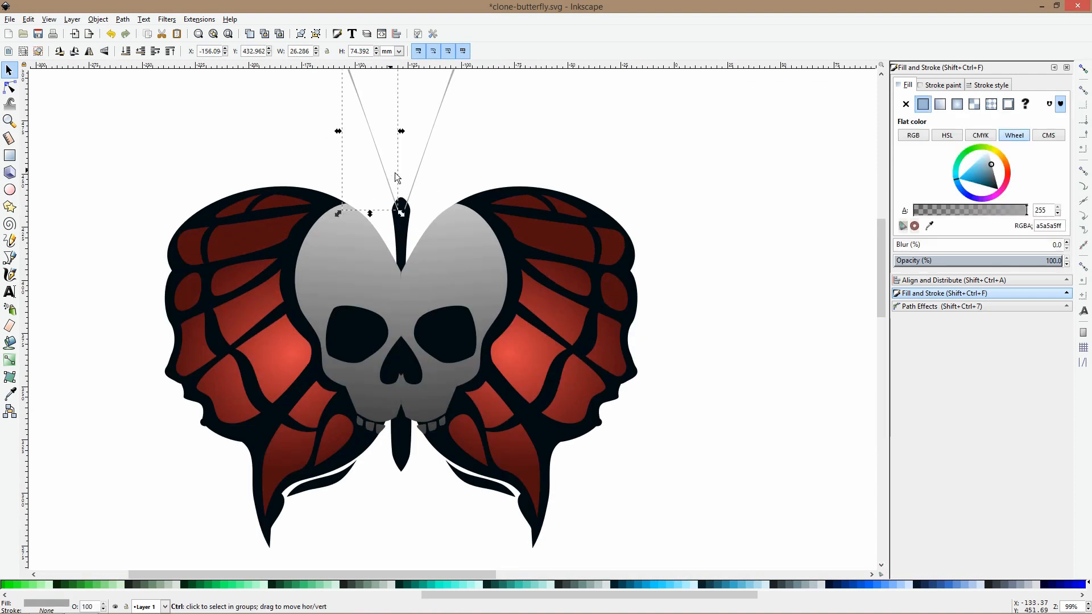
{"action": "left_click", "coordinate": [11, 394]}
{"action": "left_click", "coordinate": [331, 199]}
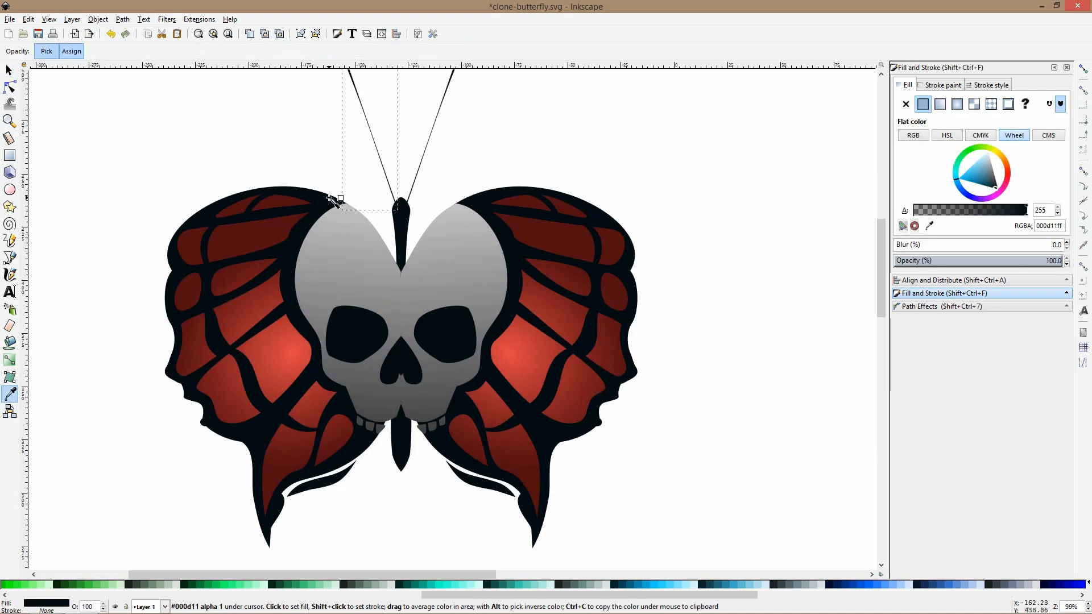
{"action": "key", "text": "s"}
{"action": "scroll", "coordinate": [332, 197], "scroll_direction": "down", "scroll_amount": 4}
{"action": "key", "text": "Tab"}
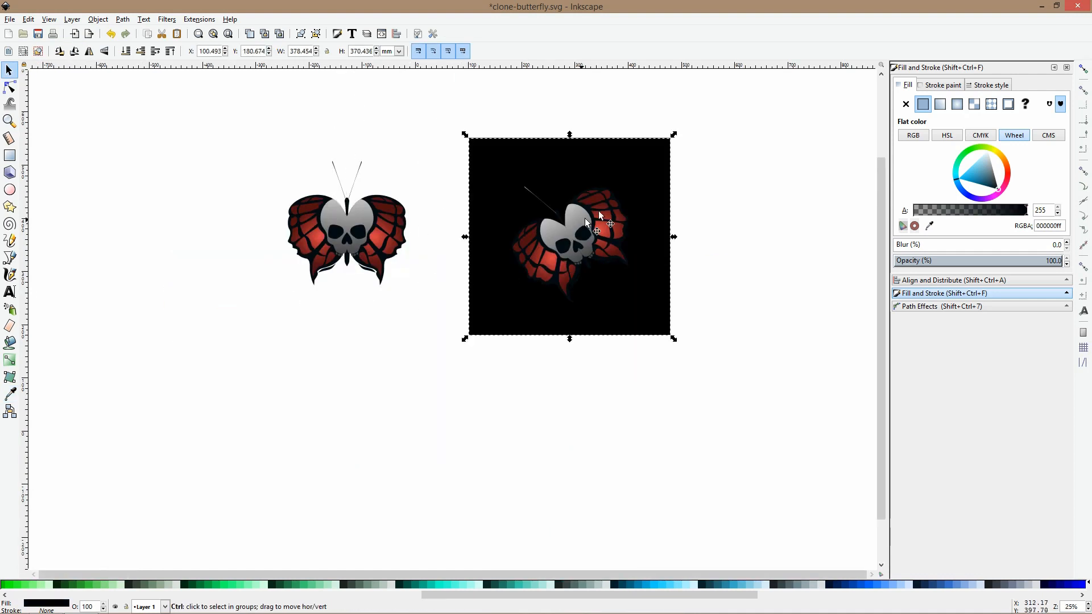
{"action": "scroll", "coordinate": [584, 217], "scroll_direction": "up", "scroll_amount": 2}
{"action": "left_click", "coordinate": [455, 170], "text": "ctrl"}
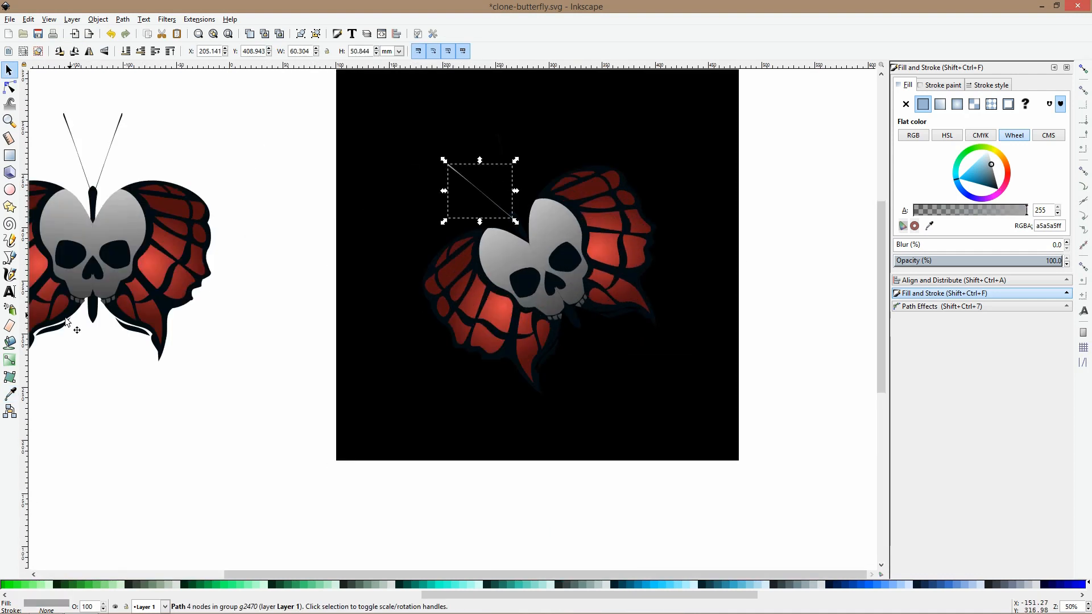
{"action": "left_click", "coordinate": [11, 394]}
{"action": "key", "text": "s"}
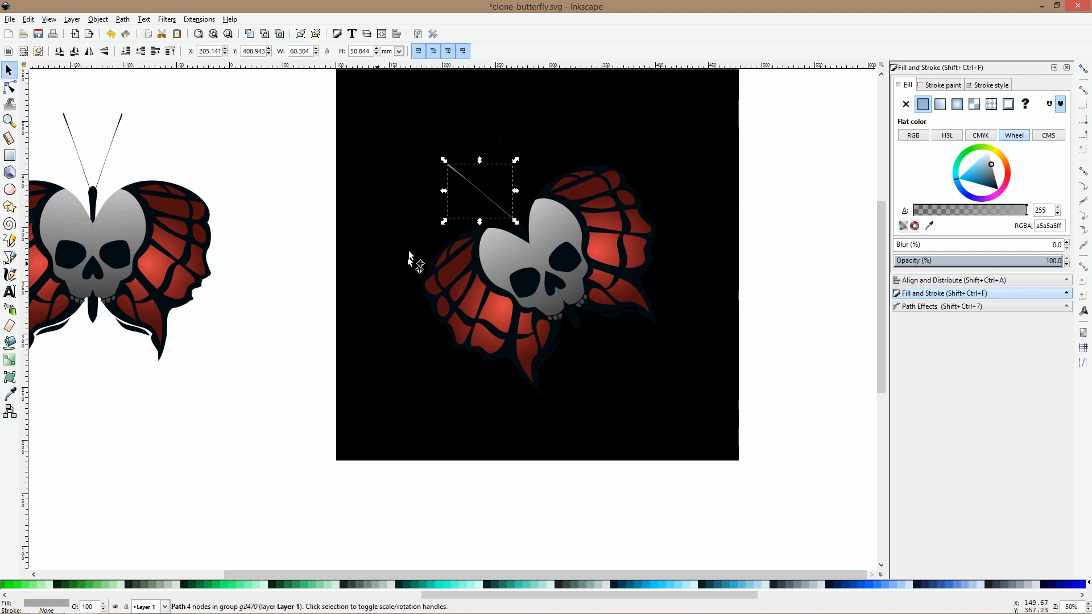
Delete both halves of the tilted butterfly copy from the black square
{"action": "left_click", "coordinate": [508, 228]}
{"action": "left_click", "coordinate": [536, 251]}
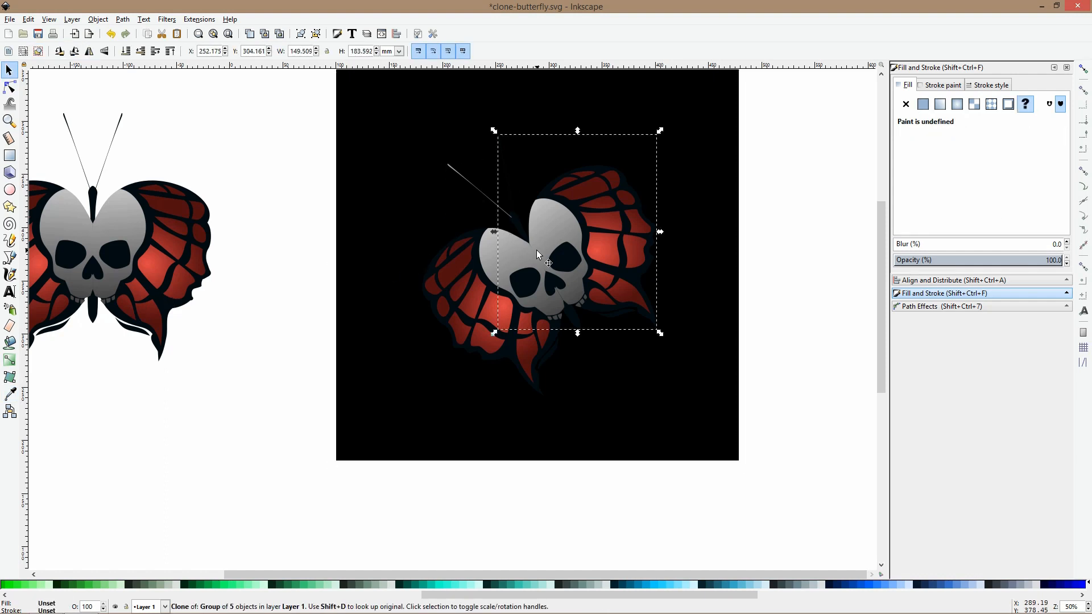
{"action": "key", "text": "Delete"}
{"action": "left_click_drag", "start_coordinate": [393, 225], "coordinate": [586, 220]}
{"action": "left_click", "coordinate": [387, 226]}
{"action": "left_click", "coordinate": [458, 94]}
Duplicate both halves of the original butterfly together and move the copy onto the black square
{"action": "left_click_drag", "start_coordinate": [459, 78], "coordinate": [160, 414]}
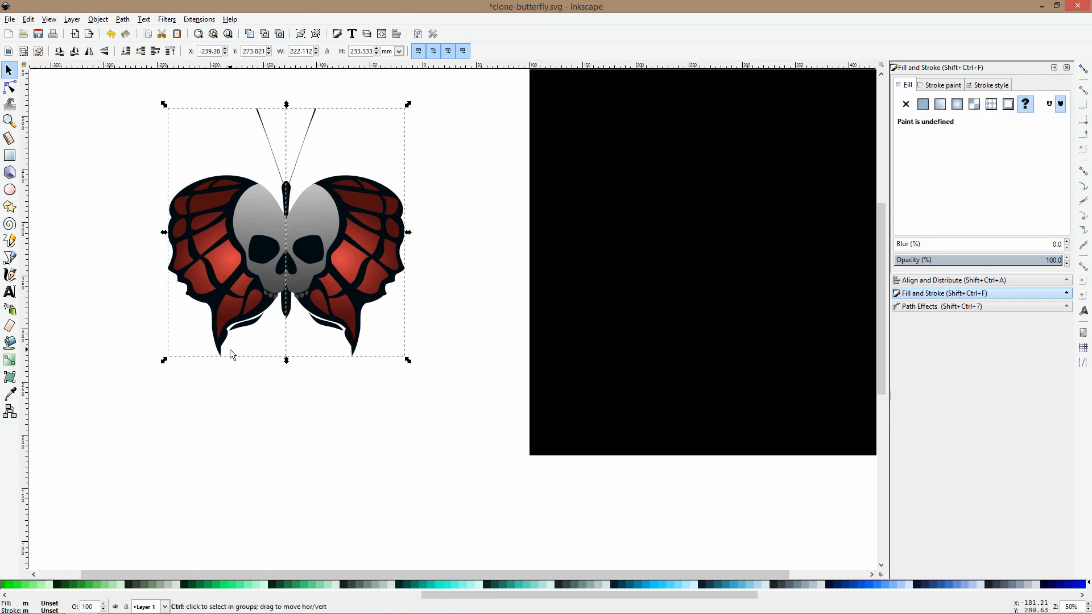
{"action": "scroll", "coordinate": [233, 350], "scroll_direction": "down", "scroll_amount": 2}
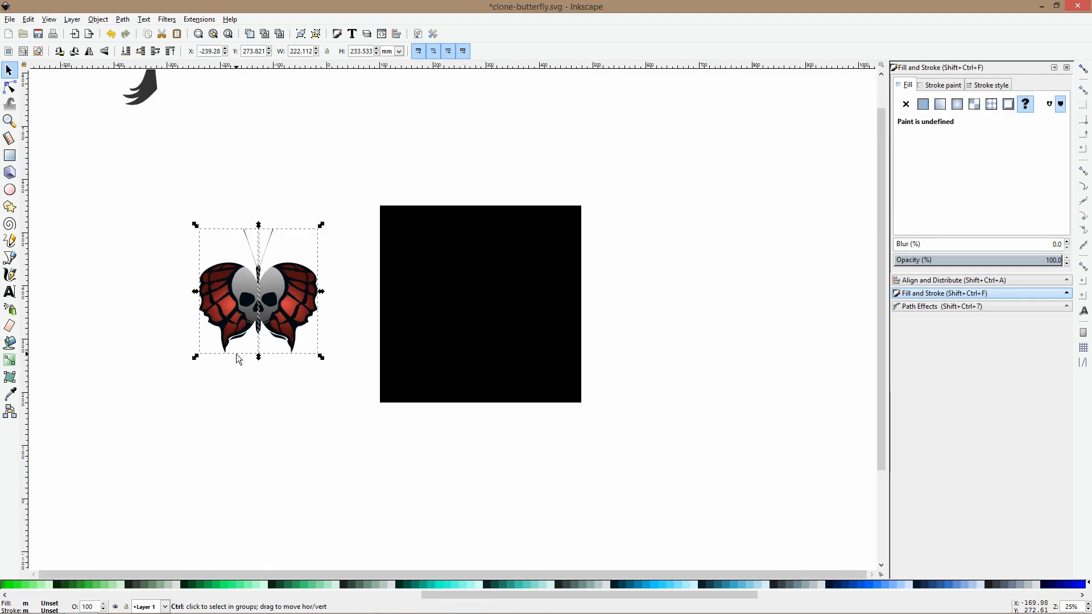
{"action": "key", "text": "ctrl+d"}
{"action": "left_click_drag", "start_coordinate": [234, 300], "coordinate": [451, 306]}
Tilt the grouped butterfly copy slightly counterclockwise and position it just above the middle of the black square
{"action": "left_click", "coordinate": [469, 298]}
{"action": "mouse_move", "coordinate": [540, 232]}
{"action": "left_mouse_down"}
{"action": "mouse_move", "coordinate": [517, 215]}
{"action": "mouse_move", "coordinate": [553, 244]}
{"action": "left_mouse_up"}
{"action": "left_click", "coordinate": [553, 245]}
{"action": "scroll", "coordinate": [476, 267], "scroll_direction": "up", "scroll_amount": 1}
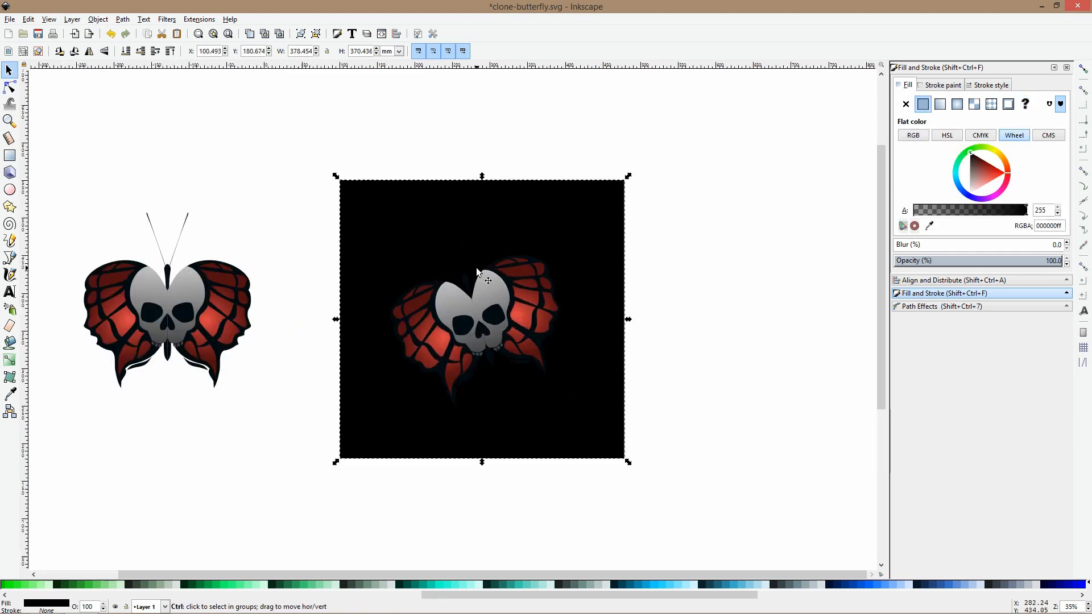
{"action": "left_click", "coordinate": [481, 298]}
{"action": "left_click_drag", "start_coordinate": [517, 300], "coordinate": [523, 288]}
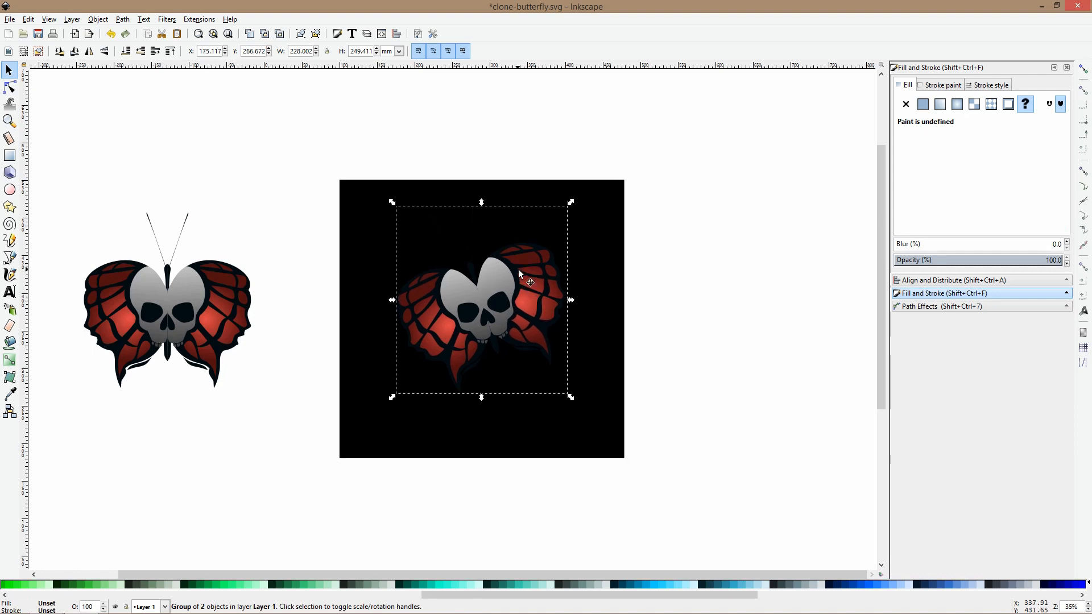
{"action": "left_click", "coordinate": [465, 196]}
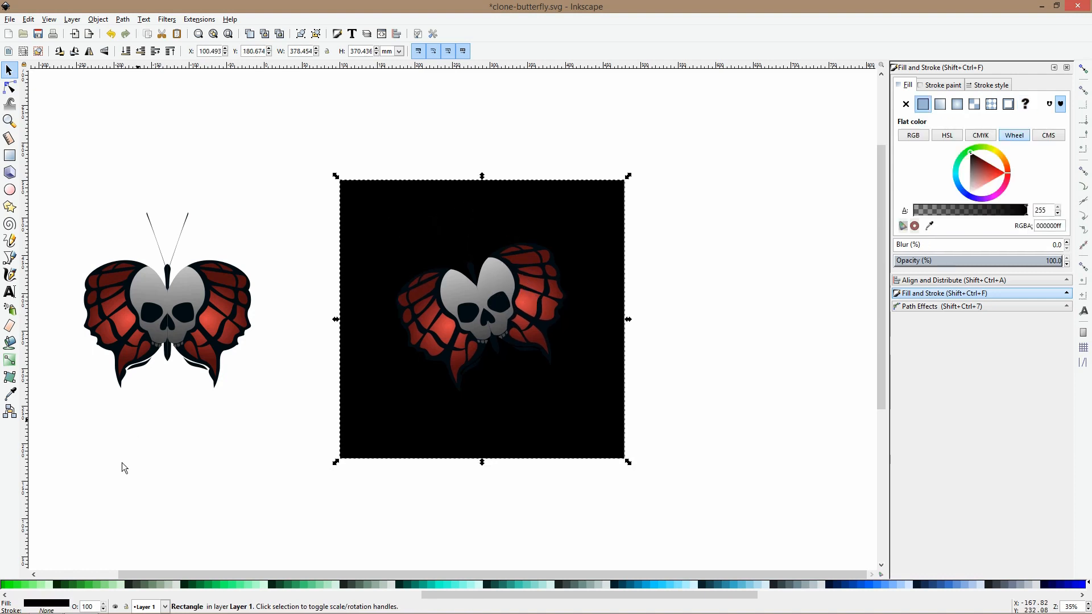
Begin a straight-segment Bezier outline of a hand around the tilted butterfly, tracing the hand's edge and thumb above the left wing
{"action": "left_click", "coordinate": [12, 256]}
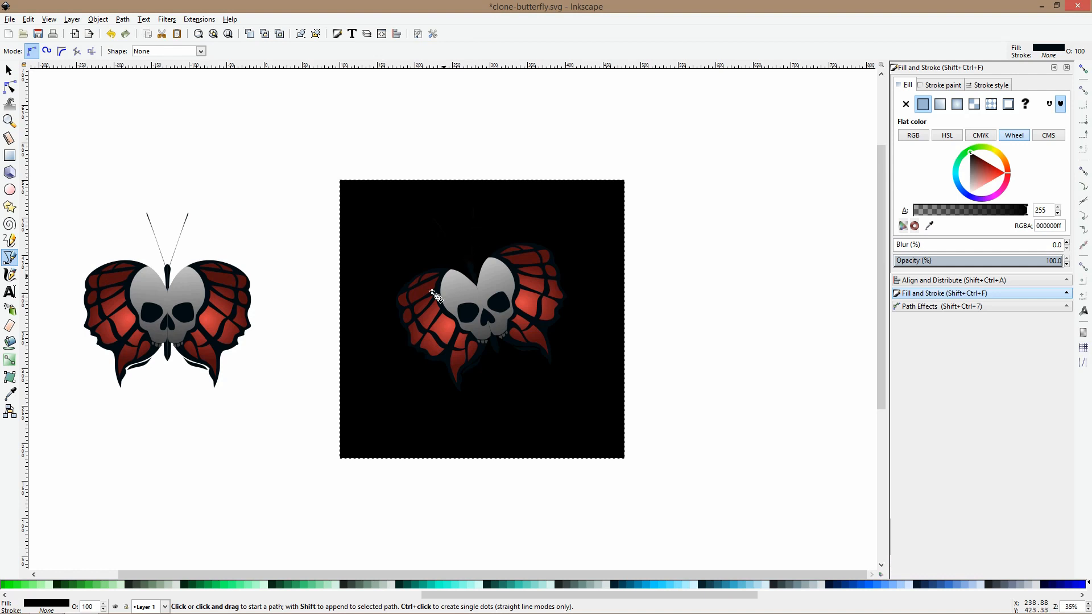
{"action": "scroll", "coordinate": [353, 321], "scroll_direction": "down", "scroll_amount": 2}
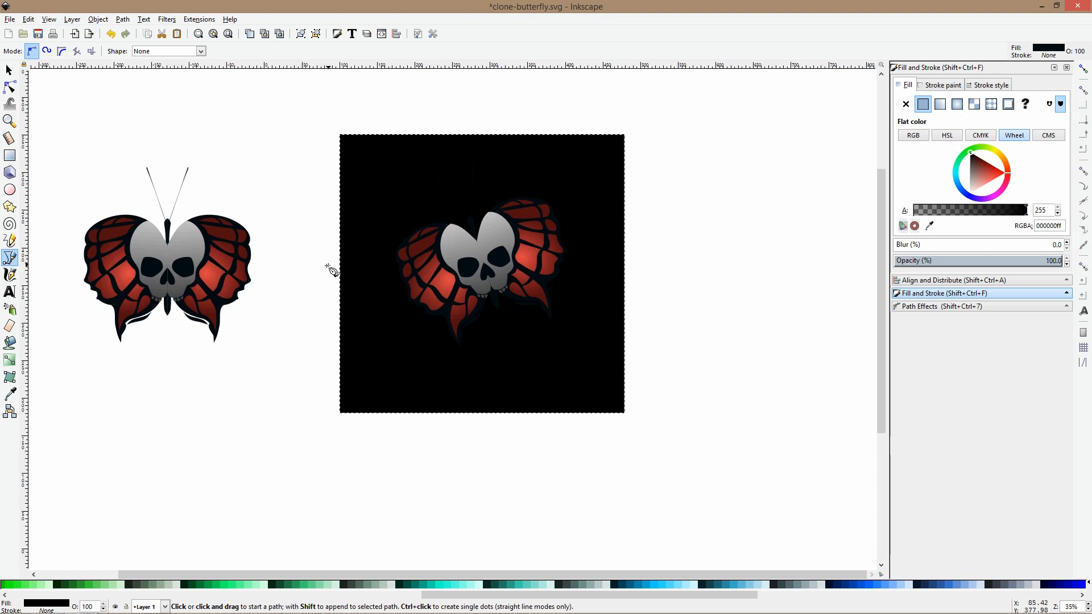
{"action": "left_click", "coordinate": [322, 289]}
{"action": "left_click", "coordinate": [368, 204]}
{"action": "left_click", "coordinate": [393, 192]}
{"action": "left_click", "coordinate": [430, 164]}
{"action": "left_click", "coordinate": [471, 148]}
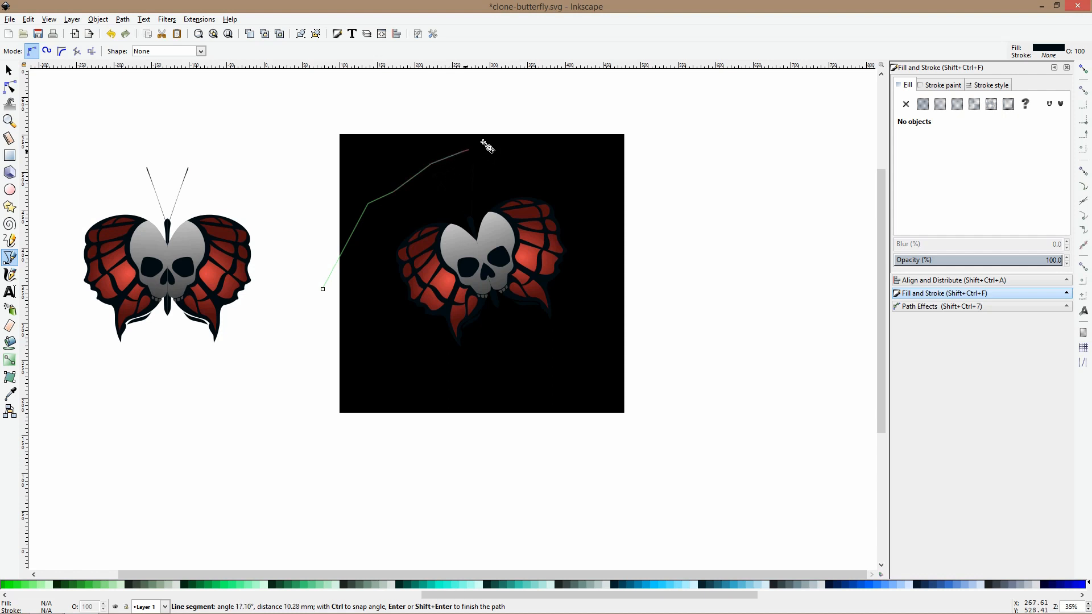
{"action": "left_click", "coordinate": [486, 138]}
{"action": "left_click", "coordinate": [486, 162]}
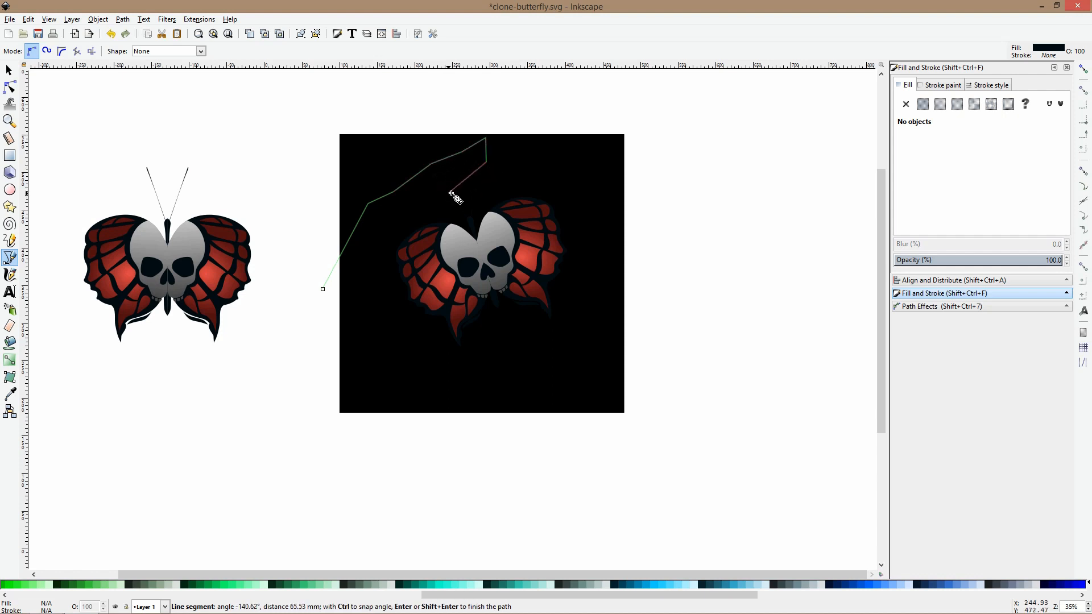
{"action": "left_click", "coordinate": [455, 188]}
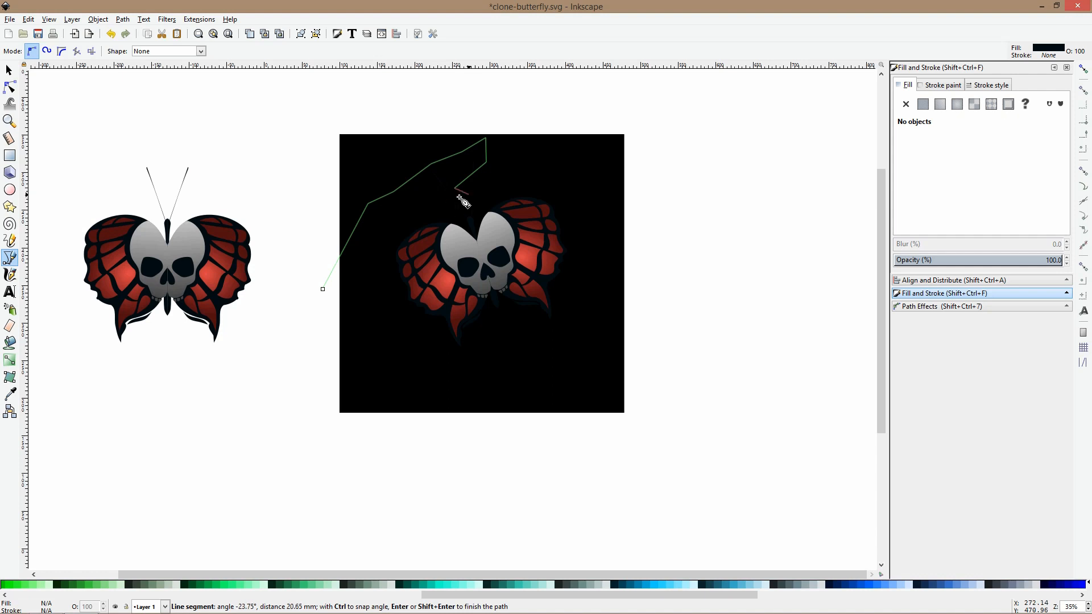
{"action": "left_click", "coordinate": [438, 208]}
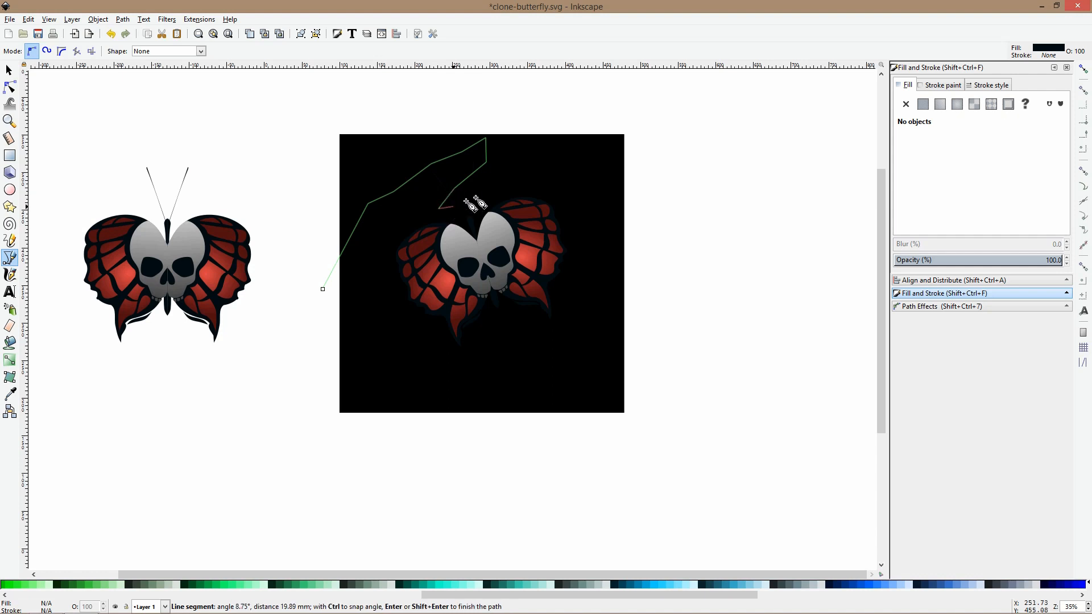
Continue the hand outline around the index and middle fingers, extending both fingertips beyond the black square's upper right corner
{"action": "left_click", "coordinate": [520, 180]}
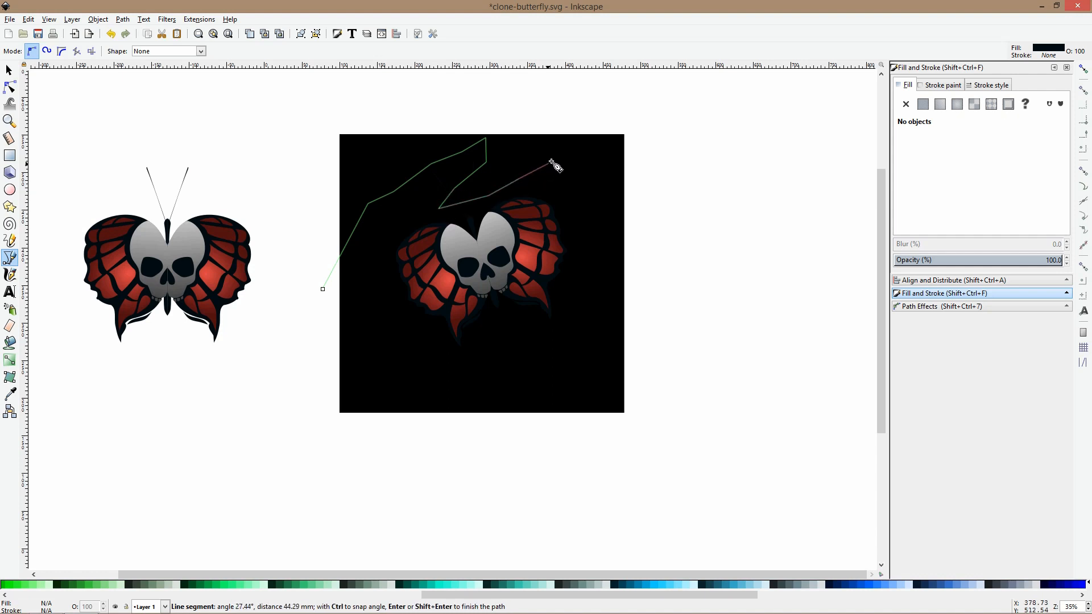
{"action": "left_click", "coordinate": [550, 162]}
{"action": "left_click", "coordinate": [593, 121]}
{"action": "left_click", "coordinate": [607, 121]}
{"action": "left_click", "coordinate": [587, 173]}
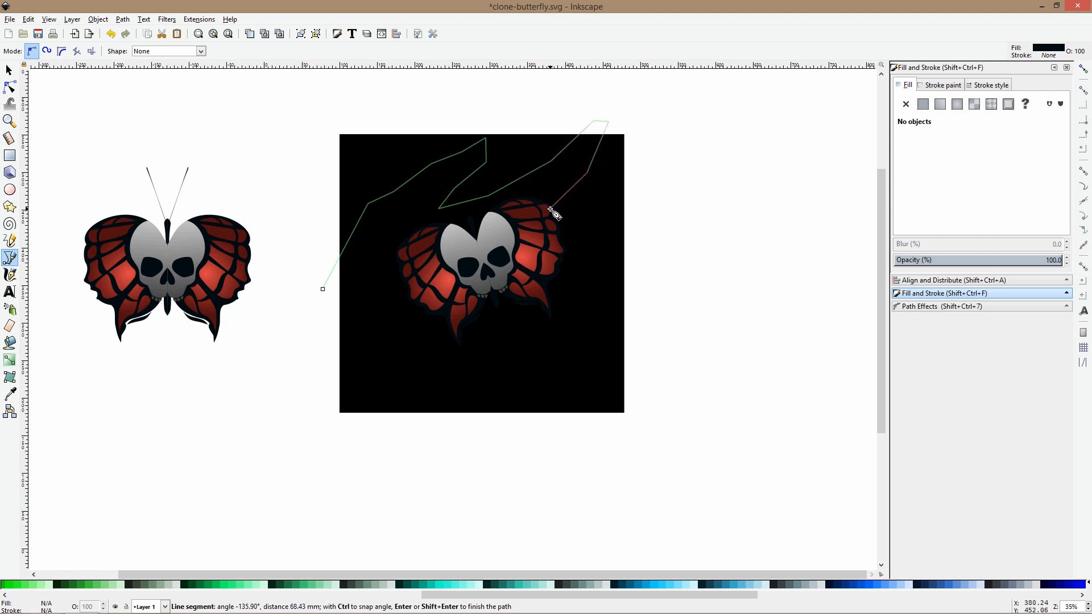
{"action": "left_click", "coordinate": [550, 211]}
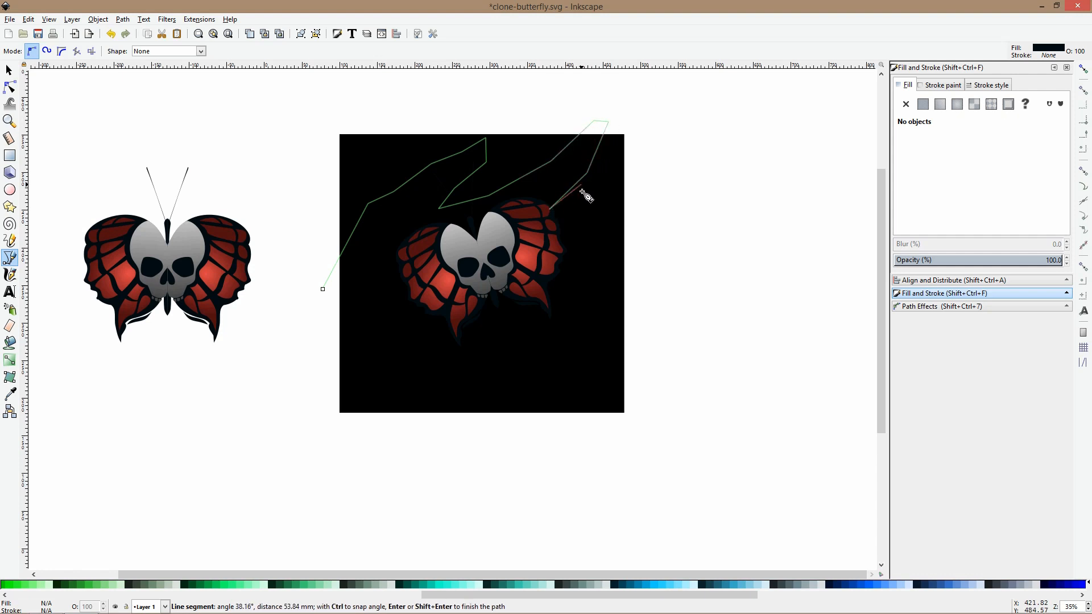
{"action": "left_click", "coordinate": [556, 215]}
{"action": "left_click", "coordinate": [603, 172]}
{"action": "left_click", "coordinate": [639, 138]}
{"action": "left_click", "coordinate": [669, 179]}
{"action": "left_click", "coordinate": [632, 191]}
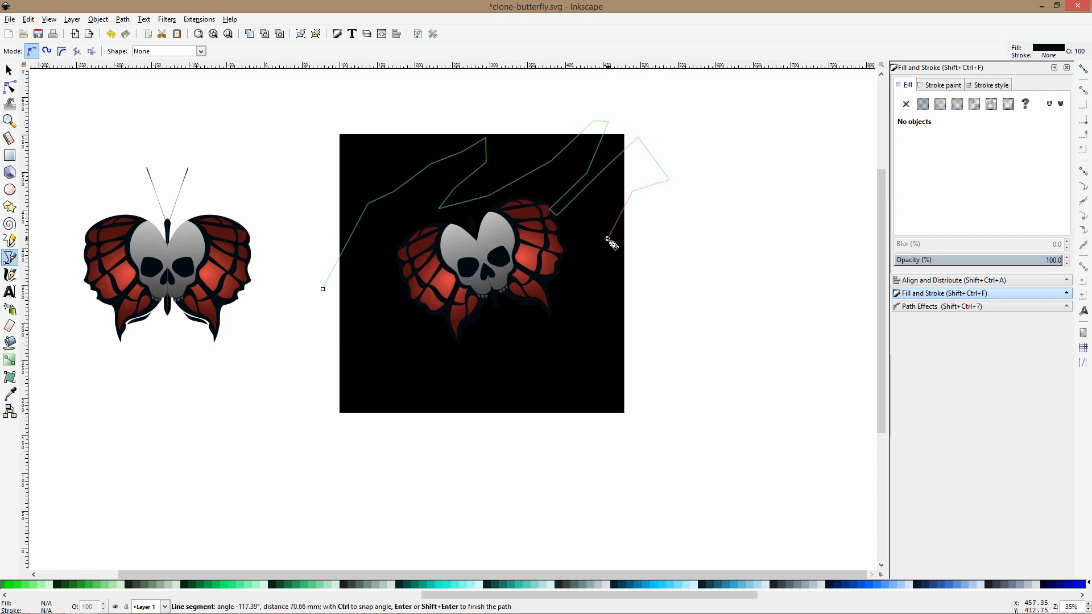
{"action": "left_click", "coordinate": [576, 255]}
Trace the ring and little fingers and the palm's lower edge, then close the hand outline at its starting node
{"action": "left_click", "coordinate": [576, 262]}
{"action": "left_click", "coordinate": [633, 215]}
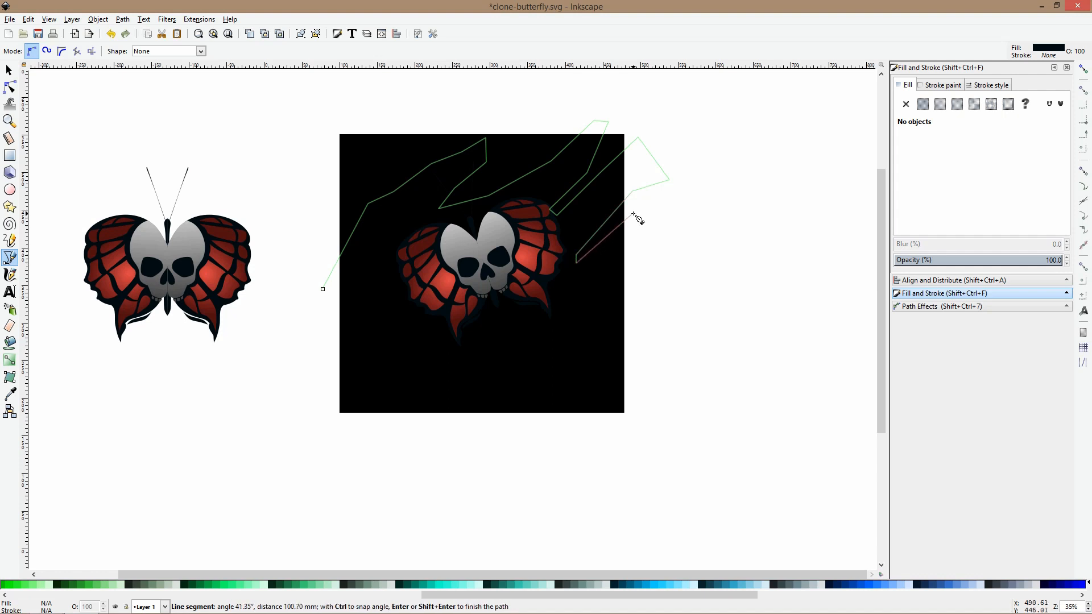
{"action": "left_click", "coordinate": [635, 274]}
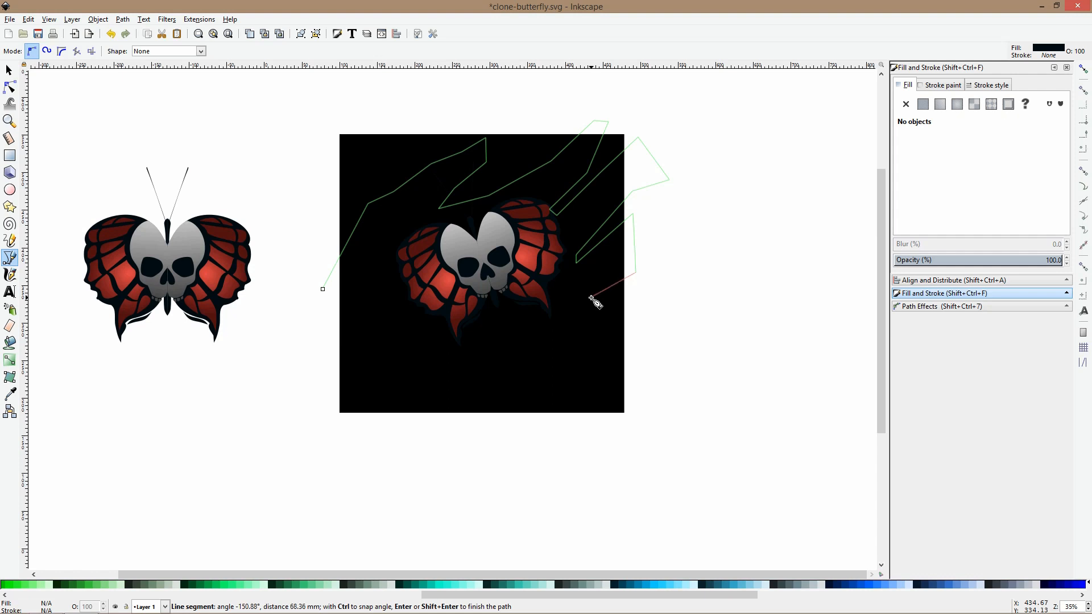
{"action": "left_click", "coordinate": [591, 302]}
{"action": "left_click", "coordinate": [633, 288]}
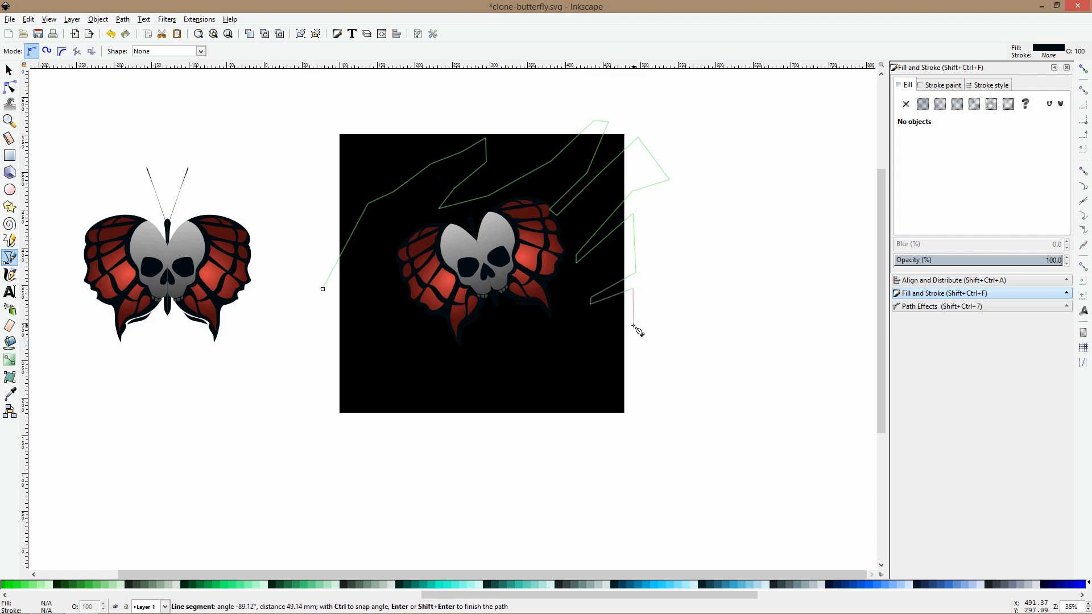
{"action": "left_click", "coordinate": [630, 335]}
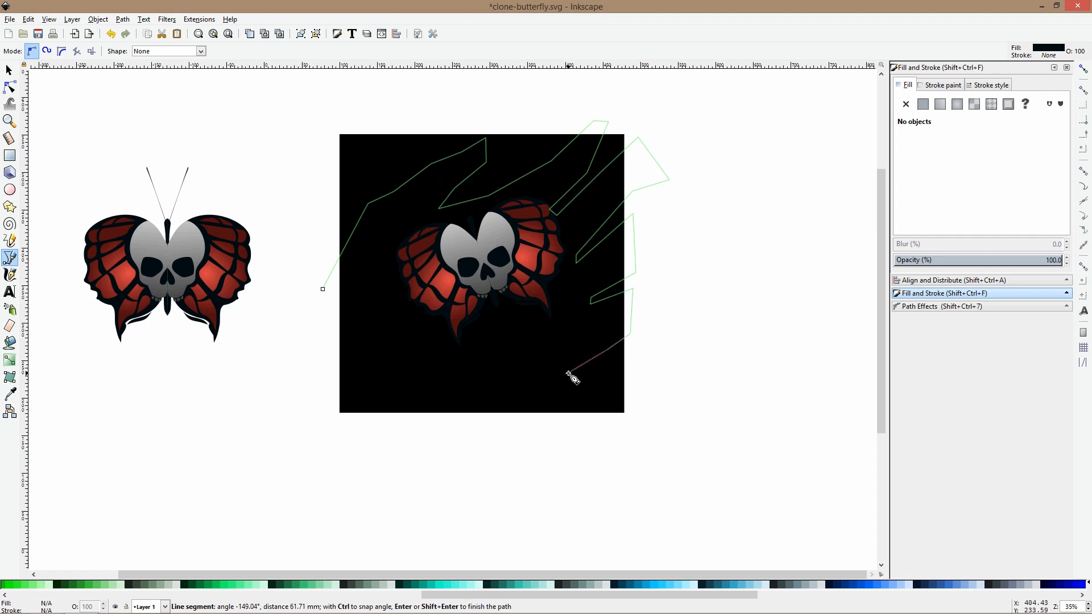
{"action": "left_click", "coordinate": [486, 439]}
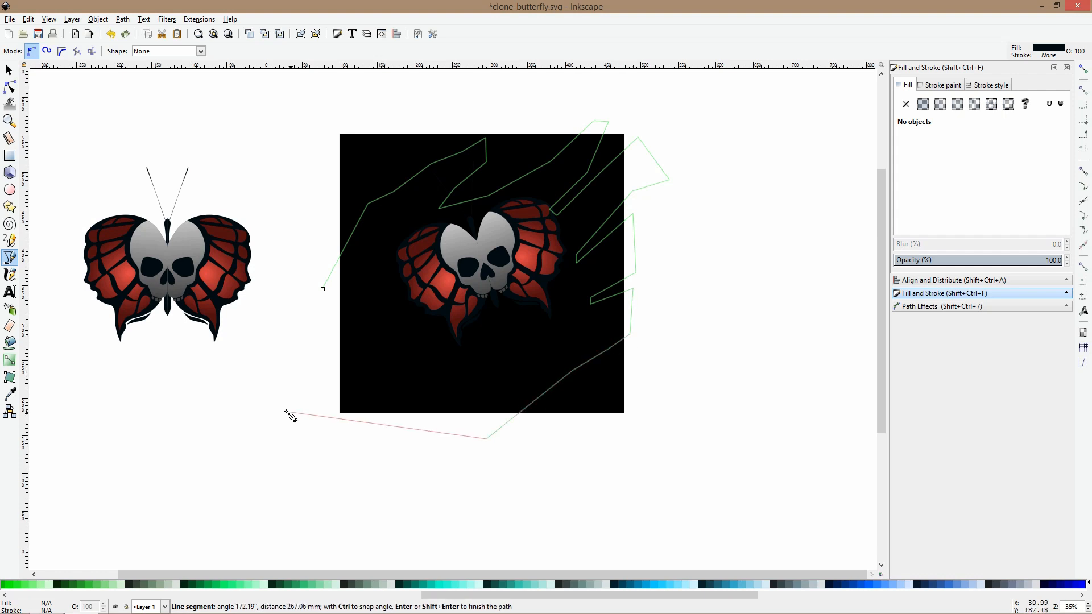
{"action": "left_click", "coordinate": [326, 421]}
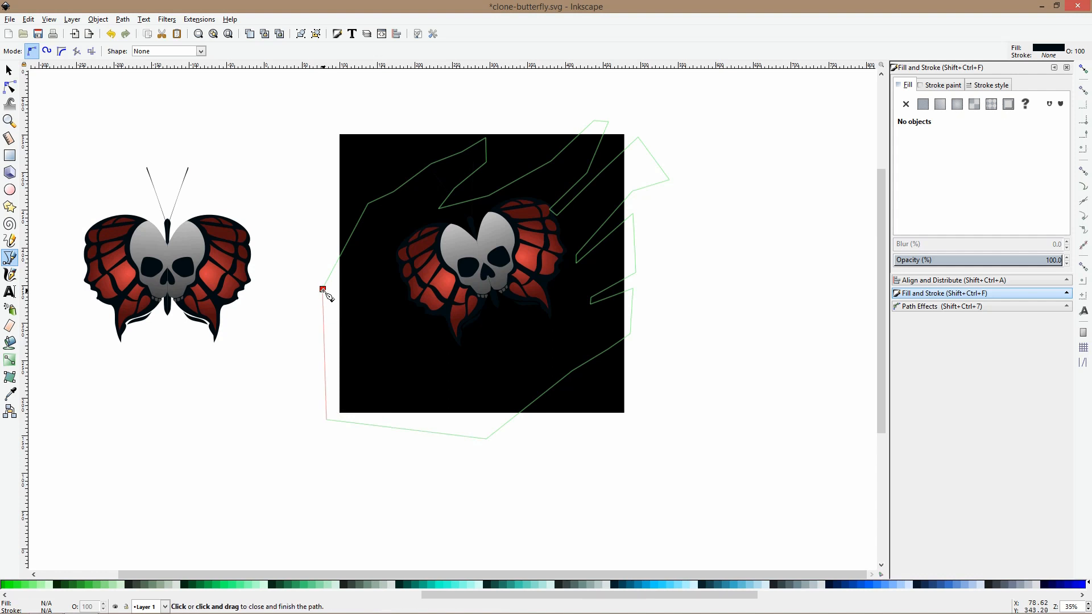
{"action": "left_click", "coordinate": [322, 288]}
Fill the hand shape with 5% Gray and stack it between the black square and the tilted butterfly copy
{"action": "left_click", "coordinate": [116, 594]}
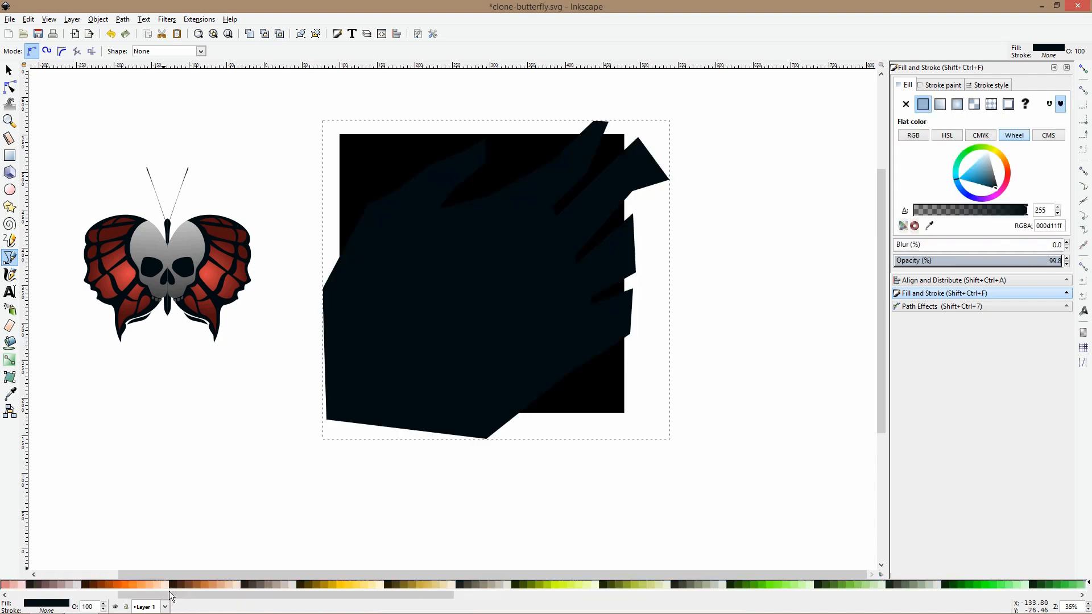
{"action": "left_click", "coordinate": [116, 594]}
{"action": "left_click", "coordinate": [103, 585]}
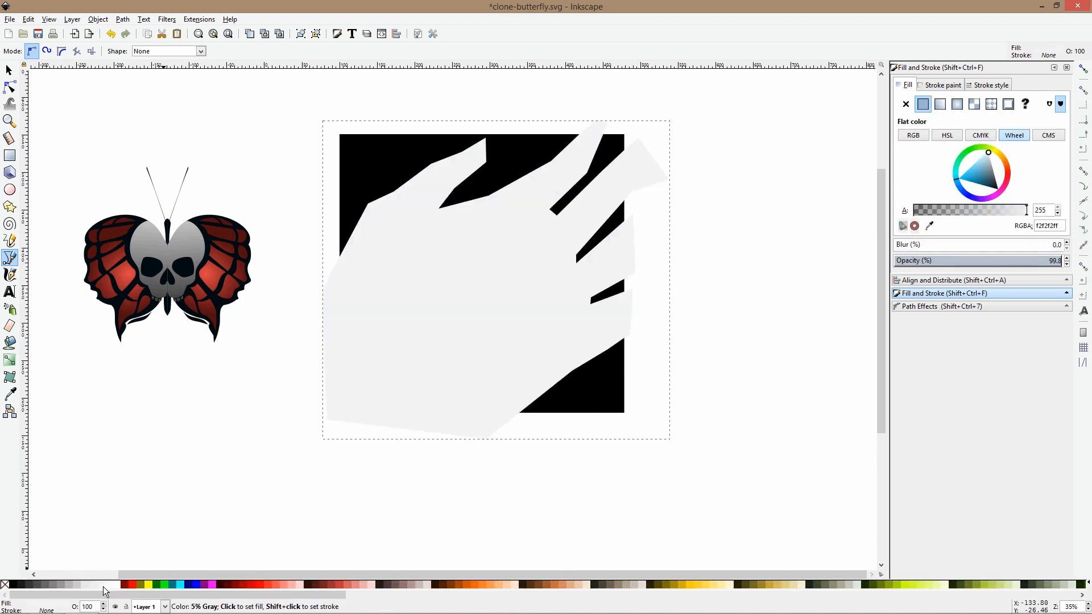
{"action": "key", "text": "End"}
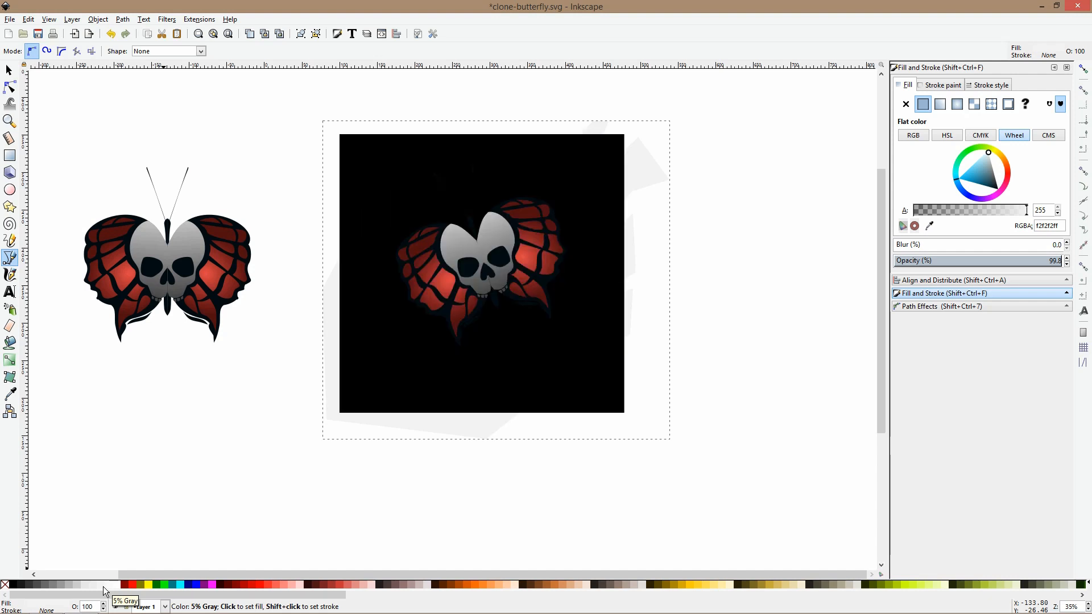
{"action": "key", "text": "Page_Up"}
{"action": "key", "text": "s"}
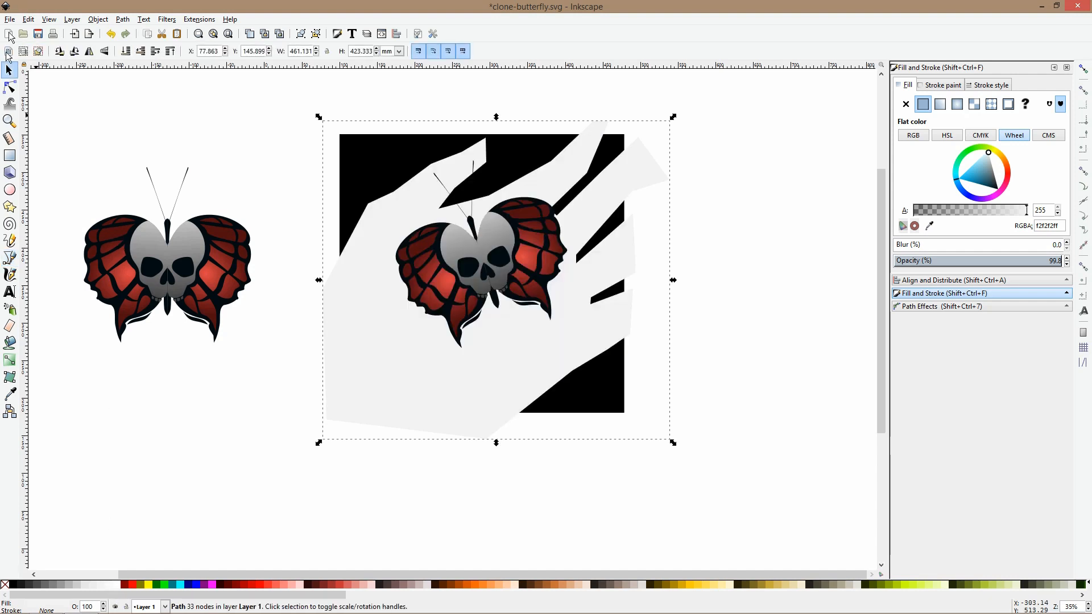
Smooth the corner nodes around the hand's thumb and outer edge, nudging two of them to refine the curves
{"action": "left_click", "coordinate": [10, 87]}
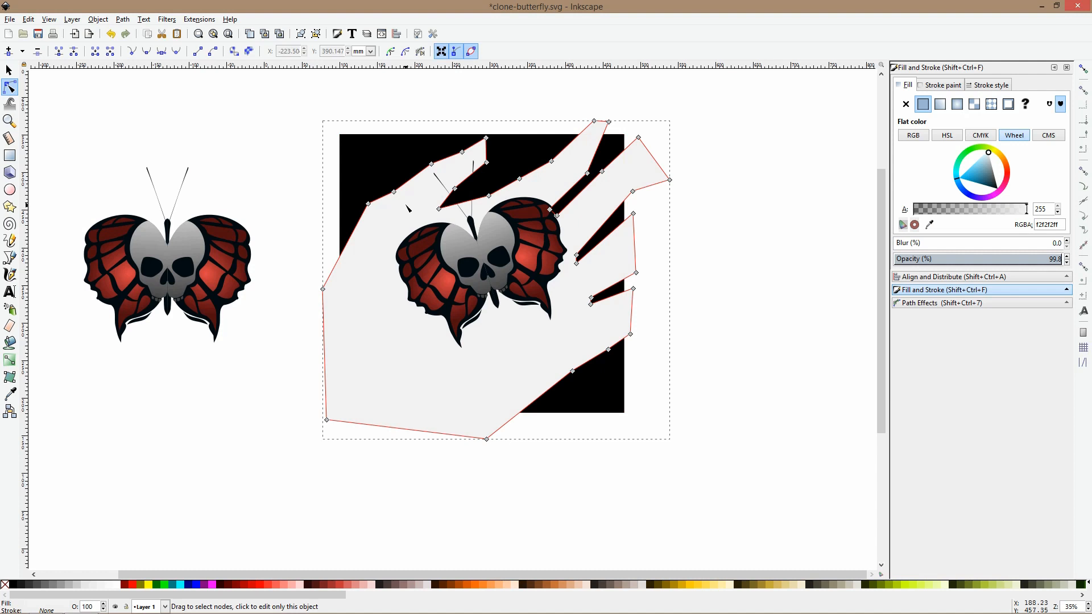
{"action": "scroll", "coordinate": [385, 193], "scroll_direction": "up", "scroll_amount": 2, "text": "ctrl"}
{"action": "left_click", "coordinate": [403, 190], "text": "ctrl"}
{"action": "left_click", "coordinate": [478, 134], "text": "ctrl"}
{"action": "left_click", "coordinate": [590, 133], "text": "ctrl"}
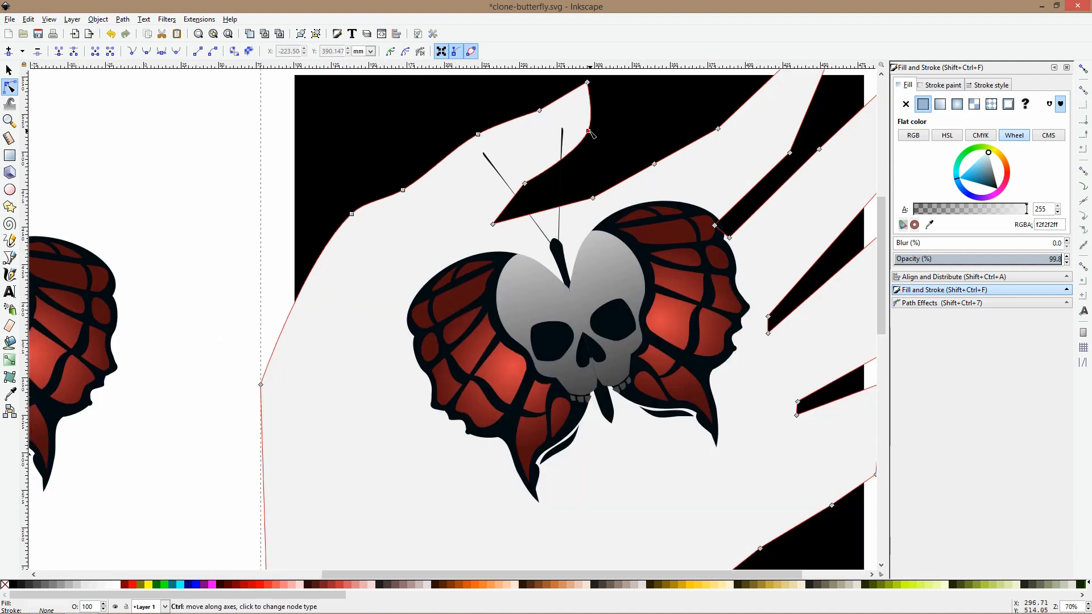
{"action": "left_click", "coordinate": [588, 83], "text": "ctrl"}
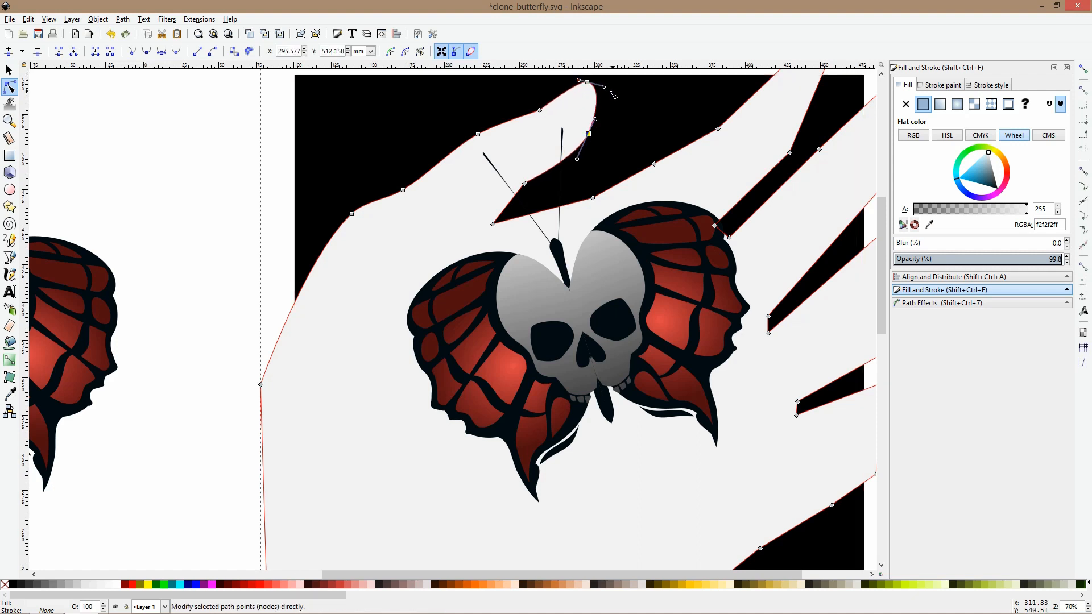
{"action": "left_click", "coordinate": [539, 110], "text": "ctrl"}
{"action": "left_click_drag", "start_coordinate": [539, 111], "coordinate": [532, 110]}
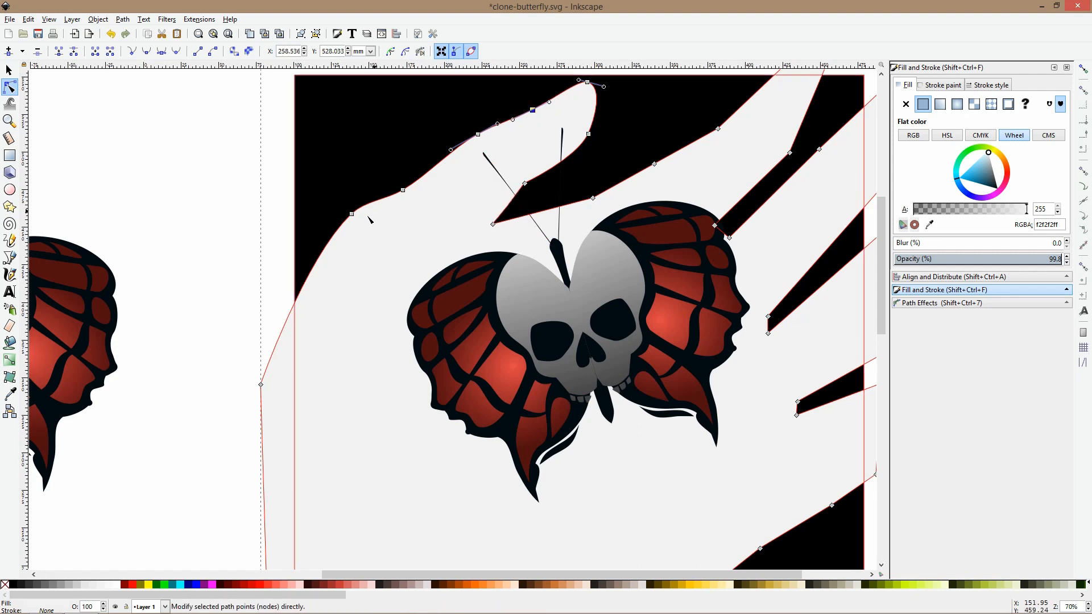
{"action": "left_click_drag", "start_coordinate": [357, 219], "coordinate": [362, 221]}
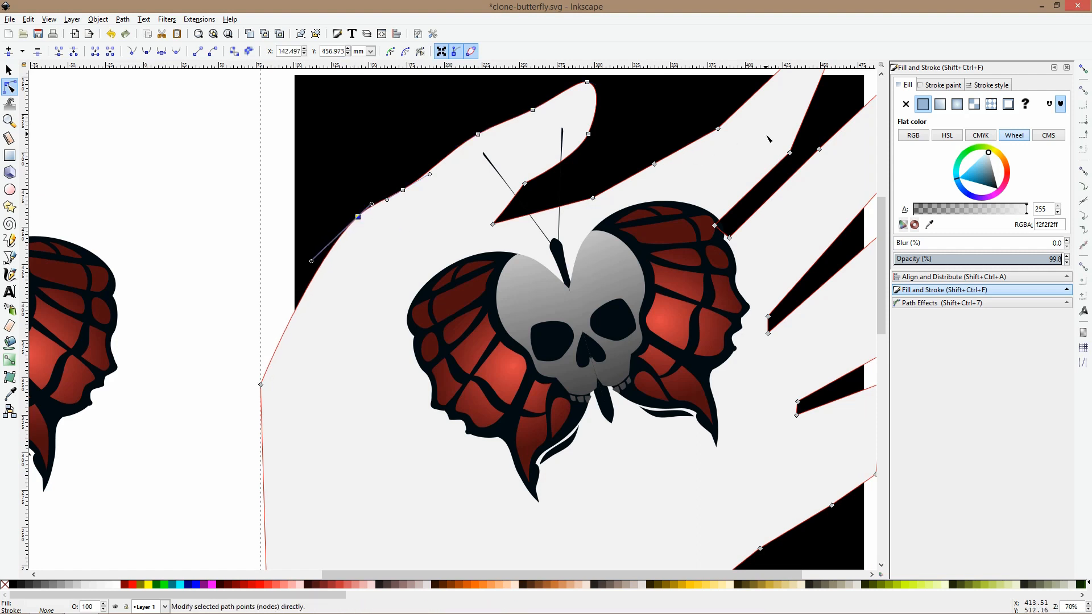
Widen the index fingertip by shifting its outer node, and smooth the node on the finger's lower edge
{"action": "scroll", "coordinate": [767, 134], "scroll_direction": "down", "scroll_amount": 2}
{"action": "scroll", "coordinate": [803, 92], "scroll_direction": "up", "scroll_amount": 2}
{"action": "left_click_drag", "start_coordinate": [796, 92], "coordinate": [810, 89]}
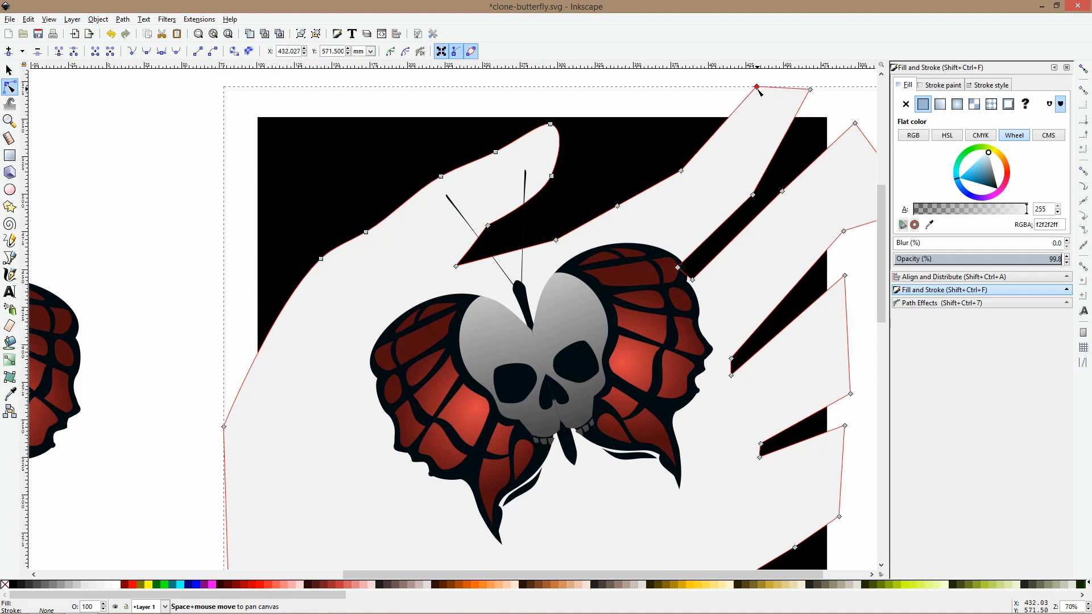
{"action": "key", "text": "s"}
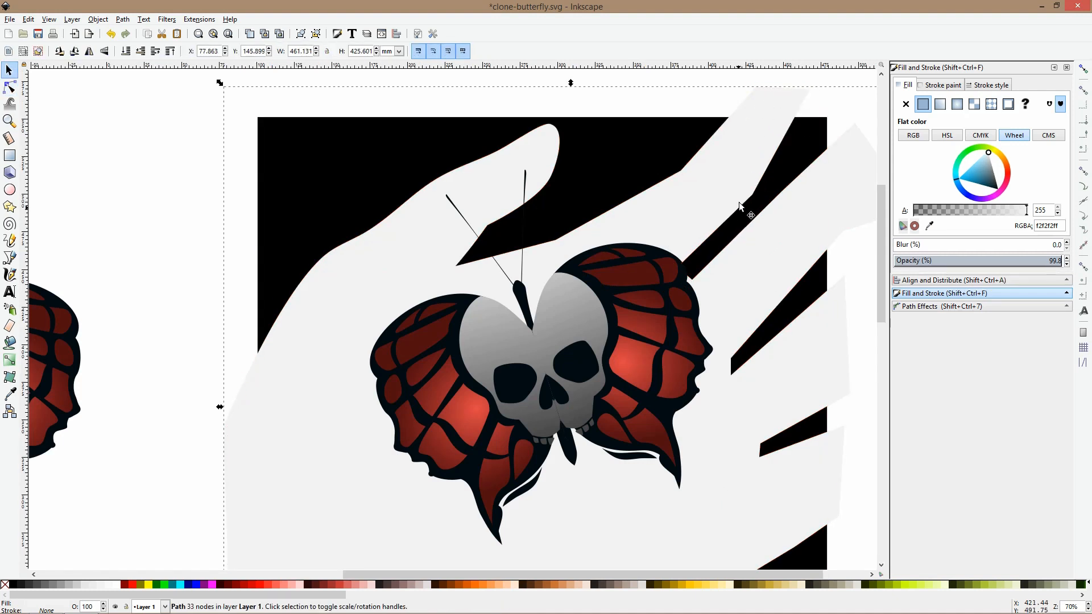
{"action": "left_click", "coordinate": [9, 88]}
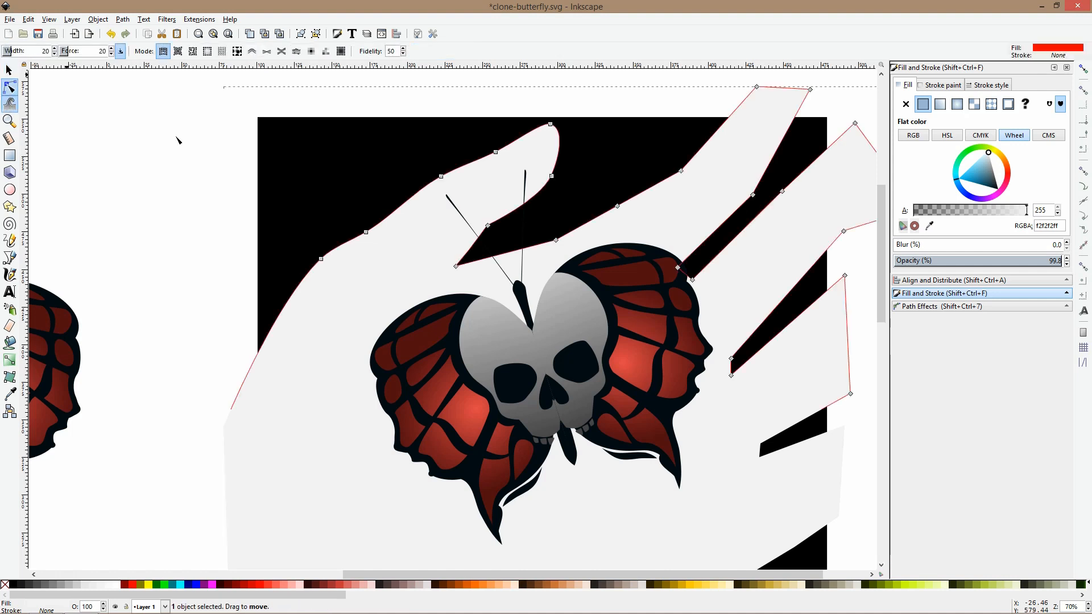
{"action": "left_click", "coordinate": [753, 194]}
{"action": "left_click_drag", "start_coordinate": [777, 163], "coordinate": [785, 203]}
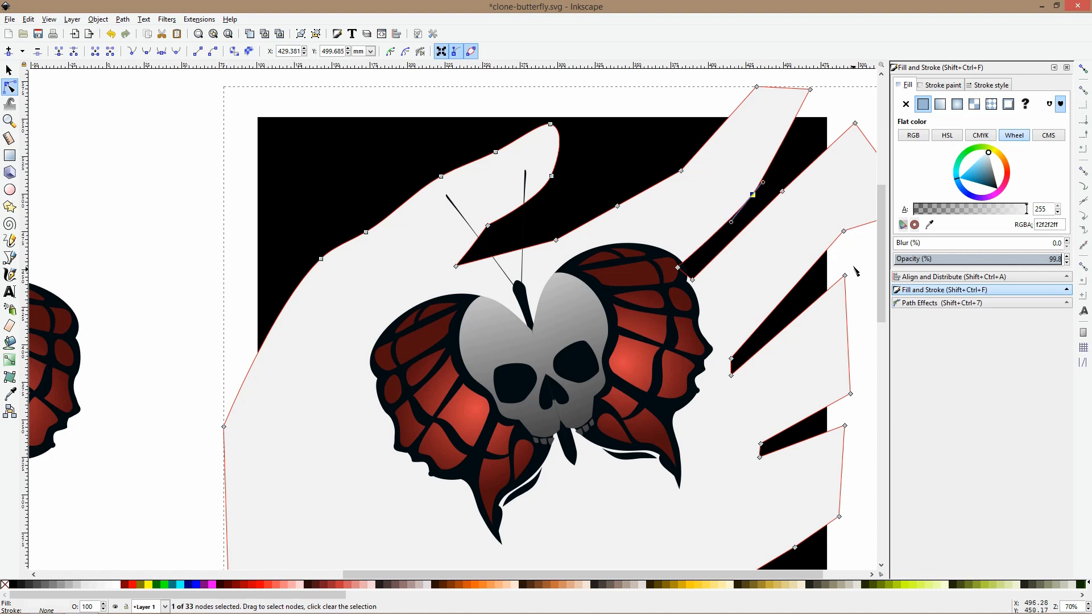
Adjust the ring finger by nudging the node at its base and raising its lower fingertip node
{"action": "left_click_drag", "start_coordinate": [846, 257], "coordinate": [691, 151]}
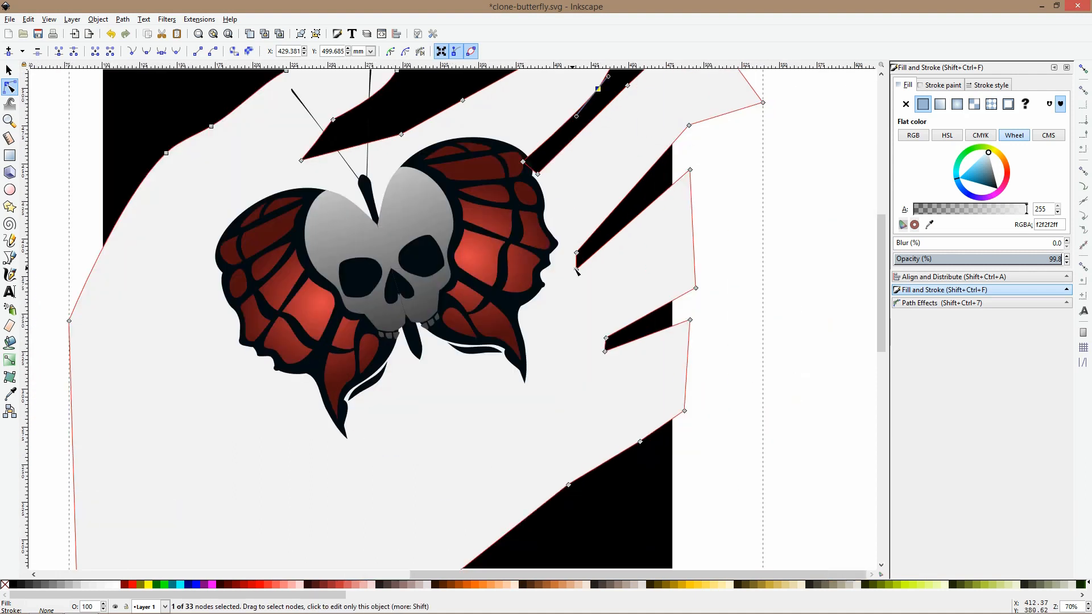
{"action": "left_click_drag", "start_coordinate": [576, 268], "coordinate": [581, 268]}
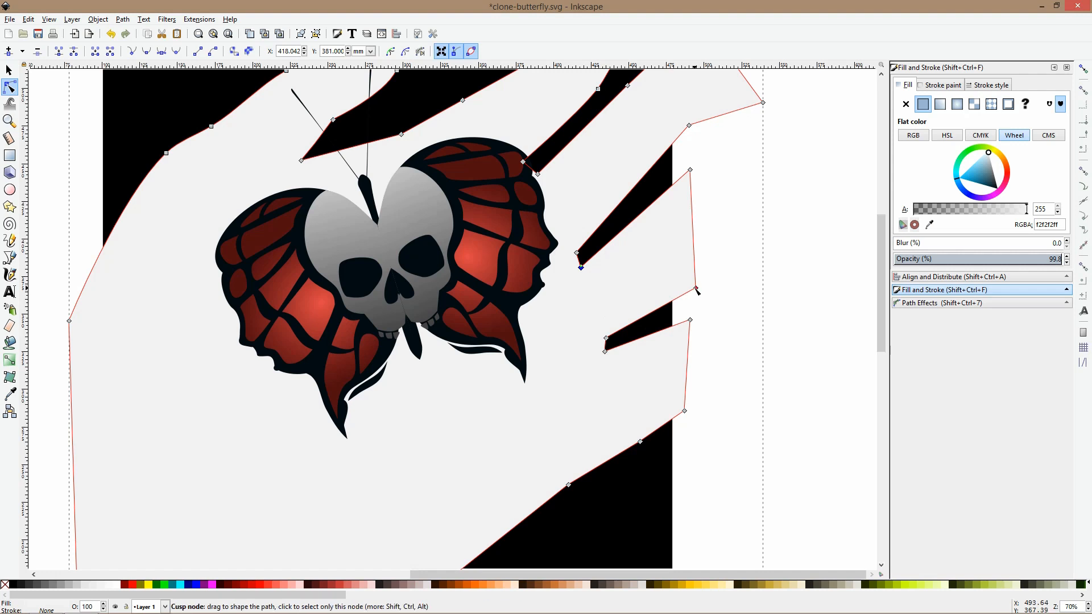
{"action": "left_click_drag", "start_coordinate": [697, 291], "coordinate": [698, 260]}
{"action": "scroll", "coordinate": [699, 162], "scroll_direction": "up", "scroll_amount": 2}
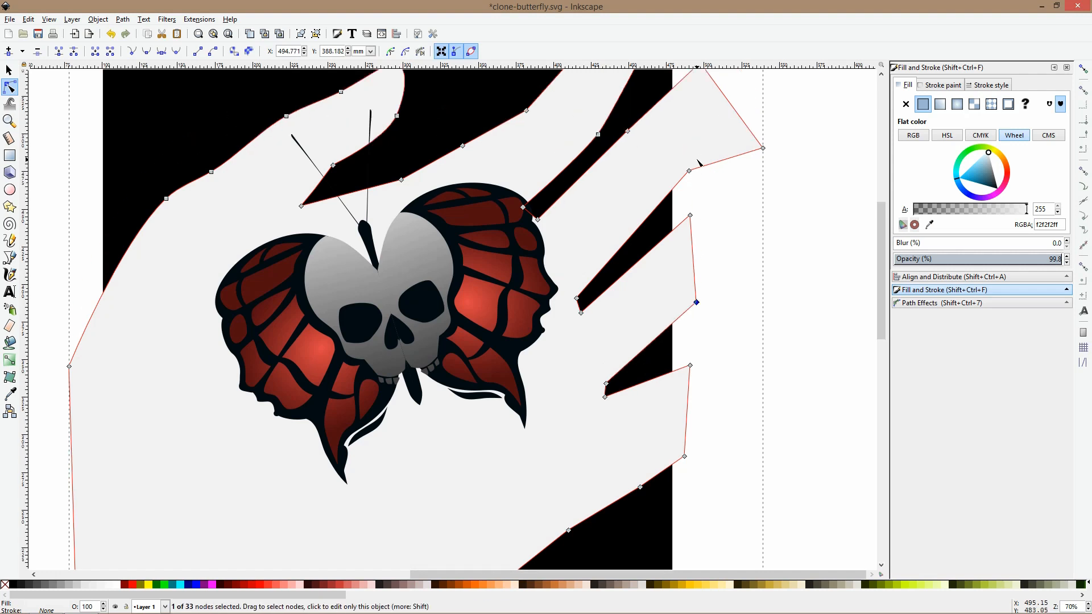
Shorten the black square from its lower edge to about 328.7 mm high and shift it slightly upward
{"action": "key", "text": "s"}
{"action": "scroll", "coordinate": [696, 162], "scroll_direction": "down", "scroll_amount": 3}
{"action": "left_click", "coordinate": [604, 157], "text": "ctrl"}
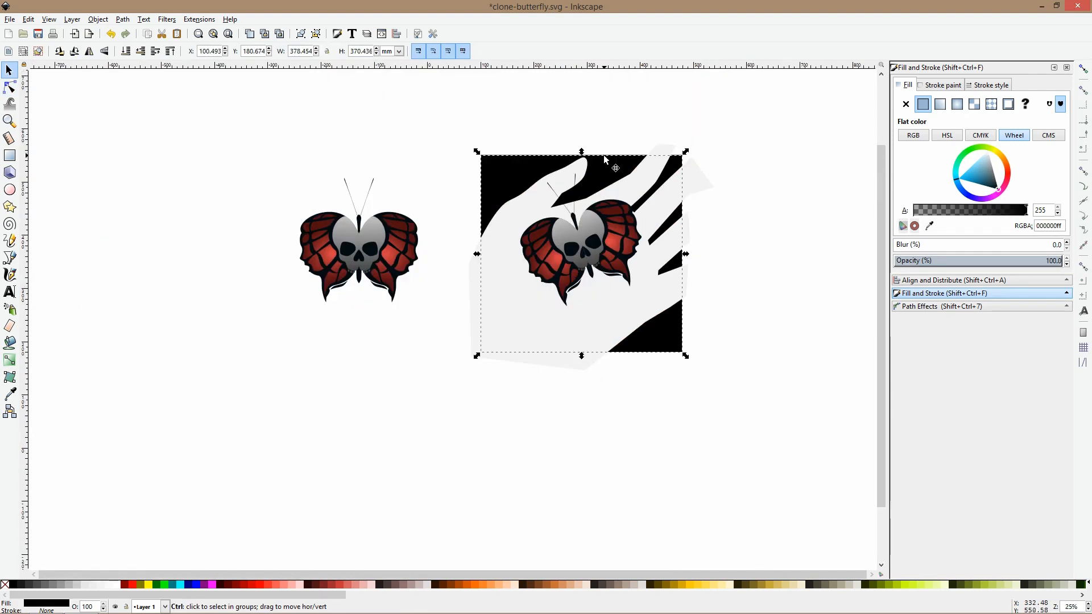
{"action": "left_click_drag", "start_coordinate": [581, 356], "coordinate": [585, 332]}
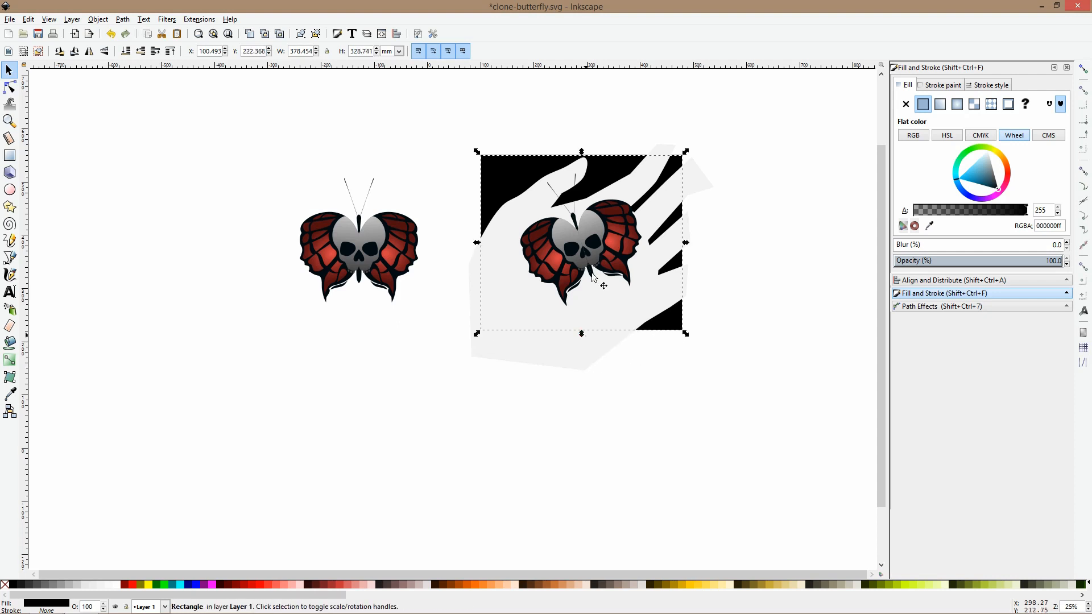
{"action": "left_click_drag", "start_coordinate": [527, 165], "coordinate": [524, 157]}
{"action": "key", "text": "n"}
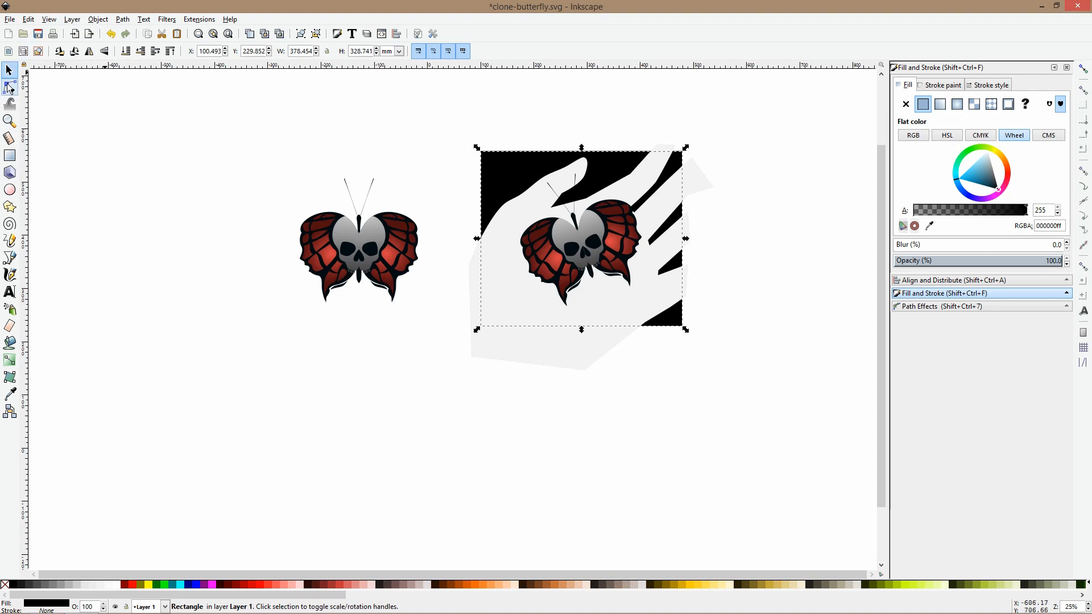
Move the hand's lower palm and little-finger nodes upward and nudge the ring finger's upper tip node
{"action": "left_click", "coordinate": [647, 297]}
{"action": "left_click_drag", "start_coordinate": [709, 290], "coordinate": [327, 415]}
{"action": "left_click_drag", "start_coordinate": [579, 378], "coordinate": [574, 348]}
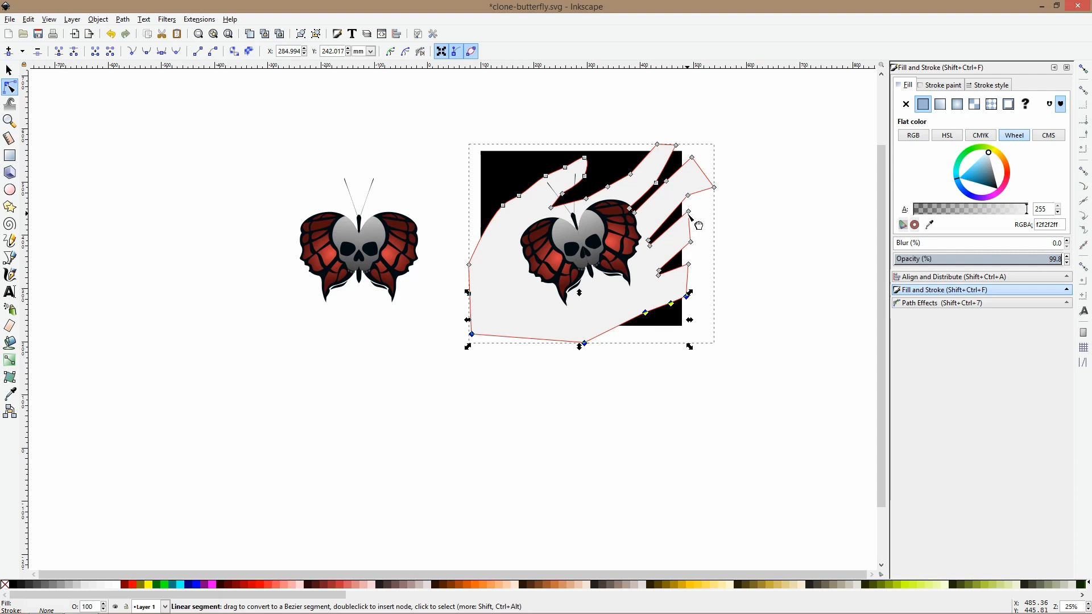
{"action": "key", "text": "ctrl+z"}
{"action": "left_click_drag", "start_coordinate": [687, 213], "coordinate": [689, 217]}
{"action": "key", "text": "space"}
{"action": "key", "text": "space"}
{"action": "left_click_drag", "start_coordinate": [691, 288], "coordinate": [628, 318]}
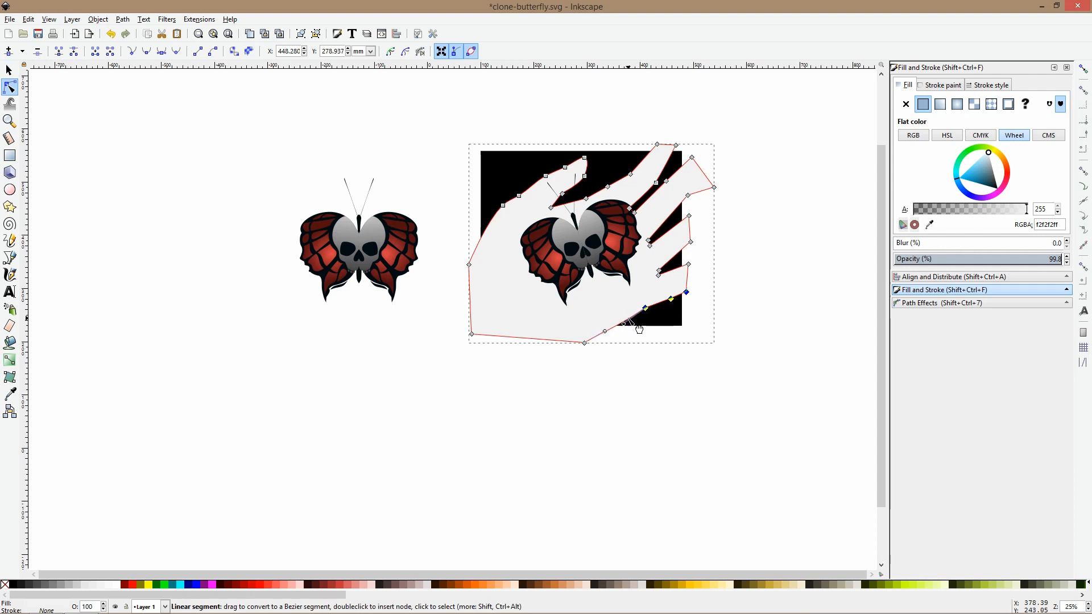
Duplicate the black rectangle, raise the copy to the top, and intersect it with the hand to trim the overhang
{"action": "key", "text": "s"}
{"action": "left_click", "coordinate": [666, 307]}
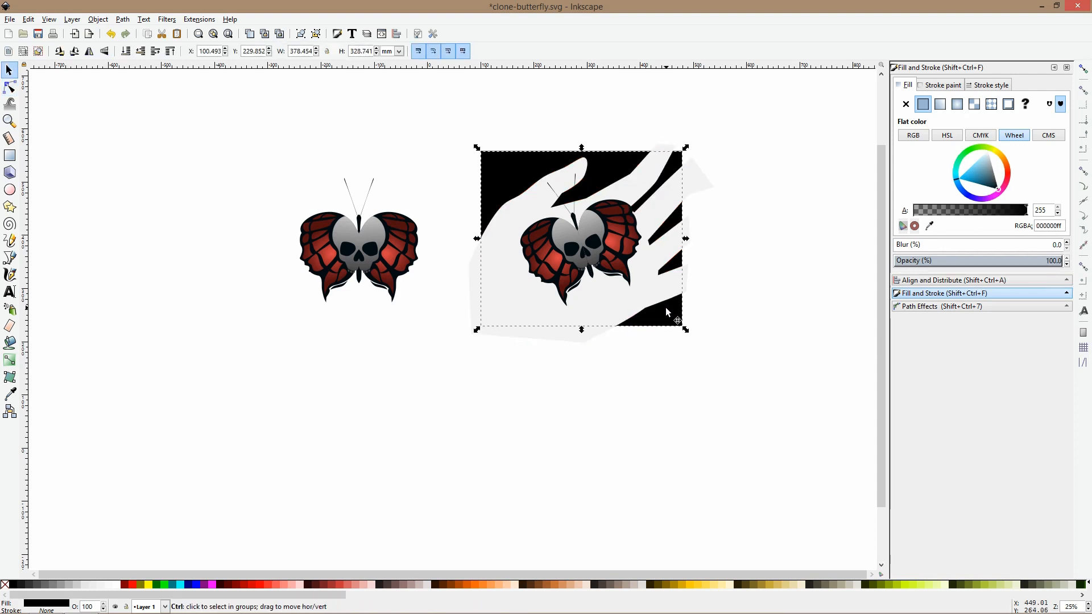
{"action": "key", "text": "Home"}
{"action": "left_click", "coordinate": [695, 186], "text": "shift"}
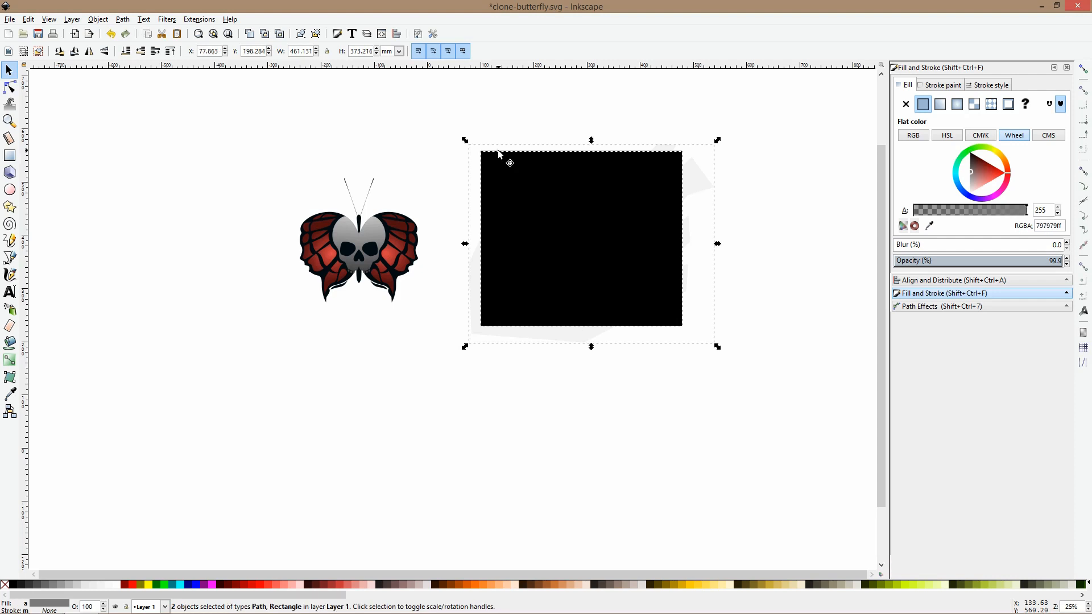
{"action": "left_click", "coordinate": [122, 19]}
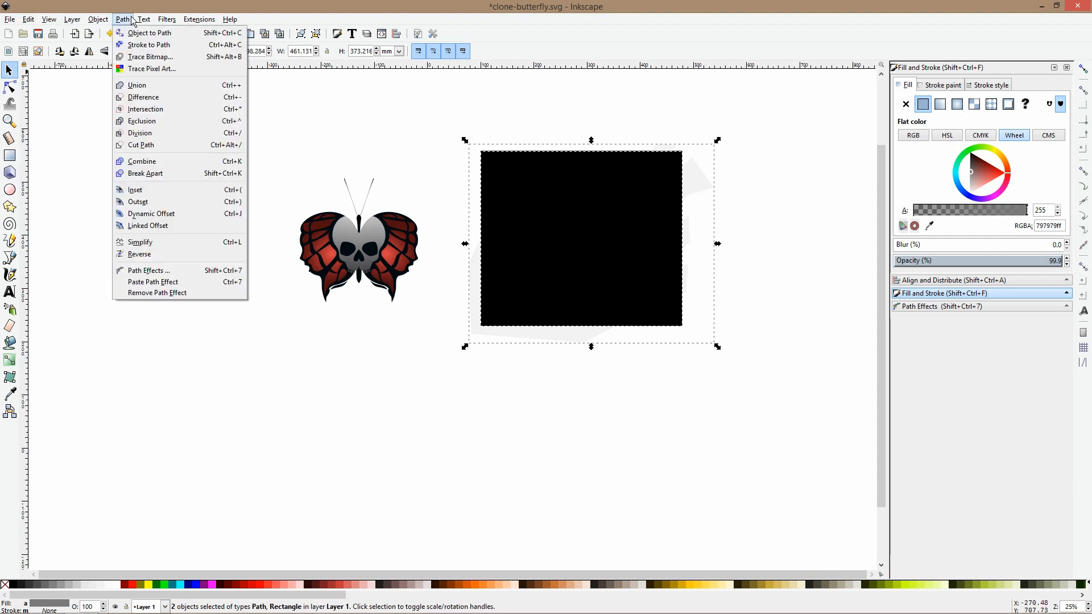
{"action": "left_click", "coordinate": [146, 109]}
{"action": "left_click", "coordinate": [414, 280]}
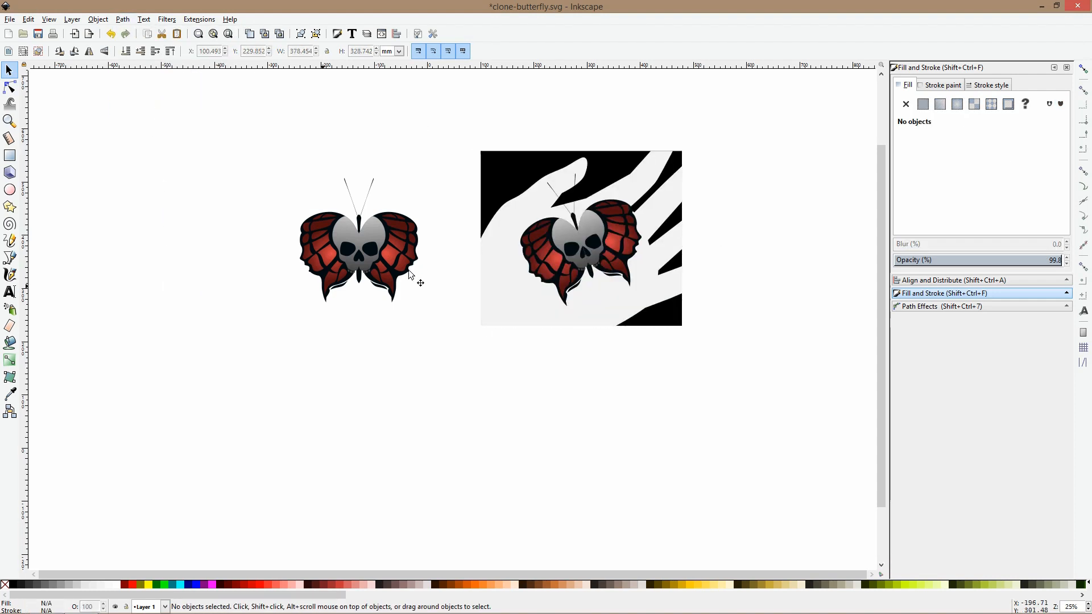
Rotate the butterfly to a gentler tilt, enlarge it to about 263 by 284 mm, and reposition it over the palm
{"action": "scroll", "coordinate": [489, 245], "scroll_direction": "up", "scroll_amount": 2}
{"action": "left_click_drag", "start_coordinate": [721, 272], "coordinate": [568, 263]}
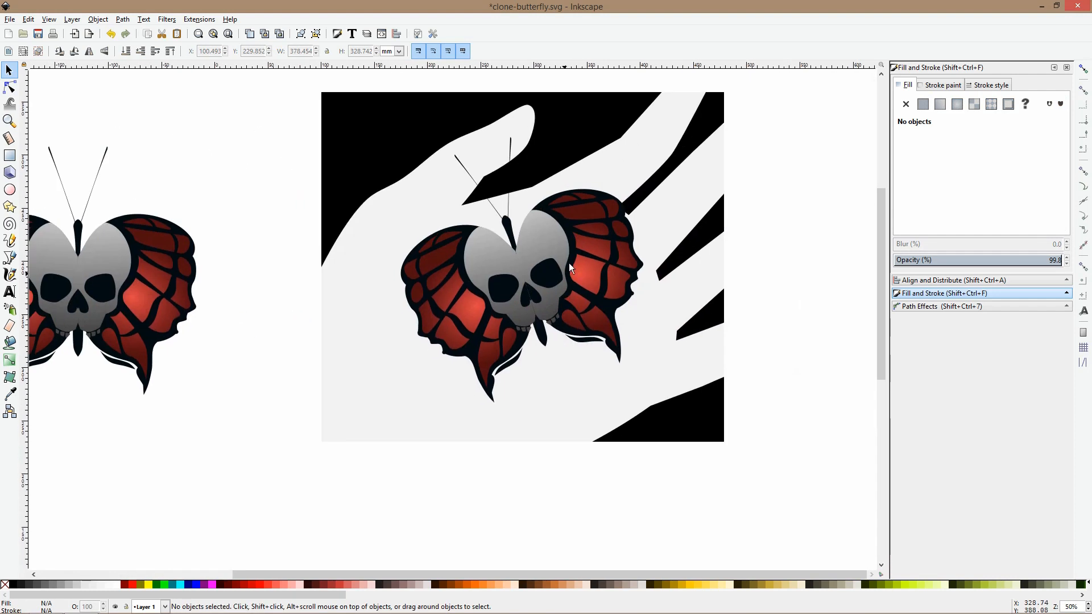
{"action": "left_click", "coordinate": [569, 263]}
{"action": "left_click_drag", "start_coordinate": [645, 135], "coordinate": [628, 117]}
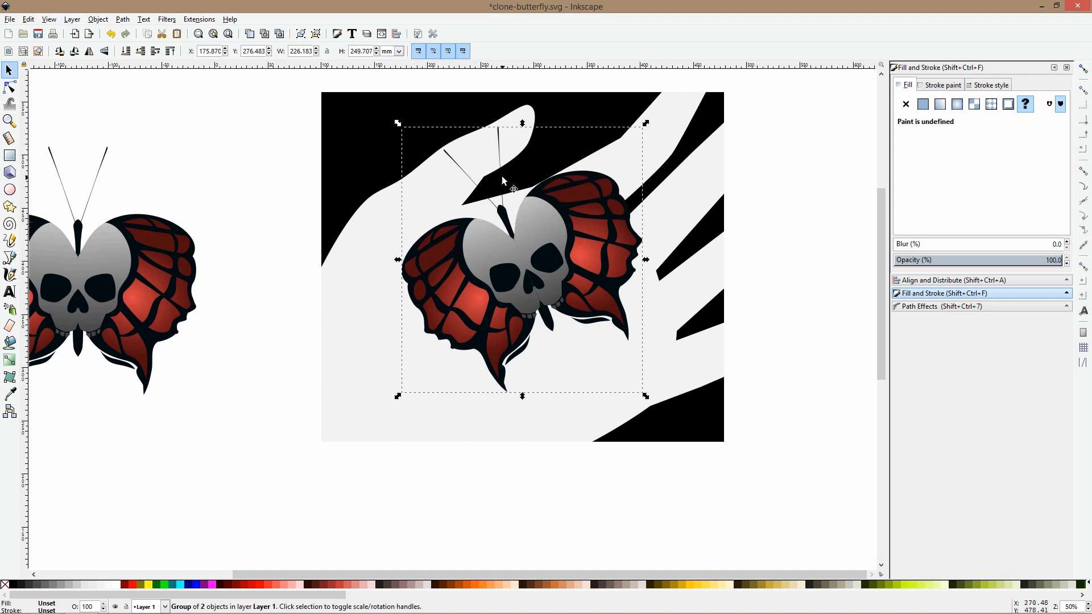
{"action": "mouse_move", "coordinate": [556, 228]}
{"action": "left_mouse_down"}
{"action": "mouse_move", "coordinate": [555, 210]}
{"action": "mouse_move", "coordinate": [560, 240]}
{"action": "left_mouse_up"}
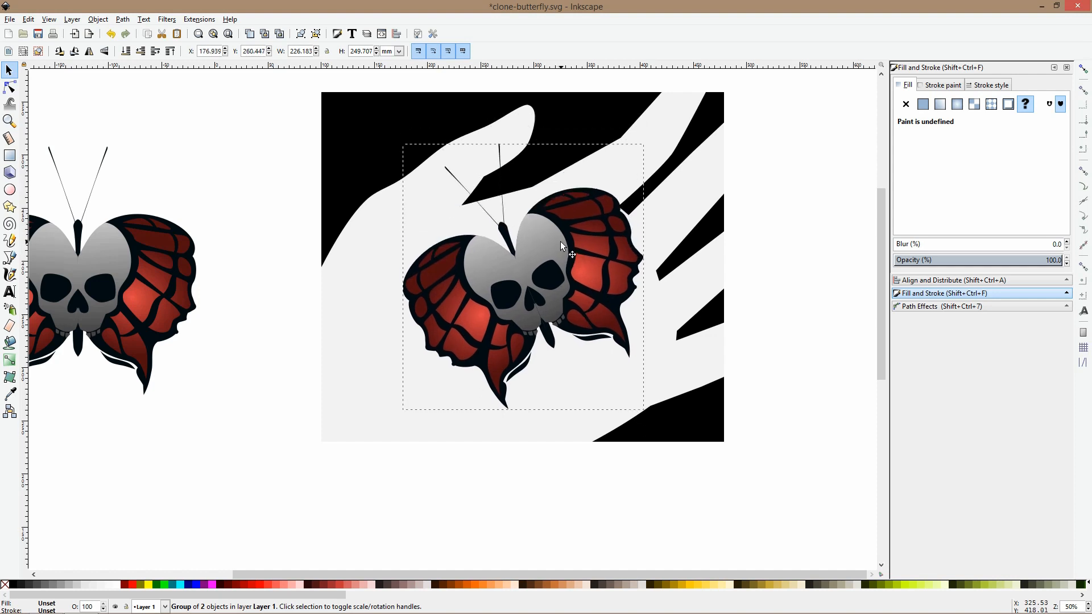
{"action": "left_click_drag", "start_coordinate": [645, 139], "coordinate": [662, 177]}
{"action": "left_click_drag", "start_coordinate": [585, 278], "coordinate": [593, 257]}
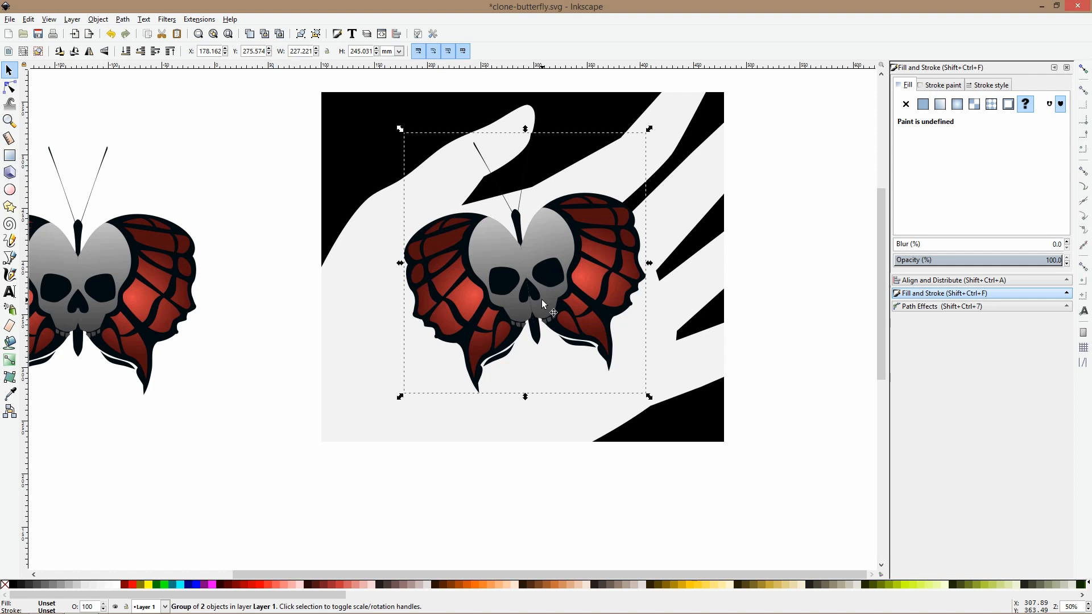
{"action": "left_click_drag", "start_coordinate": [525, 396], "coordinate": [525, 438]}
{"action": "left_click_drag", "start_coordinate": [546, 332], "coordinate": [543, 324]}
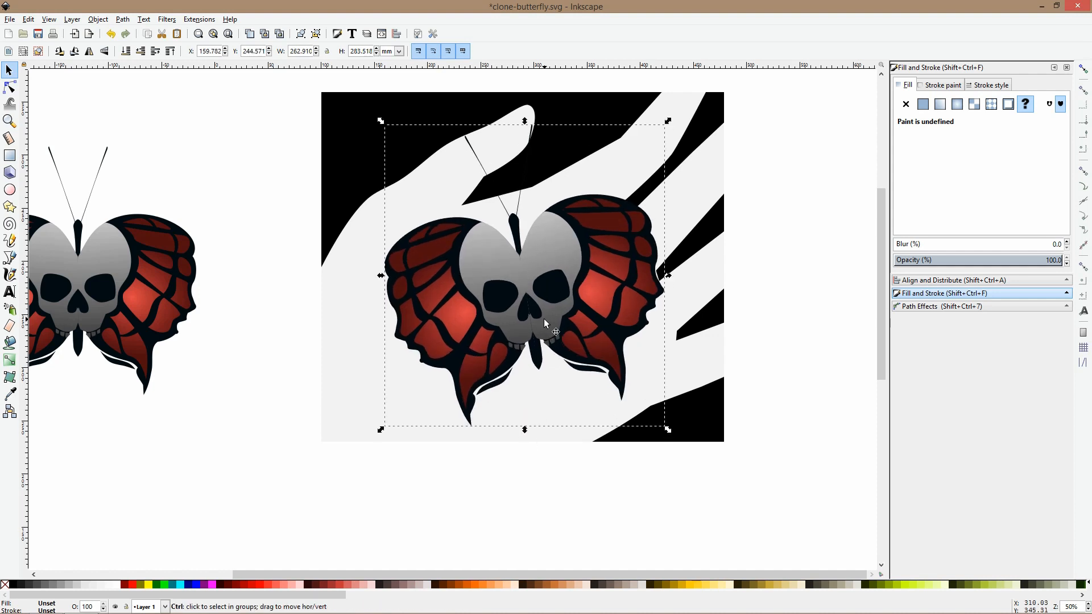
Try to ungroup the tilted butterfly completely and unite all its pieces into one shape
{"action": "key", "text": "ctrl+shift+g"}
{"action": "key", "text": "ctrl+shift+g"}
{"action": "key", "text": "ctrl+shift+g"}
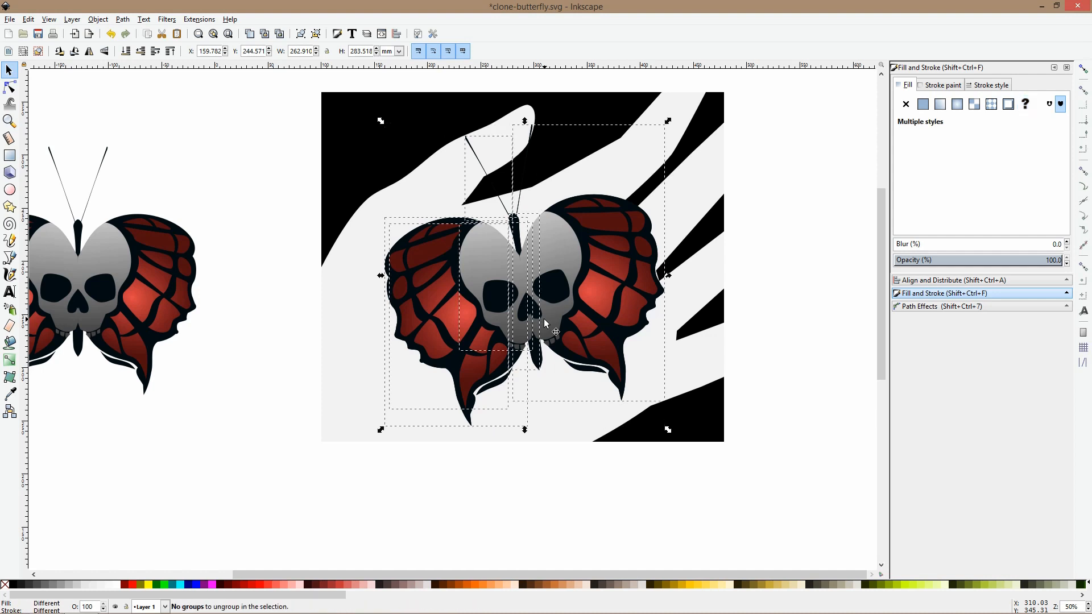
{"action": "key", "text": "ctrl+plus"}
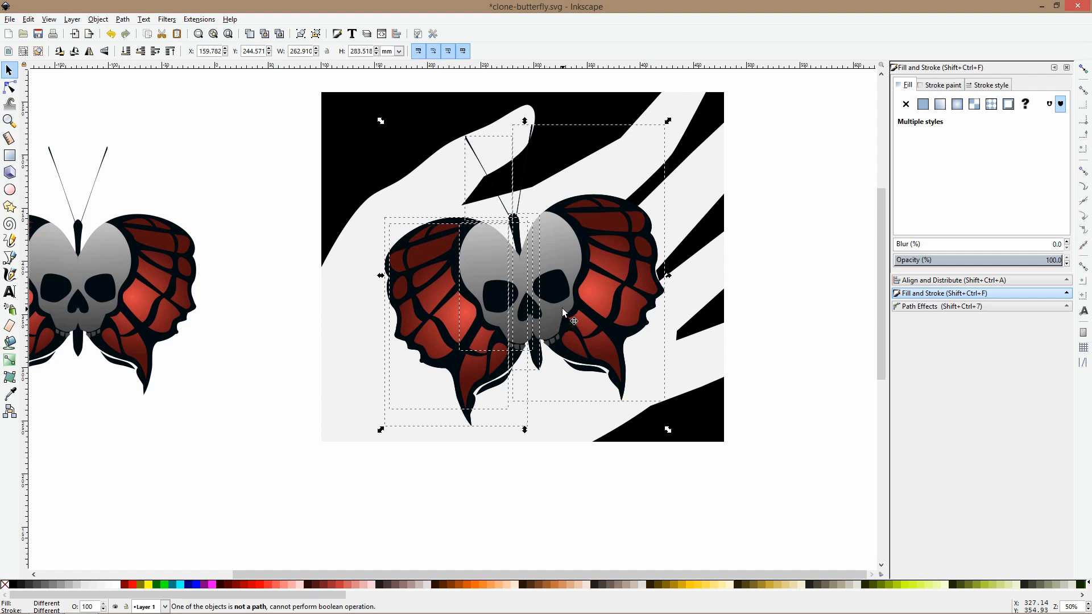
{"action": "key", "text": "ctrl+shift+g"}
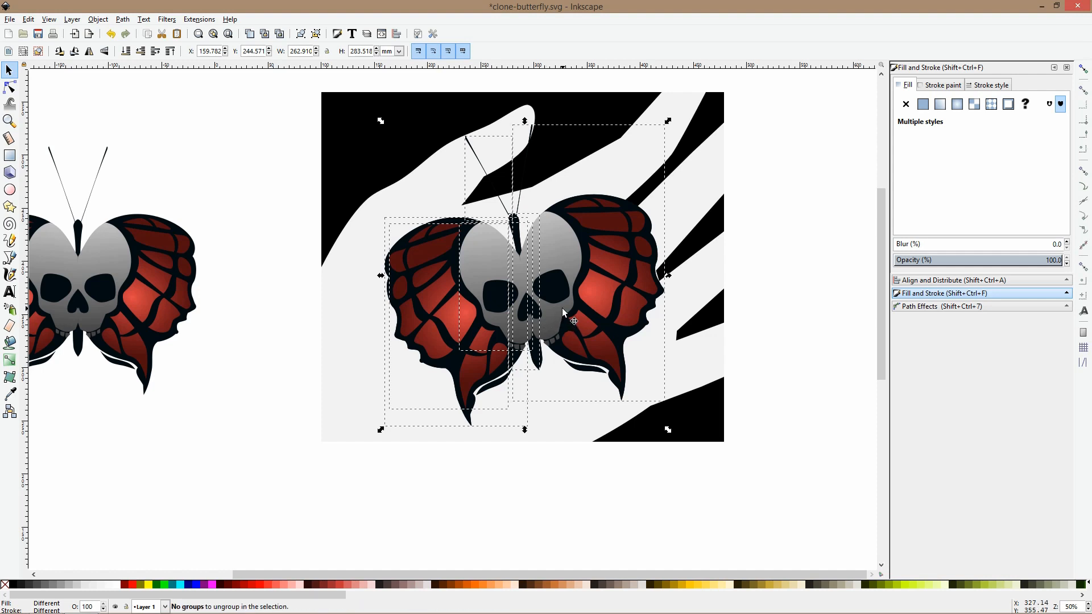
{"action": "key", "text": "ctrl+plus"}
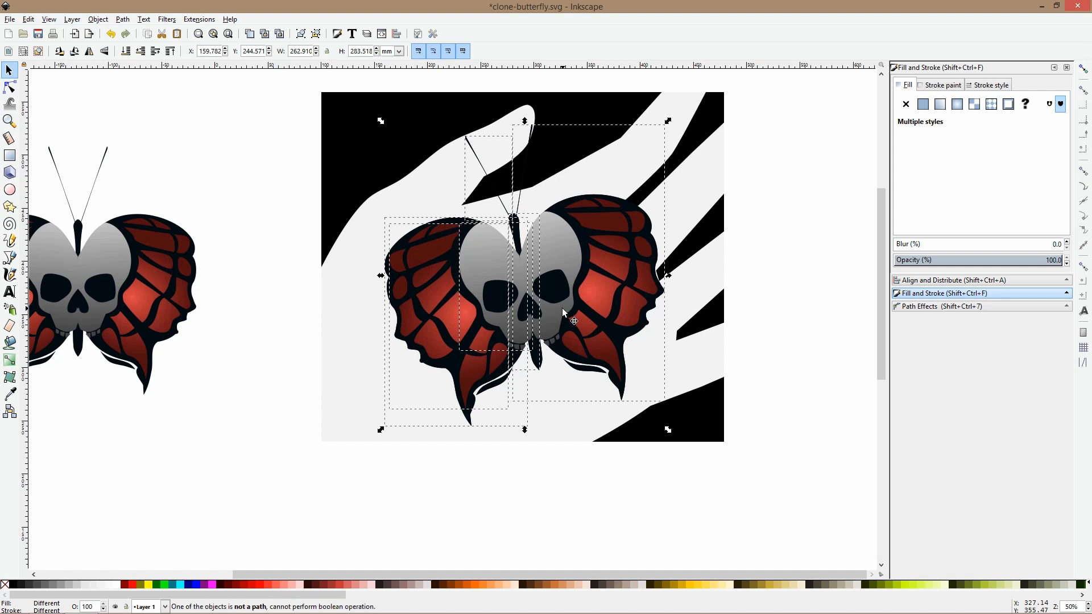
{"action": "key", "text": "Escape"}
Ungroup the tilted butterfly into its two halves and unlink the cloned half from its original
{"action": "left_click", "coordinate": [561, 304]}
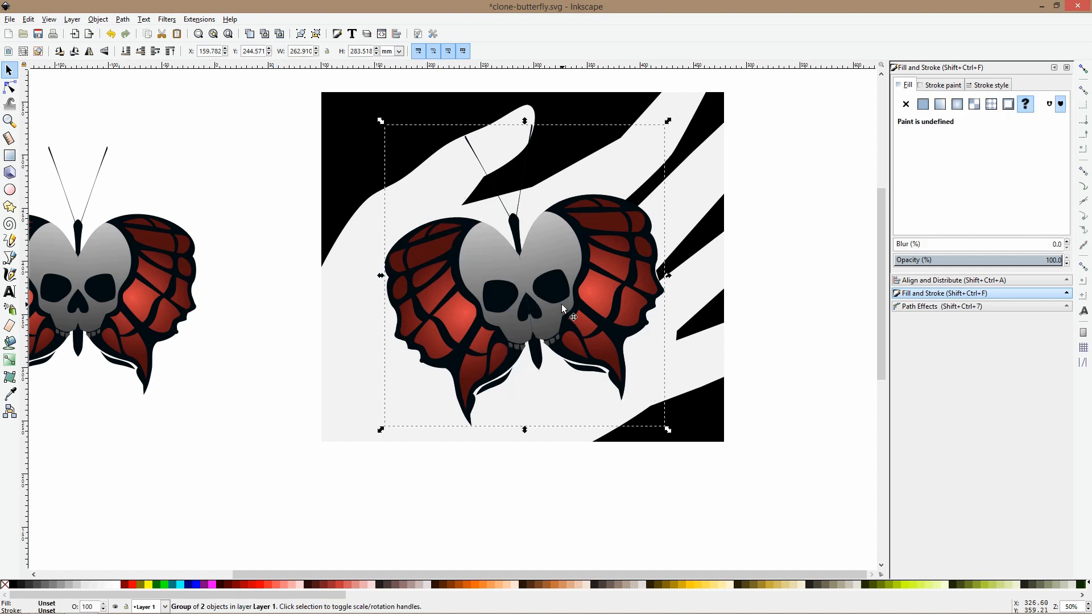
{"action": "double_click", "coordinate": [561, 304]}
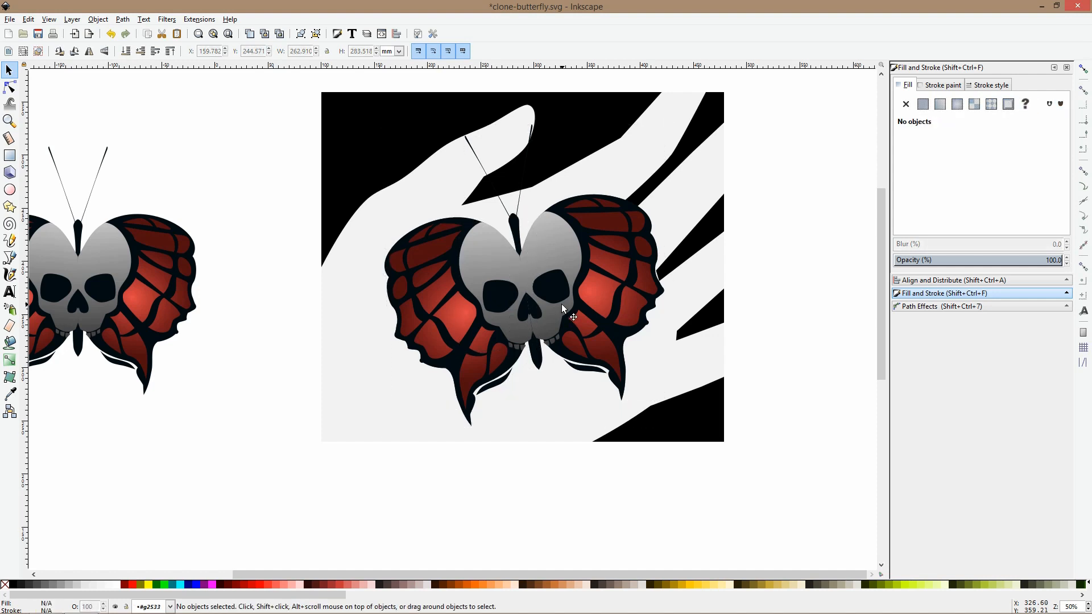
{"action": "left_click", "coordinate": [601, 294]}
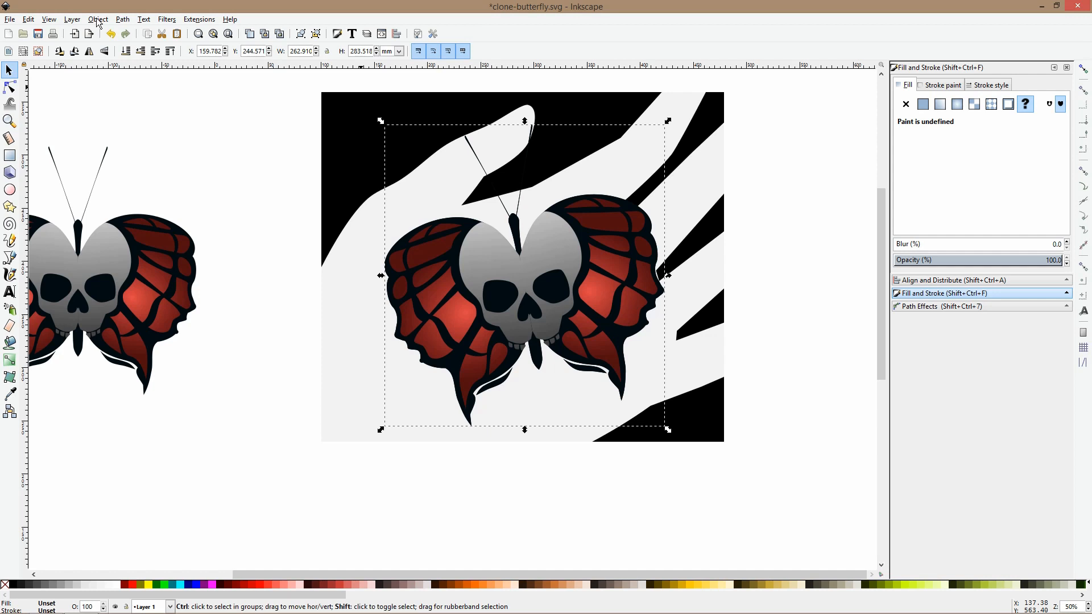
{"action": "key", "text": "ctrl+shift+g"}
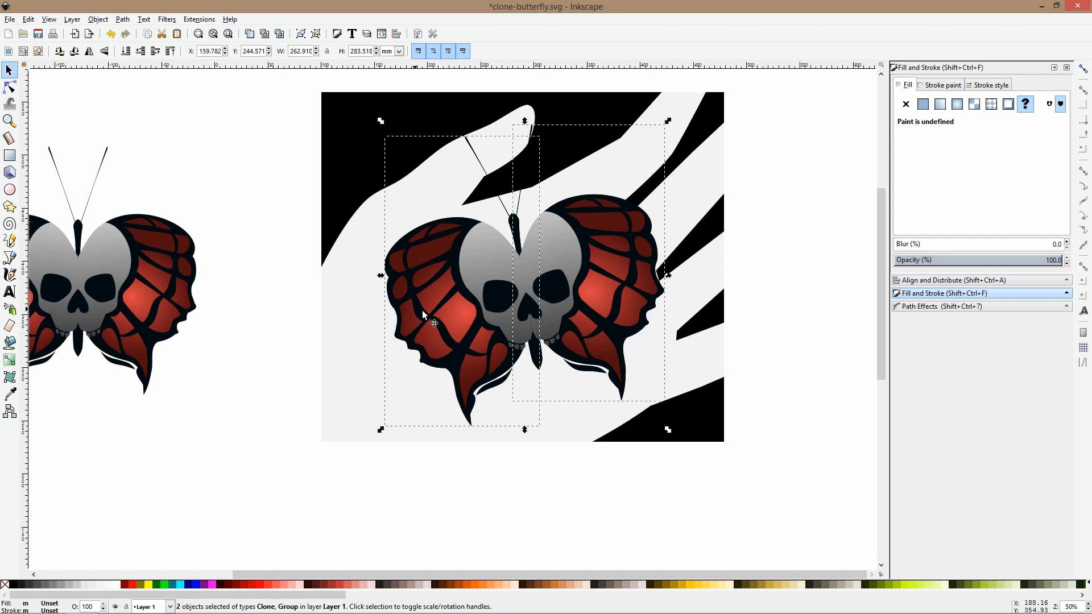
{"action": "left_click", "coordinate": [462, 475]}
{"action": "left_click", "coordinate": [449, 360]}
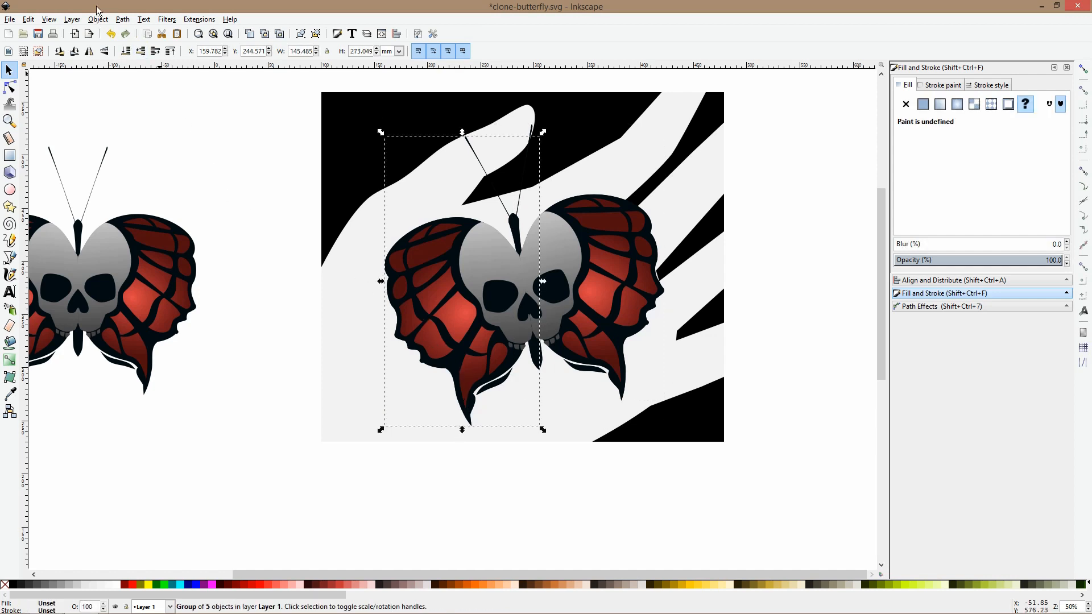
{"action": "left_click", "coordinate": [567, 271], "text": "shift"}
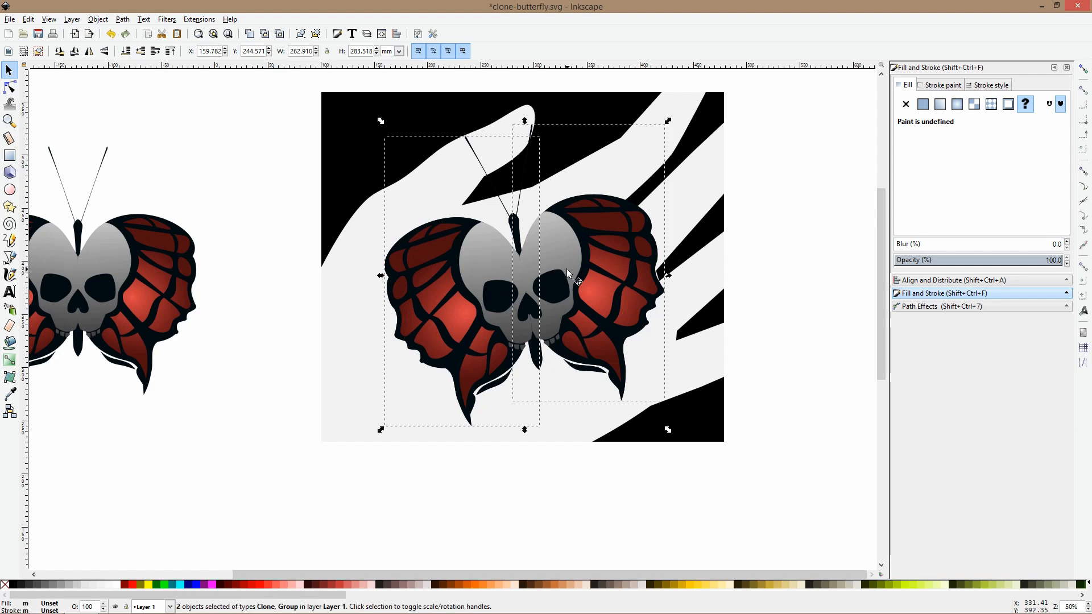
{"action": "left_click", "coordinate": [27, 20]}
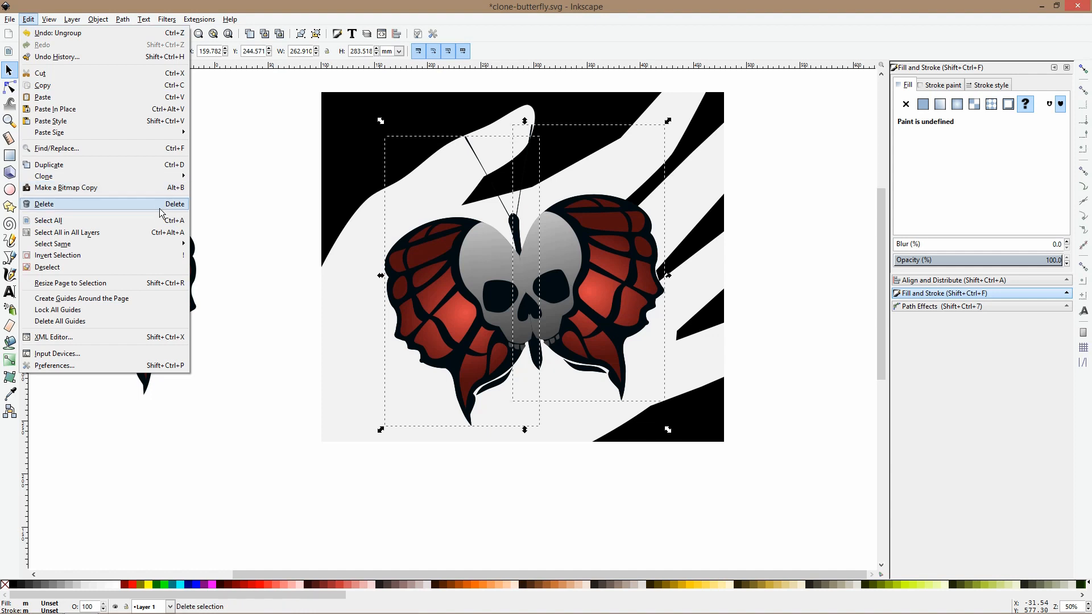
{"action": "mouse_move", "coordinate": [158, 177]}
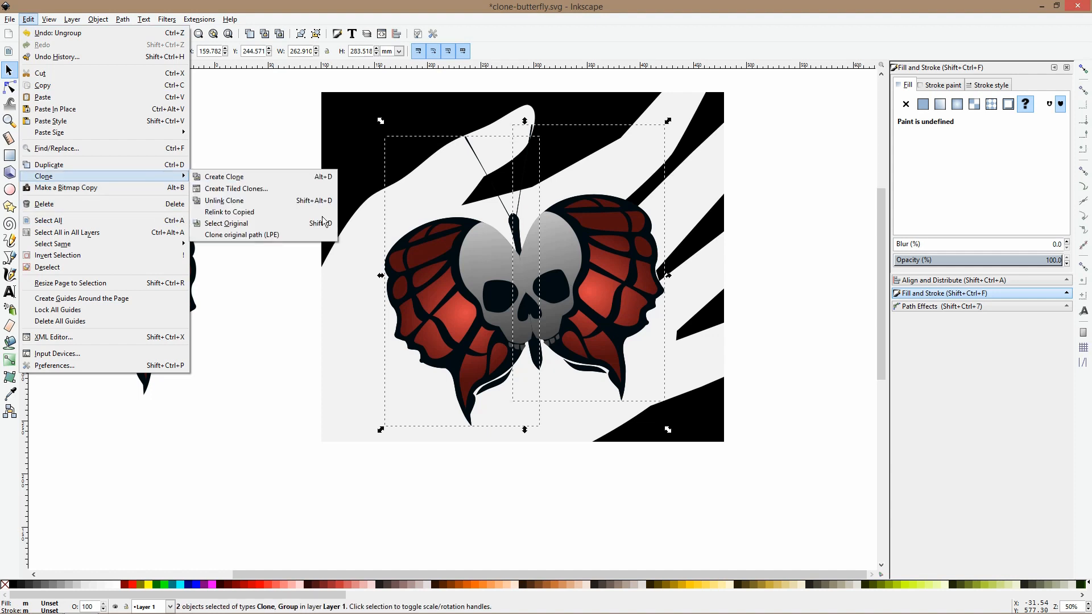
{"action": "left_click", "coordinate": [292, 200]}
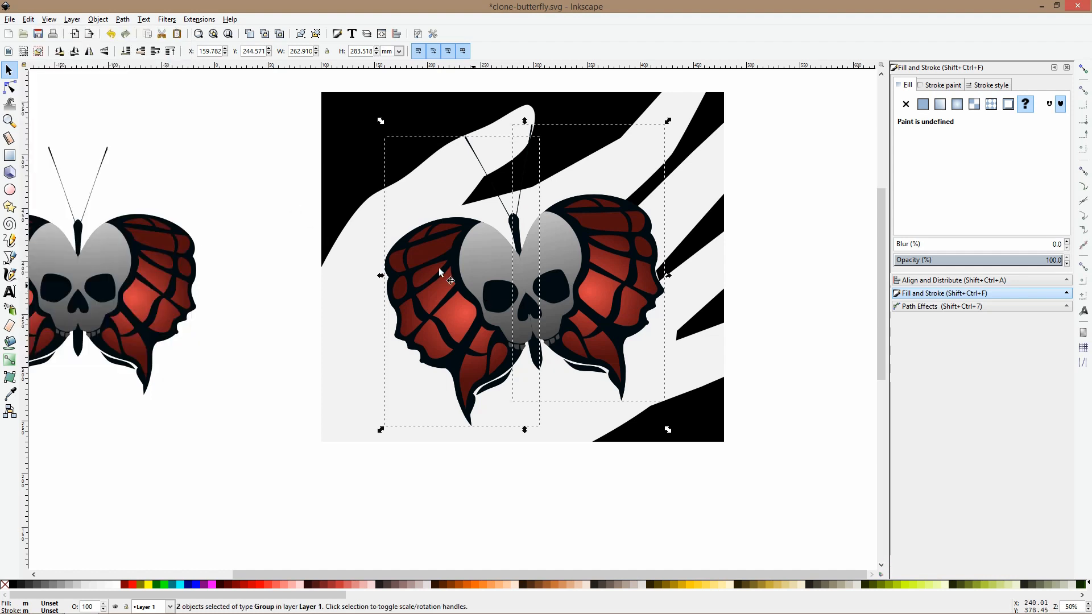
Ungroup both butterfly halves into separate paths and unite all of them into one dark silhouette
{"action": "left_click", "coordinate": [459, 529]}
{"action": "left_click", "coordinate": [527, 298]}
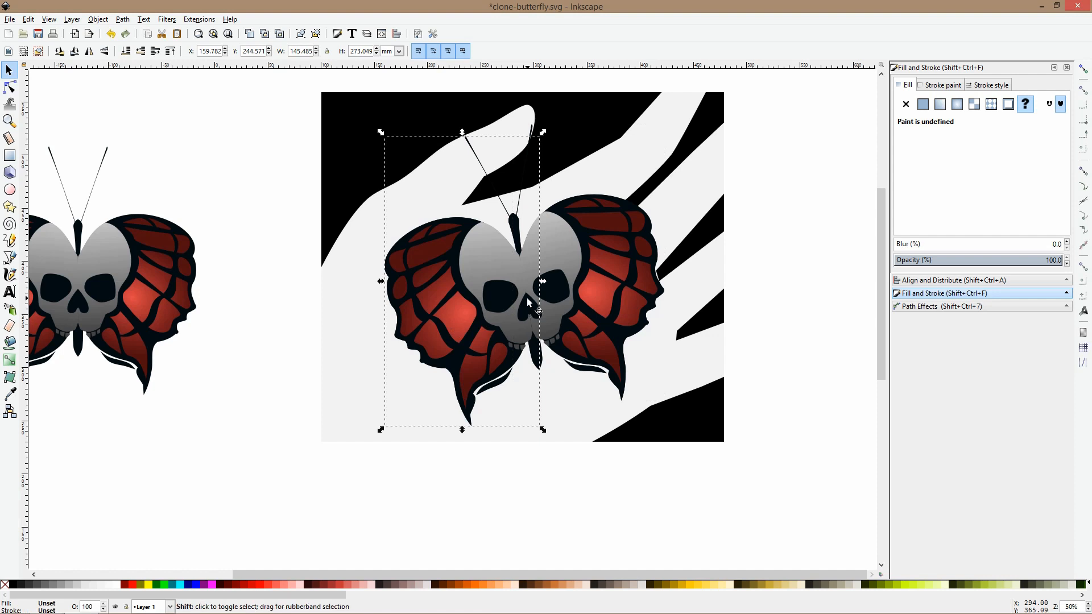
{"action": "key", "text": "ctrl+shift+g"}
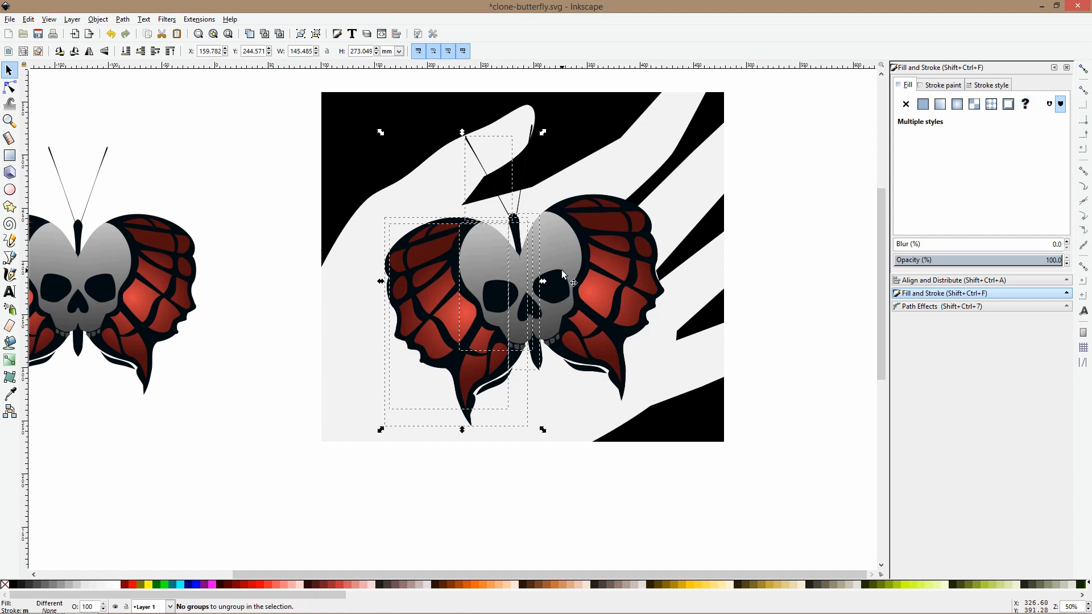
{"action": "left_click", "coordinate": [561, 264], "text": "shift"}
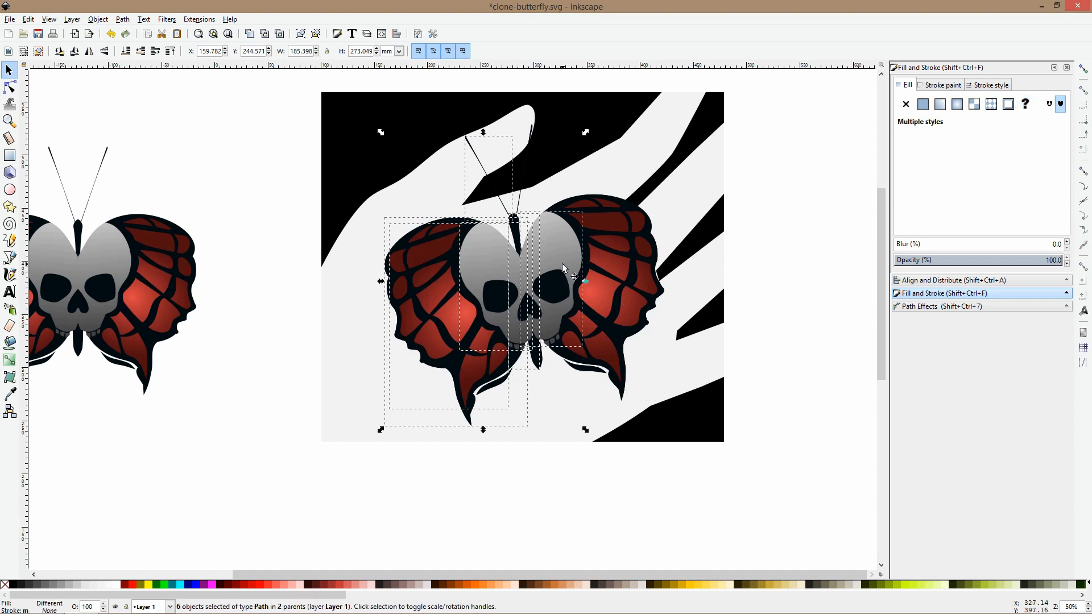
{"action": "left_click", "coordinate": [571, 254], "text": "shift"}
{"action": "key", "text": "ctrl+shift+g"}
{"action": "key", "text": "ctrl"}
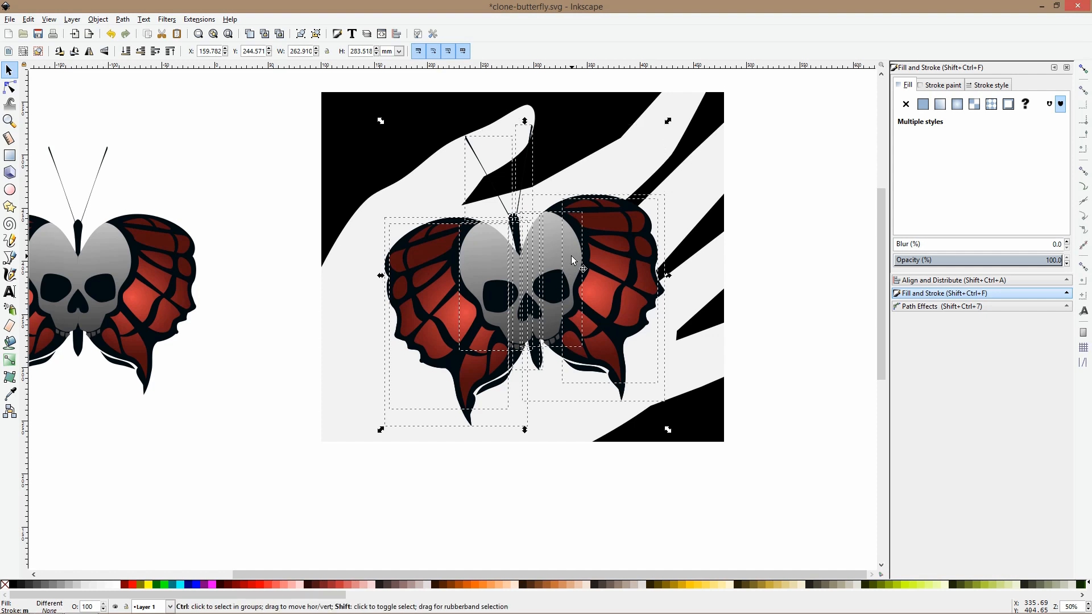
{"action": "key", "text": "ctrl+plus"}
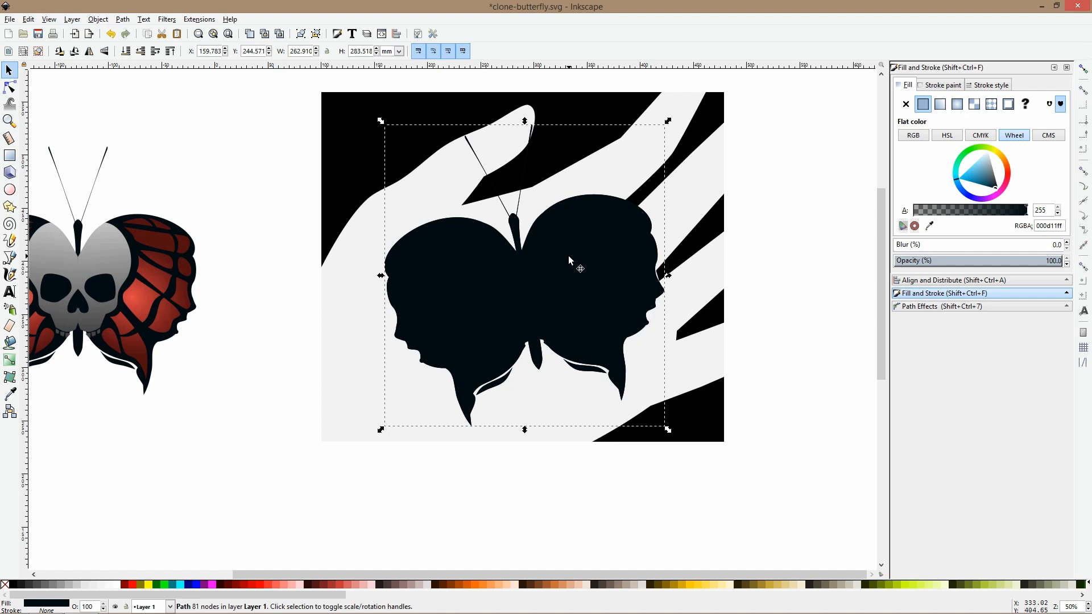
Shift the dark silhouette slightly down and lower it behind the colored butterfly as a shadow
{"action": "left_click_drag", "start_coordinate": [555, 258], "coordinate": [557, 268]}
{"action": "key", "text": "Page_Down"}
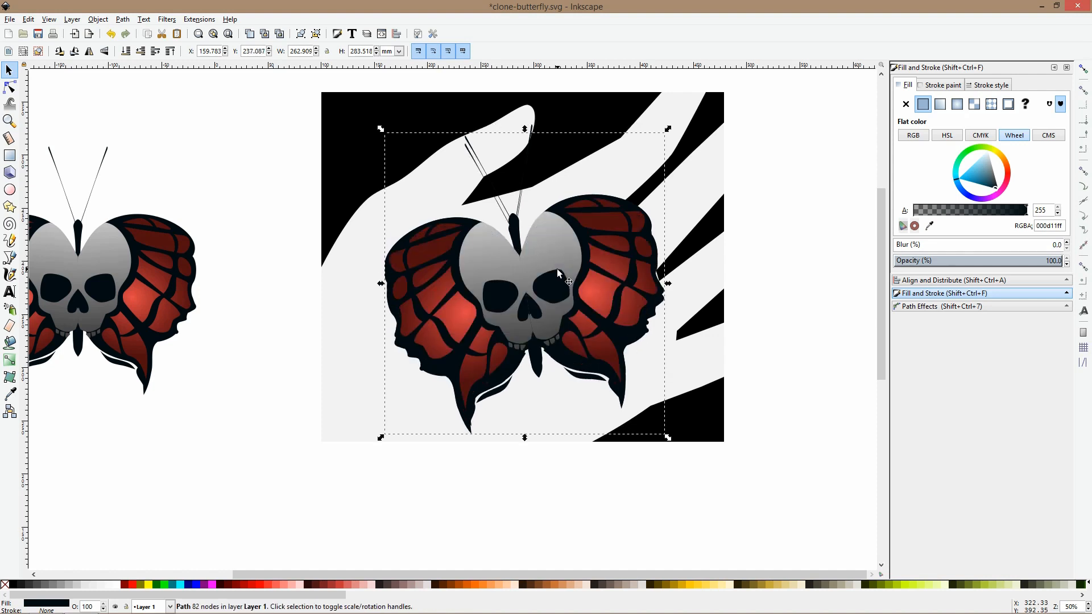
Try the shadow at 10.8% opacity with 5.4% and 1.4% blur, then remove the blur and set 70.6% opacity
{"action": "left_click", "coordinate": [904, 246]}
{"action": "left_click", "coordinate": [911, 262]}
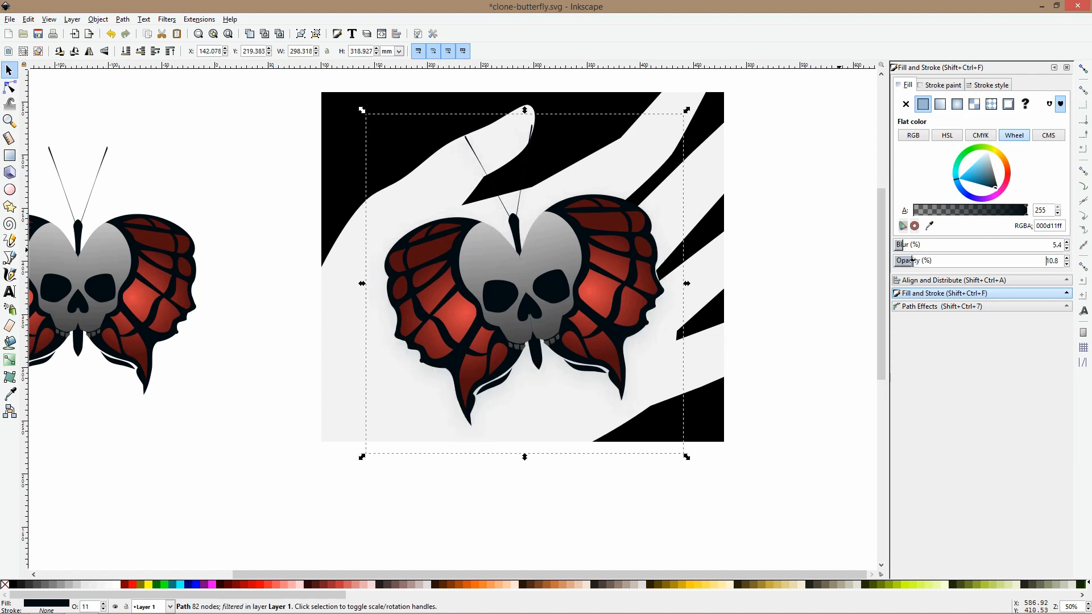
{"action": "left_click_drag", "start_coordinate": [897, 246], "coordinate": [896, 245]}
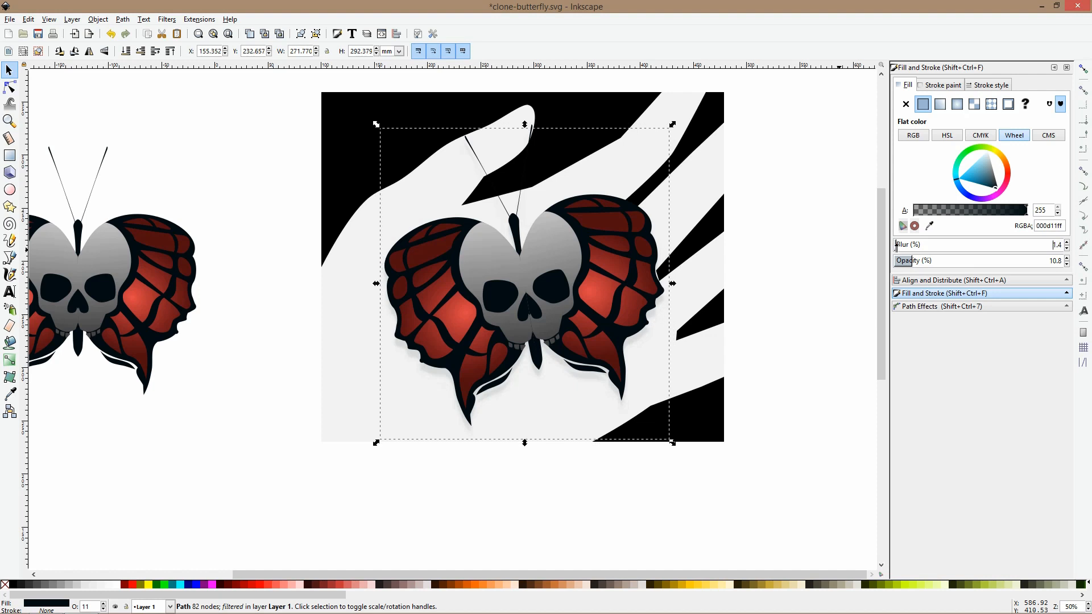
{"action": "left_click", "coordinate": [1012, 262]}
{"action": "left_click_drag", "start_coordinate": [896, 245], "coordinate": [894, 250]}
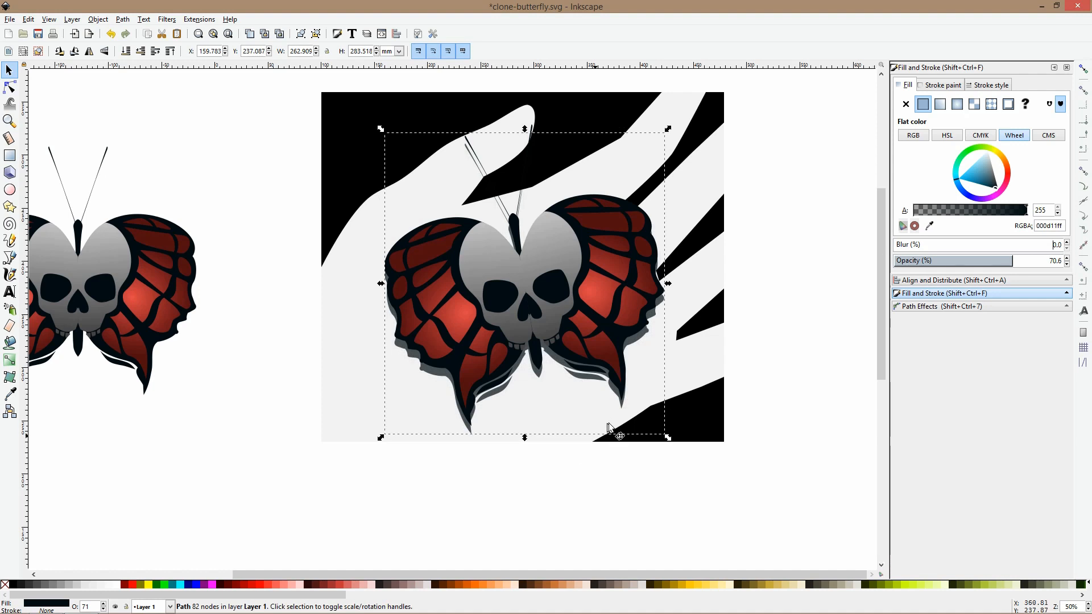
Offset the shadow silhouette slightly down and to the right of the butterfly and set its opacity to 8.1%
{"action": "left_click_drag", "start_coordinate": [643, 340], "coordinate": [653, 345]}
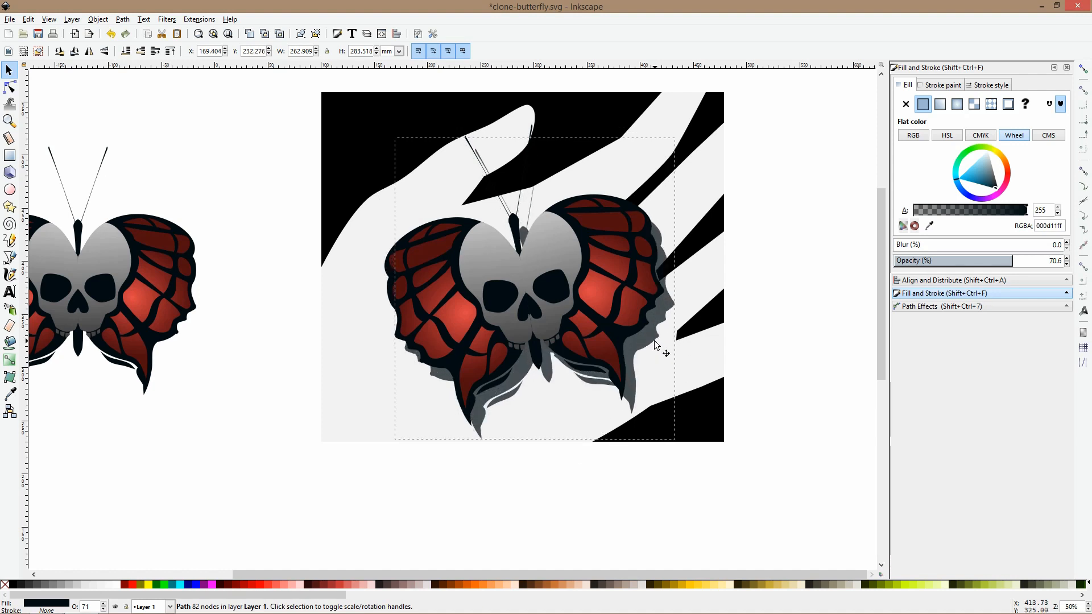
{"action": "left_click_drag", "start_coordinate": [957, 261], "coordinate": [905, 262]}
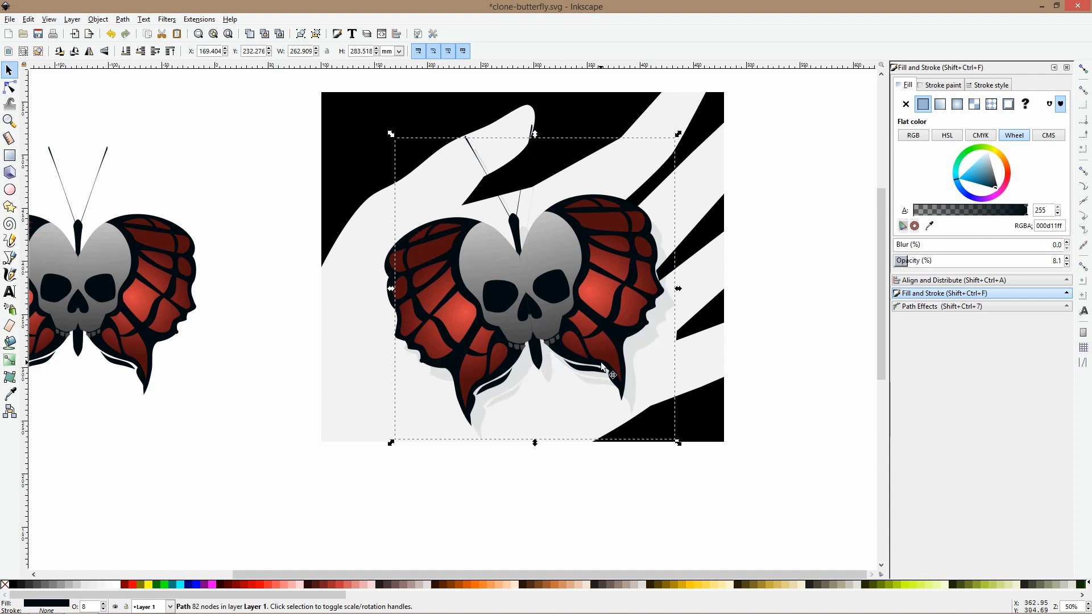
{"action": "left_click_drag", "start_coordinate": [654, 343], "coordinate": [650, 340]}
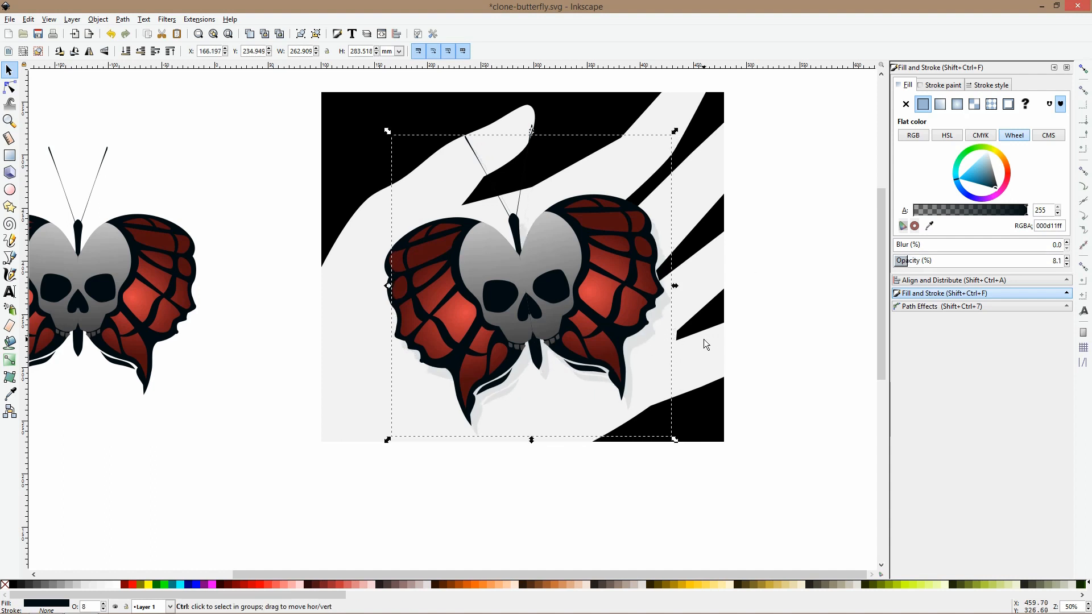
{"action": "scroll", "coordinate": [704, 339], "scroll_direction": "down", "scroll_amount": 2}
{"action": "left_click", "coordinate": [784, 294]}
{"action": "scroll", "coordinate": [712, 282], "scroll_direction": "up", "scroll_amount": 2}
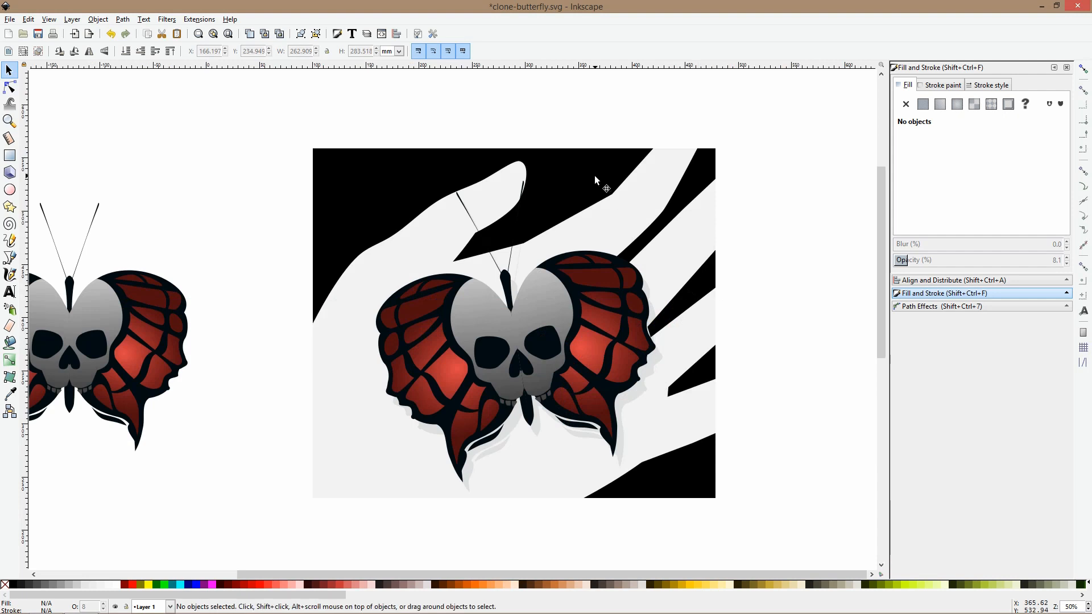
{"action": "left_click", "coordinate": [556, 169]}
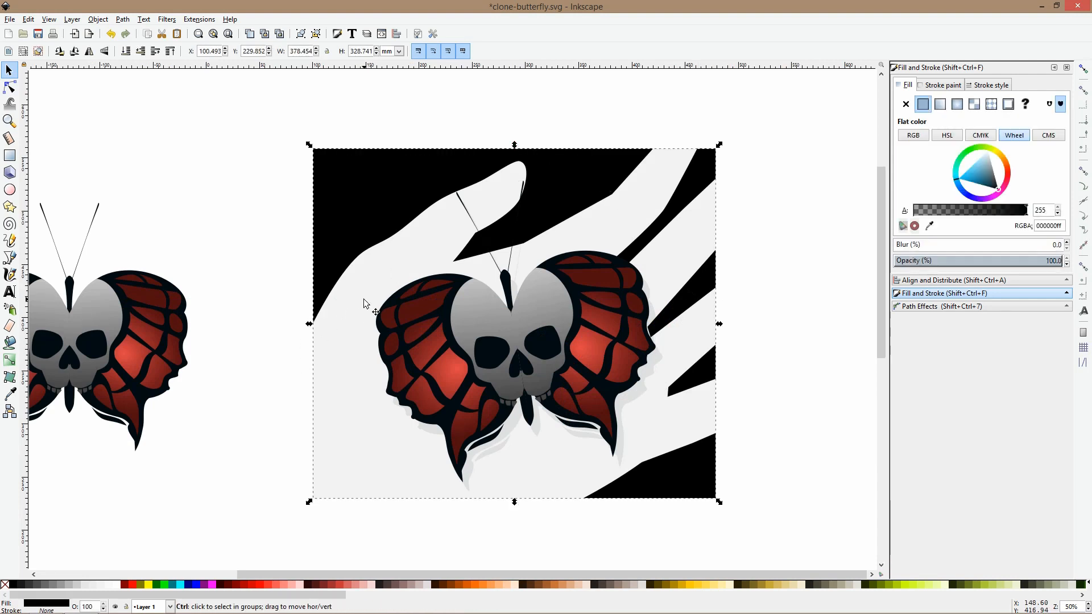
{"action": "left_click_drag", "start_coordinate": [516, 496], "coordinate": [517, 482]}
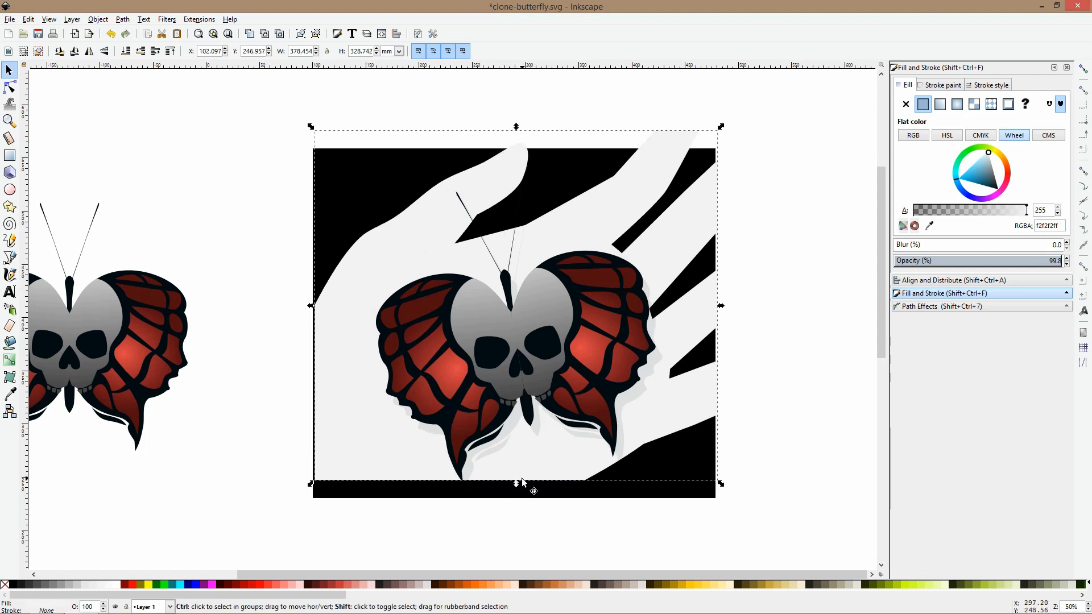
{"action": "key", "text": "ctrl+z"}
Shorten the black background rectangle by moving its top edge down and its bottom edge up
{"action": "left_click", "coordinate": [662, 480]}
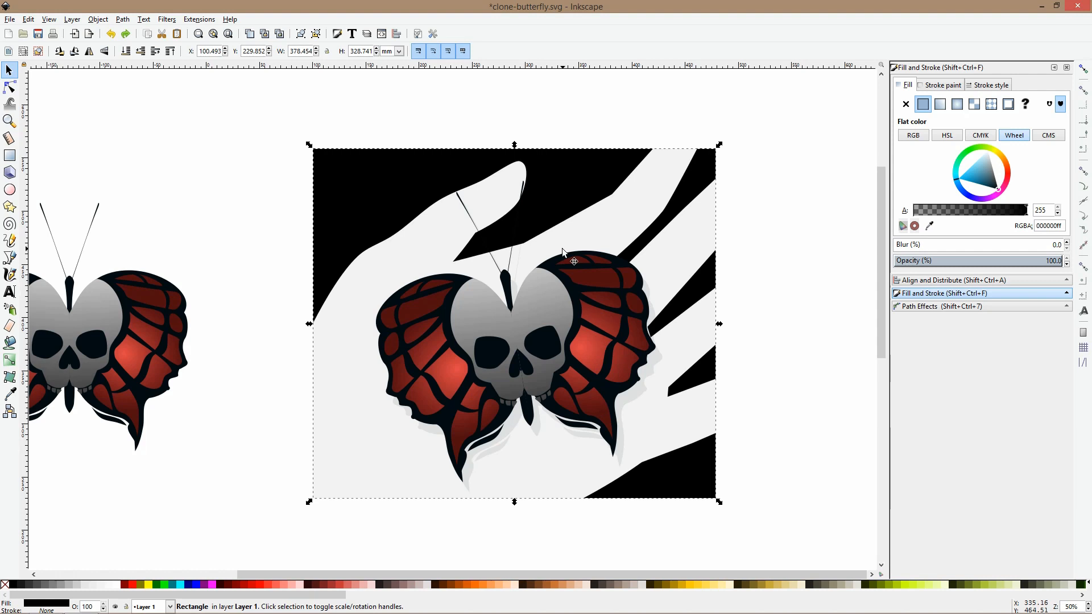
{"action": "left_click_drag", "start_coordinate": [515, 146], "coordinate": [511, 170]}
{"action": "left_click_drag", "start_coordinate": [514, 501], "coordinate": [514, 482]}
Scale the butterfly together with its shadow down to about 226 by 246 mm and reposition both over the palm
{"action": "left_click_drag", "start_coordinate": [518, 392], "coordinate": [517, 374]}
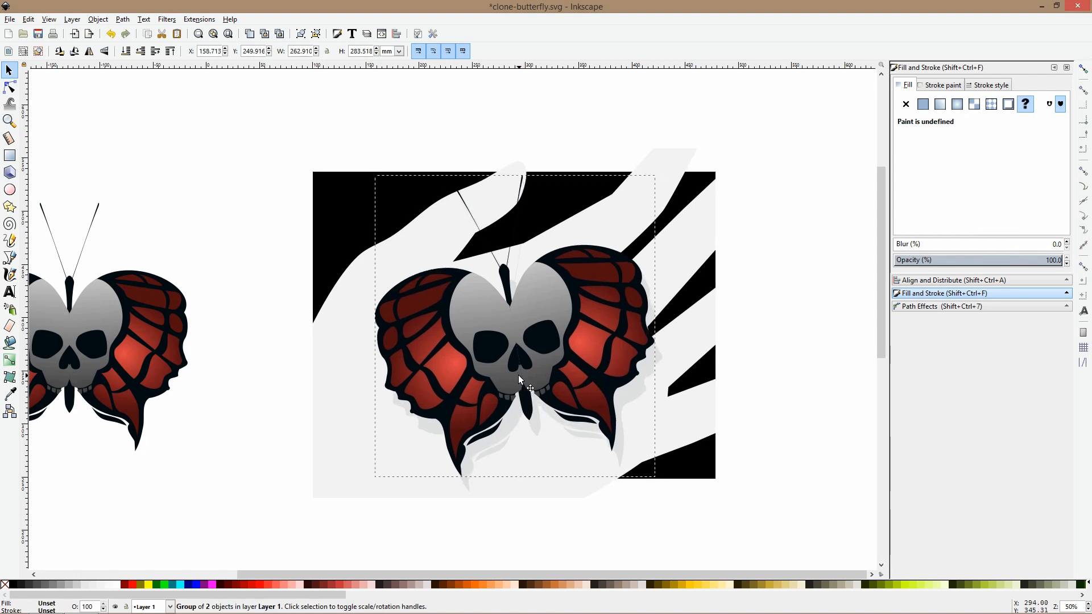
{"action": "left_click_drag", "start_coordinate": [583, 386], "coordinate": [584, 391]}
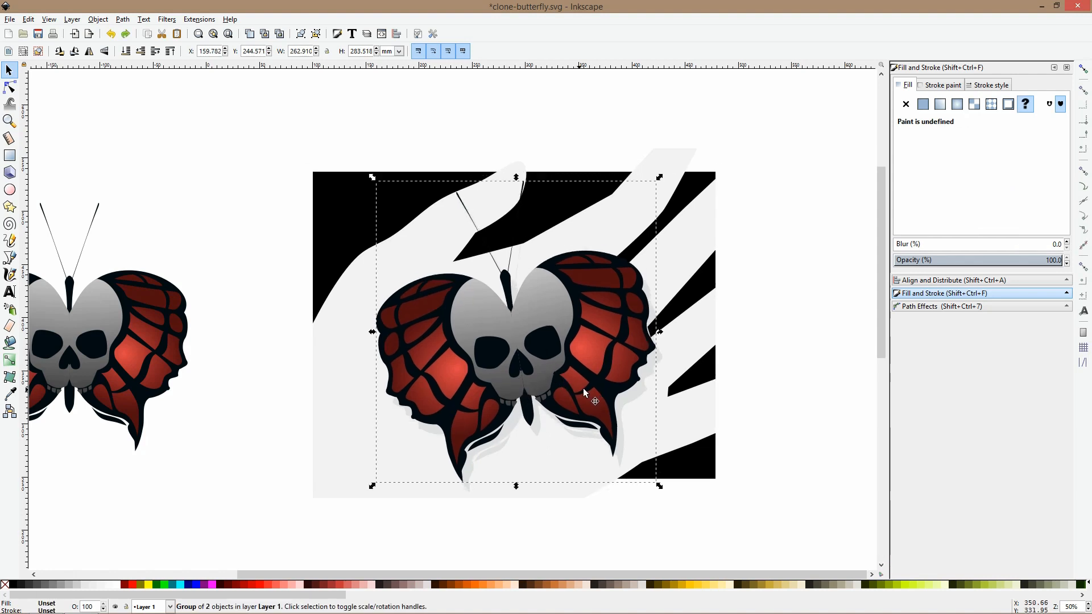
{"action": "left_click", "coordinate": [657, 360], "text": "shift"}
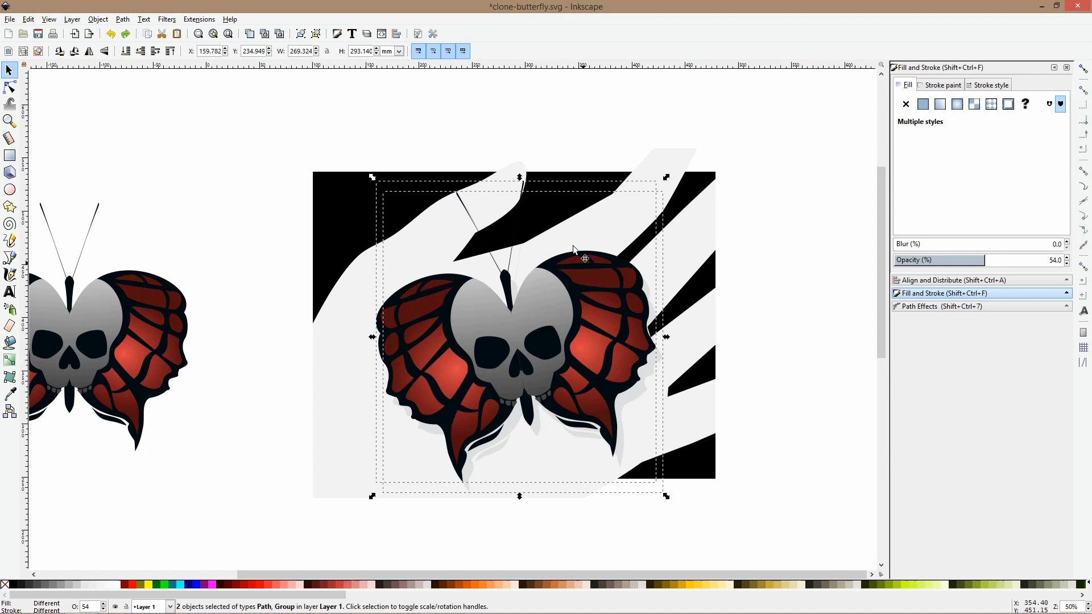
{"action": "left_click_drag", "start_coordinate": [519, 176], "coordinate": [511, 227]}
{"action": "left_click_drag", "start_coordinate": [537, 327], "coordinate": [537, 302]}
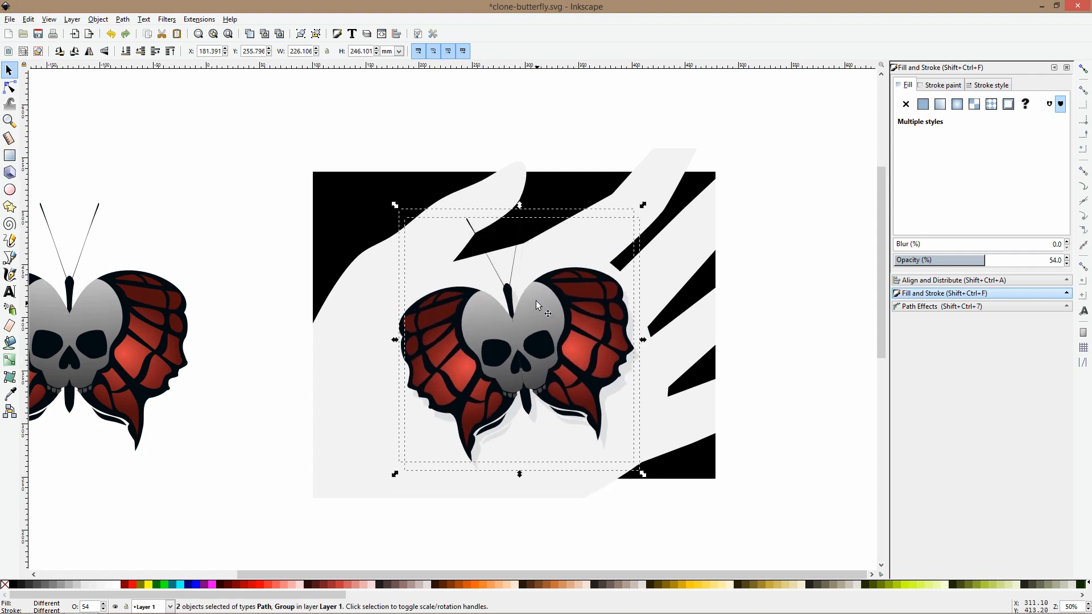
Lower the black rectangle's top edge to make it about 265 mm high, and duplicate the whole scene to the right of the original
{"action": "left_click", "coordinate": [539, 173]}
{"action": "left_click_drag", "start_coordinate": [513, 165], "coordinate": [510, 196]}
{"action": "scroll", "coordinate": [551, 266], "scroll_direction": "down", "scroll_amount": 2}
{"action": "left_click_drag", "start_coordinate": [726, 172], "coordinate": [412, 425]}
{"action": "key", "text": "ctrl+d"}
{"action": "left_click_drag", "start_coordinate": [521, 289], "coordinate": [390, 244]}
Duplicate the copied scene's black rectangle, raise it to the top, and intersect it with the hand to trim the overhang
{"action": "scroll", "coordinate": [401, 147], "scroll_direction": "up", "scroll_amount": 3}
{"action": "key", "text": "Escape"}
{"action": "left_click", "coordinate": [134, 288]}
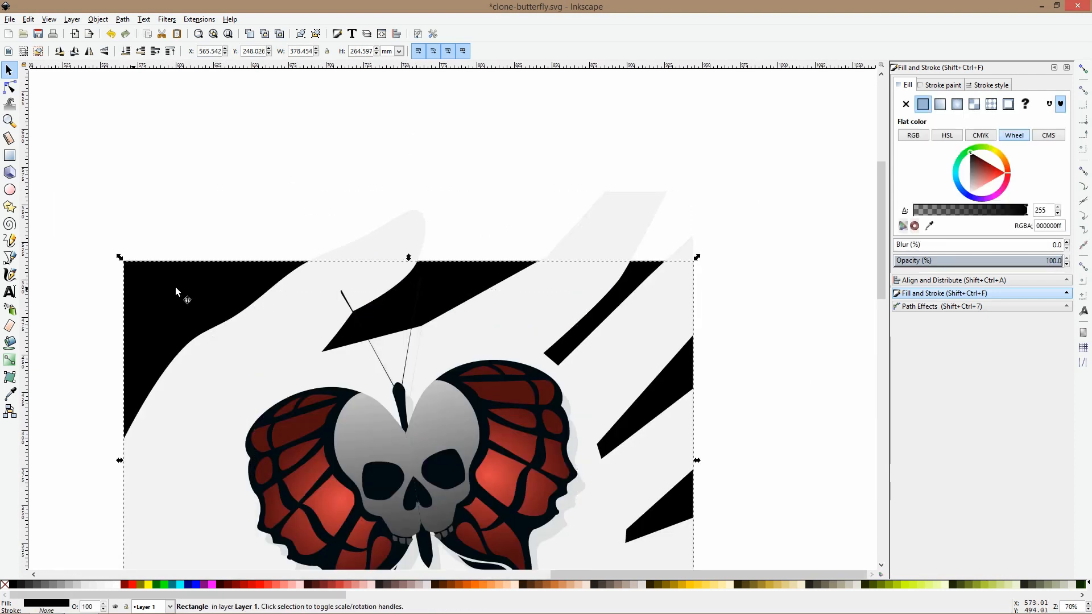
{"action": "left_click", "coordinate": [241, 162]}
{"action": "left_click", "coordinate": [195, 285]}
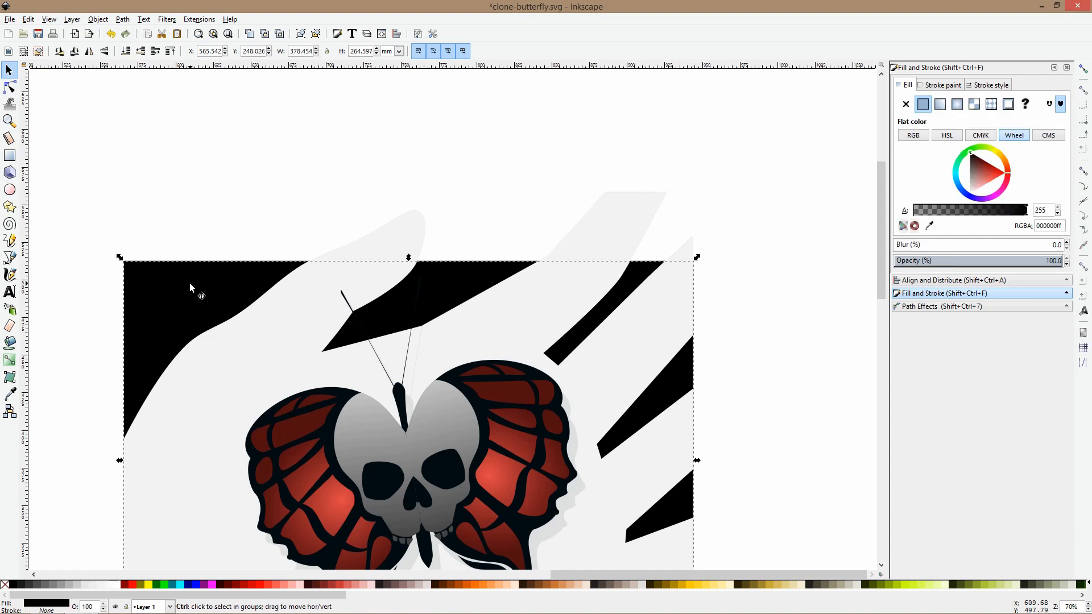
{"action": "key", "text": "Home"}
{"action": "left_click", "coordinate": [418, 225], "text": "shift"}
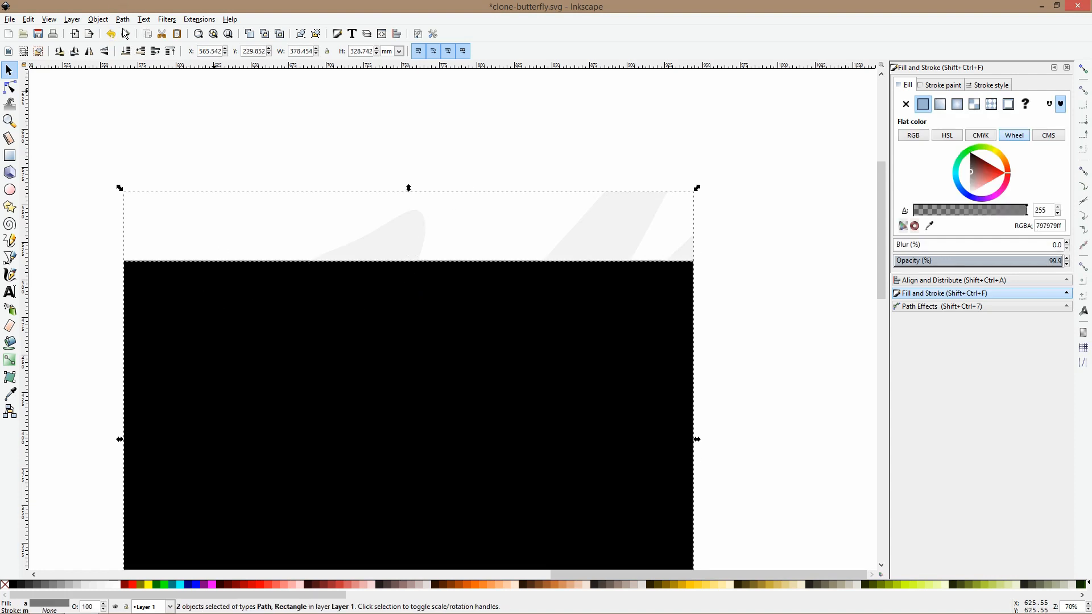
{"action": "left_click", "coordinate": [123, 20]}
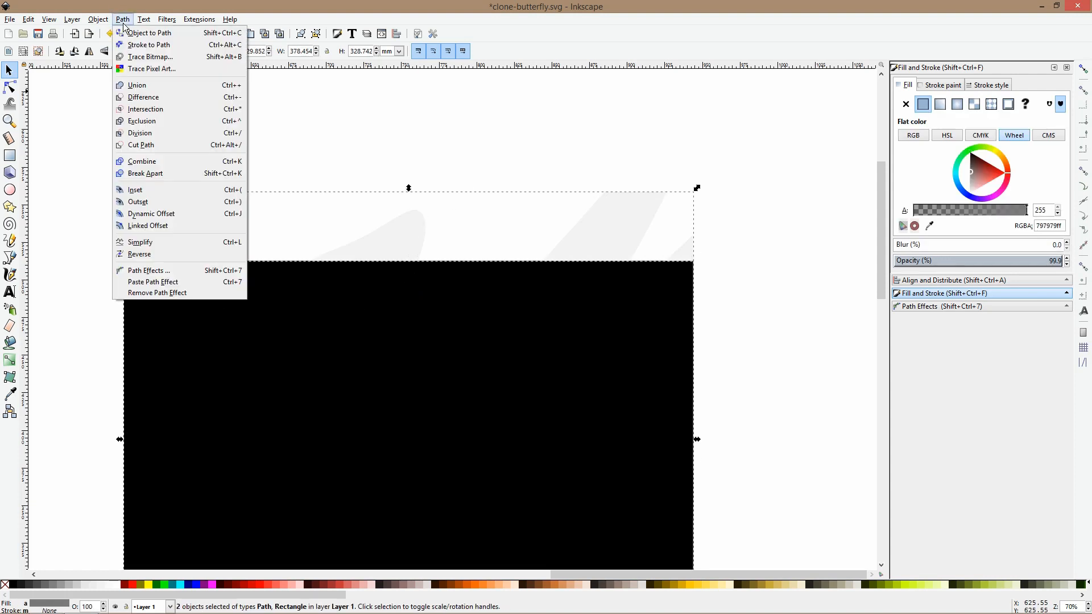
{"action": "left_click", "coordinate": [145, 121]}
{"action": "left_click", "coordinate": [479, 200]}
{"action": "scroll", "coordinate": [479, 200], "scroll_direction": "down", "scroll_amount": 2}
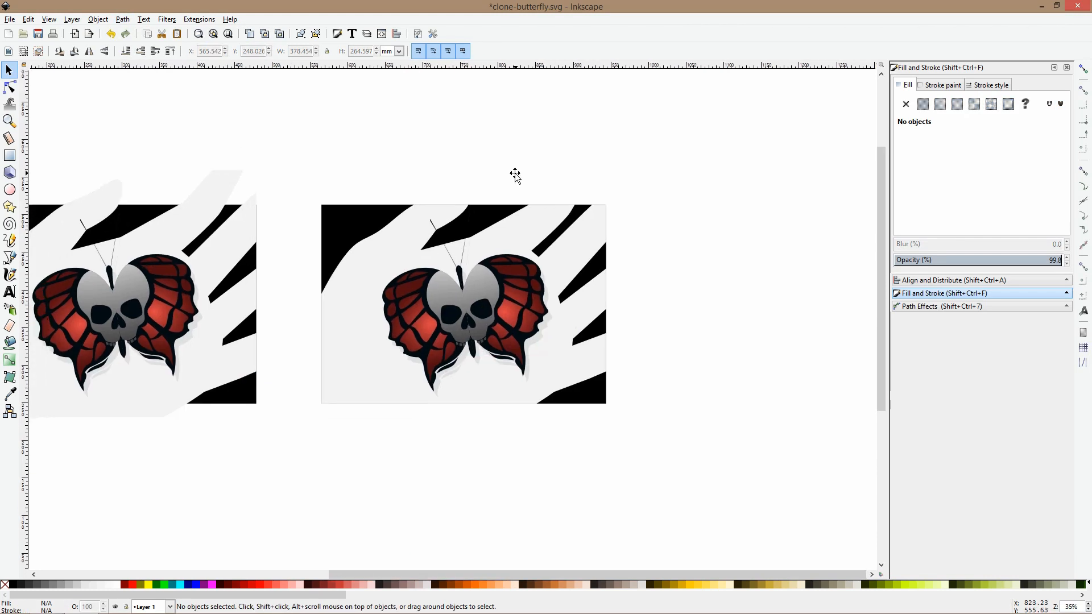
{"action": "scroll", "coordinate": [486, 217], "scroll_direction": "up", "scroll_amount": 2}
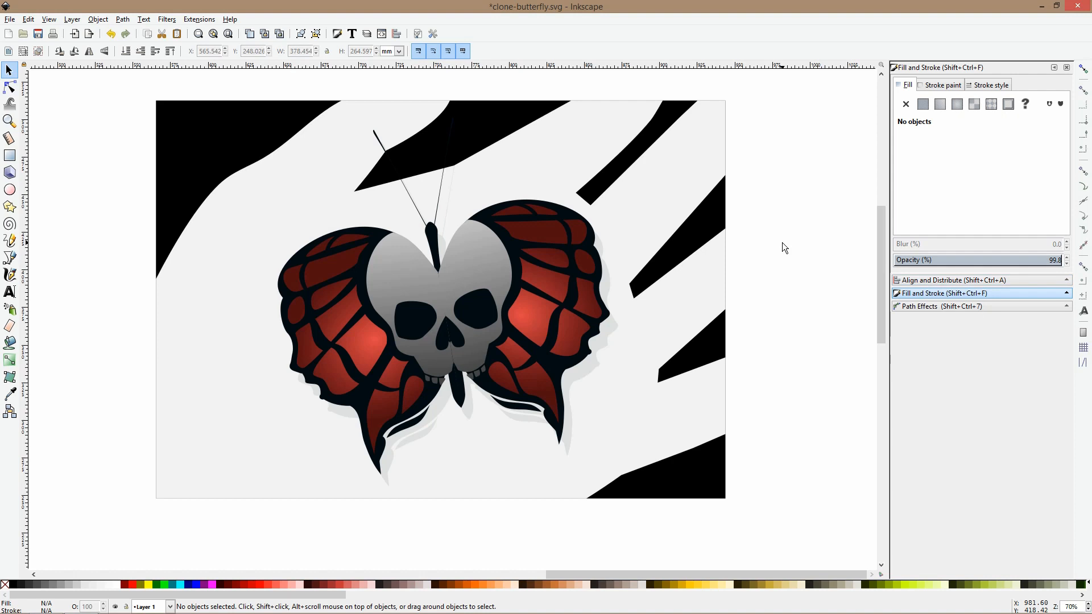
Move the center of the left wing's red radial gradient up and outward on the trimmed scene copy's butterfly
{"action": "left_click", "coordinate": [372, 346]}
{"action": "double_click", "coordinate": [372, 345]}
{"action": "left_click", "coordinate": [371, 344]}
{"action": "double_click", "coordinate": [371, 344]}
{"action": "left_click", "coordinate": [371, 344]}
{"action": "left_click", "coordinate": [10, 89]}
{"action": "left_click_drag", "start_coordinate": [373, 339], "coordinate": [335, 294]}
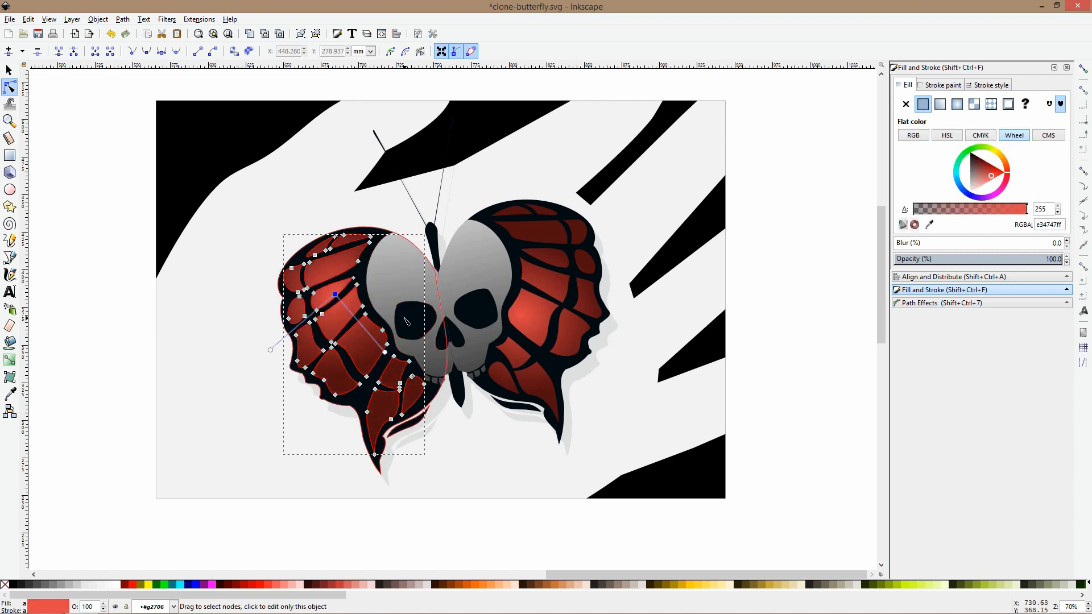
Shift the same left wing's radial gradient center inward to the edge of the skull
{"action": "left_click", "coordinate": [544, 295]}
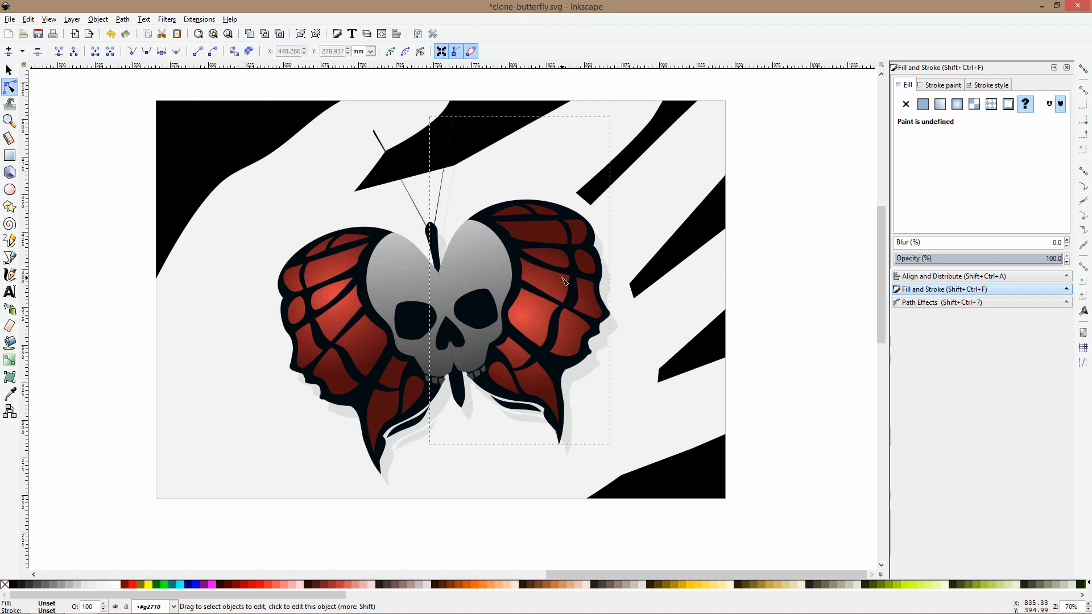
{"action": "scroll", "coordinate": [33, 121], "scroll_direction": "down", "scroll_amount": 4}
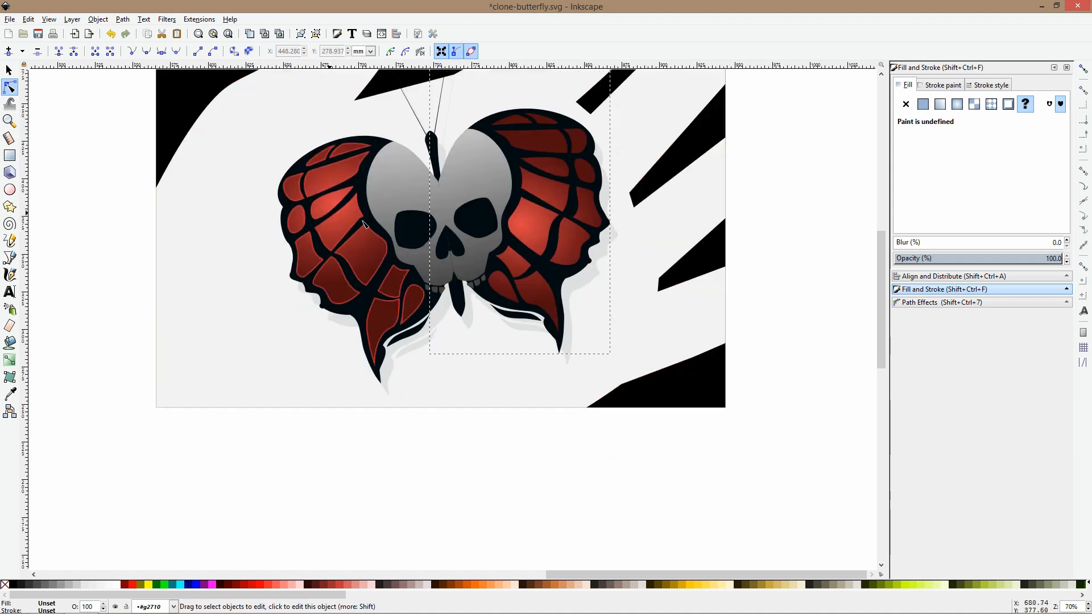
{"action": "left_click", "coordinate": [349, 222]}
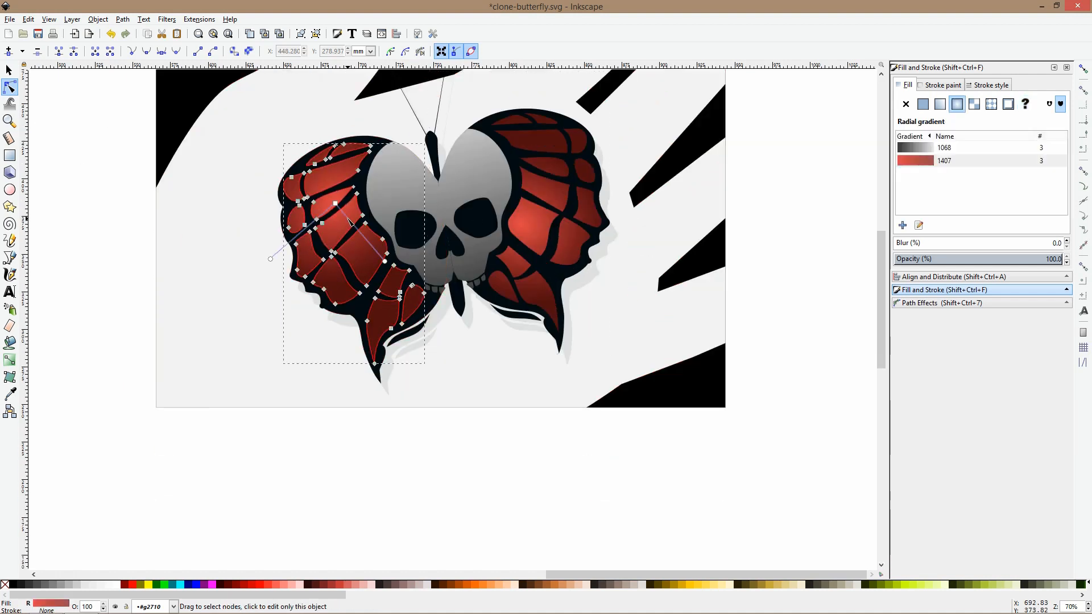
{"action": "left_click_drag", "start_coordinate": [337, 207], "coordinate": [380, 216]}
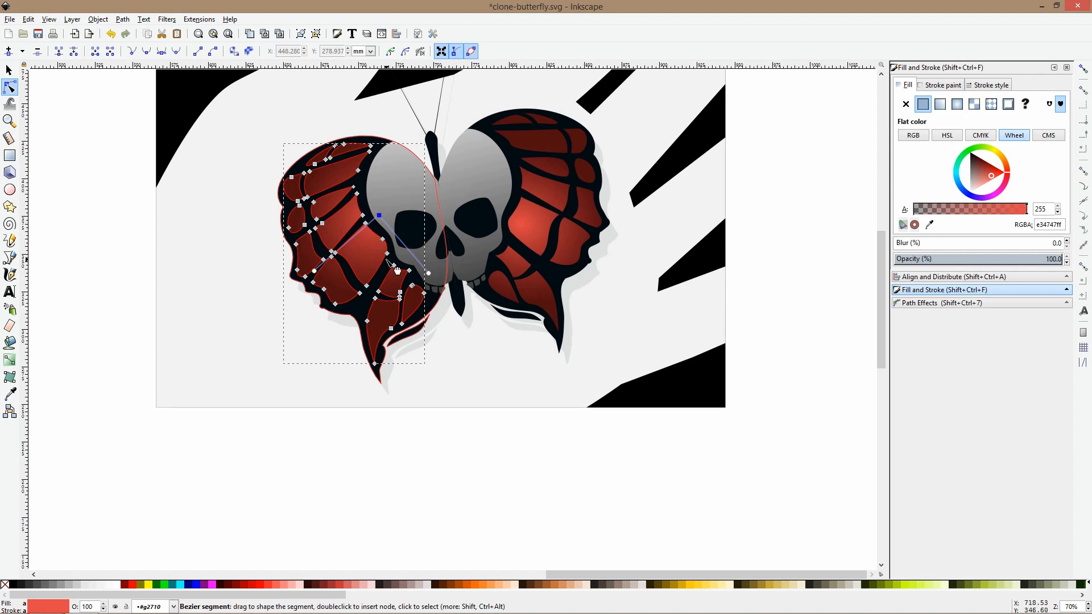
On the original butterfly, move the center of the left wing's red radial gradient up toward the wing's outer edge
{"action": "scroll", "coordinate": [397, 270], "scroll_direction": "down", "scroll_amount": 3}
{"action": "left_click_drag", "start_coordinate": [495, 250], "coordinate": [947, 310]}
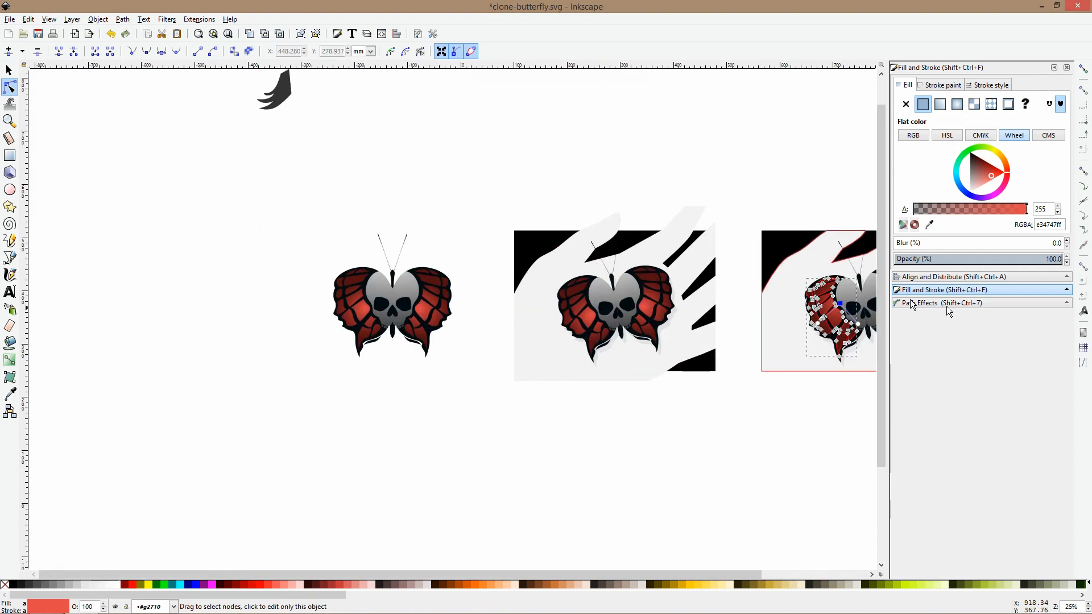
{"action": "scroll", "coordinate": [360, 317], "scroll_direction": "up", "scroll_amount": 3}
{"action": "left_click", "coordinate": [371, 293]}
{"action": "mouse_move", "coordinate": [385, 276]}
{"action": "left_mouse_down"}
{"action": "mouse_move", "coordinate": [380, 245]}
{"action": "mouse_move", "coordinate": [346, 236]}
{"action": "left_mouse_up"}
{"action": "scroll", "coordinate": [502, 303], "scroll_direction": "down", "scroll_amount": 4}
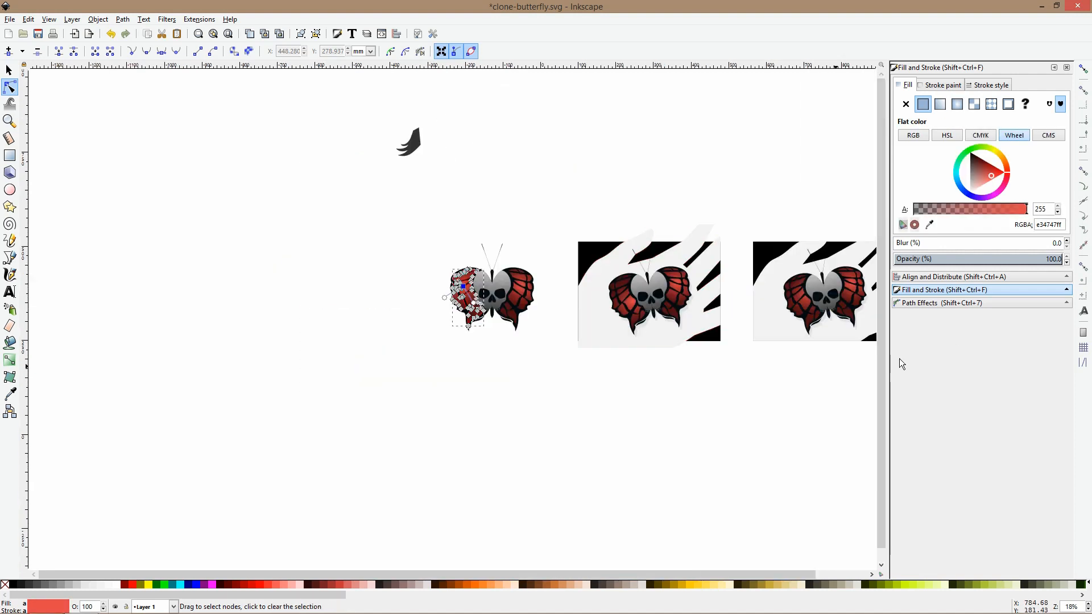
{"action": "scroll", "coordinate": [870, 297], "scroll_direction": "up", "scroll_amount": 4}
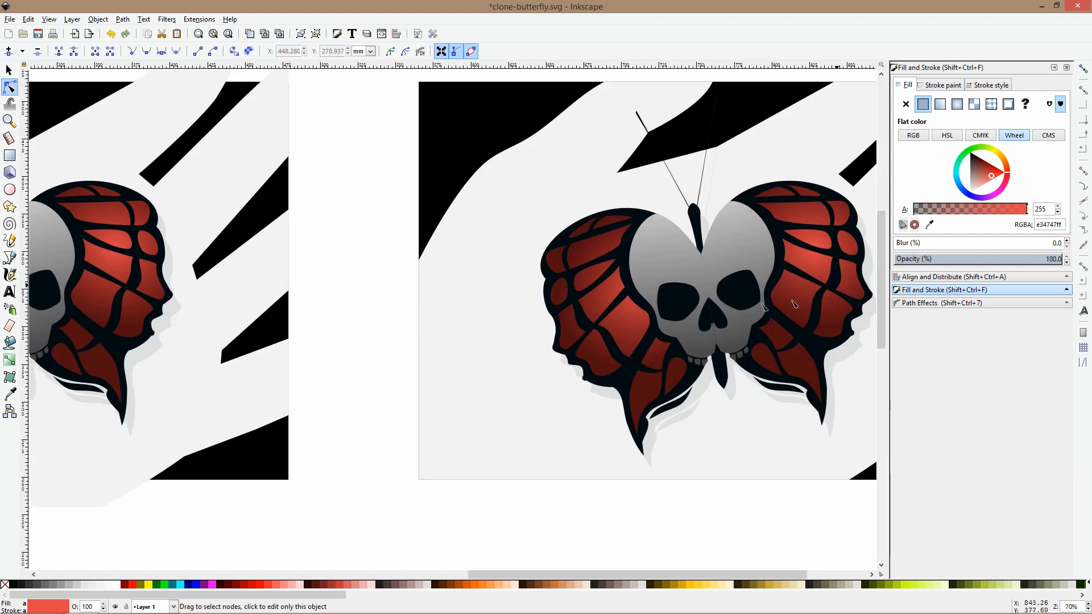
Pull in the outer handle of the left wing's radial gradient on the trimmed scene copy's butterfly
{"action": "left_click", "coordinate": [576, 347]}
{"action": "left_click_drag", "start_coordinate": [577, 342], "coordinate": [671, 343]}
{"action": "key", "text": "s"}
{"action": "scroll", "coordinate": [671, 343], "scroll_direction": "down", "scroll_amount": 2}
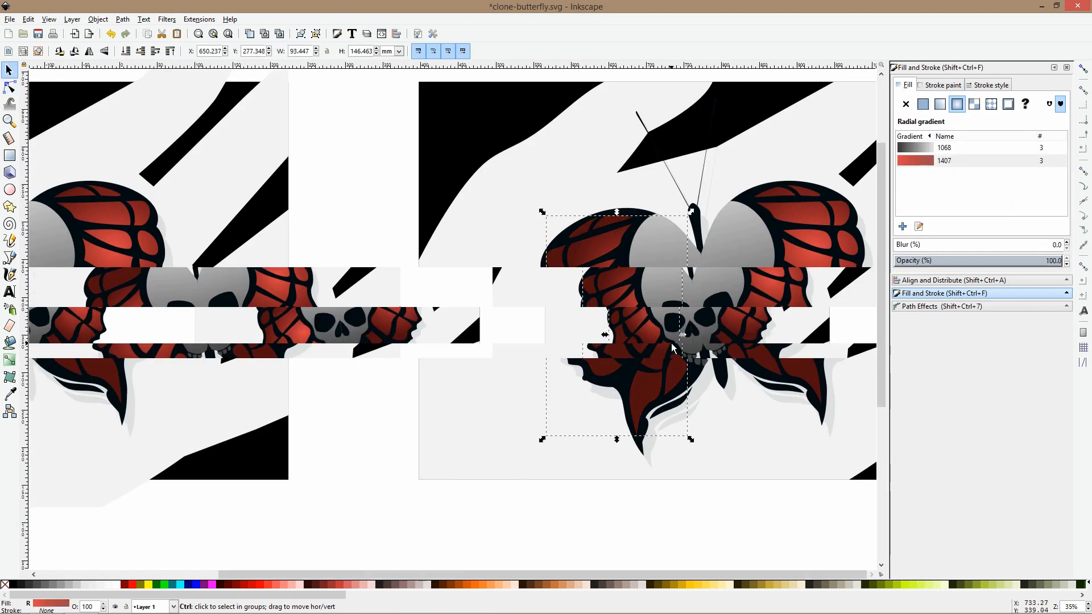
{"action": "left_click", "coordinate": [709, 476]}
{"action": "left_click_drag", "start_coordinate": [791, 397], "coordinate": [607, 302]}
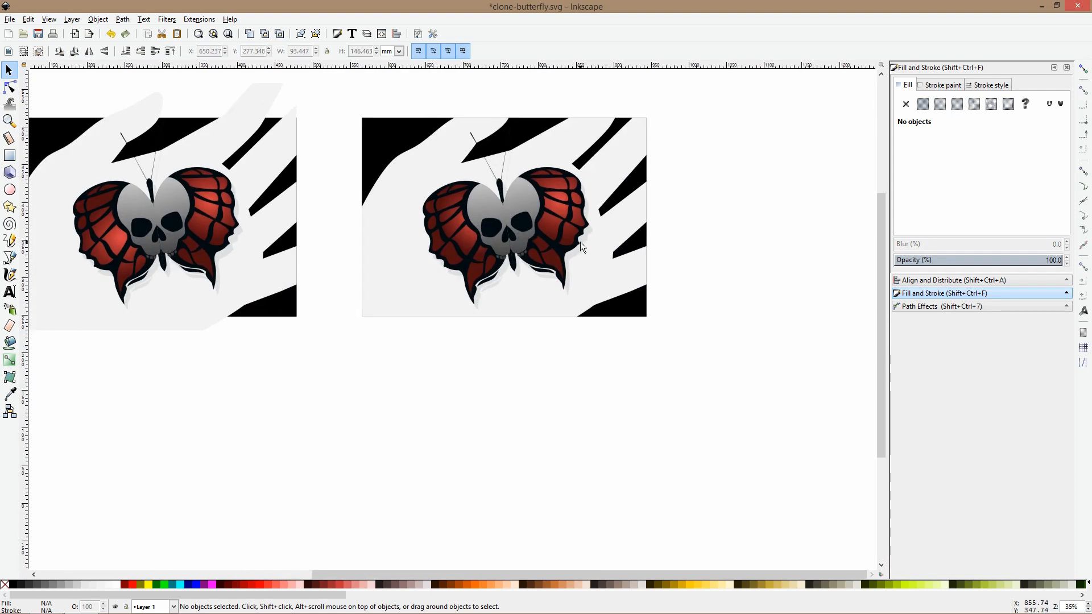
Set the lower stop of the original butterfly's left skull-half gradient to the dark outline color 000d11 and place it below the teeth
{"action": "left_click_drag", "start_coordinate": [470, 252], "coordinate": [771, 262]}
{"action": "left_click", "coordinate": [220, 227], "text": "ctrl"}
{"action": "scroll", "coordinate": [207, 222], "scroll_direction": "up", "scroll_amount": 4}
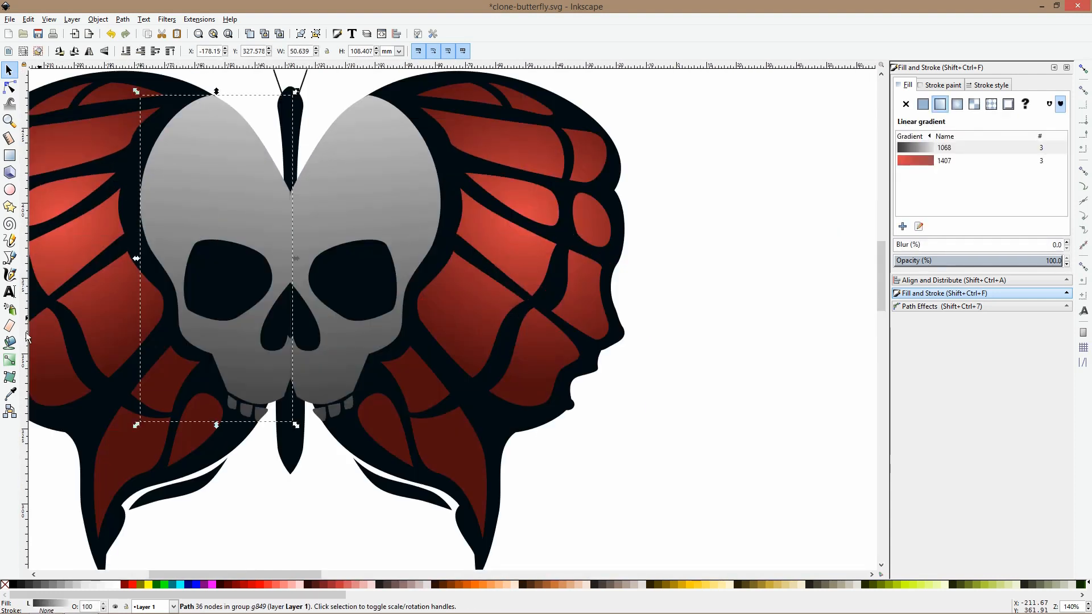
{"action": "left_click", "coordinate": [11, 364]}
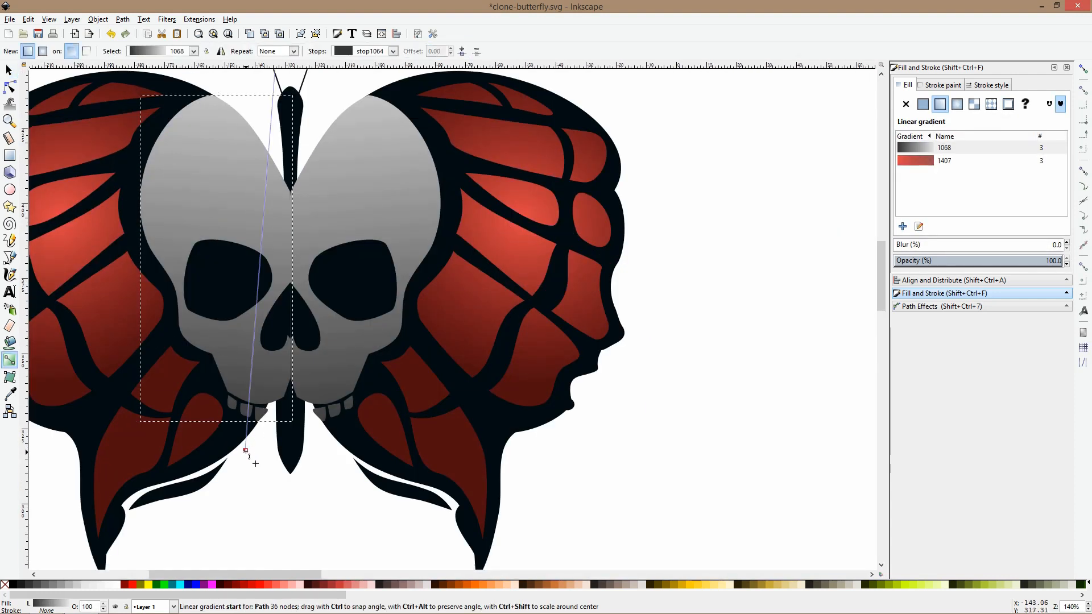
{"action": "left_click_drag", "start_coordinate": [245, 450], "coordinate": [242, 406]}
{"action": "left_click", "coordinate": [10, 394]}
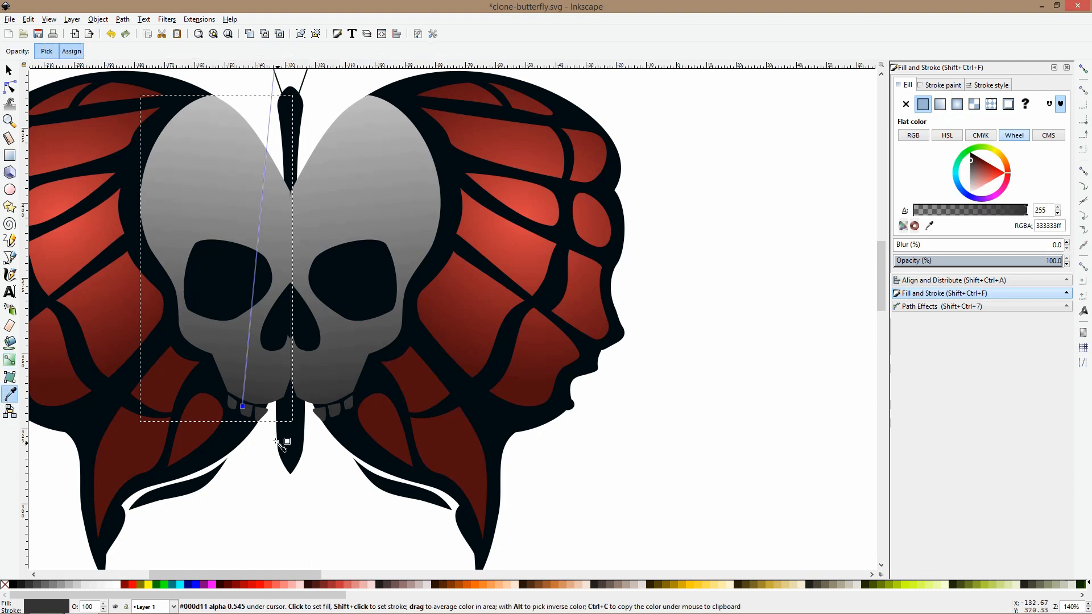
{"action": "left_click", "coordinate": [244, 421]}
{"action": "key", "text": "ctrl+z"}
{"action": "key", "text": "ctrl+z"}
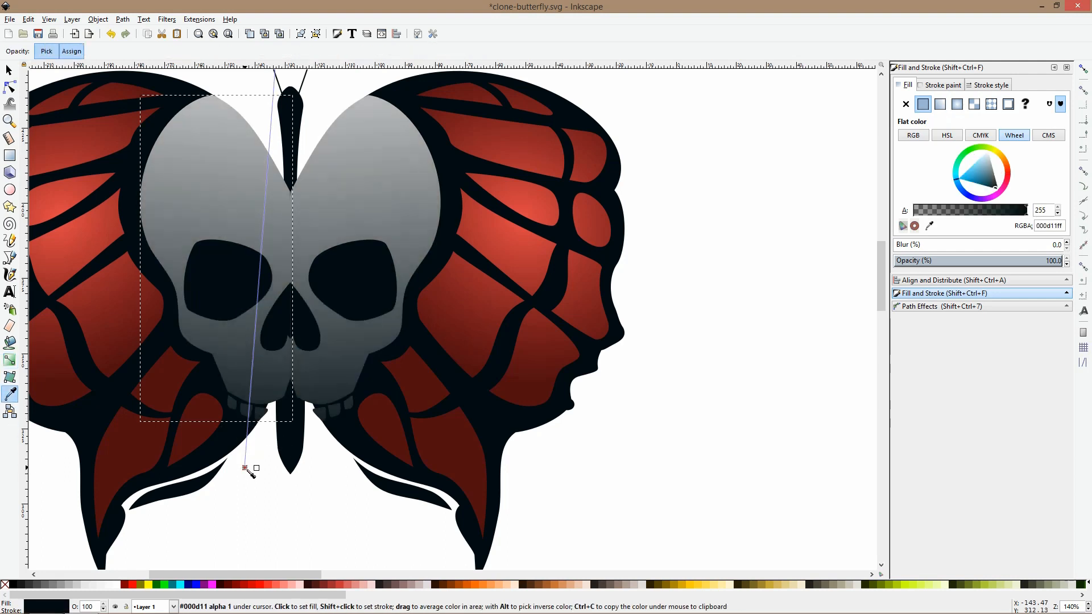
Extend the skull gradient's light end upward beyond the original butterfly's antennae
{"action": "scroll", "coordinate": [276, 137], "scroll_direction": "down", "scroll_amount": 2}
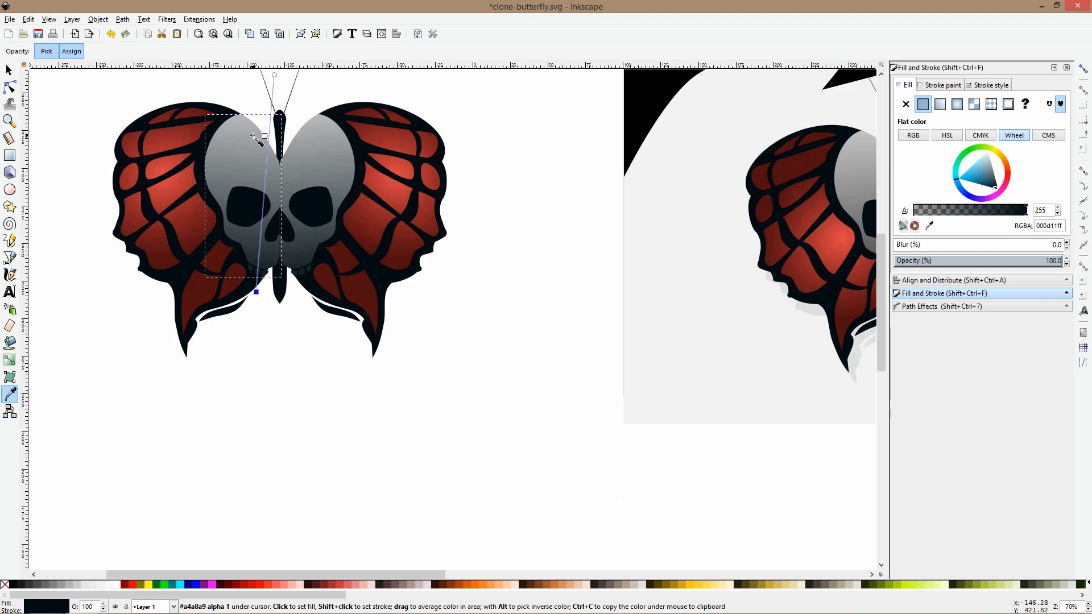
{"action": "mouse_move", "coordinate": [275, 76]}
{"action": "left_mouse_down"}
{"action": "mouse_move", "coordinate": [255, 89]}
{"action": "mouse_move", "coordinate": [256, 39]}
{"action": "mouse_move", "coordinate": [251, 174]}
{"action": "left_mouse_up"}
{"action": "scroll", "coordinate": [438, 246], "scroll_direction": "down", "scroll_amount": 4, "text": "ctrl"}
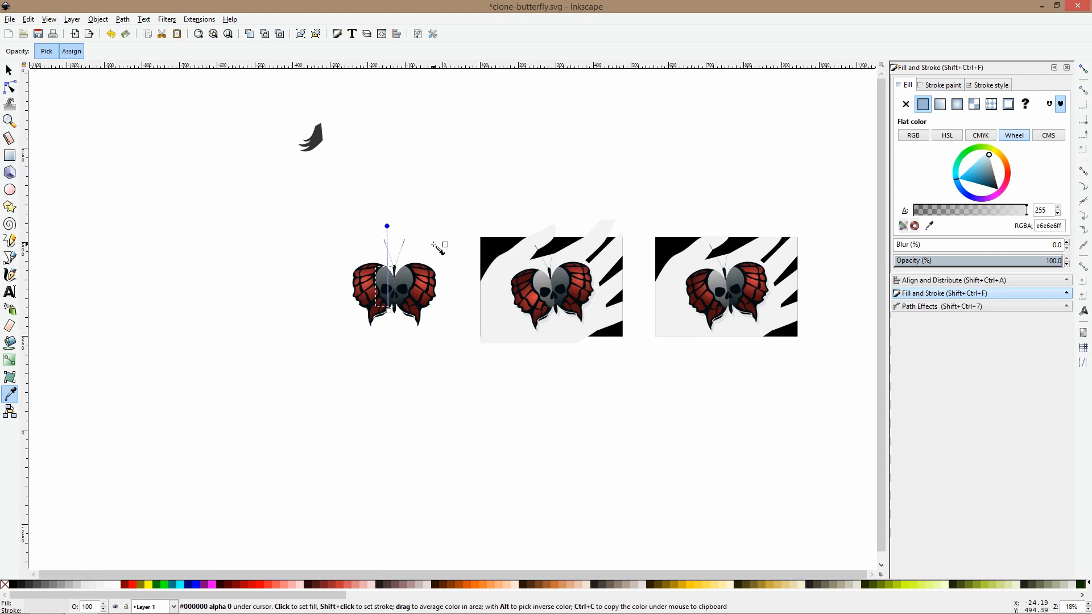
{"action": "key", "text": "s"}
Apply linear gradient 2915 to the left skull half of the butterfly in the trimmed scene copy
{"action": "scroll", "coordinate": [675, 284], "scroll_direction": "up", "scroll_amount": 2, "text": "ctrl"}
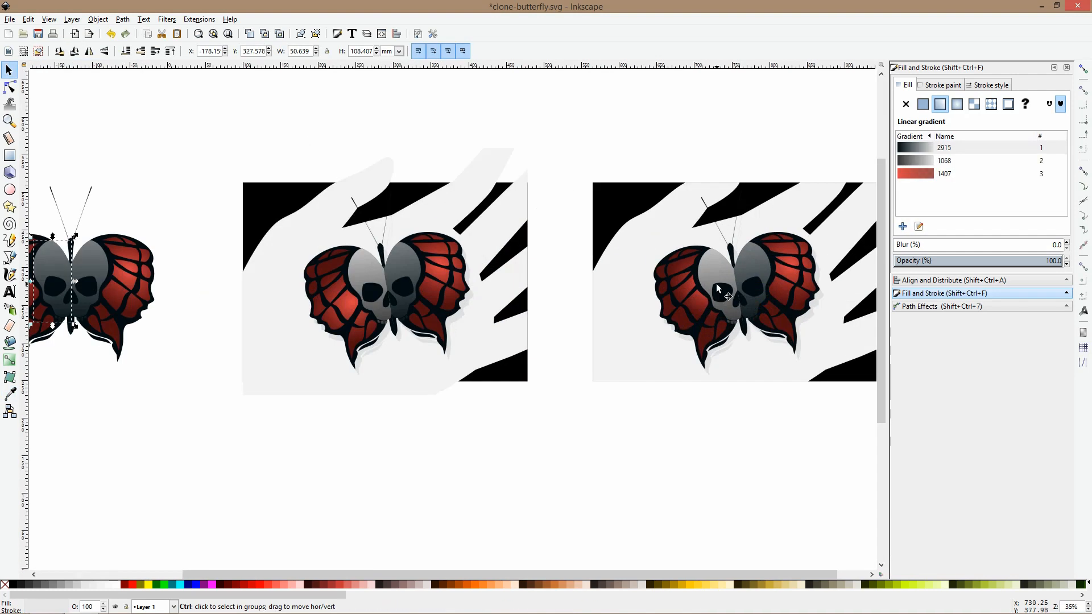
{"action": "left_click", "coordinate": [706, 275], "text": "ctrl"}
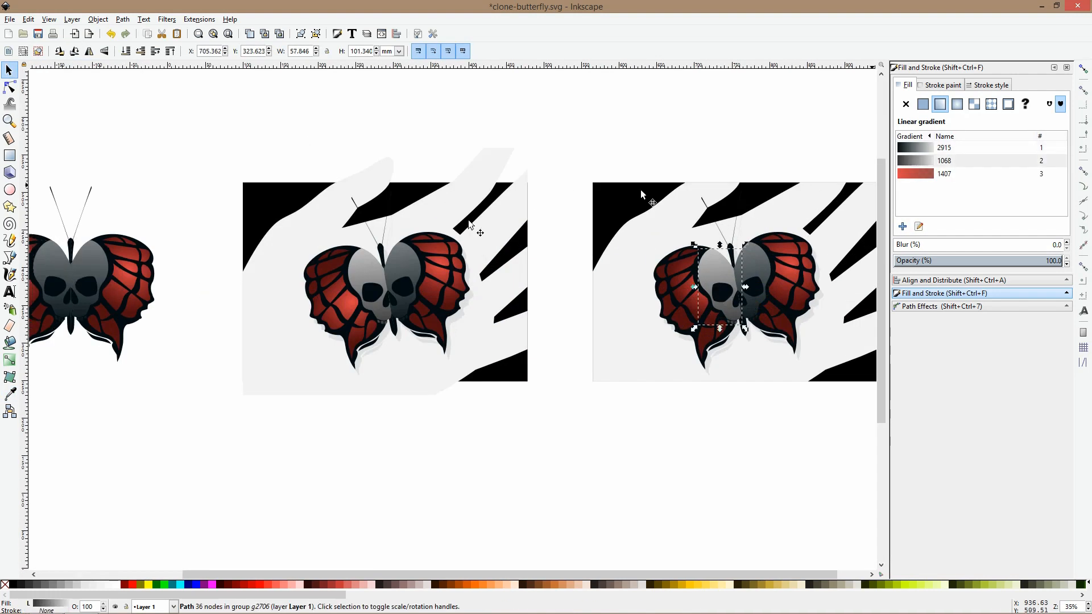
{"action": "left_click", "coordinate": [46, 256]}
{"action": "left_click", "coordinate": [45, 256], "text": "ctrl"}
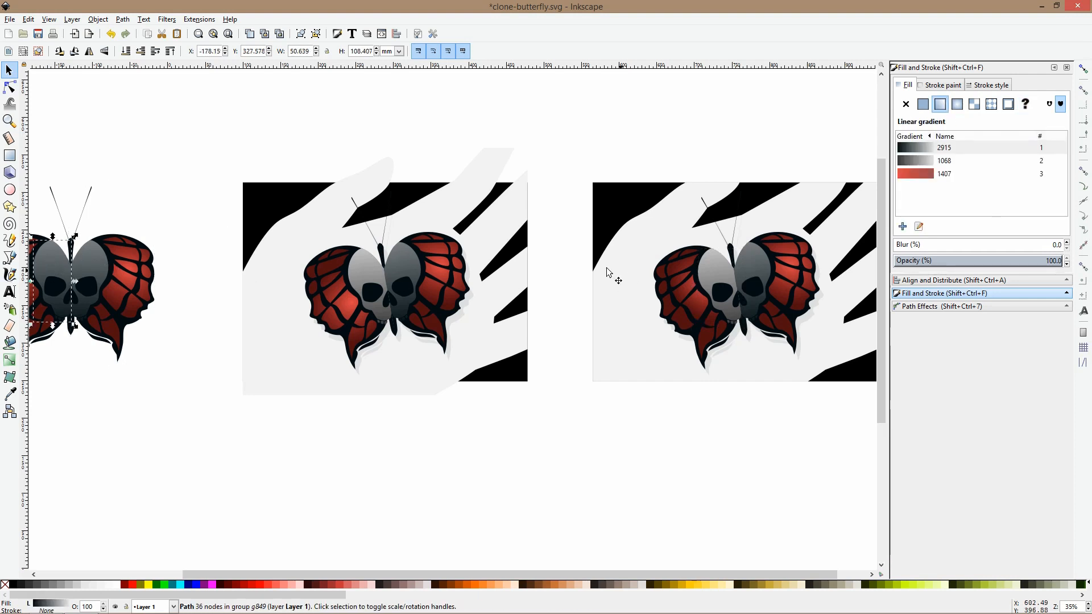
{"action": "left_click", "coordinate": [704, 265], "text": "ctrl"}
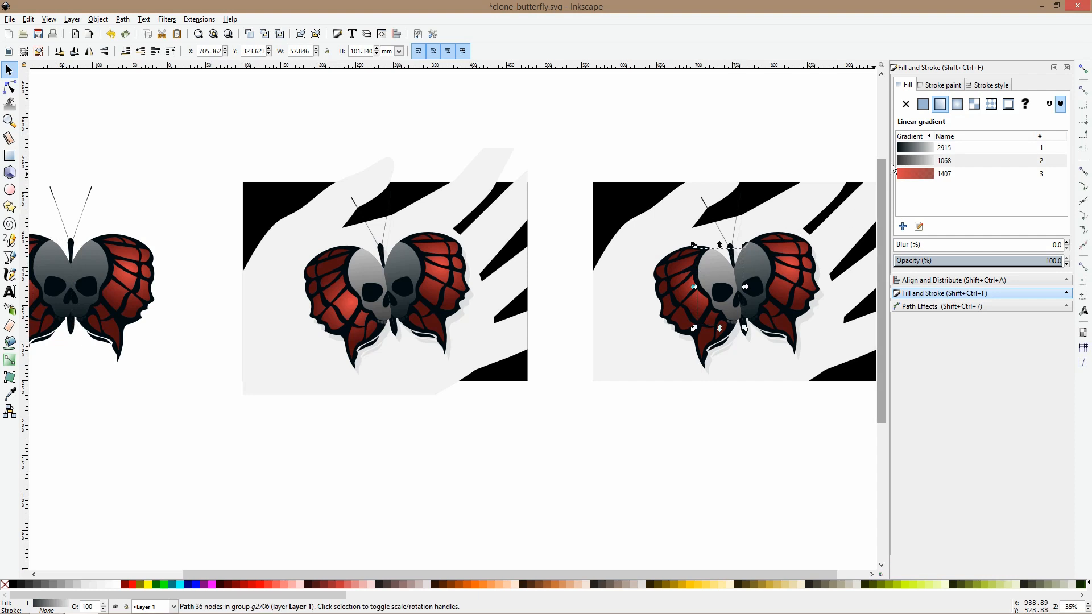
{"action": "left_click", "coordinate": [905, 148]}
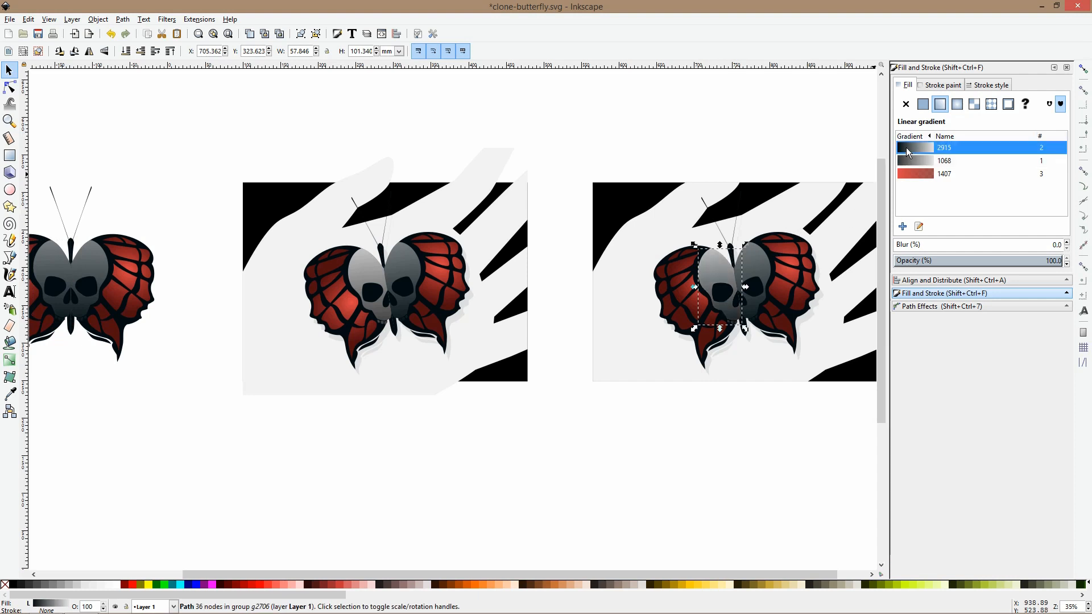
Stretch the light end of the scene copy's left skull-half gradient upward to above the black background
{"action": "left_click", "coordinate": [9, 360]}
{"action": "scroll", "coordinate": [885, 273], "scroll_direction": "up", "scroll_amount": 5}
{"action": "left_click_drag", "start_coordinate": [724, 332], "coordinate": [693, 277]}
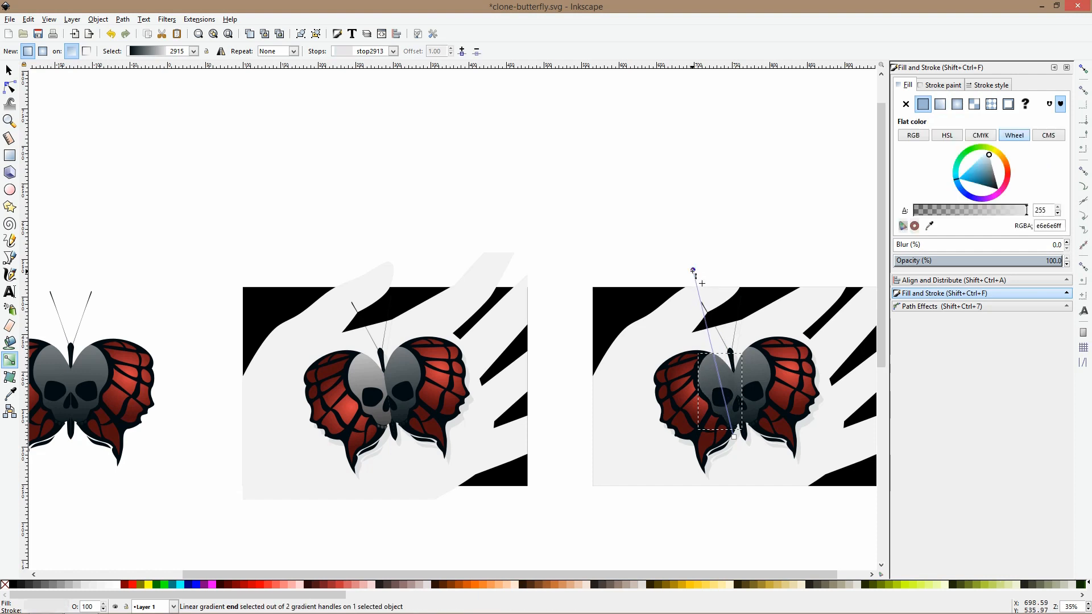
{"action": "key", "text": "s"}
{"action": "scroll", "coordinate": [759, 391], "scroll_direction": "up", "scroll_amount": 3}
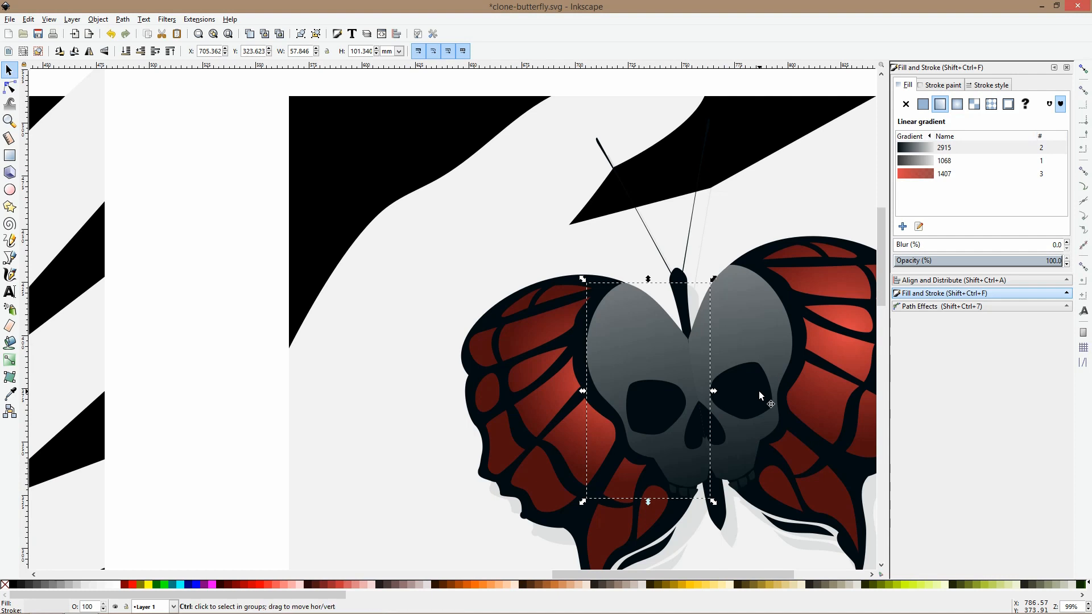
{"action": "scroll", "coordinate": [758, 391], "scroll_direction": "down", "scroll_amount": 4}
Delete the butterfly from the trimmed scene copy, keeping its shadow
{"action": "left_click", "coordinate": [771, 259]}
{"action": "left_click_drag", "start_coordinate": [774, 305], "coordinate": [737, 223]}
{"action": "left_click", "coordinate": [725, 279]}
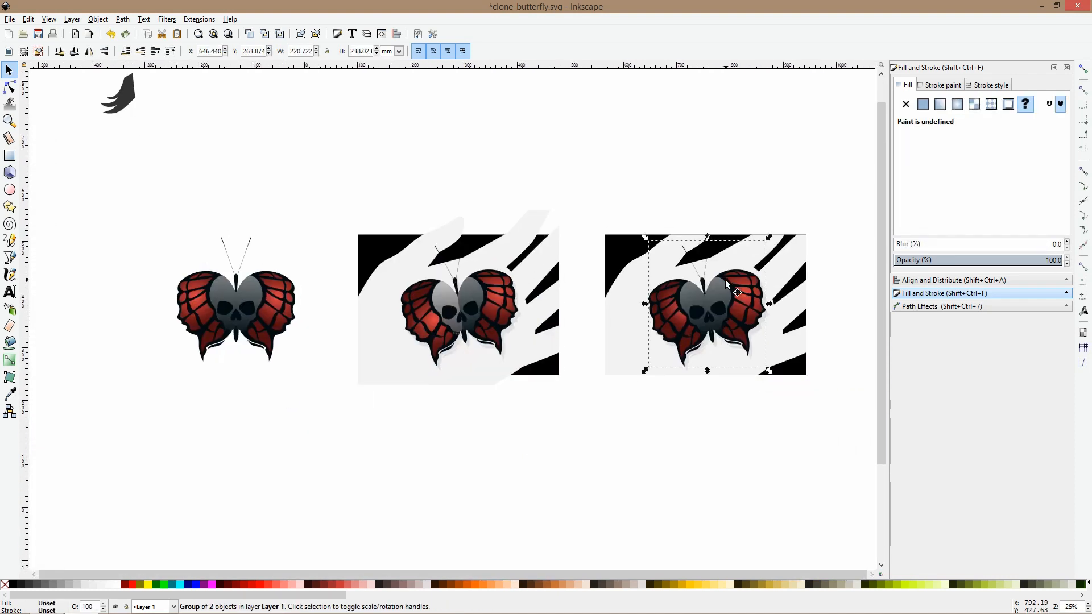
{"action": "key", "text": "Delete"}
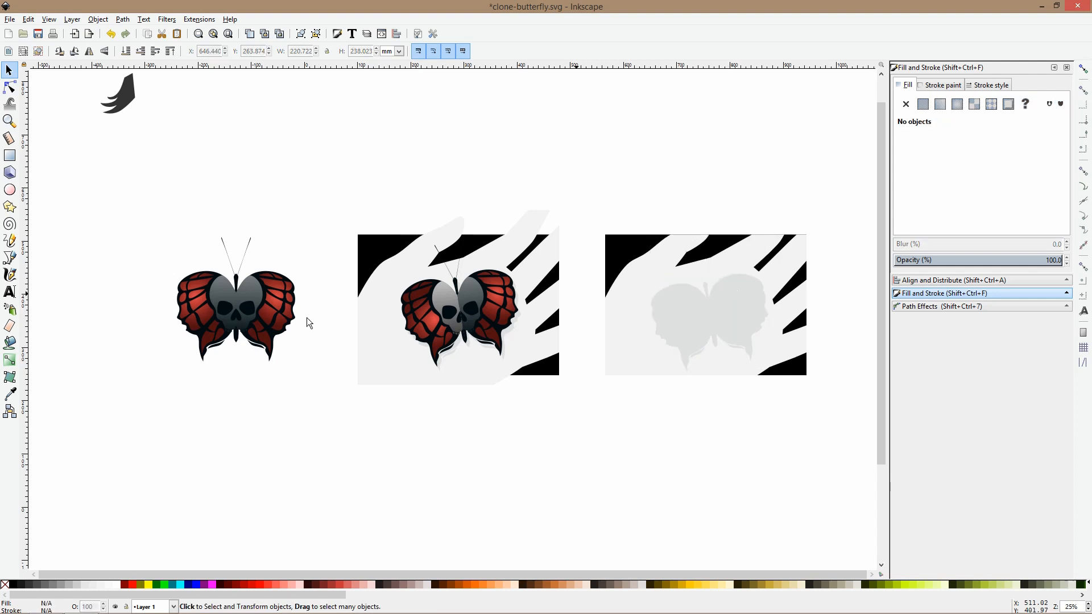
Duplicate the original butterfly, rotate it slightly, and align it over the shadow in the trimmed scene copy
{"action": "left_click", "coordinate": [255, 314]}
{"action": "key", "text": "ctrl+d"}
{"action": "left_click_drag", "start_coordinate": [255, 313], "coordinate": [758, 309]}
{"action": "scroll", "coordinate": [758, 309], "scroll_direction": "up", "scroll_amount": 2, "text": "ctrl"}
{"action": "left_click_drag", "start_coordinate": [844, 154], "coordinate": [807, 143]}
{"action": "mouse_move", "coordinate": [802, 257]}
{"action": "left_mouse_down"}
{"action": "mouse_move", "coordinate": [715, 262]}
{"action": "mouse_move", "coordinate": [738, 268]}
{"action": "left_mouse_up"}
Try narrowing the placed butterfly's cloned right half to about 93 mm and its left half to about 98 mm, undoing each change
{"action": "scroll", "coordinate": [734, 268], "scroll_direction": "up", "scroll_amount": 1, "text": "ctrl"}
{"action": "left_click", "coordinate": [728, 269], "text": "ctrl"}
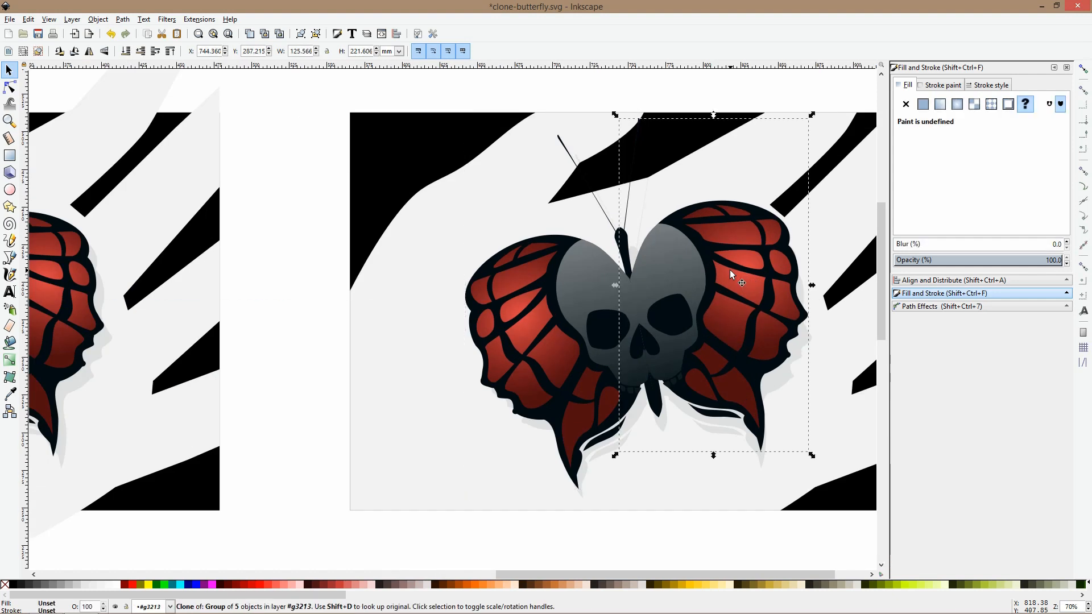
{"action": "left_click_drag", "start_coordinate": [812, 285], "coordinate": [763, 284]}
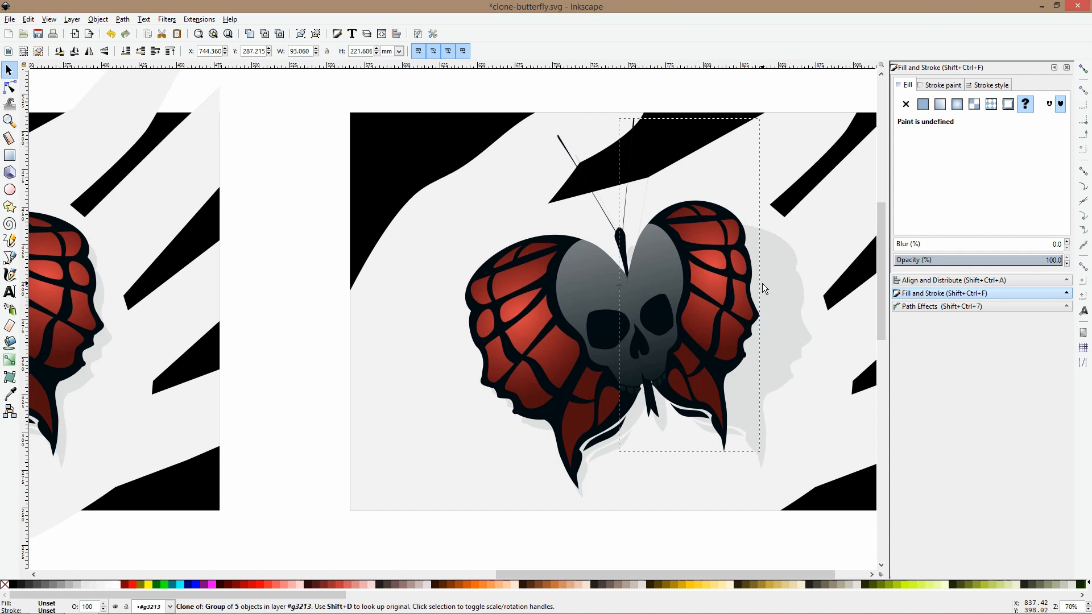
{"action": "left_click", "coordinate": [561, 300]}
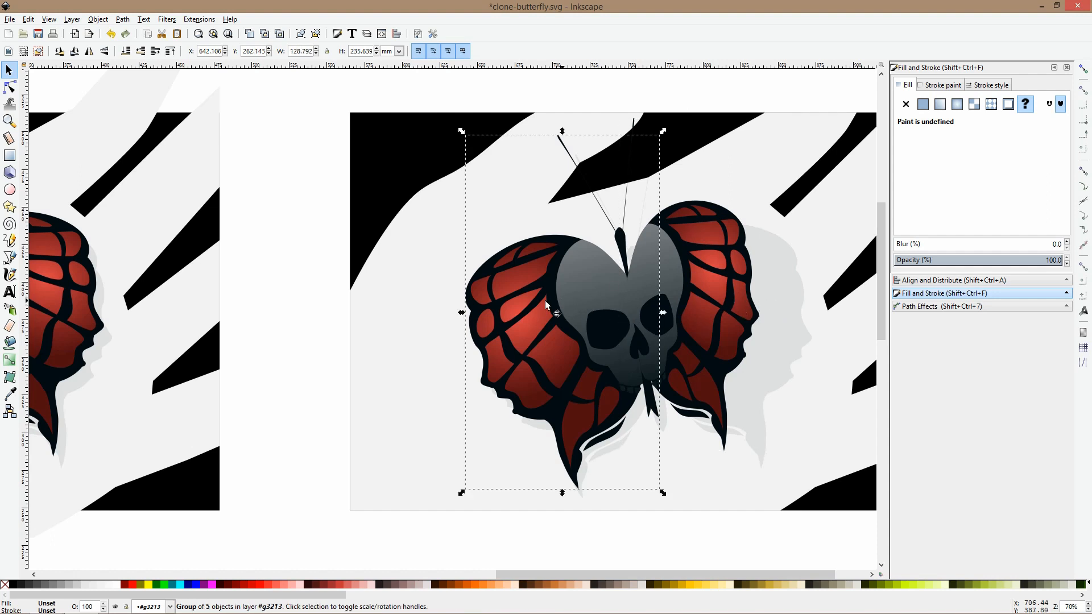
{"action": "key", "text": "ctrl+z"}
{"action": "left_click_drag", "start_coordinate": [462, 312], "coordinate": [546, 299]}
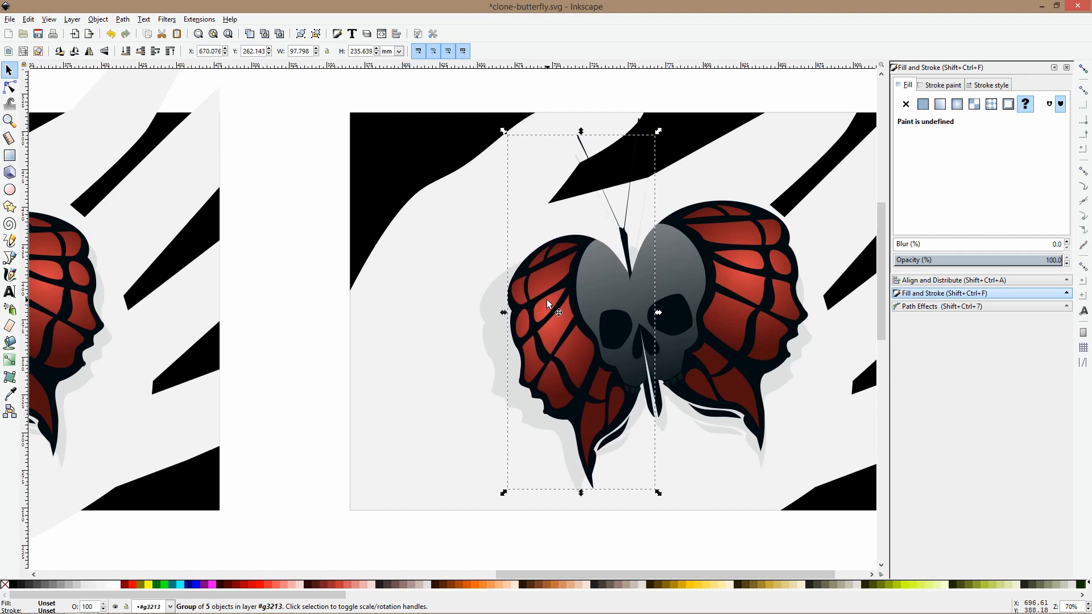
{"action": "key", "text": "ctrl+z"}
{"action": "key", "text": "ctrl+z"}
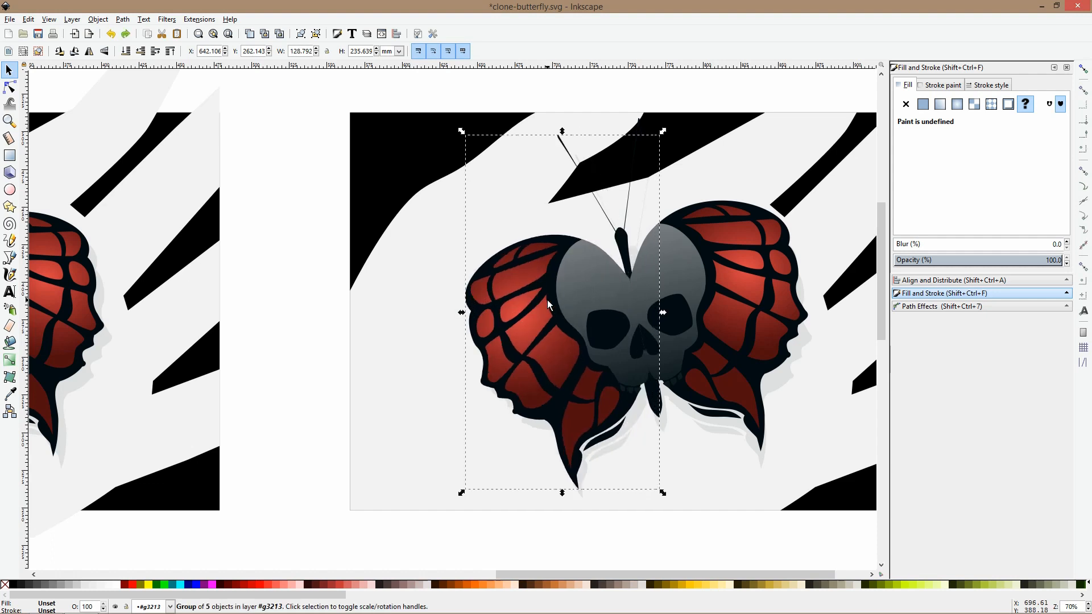
Delete the duplicated butterfly from over the shadow in the trimmed scene copy
{"action": "scroll", "coordinate": [546, 299], "scroll_direction": "down", "scroll_amount": 5}
{"action": "left_click", "coordinate": [547, 300]}
{"action": "double_click", "coordinate": [616, 182]}
{"action": "left_click", "coordinate": [574, 298]}
{"action": "key", "text": "Delete"}
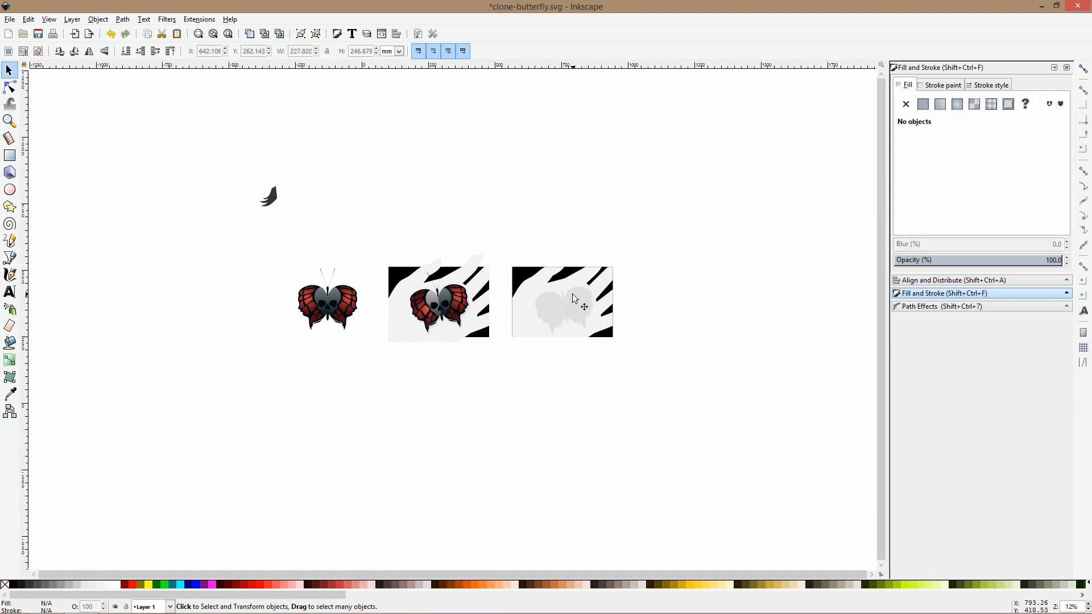
Duplicate the original butterfly, place the duplicate below it, and delete the duplicate again
{"action": "scroll", "coordinate": [302, 299], "scroll_direction": "up", "scroll_amount": 3}
{"action": "left_click", "coordinate": [321, 303]}
{"action": "key", "text": "ctrl+d"}
{"action": "left_click_drag", "start_coordinate": [349, 316], "coordinate": [162, 208]}
{"action": "left_click_drag", "start_coordinate": [168, 252], "coordinate": [365, 557]}
{"action": "scroll", "coordinate": [381, 388], "scroll_direction": "down", "scroll_amount": 6}
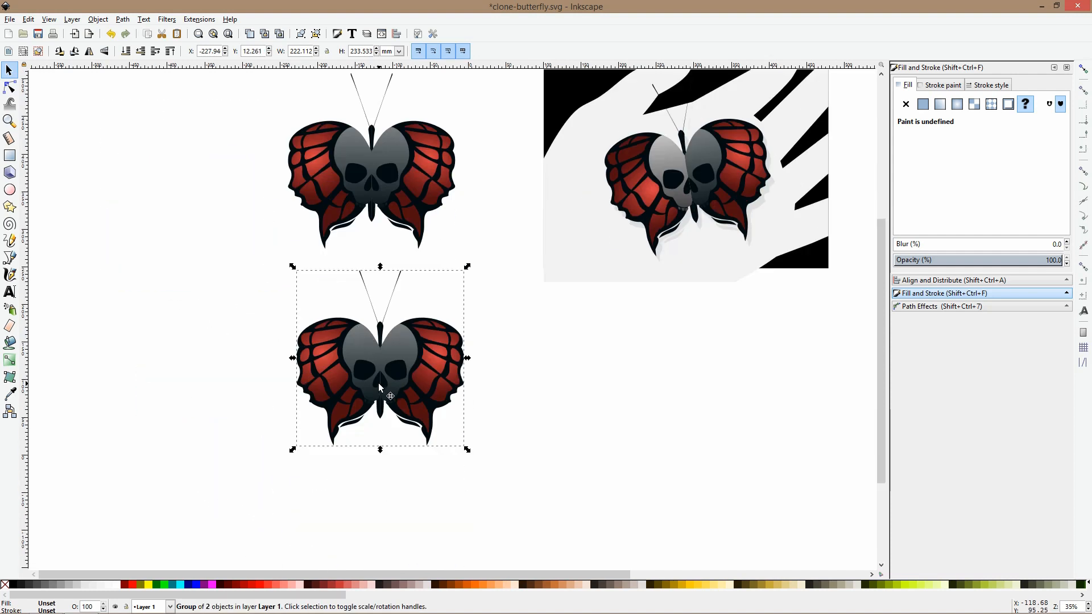
{"action": "key", "text": "Delete"}
Inside the original butterfly's group, narrow the left half horizontally to about 102 mm
{"action": "left_click", "coordinate": [350, 185]}
{"action": "double_click", "coordinate": [331, 180]}
{"action": "left_click_drag", "start_coordinate": [283, 161], "coordinate": [291, 162]}
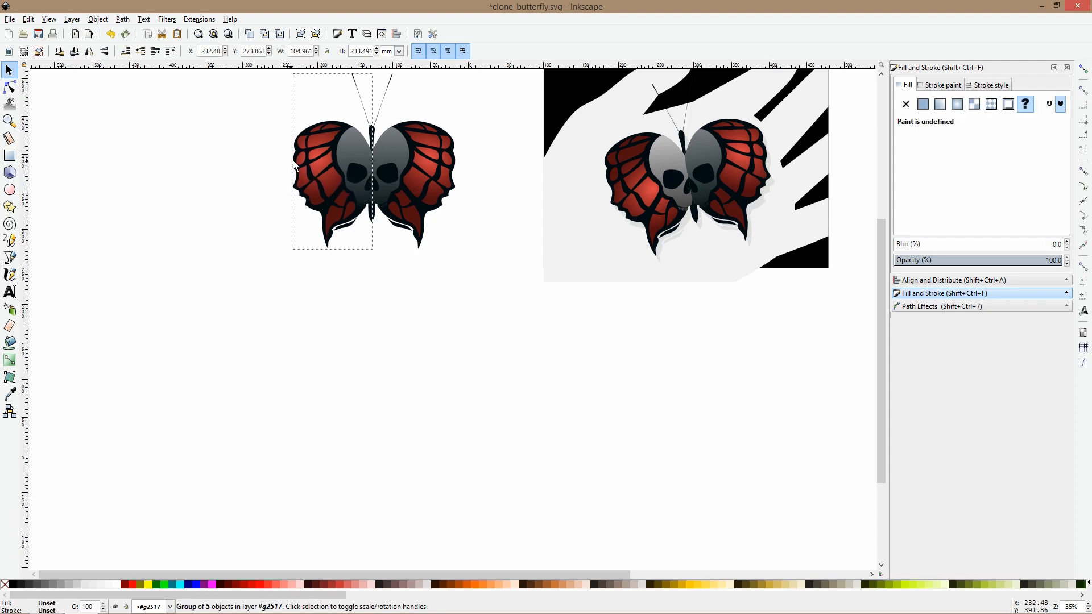
{"action": "left_click", "coordinate": [444, 316]}
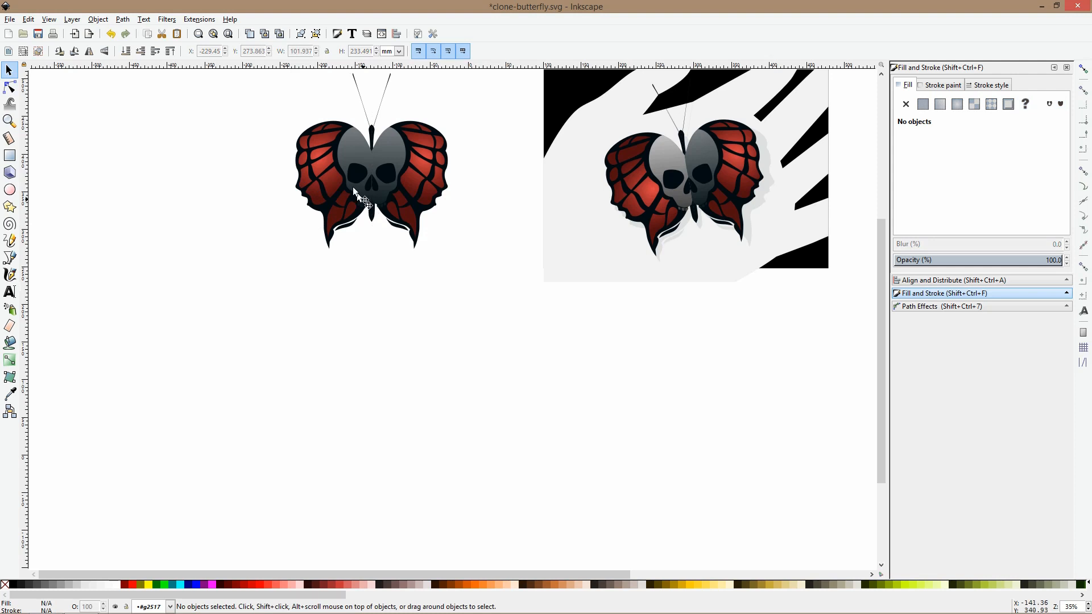
{"action": "scroll", "coordinate": [350, 185], "scroll_direction": "up", "scroll_amount": 1}
{"action": "scroll", "coordinate": [349, 185], "scroll_direction": "up", "scroll_amount": 3}
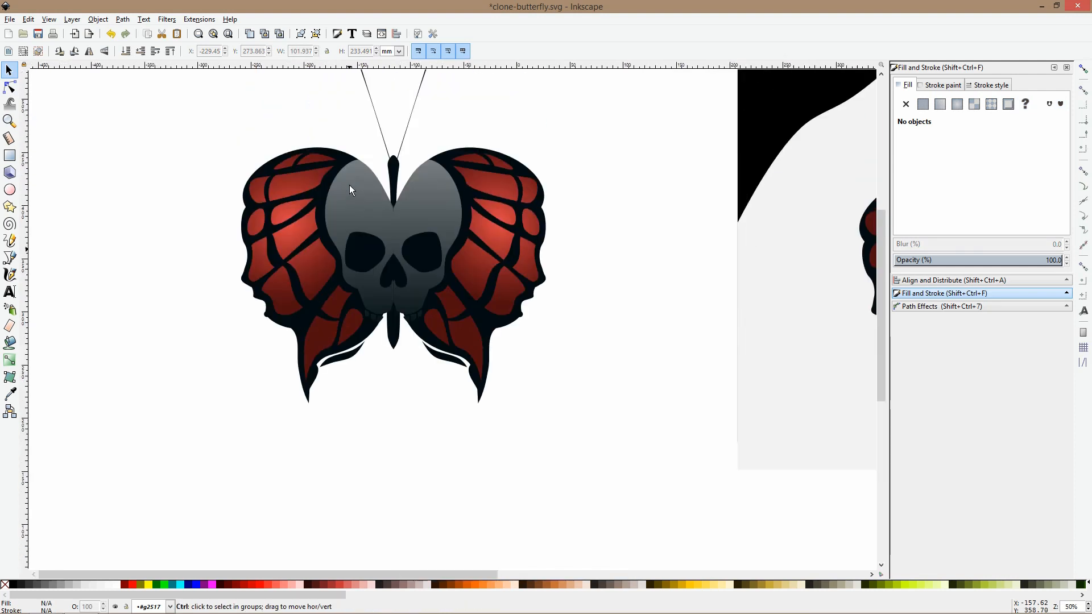
Duplicate the whole original butterfly and move the duplicate horizontally onto the butterfly shadow in the trimmed scene copy
{"action": "scroll", "coordinate": [349, 185], "scroll_direction": "down", "scroll_amount": 2}
{"action": "left_click", "coordinate": [348, 184]}
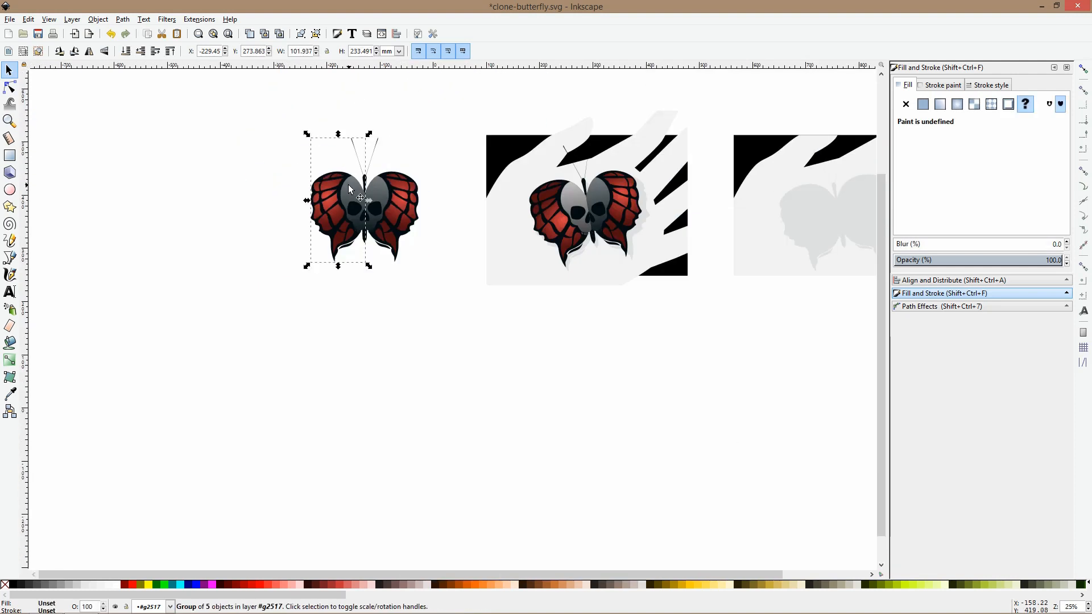
{"action": "left_click", "coordinate": [405, 158]}
{"action": "scroll", "coordinate": [390, 180], "scroll_direction": "up", "scroll_amount": 1}
{"action": "left_click", "coordinate": [390, 183]}
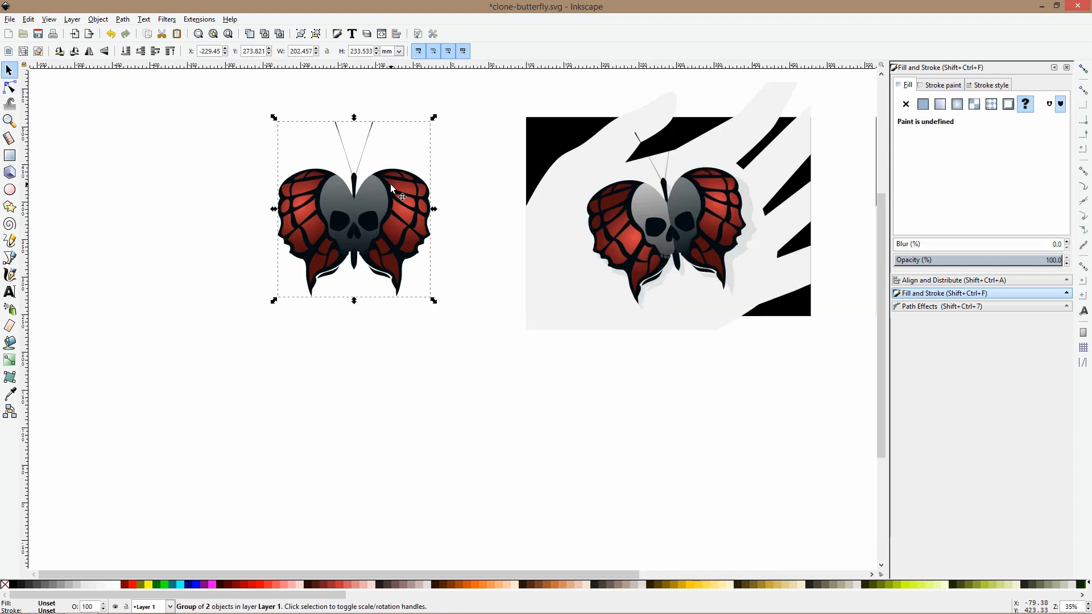
{"action": "key", "text": "ctrl"}
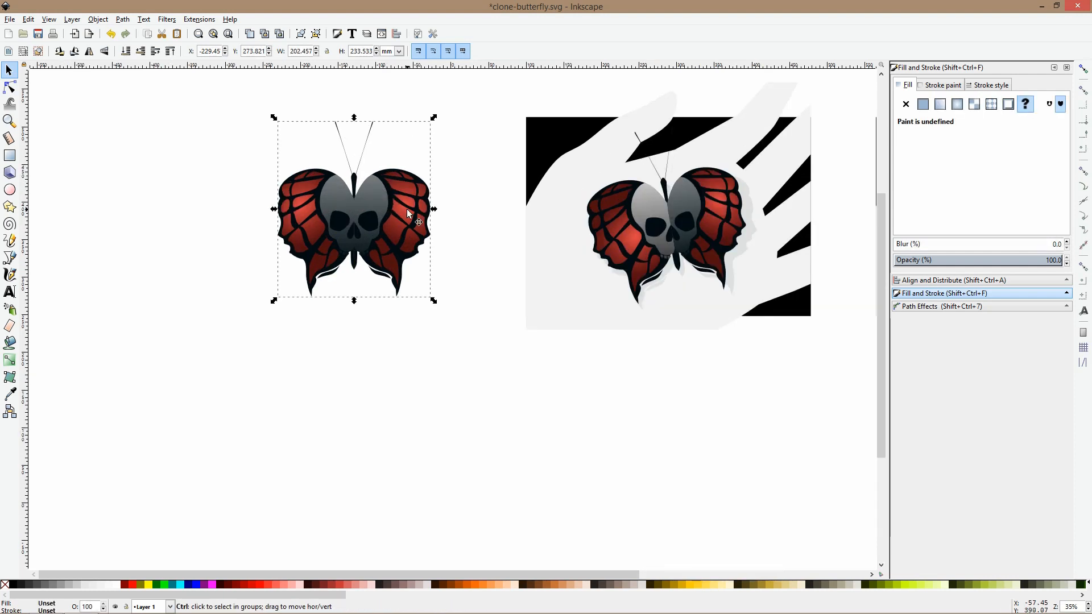
{"action": "scroll", "coordinate": [407, 209], "scroll_direction": "down", "scroll_amount": 3}
{"action": "scroll", "coordinate": [645, 216], "scroll_direction": "up", "scroll_amount": 3}
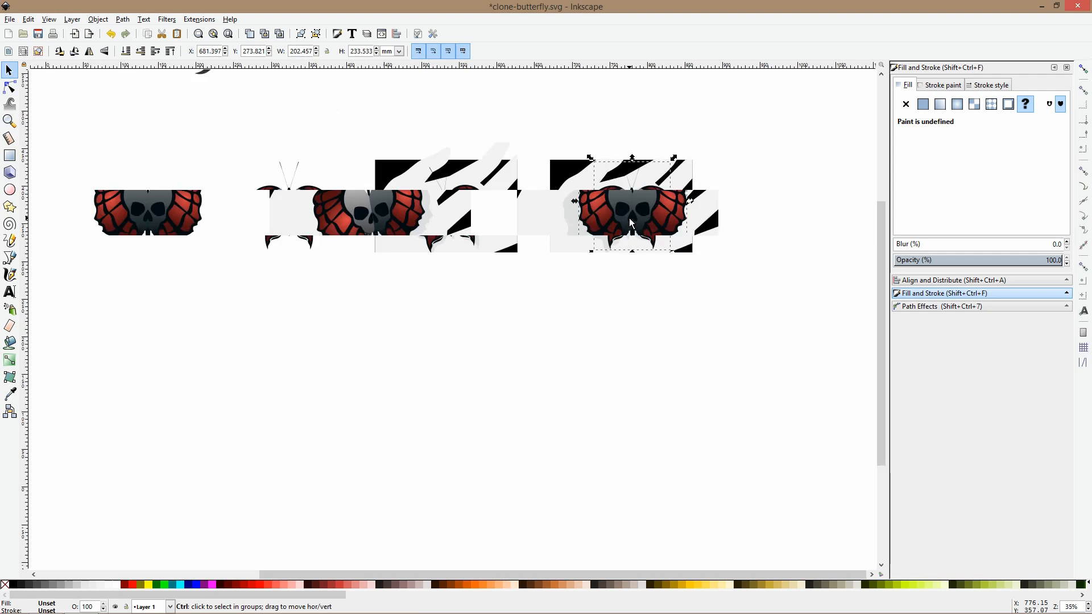
Rotate the duplicated butterfly slightly counterclockwise and align it over its shadow on the trimmed hand
{"action": "left_click", "coordinate": [681, 164]}
{"action": "left_click_drag", "start_coordinate": [714, 103], "coordinate": [666, 185]}
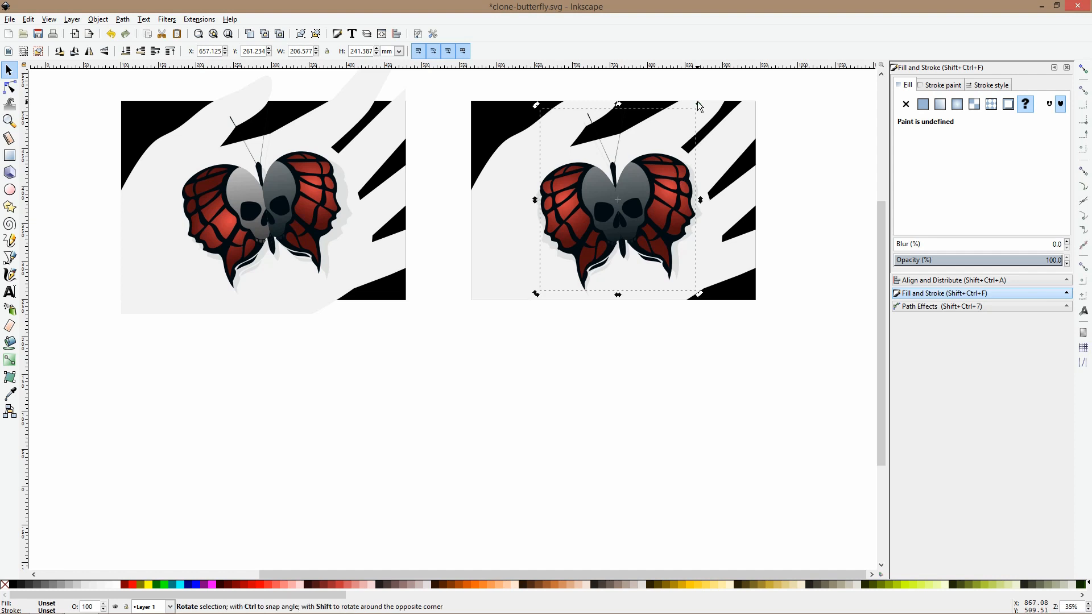
{"action": "left_click_drag", "start_coordinate": [697, 102], "coordinate": [695, 97]}
{"action": "left_click_drag", "start_coordinate": [682, 182], "coordinate": [684, 182]}
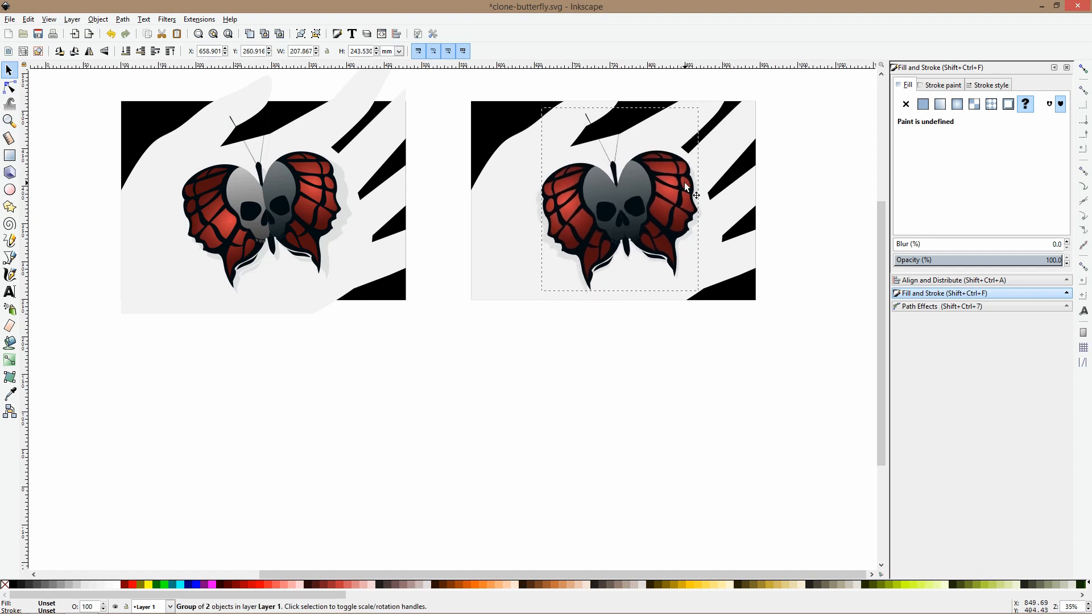
{"action": "left_click", "coordinate": [675, 382]}
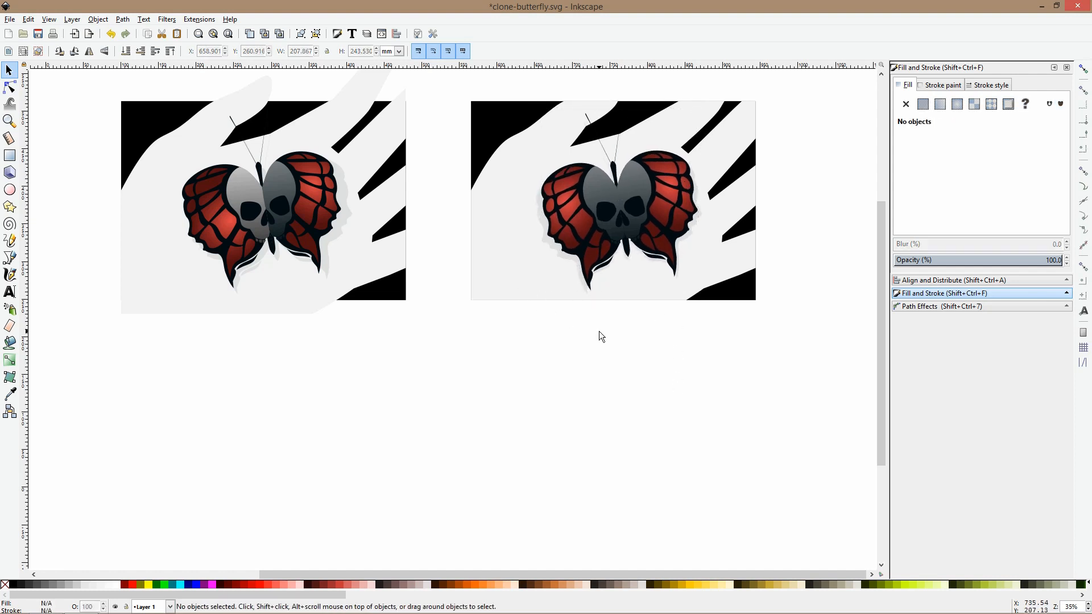
Narrow the butterfly shadow in the trimmed scene from its left side to about 214 mm wide
{"action": "scroll", "coordinate": [599, 331], "scroll_direction": "down", "scroll_amount": 2}
{"action": "scroll", "coordinate": [608, 278], "scroll_direction": "up", "scroll_amount": 4}
{"action": "left_click_drag", "start_coordinate": [739, 312], "coordinate": [571, 380]}
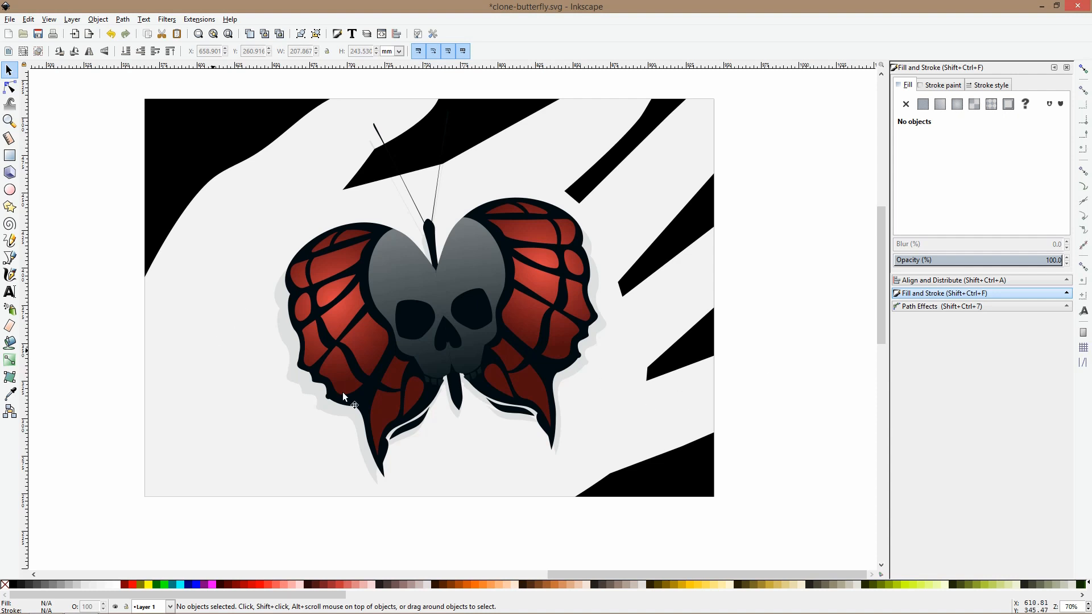
{"action": "left_click", "coordinate": [286, 364]}
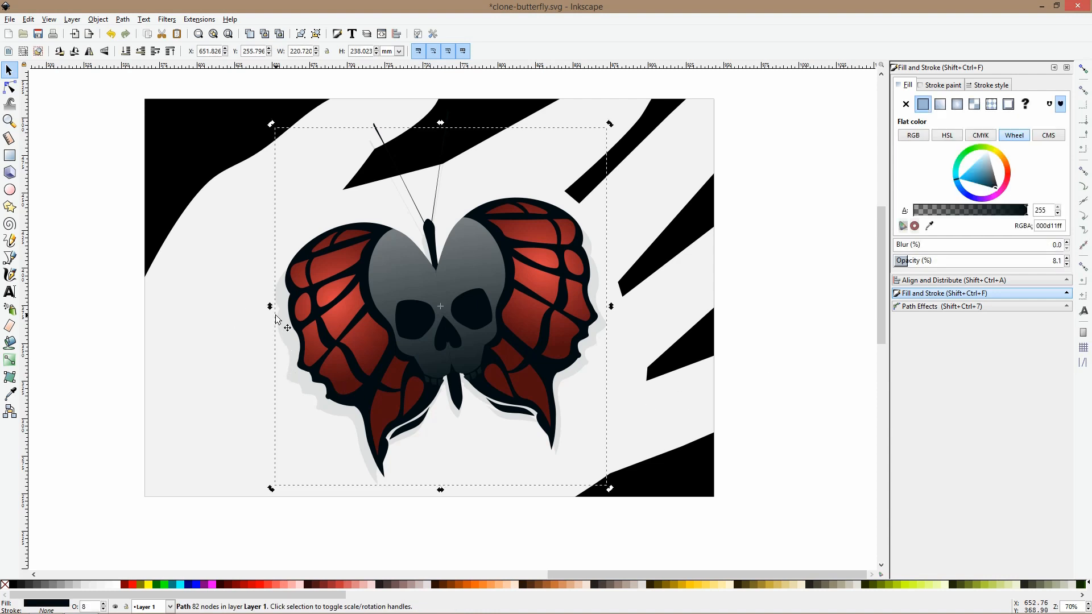
{"action": "left_click_drag", "start_coordinate": [274, 307], "coordinate": [284, 308]}
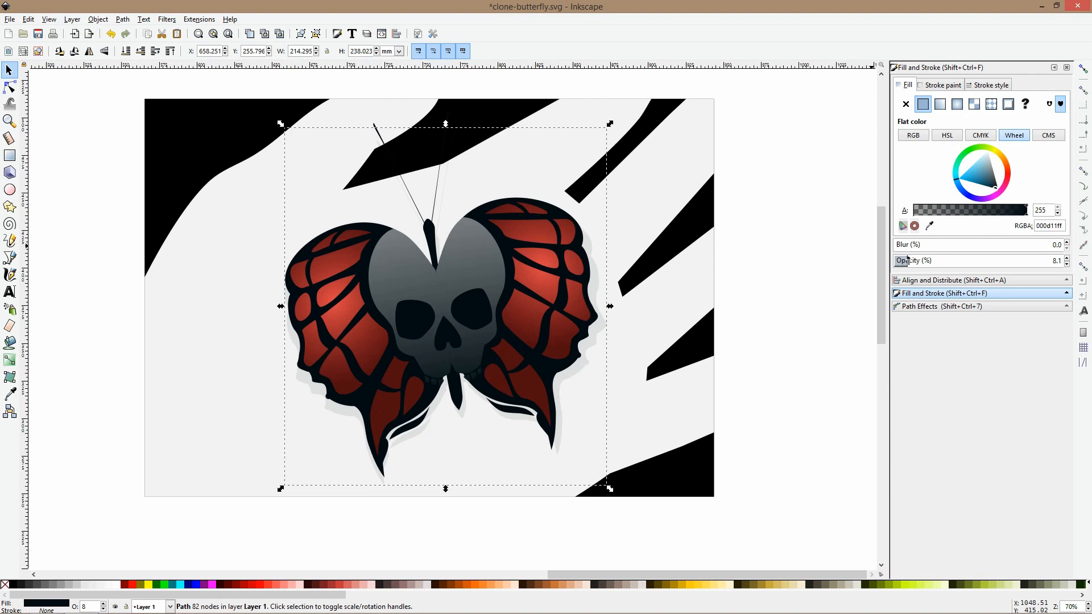
Darken the butterfly shadow by raising its opacity, trying about 12 and 19 percent
{"action": "left_click_drag", "start_coordinate": [908, 260], "coordinate": [914, 260]}
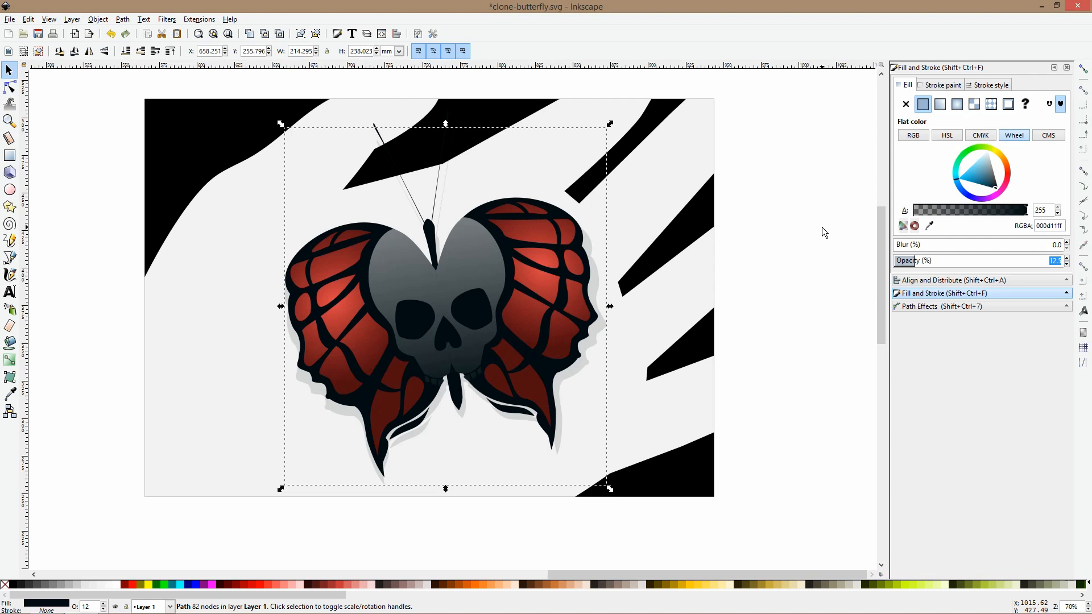
{"action": "left_click", "coordinate": [930, 260]}
{"action": "left_click", "coordinate": [916, 266]}
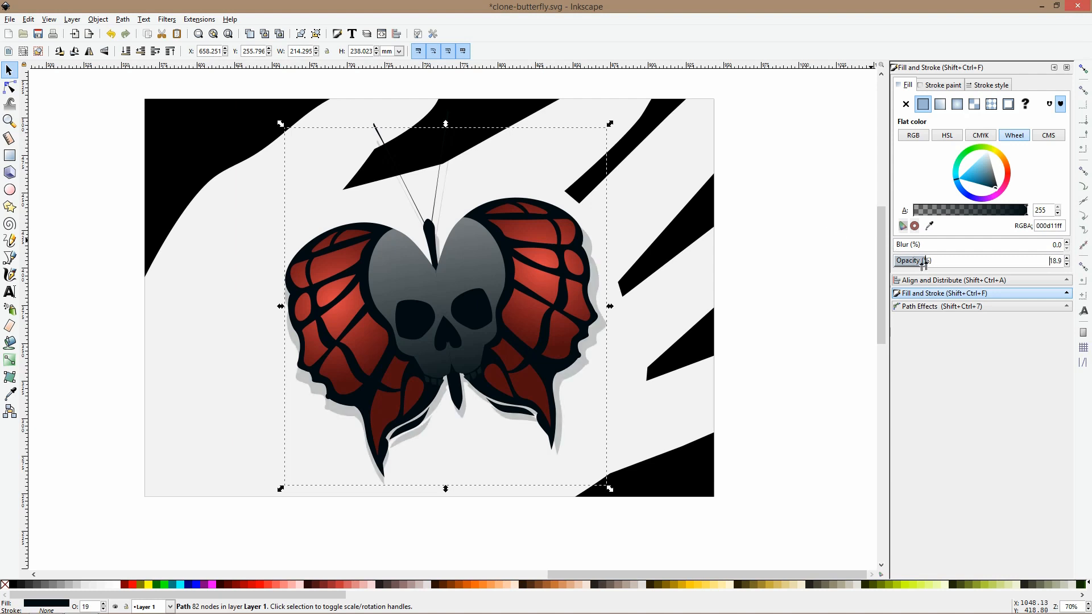
Add a node to the upper edge of the trimmed hand's second finger gap, shift it about 8 mm right, and smooth it into a curve
{"action": "left_click", "coordinate": [658, 202]}
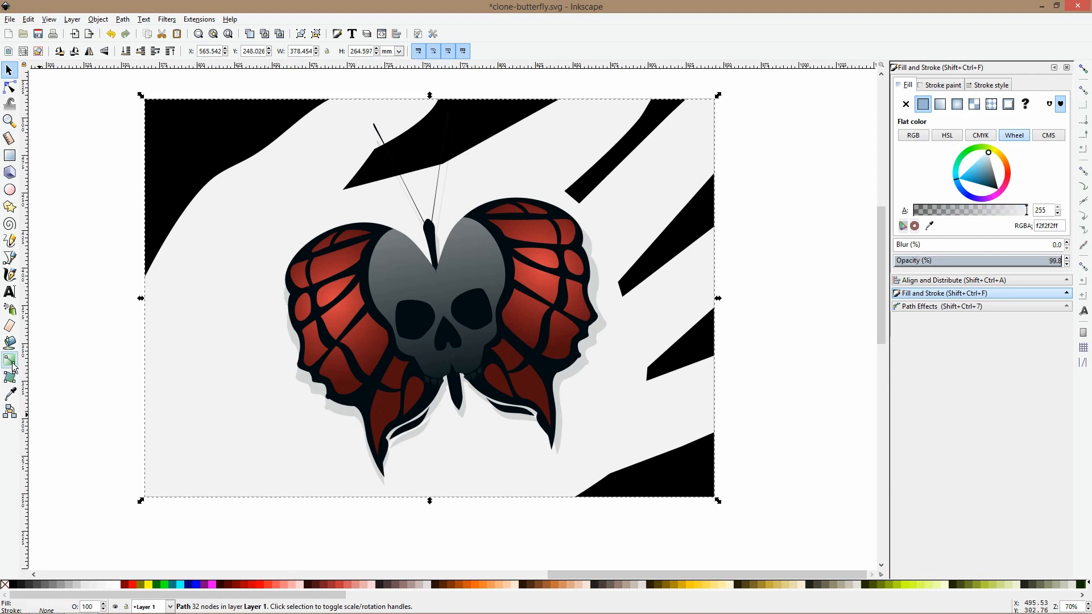
{"action": "left_click", "coordinate": [730, 253]}
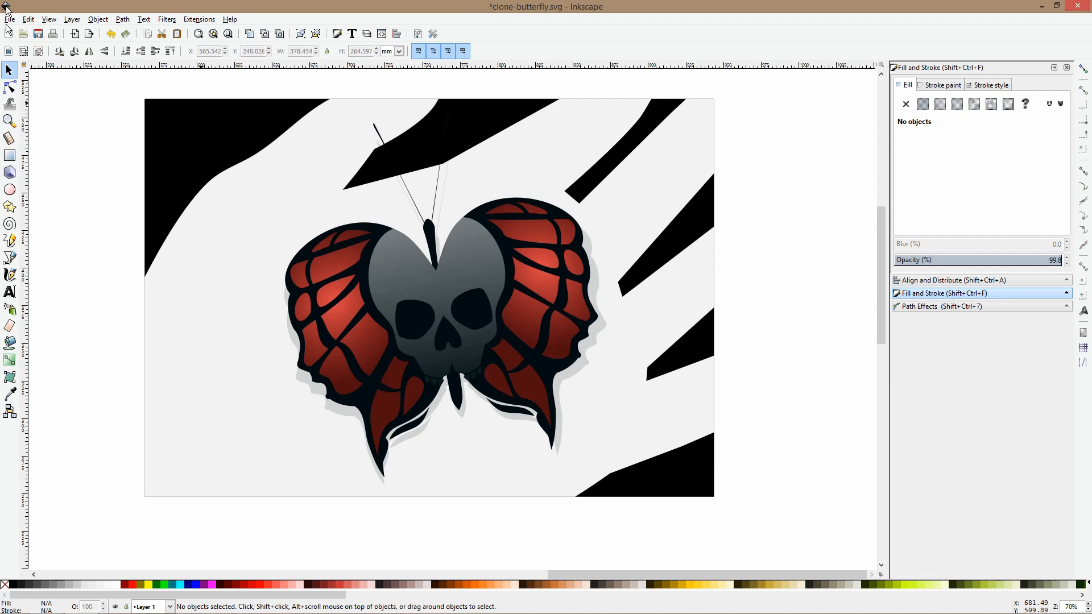
{"action": "left_click", "coordinate": [10, 87]}
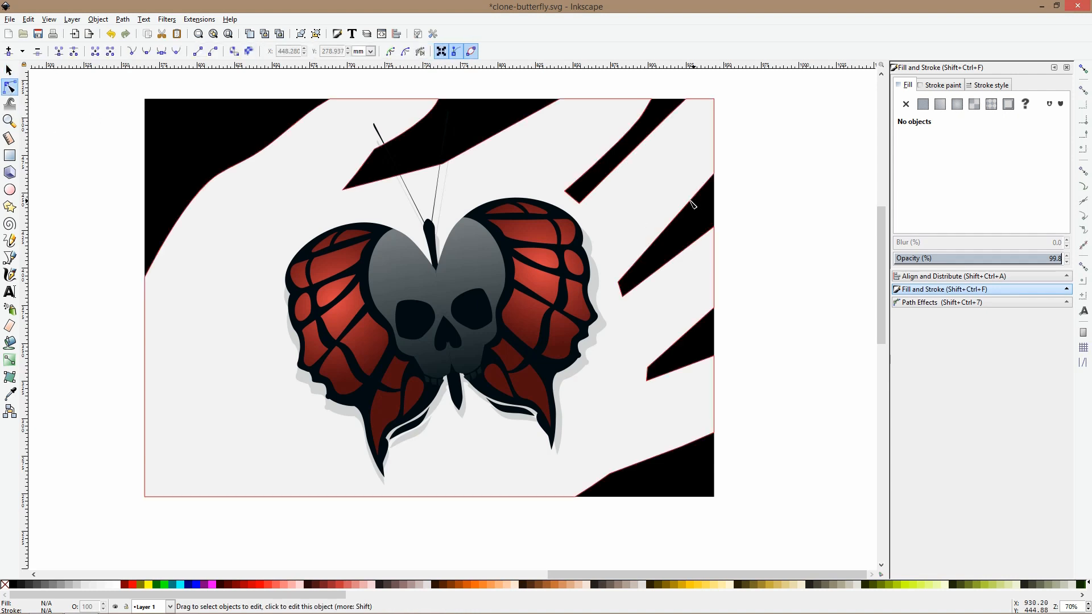
{"action": "left_click", "coordinate": [694, 215]}
{"action": "double_click", "coordinate": [685, 206]}
{"action": "left_click_drag", "start_coordinate": [685, 206], "coordinate": [698, 205]}
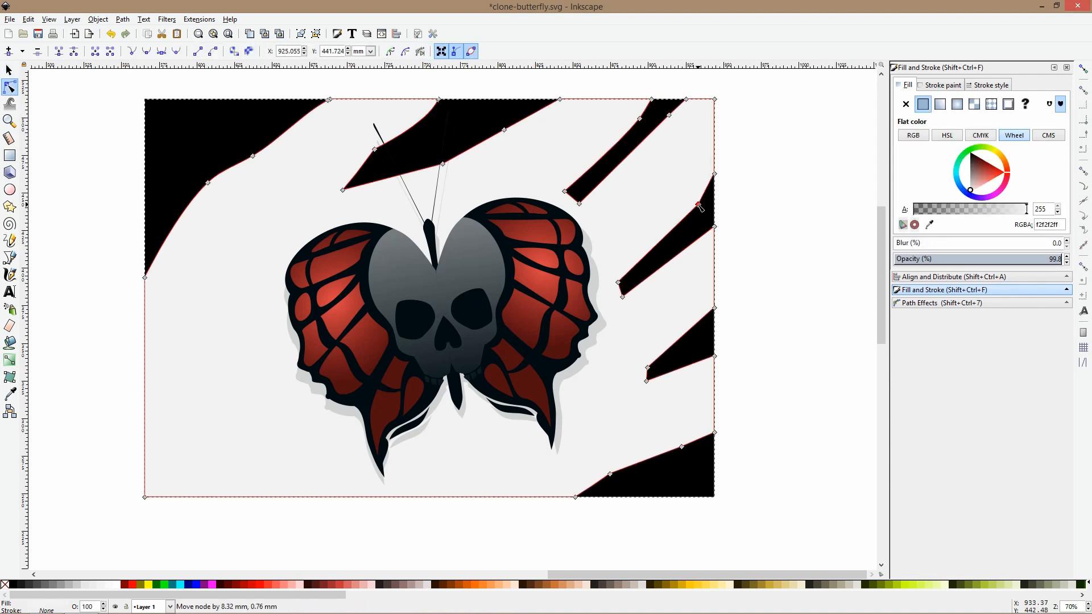
{"action": "left_click", "coordinate": [698, 205], "text": "ctrl"}
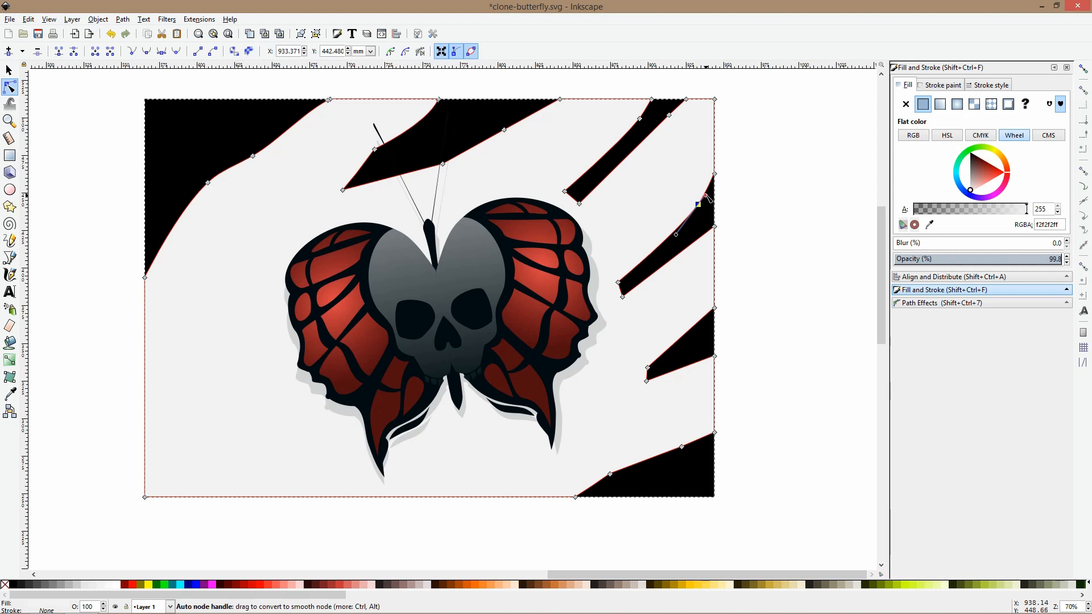
{"action": "left_click_drag", "start_coordinate": [705, 195], "coordinate": [708, 194]}
{"action": "double_click", "coordinate": [746, 273]}
{"action": "scroll", "coordinate": [749, 269], "scroll_direction": "down", "scroll_amount": 2}
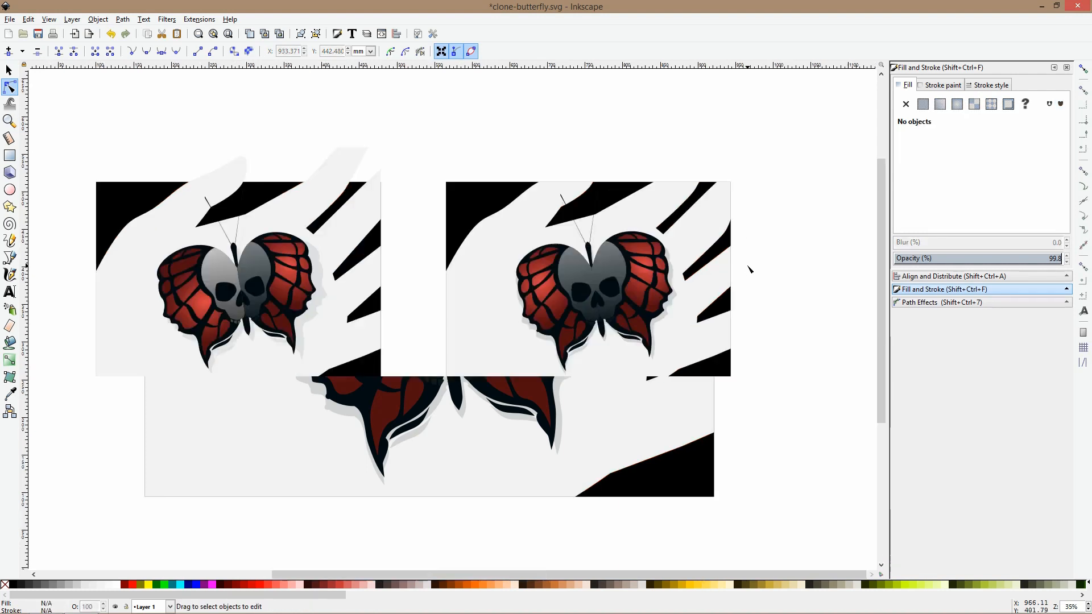
{"action": "scroll", "coordinate": [723, 219], "scroll_direction": "up", "scroll_amount": 2}
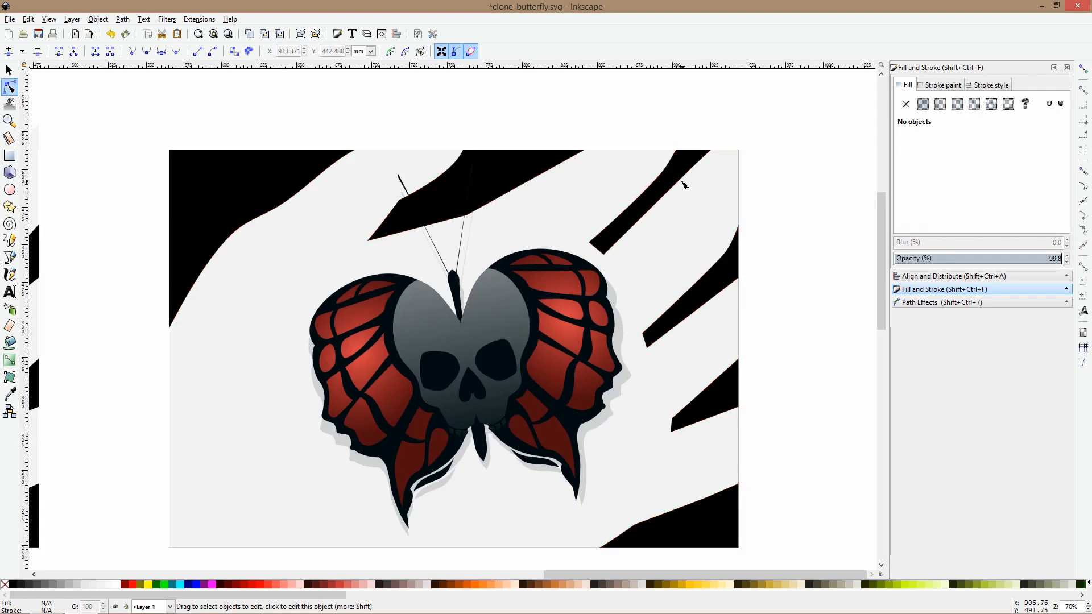
Add a node near the upper end of the narrow finger gap's lower edge, pull it slightly inward, and make it smooth
{"action": "left_click", "coordinate": [682, 182]}
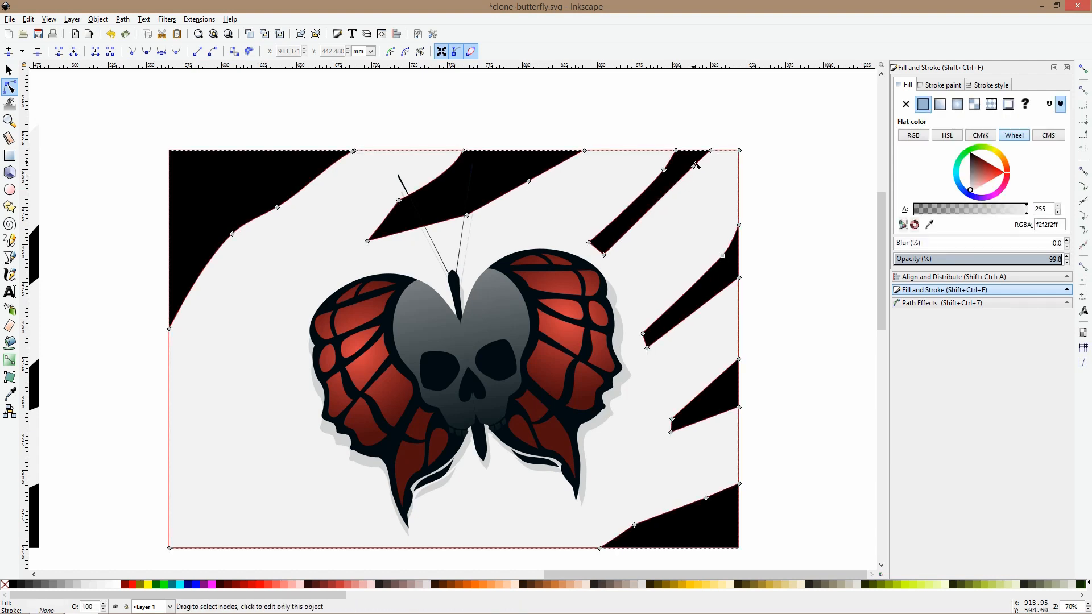
{"action": "left_click_drag", "start_coordinate": [695, 169], "coordinate": [695, 172]}
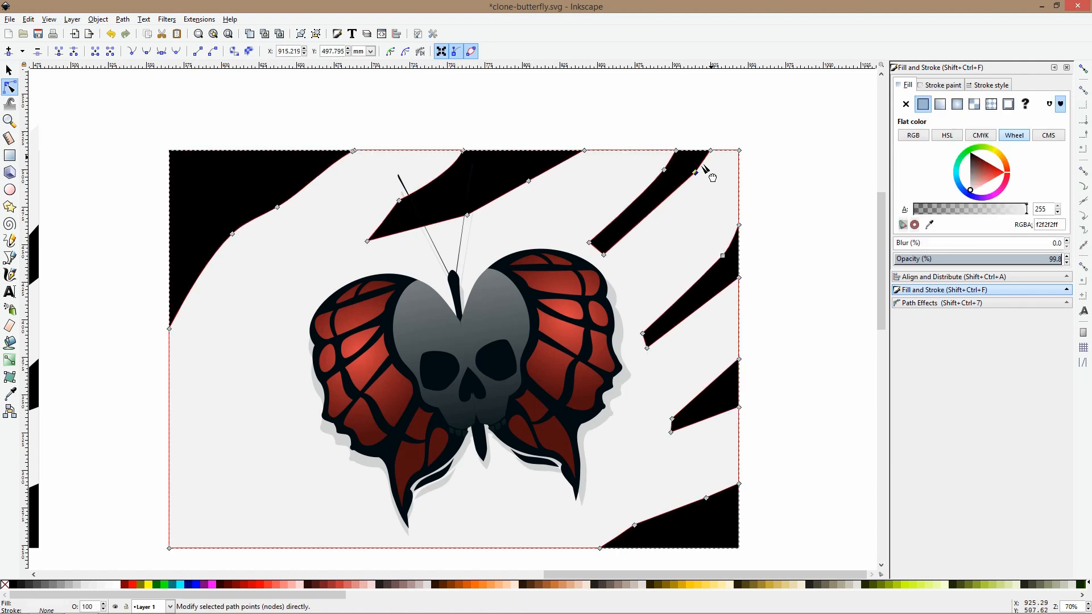
{"action": "left_click", "coordinate": [697, 172], "text": "ctrl"}
{"action": "left_click", "coordinate": [785, 245]}
{"action": "left_click", "coordinate": [782, 316]}
{"action": "scroll", "coordinate": [780, 316], "scroll_direction": "down", "scroll_amount": 2}
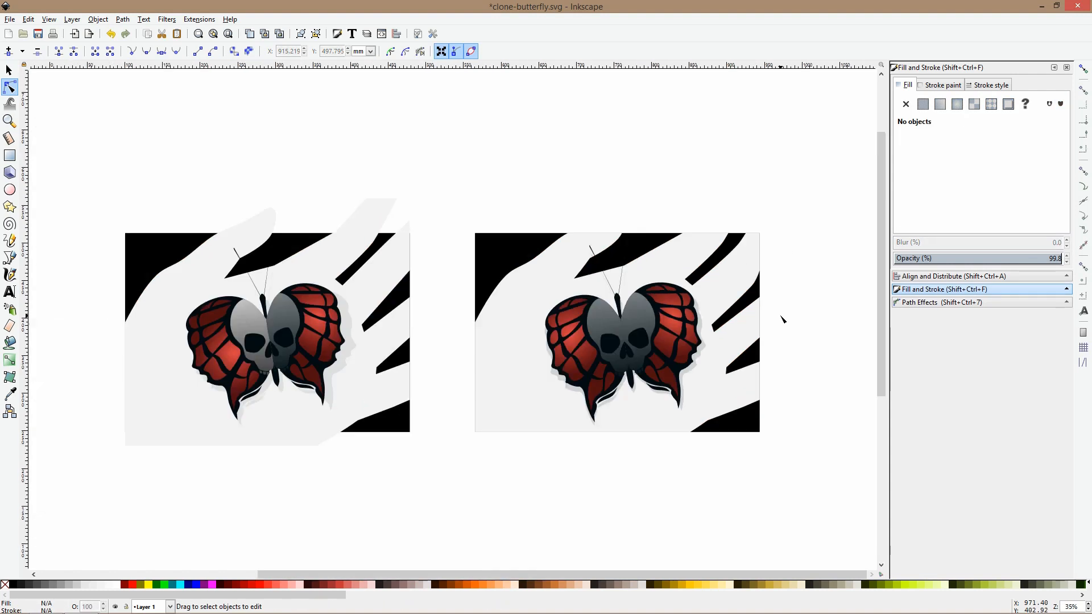
{"action": "left_click_drag", "start_coordinate": [785, 315], "coordinate": [751, 292]}
{"action": "scroll", "coordinate": [724, 269], "scroll_direction": "up", "scroll_amount": 2}
{"action": "scroll", "coordinate": [755, 272], "scroll_direction": "down", "scroll_amount": 2}
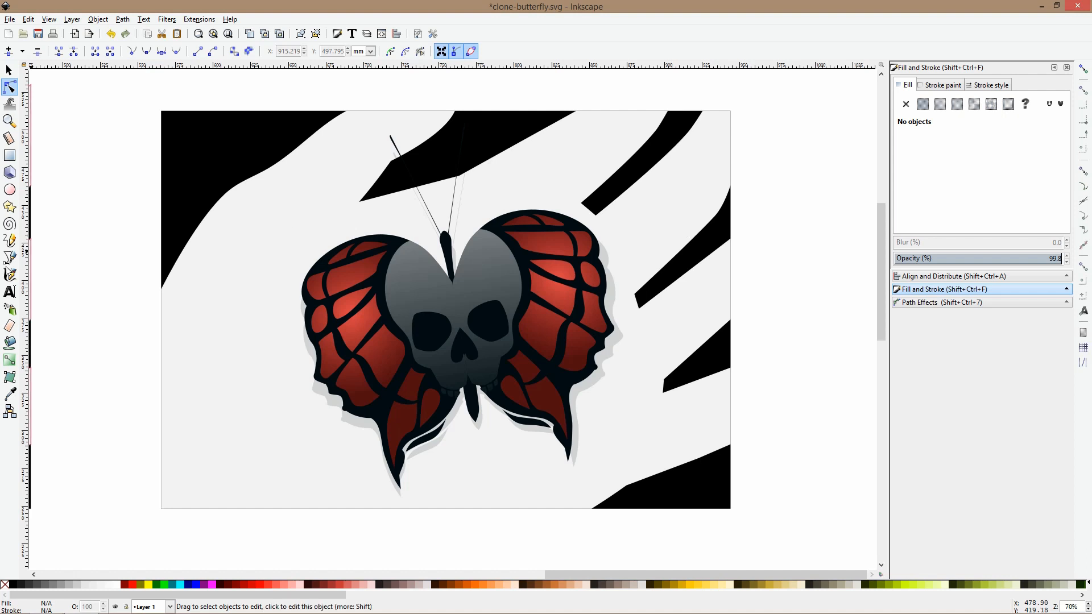
Add the artist's website address as uppercase sans-serif text in the blank area to the right of the trimmed scene
{"action": "left_click", "coordinate": [10, 292]}
{"action": "left_click_drag", "start_coordinate": [540, 301], "coordinate": [142, 141]}
{"action": "left_click", "coordinate": [439, 206]}
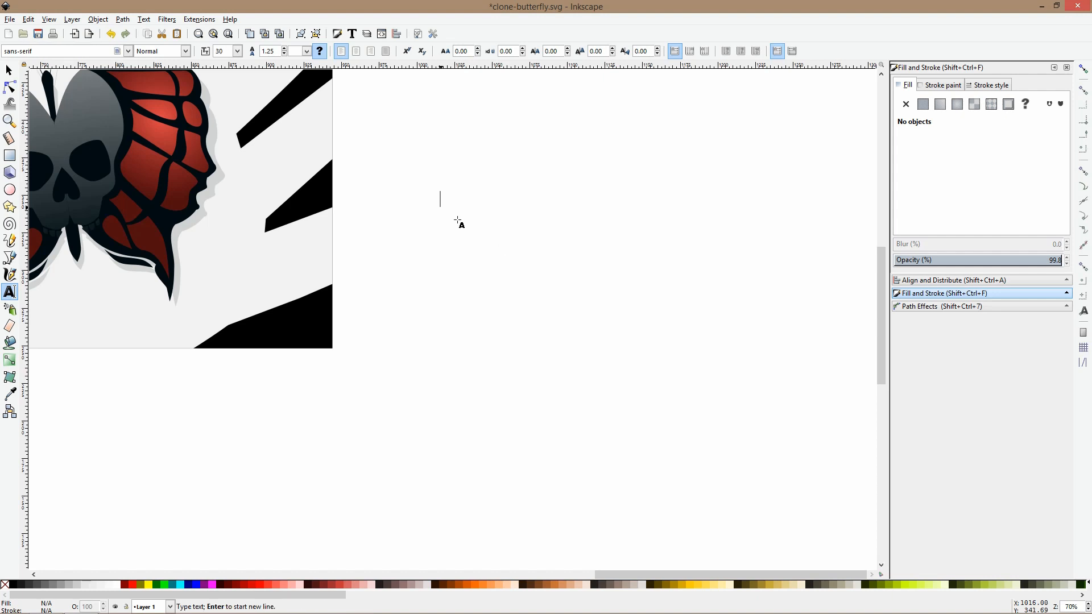
{"action": "type", "text": "JSTVANSZEP"}
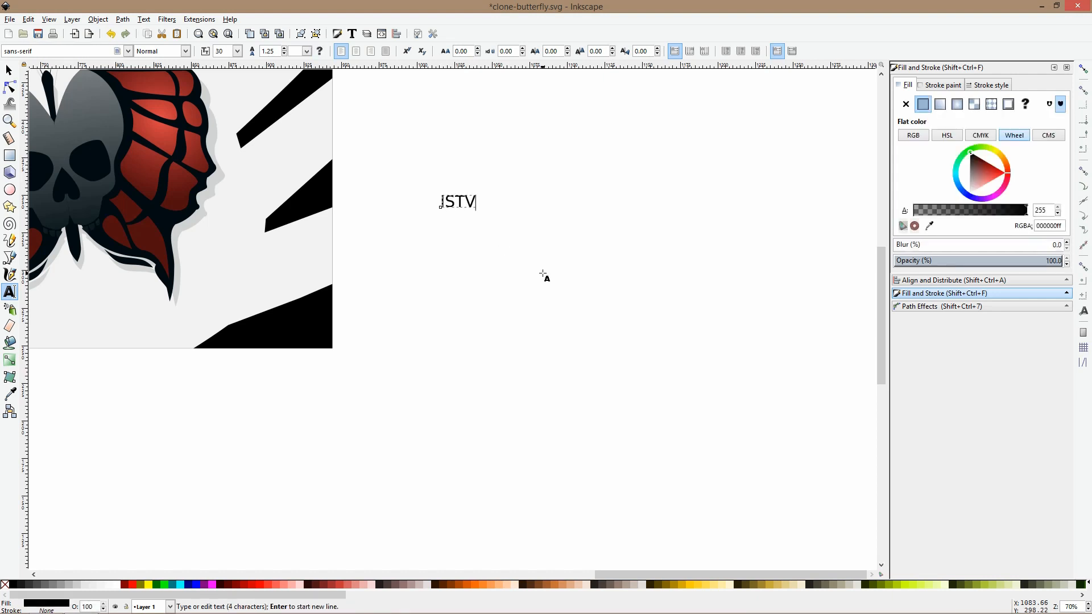
{"action": "type", "text": ".COM"}
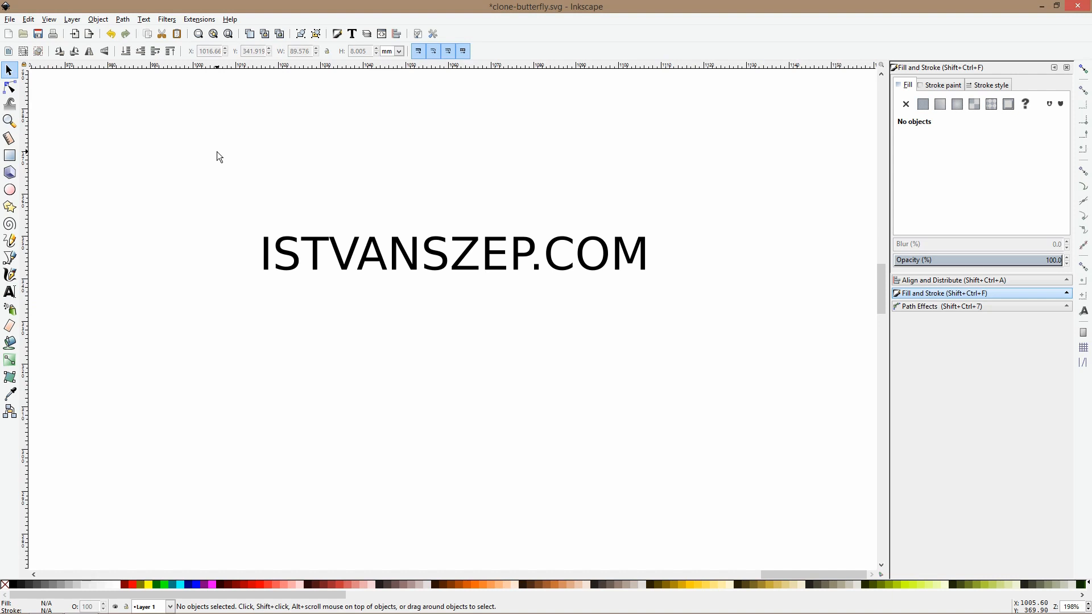